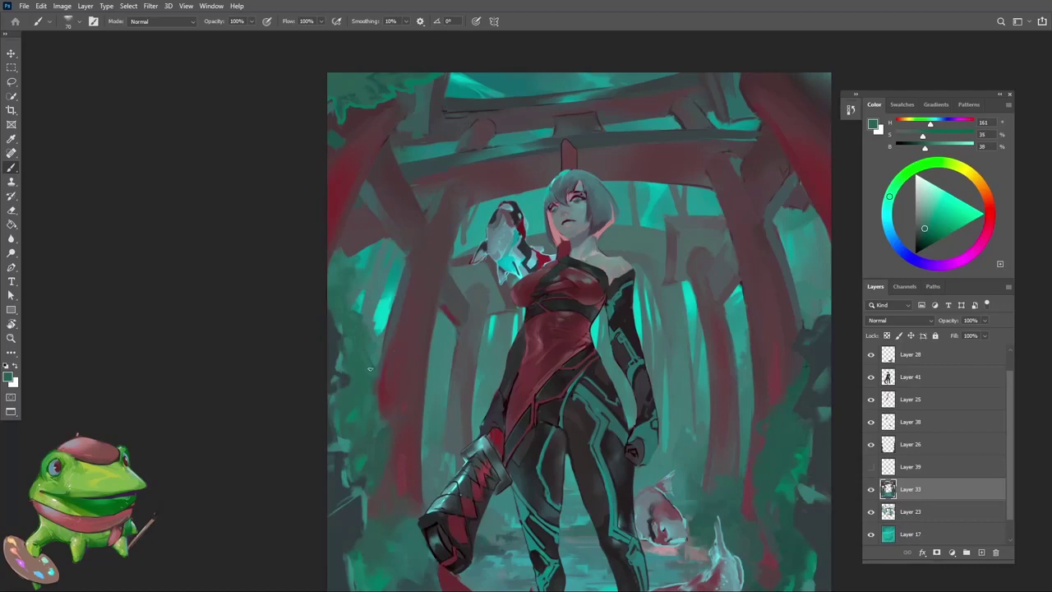
# Flip the canvas horizontally to work on the mirrored view of the whole painting
pyautogui.press('z')
pyautogui.keyDown('alt'); pyautogui.click(534, 426); pyautogui.keyUp('alt')
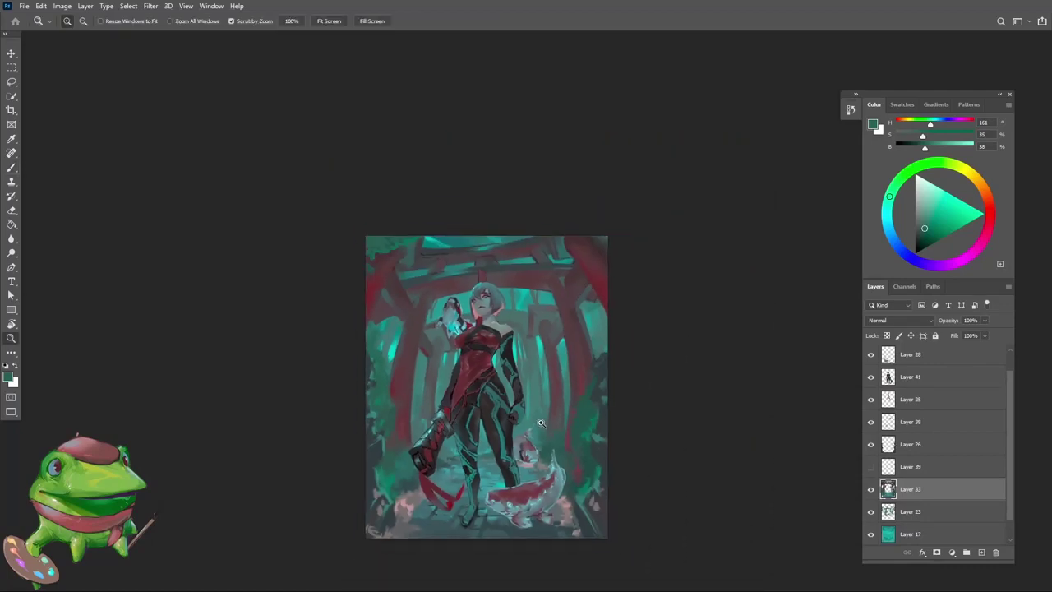
pyautogui.hotkey('shift', 'h')
pyautogui.click(528, 400)
pyautogui.press('e')
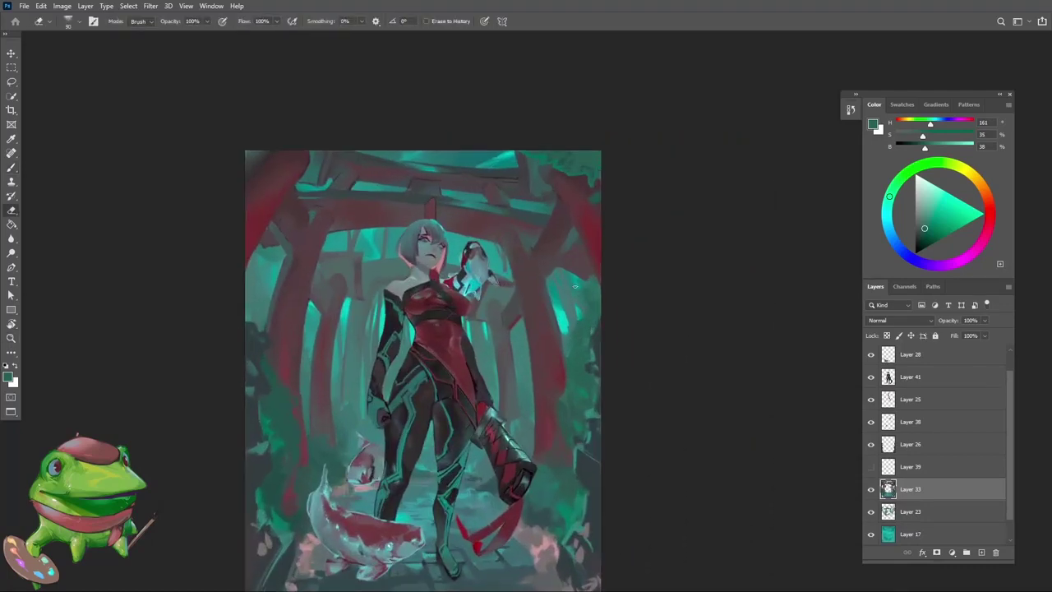
# Touch up the shaded end of the outermost red pillar beside the foliage with brush colours sampled from its muted red-grey
pyautogui.press('b')
pyautogui.keyDown('alt'); pyautogui.click(587, 273); pyautogui.keyUp('alt')
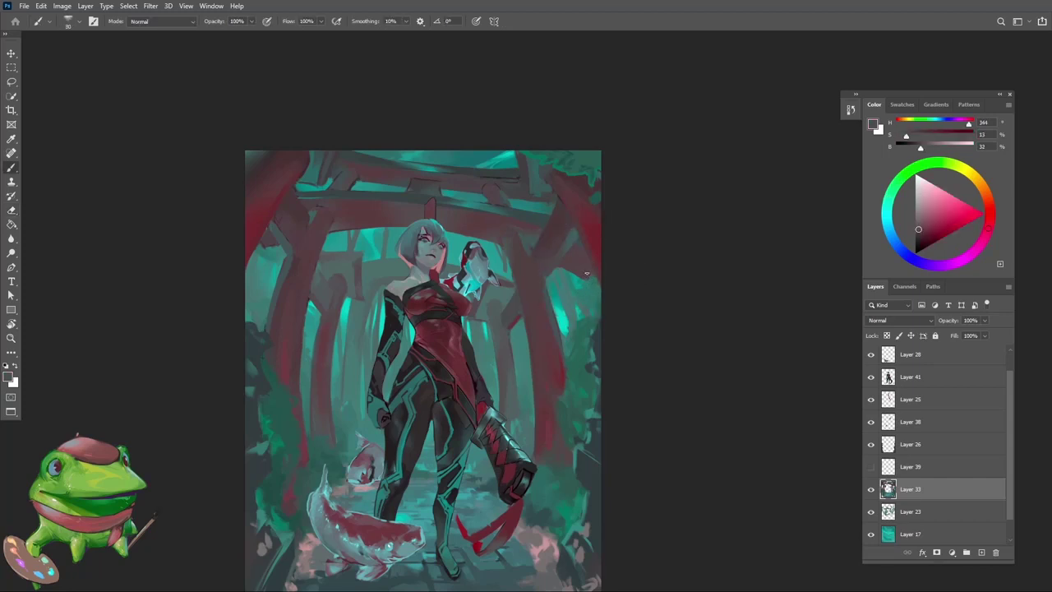
pyautogui.press('z')
pyautogui.moveTo(592, 286); pyautogui.dragTo(510, 288)
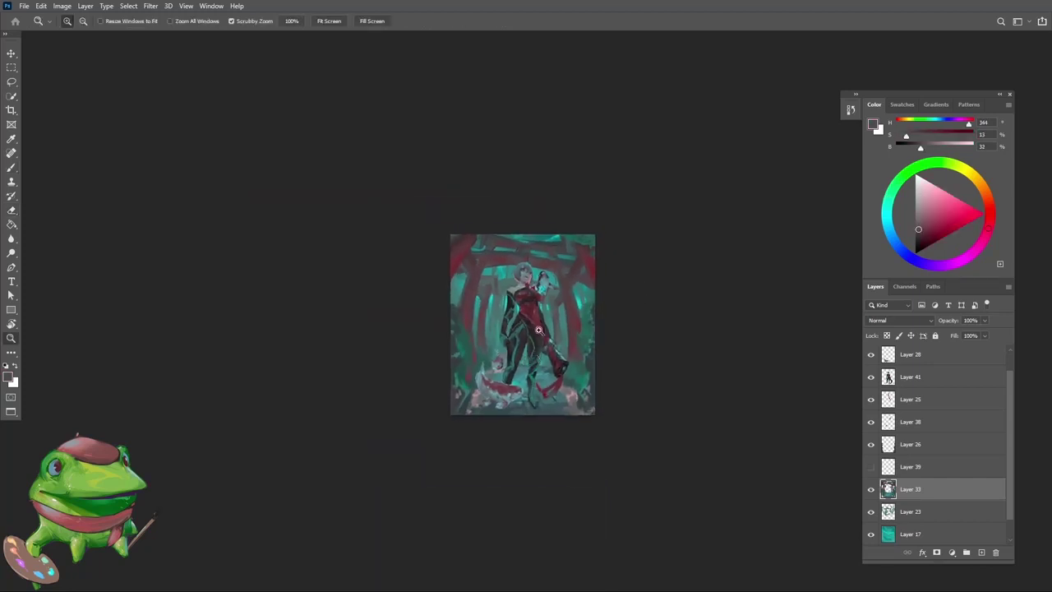
pyautogui.press('r')
pyautogui.moveTo(526, 247); pyautogui.dragTo(567, 312)
pyautogui.moveTo(428, 464)
pyautogui.mouseDown()
pyautogui.moveTo(477, 464)
pyautogui.moveTo(423, 461)
pyautogui.moveTo(368, 385)
pyautogui.mouseUp()
pyautogui.press('r')
pyautogui.press('Escape')
pyautogui.press('b')
pyautogui.scroll(-1, 415, 414)
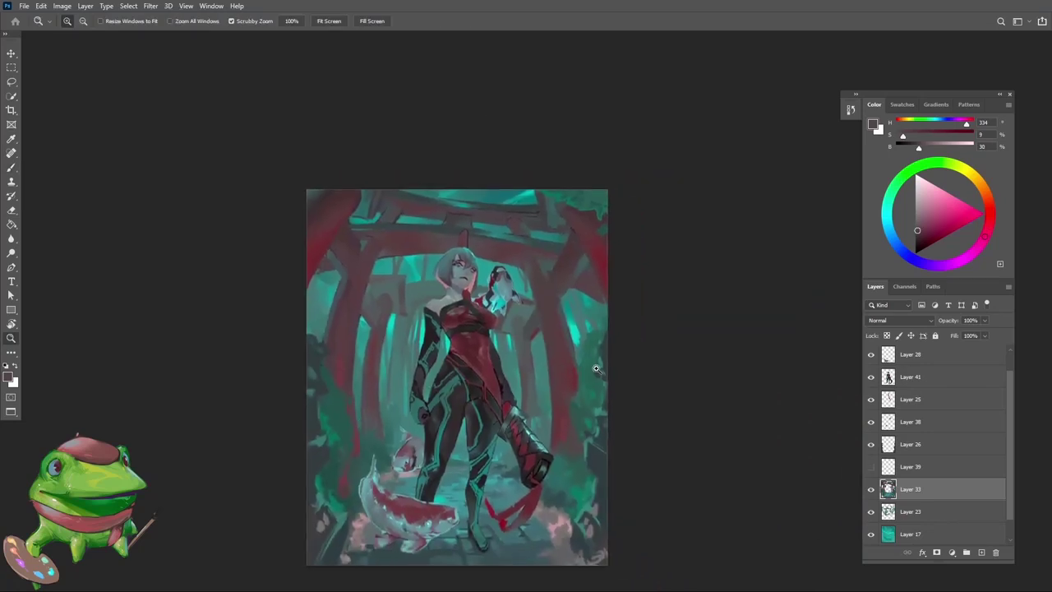
# Build up the foliage beside the red pillar on the gun side with a dark green sampled from the bushes
pyautogui.keyDown('alt'); pyautogui.click(587, 372); pyautogui.keyUp('alt')
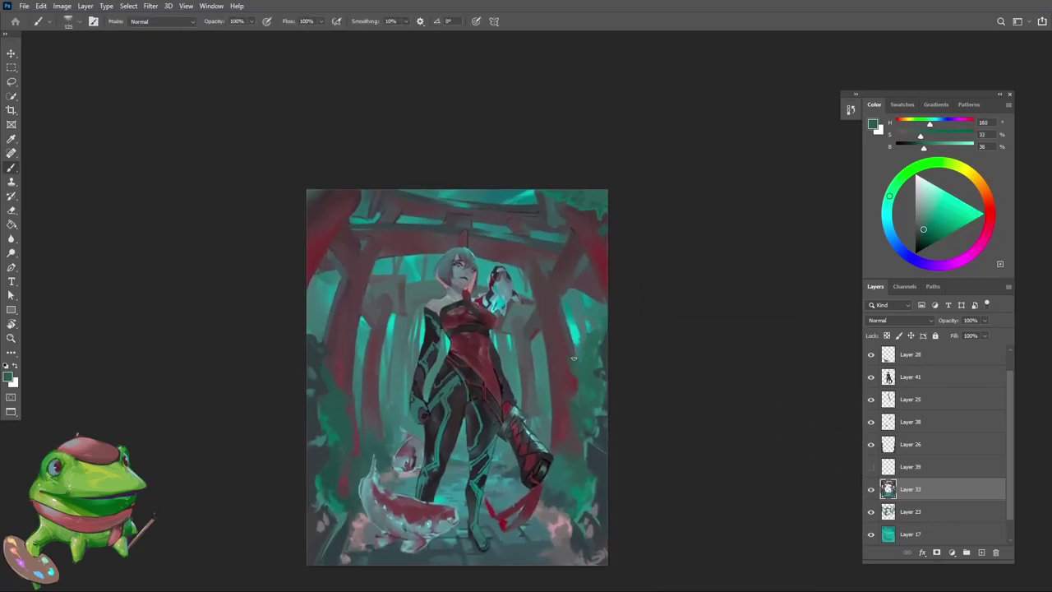
pyautogui.press('z')
pyautogui.moveTo(579, 345)
pyautogui.mouseDown()
pyautogui.moveTo(568, 406)
pyautogui.moveTo(586, 407)
pyautogui.mouseUp()
pyautogui.press('b')
pyautogui.keyDown('alt'); pyautogui.click(576, 359); pyautogui.keyUp('alt')
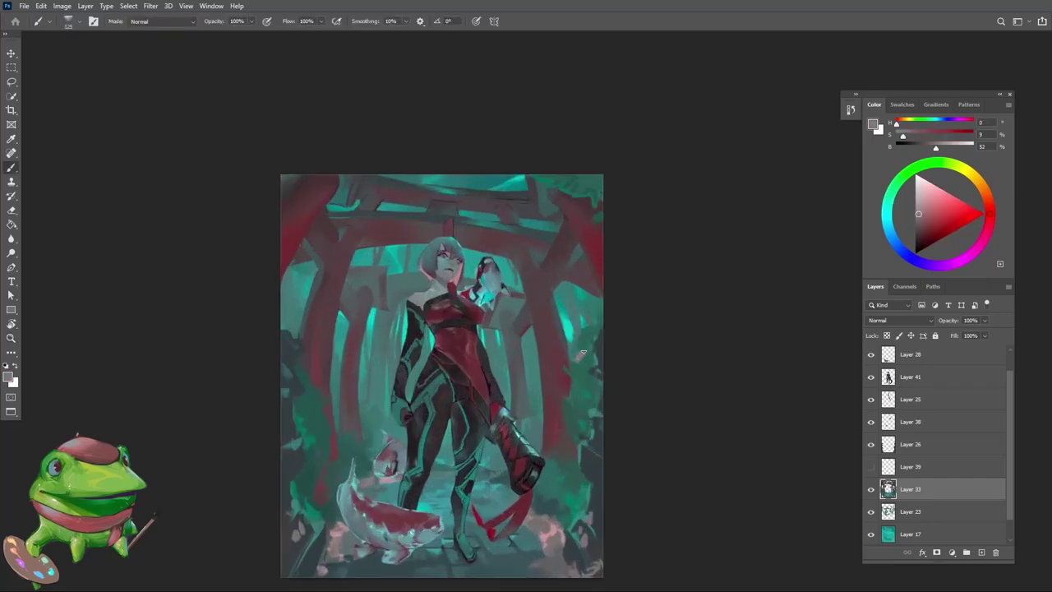
# Check the painting at a smaller size and sample a dark blue-grey from the bush shadows on the gun side
pyautogui.press('z')
pyautogui.moveTo(308, 386); pyautogui.dragTo(279, 388)
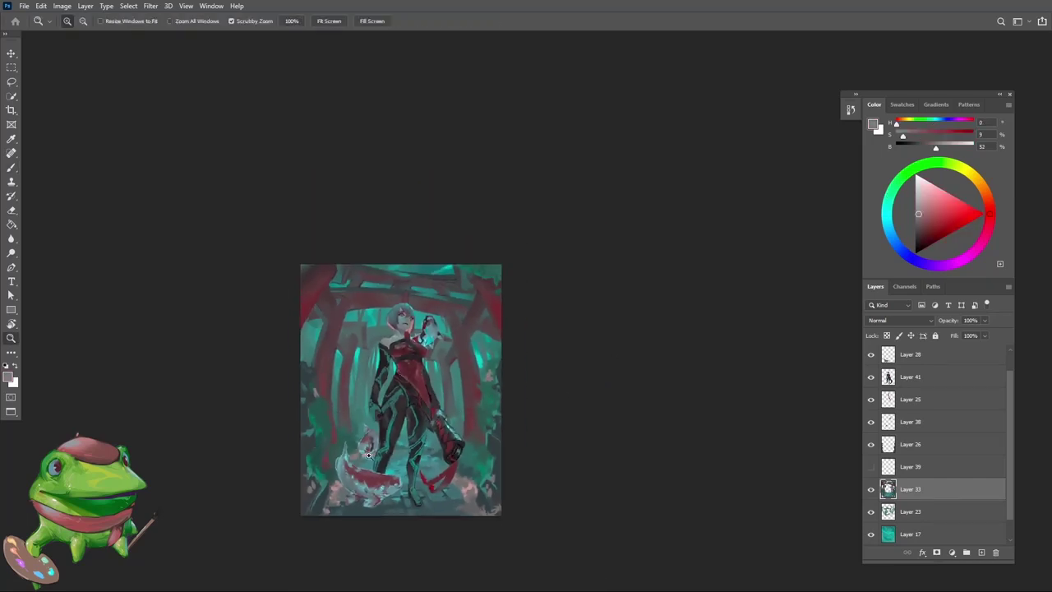
pyautogui.moveTo(486, 383)
pyautogui.mouseDown()
pyautogui.moveTo(544, 370)
pyautogui.moveTo(819, 395)
pyautogui.mouseUp()
pyautogui.moveTo(592, 345); pyautogui.dragTo(611, 345)
pyautogui.press('b')
pyautogui.keyDown('alt'); pyautogui.click(597, 354); pyautogui.keyUp('alt')
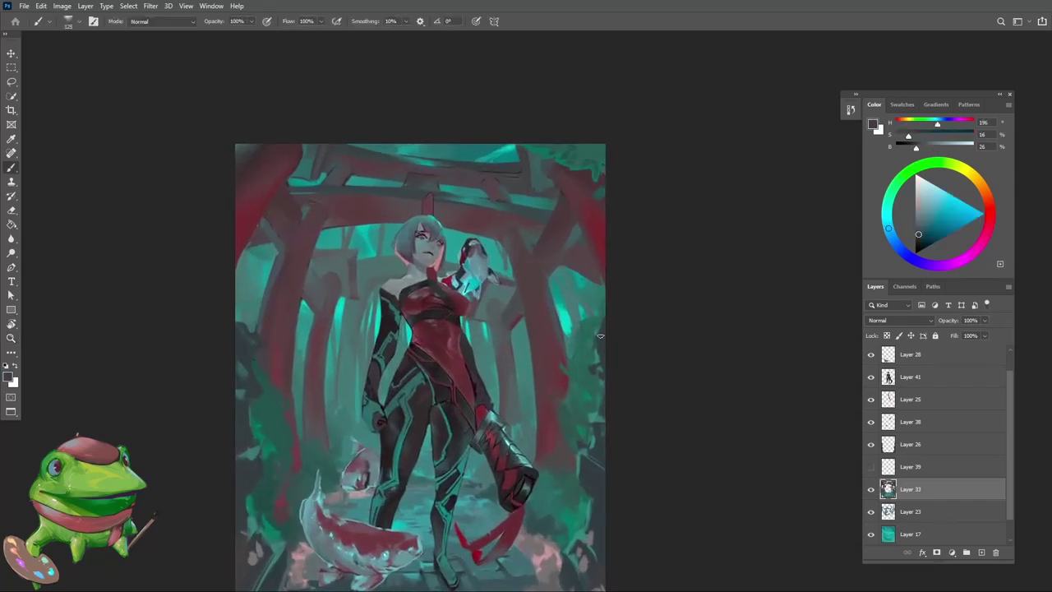
# Refine the upper edge of the gun-side bushes with mid and dark greens sampled from the leaves
pyautogui.press('z')
pyautogui.press('b')
pyautogui.keyDown('alt'); pyautogui.click(599, 341); pyautogui.keyUp('alt')
pyautogui.press('z')
pyautogui.moveTo(587, 344); pyautogui.dragTo(583, 344)
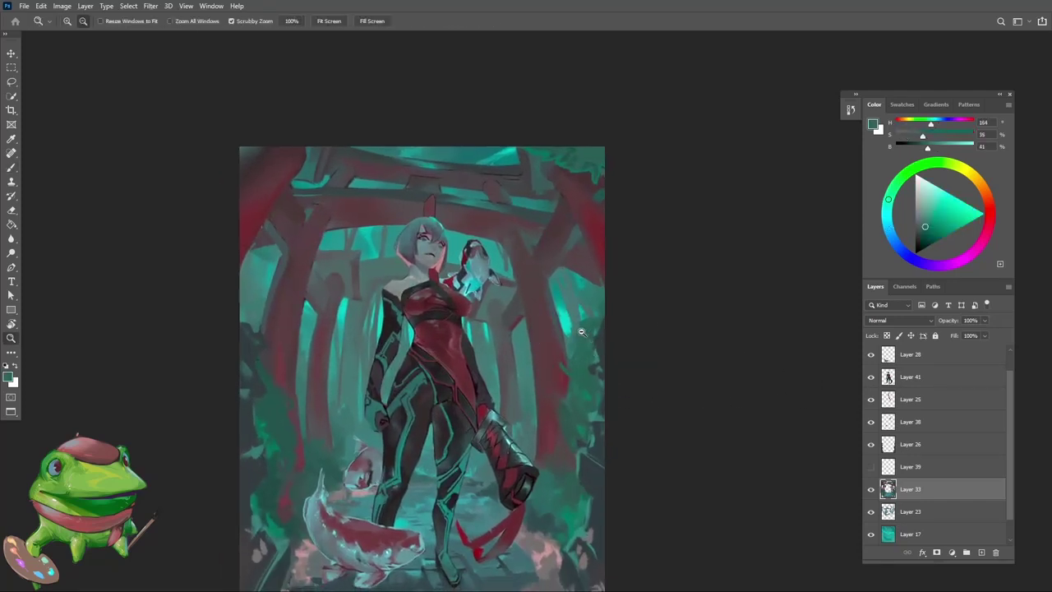
pyautogui.press('b')
pyautogui.keyDown('alt'); pyautogui.click(596, 327); pyautogui.keyUp('alt')
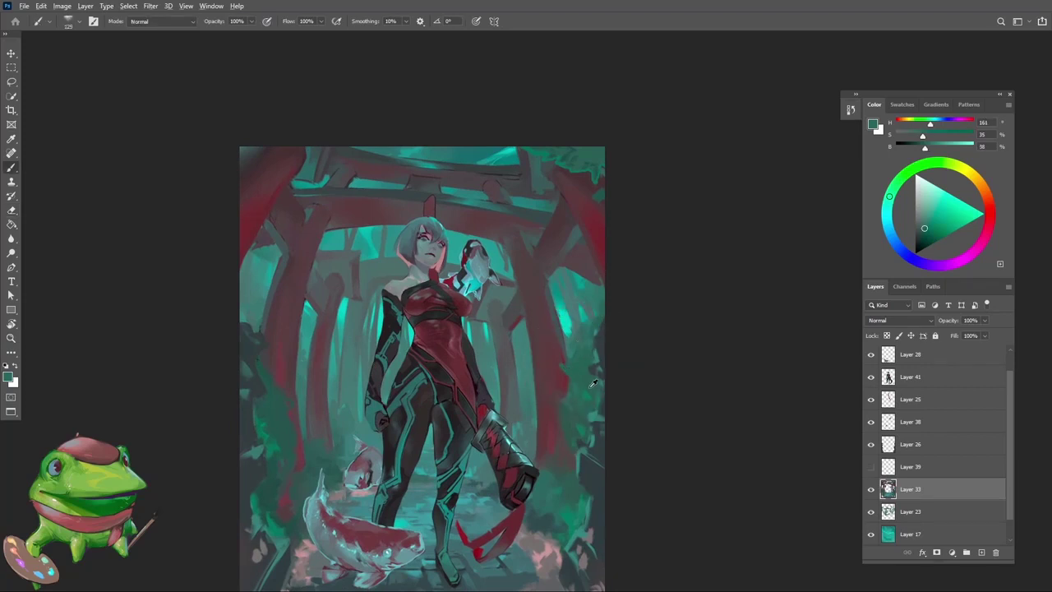
# Fill out the lower bushes around the pillar base and behind the gun with greens sampled from the foliage
pyautogui.keyDown('alt'); pyautogui.click(580, 429); pyautogui.keyUp('alt')
pyautogui.press('z')
pyautogui.moveTo(599, 313)
pyautogui.mouseDown()
pyautogui.moveTo(600, 445)
pyautogui.moveTo(613, 445)
pyautogui.mouseUp()
pyautogui.press('b')
pyautogui.keyDown('alt'); pyautogui.click(550, 461); pyautogui.keyUp('alt')
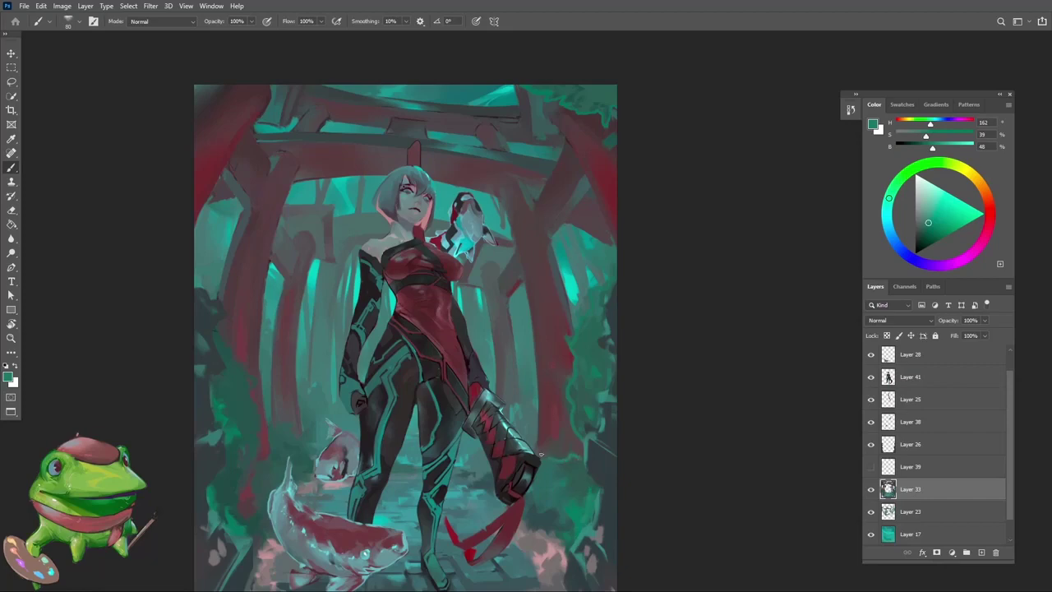
# Flip the canvas back horizontally and examine the whole composition at different zoom levels
pyautogui.press('z')
pyautogui.moveTo(541, 453)
pyautogui.mouseDown()
pyautogui.moveTo(494, 452)
pyautogui.moveTo(543, 452)
pyautogui.moveTo(527, 452)
pyautogui.moveTo(527, 413)
pyautogui.mouseUp()
pyautogui.hotkey('shift', 'h')
pyautogui.click(527, 451)
pyautogui.click(523, 424)
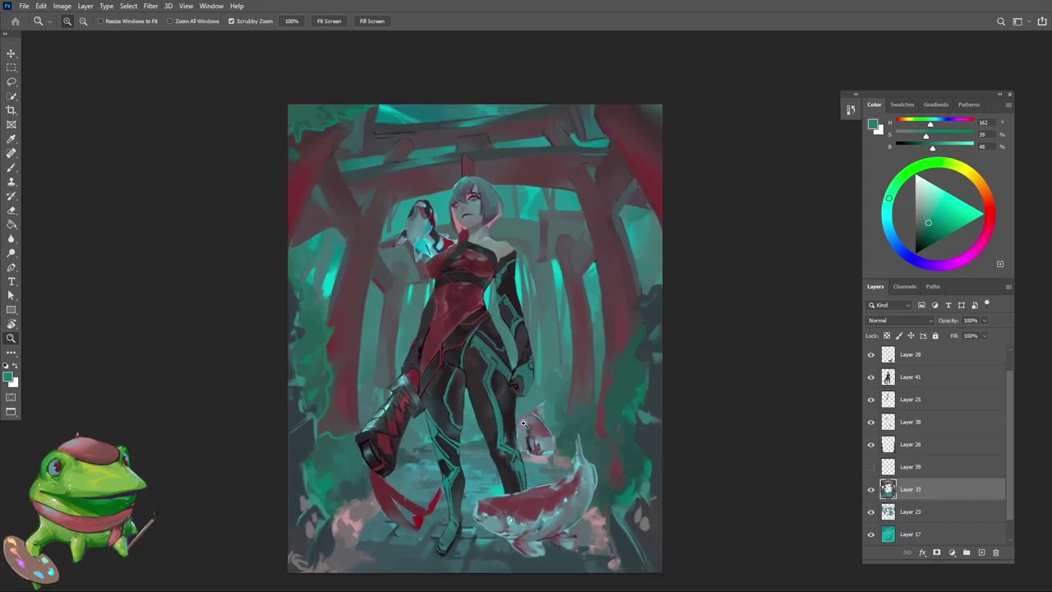
pyautogui.moveTo(523, 423)
pyautogui.mouseDown()
pyautogui.moveTo(511, 432)
pyautogui.moveTo(510, 423)
pyautogui.mouseUp()
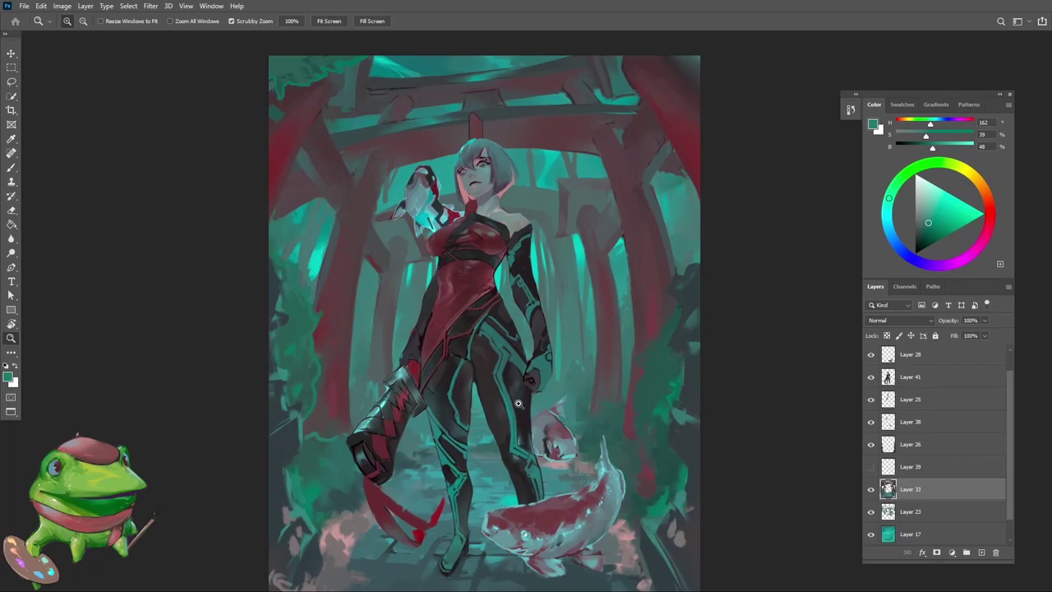
pyautogui.moveTo(518, 403)
pyautogui.mouseDown()
pyautogui.moveTo(513, 417)
pyautogui.moveTo(525, 393)
pyautogui.mouseUp()
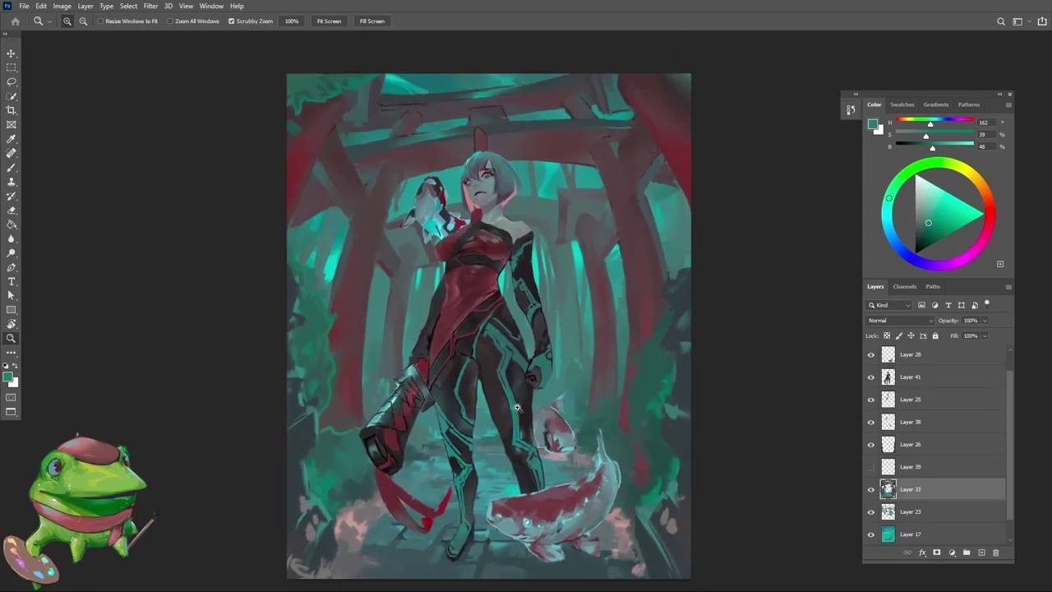
pyautogui.moveTo(514, 403); pyautogui.dragTo(521, 398)
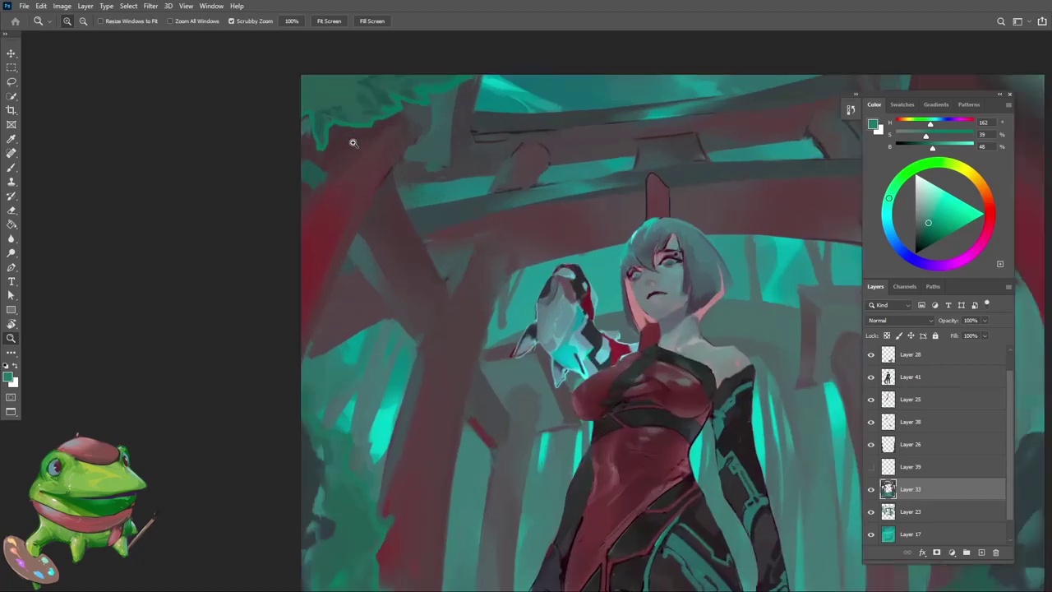
# Examine the upper foliage closely, then compare the full painting at reduced and enlarged sizes
pyautogui.press('b')
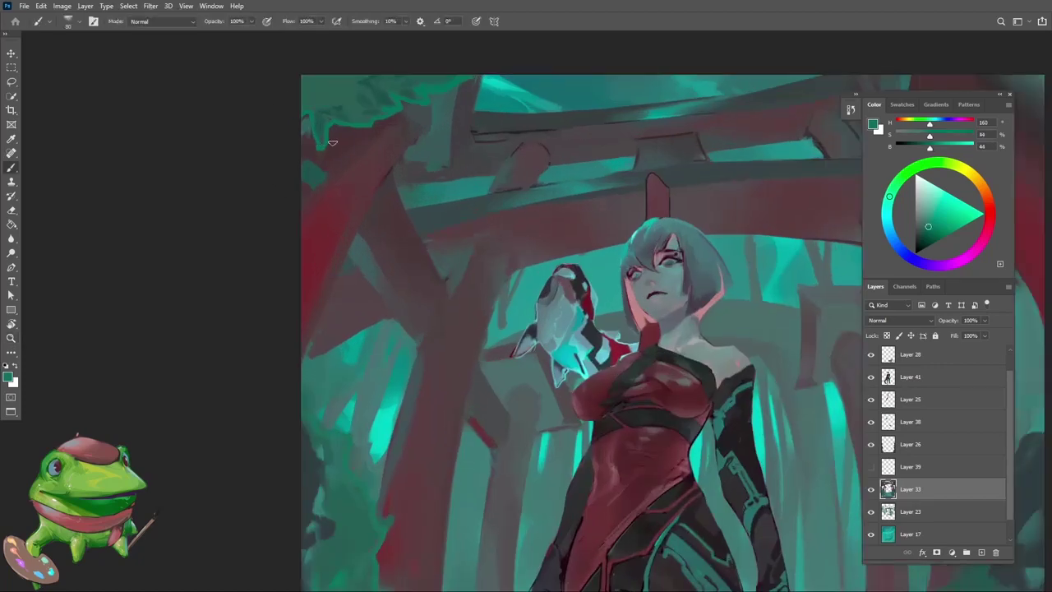
pyautogui.press('z')
pyautogui.scroll(-5, 362, 206)
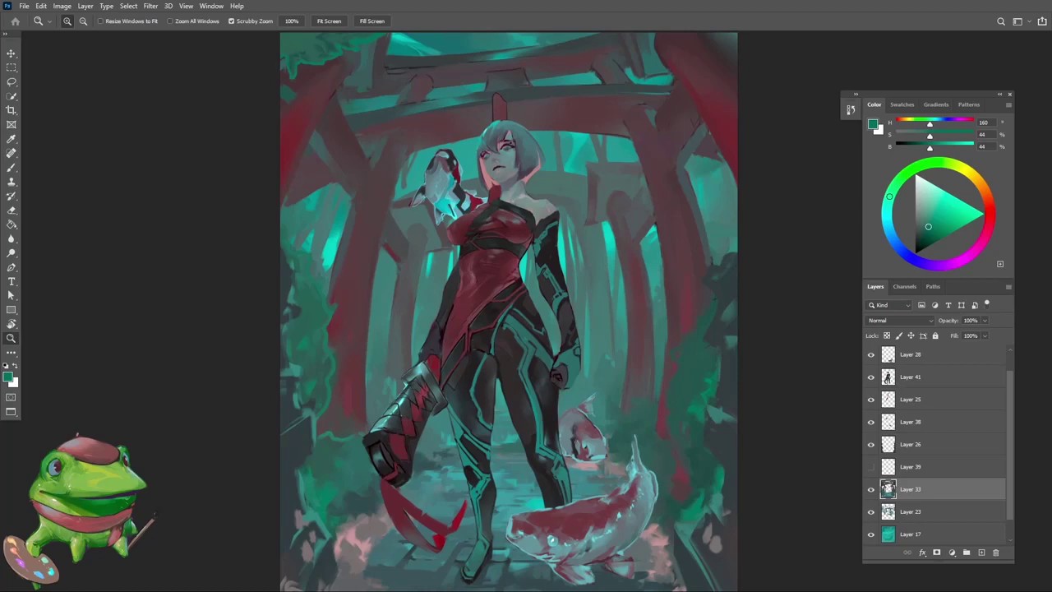
pyautogui.moveTo(503, 353); pyautogui.dragTo(411, 391)
pyautogui.press('z')
pyautogui.keyDown('alt'); pyautogui.click(393, 425); pyautogui.keyUp('alt')
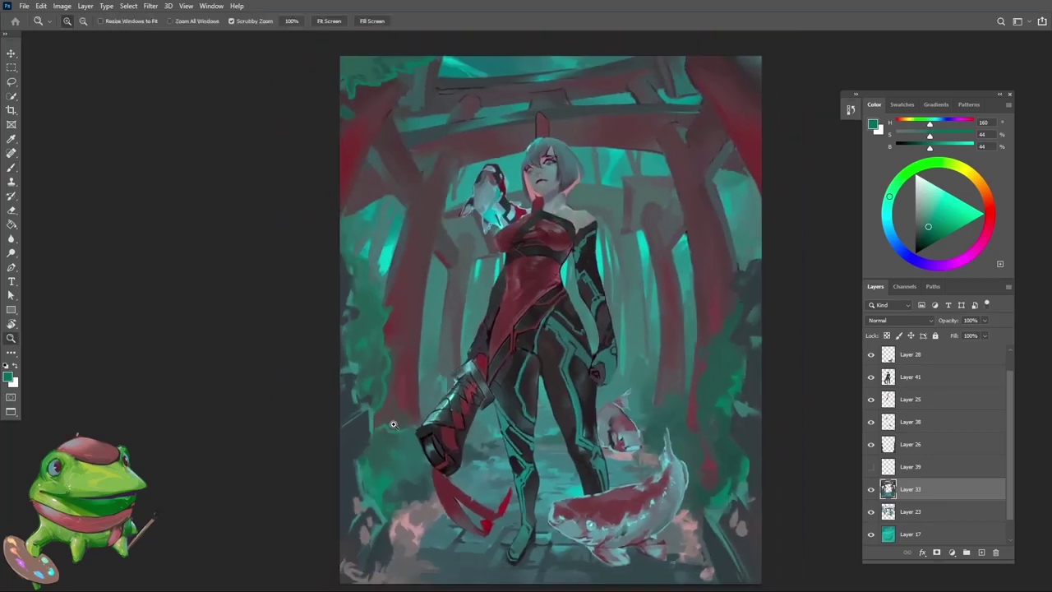
pyautogui.keyDown('alt'); pyautogui.click(413, 420); pyautogui.keyUp('alt')
pyautogui.keyDown('alt'); pyautogui.click(426, 448); pyautogui.keyUp('alt')
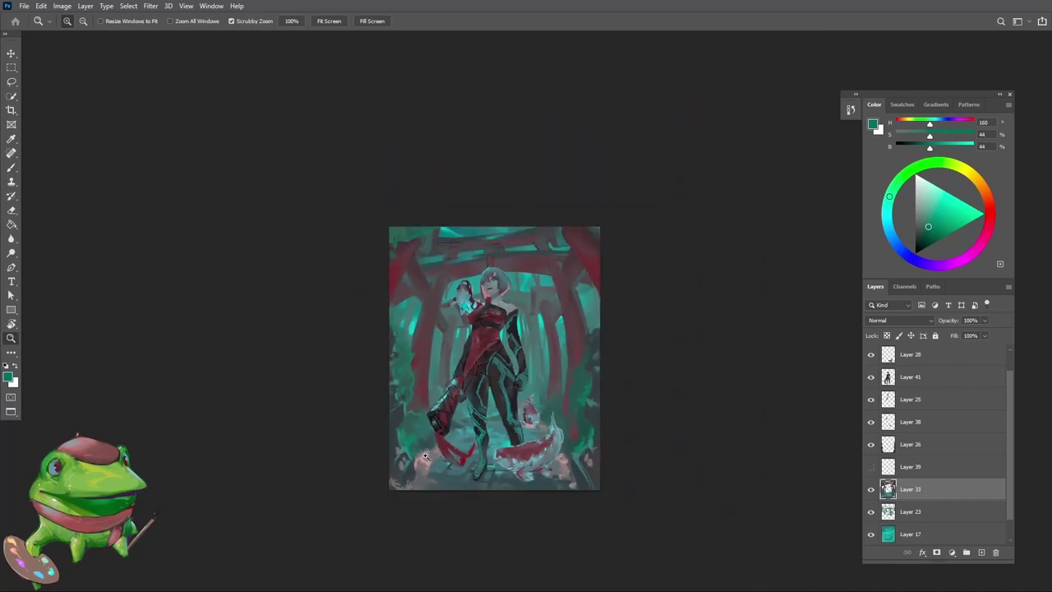
pyautogui.click(457, 415)
pyautogui.click(467, 411)
pyautogui.click(482, 385)
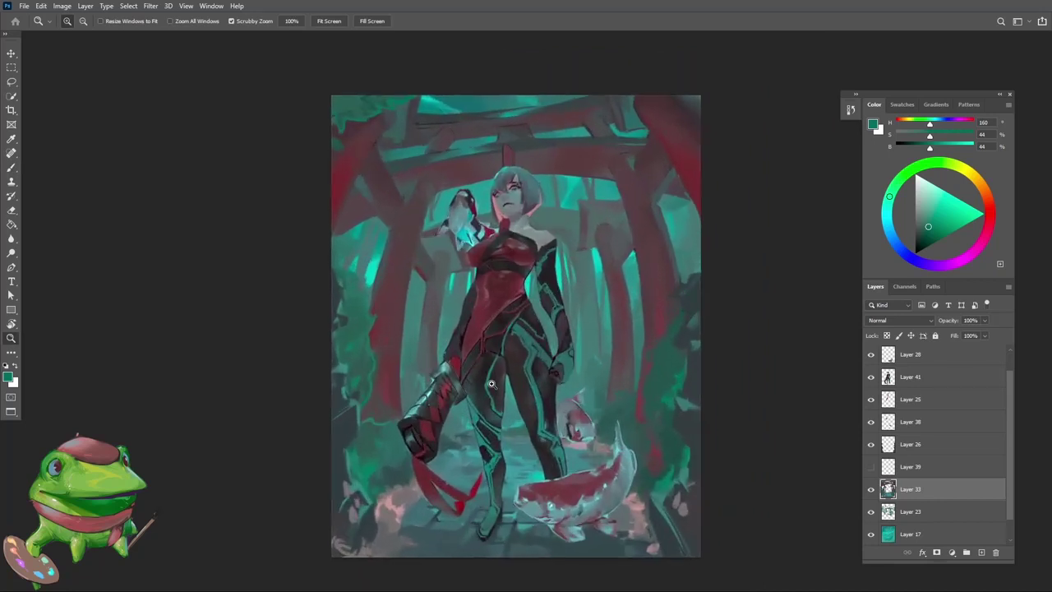
pyautogui.click(493, 384)
pyautogui.moveTo(493, 397)
pyautogui.mouseDown()
pyautogui.moveTo(472, 407)
pyautogui.moveTo(531, 400)
pyautogui.moveTo(506, 419)
pyautogui.moveTo(513, 434)
pyautogui.mouseUp()
# Flip the canvas horizontally again and inspect the mirrored composition
pyautogui.hotkey('ctrl', 'shift', 'h')
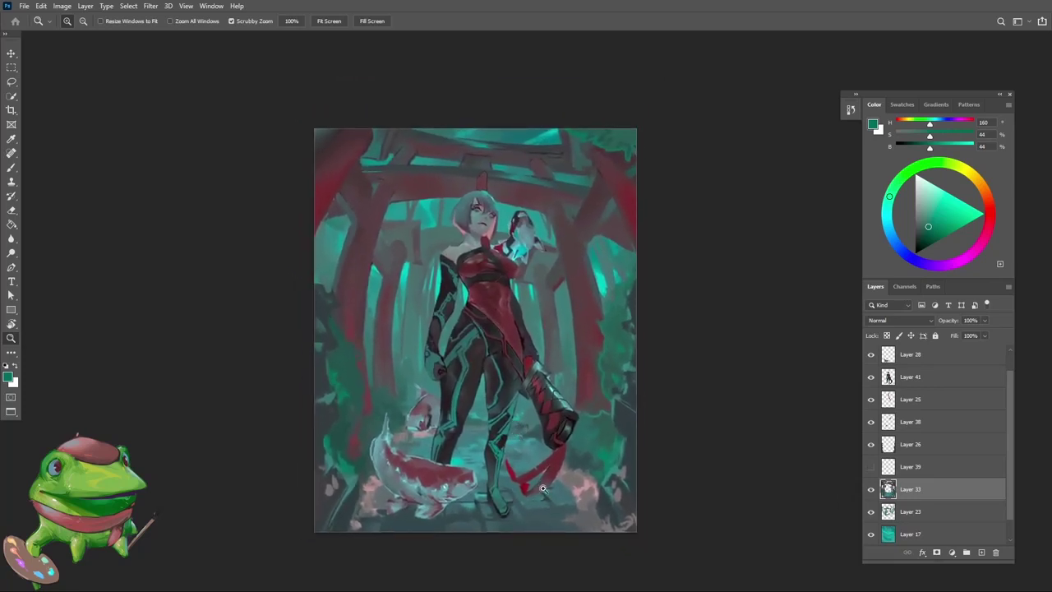
pyautogui.moveTo(543, 488)
pyautogui.mouseDown()
pyautogui.moveTo(527, 472)
pyautogui.moveTo(533, 434)
pyautogui.mouseUp()
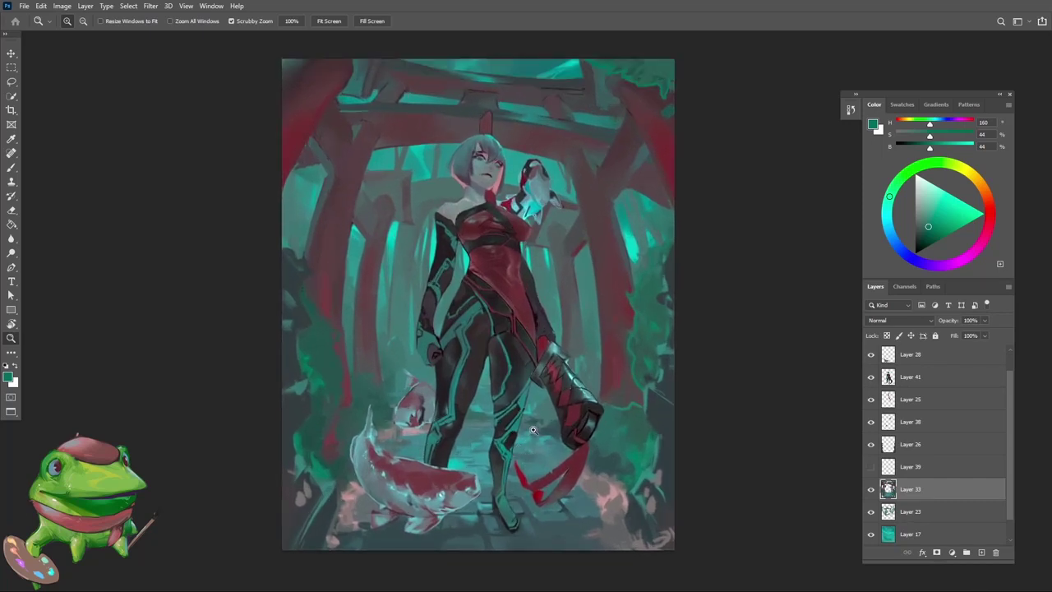
pyautogui.moveTo(585, 384); pyautogui.dragTo(567, 509)
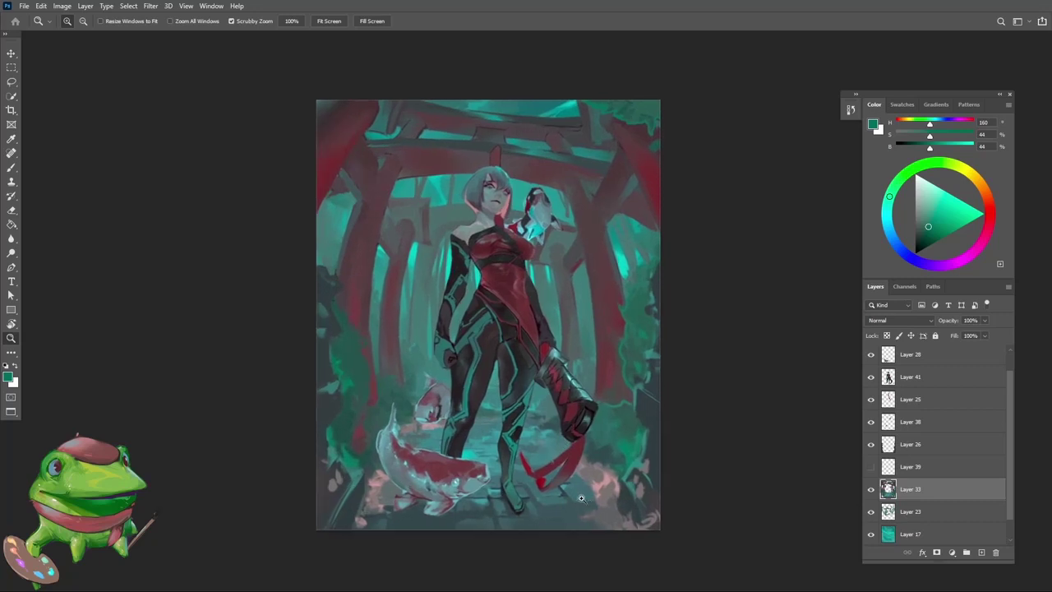
# Paint the stone path around the feet and below the fish with dark teal tones sampled from the ground
pyautogui.press('v')
pyautogui.press('b')
pyautogui.keyDown('alt'); pyautogui.click(550, 509); pyautogui.keyUp('alt')
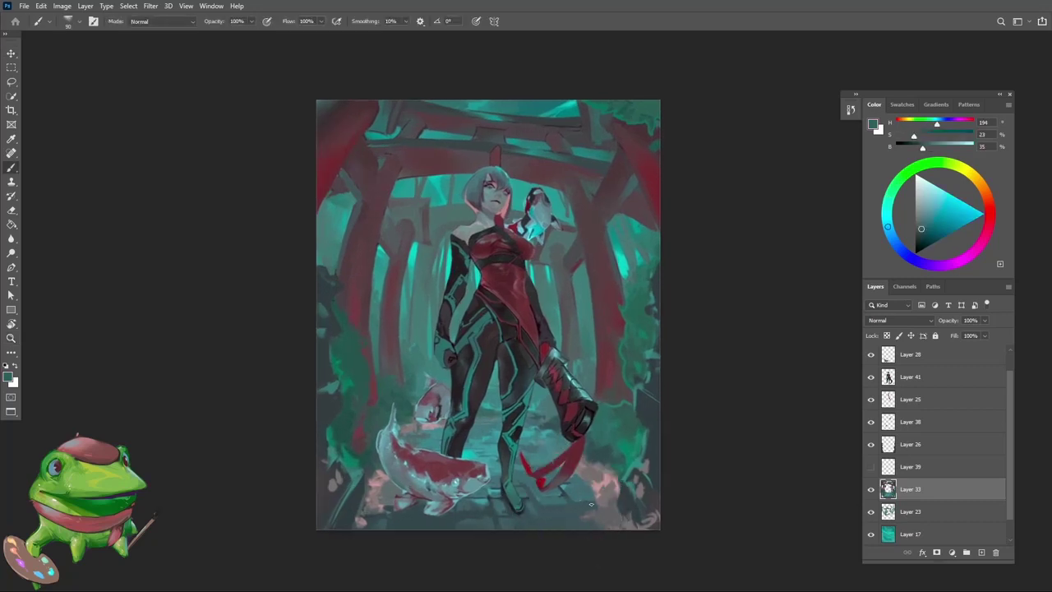
pyautogui.moveTo(552, 506)
pyautogui.mouseDown()
pyautogui.moveTo(538, 498)
pyautogui.moveTo(589, 441)
pyautogui.moveTo(575, 477)
pyautogui.moveTo(460, 543)
pyautogui.moveTo(486, 515)
pyautogui.moveTo(475, 526)
pyautogui.mouseUp()
pyautogui.keyDown('alt'); pyautogui.click(492, 527); pyautogui.keyUp('alt')
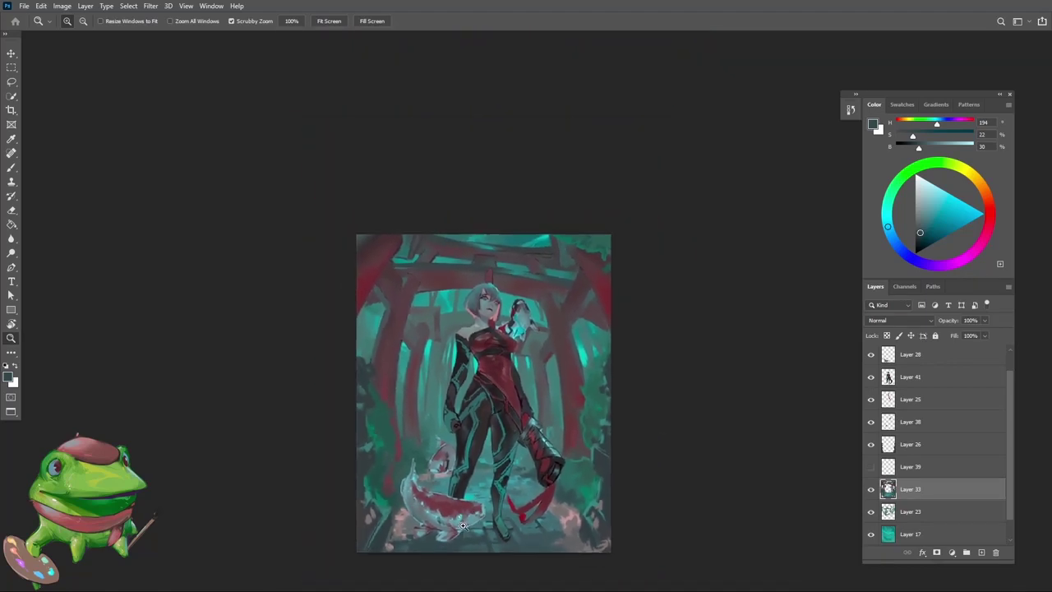
# Rotate the canvas diagonally and brush the dark upper edge of the top gate beam with a sampled dark grey
pyautogui.press('r')
pyautogui.moveTo(612, 411); pyautogui.dragTo(653, 331)
pyautogui.press('z')
pyautogui.click(484, 302)
pyautogui.press('v')
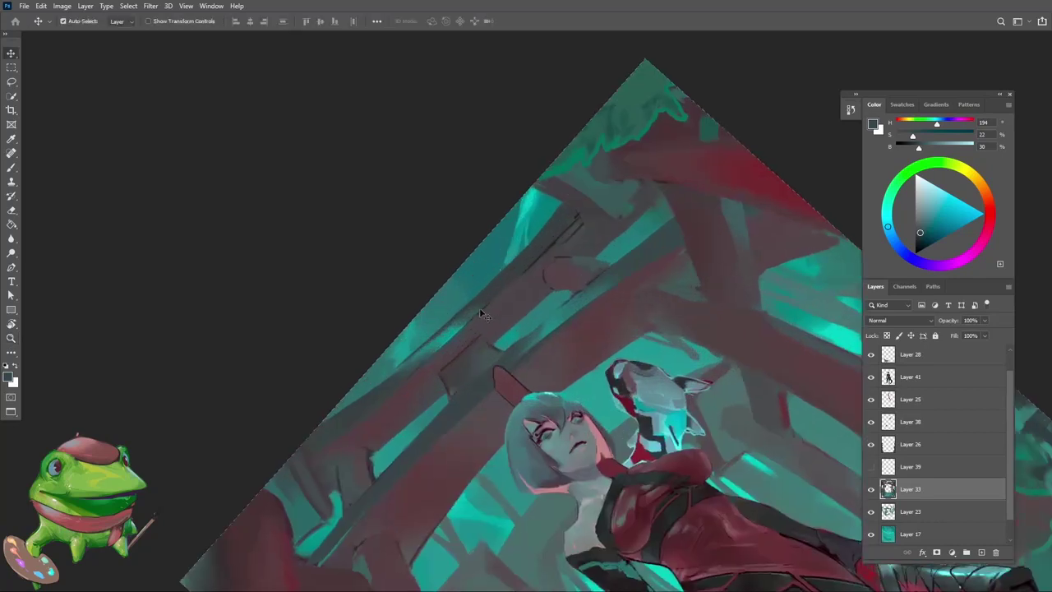
pyautogui.press('b')
pyautogui.keyDown('alt'); pyautogui.click(498, 286); pyautogui.keyUp('alt')
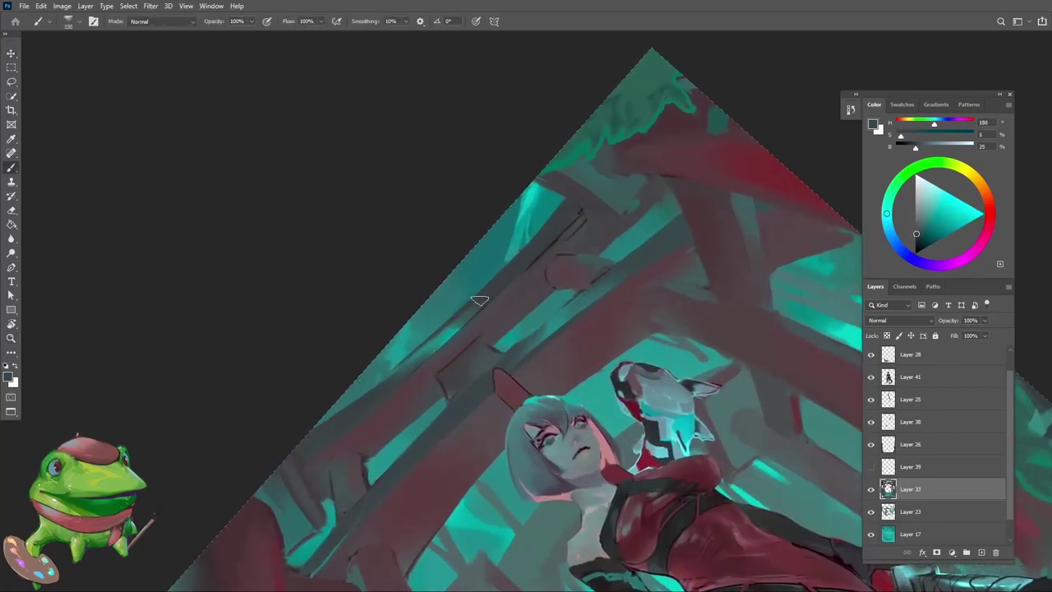
# Blend the background along the top gate beam with sampled teal and redefine the beam edge in dark grey
pyautogui.keyDown('alt'); pyautogui.click(424, 352); pyautogui.keyUp('alt')
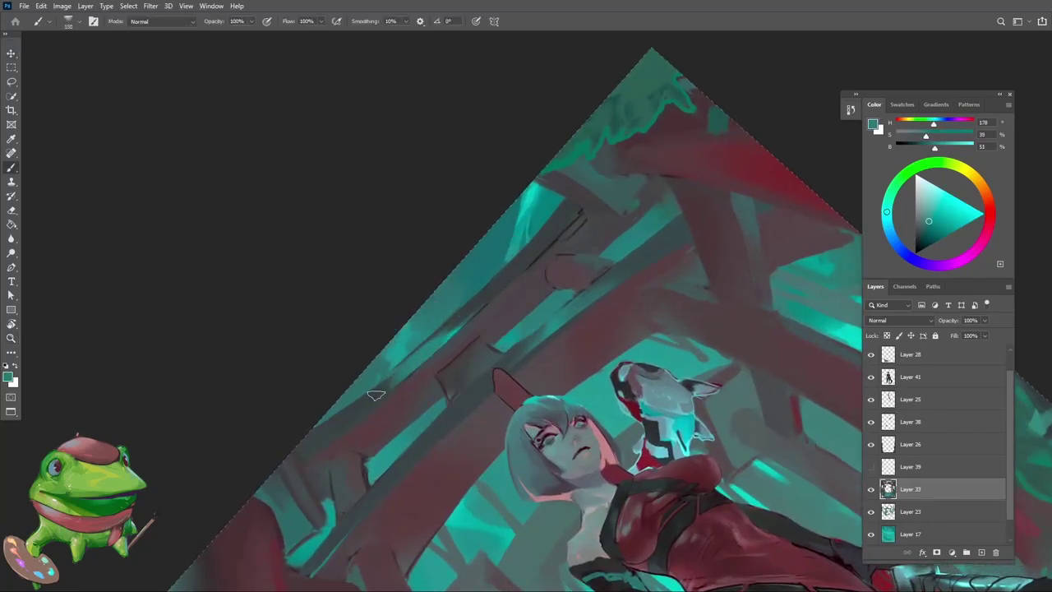
pyautogui.keyDown('alt'); pyautogui.click(482, 301); pyautogui.keyUp('alt')
pyautogui.press('e')
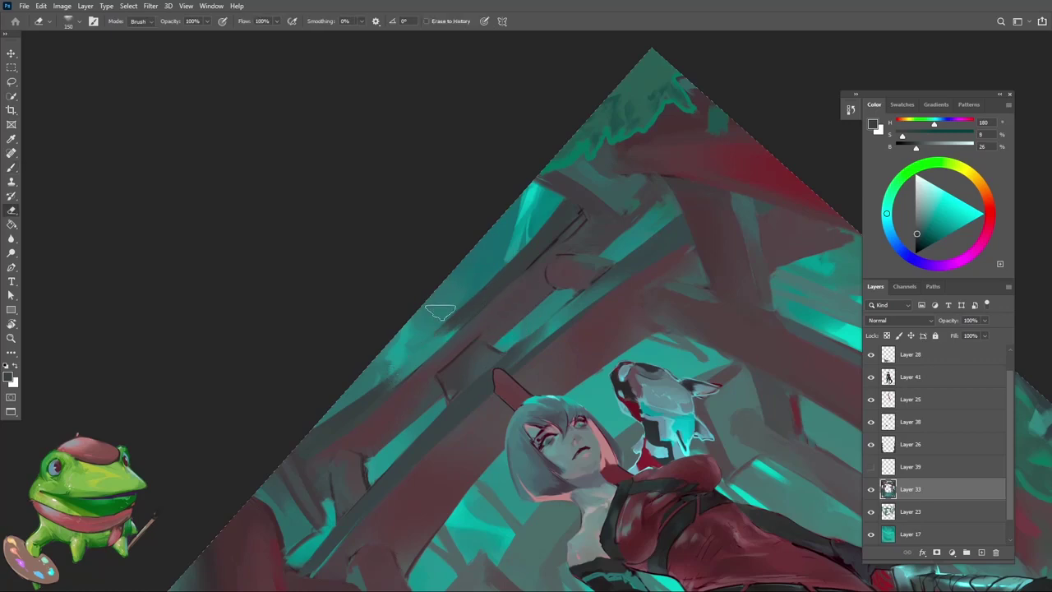
# Clean up the outline of the top gate beam above the head using dark grey and teal sampled along its edge
pyautogui.press('h')
pyautogui.moveTo(337, 391); pyautogui.dragTo(386, 366)
pyautogui.press('b')
pyautogui.keyDown('alt'); pyautogui.click(400, 357); pyautogui.keyUp('alt')
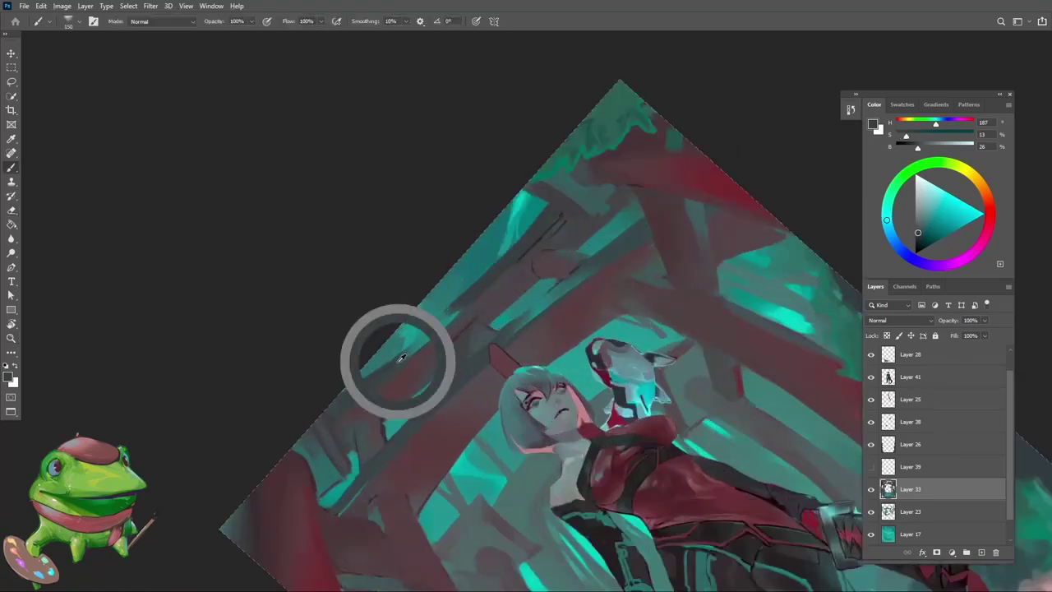
pyautogui.keyDown('alt'); pyautogui.click(429, 333); pyautogui.keyUp('alt')
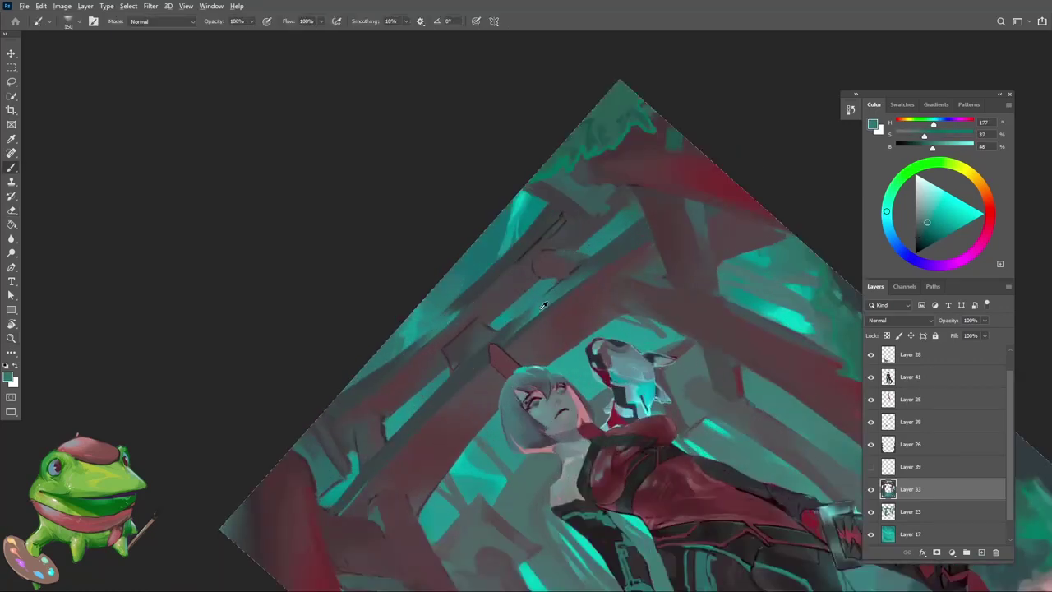
pyautogui.keyDown('alt'); pyautogui.click(468, 390); pyautogui.keyUp('alt')
# Paint over the sketched strut between the two gate beams above the head in the rotated view with muted grey-red
pyautogui.press('z')
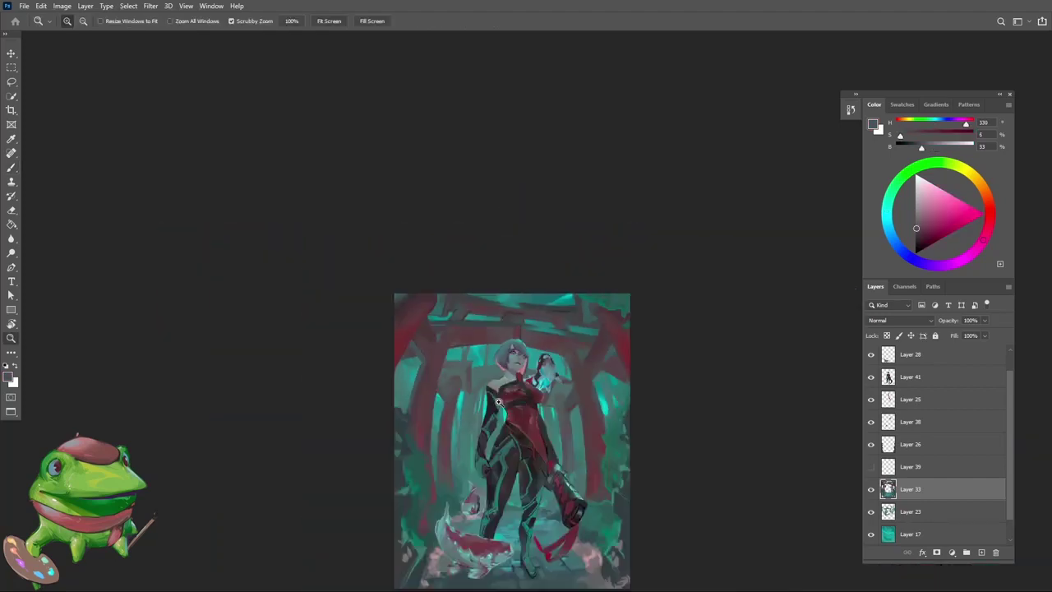
pyautogui.keyDown('alt'); pyautogui.click(499, 402); pyautogui.keyUp('alt')
pyautogui.click(583, 370)
pyautogui.press('r')
pyautogui.moveTo(545, 312); pyautogui.dragTo(505, 351)
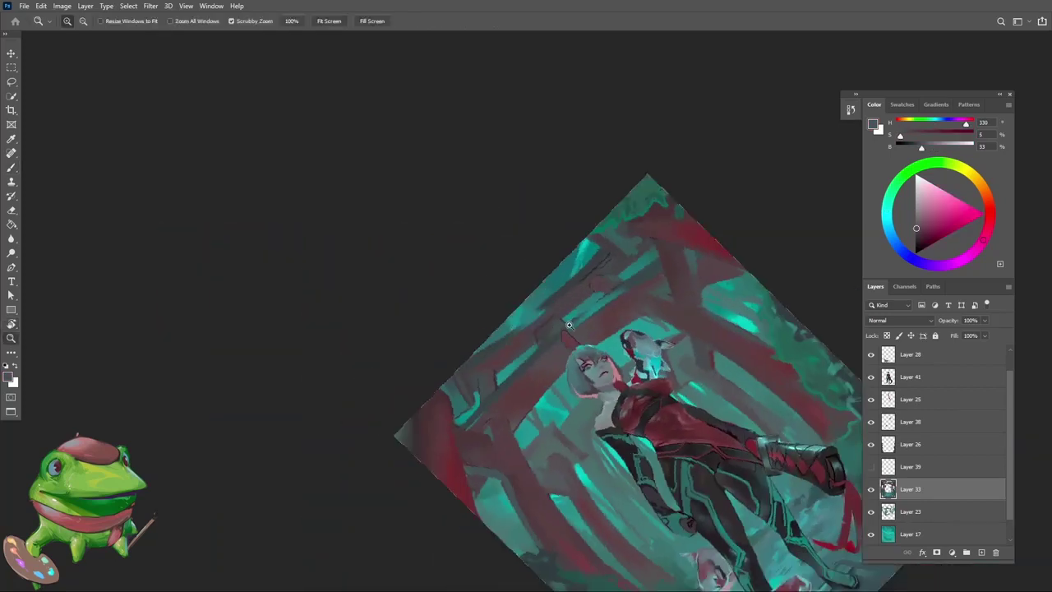
pyautogui.scroll(3, 505, 352)
pyautogui.press('e')
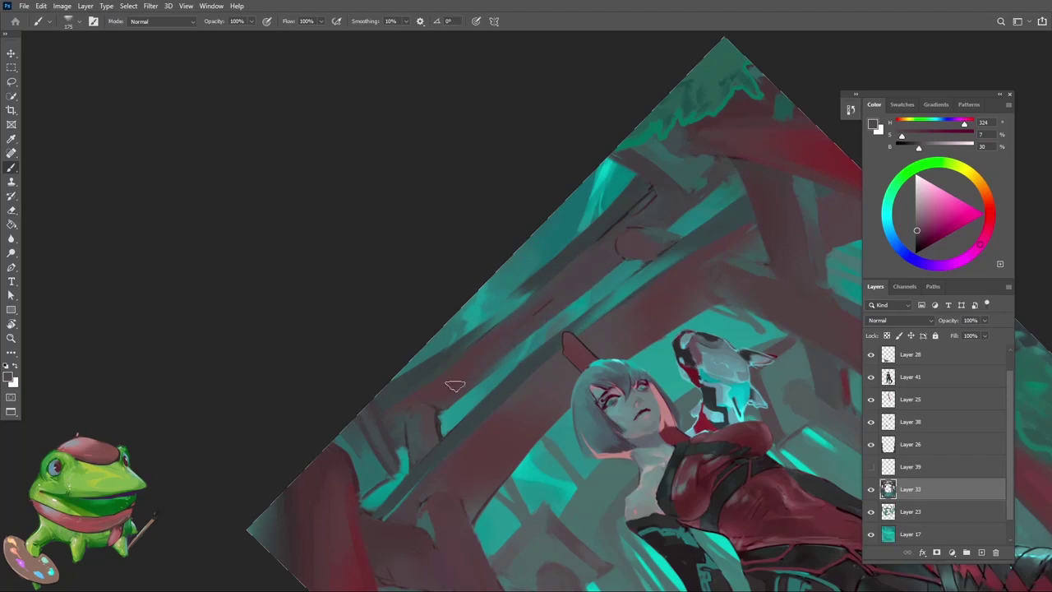
pyautogui.press('r')
pyautogui.press('Escape')
pyautogui.scroll(-5, 453, 383)
pyautogui.moveTo(618, 381); pyautogui.dragTo(576, 321)
pyautogui.scroll(3, 575, 321)
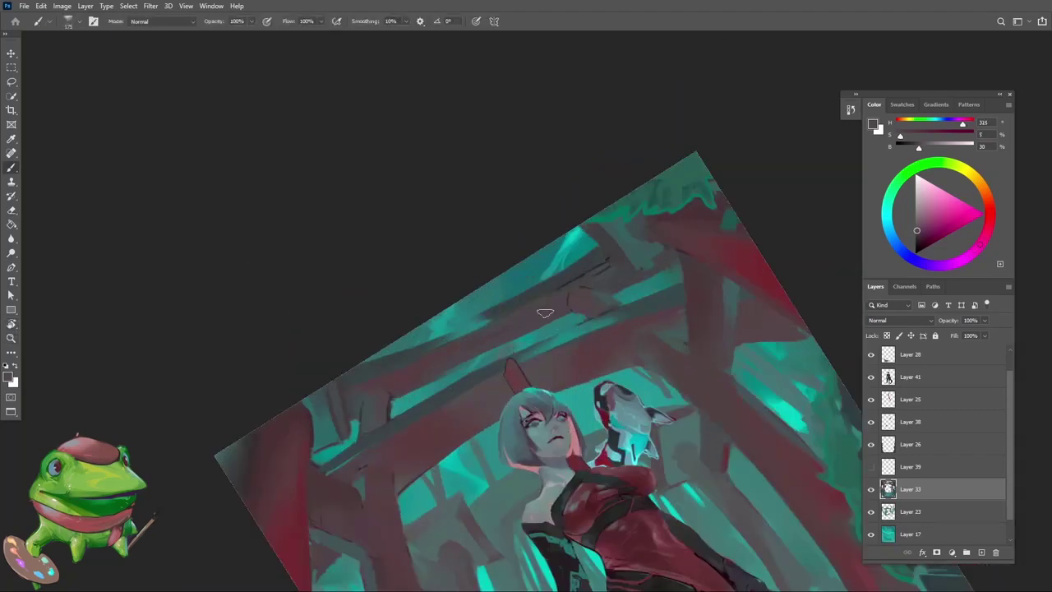
pyautogui.scroll(2, 589, 291)
pyautogui.press('e')
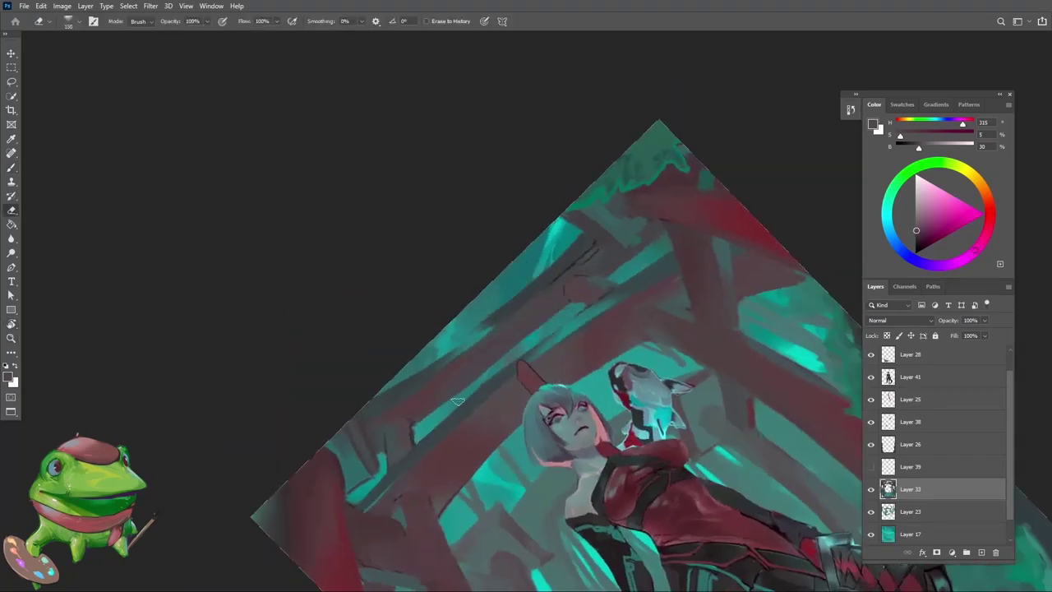
# Select the background trees layer, Layer 23, directly from the canvas beside the gate beam
pyautogui.press('v')
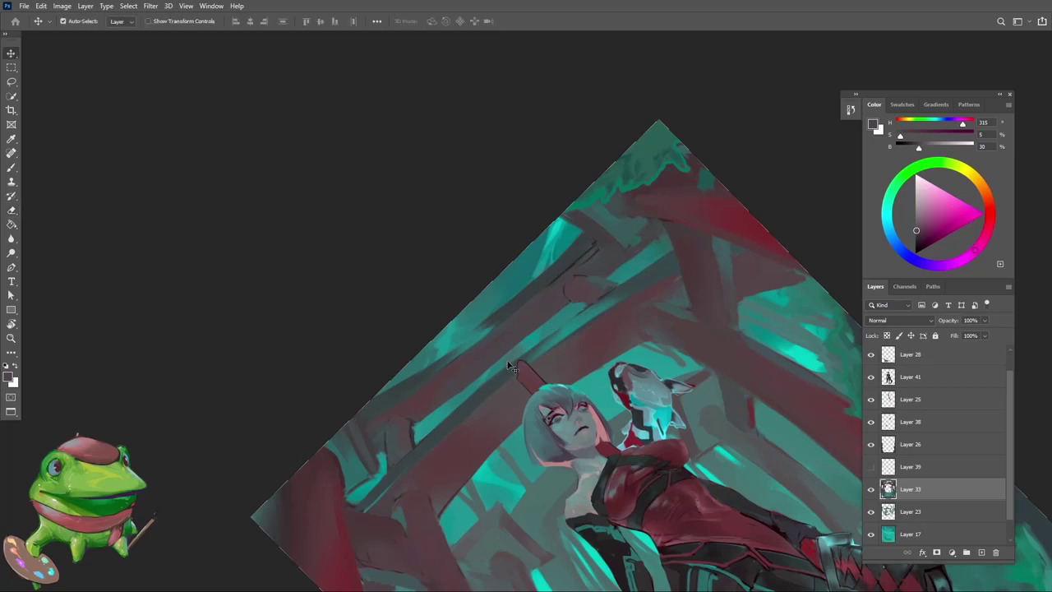
pyautogui.click(510, 366)
pyautogui.press('e')
pyautogui.press('z')
pyautogui.moveTo(523, 346)
pyautogui.mouseDown()
pyautogui.moveTo(411, 361)
pyautogui.moveTo(551, 374)
pyautogui.moveTo(470, 453)
pyautogui.moveTo(518, 448)
pyautogui.moveTo(523, 405)
pyautogui.moveTo(513, 400)
pyautogui.moveTo(520, 421)
pyautogui.moveTo(510, 447)
pyautogui.mouseUp()
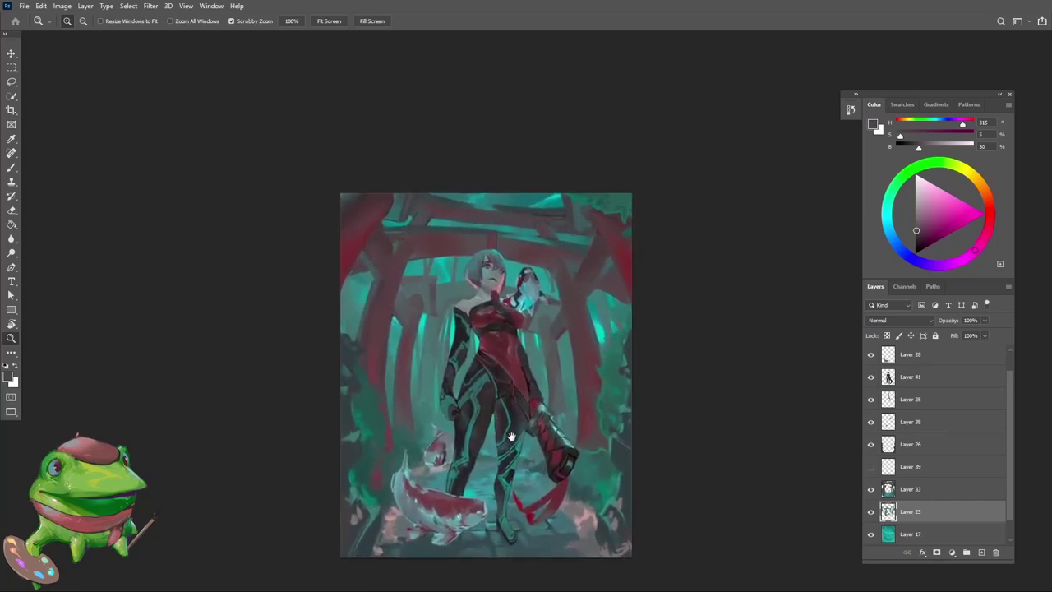
# Select the foreground foliage layer, Layer 26, and sample a dark grey near the painting's lower corner
pyautogui.press('v')
pyautogui.click(629, 502)
pyautogui.press('b')
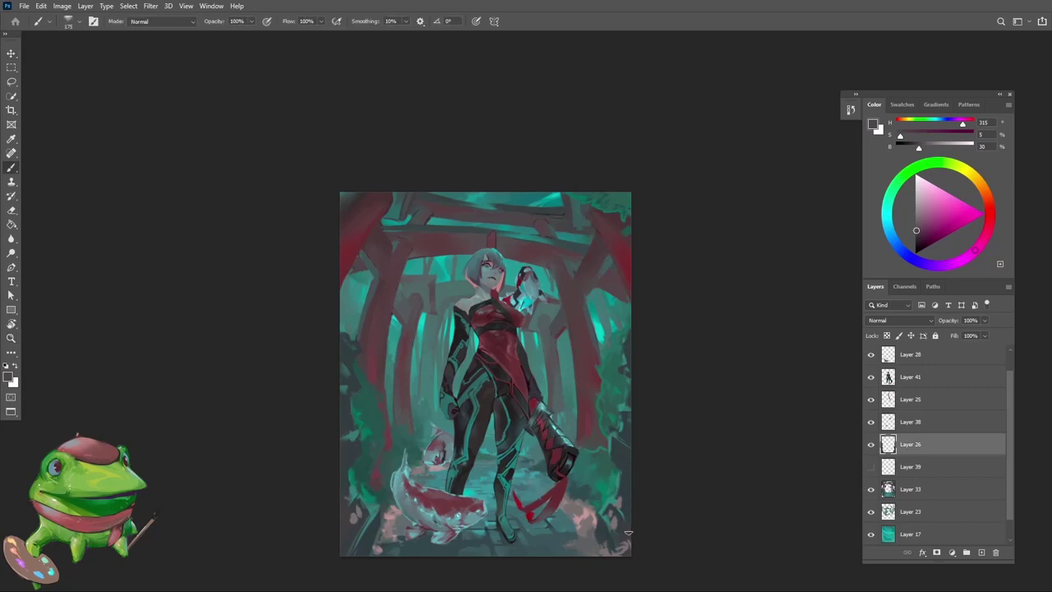
pyautogui.keyDown('alt'); pyautogui.click(626, 530); pyautogui.keyUp('alt')
pyautogui.press('z')
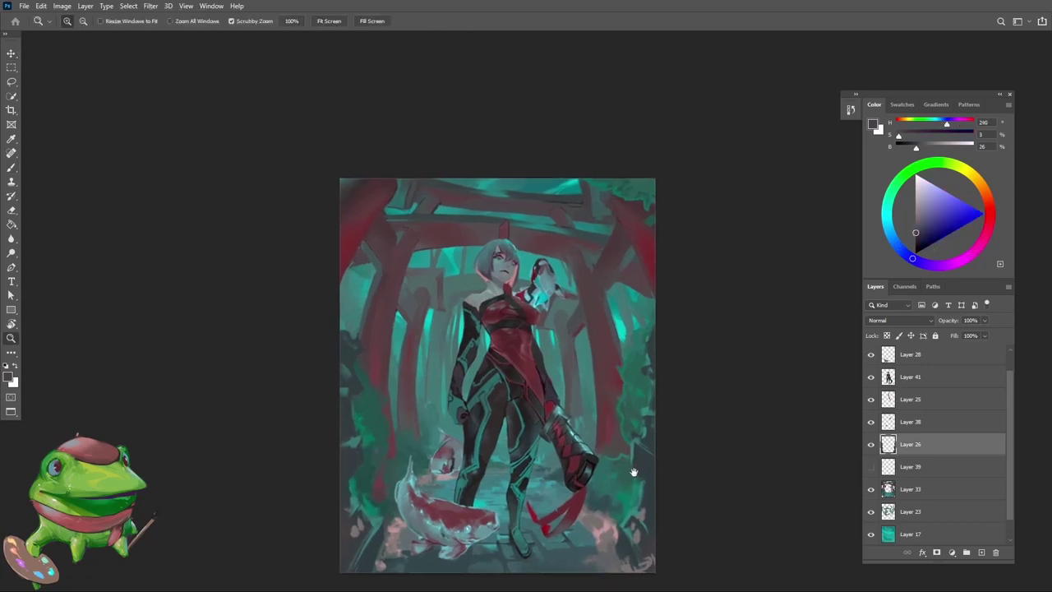
pyautogui.moveTo(630, 470)
pyautogui.mouseDown()
pyautogui.moveTo(531, 442)
pyautogui.moveTo(436, 453)
pyautogui.moveTo(576, 450)
pyautogui.mouseUp()
# Mirror the view, identify the background trees layer by toggling its visibility, and add a new layer clipped to Layer 23
pyautogui.hotkey('ctrl', 'shift', 'h')
pyautogui.press('v')
pyautogui.click(653, 291)
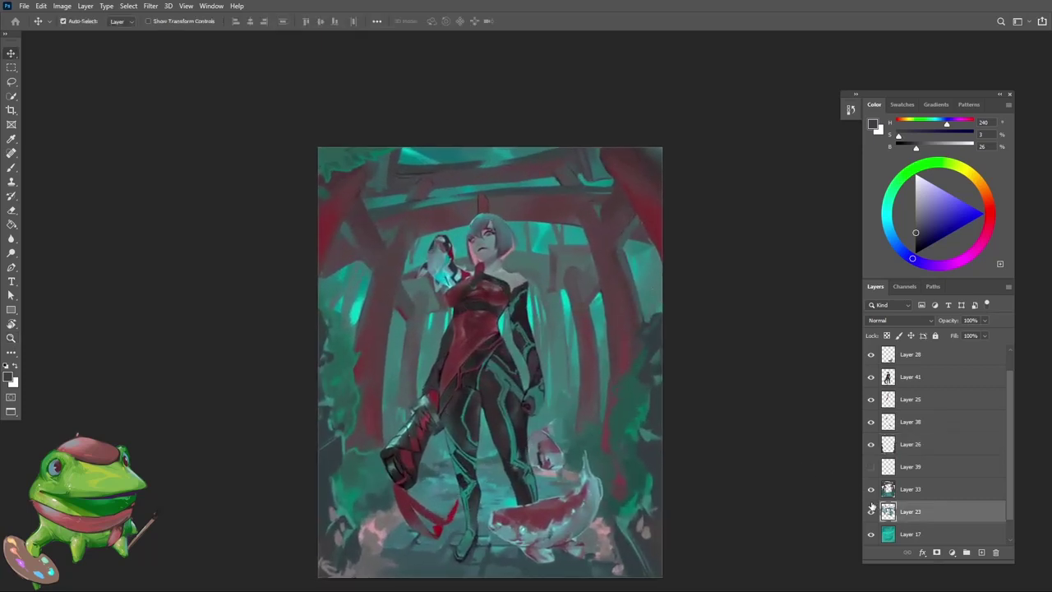
pyautogui.click(872, 511)
pyautogui.click(871, 511)
pyautogui.press('ctrl')
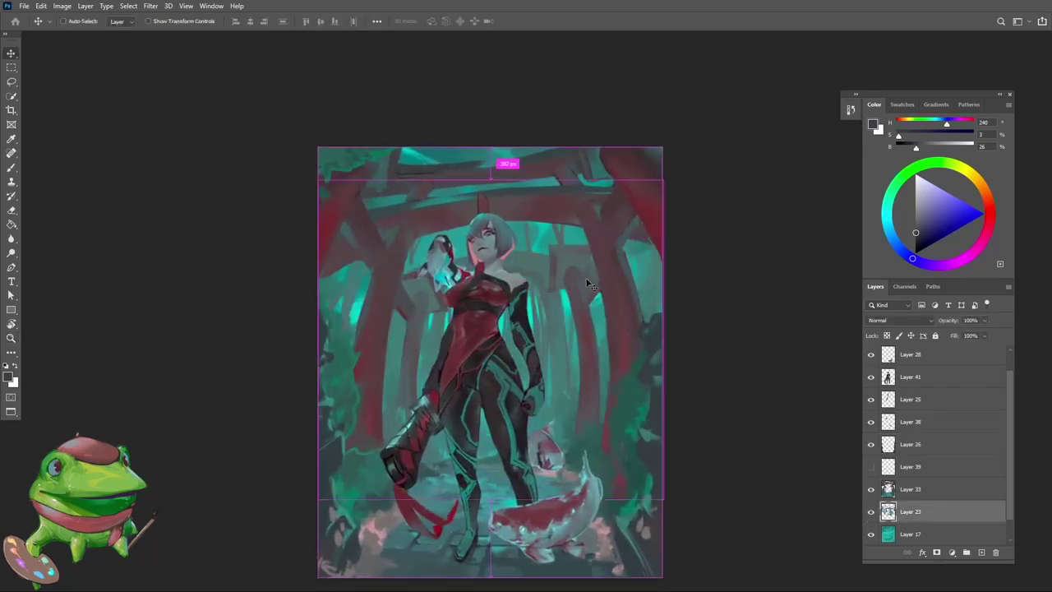
pyautogui.hotkey('ctrl', 'shift', 'alt', 'n')
pyautogui.hotkey('ctrl', 'alt', 'g')
pyautogui.press('b')
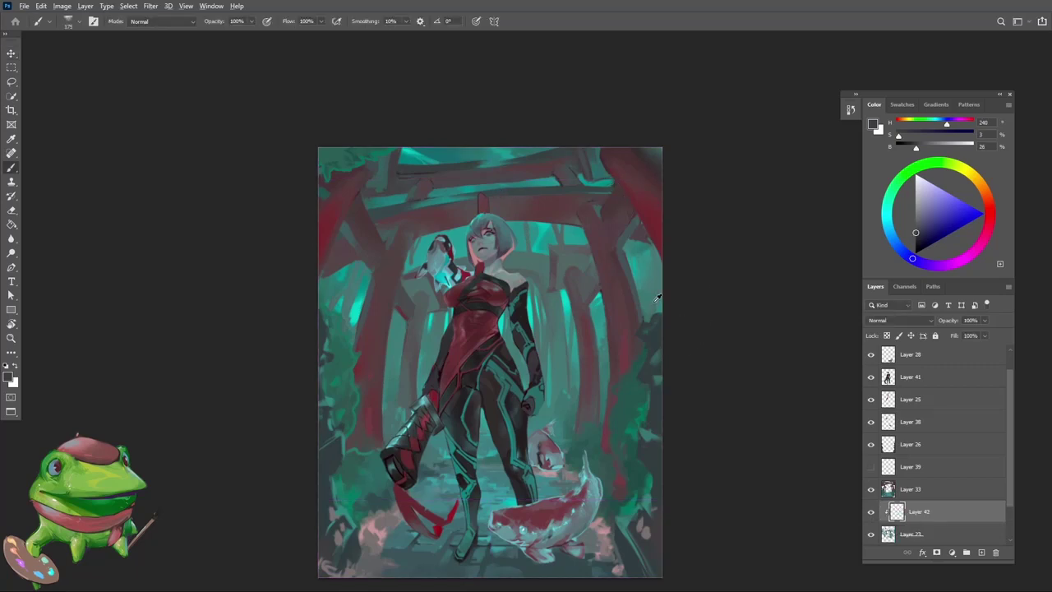
# Sample a muted teal from the background and try large brush strokes over the distant trees on the clipped layer
pyautogui.keyDown('alt'); pyautogui.click(590, 338); pyautogui.keyUp('alt')
pyautogui.press('z')
pyautogui.moveTo(590, 337)
pyautogui.mouseDown()
pyautogui.moveTo(573, 370)
pyautogui.moveTo(601, 374)
pyautogui.moveTo(509, 386)
pyautogui.moveTo(560, 402)
pyautogui.moveTo(576, 377)
pyautogui.moveTo(556, 378)
pyautogui.mouseUp()
pyautogui.press('b')
pyautogui.click(885, 223)
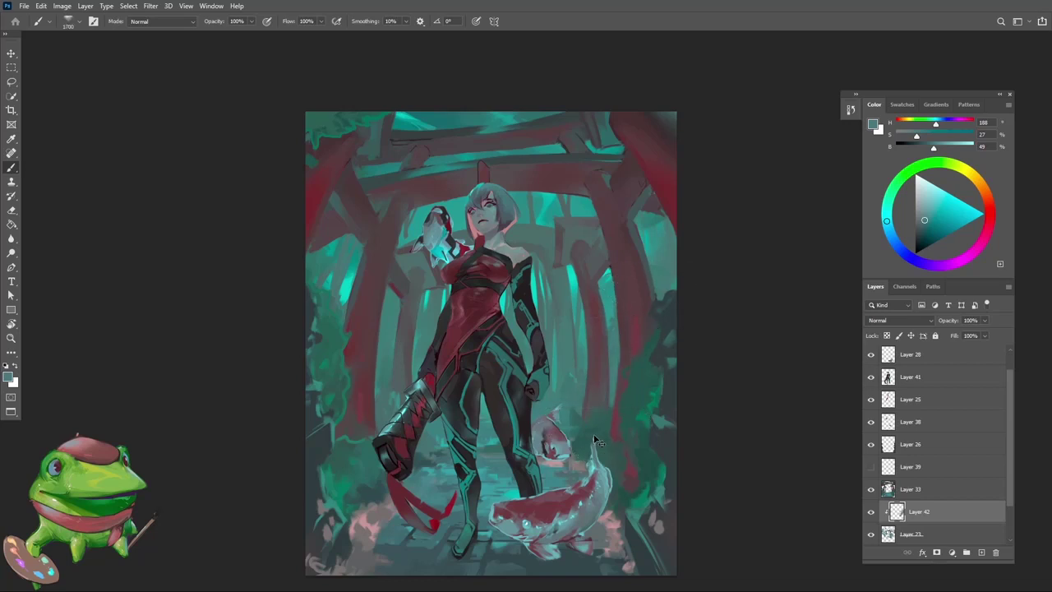
pyautogui.press('z')
pyautogui.moveTo(592, 412); pyautogui.dragTo(585, 414)
pyautogui.click(574, 412)
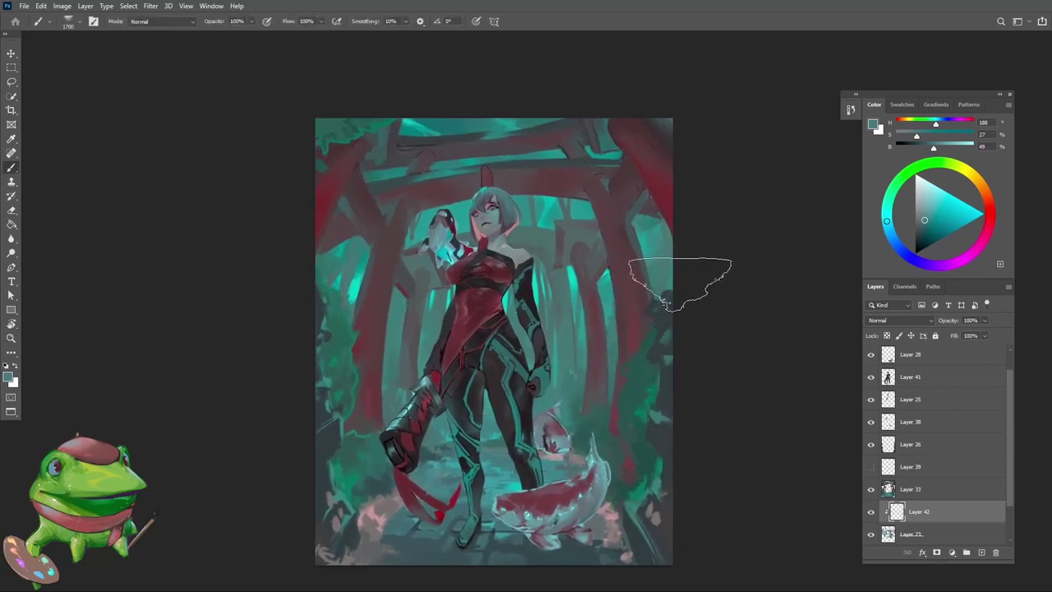
# Pick a deeper teal (H 188, S 38, B 43) and try it over the background trees with an 1800 px brush
pyautogui.keyDown('alt'); pyautogui.click(607, 398); pyautogui.keyUp('alt')
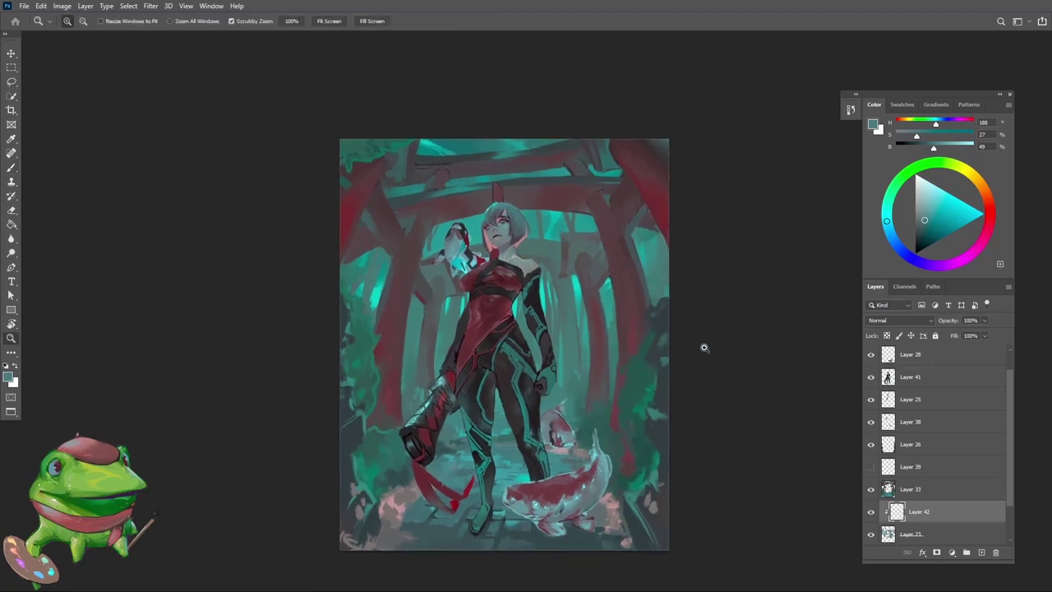
pyautogui.click(926, 226)
pyautogui.press('b')
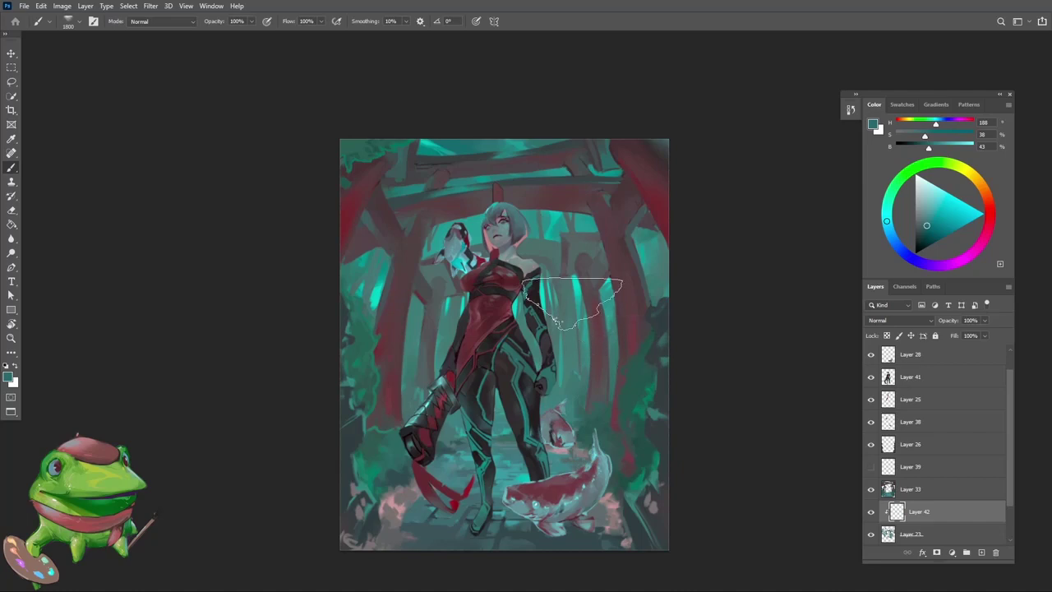
pyautogui.press('z')
pyautogui.click(531, 227)
pyautogui.scroll(-10, 524, 253)
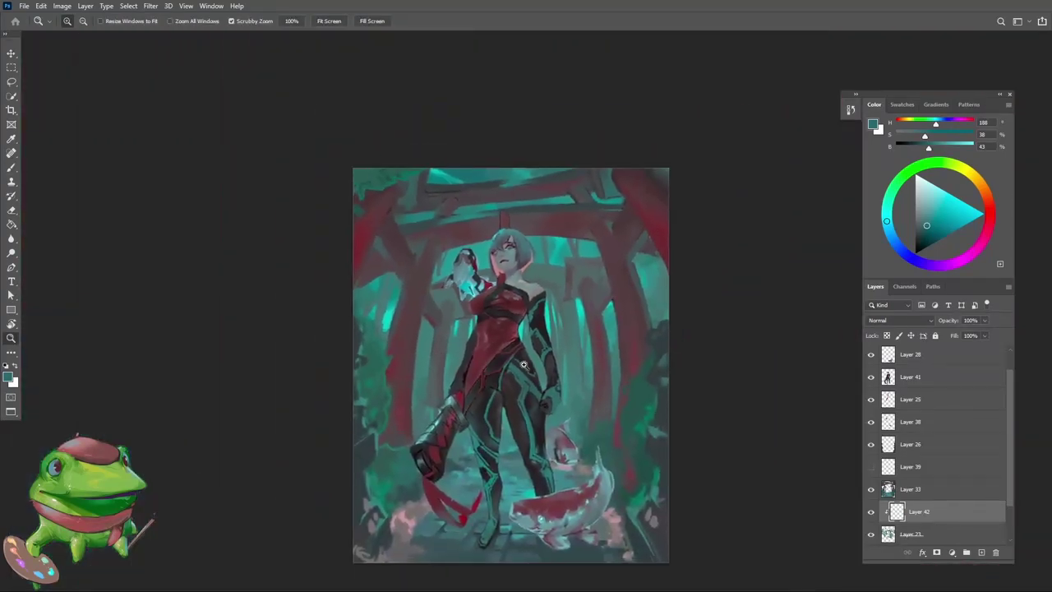
pyautogui.moveTo(598, 376); pyautogui.dragTo(622, 369)
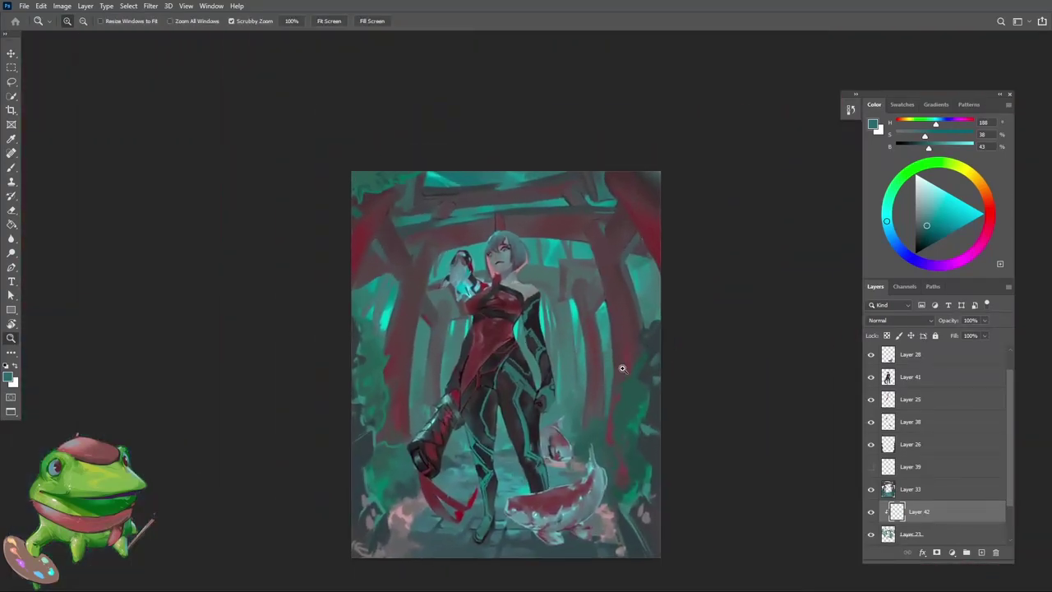
pyautogui.click(517, 391)
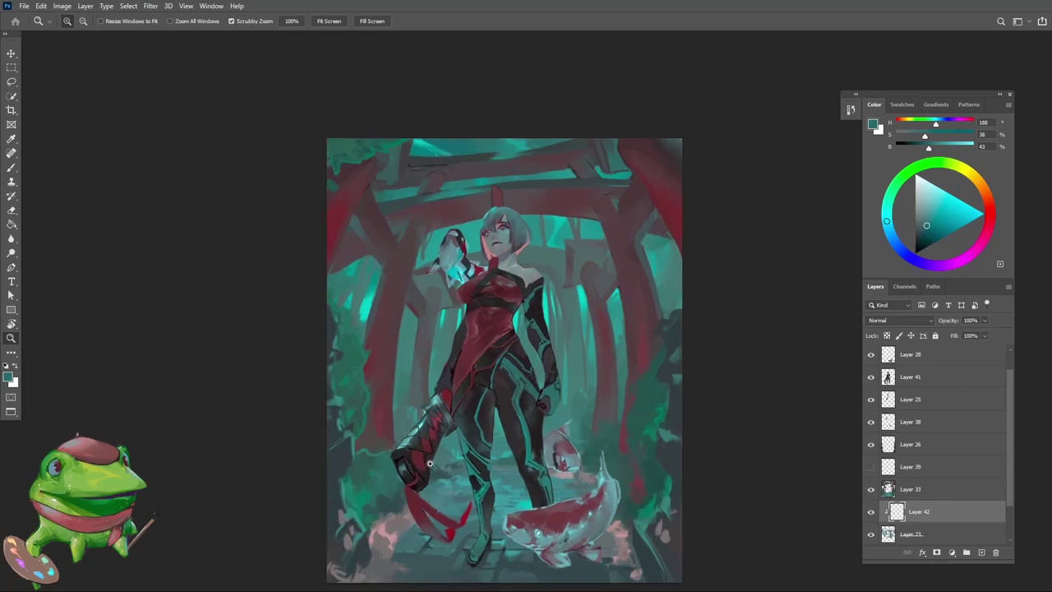
pyautogui.moveTo(564, 450)
pyautogui.mouseDown()
pyautogui.moveTo(578, 371)
pyautogui.moveTo(505, 241)
pyautogui.moveTo(583, 303)
pyautogui.mouseUp()
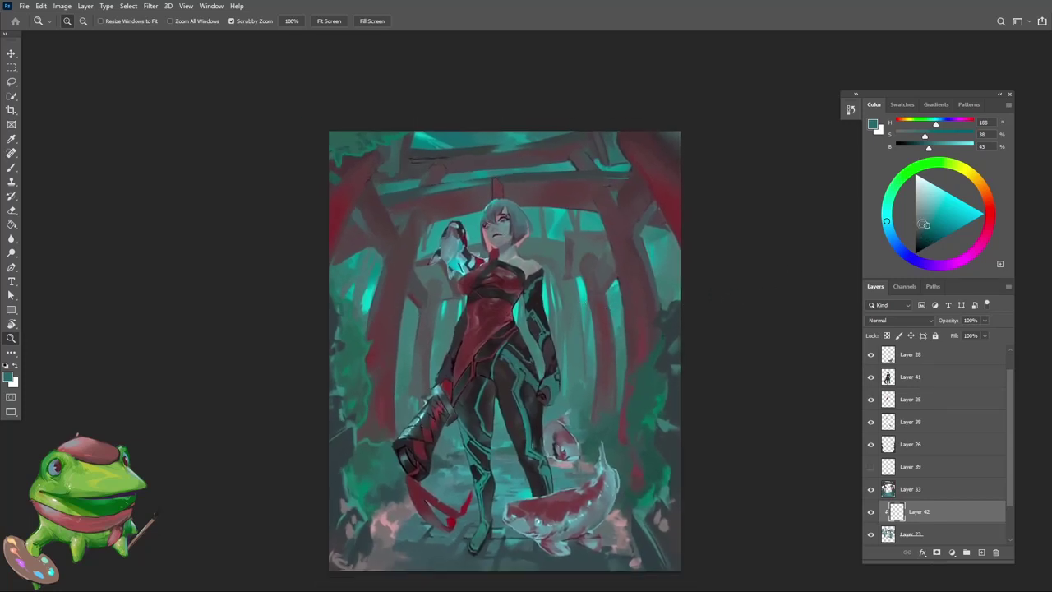
# Choose a desaturated blue (H 204, S 26, B 43) and brush haze over the lower background trees around the figure
pyautogui.click(891, 235)
pyautogui.press('b')
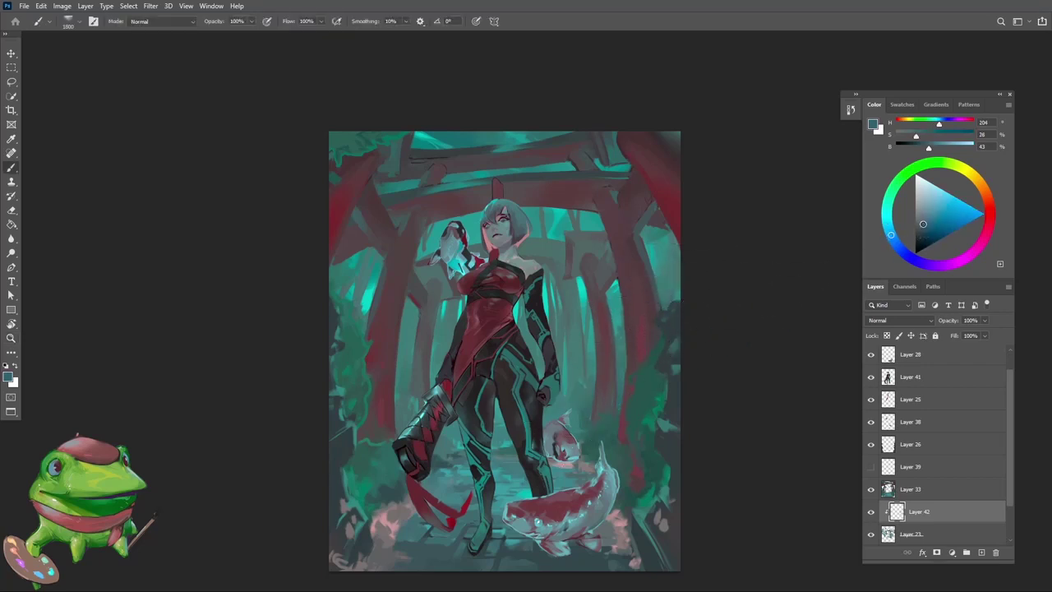
pyautogui.click(923, 224)
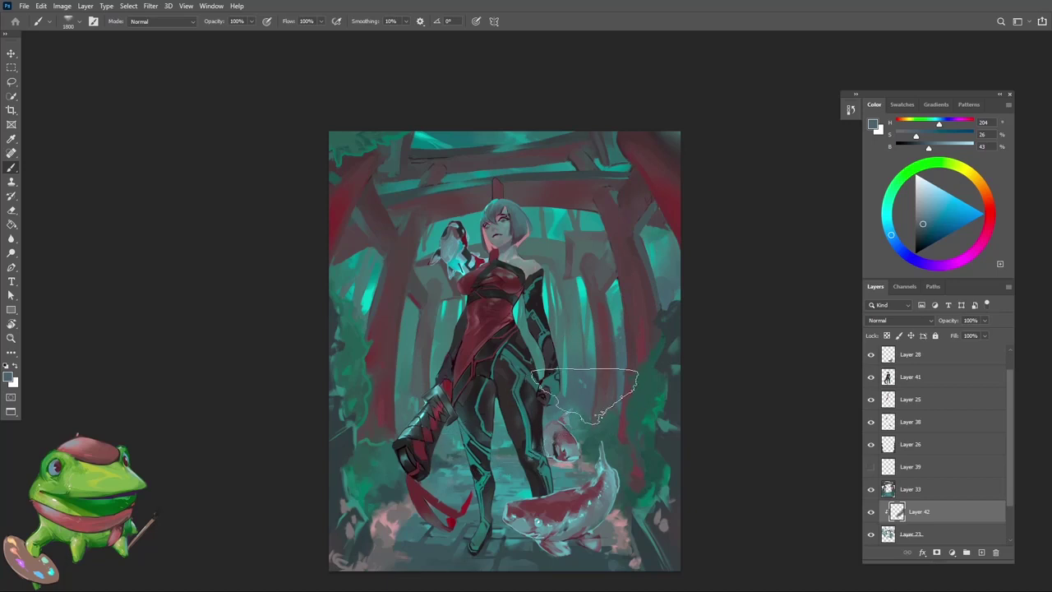
pyautogui.press('z')
pyautogui.keyDown('alt'); pyautogui.click(416, 299); pyautogui.keyUp('alt')
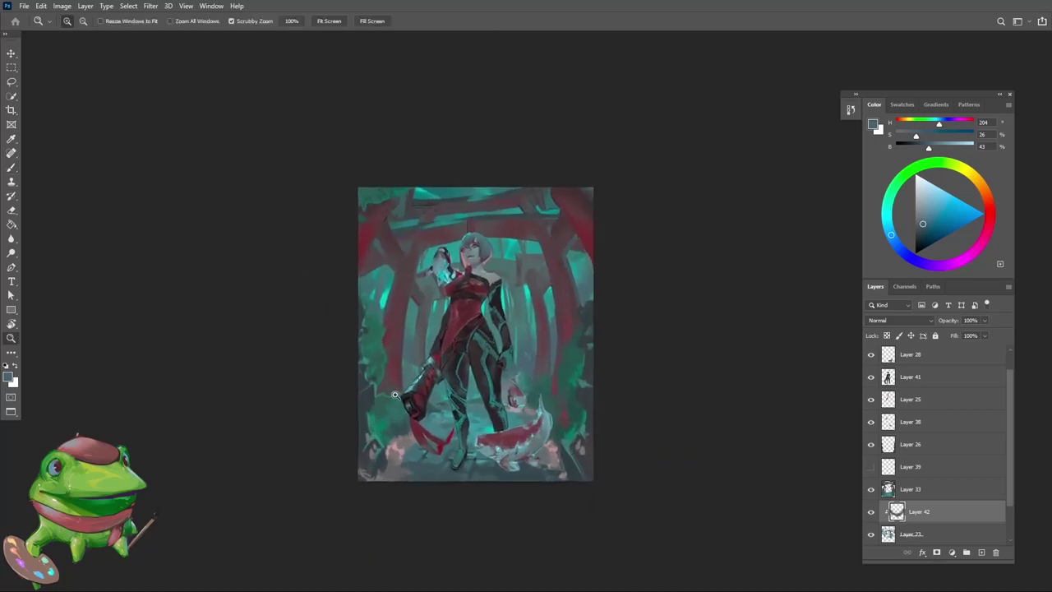
pyautogui.click(461, 362)
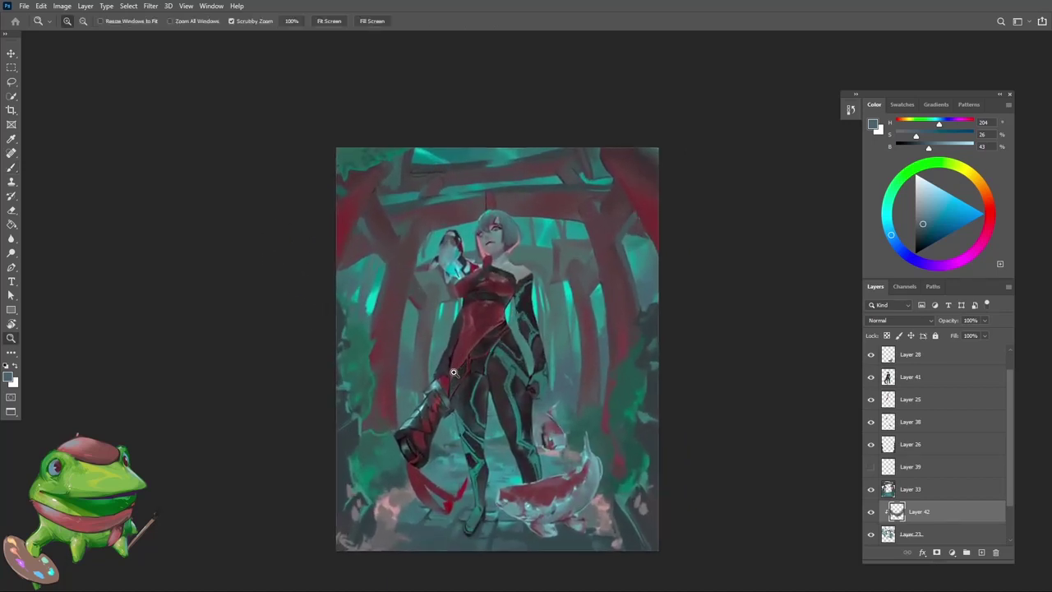
pyautogui.click(453, 372)
# Enlarge the brush to 2000 px and extend the blue haze across the distant tree trunks behind the figure
pyautogui.press('b')
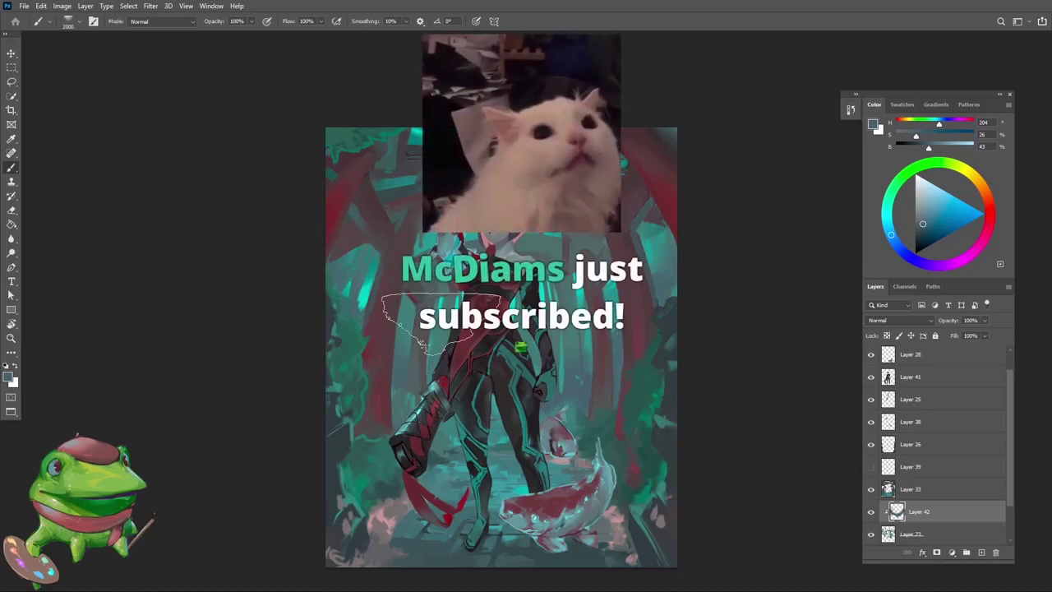
pyautogui.press('z')
pyautogui.click(464, 321)
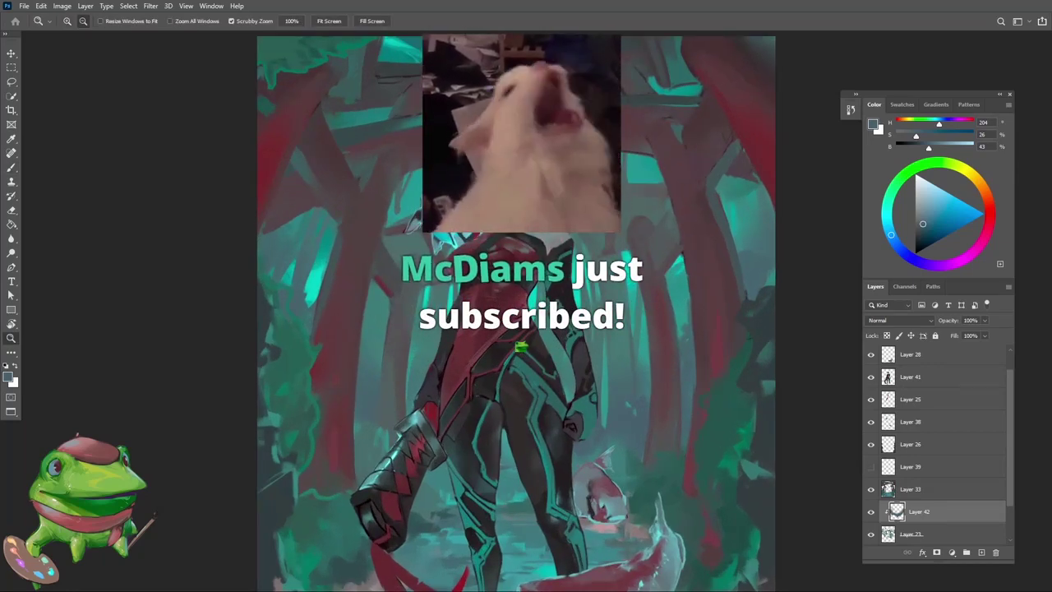
pyautogui.keyDown('alt'); pyautogui.click(509, 518); pyautogui.keyUp('alt')
pyautogui.press('b')
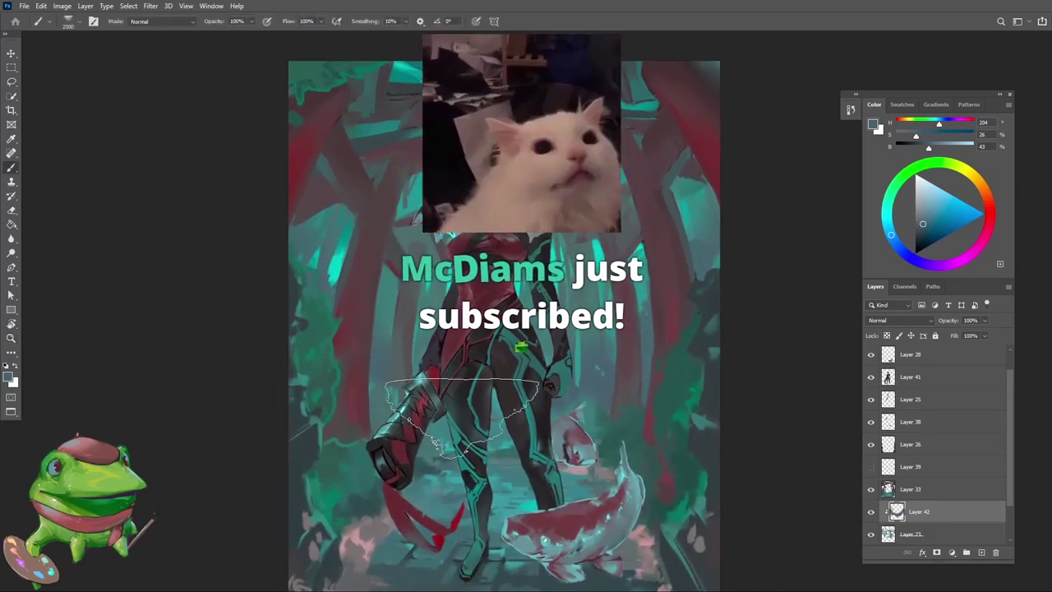
# Erase excess blue haze from the background trees beside the figure with a large textured eraser
pyautogui.press('e')
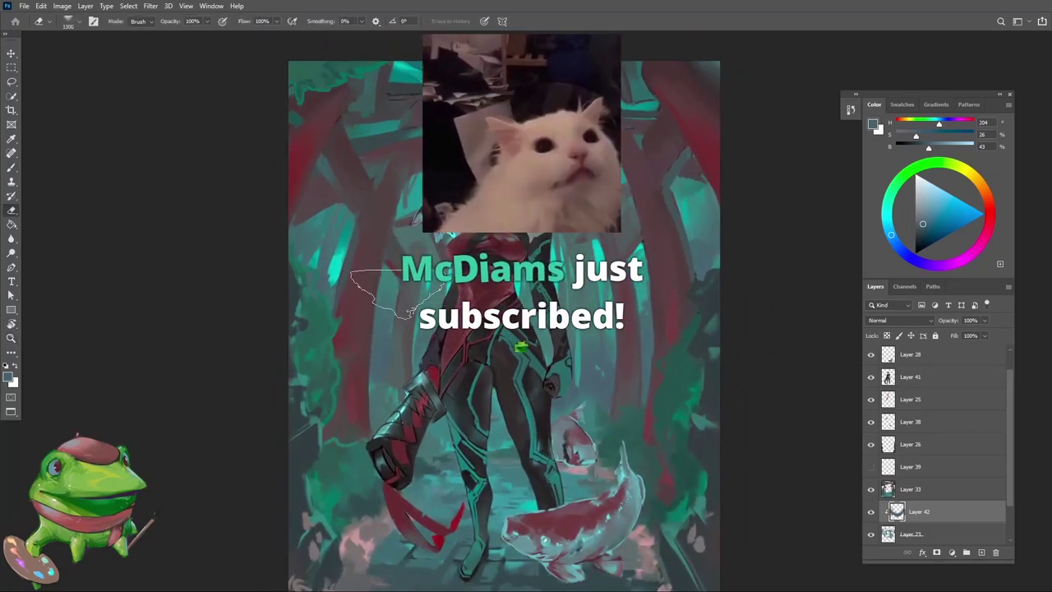
pyautogui.press('z')
pyautogui.keyDown('alt'); pyautogui.click(478, 437); pyautogui.keyUp('alt')
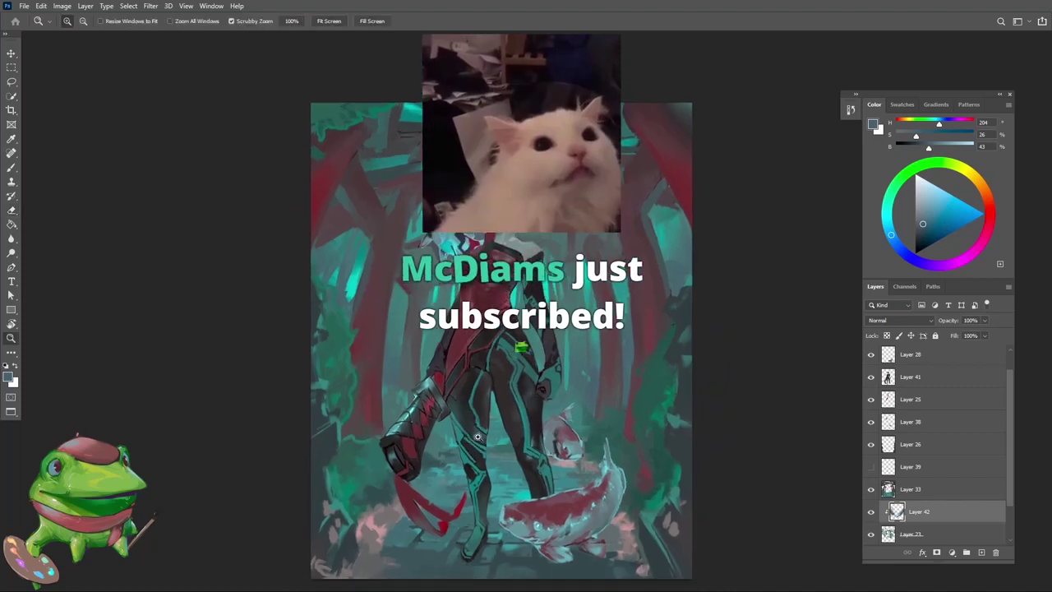
pyautogui.moveTo(478, 437); pyautogui.dragTo(510, 436)
# Refine the blue haze between the trees by alternating a 2100 px brush with a 1700 px eraser
pyautogui.press('b')
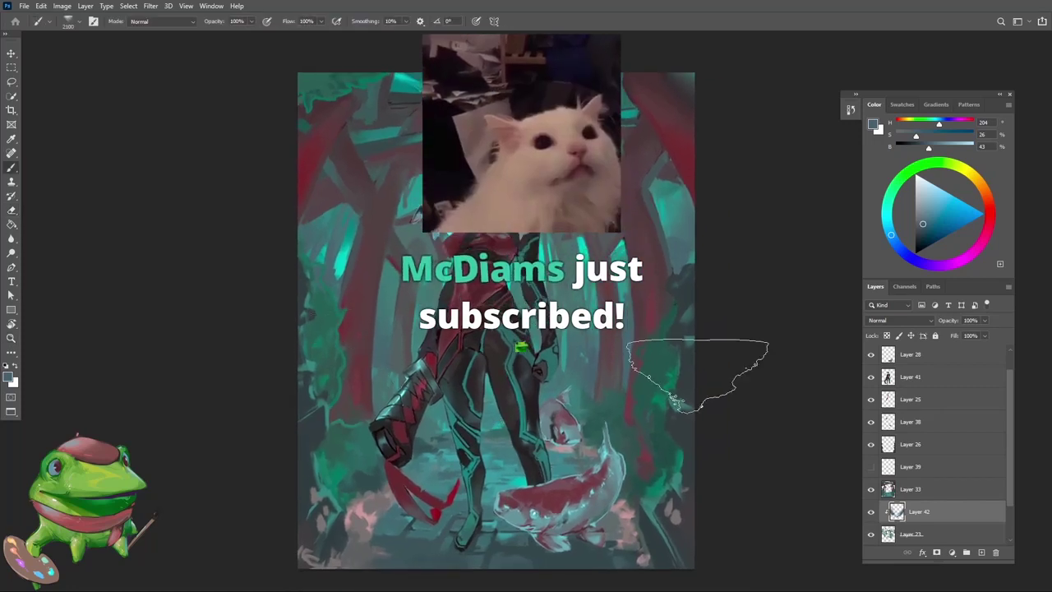
pyautogui.press('e')
pyautogui.scroll(-1, 687, 394)
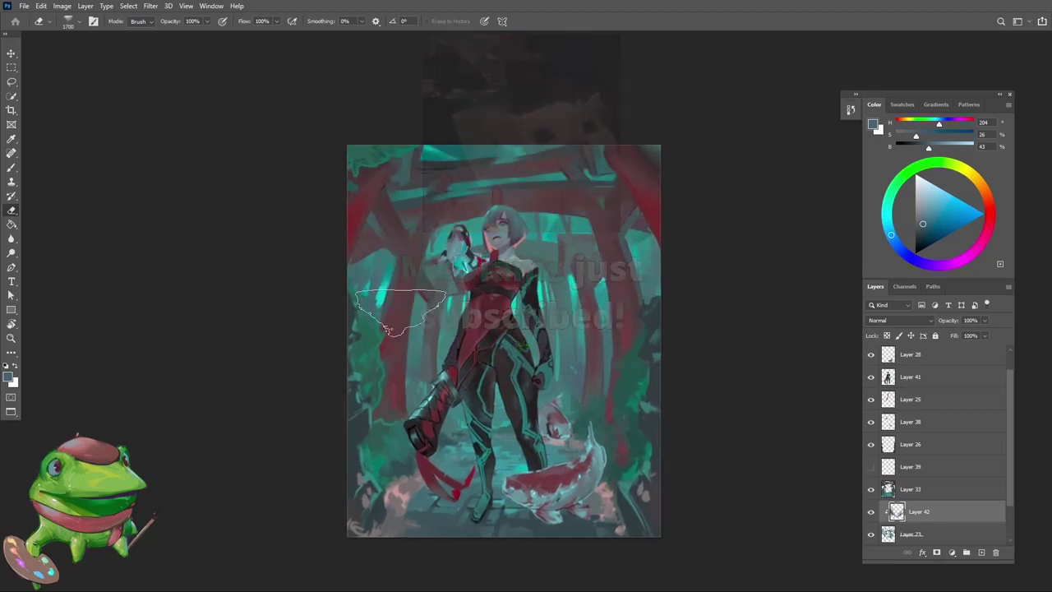
pyautogui.press('z')
pyautogui.moveTo(503, 375); pyautogui.dragTo(547, 330)
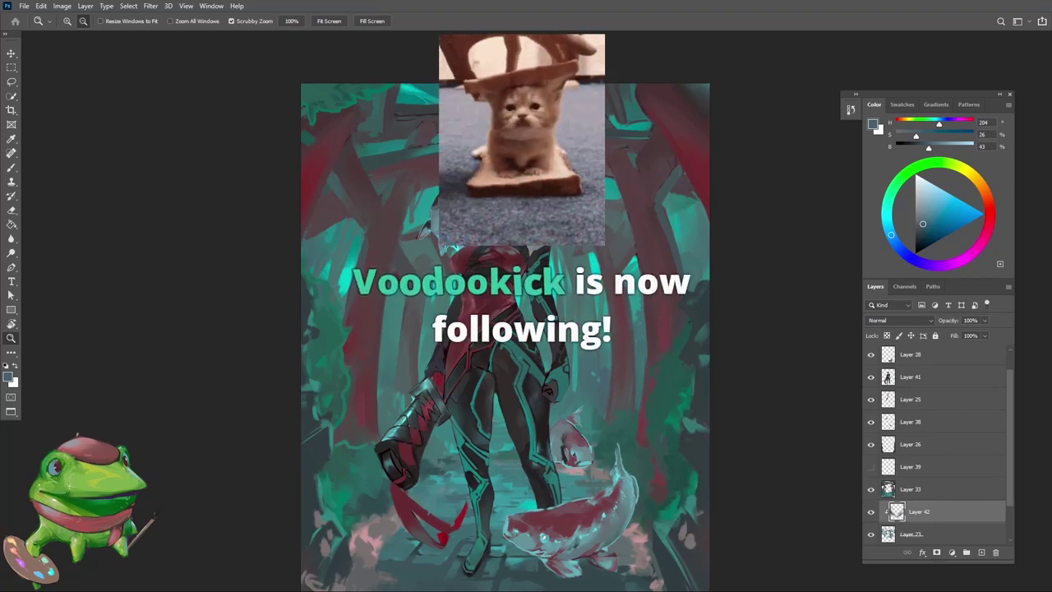
# Brush more desaturated blue over the distant trees on both sides of the figure with the 2100 px brush
pyautogui.keyDown('alt'); pyautogui.click(549, 411); pyautogui.keyUp('alt')
pyautogui.press('b')
pyautogui.scroll(-2, 509, 448)
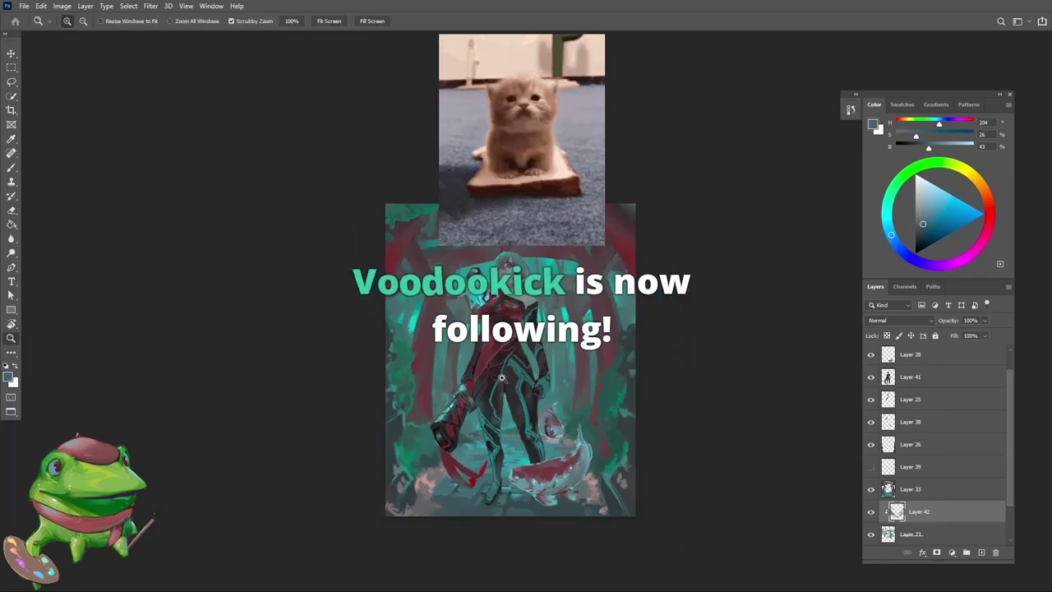
pyautogui.press('z')
pyautogui.scroll(1, 429, 342)
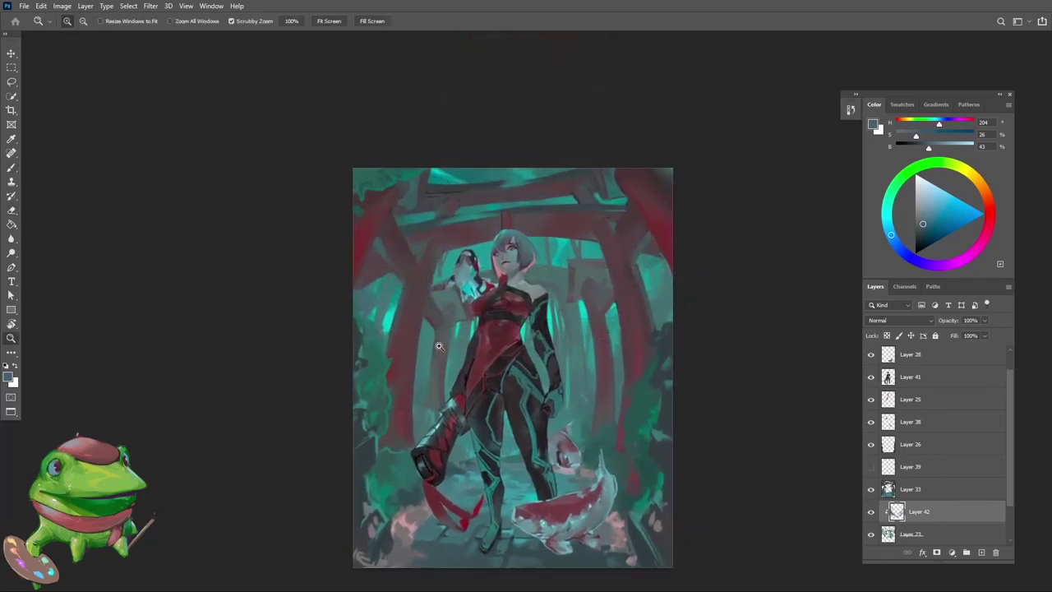
pyautogui.scroll(1, 439, 346)
pyautogui.press('b')
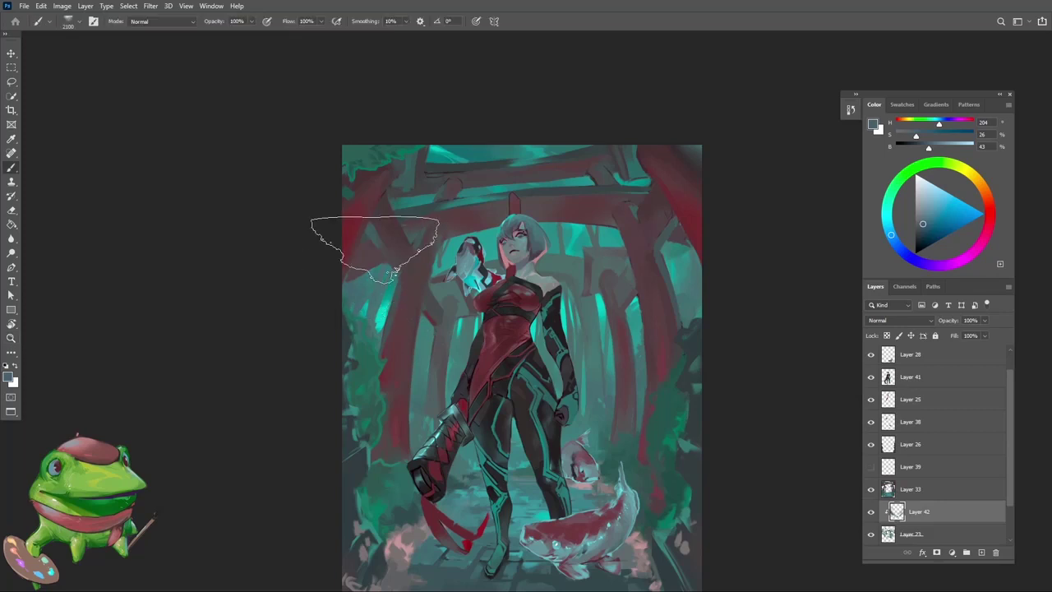
pyautogui.press('z')
pyautogui.scroll(-2, 392, 273)
pyautogui.press('b')
# Mirror the canvas horizontally and compare the background with and without the haze on Layer 42
pyautogui.hotkey('ctrl', 'shift', 'h')
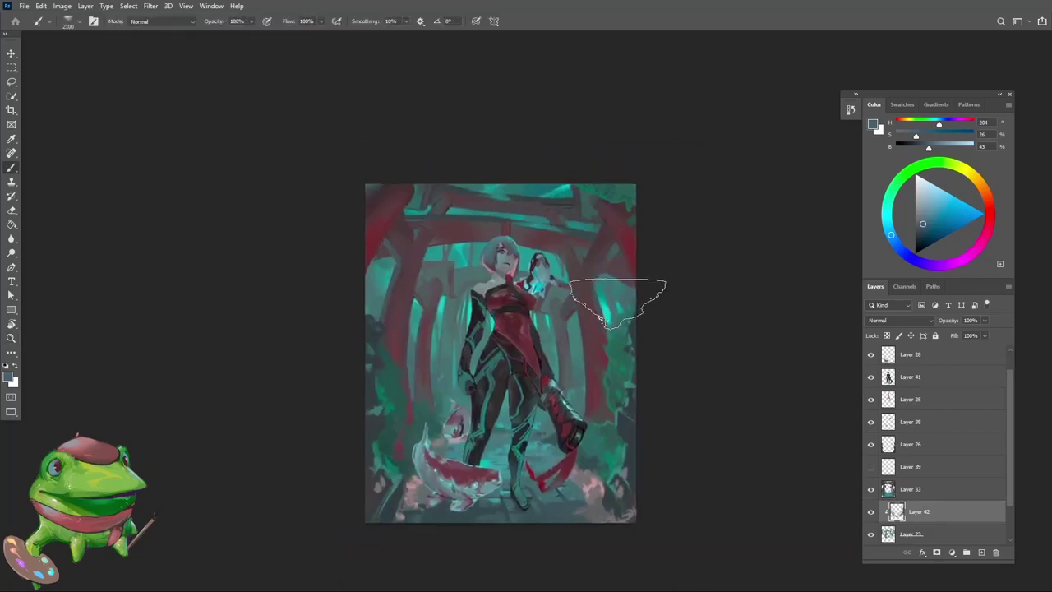
pyautogui.press('z')
pyautogui.scroll(2, 602, 325)
pyautogui.click(872, 513)
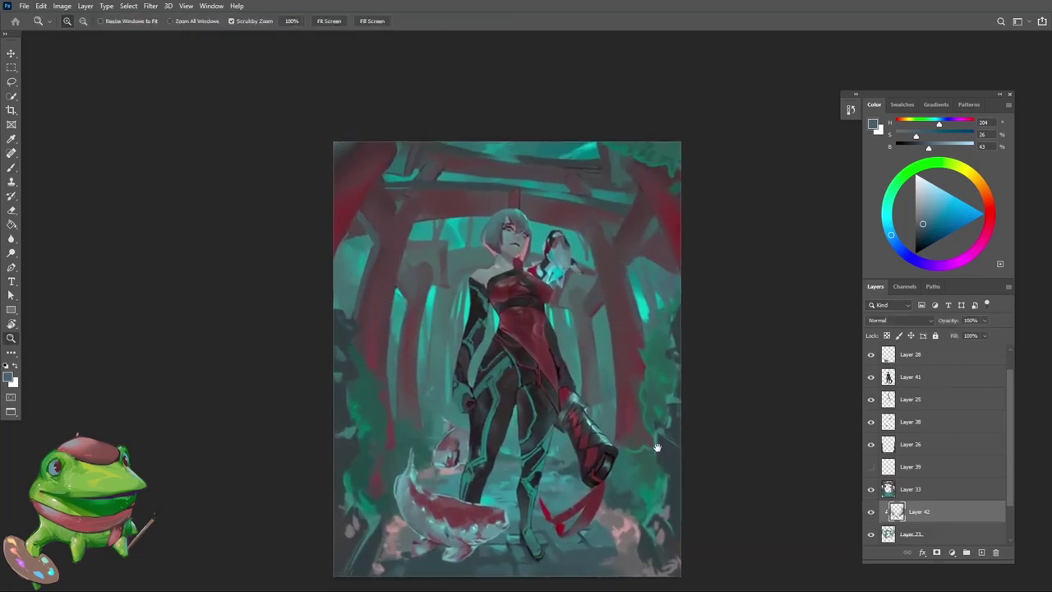
# Enlarge the textured eraser to 1900 px and refine the blue haze over the trees beside the figure
pyautogui.press('e')
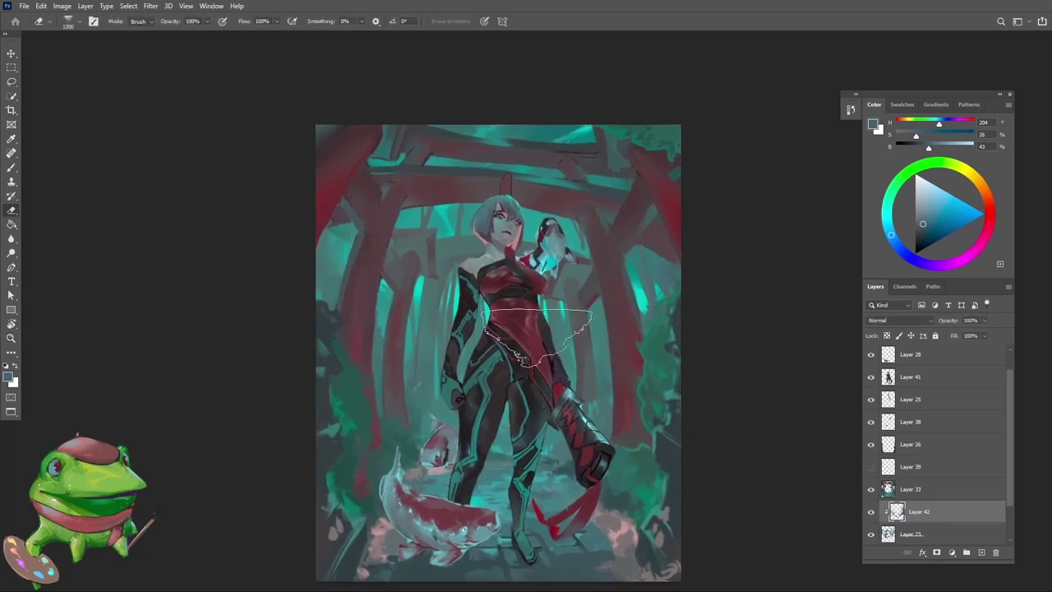
pyautogui.press('b')
pyautogui.moveTo(638, 374); pyautogui.dragTo(661, 374)
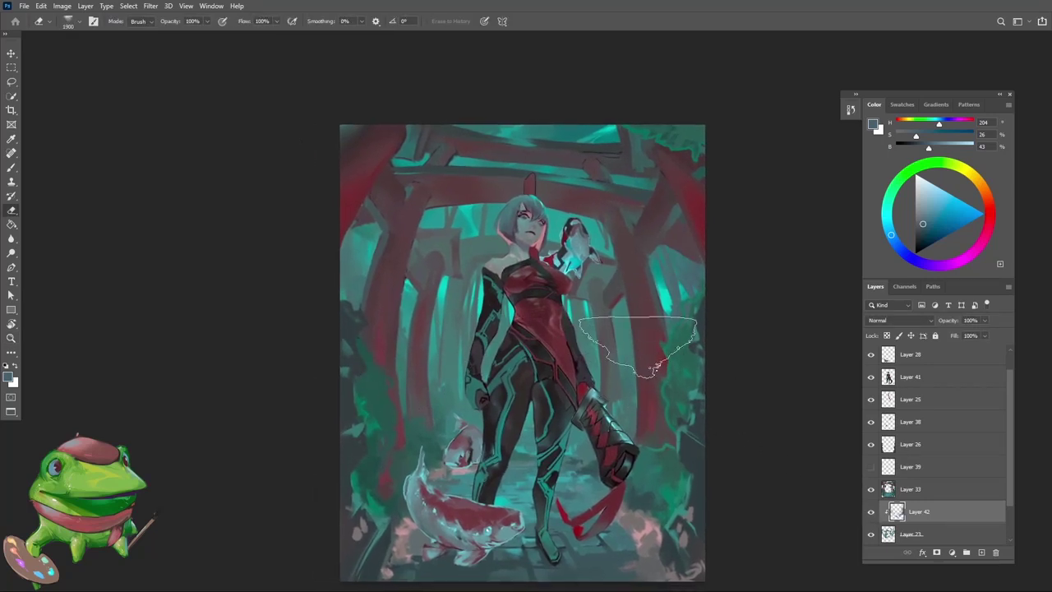
pyautogui.press('z')
pyautogui.moveTo(723, 247)
pyautogui.mouseDown()
pyautogui.moveTo(642, 247)
pyautogui.moveTo(770, 249)
pyautogui.mouseUp()
pyautogui.moveTo(604, 298); pyautogui.dragTo(717, 294)
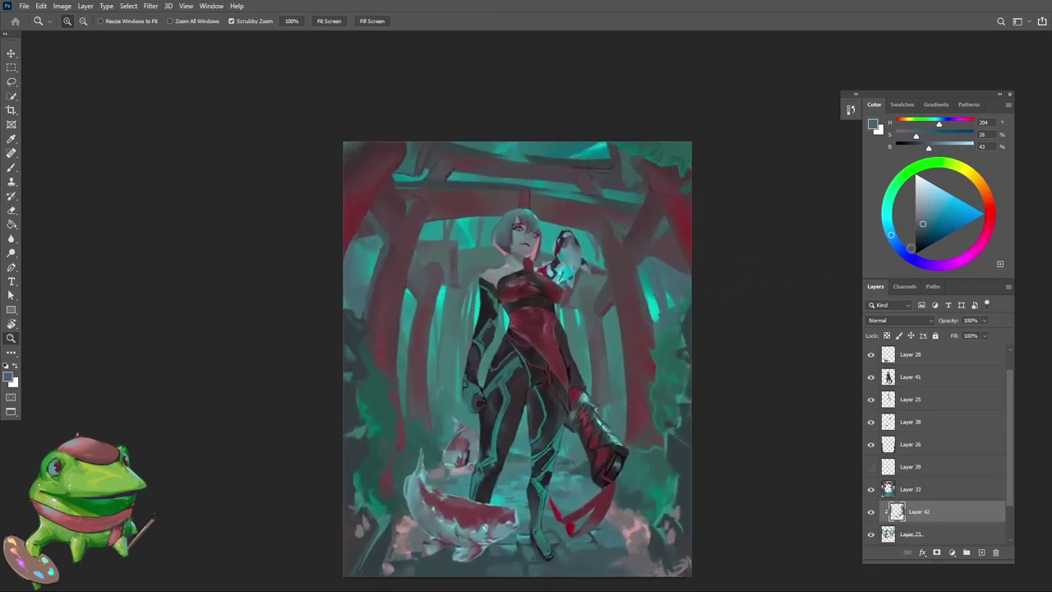
# Set the paint colour to H 210, S 17, B 40 and rework the haze with a 2100 px brush and 2000 px eraser
pyautogui.moveTo(891, 237); pyautogui.dragTo(894, 240)
pyautogui.press('b')
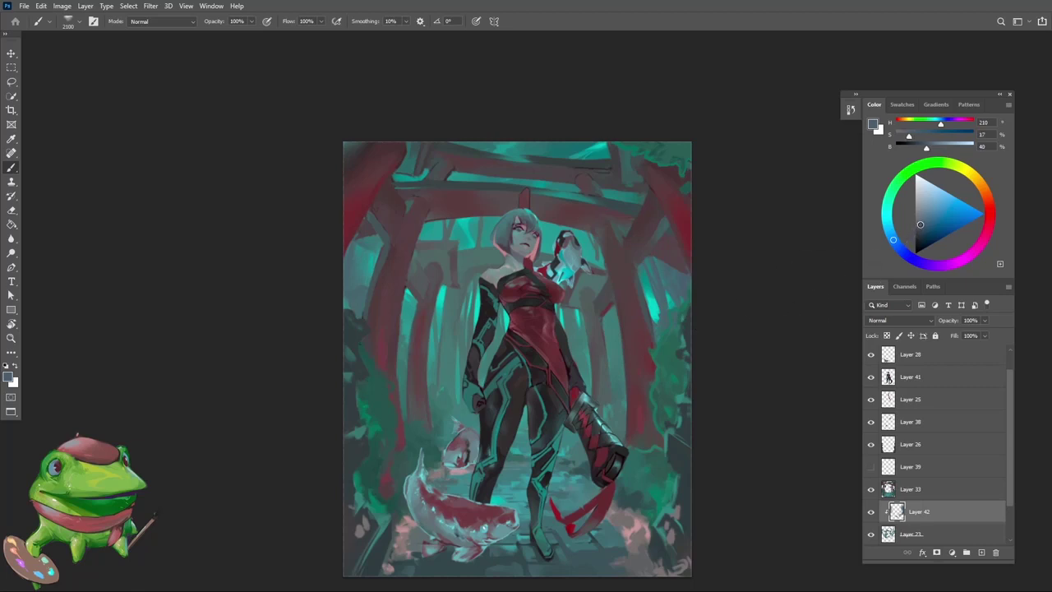
pyautogui.press('z')
pyautogui.moveTo(493, 316); pyautogui.dragTo(504, 317)
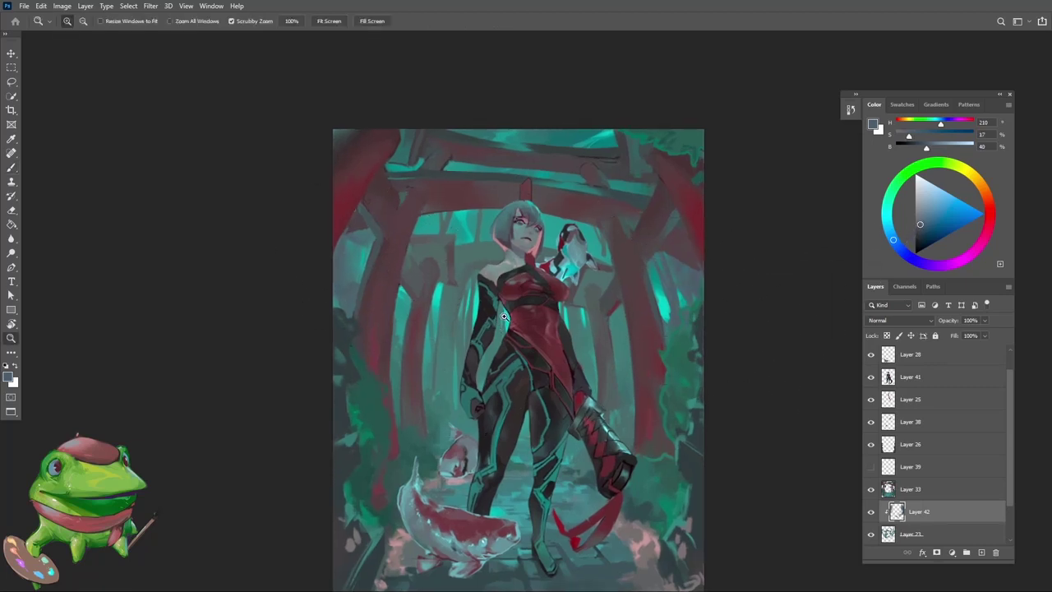
pyautogui.moveTo(570, 349)
pyautogui.mouseDown()
pyautogui.moveTo(606, 319)
pyautogui.moveTo(622, 329)
pyautogui.mouseUp()
pyautogui.press('b')
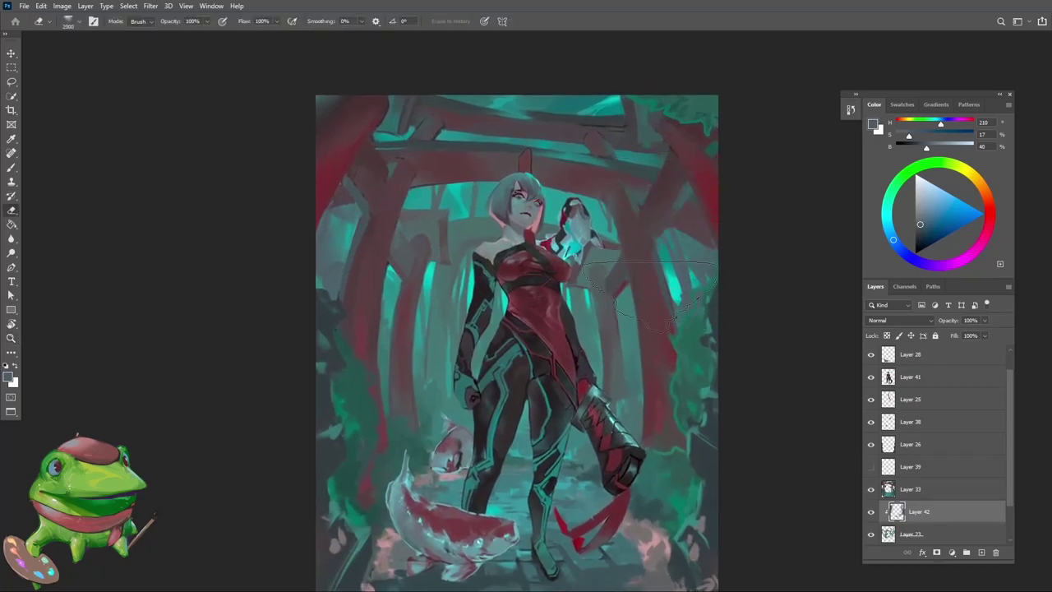
pyautogui.press('z')
pyautogui.moveTo(546, 273)
pyautogui.mouseDown()
pyautogui.moveTo(575, 296)
pyautogui.moveTo(542, 312)
pyautogui.moveTo(567, 329)
pyautogui.moveTo(550, 347)
pyautogui.moveTo(526, 347)
pyautogui.moveTo(571, 346)
pyautogui.moveTo(519, 346)
pyautogui.moveTo(546, 348)
pyautogui.moveTo(526, 357)
pyautogui.moveTo(532, 364)
pyautogui.moveTo(531, 346)
pyautogui.moveTo(551, 333)
pyautogui.moveTo(543, 352)
pyautogui.mouseUp()
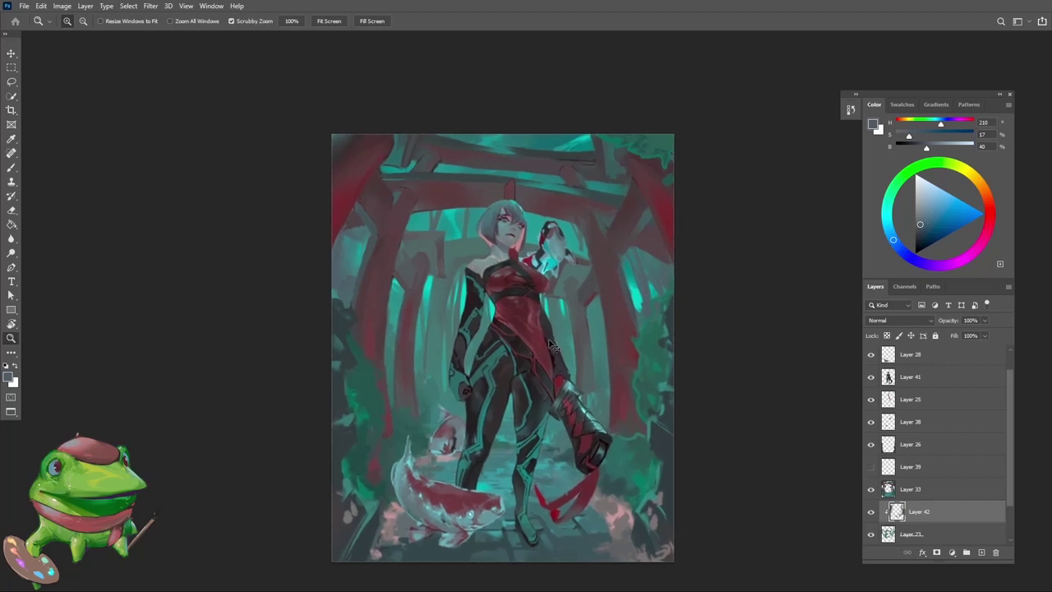
# Thin out the greyish-blue haze around the background tree trunks with the 2000 px textured eraser
pyautogui.press('i')
pyautogui.press('z')
pyautogui.press('e')
pyautogui.moveTo(639, 311); pyautogui.dragTo(633, 304)
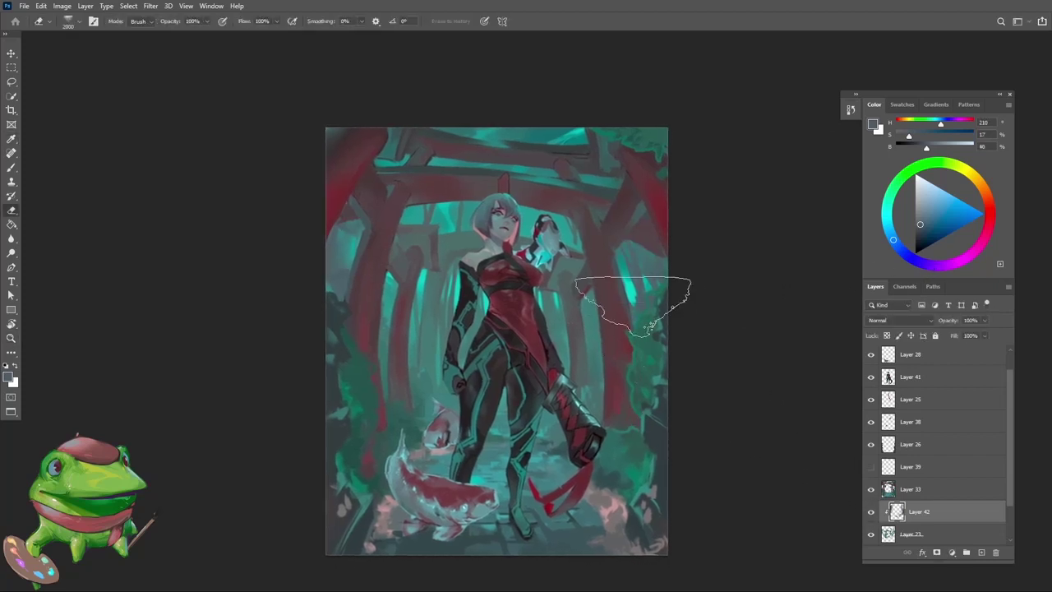
pyautogui.press('z')
pyautogui.moveTo(444, 255); pyautogui.dragTo(473, 255)
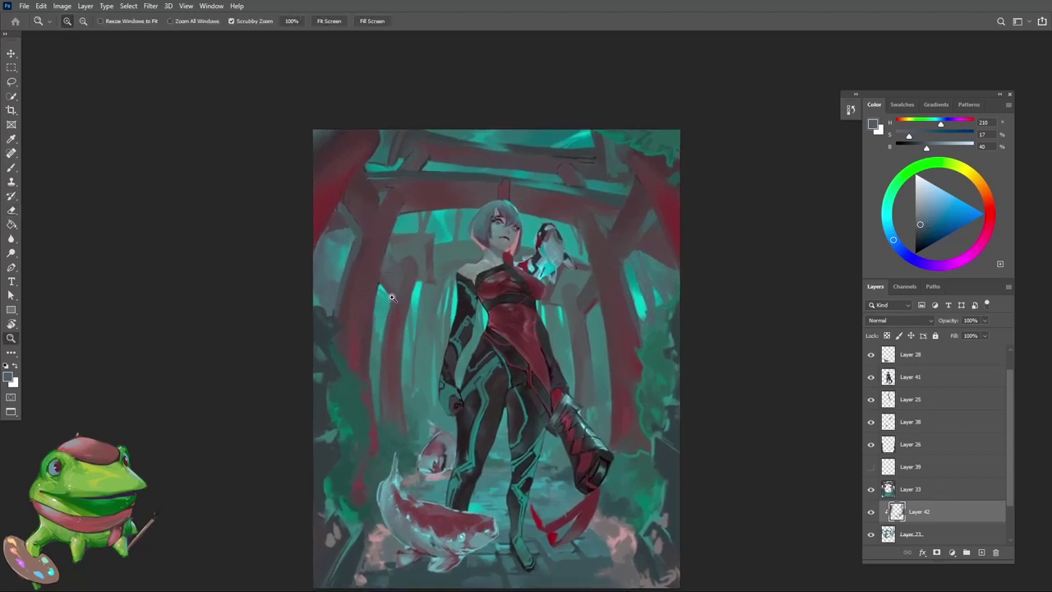
pyautogui.press('b')
pyautogui.press('z')
pyautogui.moveTo(687, 362); pyautogui.dragTo(657, 362)
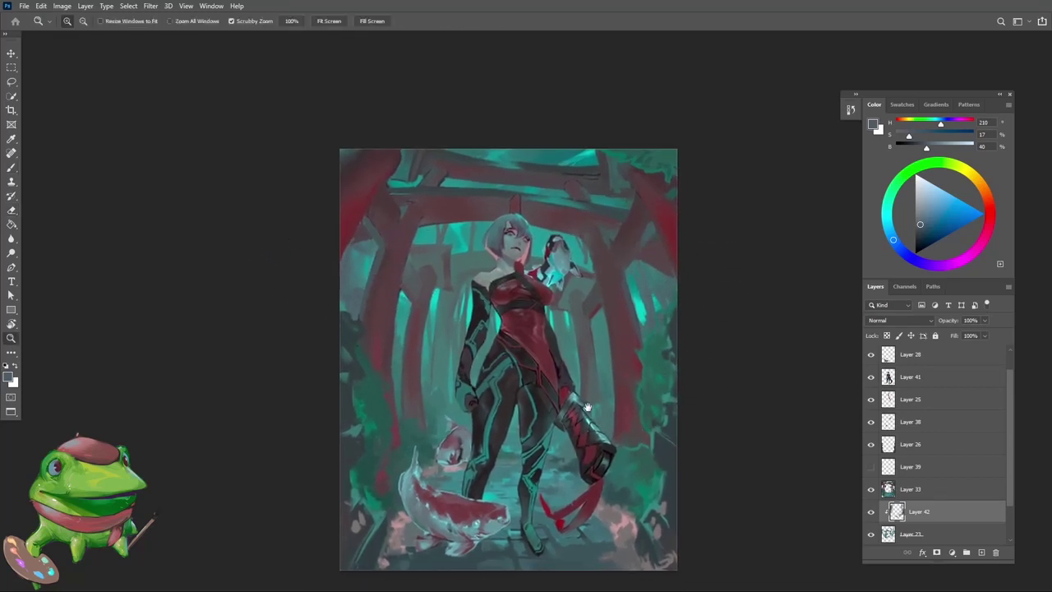
pyautogui.moveTo(577, 354)
pyautogui.mouseDown()
pyautogui.moveTo(563, 346)
pyautogui.moveTo(572, 318)
pyautogui.moveTo(568, 354)
pyautogui.mouseUp()
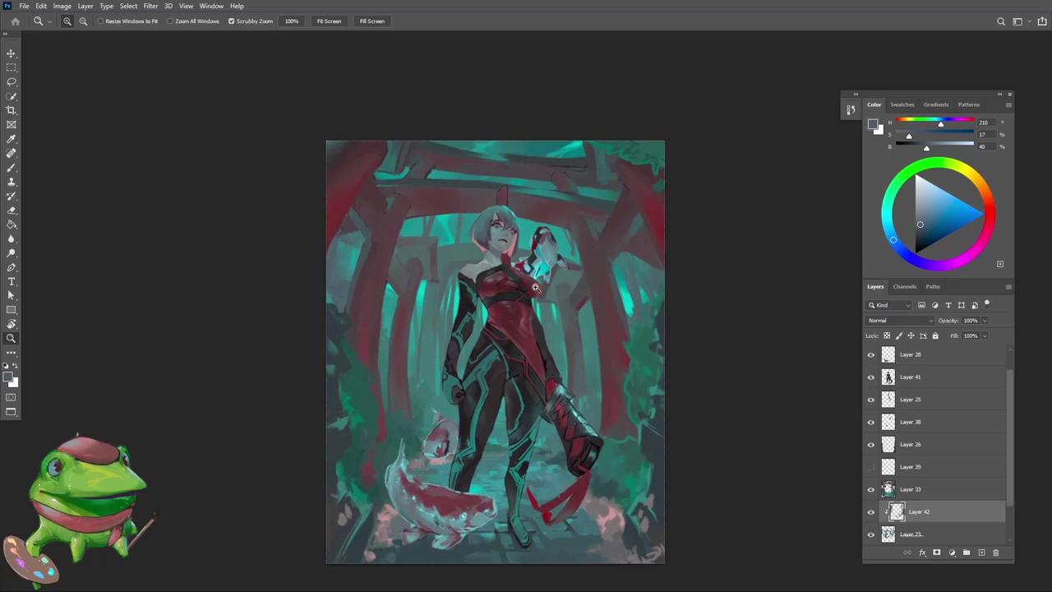
# Sample a teal-grey from the background, shift it to H 188, S 25, B 47 and brush it over the distant trees at 2100 px
pyautogui.press('b')
pyautogui.keyDown('alt'); pyautogui.click(475, 255); pyautogui.keyUp('alt')
pyautogui.press('z')
pyautogui.moveTo(582, 280); pyautogui.dragTo(571, 283)
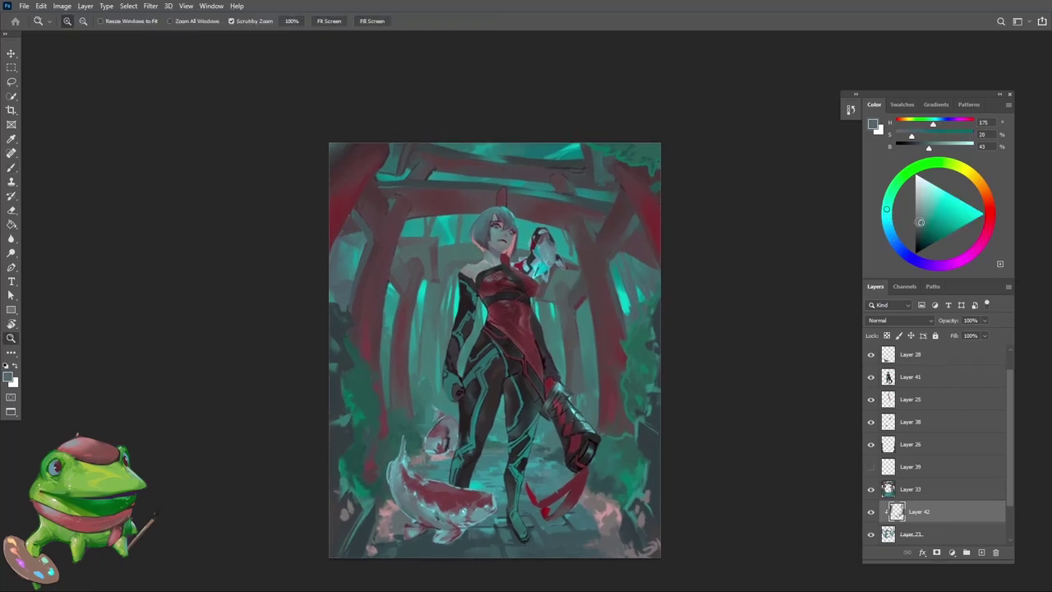
pyautogui.moveTo(565, 274); pyautogui.dragTo(576, 274)
pyautogui.press('b')
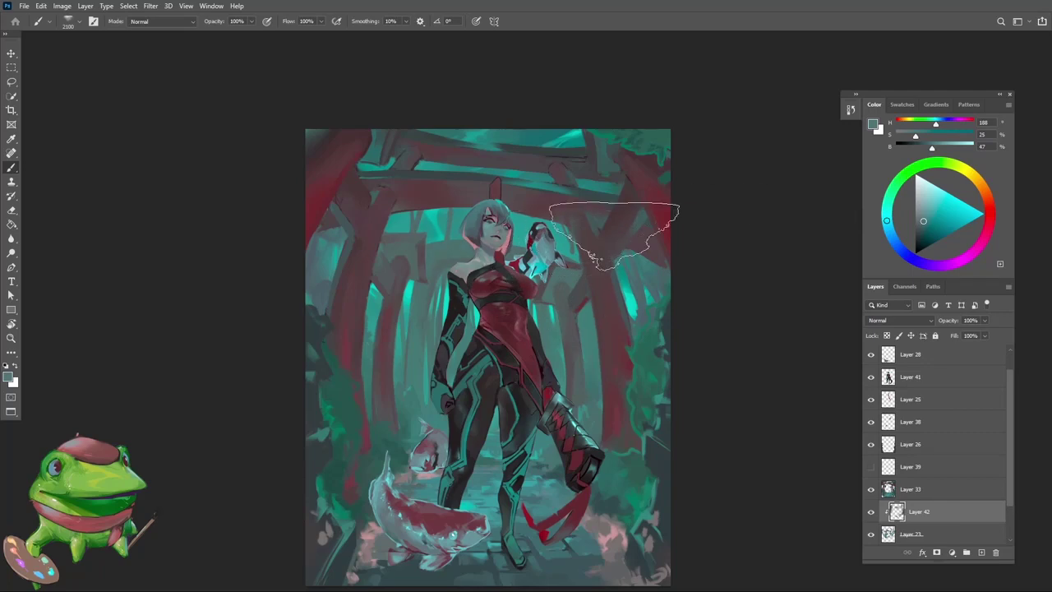
pyautogui.moveTo(592, 259); pyautogui.dragTo(460, 280)
pyautogui.press('Escape')
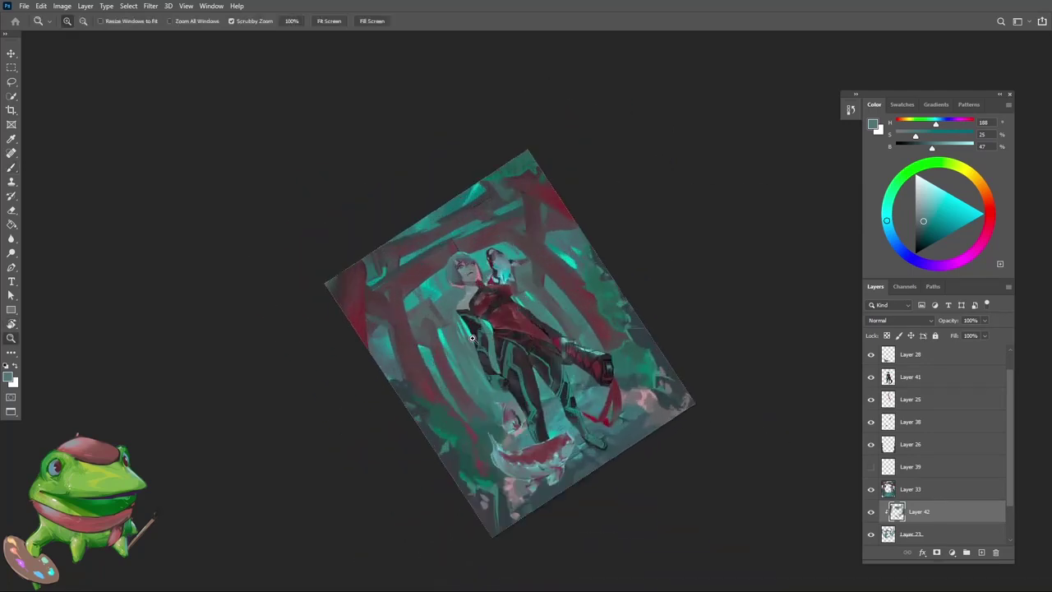
pyautogui.press('z')
pyautogui.moveTo(494, 289)
pyautogui.mouseDown()
pyautogui.moveTo(531, 280)
pyautogui.moveTo(519, 294)
pyautogui.mouseUp()
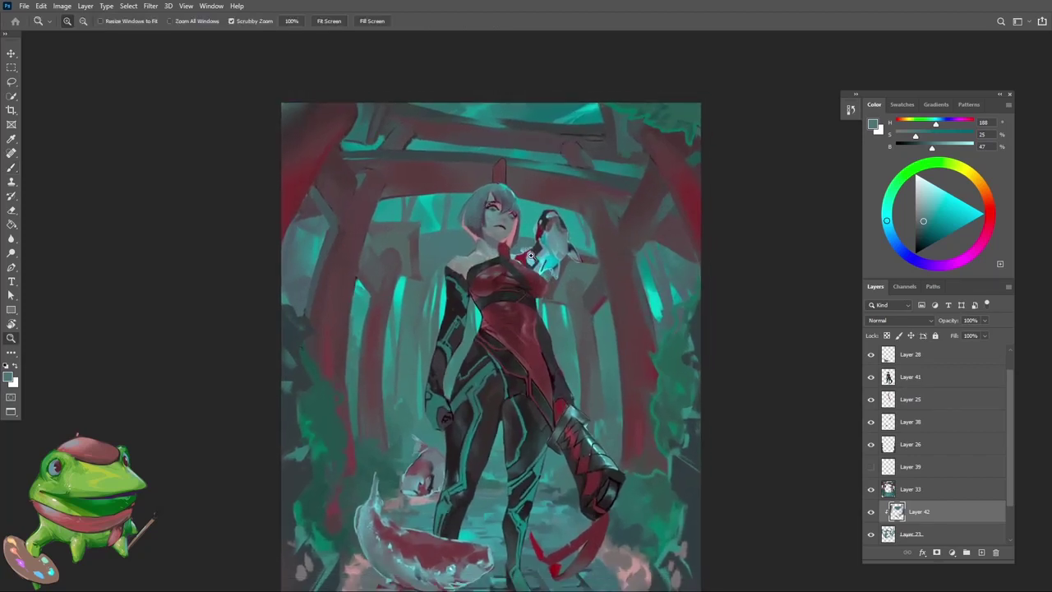
# Rotate and mirror the canvas to examine the haze and overall composition from a fresh view
pyautogui.press('b')
pyautogui.press('r')
pyautogui.moveTo(584, 317); pyautogui.dragTo(506, 374)
pyautogui.press('Escape')
pyautogui.press('z')
pyautogui.hotkey('ctrl', 'shift', 'h')
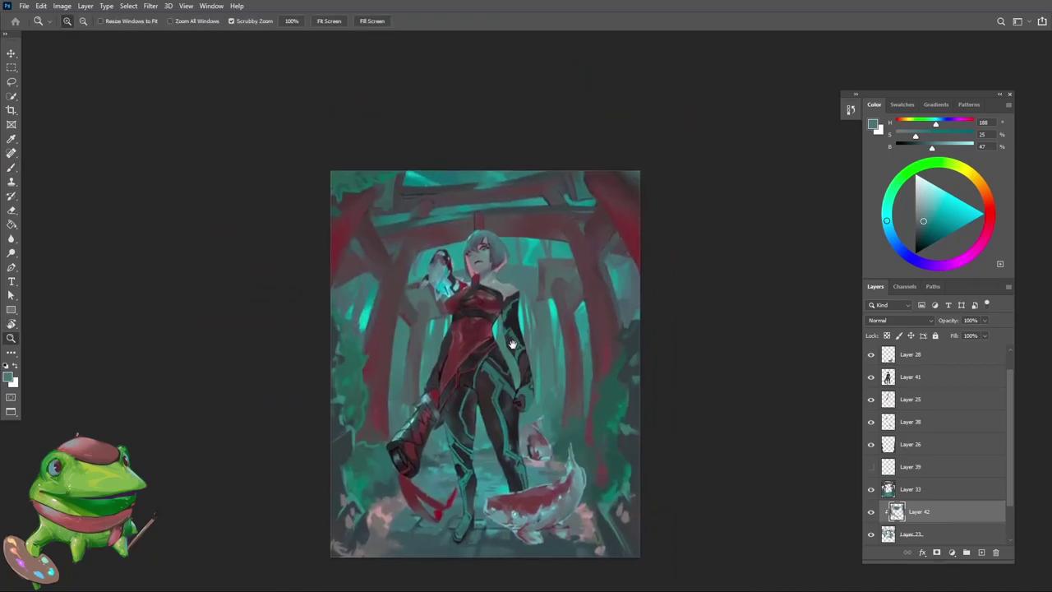
pyautogui.moveTo(520, 337); pyautogui.dragTo(446, 367)
pyautogui.moveTo(459, 310); pyautogui.dragTo(485, 325)
pyautogui.moveTo(459, 359); pyautogui.dragTo(476, 329)
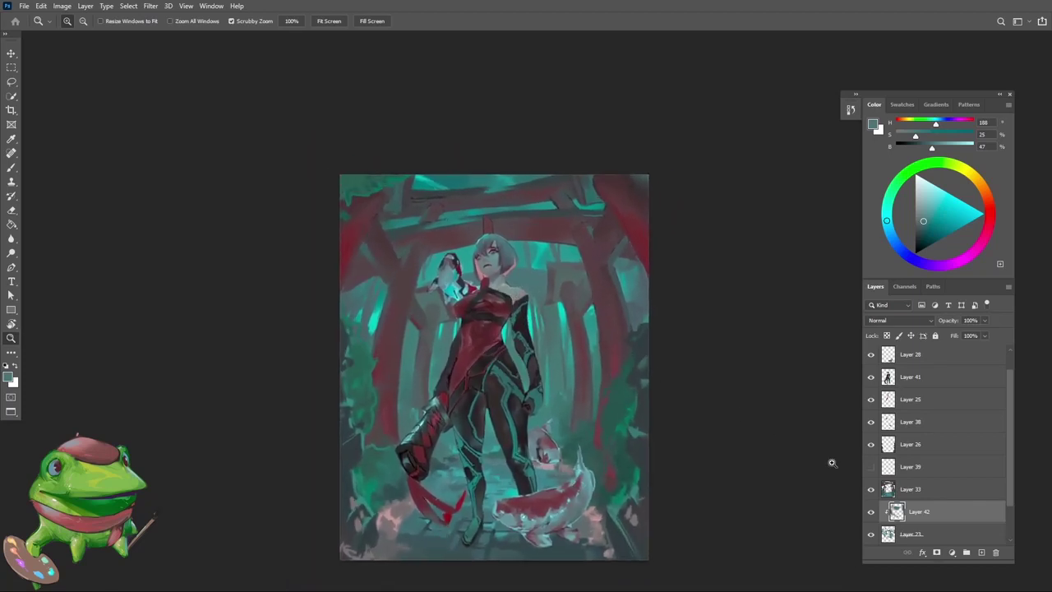
# Check the haze by toggling Layer 42's visibility and merge it into Layer 23
pyautogui.click(872, 513)
pyautogui.moveTo(510, 347); pyautogui.dragTo(545, 284)
pyautogui.press('Delete')
pyautogui.click(563, 260)
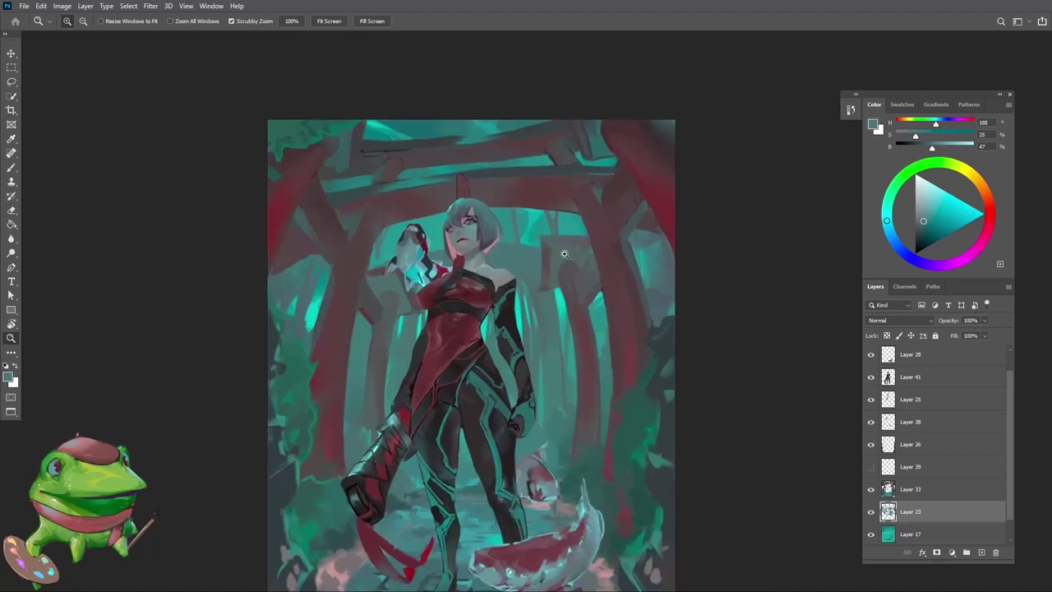
# On Layer 33, sample muted grey-teals and paint over the distant gate behind the figure with a brush reduced to 100 px
pyautogui.press('v')
pyautogui.click(558, 261)
pyautogui.press('z')
pyautogui.moveTo(559, 262)
pyautogui.mouseDown()
pyautogui.moveTo(538, 263)
pyautogui.moveTo(575, 244)
pyautogui.mouseUp()
pyautogui.press('b')
pyautogui.keyDown('alt'); pyautogui.click(608, 251); pyautogui.keyUp('alt')
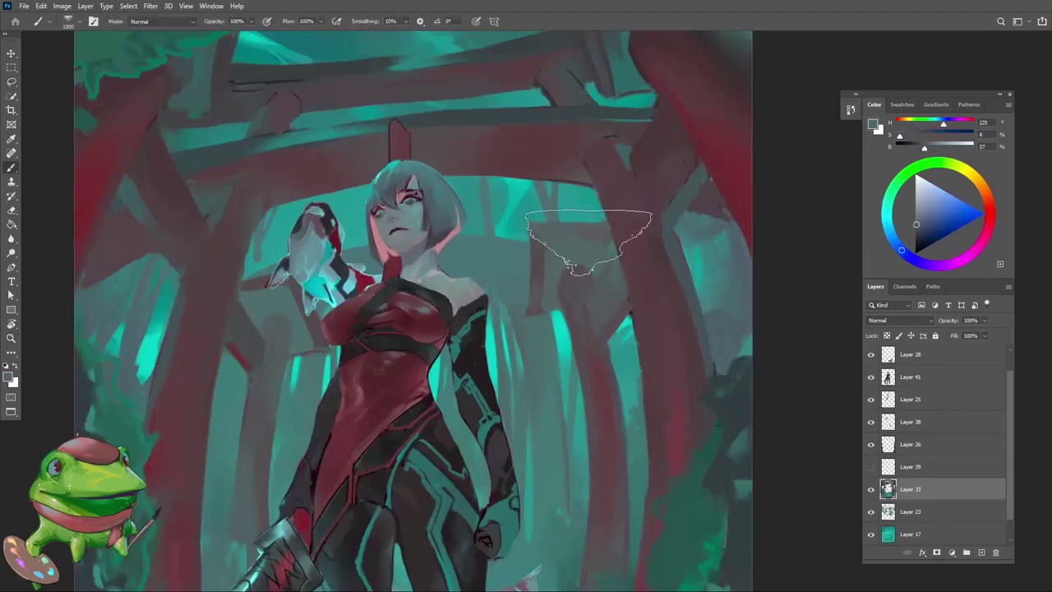
pyautogui.keyDown('alt'); pyautogui.click(582, 245); pyautogui.keyUp('alt')
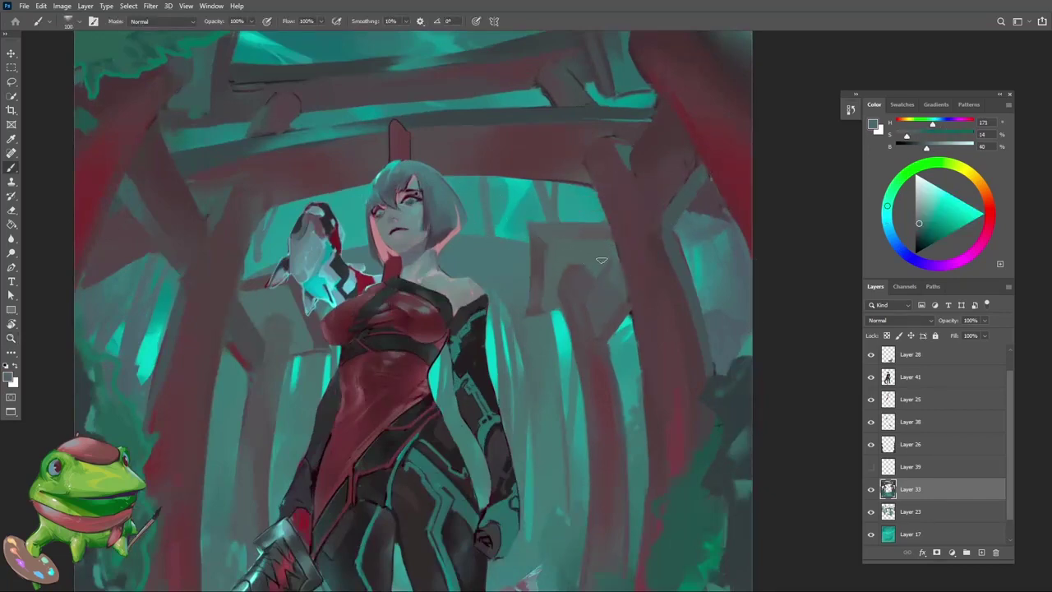
pyautogui.keyDown('alt'); pyautogui.click(579, 276); pyautogui.keyUp('alt')
pyautogui.moveTo(579, 276); pyautogui.dragTo(610, 295)
pyautogui.hotkey('ctrl', 'space')
pyautogui.keyDown('alt'); pyautogui.click(558, 296); pyautogui.keyUp('alt')
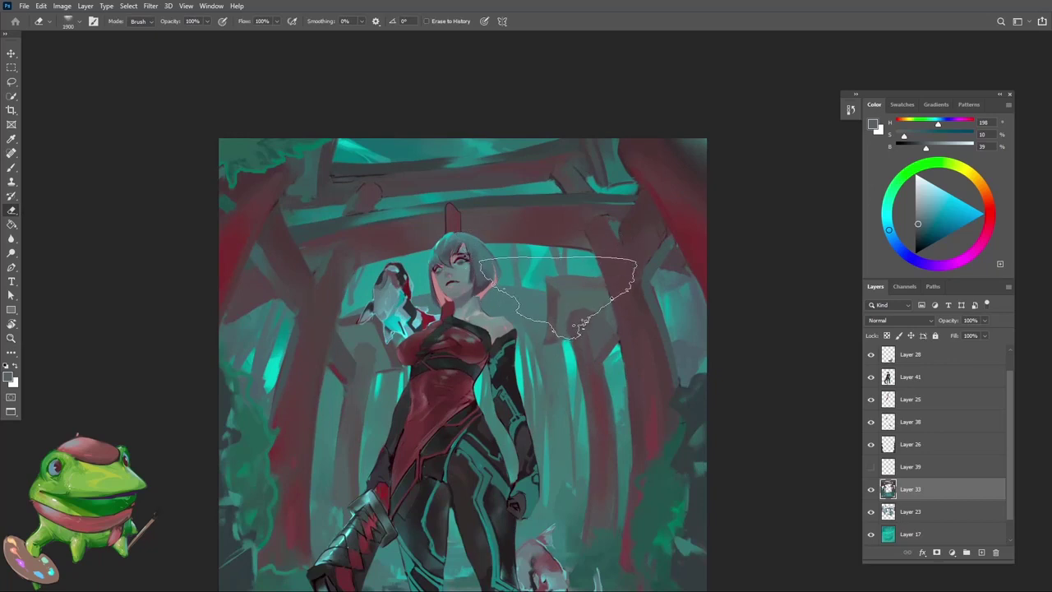
# Soften the distant gate with a 1000 px eraser and repaint its post in sampled muted greys
pyautogui.press('e')
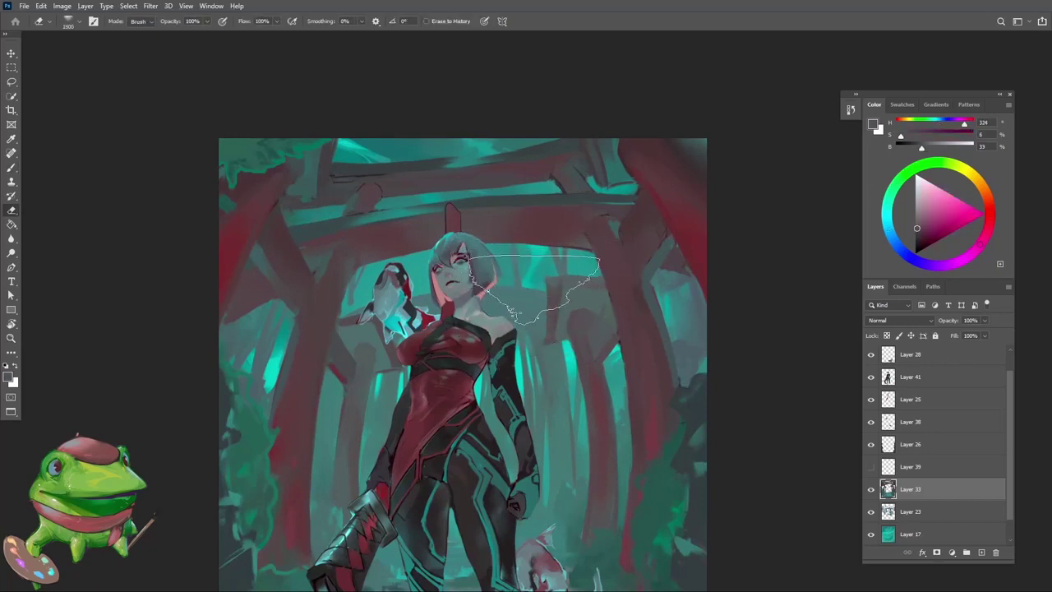
pyautogui.press('b')
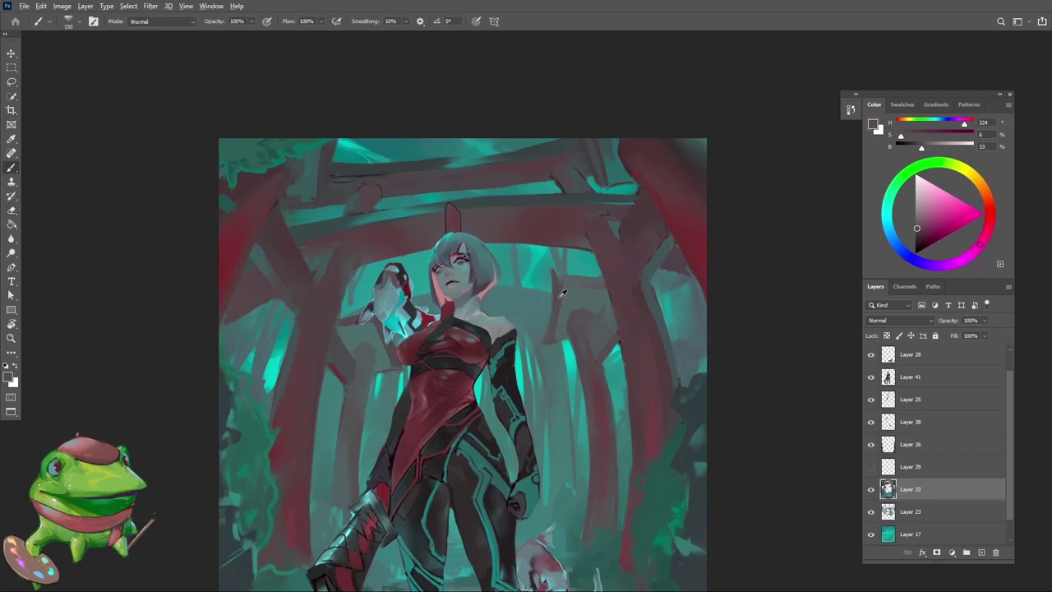
pyautogui.keyDown('alt'); pyautogui.click(558, 273); pyautogui.keyUp('alt')
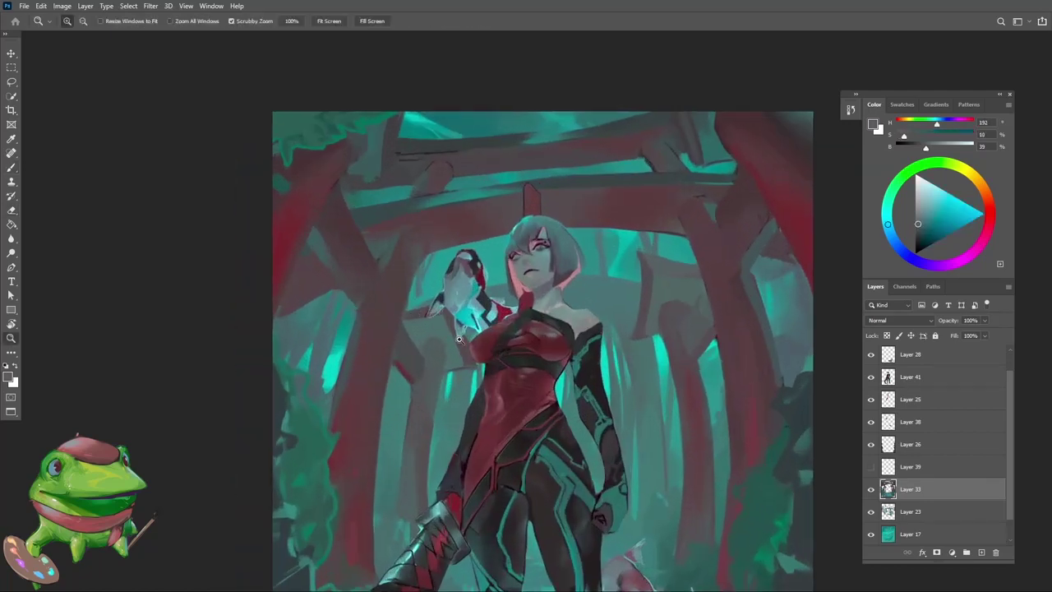
# Sample warm and teal greys near the raised fish and paint the distant gate's beam and post beneath it
pyautogui.keyDown('alt'); pyautogui.click(462, 338); pyautogui.keyUp('alt')
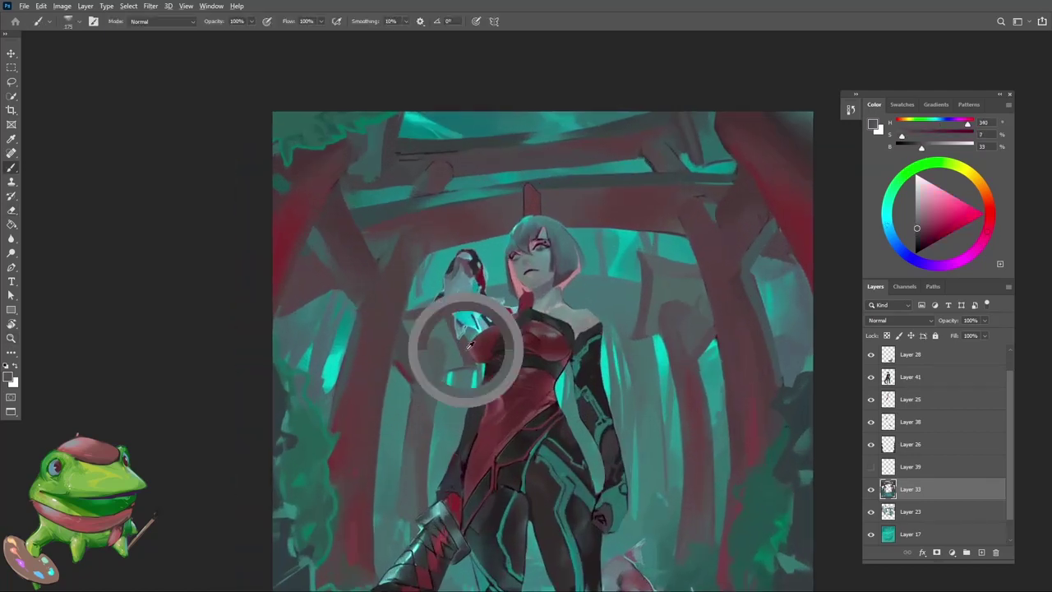
pyautogui.keyDown('alt'); pyautogui.click(458, 343); pyautogui.keyUp('alt')
pyautogui.keyDown('alt'); pyautogui.click(422, 311); pyautogui.keyUp('alt')
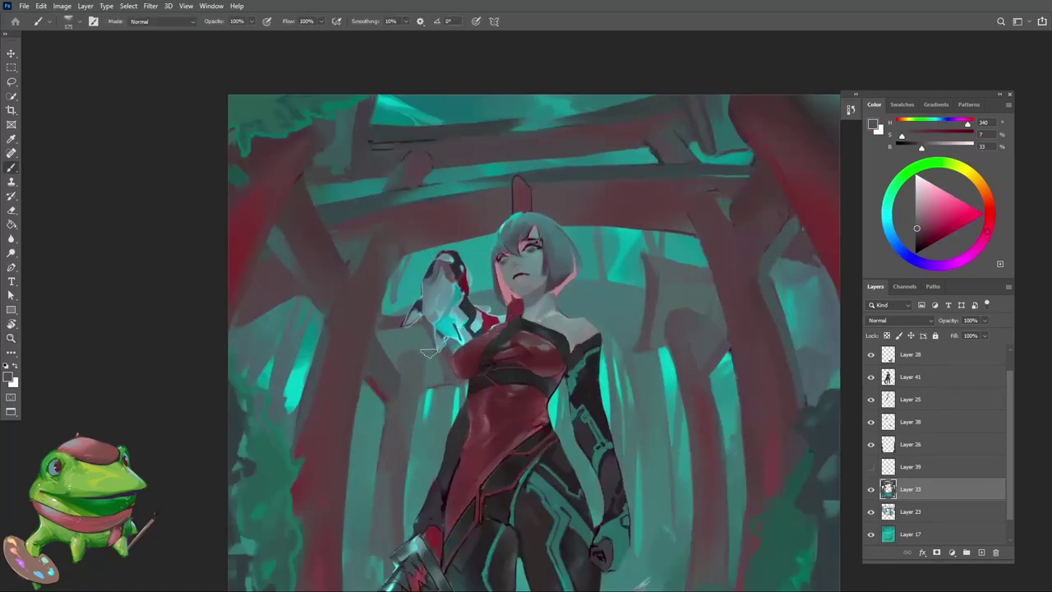
pyautogui.keyDown('alt'); pyautogui.click(427, 352); pyautogui.keyUp('alt')
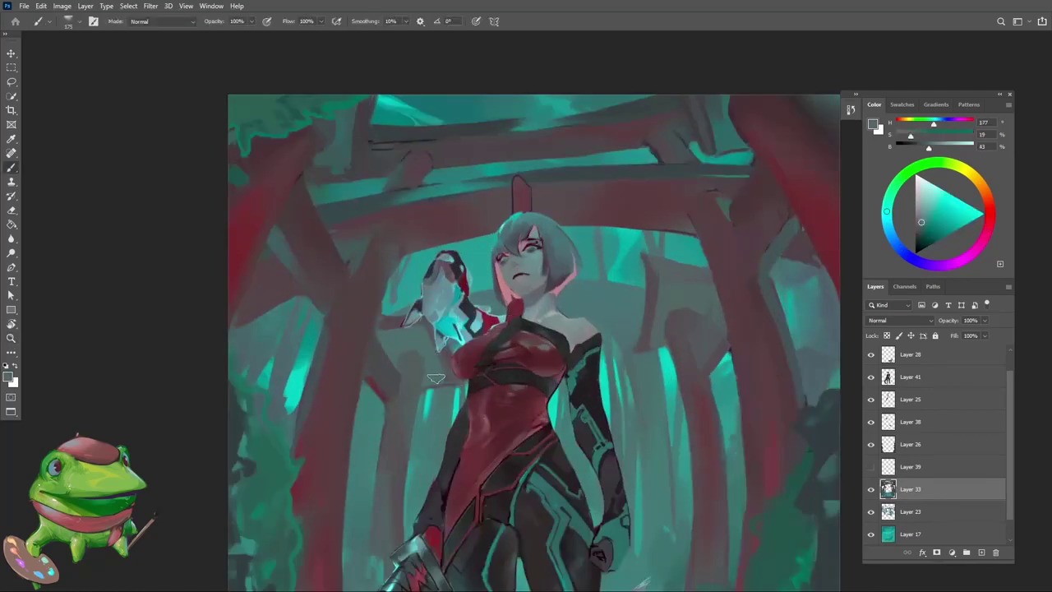
# Refine the distant gate's post and beam beside the figure's head, using greys and teal sampled from the surrounding background
pyautogui.press('z')
pyautogui.moveTo(446, 344)
pyautogui.mouseDown()
pyautogui.moveTo(402, 345)
pyautogui.moveTo(499, 346)
pyautogui.moveTo(521, 318)
pyautogui.moveTo(485, 329)
pyautogui.moveTo(542, 332)
pyautogui.moveTo(589, 353)
pyautogui.mouseUp()
pyautogui.press('b')
pyautogui.keyDown('alt'); pyautogui.click(520, 313); pyautogui.keyUp('alt')
pyautogui.press('z')
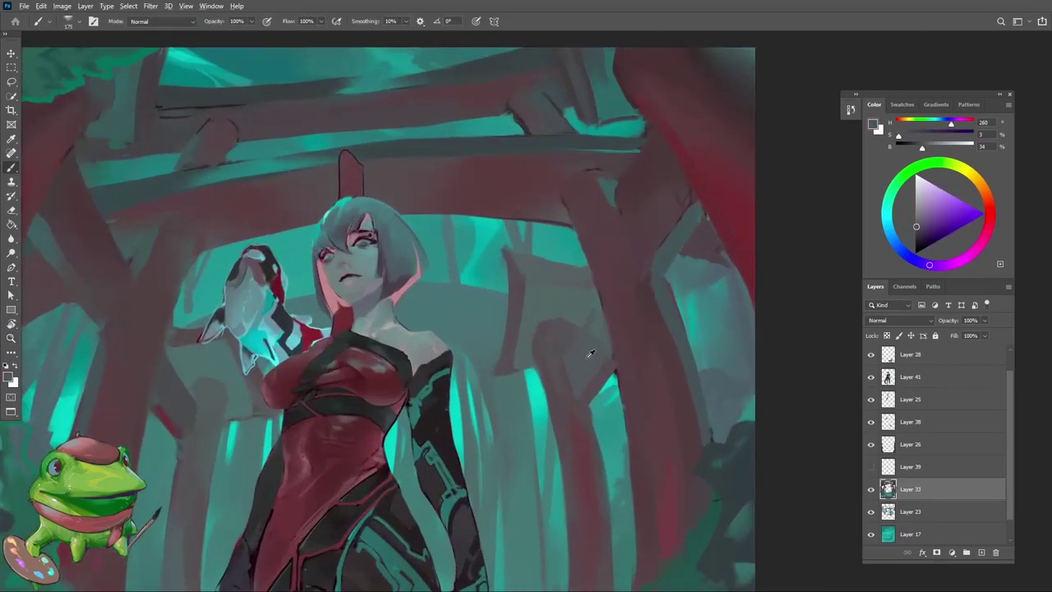
pyautogui.keyDown('alt'); pyautogui.click(511, 296); pyautogui.keyUp('alt')
pyautogui.keyDown('alt'); pyautogui.click(508, 349); pyautogui.keyUp('alt')
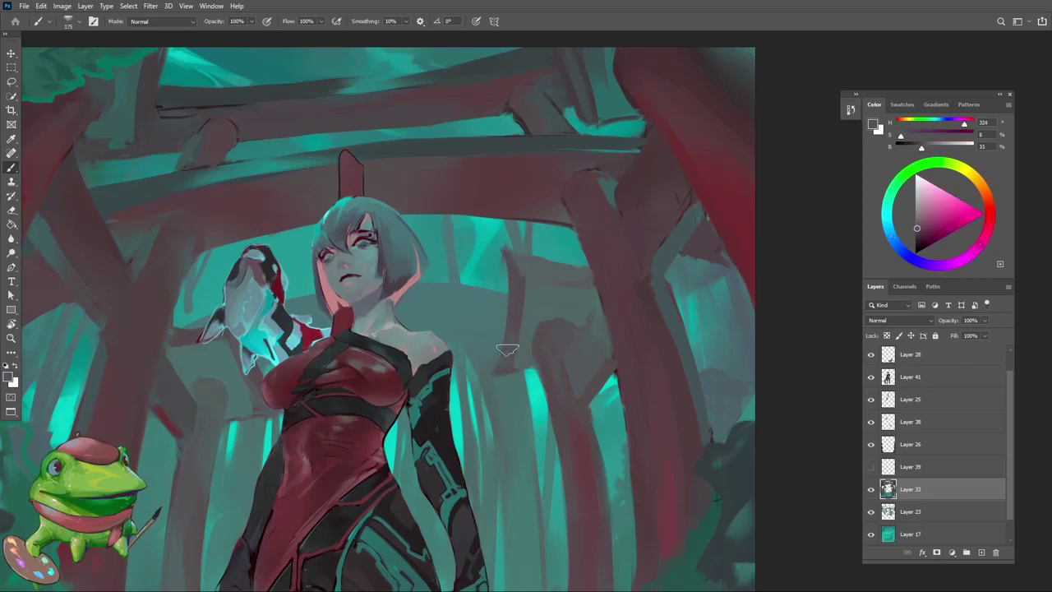
pyautogui.keyDown('alt'); pyautogui.click(575, 281); pyautogui.keyUp('alt')
pyautogui.keyDown('alt'); pyautogui.click(567, 249); pyautogui.keyUp('alt')
# Touch up the lower part of the distant gate's post with a smaller brush and a sampled muted purple-grey
pyautogui.scroll(2, 547, 321)
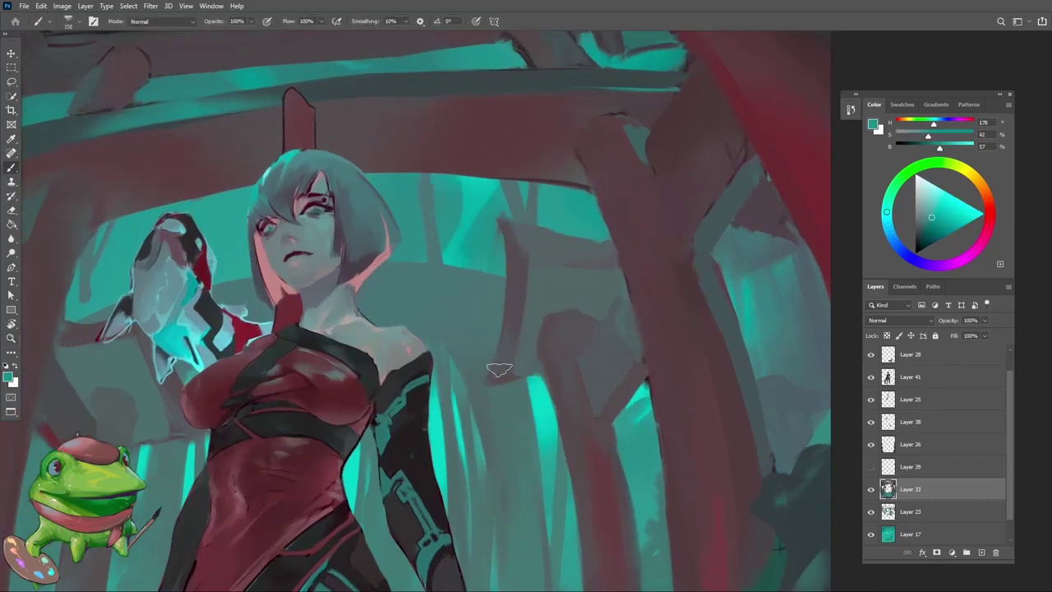
pyautogui.keyDown('alt'); pyautogui.click(514, 305); pyautogui.keyUp('alt')
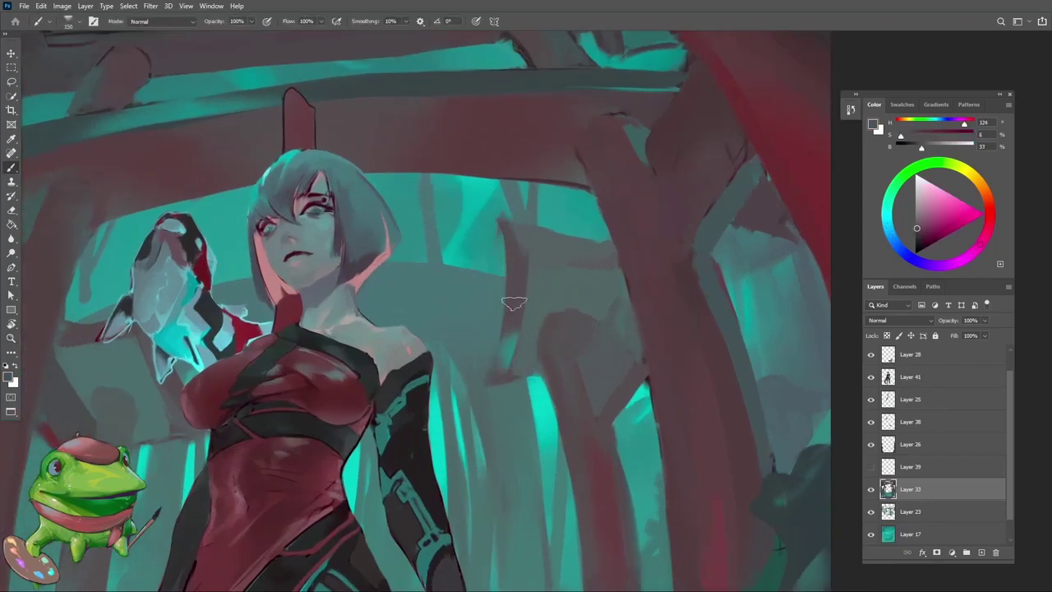
pyautogui.keyDown('alt'); pyautogui.click(504, 352); pyautogui.keyUp('alt')
pyautogui.keyDown('alt'); pyautogui.click(513, 279); pyautogui.keyUp('alt')
pyautogui.press('z')
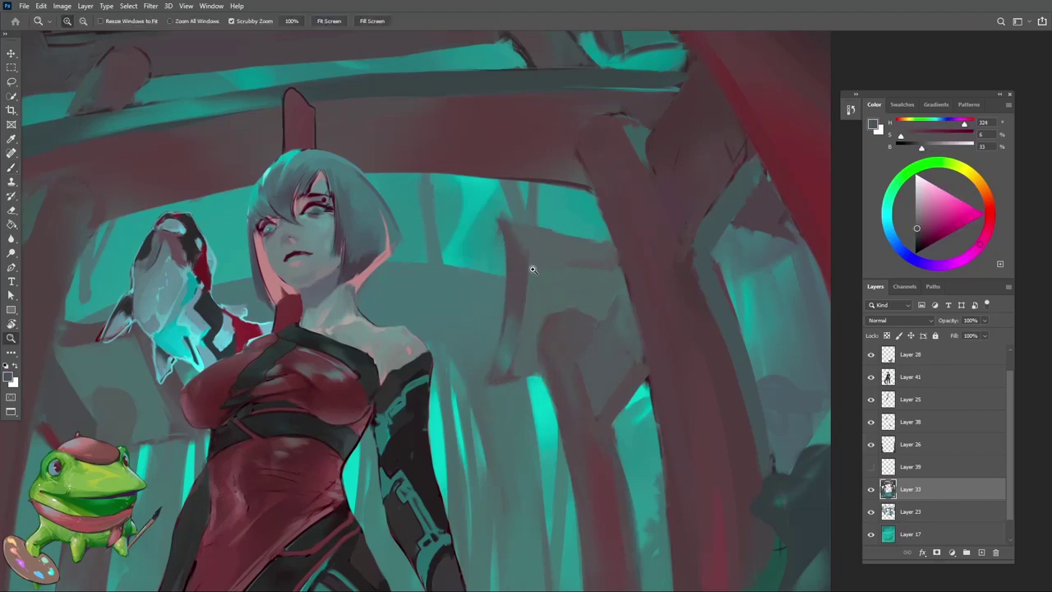
# Repaint the distant gate's post and beam beside the figure's head with muted purple-greys sampled from the gate
pyautogui.scroll(-3, 532, 269)
pyautogui.keyDown('alt'); pyautogui.click(536, 195); pyautogui.keyUp('alt')
pyautogui.scroll(1, 527, 258)
pyautogui.scroll(2, 527, 258)
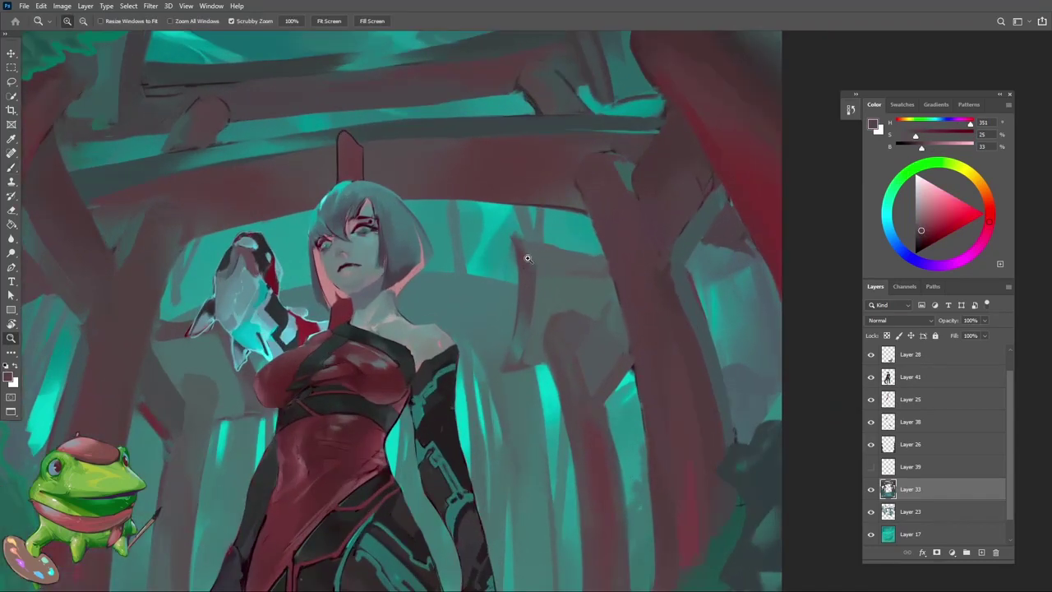
pyautogui.scroll(-2, 528, 258)
pyautogui.keyDown('alt'); pyautogui.click(525, 284); pyautogui.keyUp('alt')
pyautogui.scroll(2, 524, 303)
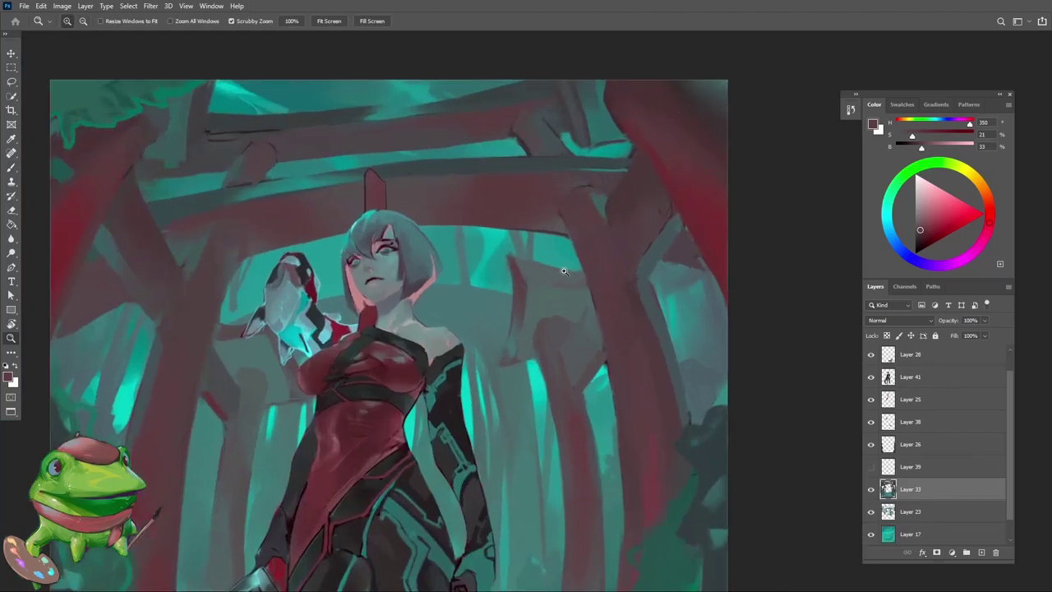
pyautogui.keyDown('alt'); pyautogui.click(520, 297); pyautogui.keyUp('alt')
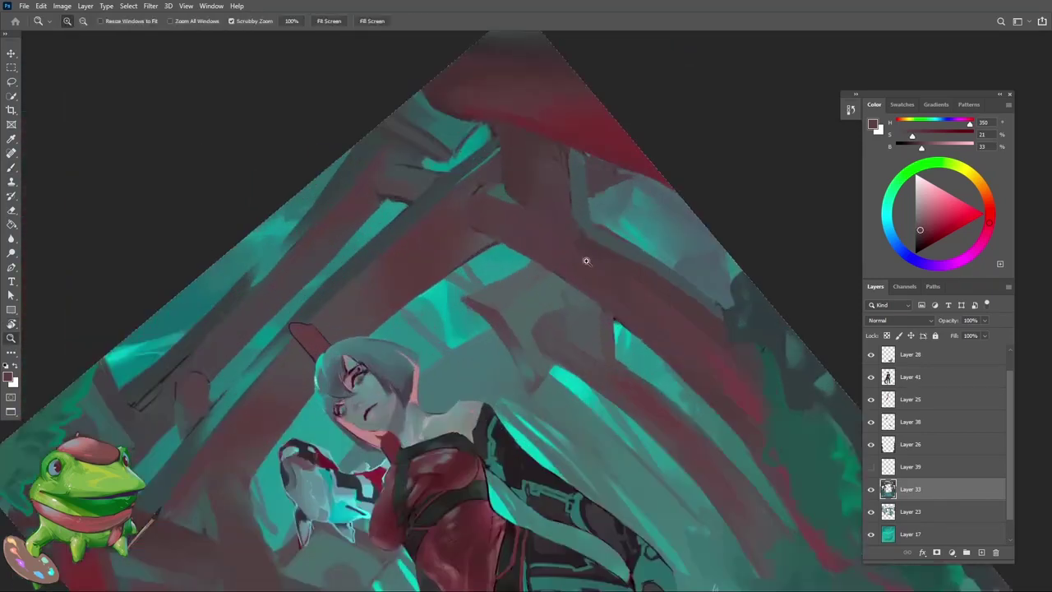
pyautogui.press('b')
pyautogui.keyDown('alt'); pyautogui.click(485, 306); pyautogui.keyUp('alt')
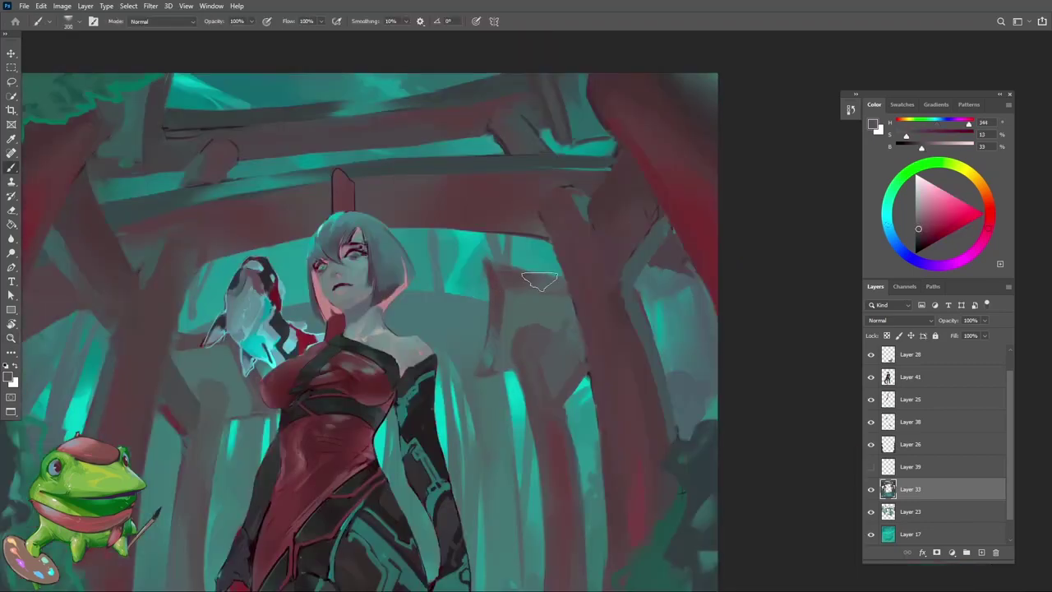
# Clean up the base of the distant gate's post with sampled purple and teal greys and the Eraser
pyautogui.keyDown('alt'); pyautogui.click(509, 381); pyautogui.keyUp('alt')
pyautogui.click(511, 383)
pyautogui.press('b')
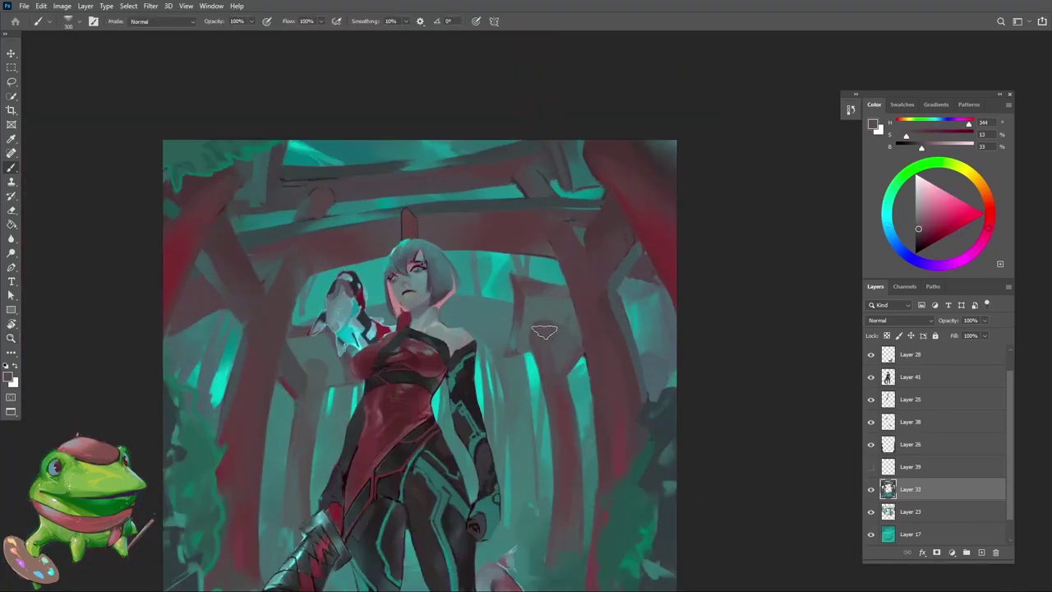
pyautogui.keyDown('alt'); pyautogui.click(533, 332); pyautogui.keyUp('alt')
pyautogui.keyDown('alt'); pyautogui.click(533, 337); pyautogui.keyUp('alt')
pyautogui.press('e')
pyautogui.scroll(2, 532, 337)
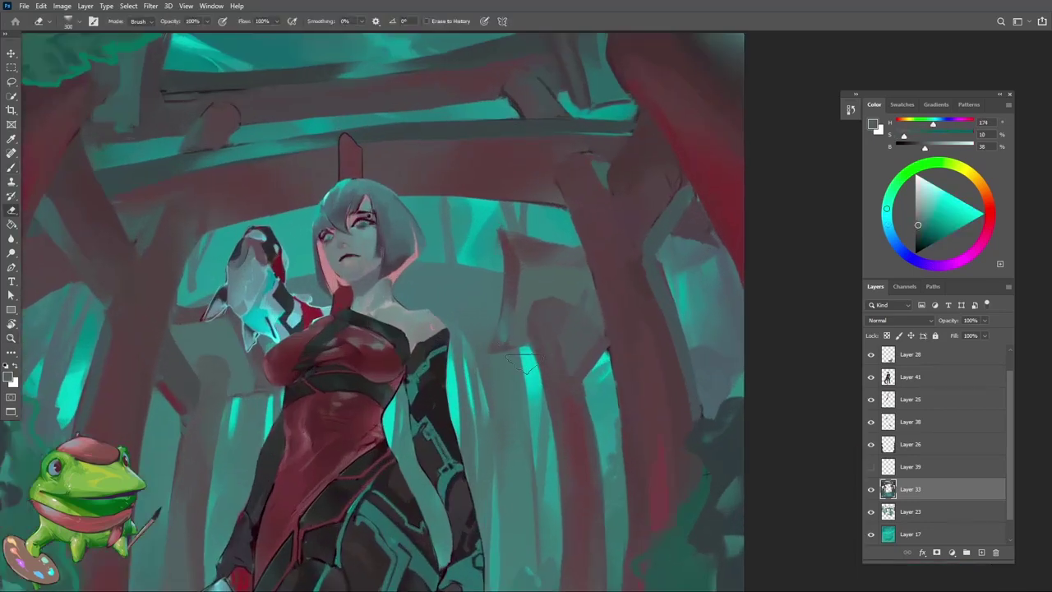
pyautogui.press('z')
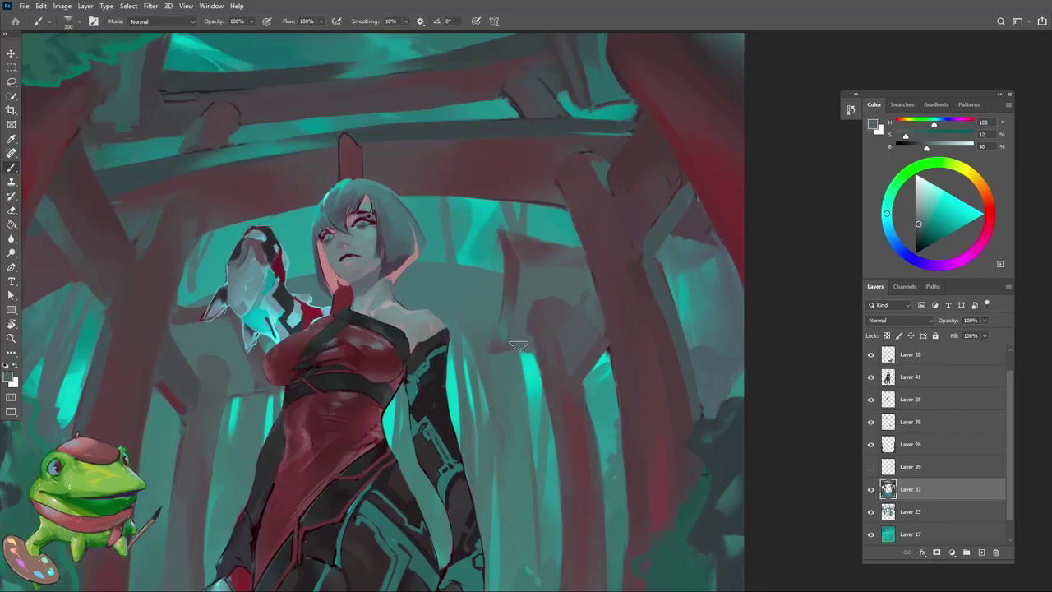
pyautogui.keyDown('alt'); pyautogui.click(520, 341); pyautogui.keyUp('alt')
# Flip the canvas view horizontally and touch up beside the distant gate's post with a sampled teal-grey
pyautogui.press('h')
pyautogui.keyDown('alt'); pyautogui.click(411, 386); pyautogui.keyUp('alt')
pyautogui.click(394, 366)
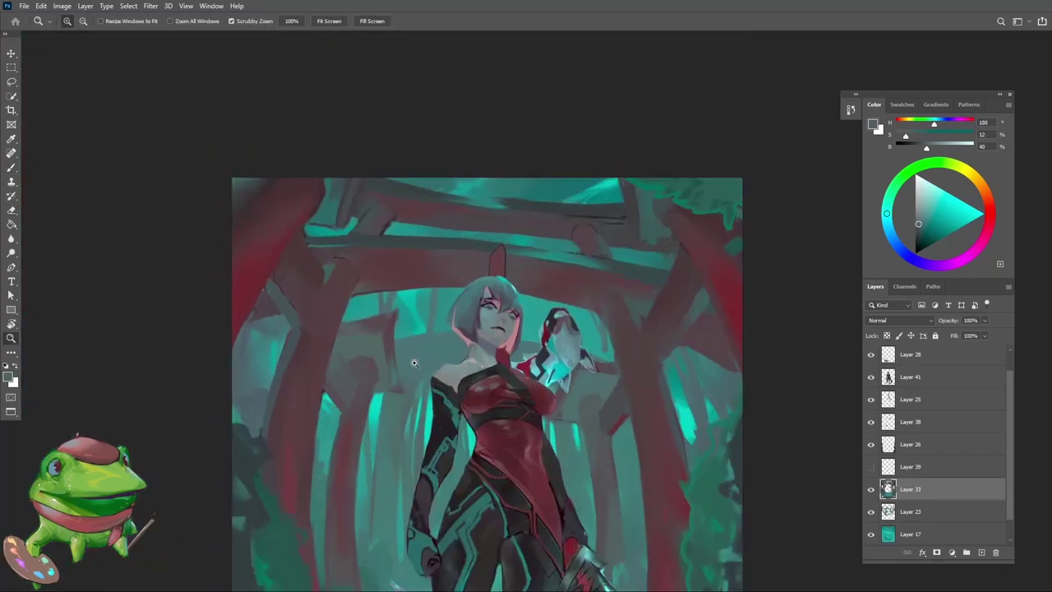
pyautogui.press('b')
pyautogui.press('z')
pyautogui.keyDown('alt'); pyautogui.click(388, 382); pyautogui.keyUp('alt')
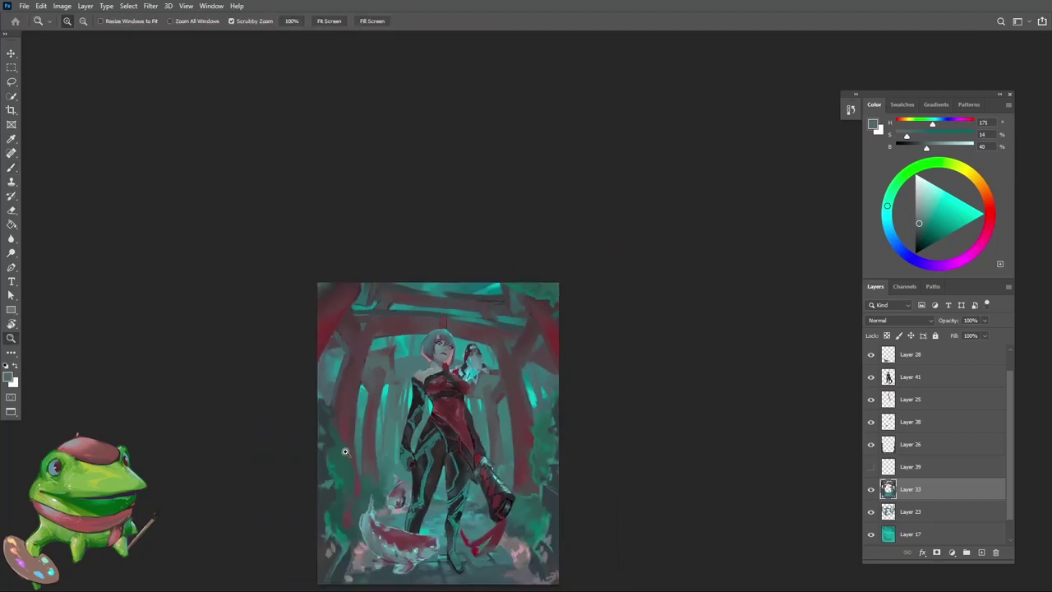
# Sample the bright teal from Layer 17 and refine the tip of the distant gate's beam with the Eraser on Layer 33
pyautogui.click(460, 393)
pyautogui.hotkey('alt', ',')
pyautogui.press('b')
pyautogui.keyDown('alt'); pyautogui.click(421, 311); pyautogui.keyUp('alt')
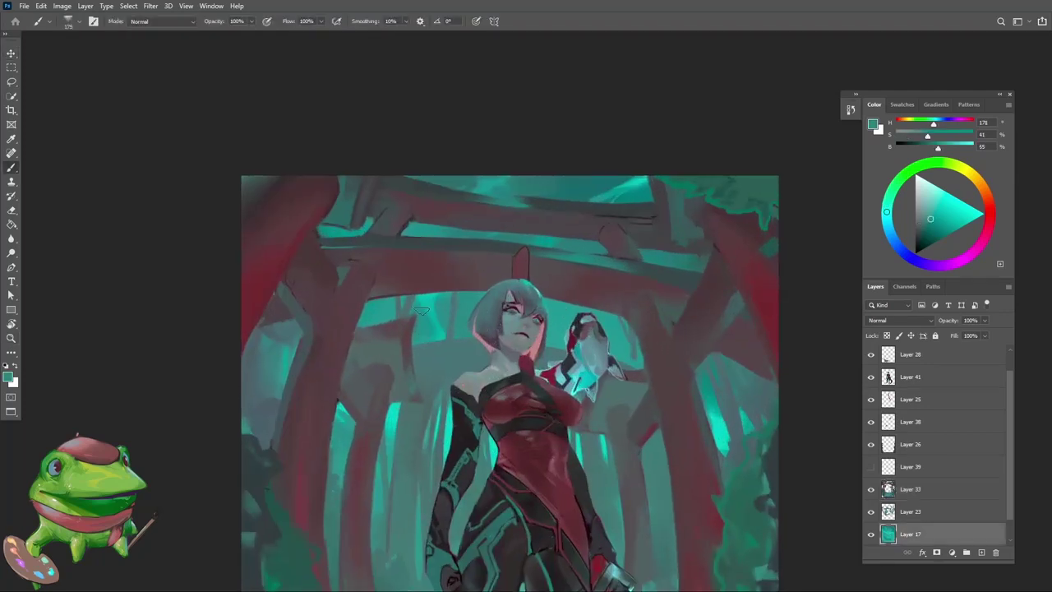
pyautogui.press('e')
pyautogui.hotkey('alt', ']')
pyautogui.hotkey('alt', ']')
pyautogui.scroll(2, 406, 336)
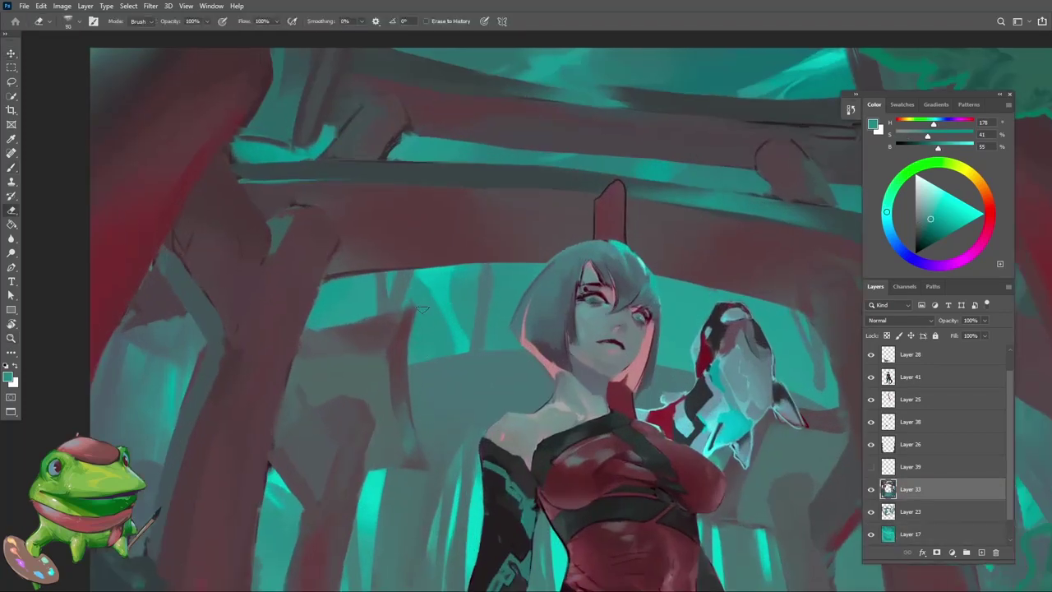
# Touch up the base of the distant gate's post with a sampled teal-grey and erase along the trunk edge beneath it
pyautogui.press('z')
pyautogui.keyDown('alt'); pyautogui.click(421, 311); pyautogui.keyUp('alt')
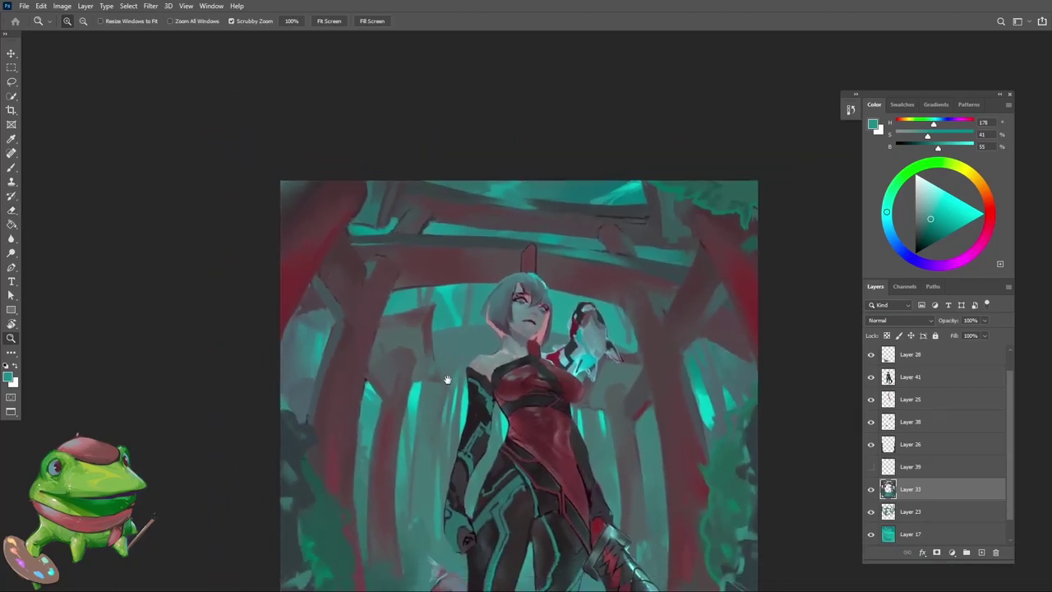
pyautogui.click(446, 375)
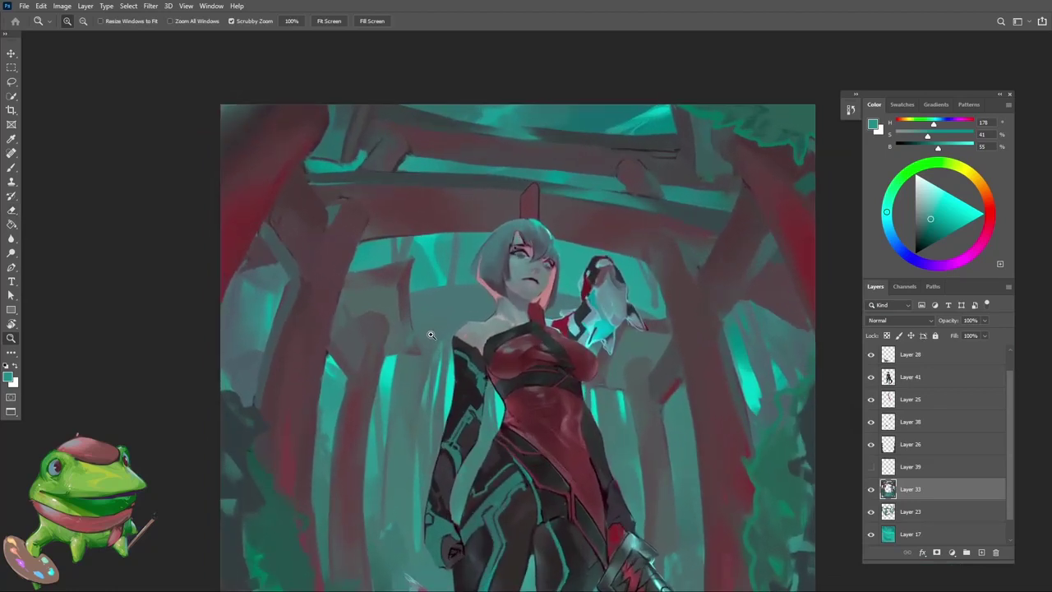
pyautogui.moveTo(431, 334)
pyautogui.mouseDown()
pyautogui.moveTo(428, 346)
pyautogui.moveTo(418, 326)
pyautogui.mouseUp()
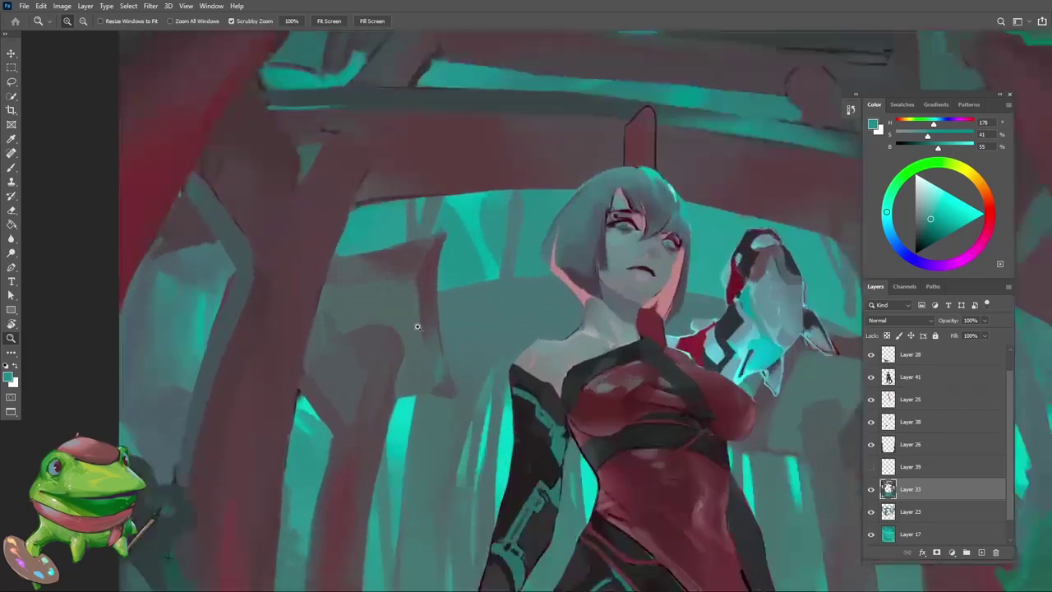
pyautogui.press('b')
pyautogui.keyDown('alt'); pyautogui.click(406, 375); pyautogui.keyUp('alt')
pyautogui.press('e')
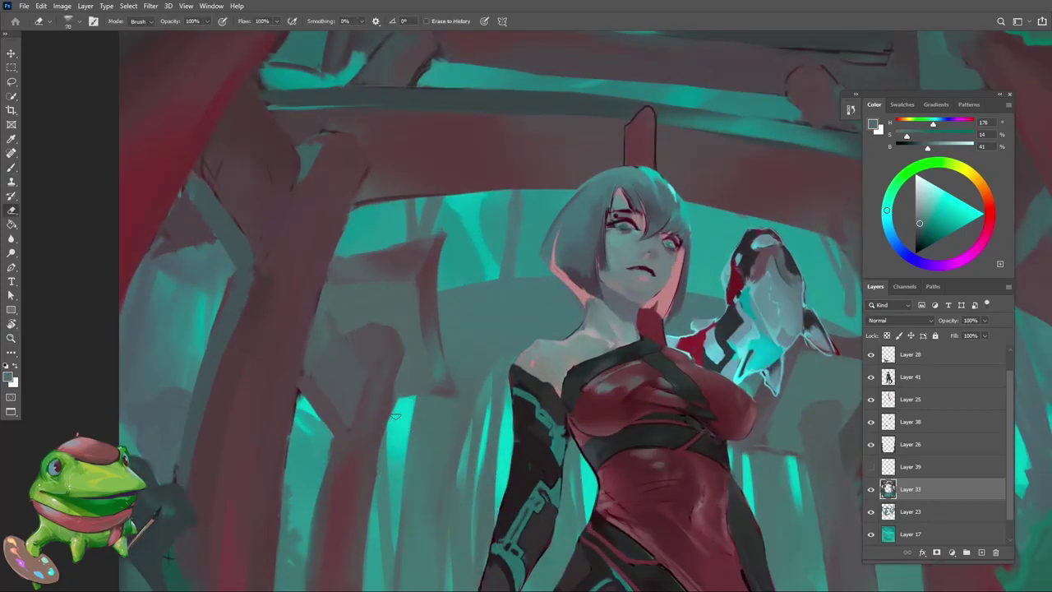
pyautogui.moveTo(396, 416)
pyautogui.mouseDown()
pyautogui.moveTo(376, 446)
pyautogui.moveTo(444, 345)
pyautogui.moveTo(406, 350)
pyautogui.mouseUp()
# Refine the slim red trunk below the distant gate with muted greys sampled from it
pyautogui.press('b')
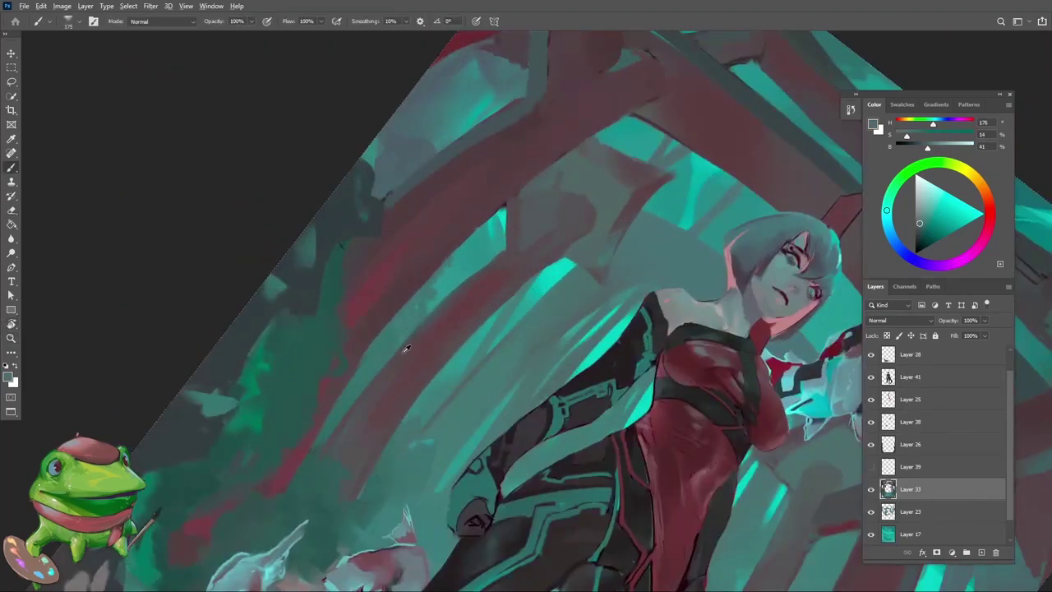
pyautogui.keyDown('alt'); pyautogui.click(401, 355); pyautogui.keyUp('alt')
pyautogui.keyDown('alt'); pyautogui.click(376, 381); pyautogui.keyUp('alt')
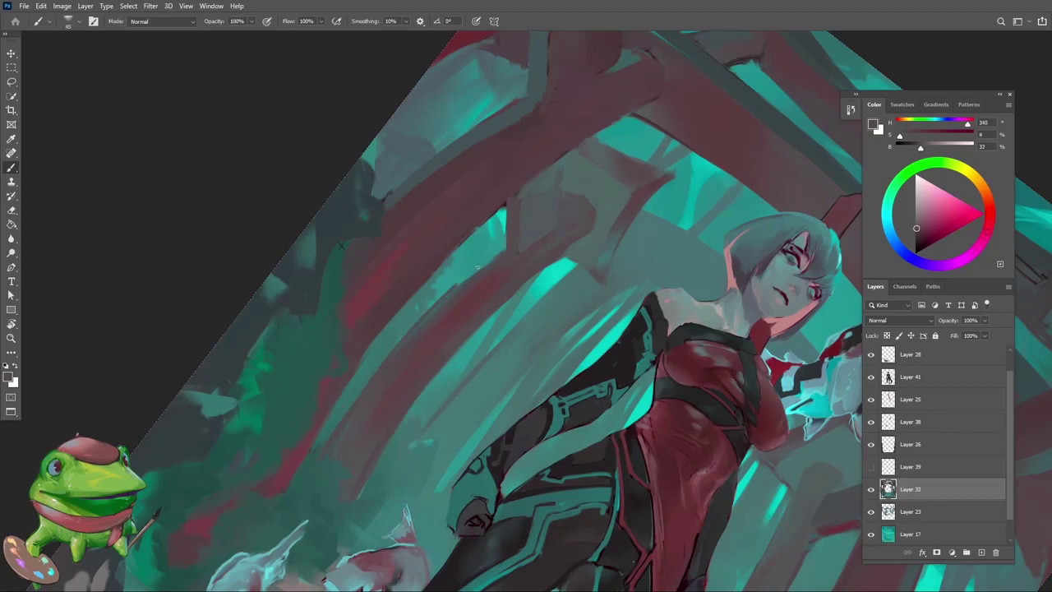
pyautogui.keyDown('alt'); pyautogui.click(383, 365); pyautogui.keyUp('alt')
pyautogui.press('z')
pyautogui.hotkey('ctrl', '0')
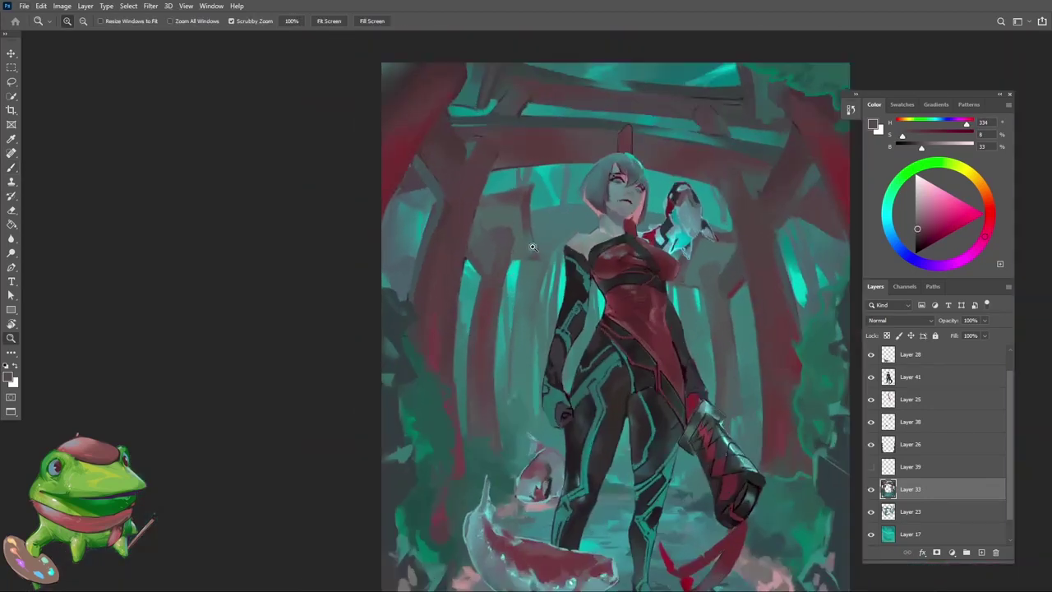
# Sample a muted purple-grey with a 50 px brush and touch up the distant gate's beam
pyautogui.moveTo(533, 246)
pyautogui.mouseDown()
pyautogui.moveTo(559, 247)
pyautogui.moveTo(513, 350)
pyautogui.moveTo(507, 320)
pyautogui.moveTo(509, 338)
pyautogui.moveTo(485, 368)
pyautogui.mouseUp()
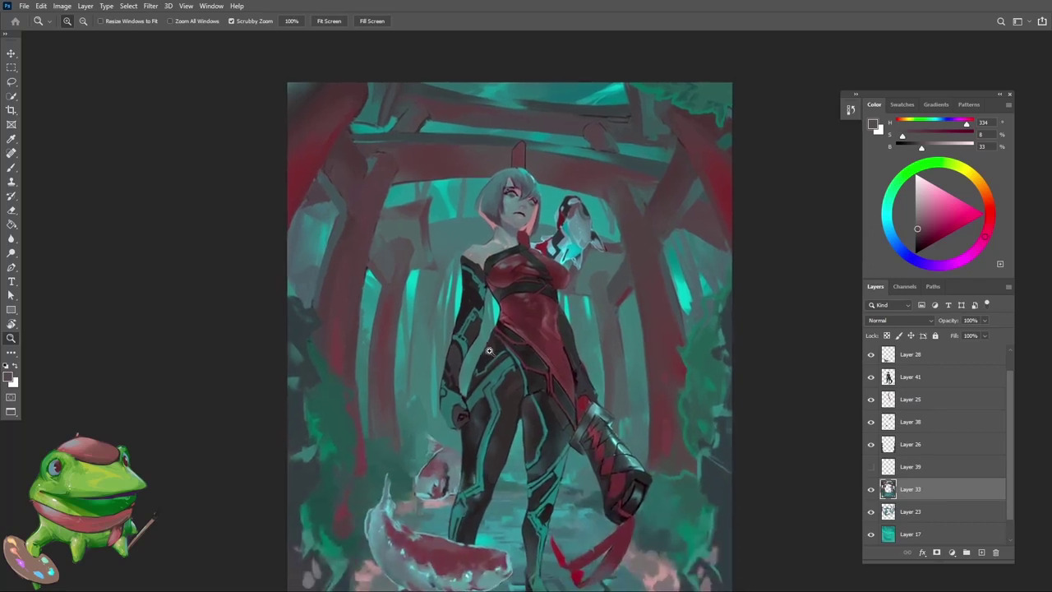
pyautogui.moveTo(485, 368)
pyautogui.mouseDown()
pyautogui.moveTo(466, 374)
pyautogui.moveTo(546, 297)
pyautogui.moveTo(524, 309)
pyautogui.mouseUp()
pyautogui.click(454, 277)
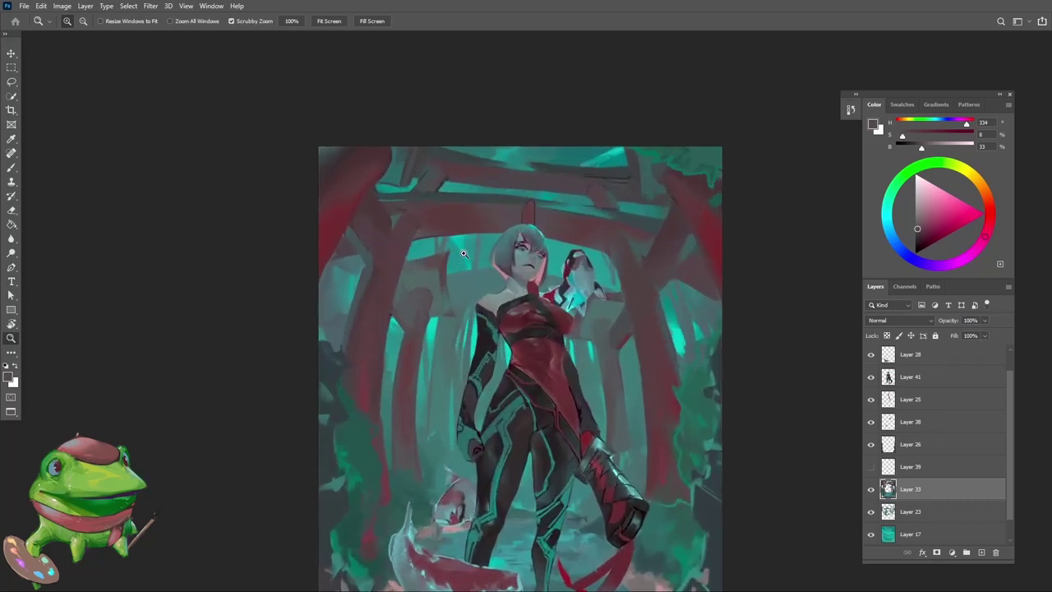
pyautogui.click(456, 250)
pyautogui.click(454, 245)
pyautogui.hotkey('ctrl', '-')
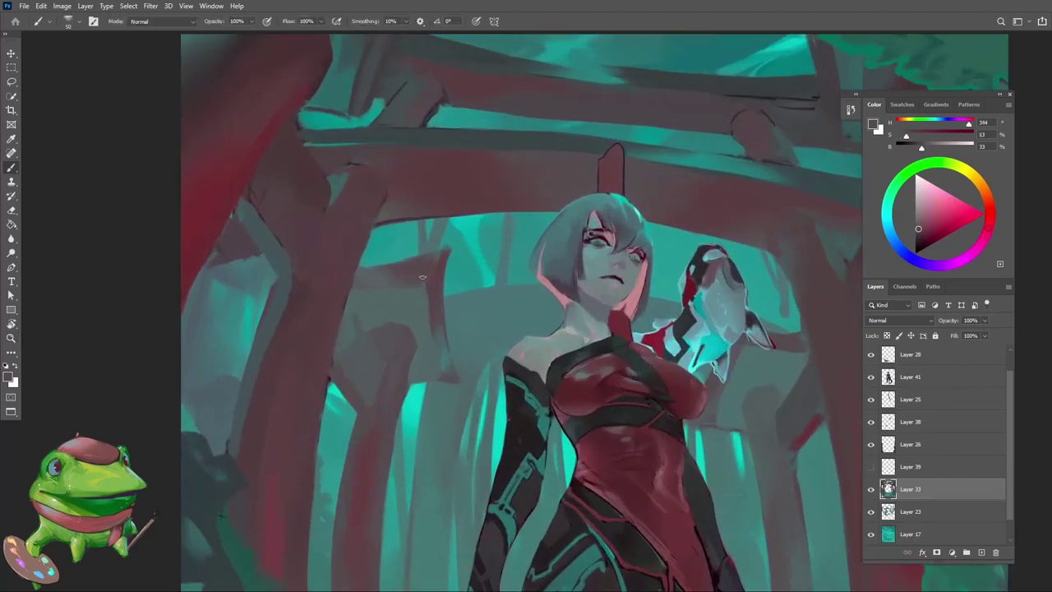
pyautogui.hotkey('ctrl', '0')
pyautogui.press('r')
pyautogui.moveTo(671, 277); pyautogui.dragTo(618, 219)
pyautogui.press('Escape')
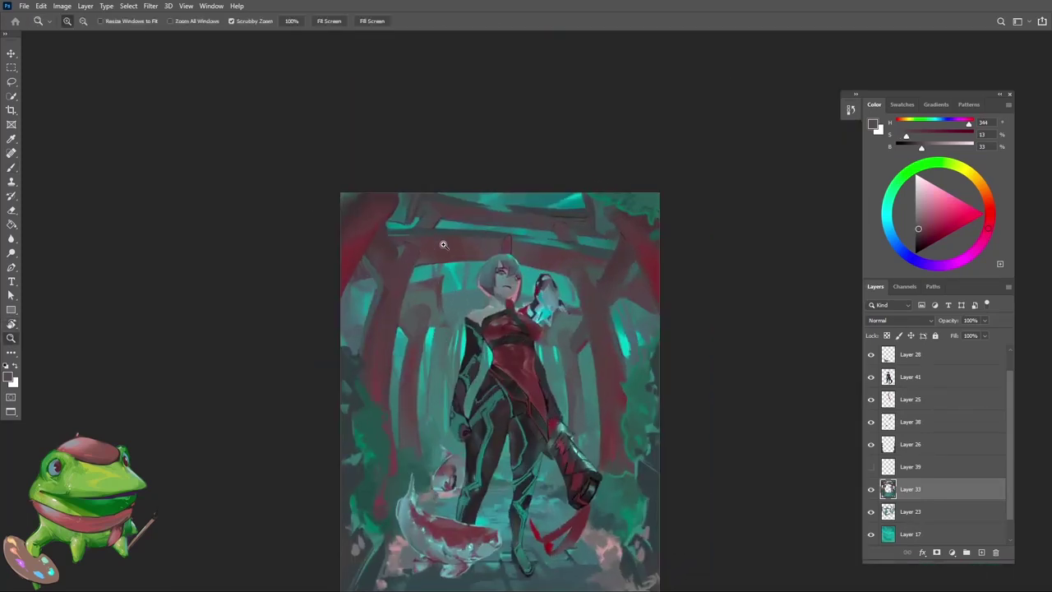
# Erase along the top of the slim trunk and sample a teal-grey from the base of the distant gate's post
pyautogui.moveTo(576, 329); pyautogui.dragTo(534, 313)
pyautogui.press('z')
pyautogui.click(433, 338)
pyautogui.click(432, 339)
pyautogui.press('e')
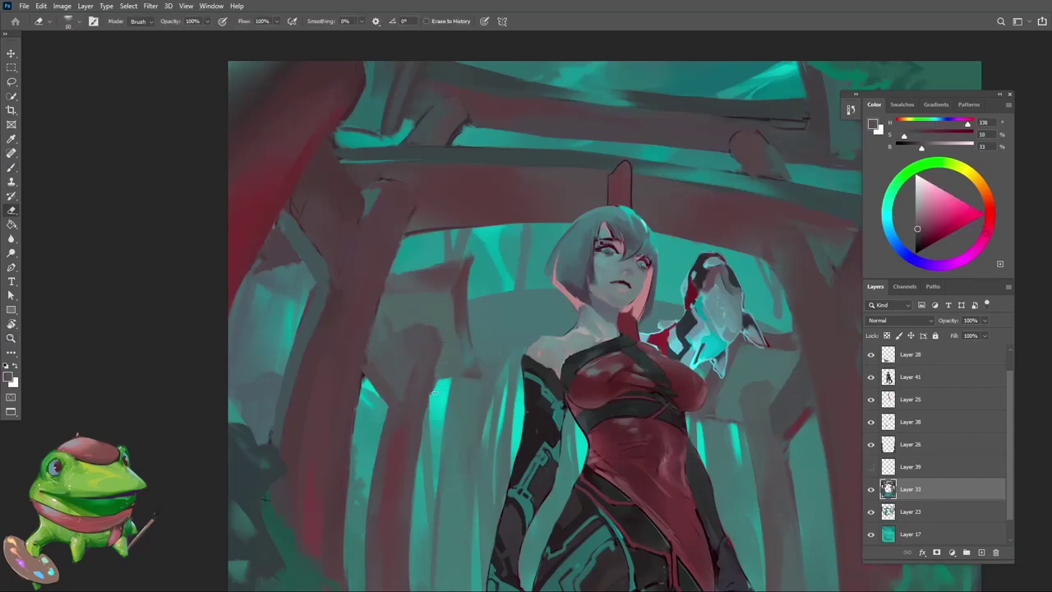
pyautogui.keyDown('alt'); pyautogui.click(448, 371); pyautogui.keyUp('alt')
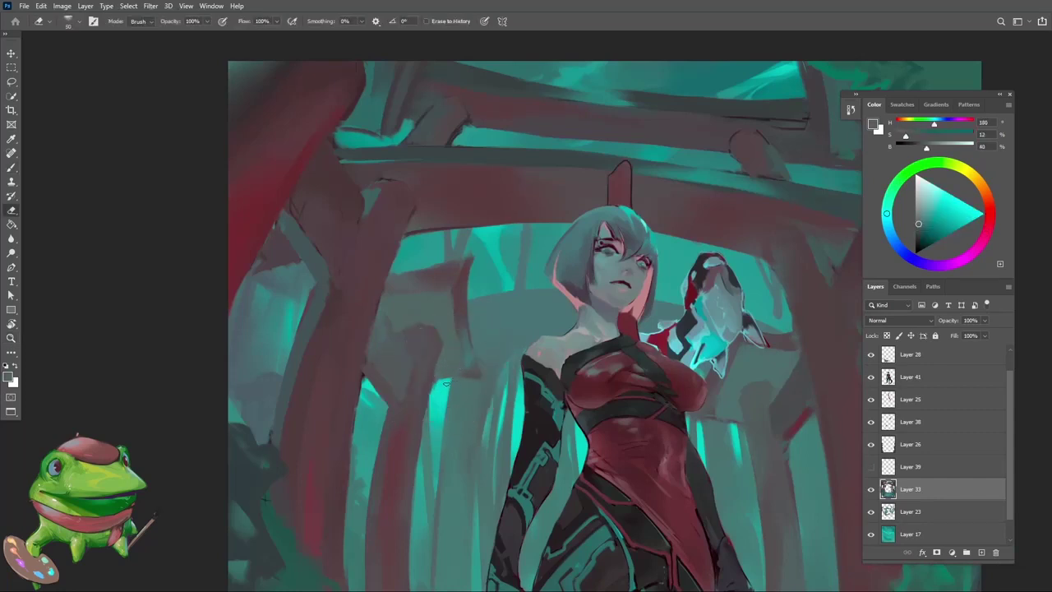
# Clean up the background below the raised fish with a 70 px Eraser
pyautogui.press('z')
pyautogui.keyDown('alt'); pyautogui.click(454, 378); pyautogui.keyUp('alt')
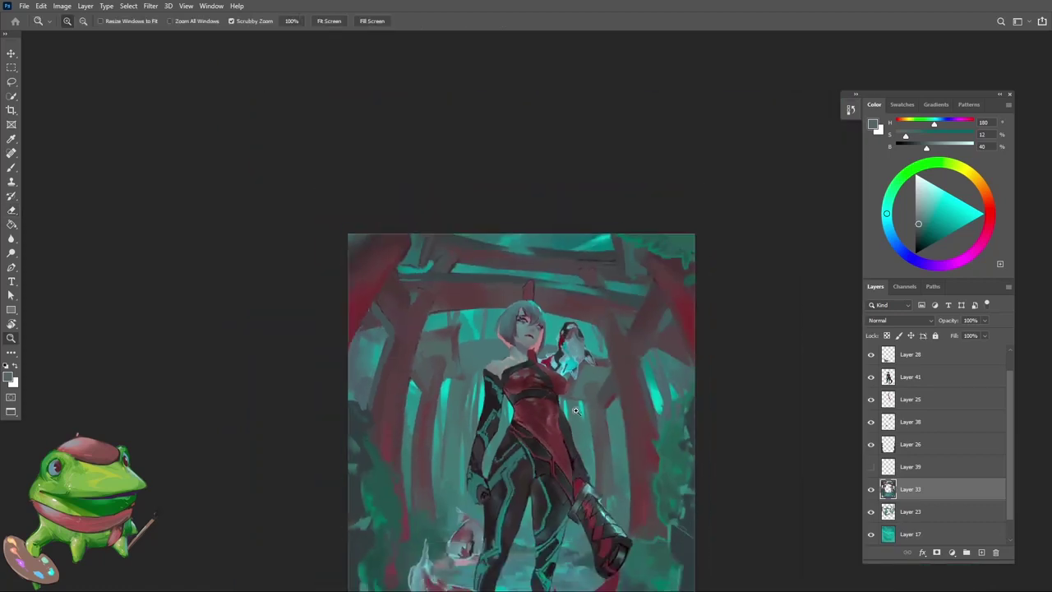
pyautogui.click(618, 422)
pyautogui.press('e')
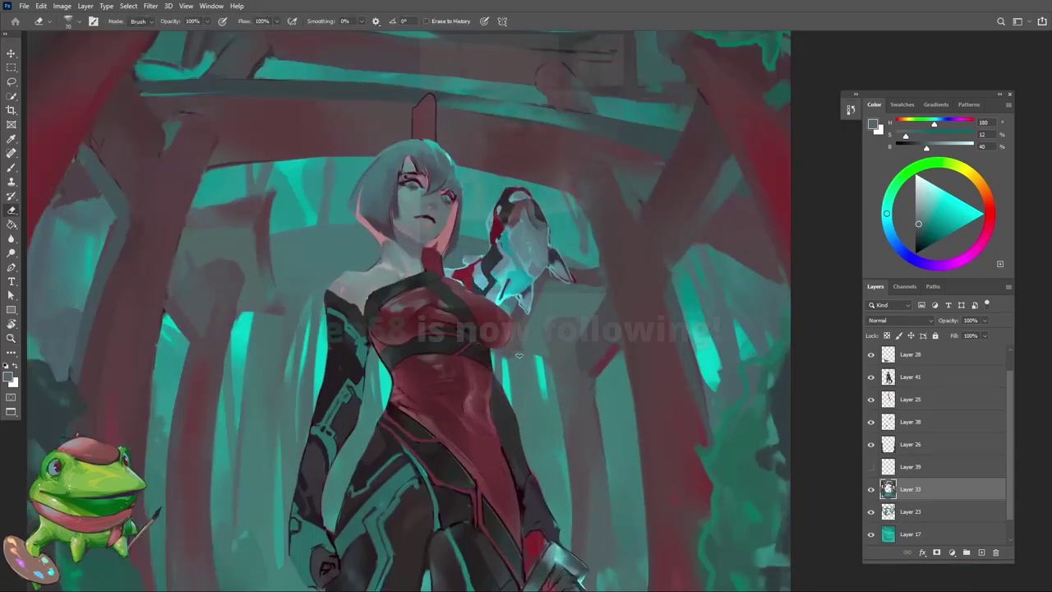
pyautogui.press('z')
pyautogui.keyDown('alt'); pyautogui.click(531, 360); pyautogui.keyUp('alt')
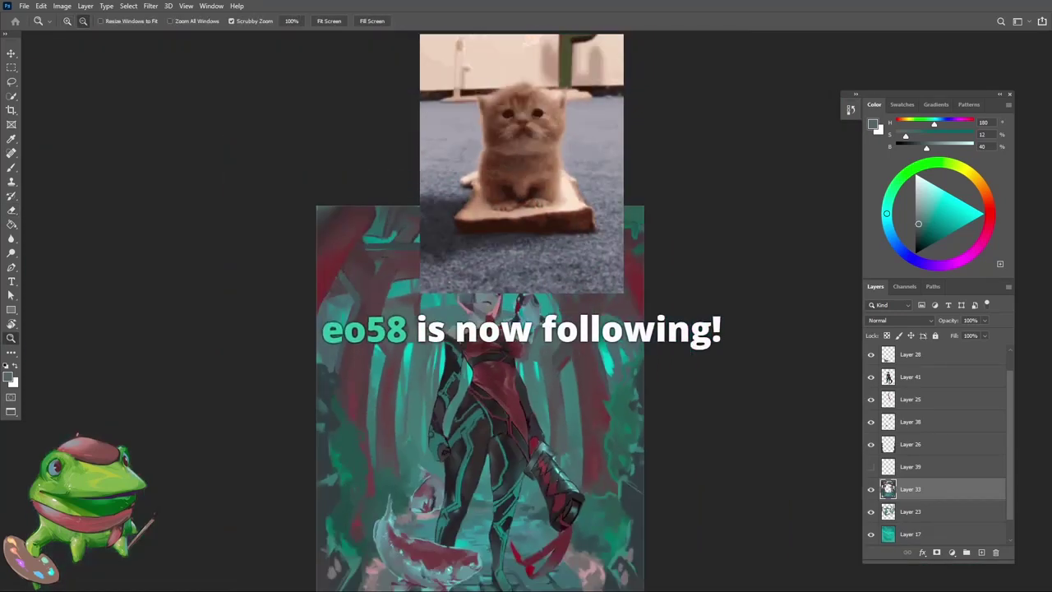
# Check the overall composition with the whole painting in view and at a rotated angle
pyautogui.hotkey('ctrl', '+')
pyautogui.hotkey('ctrl', '+')
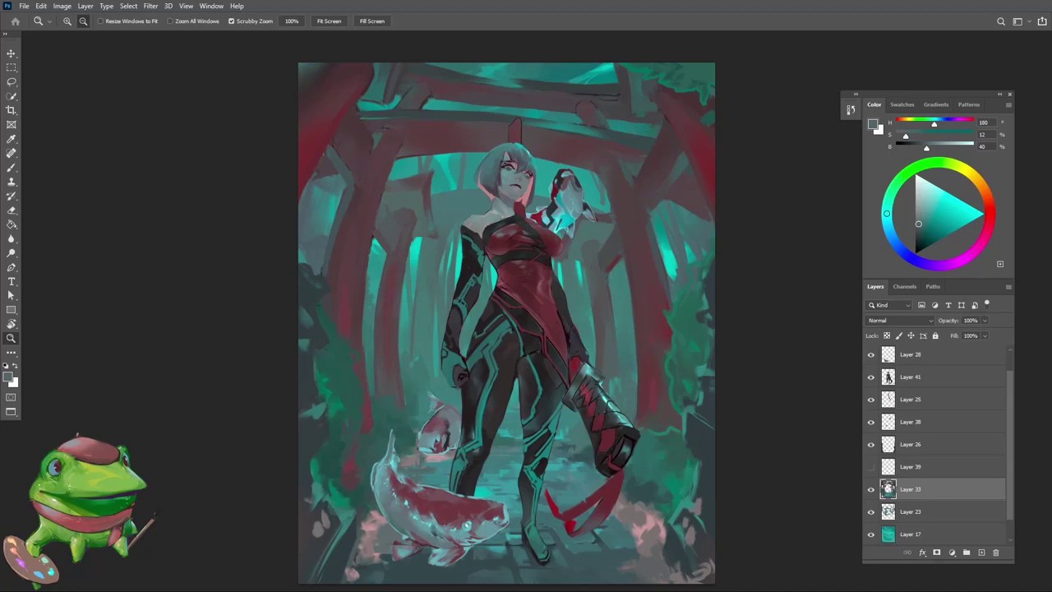
pyautogui.press('alt')
pyautogui.scroll(-2, 322, 559)
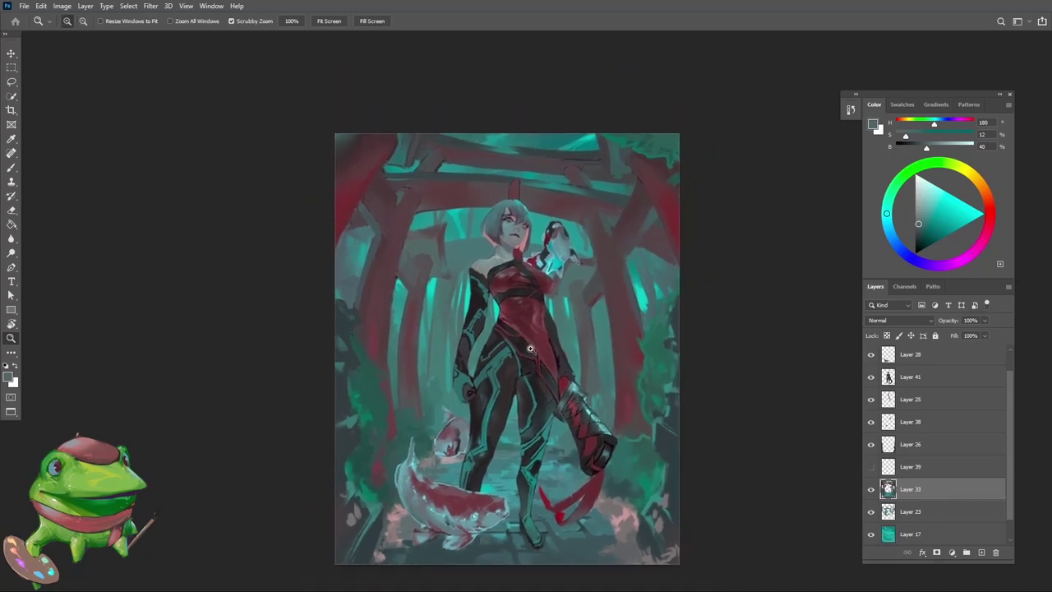
pyautogui.scroll(1, 556, 326)
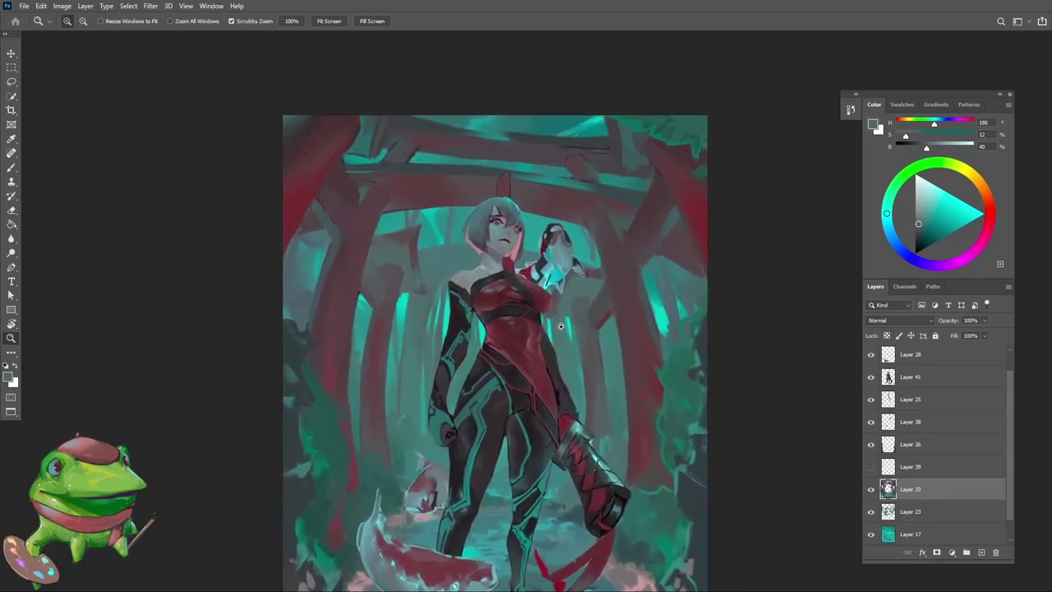
pyautogui.press('r')
pyautogui.moveTo(660, 305); pyautogui.dragTo(637, 247)
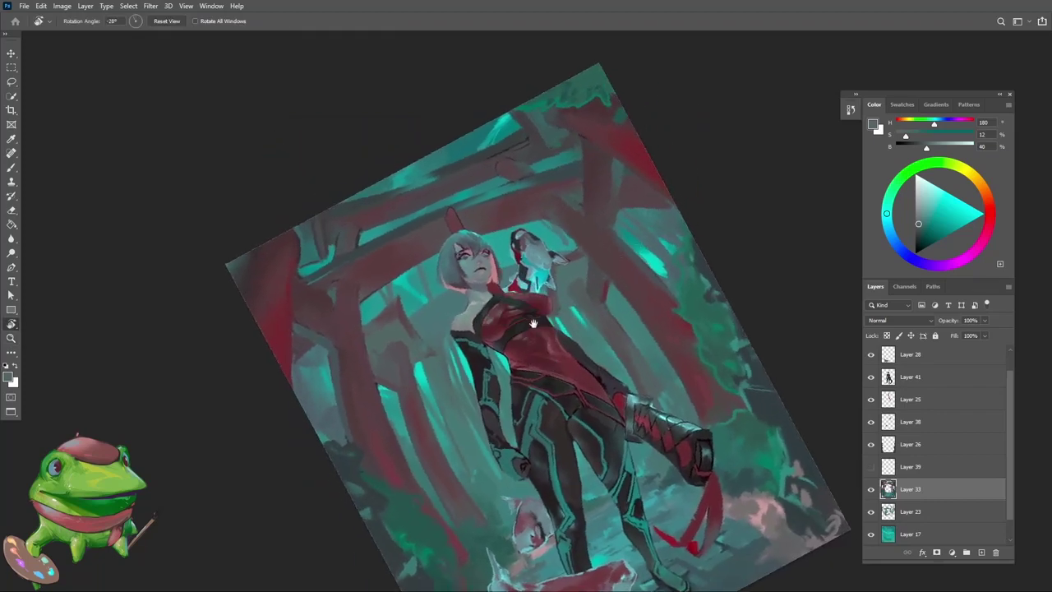
pyautogui.press('Escape')
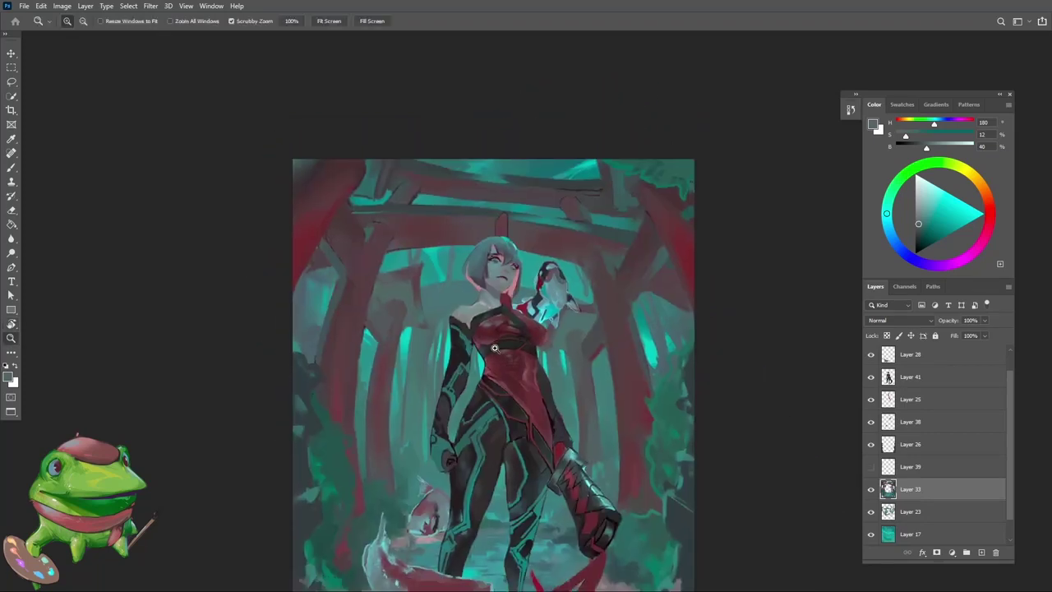
# Sample muted greys and a dull plum around the distant gate and touch up its far post with a 50 px brush
pyautogui.scroll(2, 406, 308)
pyautogui.press('b')
pyautogui.keyDown('alt'); pyautogui.click(405, 308); pyautogui.keyUp('alt')
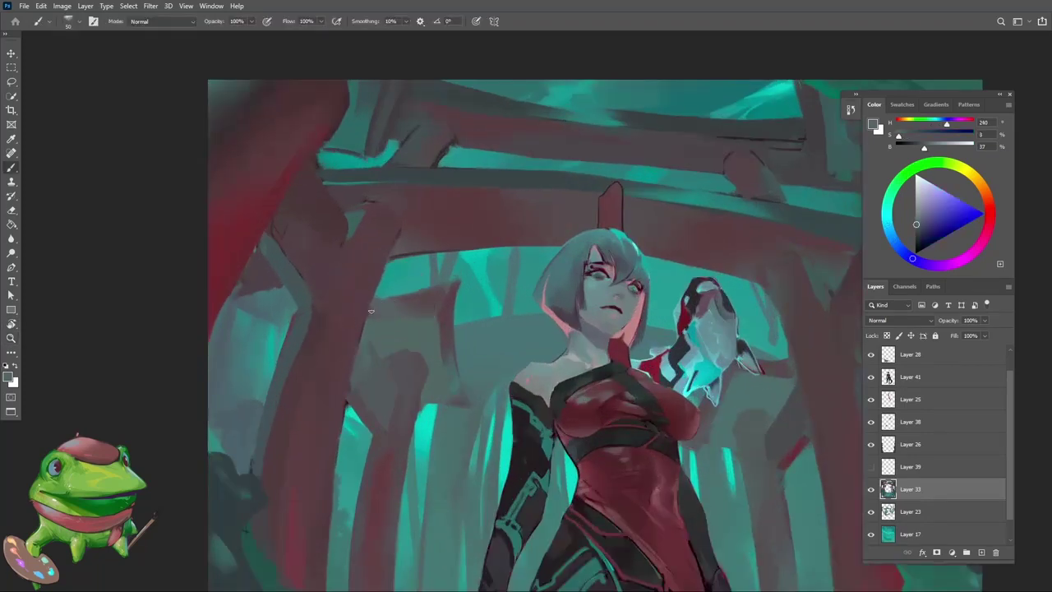
pyautogui.scroll(-3, 370, 292)
pyautogui.scroll(2, 346, 337)
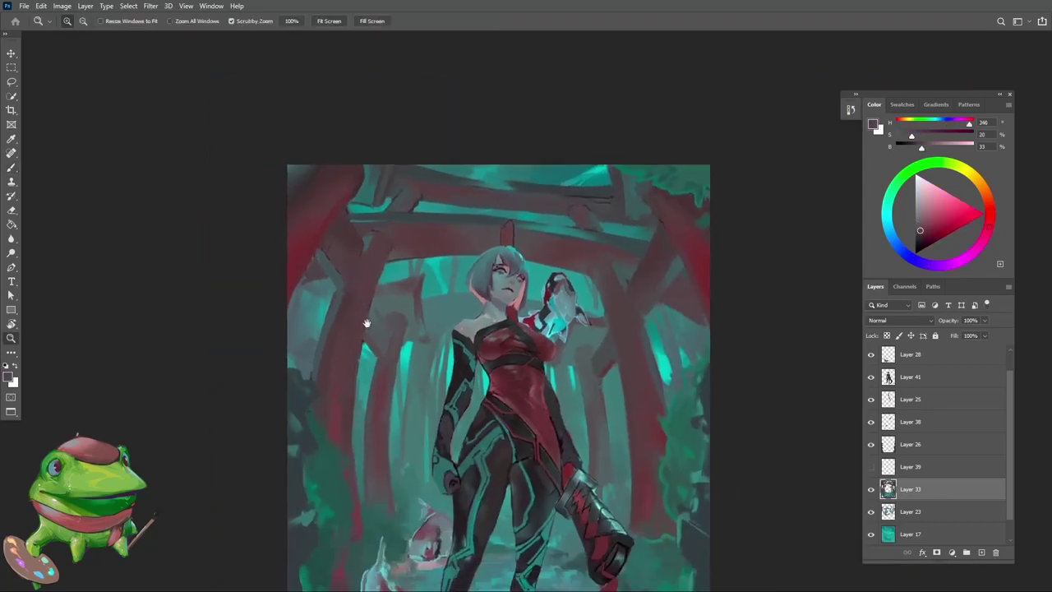
pyautogui.keyDown('alt'); pyautogui.click(351, 275); pyautogui.keyUp('alt')
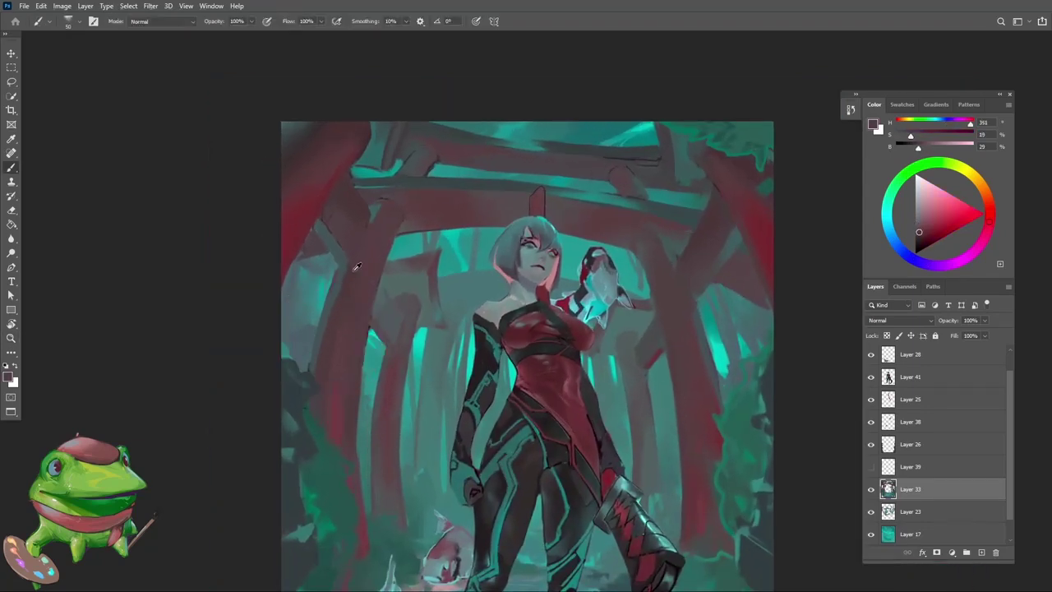
# Retouch the large gate's post and beam edges with sampled plum and grey tones
pyautogui.keyDown('alt'); pyautogui.click(338, 233); pyautogui.keyUp('alt')
pyautogui.keyDown('alt'); pyautogui.click(367, 208); pyautogui.keyUp('alt')
pyautogui.keyDown('alt'); pyautogui.click(377, 214); pyautogui.keyUp('alt')
pyautogui.moveTo(381, 212)
pyautogui.mouseDown()
pyautogui.moveTo(370, 247)
pyautogui.moveTo(400, 263)
pyautogui.moveTo(395, 227)
pyautogui.moveTo(388, 239)
pyautogui.mouseUp()
pyautogui.moveTo(495, 213)
pyautogui.mouseDown()
pyautogui.moveTo(589, 210)
pyautogui.moveTo(606, 197)
pyautogui.mouseUp()
pyautogui.press('b')
pyautogui.keyDown('alt'); pyautogui.click(553, 201); pyautogui.keyUp('alt')
pyautogui.press('e')
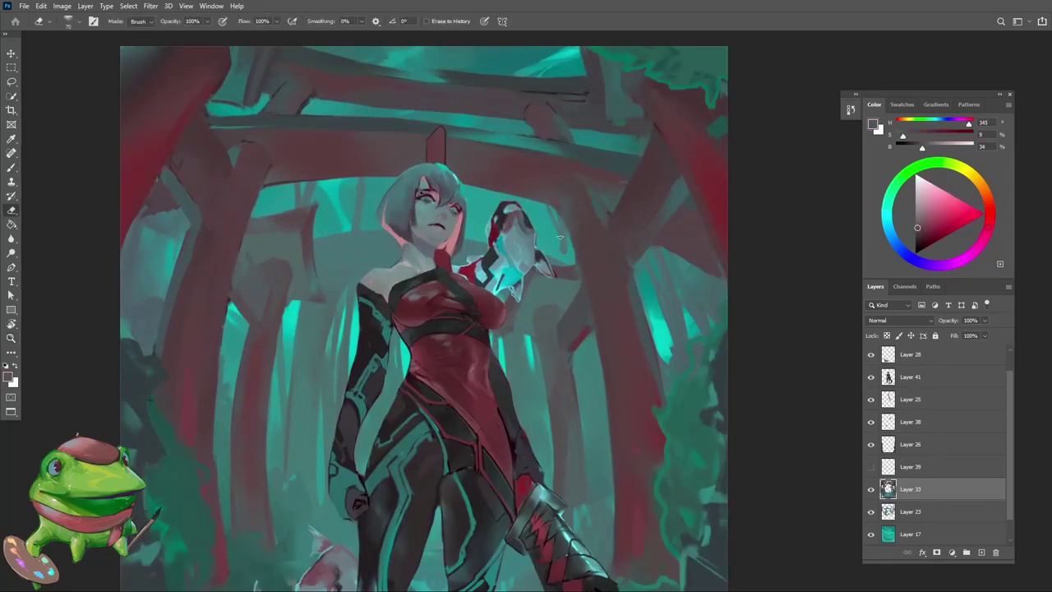
# Clean up the distant gate's beam beside the raised fish with the Eraser and sampled grey tones
pyautogui.press('z')
pyautogui.moveTo(573, 249); pyautogui.dragTo(561, 285)
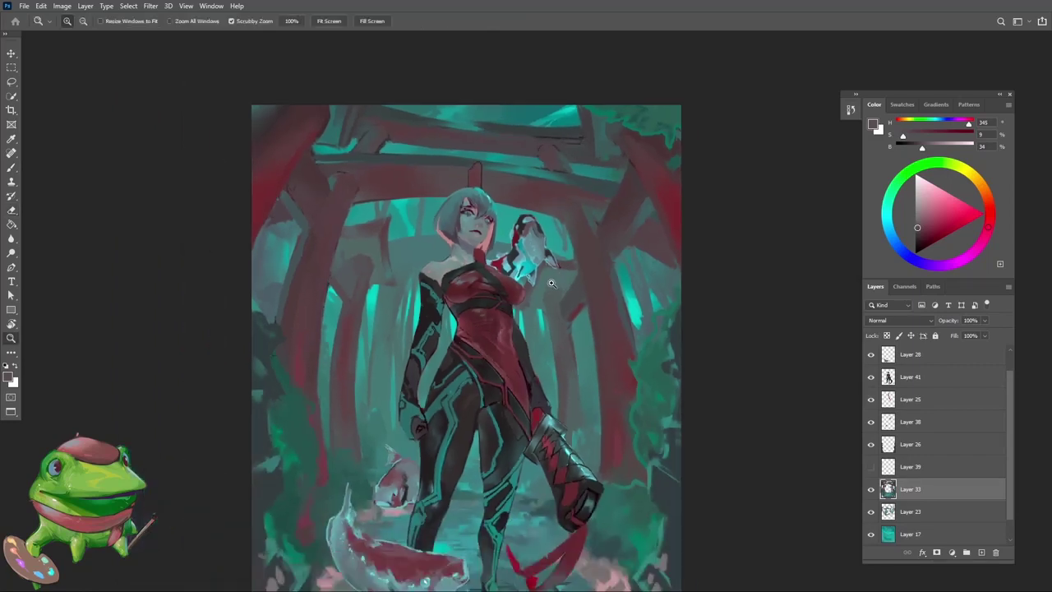
pyautogui.click(551, 282)
pyautogui.press('b')
pyautogui.press('e')
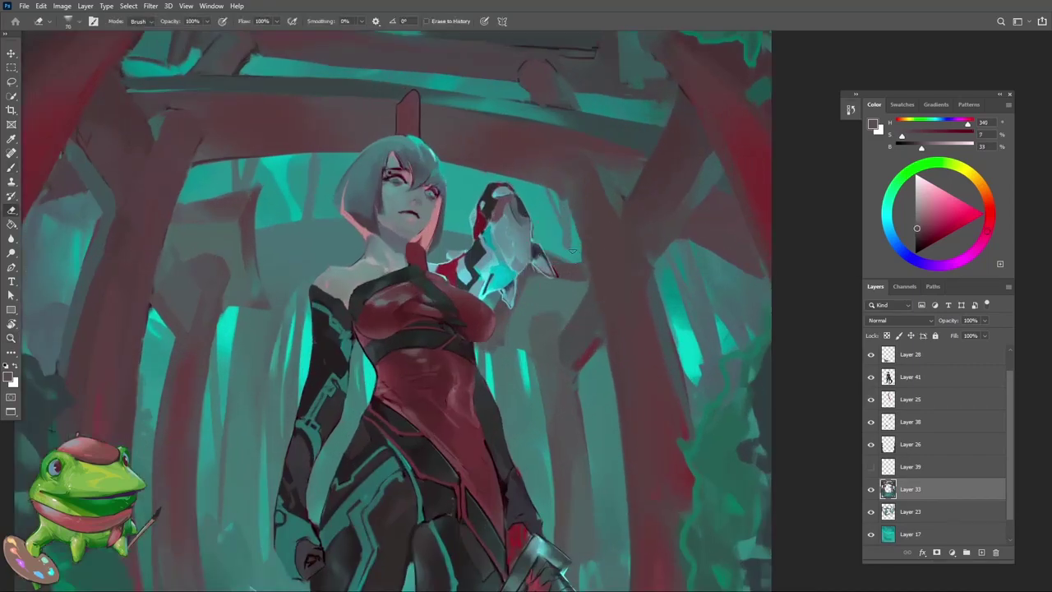
pyautogui.press('z')
pyautogui.moveTo(558, 243)
pyautogui.mouseDown()
pyautogui.moveTo(560, 279)
pyautogui.moveTo(571, 269)
pyautogui.moveTo(503, 353)
pyautogui.mouseUp()
pyautogui.press('b')
pyautogui.keyDown('alt'); pyautogui.click(536, 275); pyautogui.keyUp('alt')
# Flip the canvas horizontally and retouch the distant gate near the raised fish with a sampled dark grey
pyautogui.press('z')
pyautogui.hotkey('ctrl', 'shift', 'h')
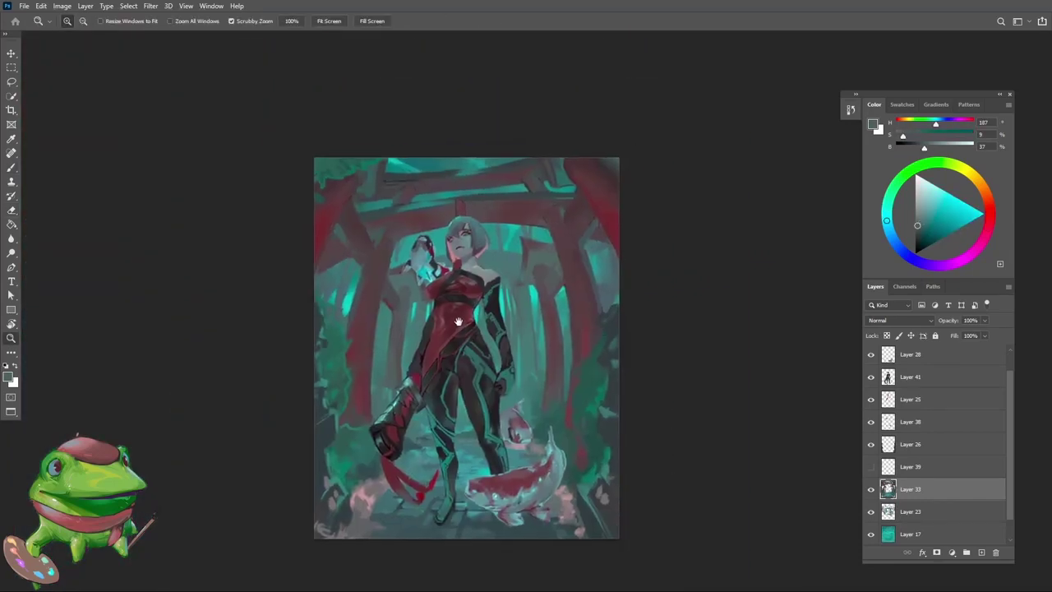
pyautogui.moveTo(481, 312); pyautogui.dragTo(502, 312)
pyautogui.press('b')
pyautogui.keyDown('alt'); pyautogui.click(403, 274); pyautogui.keyUp('alt')
pyautogui.press('z')
pyautogui.moveTo(403, 274); pyautogui.dragTo(423, 273)
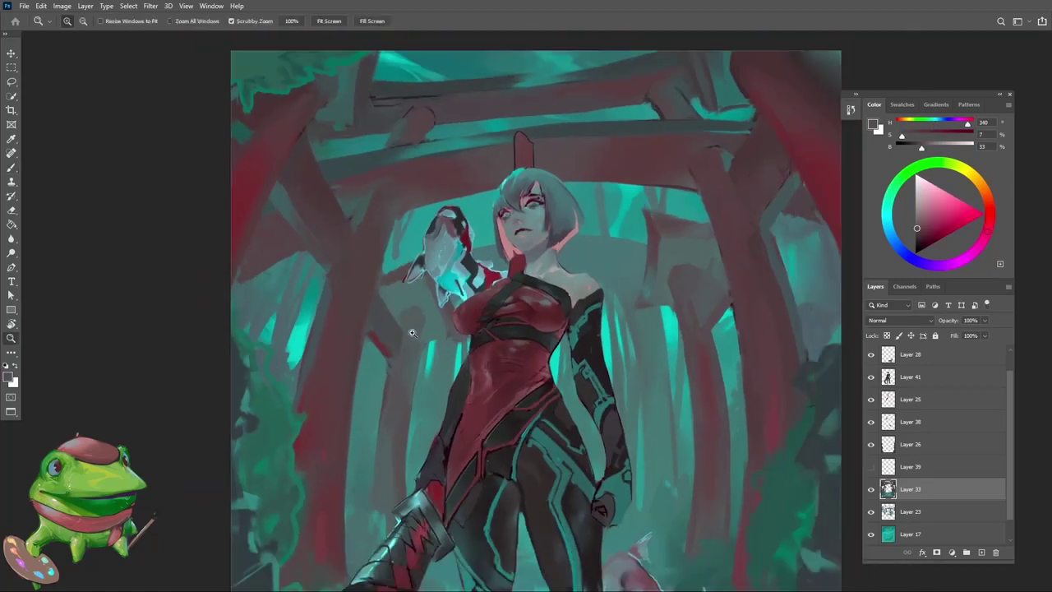
pyautogui.moveTo(412, 333)
pyautogui.mouseDown()
pyautogui.moveTo(426, 363)
pyautogui.moveTo(476, 385)
pyautogui.mouseUp()
# Paint the stone floor around the figure's front foot with sampled dark and mid teal-greys
pyautogui.press('v')
pyautogui.moveTo(458, 510)
pyautogui.mouseDown()
pyautogui.moveTo(474, 547)
pyautogui.moveTo(447, 516)
pyautogui.moveTo(438, 526)
pyautogui.mouseUp()
pyautogui.press('z')
pyautogui.press('b')
pyautogui.keyDown('alt'); pyautogui.click(415, 519); pyautogui.keyUp('alt')
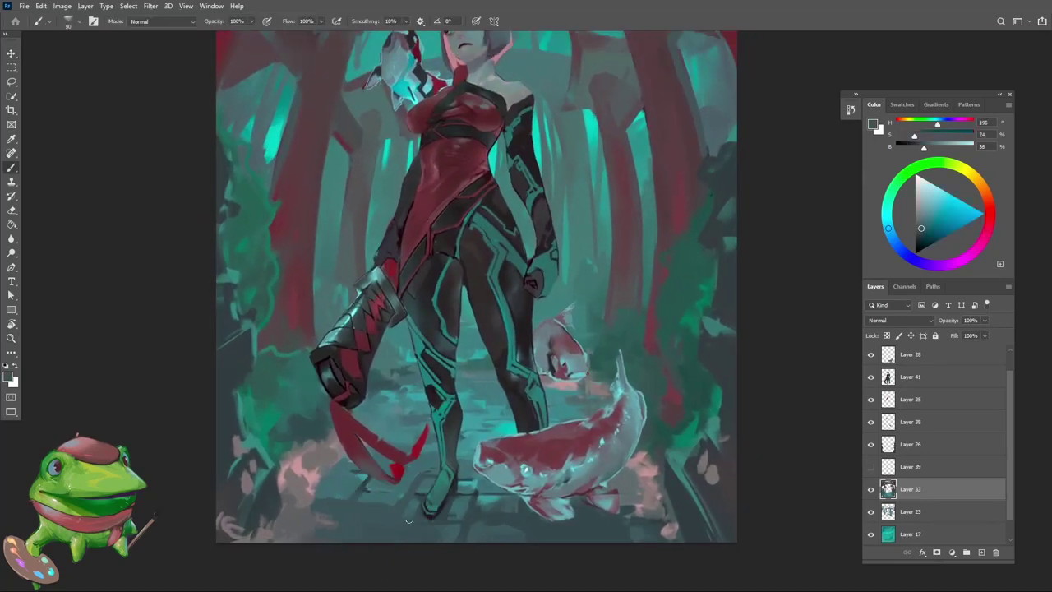
pyautogui.keyDown('alt'); pyautogui.click(391, 525); pyautogui.keyUp('alt')
pyautogui.scroll(-2, 391, 518)
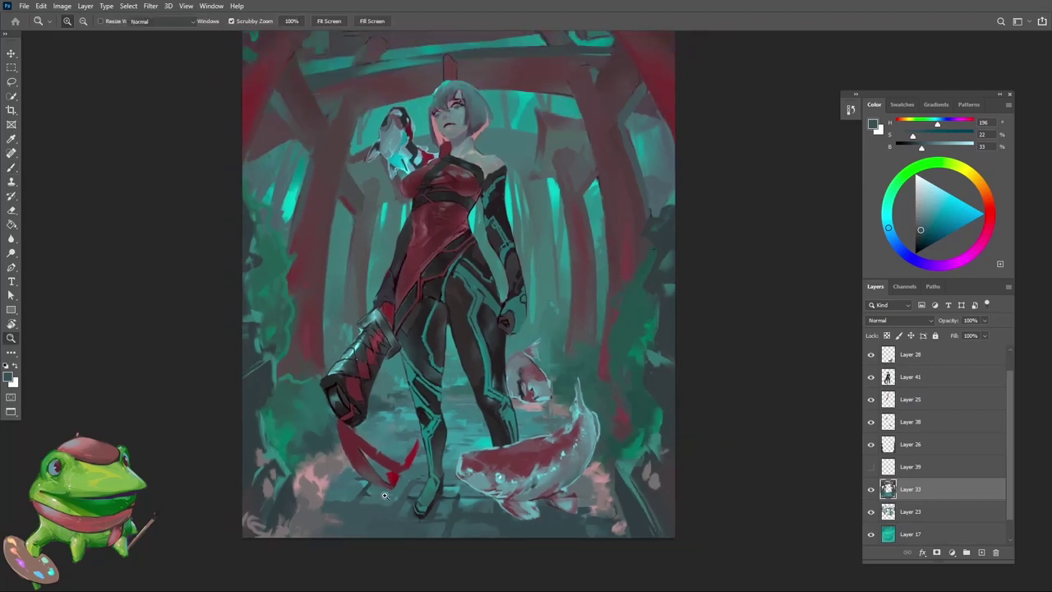
pyautogui.keyDown('alt'); pyautogui.click(388, 485); pyautogui.keyUp('alt')
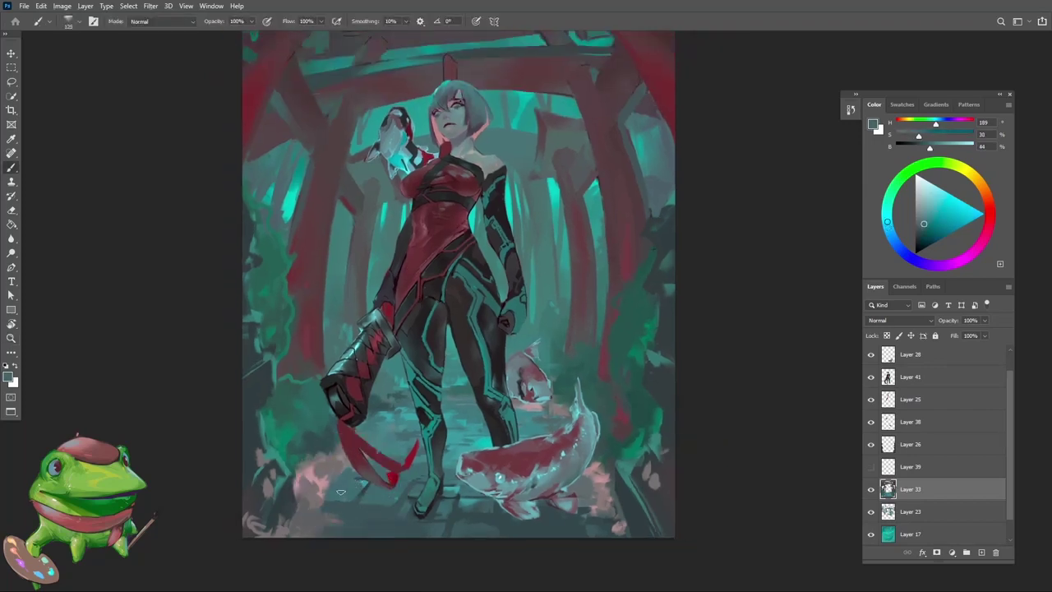
pyautogui.scroll(2, 357, 494)
pyautogui.keyDown('alt'); pyautogui.click(362, 501); pyautogui.keyUp('alt')
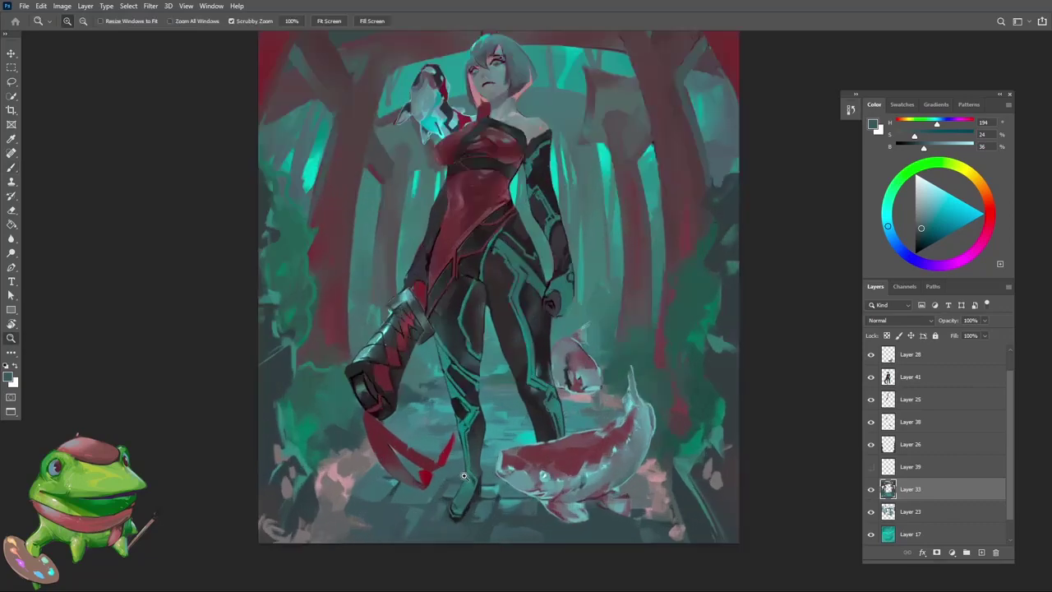
# Examine the repainted floor and front foot up close and against the whole composition
pyautogui.click(460, 503)
pyautogui.moveTo(457, 491); pyautogui.dragTo(467, 474)
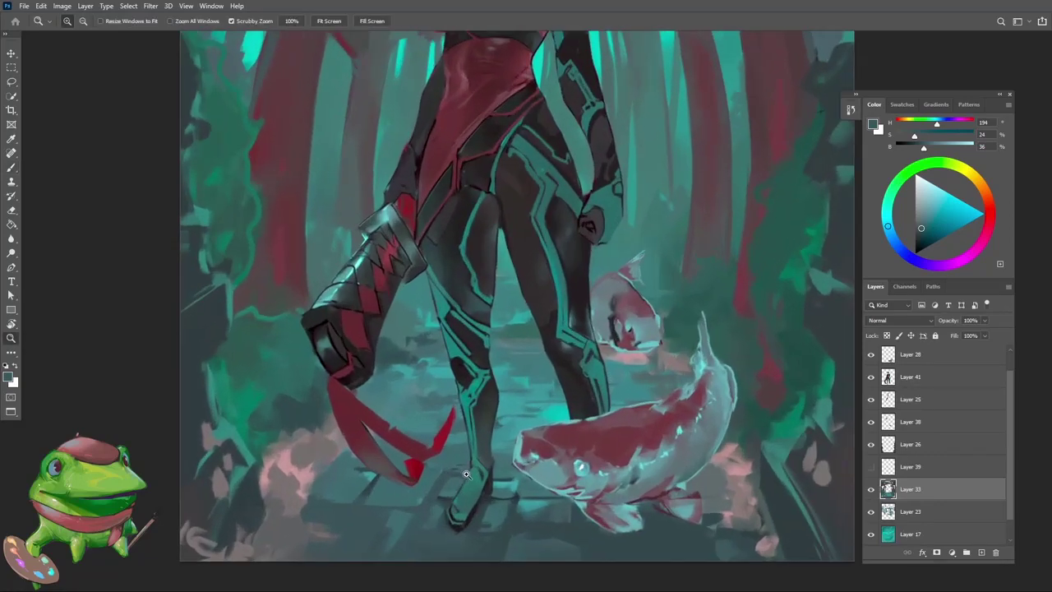
pyautogui.keyDown('alt'); pyautogui.click(467, 481); pyautogui.keyUp('alt')
pyautogui.keyDown('alt'); pyautogui.click(466, 475); pyautogui.keyUp('alt')
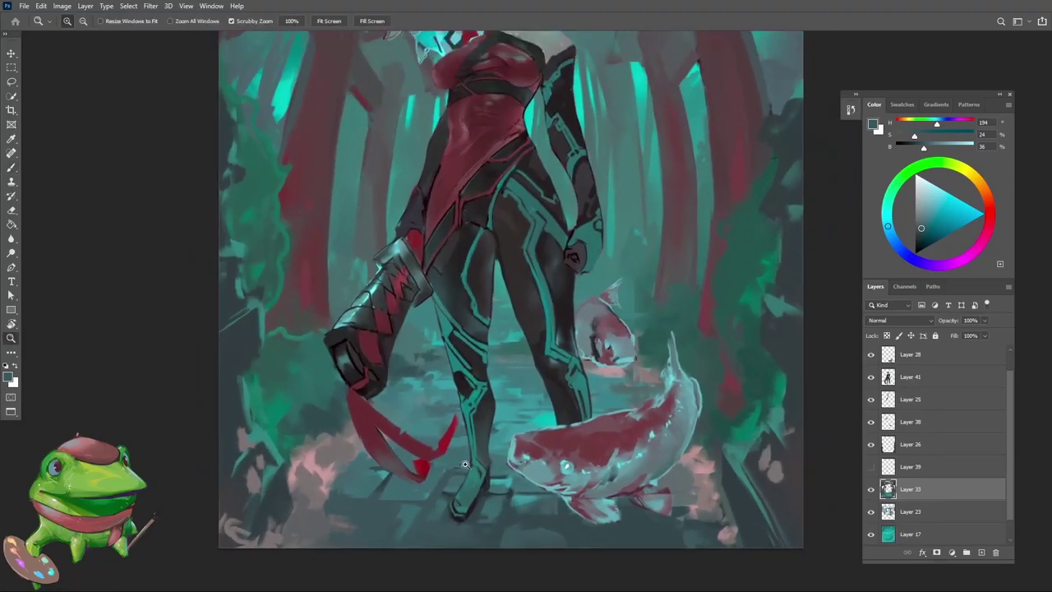
pyautogui.keyDown('alt'); pyautogui.click(470, 462); pyautogui.keyUp('alt')
pyautogui.keyDown('alt'); pyautogui.click(505, 477); pyautogui.keyUp('alt')
pyautogui.keyDown('alt'); pyautogui.click(474, 475); pyautogui.keyUp('alt')
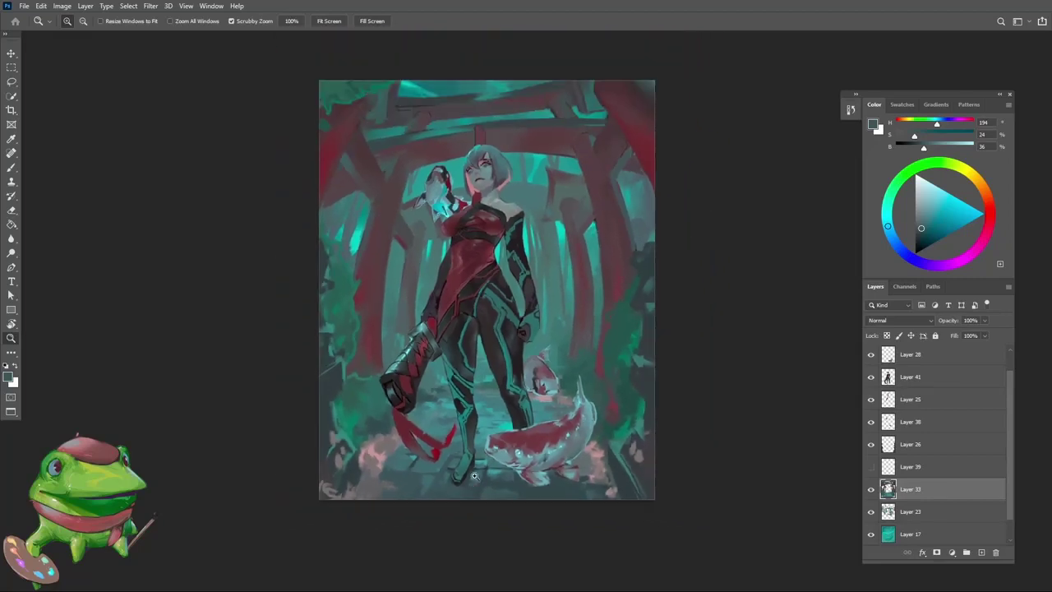
pyautogui.keyDown('alt'); pyautogui.click(481, 418); pyautogui.keyUp('alt')
pyautogui.moveTo(553, 378)
pyautogui.mouseDown()
pyautogui.moveTo(575, 376)
pyautogui.moveTo(574, 354)
pyautogui.moveTo(555, 510)
pyautogui.moveTo(532, 525)
pyautogui.moveTo(508, 503)
pyautogui.moveTo(488, 537)
pyautogui.moveTo(534, 517)
pyautogui.mouseUp()
# Select the figure's layer, Layer 41, and paint over the teal band across the front knee with sampled dark grey at 175 px
pyautogui.keyDown('ctrl'); pyautogui.click(484, 454); pyautogui.keyUp('ctrl')
pyautogui.moveTo(484, 453)
pyautogui.mouseDown()
pyautogui.moveTo(495, 441)
pyautogui.moveTo(486, 410)
pyautogui.moveTo(485, 423)
pyautogui.mouseUp()
pyautogui.press('b')
pyautogui.moveTo(435, 378); pyautogui.dragTo(446, 368)
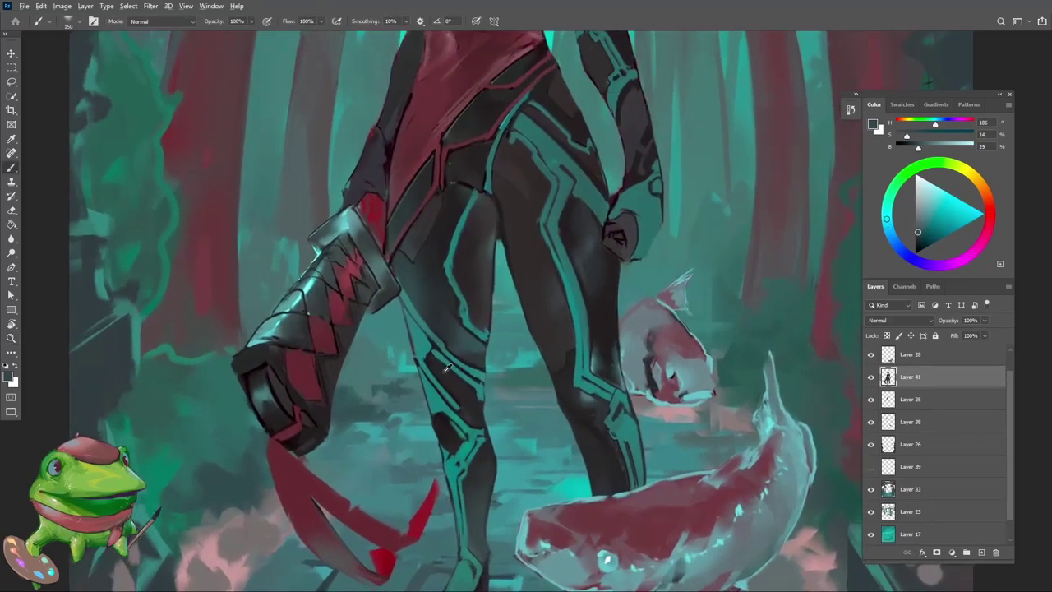
pyautogui.keyDown('alt'); pyautogui.click(448, 367); pyautogui.keyUp('alt')
pyautogui.press(']')
pyautogui.keyDown('alt'); pyautogui.click(468, 370); pyautogui.keyUp('alt')
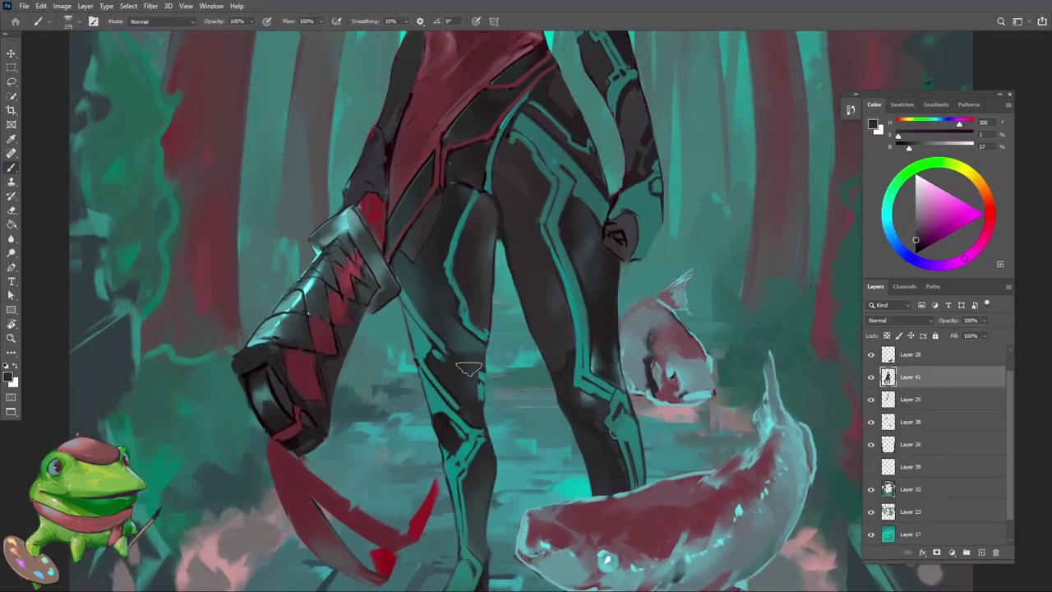
# Remove the leftover teal mark on the front knee's inner edge, flip the canvas horizontally and sample a near-black from the leg
pyautogui.press('z')
pyautogui.moveTo(482, 423); pyautogui.dragTo(460, 420)
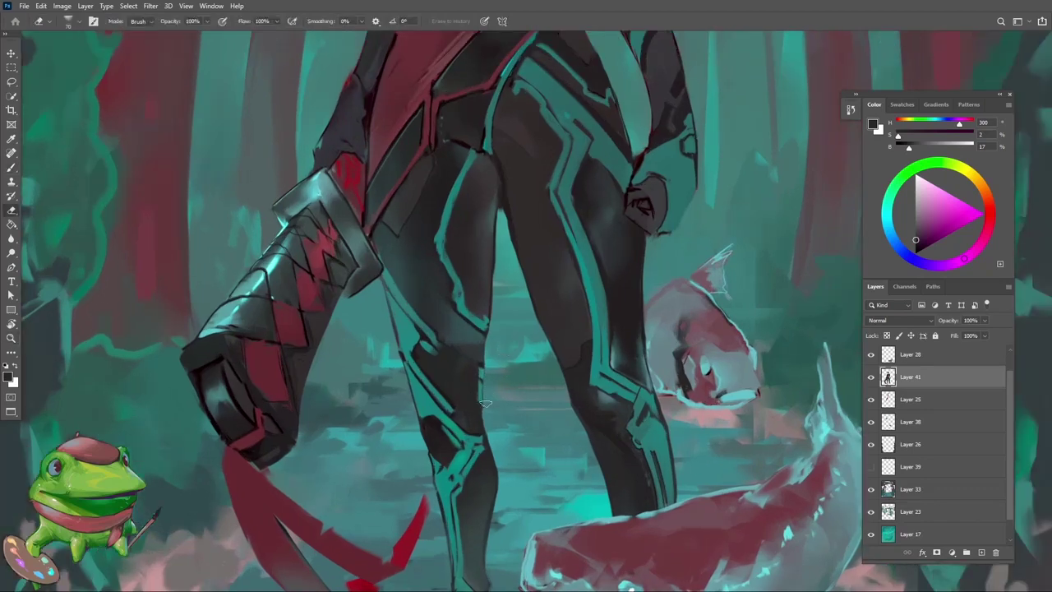
pyautogui.moveTo(575, 329); pyautogui.dragTo(526, 328)
pyautogui.moveTo(525, 287); pyautogui.dragTo(609, 289)
pyautogui.press('b')
pyautogui.keyDown('alt'); pyautogui.click(506, 374); pyautogui.keyUp('alt')
pyautogui.keyDown('alt'); pyautogui.click(479, 384); pyautogui.keyUp('alt')
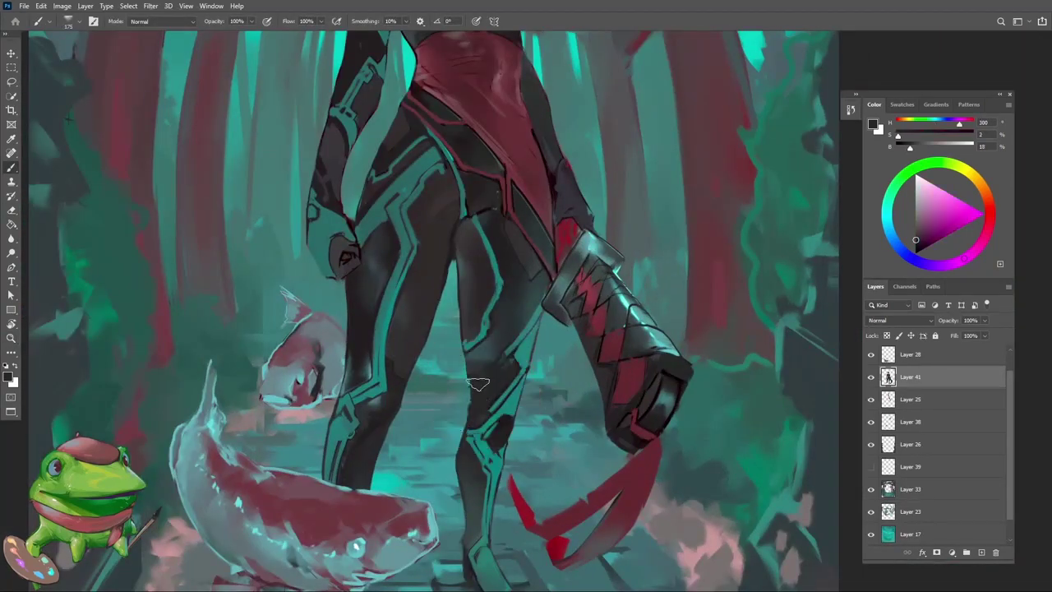
# Repaint the teal circuit lines on the front knee's outer side with sampled teals and a 40 px brush
pyautogui.scroll(-3, 479, 410)
pyautogui.press('z')
pyautogui.moveTo(480, 410)
pyautogui.mouseDown()
pyautogui.moveTo(443, 395)
pyautogui.moveTo(498, 362)
pyautogui.mouseUp()
pyautogui.press('b')
pyautogui.keyDown('alt'); pyautogui.click(489, 352); pyautogui.keyUp('alt')
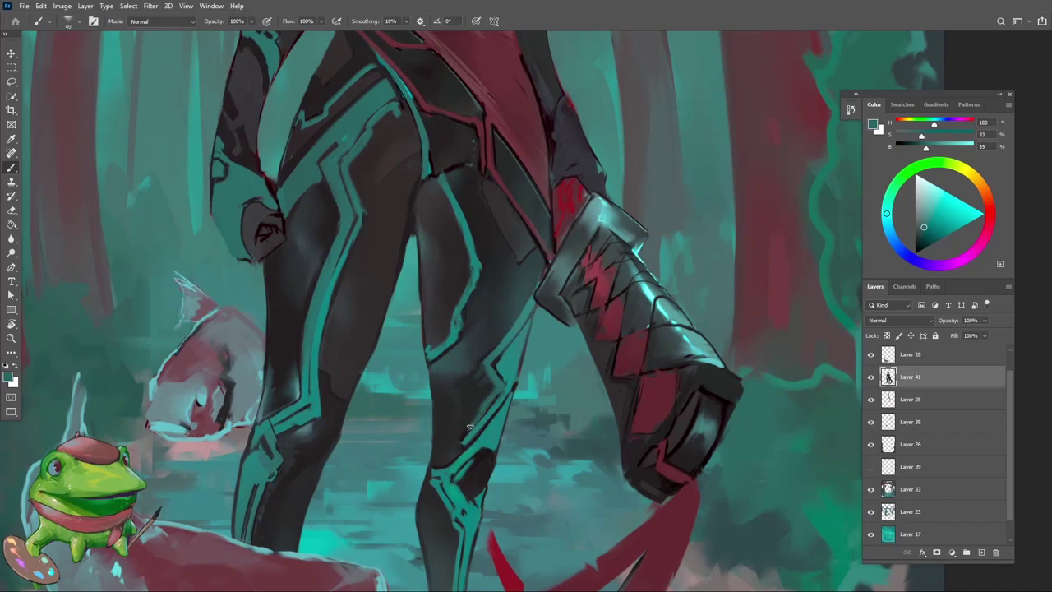
pyautogui.scroll(-3, 488, 397)
pyautogui.scroll(3, 494, 398)
pyautogui.keyDown('alt'); pyautogui.click(498, 399); pyautogui.keyUp('alt')
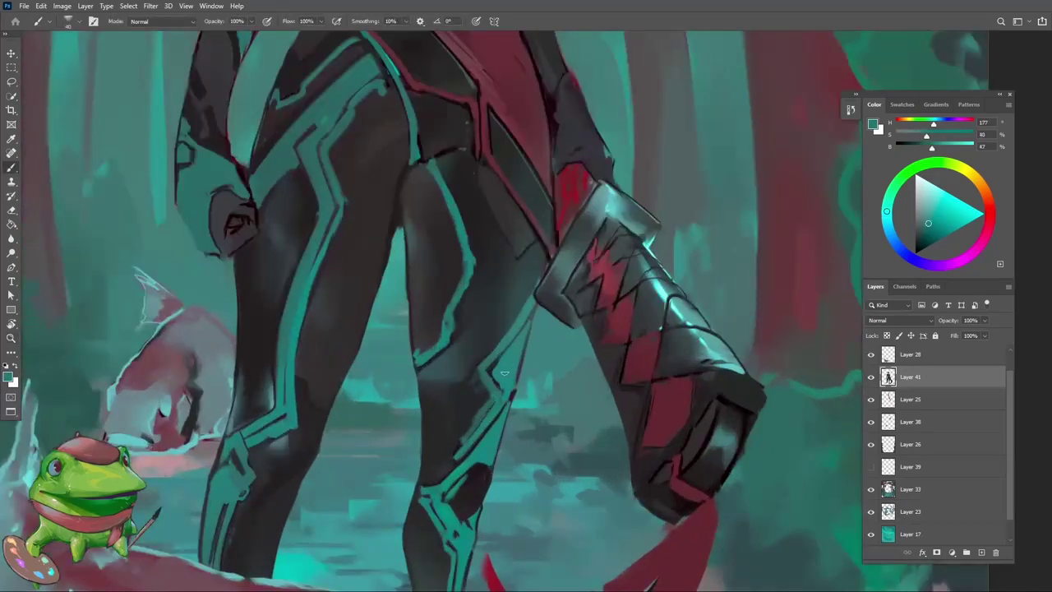
# Refine the angular teal stripes beside the front knee with brighter sampled teals
pyautogui.scroll(-3, 494, 371)
pyautogui.scroll(3, 502, 386)
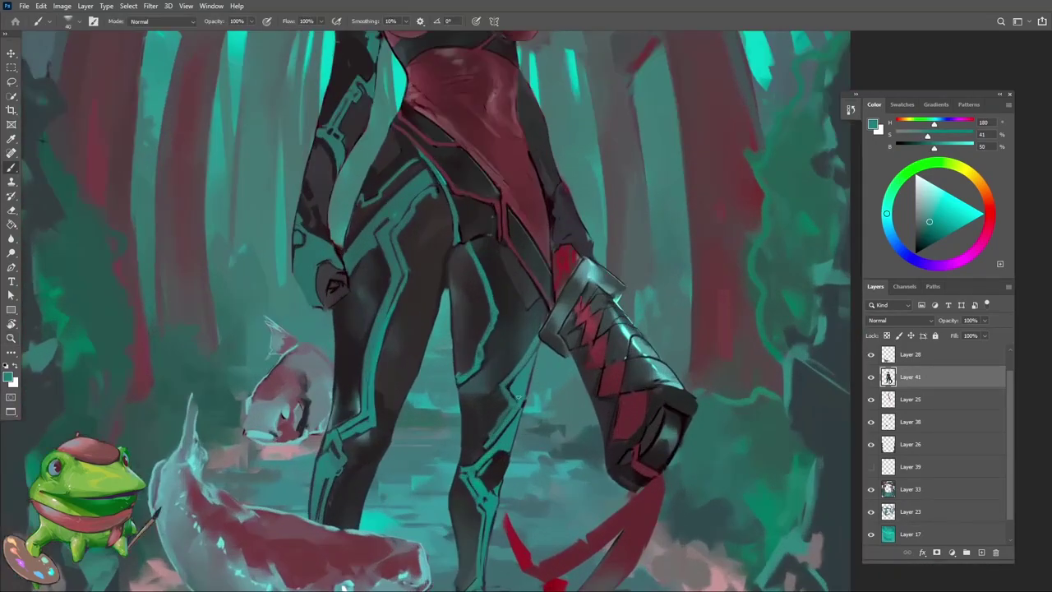
pyautogui.keyDown('alt'); pyautogui.click(513, 392); pyautogui.keyUp('alt')
pyautogui.keyDown('alt'); pyautogui.click(491, 436); pyautogui.keyUp('alt')
pyautogui.press('r')
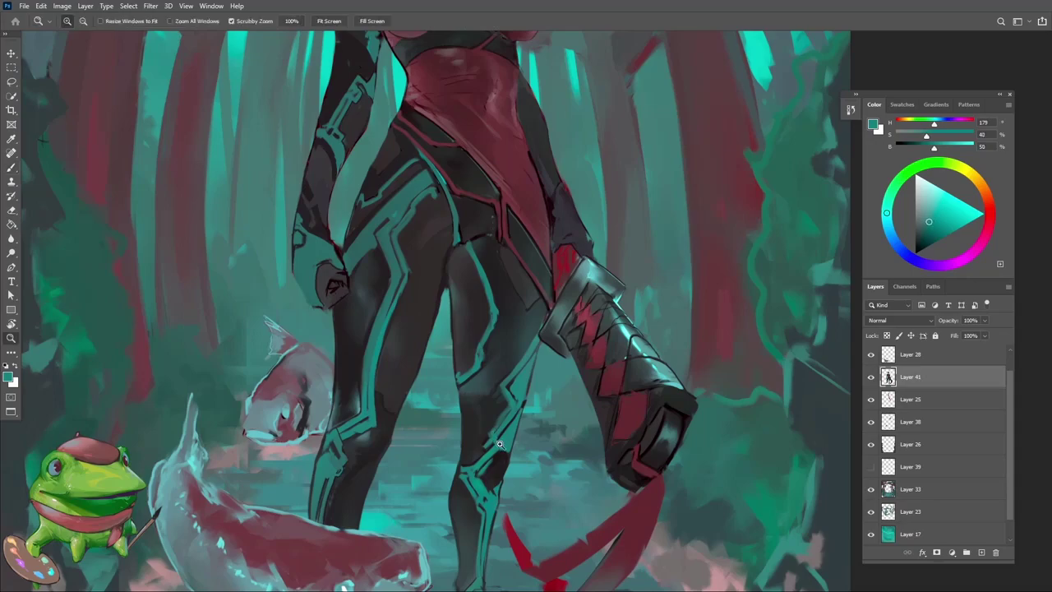
pyautogui.scroll(-3, 494, 436)
pyautogui.moveTo(576, 436); pyautogui.dragTo(604, 347)
pyautogui.press('Escape')
pyautogui.scroll(5, 509, 427)
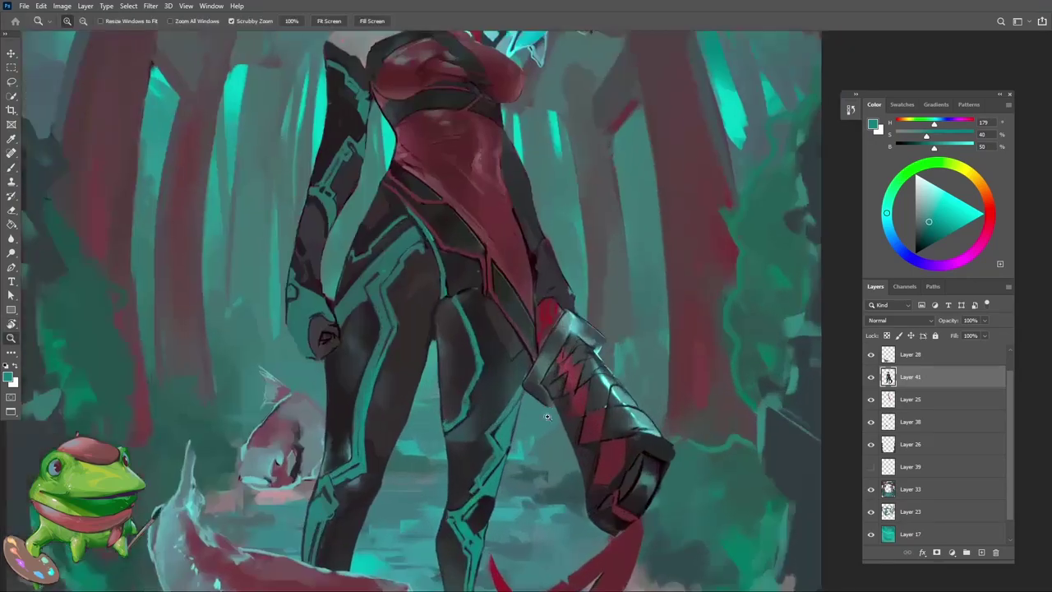
# Shape the upper end of the teal knee panel with sampled near-black tones and a fine brush
pyautogui.press('b')
pyautogui.scroll(-1, 510, 428)
pyautogui.keyDown('alt'); pyautogui.click(510, 427); pyautogui.keyUp('alt')
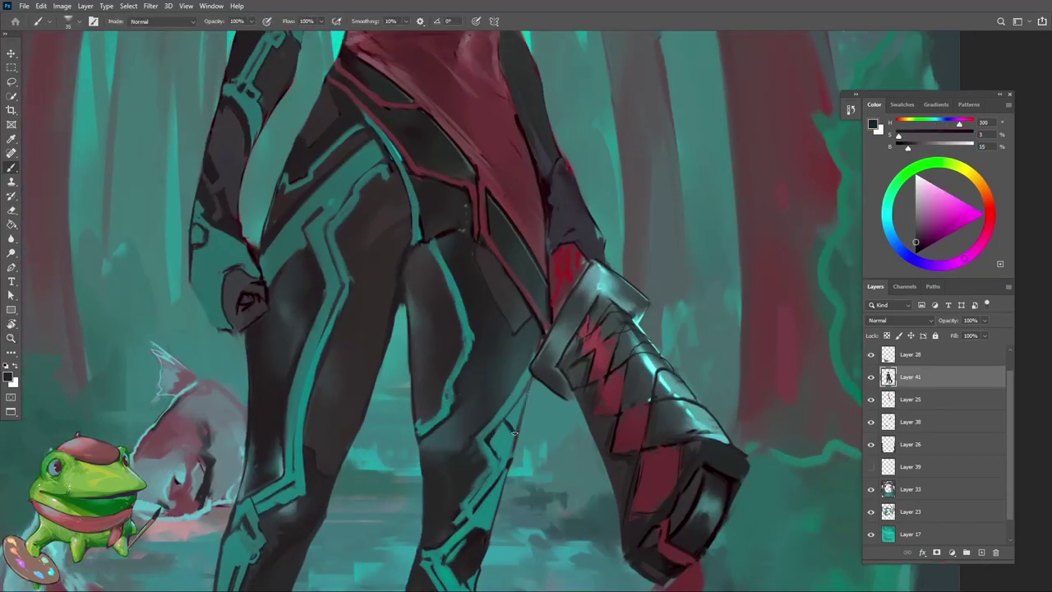
pyautogui.keyDown('alt'); pyautogui.click(512, 432); pyautogui.keyUp('alt')
pyautogui.keyDown('alt'); pyautogui.click(517, 421); pyautogui.keyUp('alt')
pyautogui.keyDown('alt'); pyautogui.click(510, 425); pyautogui.keyUp('alt')
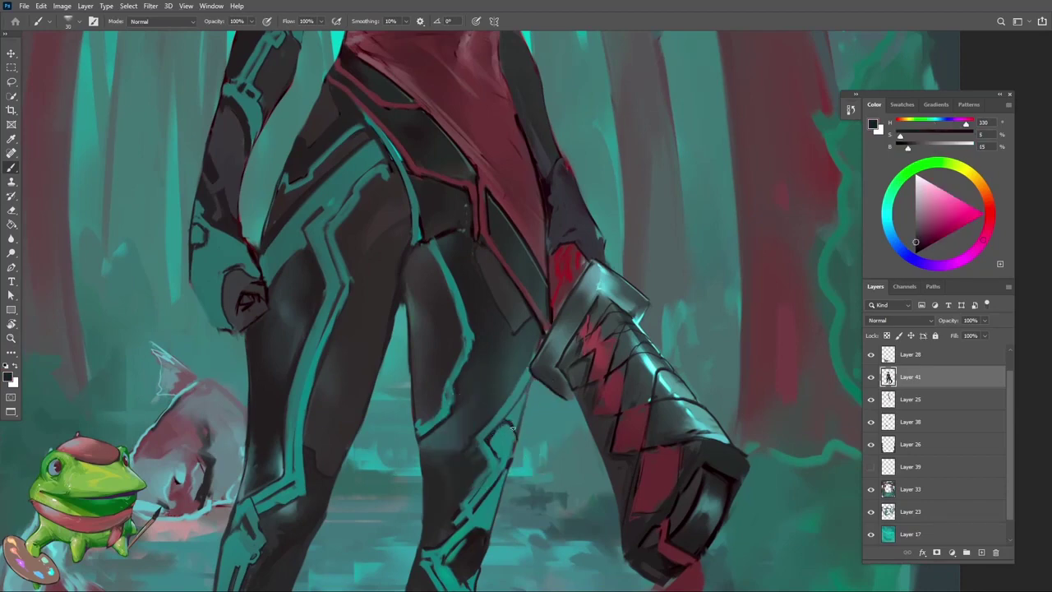
# Sample a softer teal and rework the stripe joining the outer thigh to the knee panel
pyautogui.scroll(-6, 514, 411)
pyautogui.scroll(6, 534, 423)
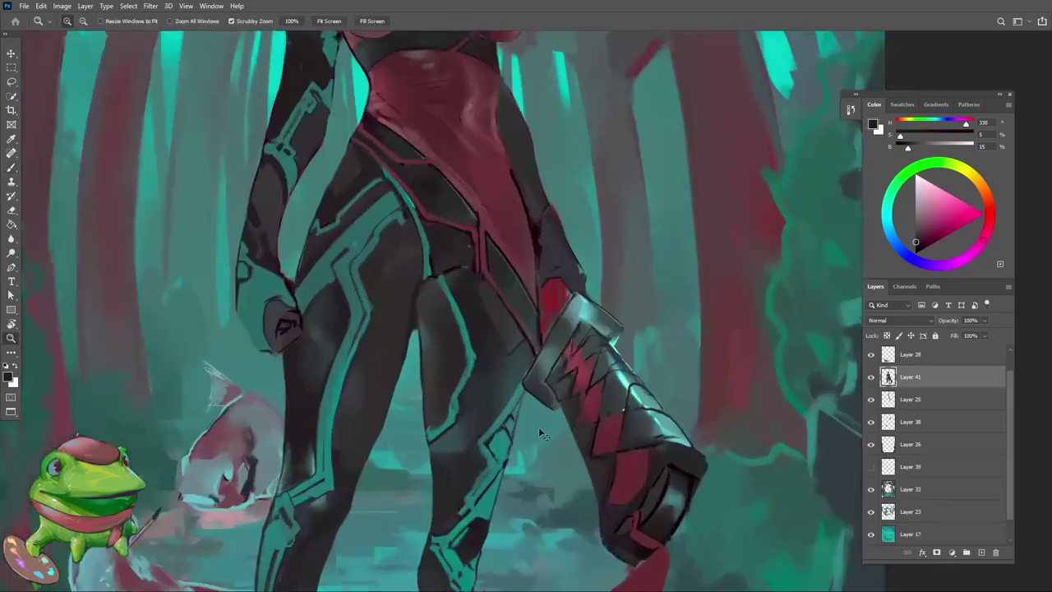
pyautogui.keyDown('alt'); pyautogui.click(517, 422); pyautogui.keyUp('alt')
pyautogui.keyDown('alt'); pyautogui.click(505, 405); pyautogui.keyUp('alt')
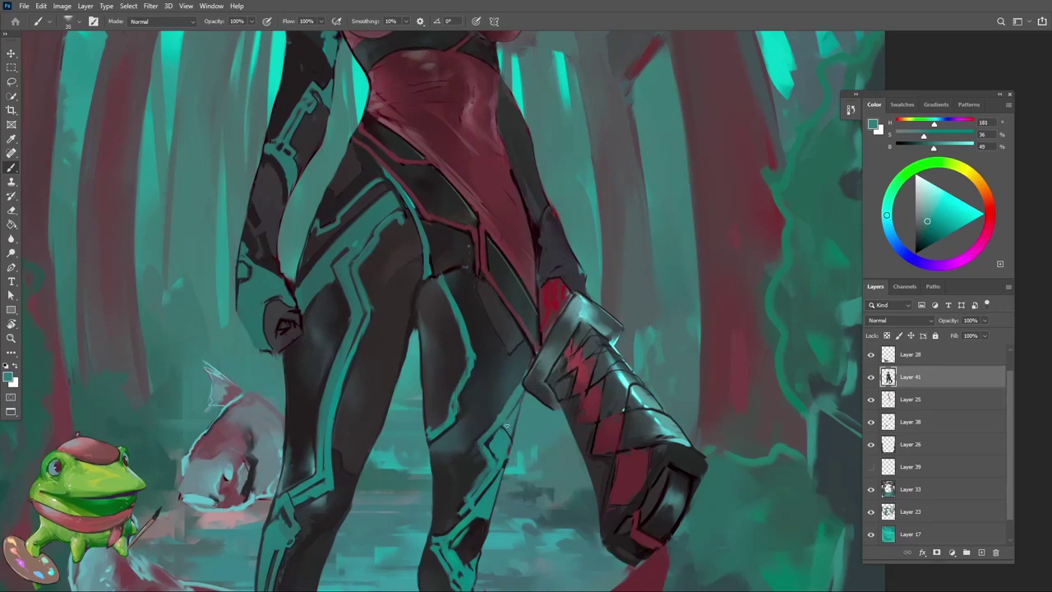
pyautogui.keyDown('alt'); pyautogui.click(494, 433); pyautogui.keyUp('alt')
pyautogui.press('z')
pyautogui.scroll(-6, 526, 423)
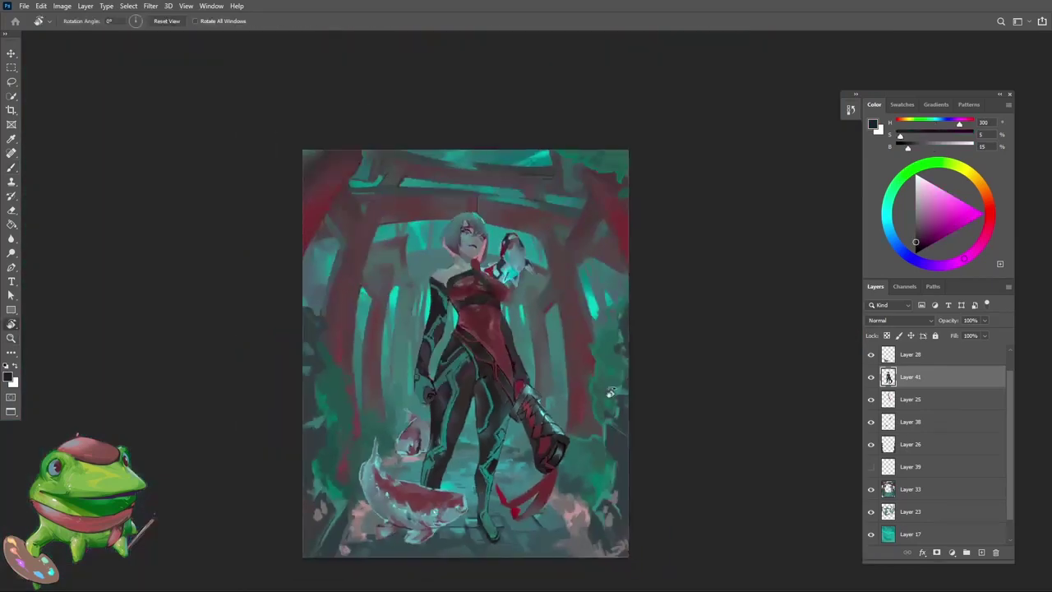
# Define the narrow teal line above the knee panel with sampled mid and dark teals
pyautogui.scroll(6, 544, 412)
pyautogui.press('b')
pyautogui.keyDown('alt'); pyautogui.click(481, 409); pyautogui.keyUp('alt')
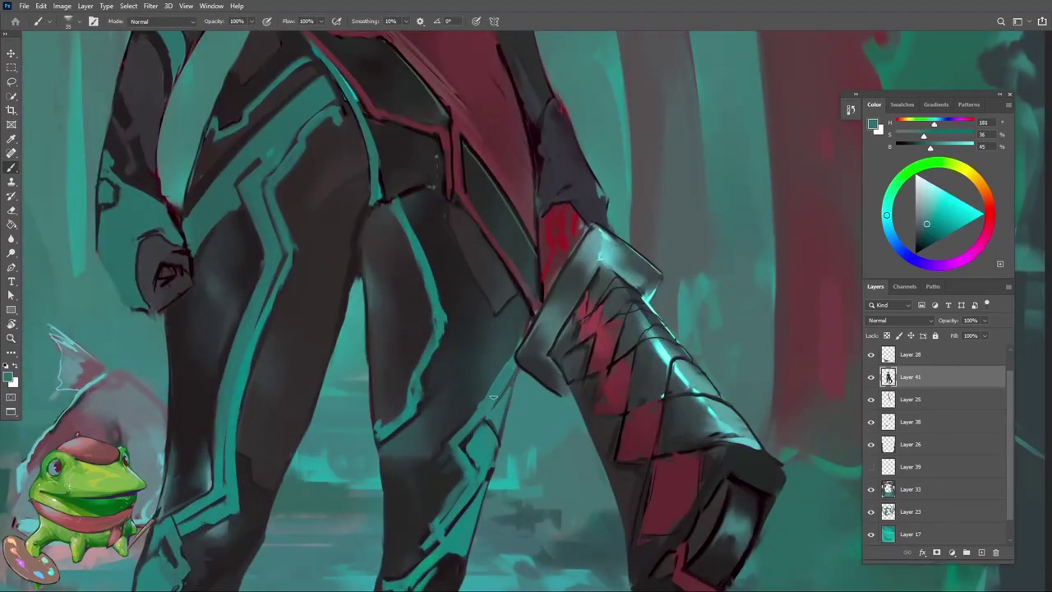
pyautogui.keyDown('alt'); pyautogui.click(497, 407); pyautogui.keyUp('alt')
pyautogui.press('z')
pyautogui.scroll(-6, 474, 448)
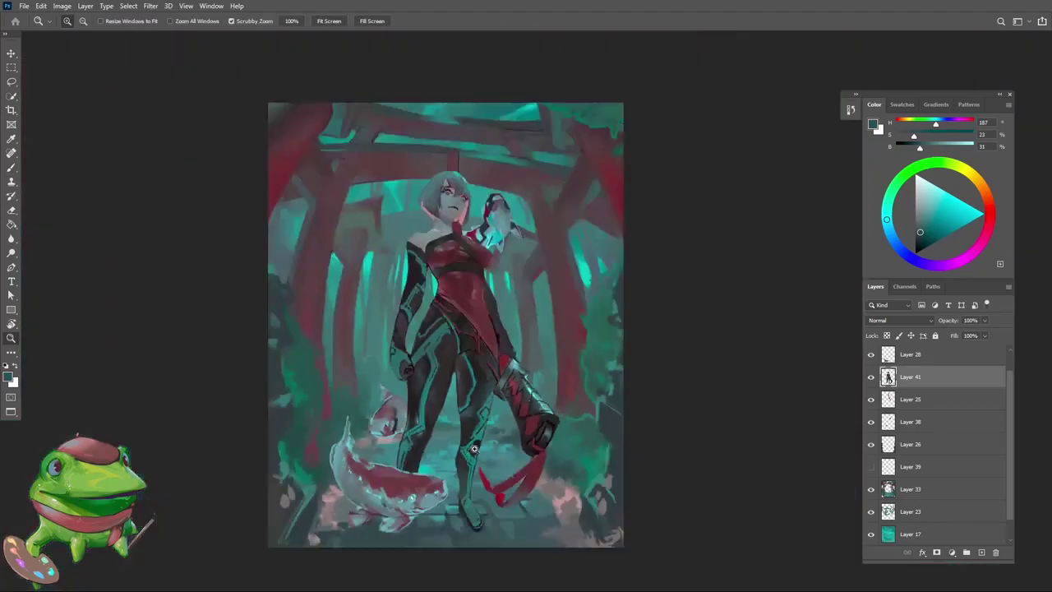
# Touch up the teal stripe below the front knee panel with a sampled bright teal
pyautogui.scroll(-2, 473, 374)
pyautogui.scroll(5, 476, 359)
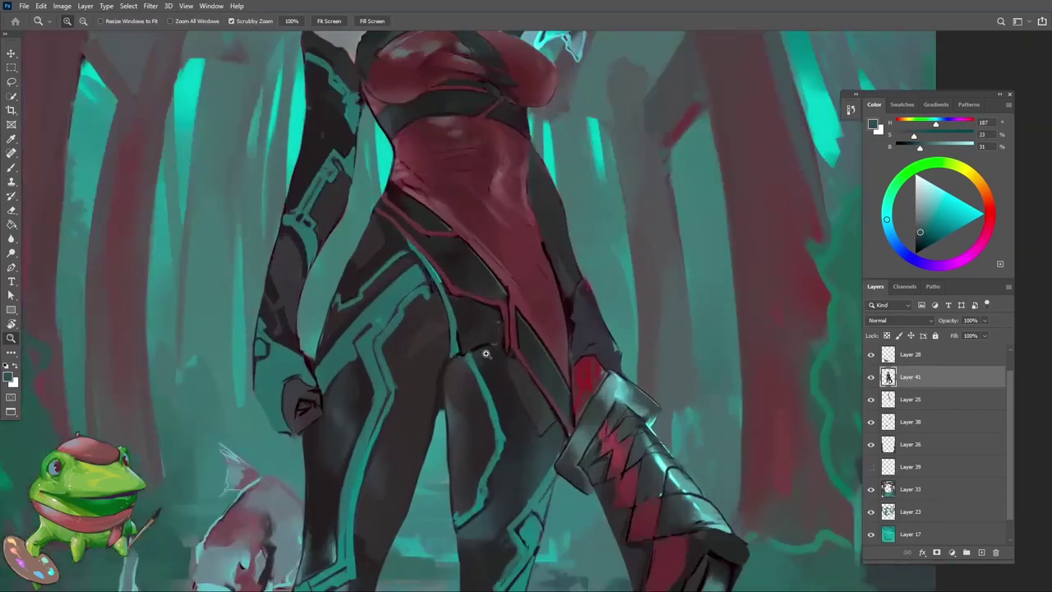
pyautogui.scroll(-2, 468, 407)
pyautogui.scroll(1, 505, 486)
pyautogui.scroll(-2, 480, 523)
pyautogui.scroll(6, 477, 427)
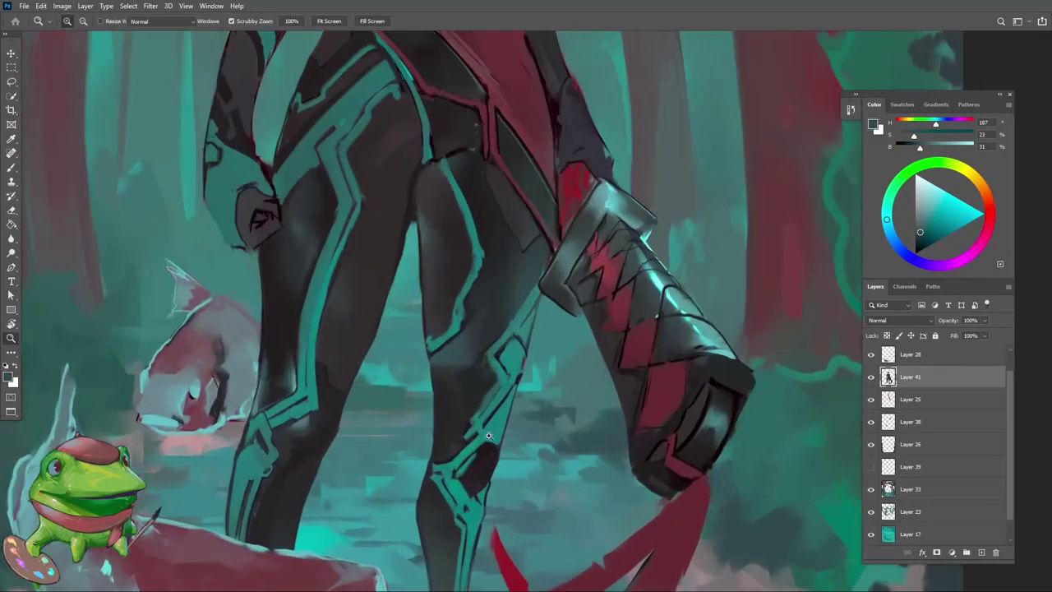
pyautogui.press('b')
pyautogui.keyDown('alt'); pyautogui.click(477, 428); pyautogui.keyUp('alt')
# Flip the canvas horizontally and check the front leg's circuit pattern in the mirrored composition
pyautogui.press('z')
pyautogui.scroll(-6, 403, 403)
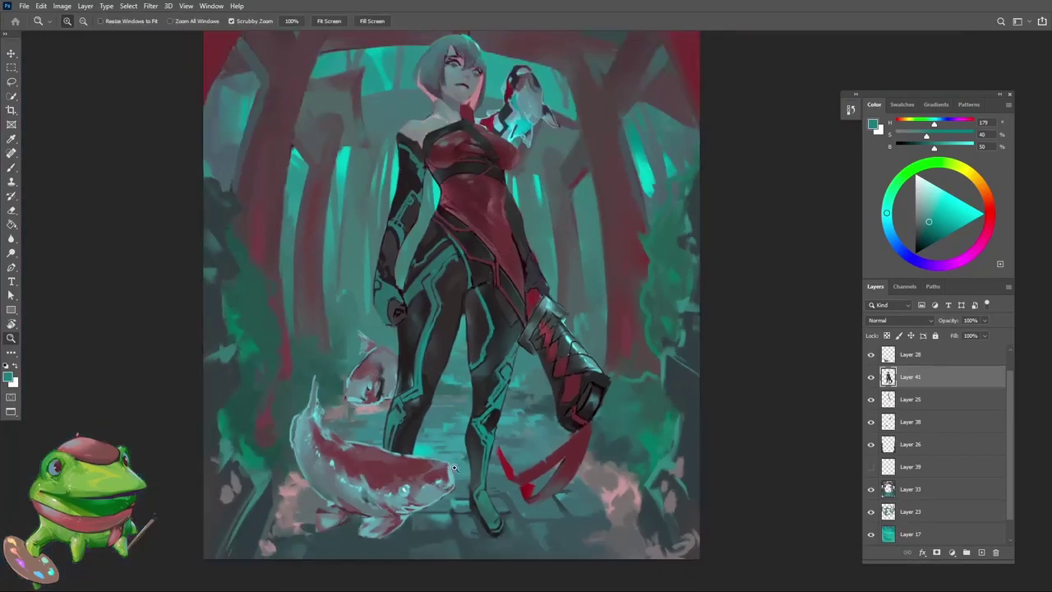
pyautogui.press('h')
pyautogui.scroll(6, 398, 402)
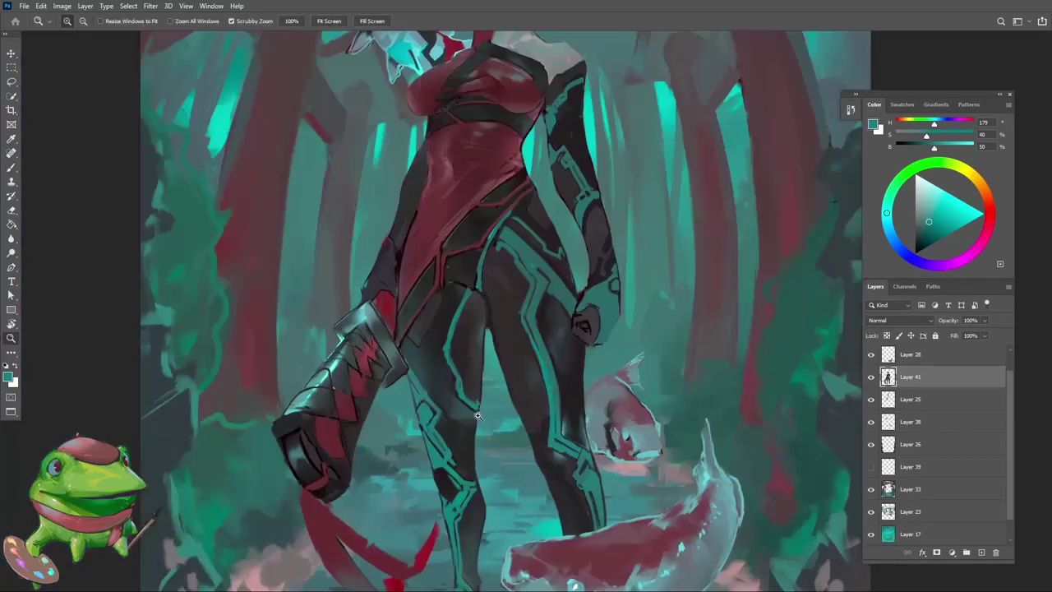
# Refine the edges of the teal stripe on the outer thigh below the weapon with sampled dark and teal tones
pyautogui.press('b')
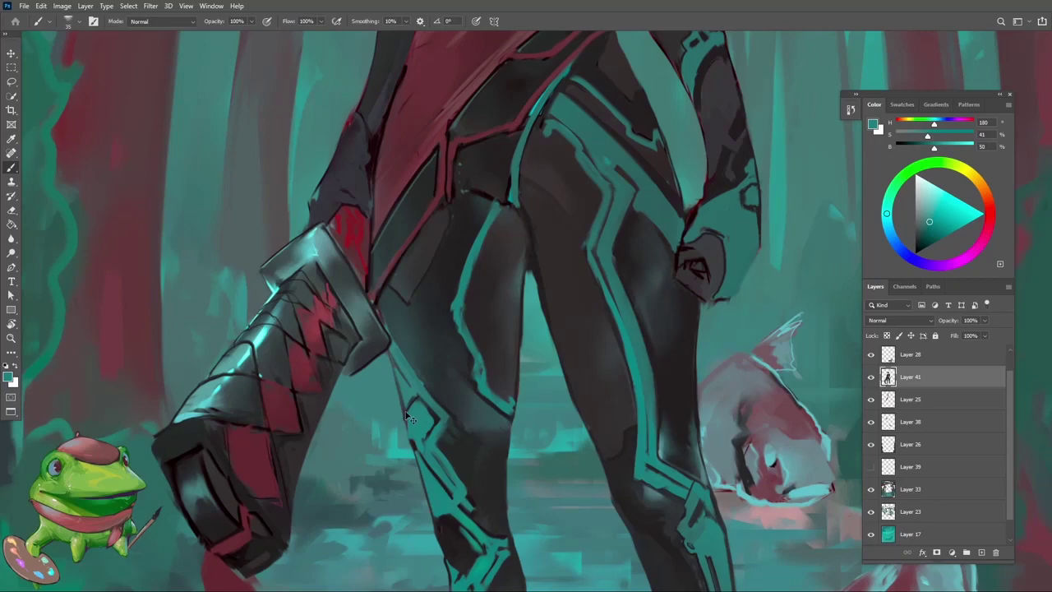
pyautogui.keyDown('alt'); pyautogui.click(410, 431); pyautogui.keyUp('alt')
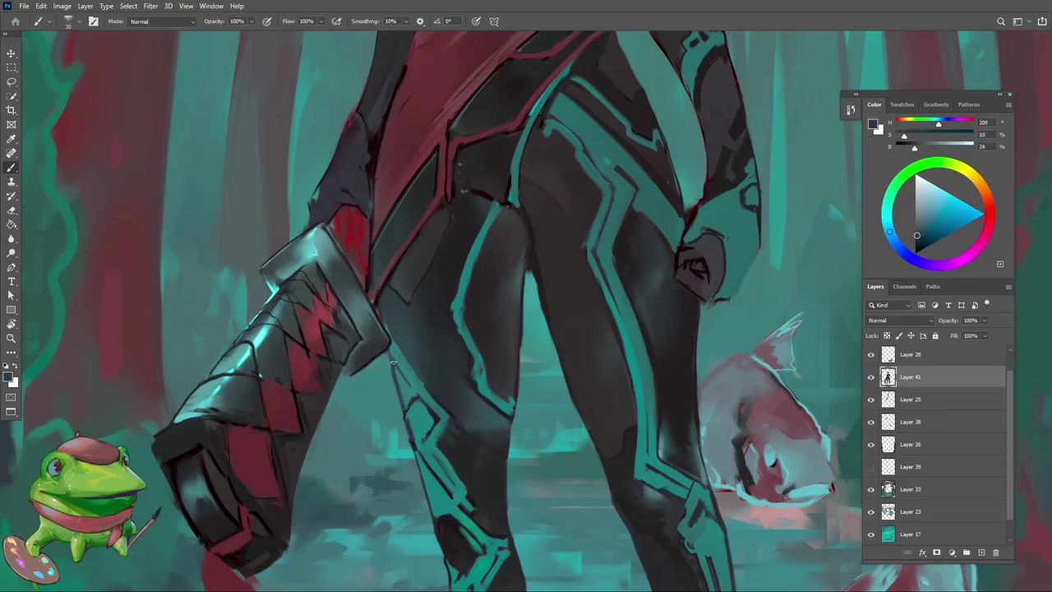
pyautogui.press('z')
pyautogui.scroll(-2, 395, 370)
pyautogui.scroll(3, 395, 370)
pyautogui.press('b')
pyautogui.keyDown('alt'); pyautogui.click(446, 434); pyautogui.keyUp('alt')
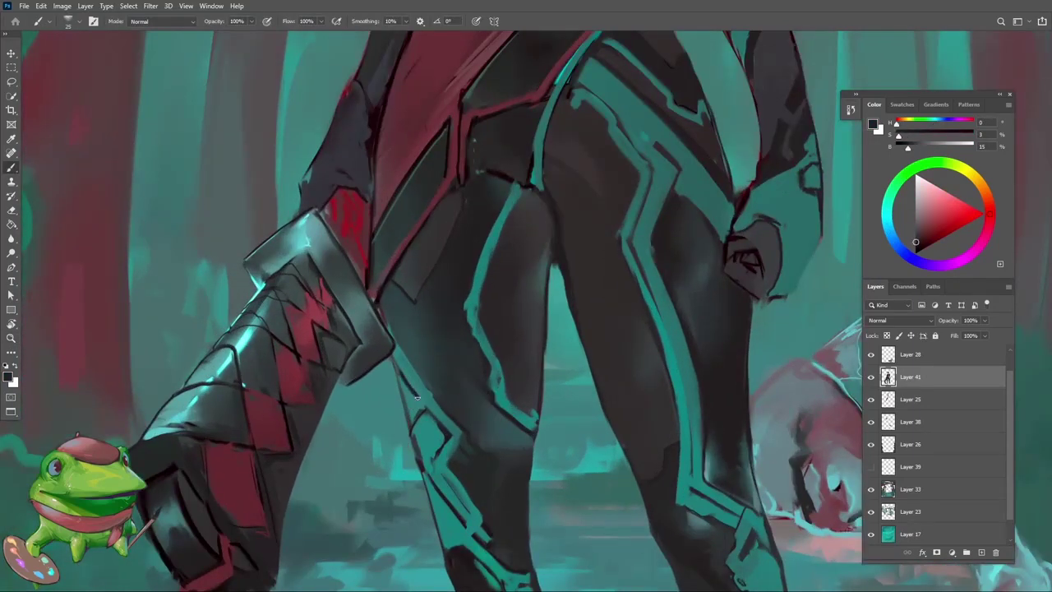
pyautogui.keyDown('alt'); pyautogui.click(419, 398); pyautogui.keyUp('alt')
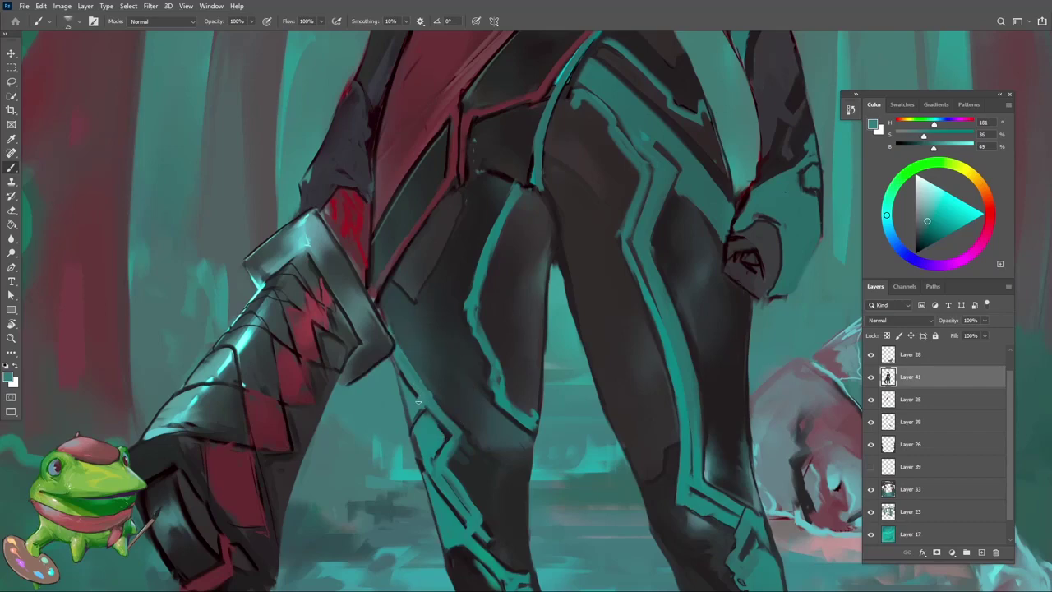
# Reshape the angular teal marking above the front knee by cutting into it with sampled dark suit tones
pyautogui.press('z')
pyautogui.scroll(-5, 444, 435)
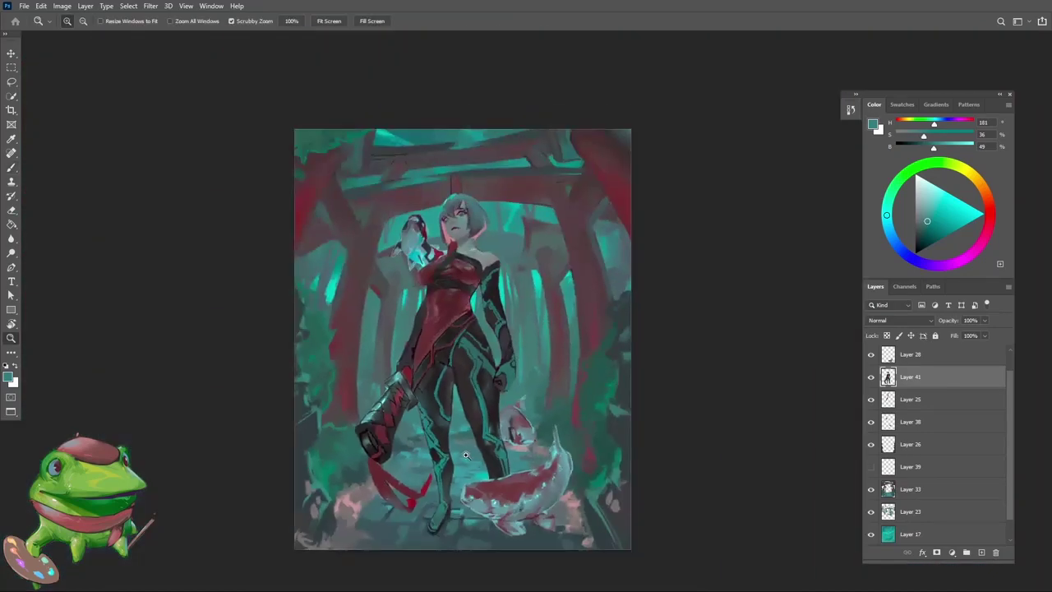
pyautogui.scroll(1, 466, 449)
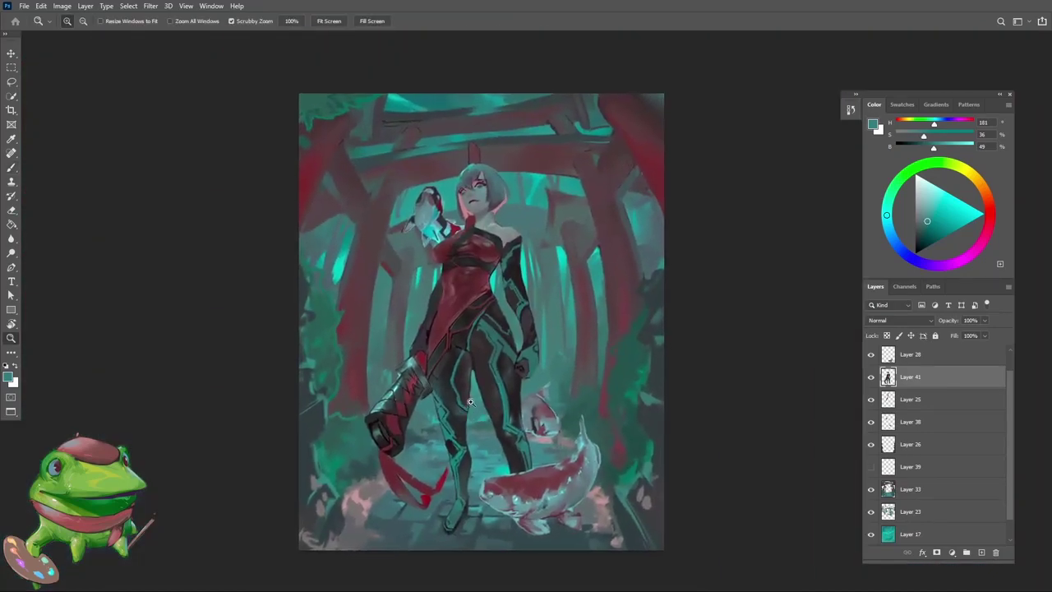
pyautogui.scroll(3, 473, 406)
pyautogui.scroll(3, 475, 402)
pyautogui.press('b')
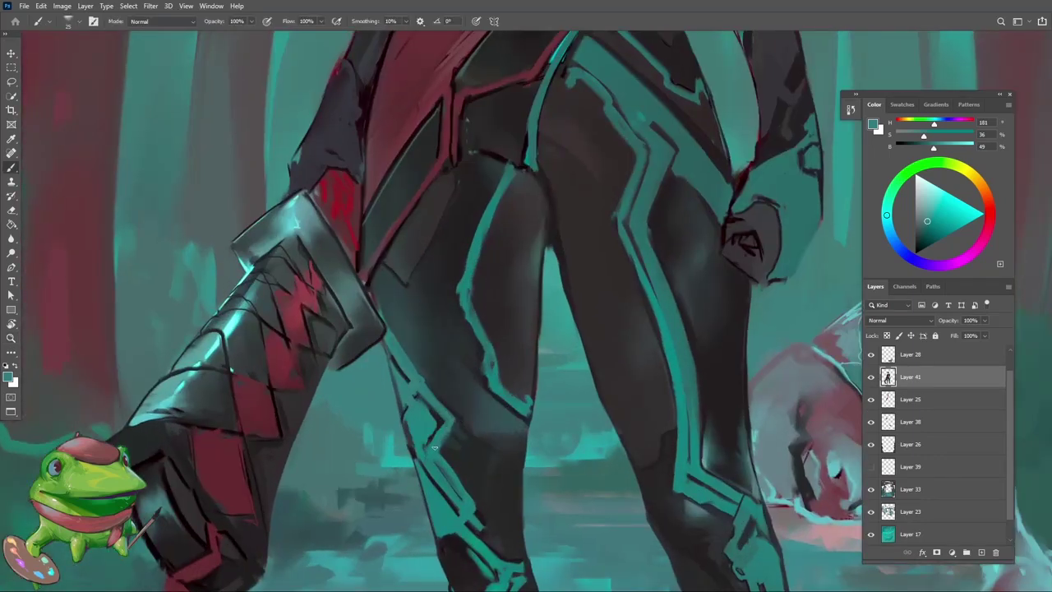
pyautogui.keyDown('alt'); pyautogui.click(463, 471); pyautogui.keyUp('alt')
pyautogui.scroll(-1, 461, 466)
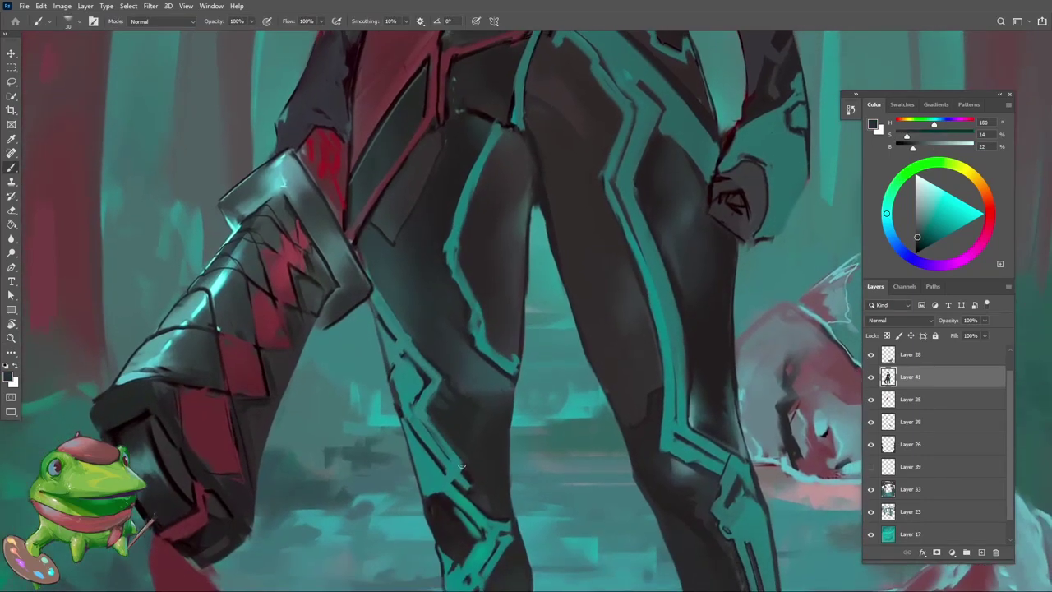
pyautogui.keyDown('alt'); pyautogui.click(429, 425); pyautogui.keyUp('alt')
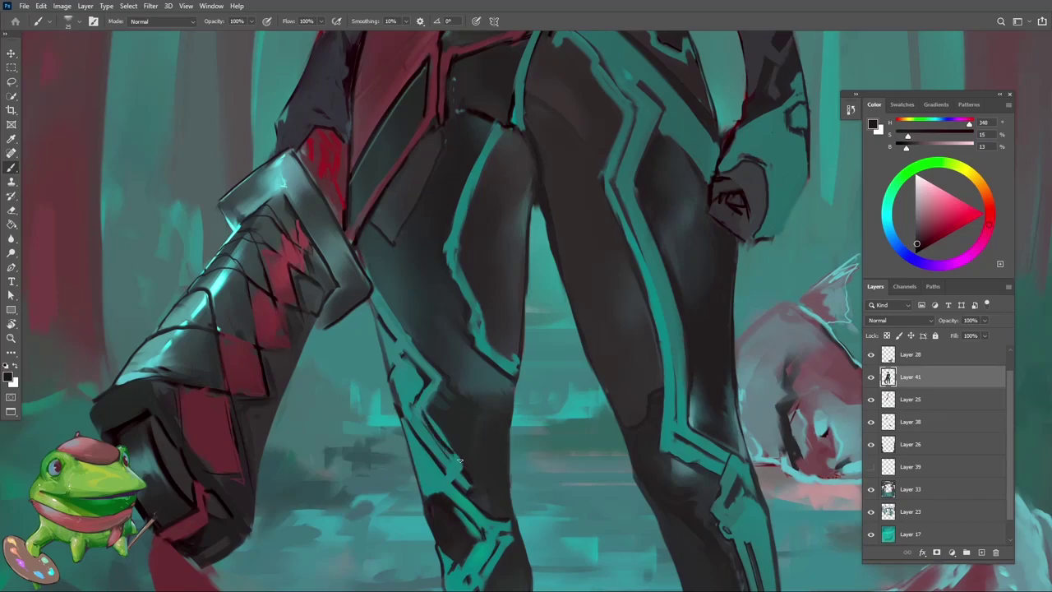
pyautogui.scroll(2, 450, 448)
pyautogui.keyDown('alt'); pyautogui.click(447, 427); pyautogui.keyUp('alt')
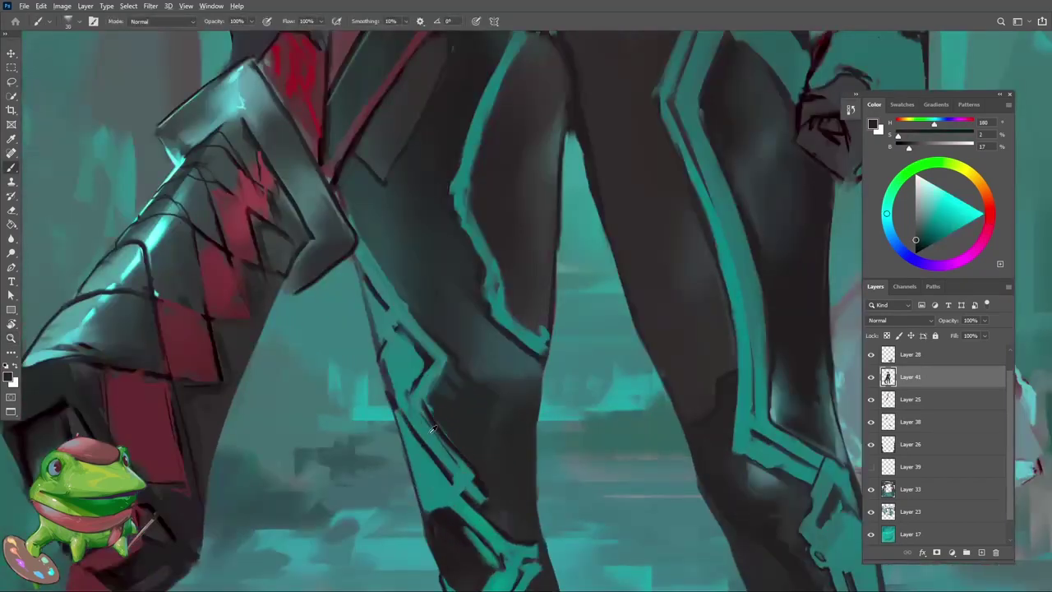
pyautogui.keyDown('alt'); pyautogui.click(432, 427); pyautogui.keyUp('alt')
# Cover most of the curved teal line on the front thigh with sampled dark greys from the suit
pyautogui.press('z')
pyautogui.keyDown('alt'); pyautogui.click(457, 485); pyautogui.keyUp('alt')
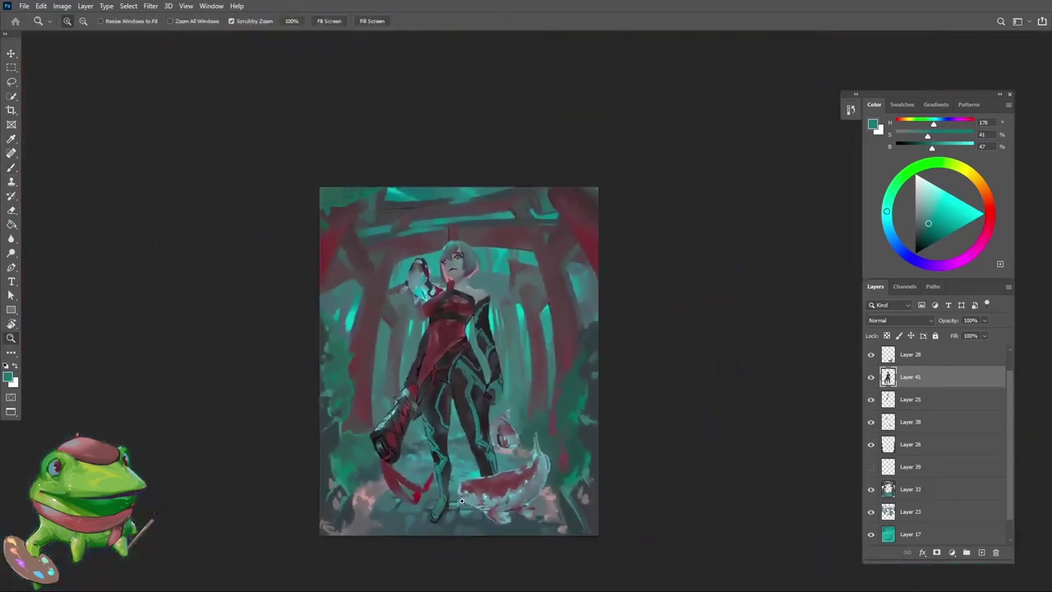
pyautogui.keyDown('alt'); pyautogui.click(466, 475); pyautogui.keyUp('alt')
pyautogui.moveTo(460, 469); pyautogui.dragTo(460, 468)
pyautogui.press('b')
pyautogui.keyDown('alt'); pyautogui.click(444, 332); pyautogui.keyUp('alt')
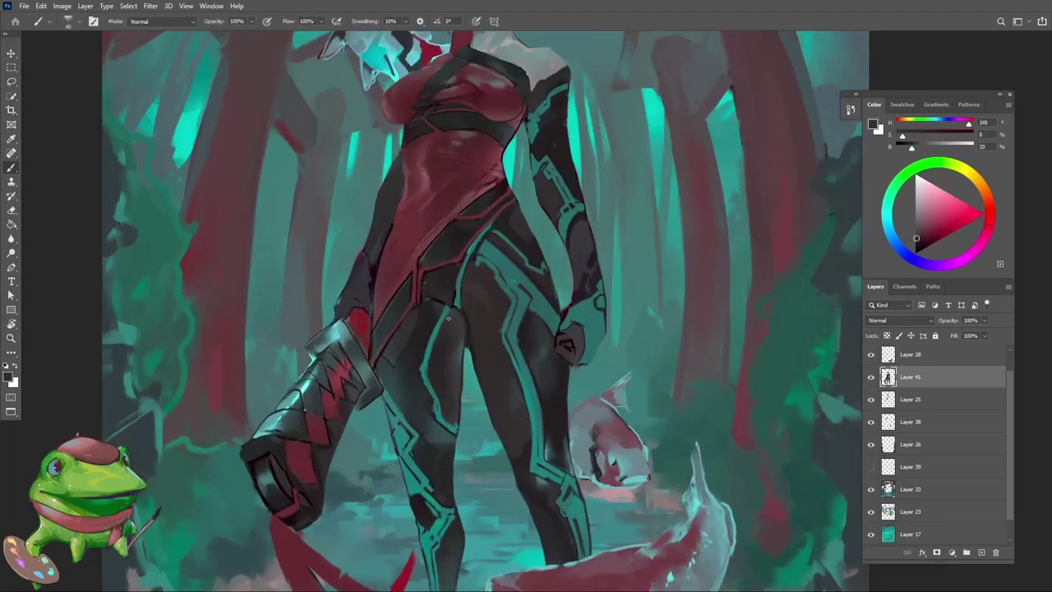
pyautogui.keyDown('alt'); pyautogui.click(429, 379); pyautogui.keyUp('alt')
pyautogui.press('z')
pyautogui.moveTo(448, 421)
pyautogui.mouseDown()
pyautogui.moveTo(421, 427)
pyautogui.moveTo(453, 434)
pyautogui.mouseUp()
pyautogui.press('b')
pyautogui.keyDown('alt'); pyautogui.click(451, 439); pyautogui.keyUp('alt')
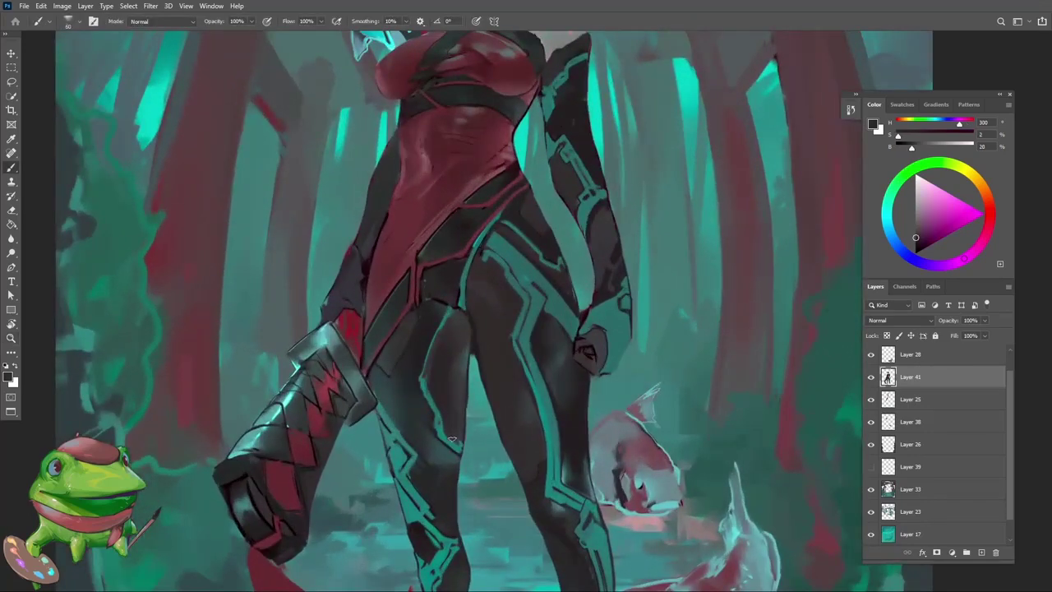
pyautogui.keyDown('alt'); pyautogui.click(430, 330); pyautogui.keyUp('alt')
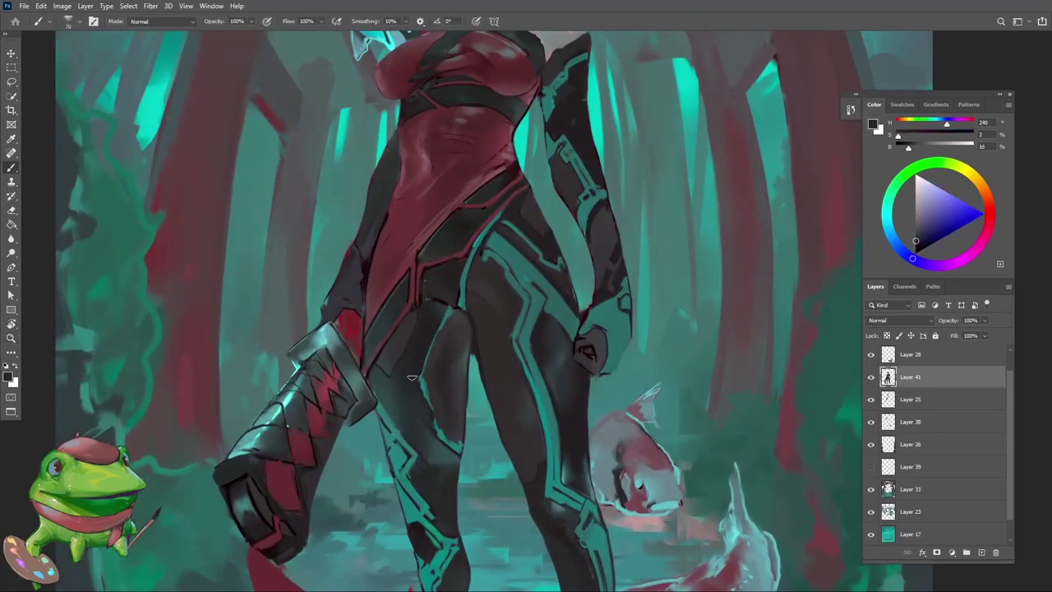
pyautogui.keyDown('alt'); pyautogui.click(454, 430); pyautogui.keyUp('alt')
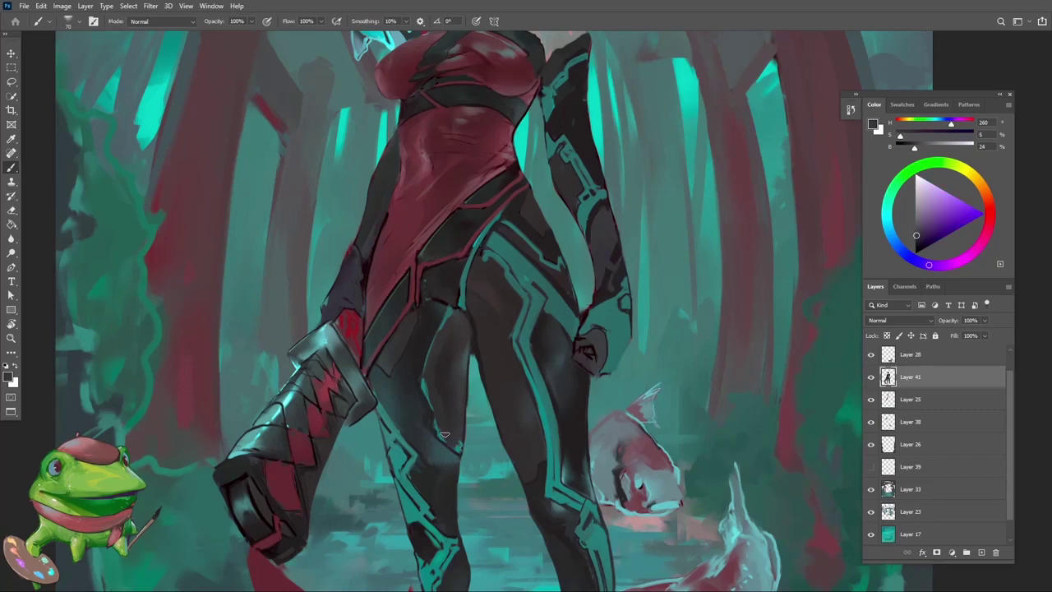
pyautogui.keyDown('alt'); pyautogui.click(449, 434); pyautogui.keyUp('alt')
# Sample muted teals and rework the circuit marking on the front leg's outer edge below the weapon
pyautogui.press('z')
pyautogui.moveTo(436, 464); pyautogui.dragTo(452, 423)
pyautogui.press('b')
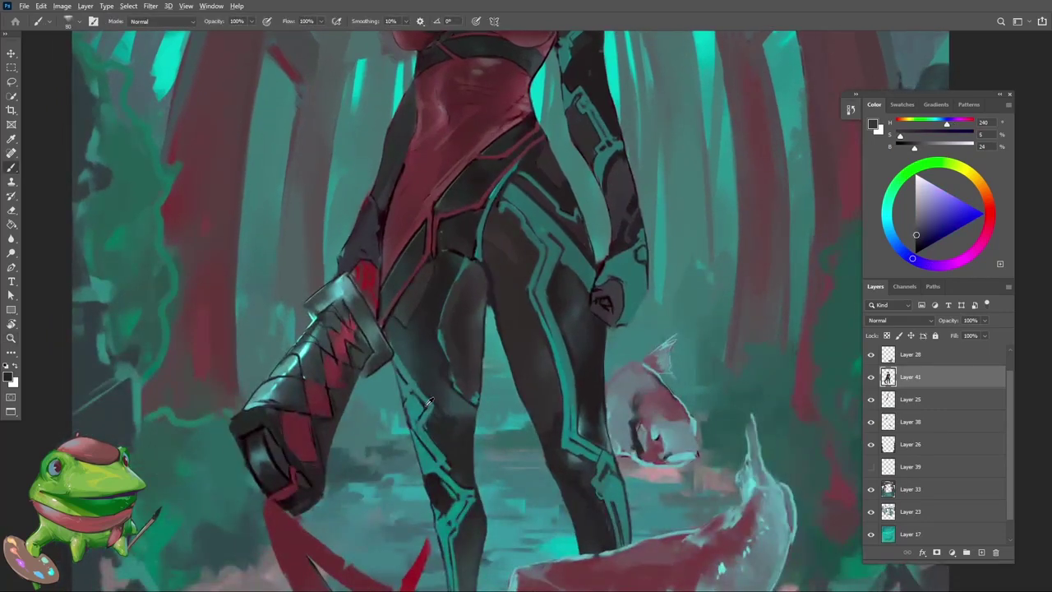
pyautogui.keyDown('alt'); pyautogui.click(411, 402); pyautogui.keyUp('alt')
pyautogui.keyDown('alt'); pyautogui.click(407, 392); pyautogui.keyUp('alt')
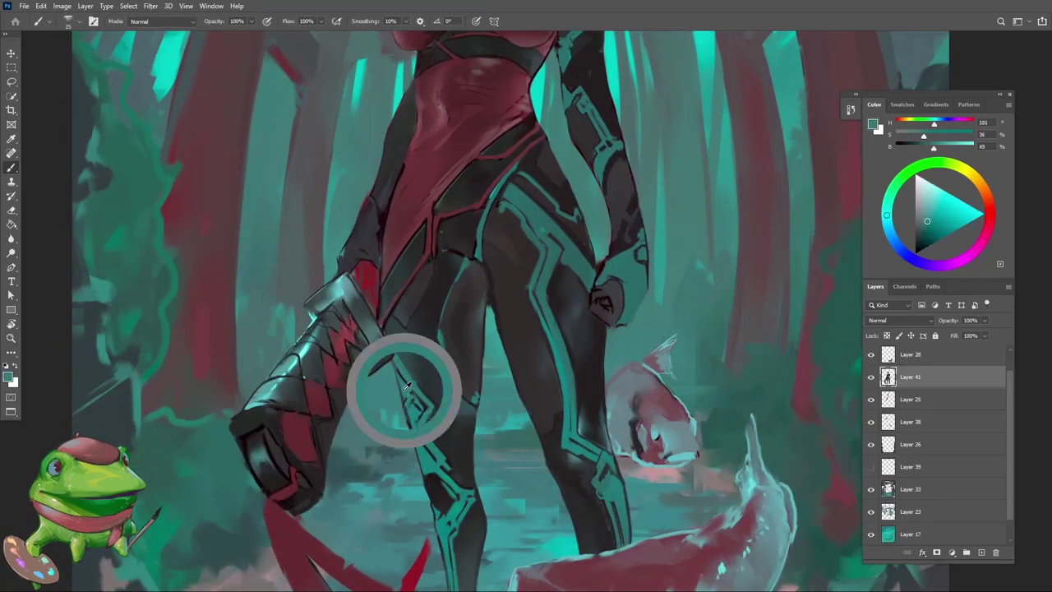
pyautogui.keyDown('alt'); pyautogui.click(400, 385); pyautogui.keyUp('alt')
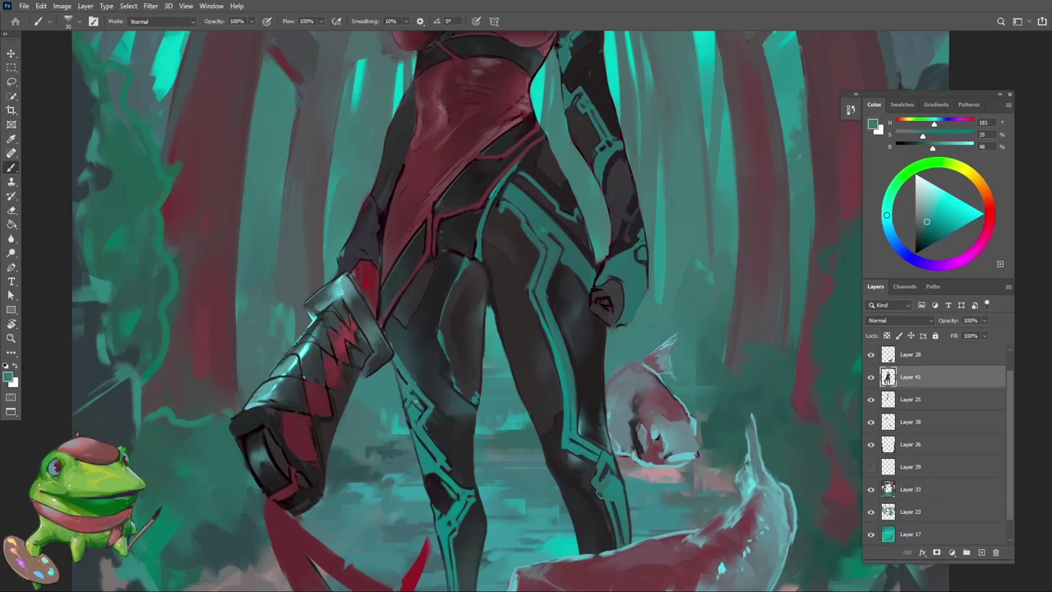
# Paint out the lower stretch of the front thigh's curved teal line with sampled dark tones
pyautogui.hotkey('ctrl', '0')
pyautogui.hotkey('ctrl', '+')
pyautogui.keyDown('alt'); pyautogui.click(430, 374); pyautogui.keyUp('alt')
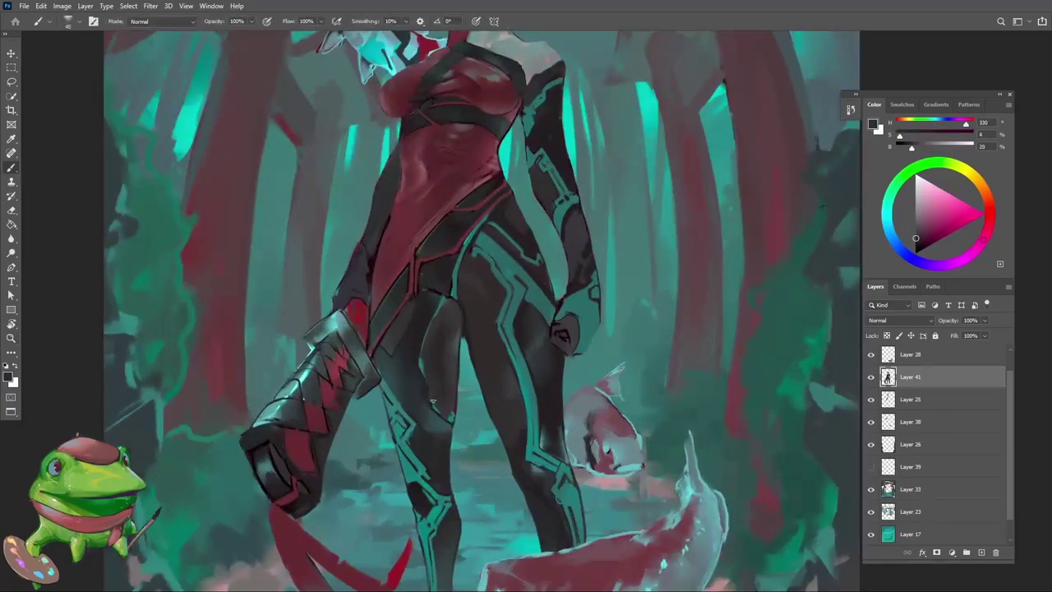
pyautogui.scroll(1, 432, 402)
pyautogui.keyDown('alt'); pyautogui.click(445, 415); pyautogui.keyUp('alt')
pyautogui.scroll(2, 436, 360)
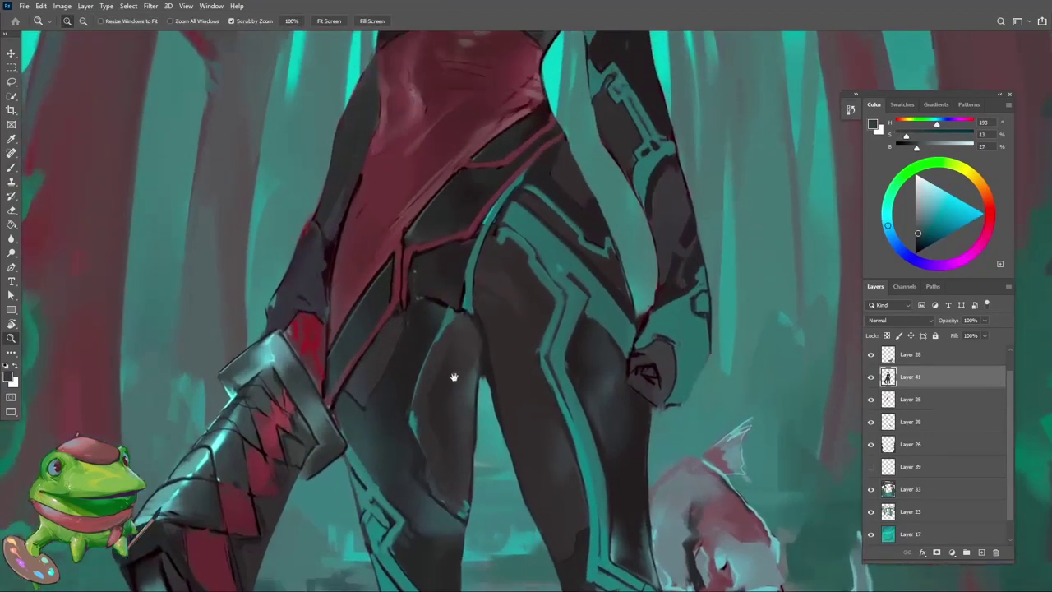
pyautogui.keyDown('alt'); pyautogui.click(423, 357); pyautogui.keyUp('alt')
pyautogui.keyDown('alt'); pyautogui.click(413, 372); pyautogui.keyUp('alt')
# Tone down the leftover teal accents along the edge of the front thigh's inner panel with sampled near-blacks
pyautogui.press('z')
pyautogui.keyDown('alt'); pyautogui.click(415, 429); pyautogui.keyUp('alt')
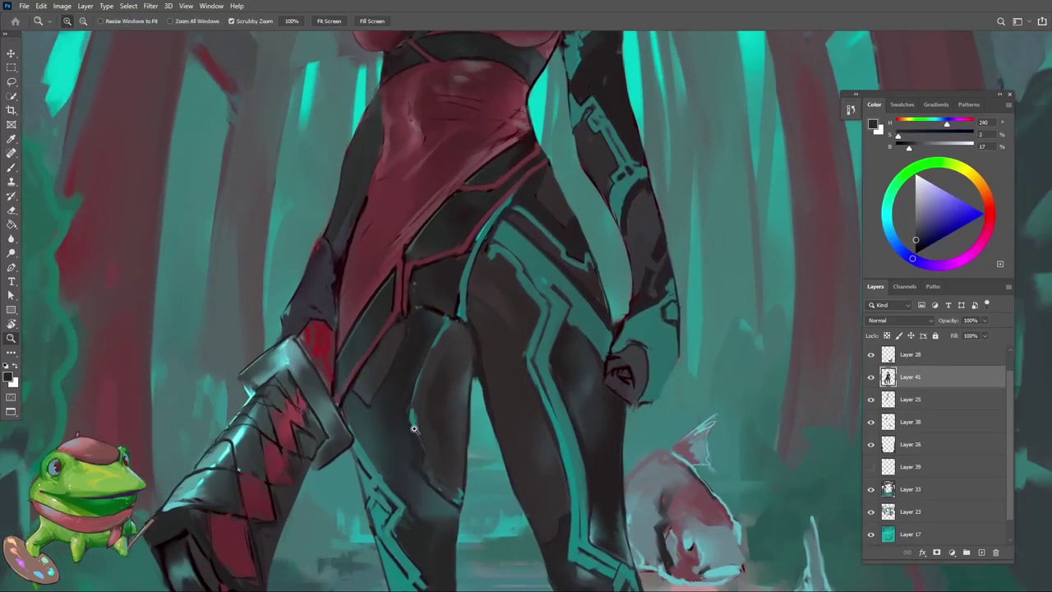
pyautogui.moveTo(427, 433); pyautogui.dragTo(443, 413)
pyautogui.press('b')
pyautogui.keyDown('alt'); pyautogui.click(432, 428); pyautogui.keyUp('alt')
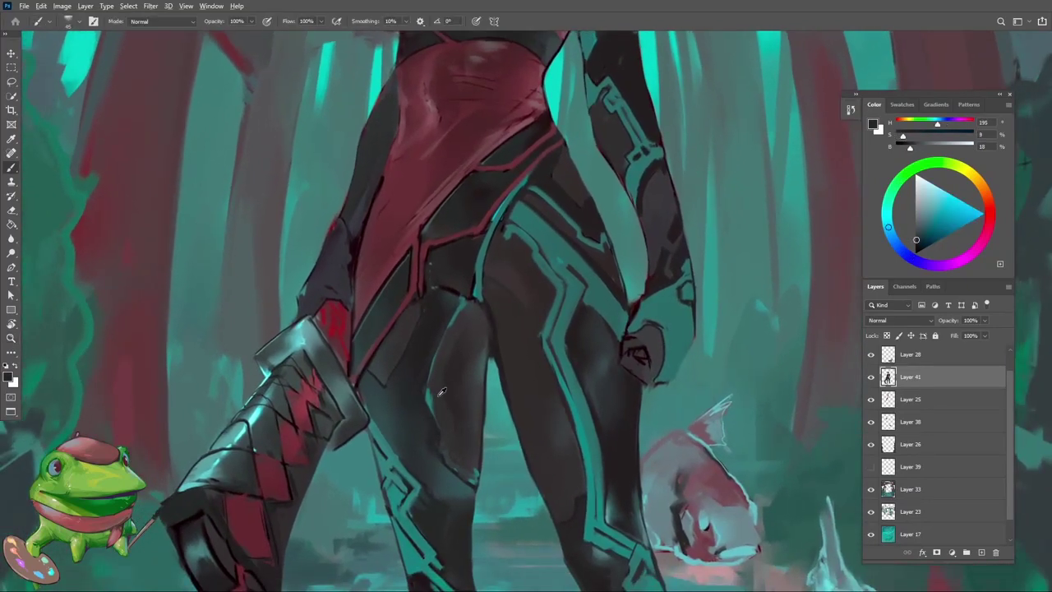
pyautogui.keyDown('alt'); pyautogui.click(442, 392); pyautogui.keyUp('alt')
pyautogui.moveTo(432, 373); pyautogui.dragTo(445, 390)
pyautogui.keyDown('alt'); pyautogui.click(445, 390); pyautogui.keyUp('alt')
# Enlarge the brush and blend sampled dark greys softly over the front thigh's inner panel
pyautogui.press(']')
pyautogui.press(']')
pyautogui.press(']')
pyautogui.press(']')
pyautogui.press(']')
pyautogui.press(']')
pyautogui.press(']')
pyautogui.press(']')
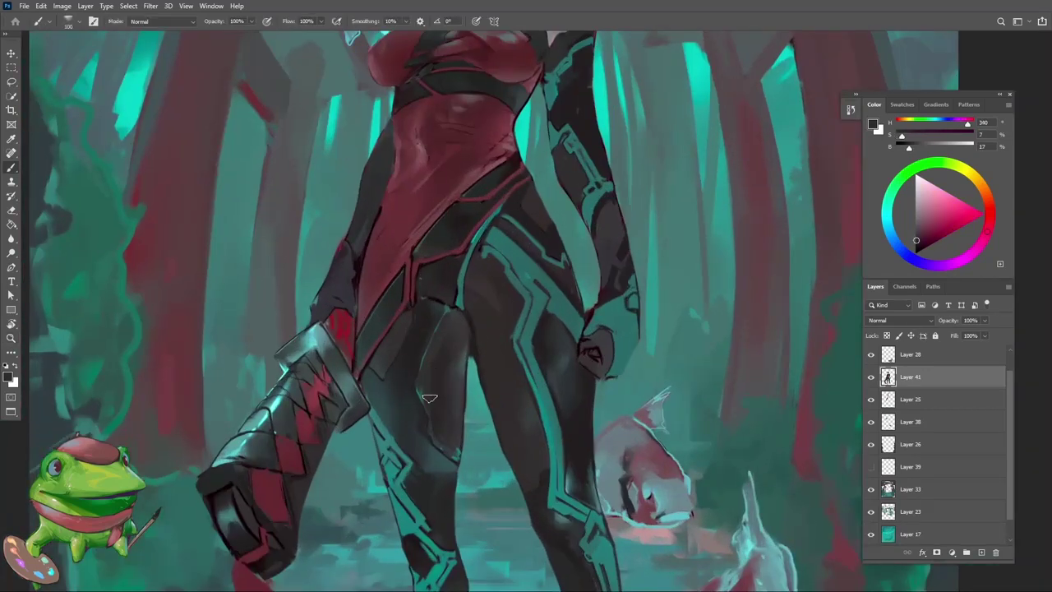
pyautogui.keyDown('alt'); pyautogui.click(457, 330); pyautogui.keyUp('alt')
pyautogui.keyDown('alt'); pyautogui.click(443, 357); pyautogui.keyUp('alt')
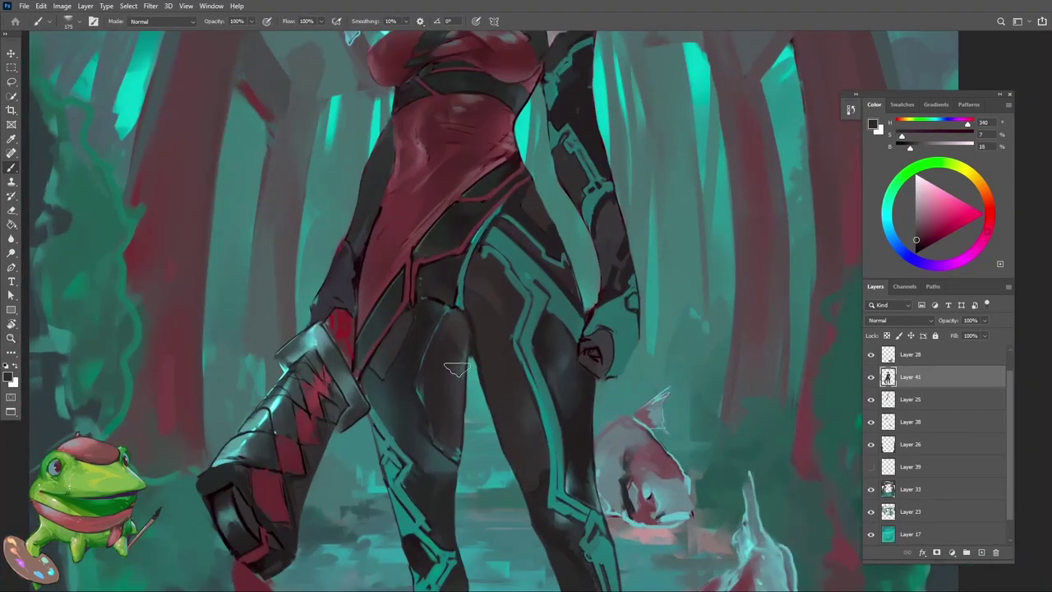
pyautogui.press(']')
pyautogui.keyDown('alt'); pyautogui.click(431, 402); pyautogui.keyUp('alt')
pyautogui.moveTo(426, 384); pyautogui.dragTo(428, 330)
# Flip the canvas horizontally and shade the front thigh with sampled greys, redrawing its panel edge in near-black
pyautogui.hotkey('ctrl', 'shift', 'h')
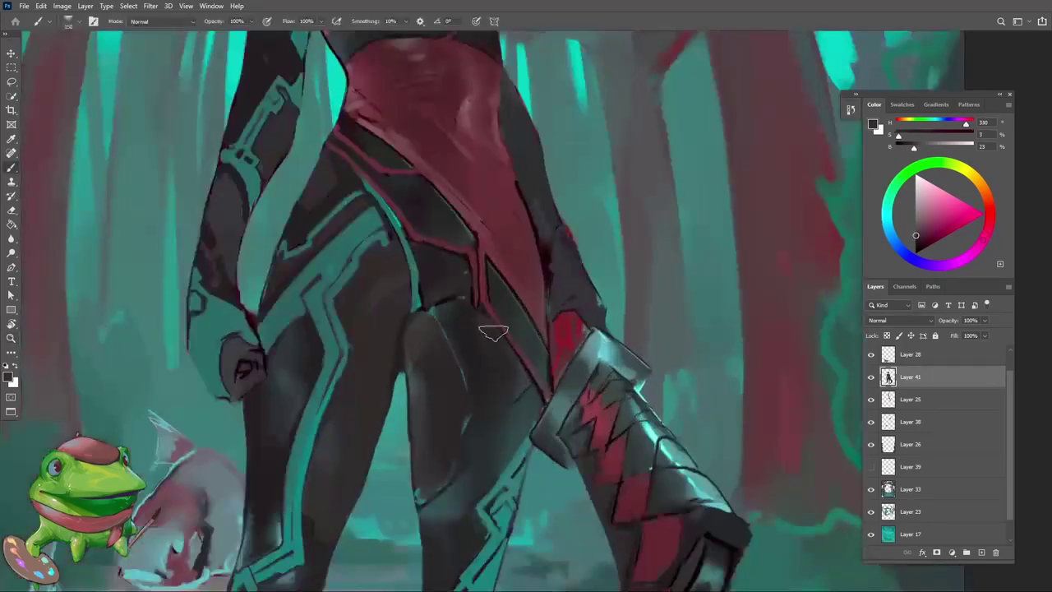
pyautogui.keyDown('alt'); pyautogui.click(505, 403); pyautogui.keyUp('alt')
pyautogui.moveTo(505, 403); pyautogui.dragTo(510, 408)
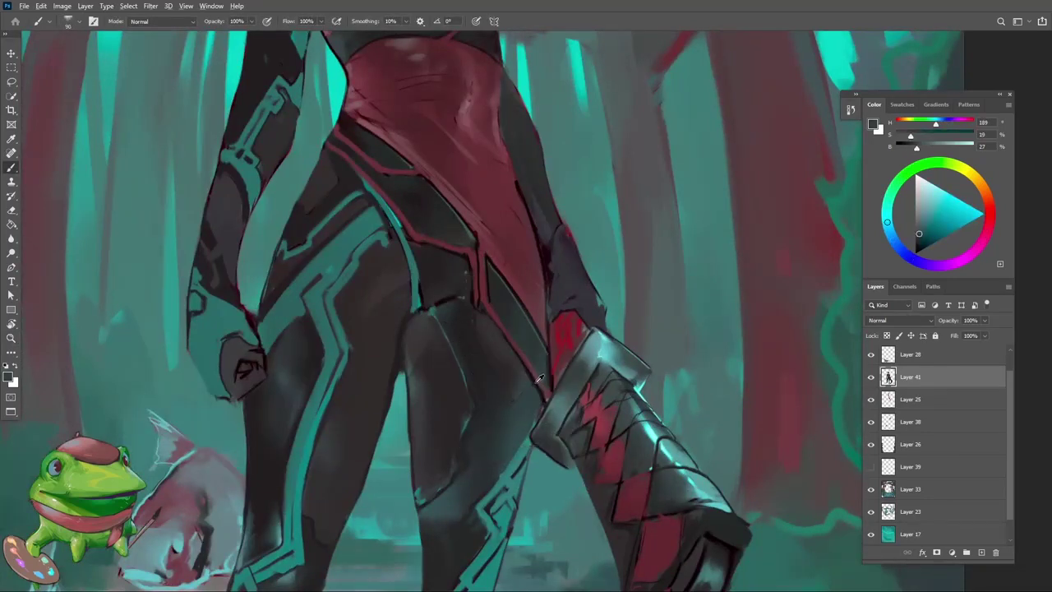
pyautogui.keyDown('alt'); pyautogui.click(533, 383); pyautogui.keyUp('alt')
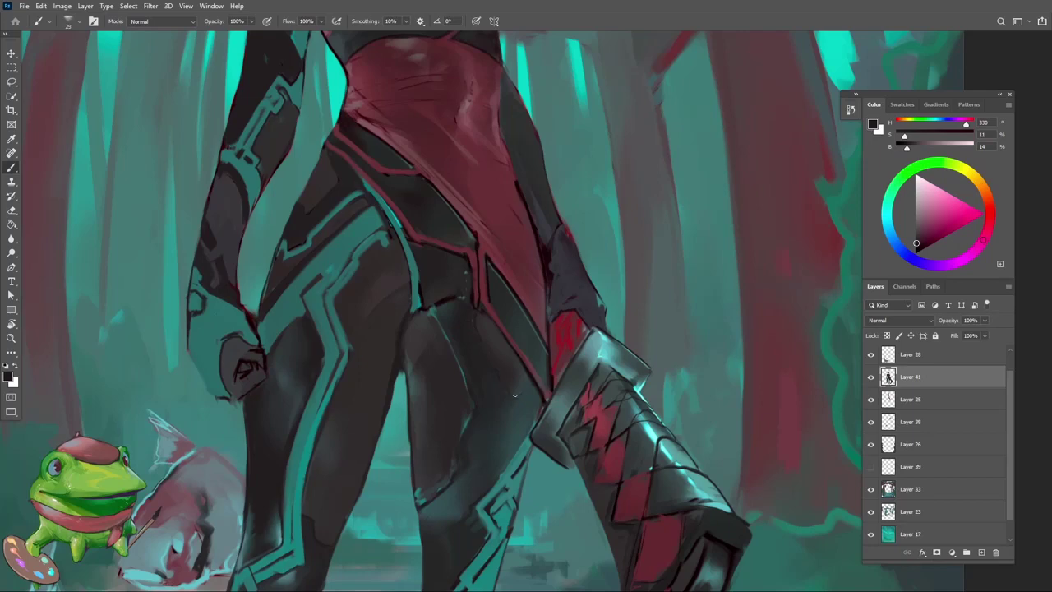
pyautogui.scroll(-2, 478, 424)
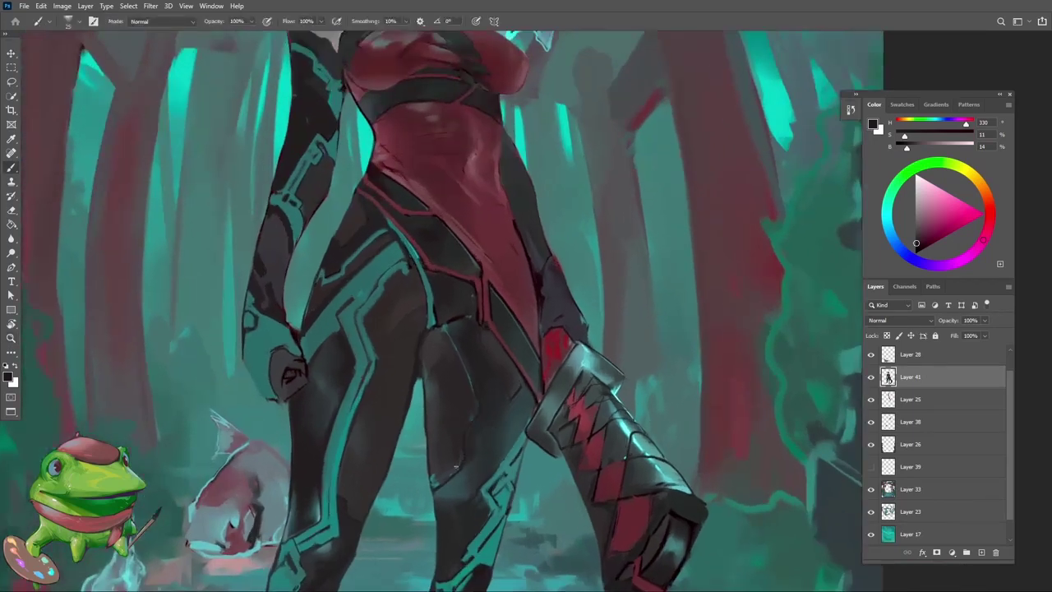
pyautogui.moveTo(457, 466); pyautogui.dragTo(464, 446)
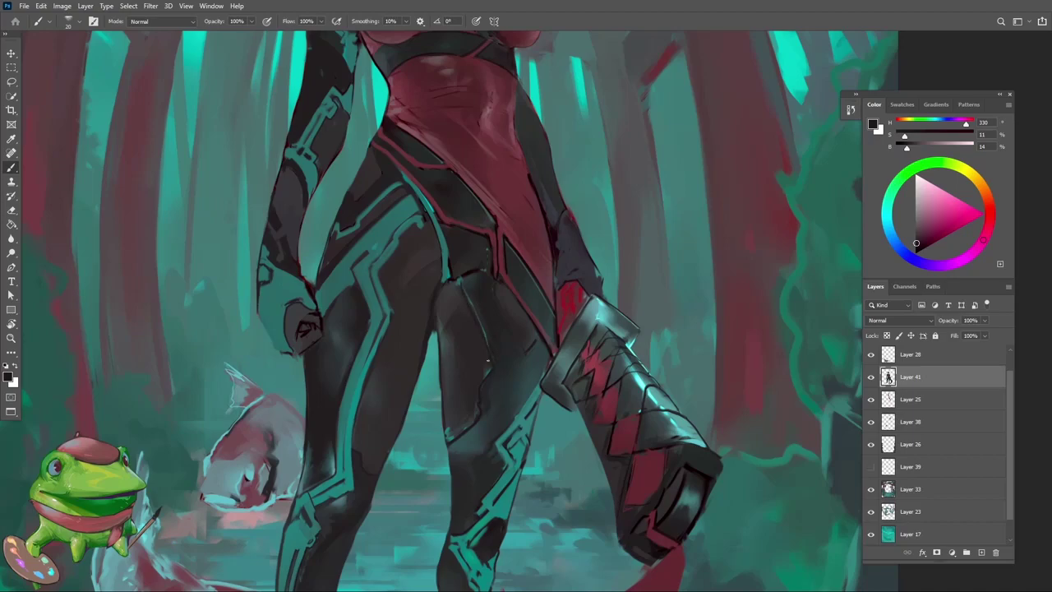
# Draw a dark angled seam across the front thigh from beside the weapon to the inner panel
pyautogui.press('z')
pyautogui.hotkey('ctrl', '0')
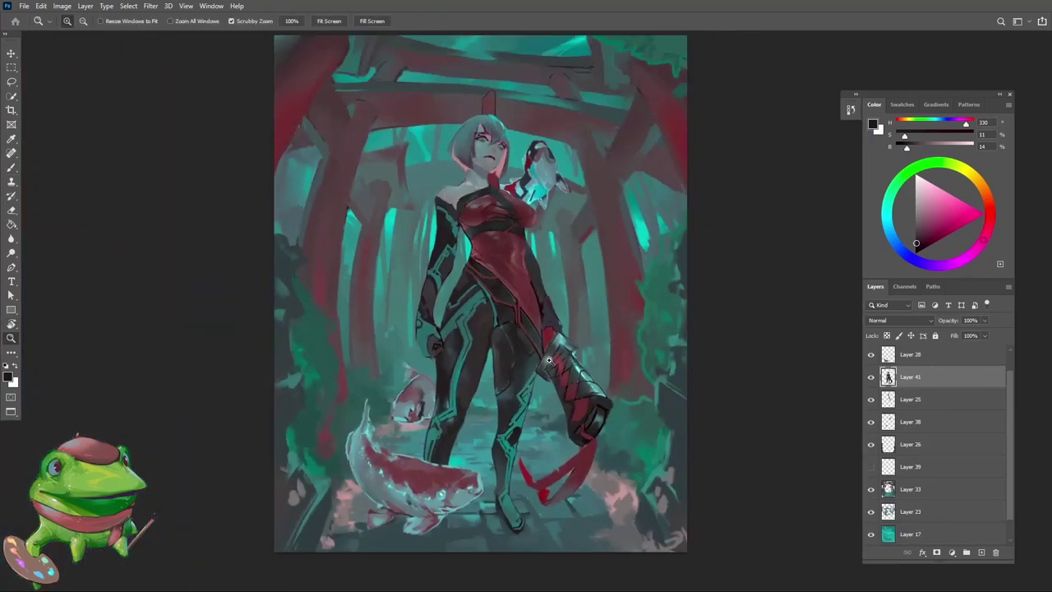
pyautogui.click(548, 360)
pyautogui.press('b')
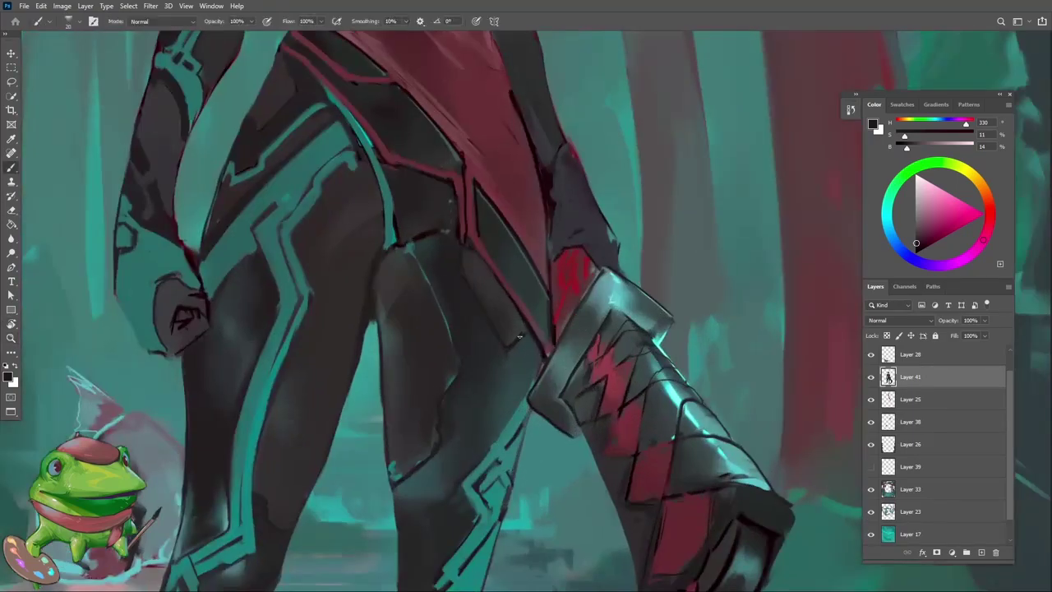
pyautogui.keyDown('alt'); pyautogui.click(461, 368); pyautogui.keyUp('alt')
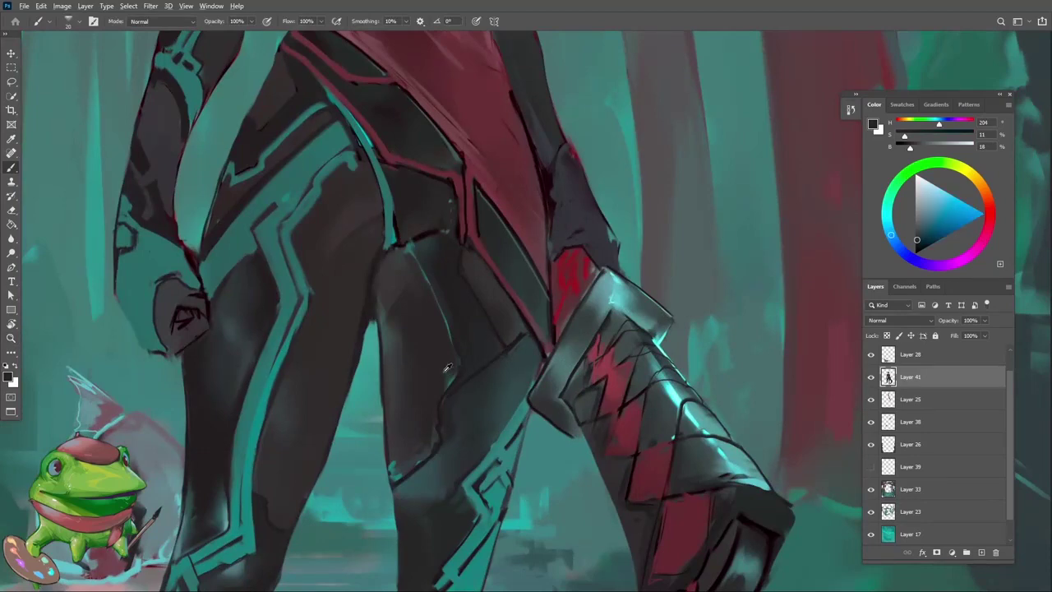
# Paste the reference picture of cyan-and-magenta suit legs and place it enlarged over the weapon, beside the figure's legs
pyautogui.press('z')
pyautogui.hotkey('ctrl', '0')
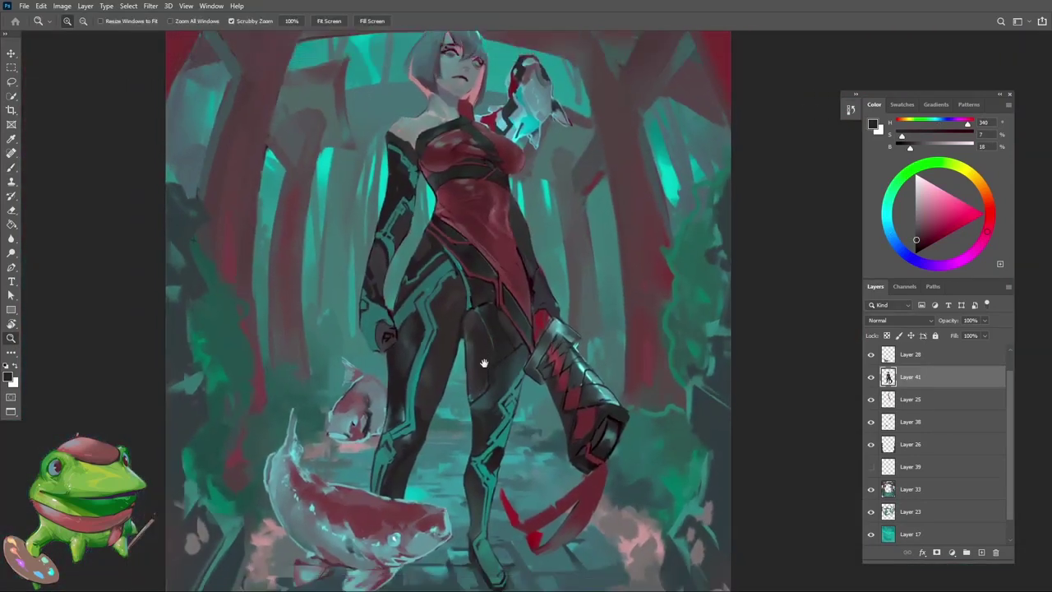
pyautogui.moveTo(485, 362); pyautogui.dragTo(505, 330)
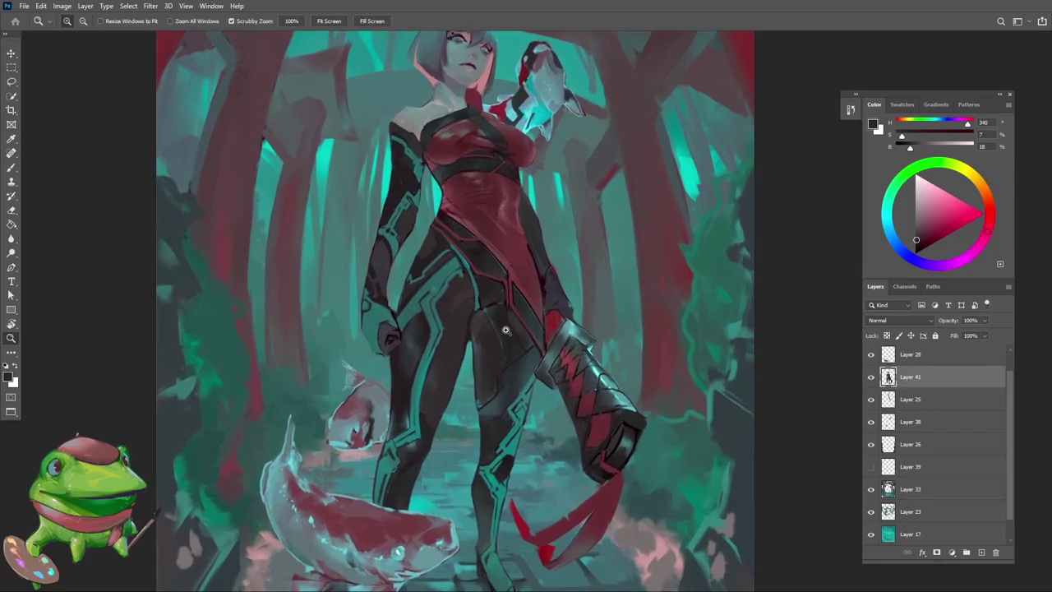
pyautogui.press('alt')
pyautogui.hotkey('ctrl', '+')
pyautogui.hotkey('ctrl', 'v')
pyautogui.hotkey('ctrl', 't')
pyautogui.moveTo(456, 277); pyautogui.dragTo(516, 117)
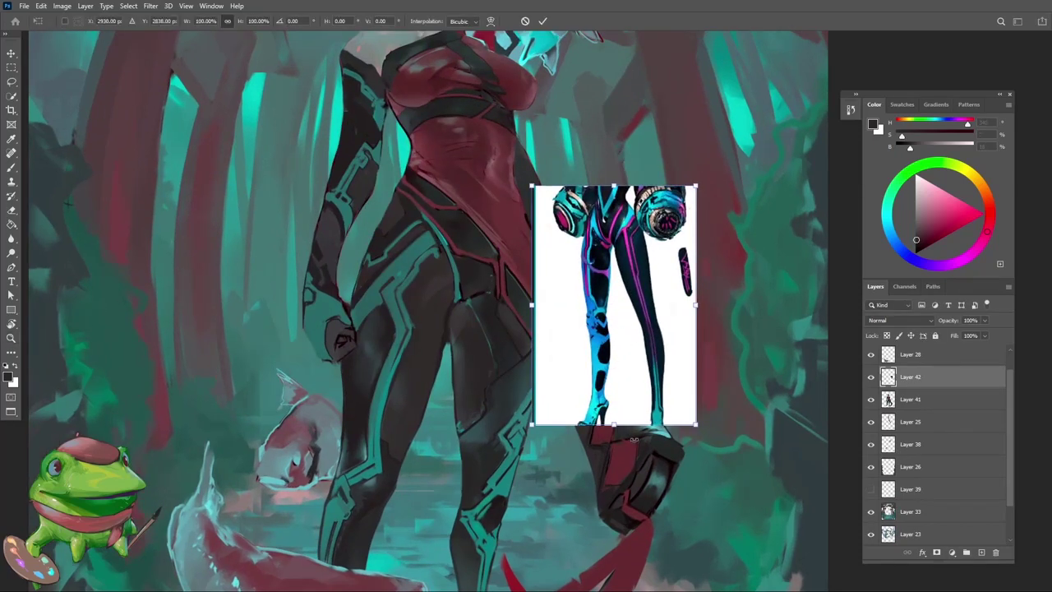
pyautogui.moveTo(614, 428); pyautogui.dragTo(615, 528)
pyautogui.press('Return')
# Compare the reference legs with the painted suit and delete the pasted reference layer
pyautogui.press('z')
pyautogui.moveTo(557, 451); pyautogui.dragTo(576, 427)
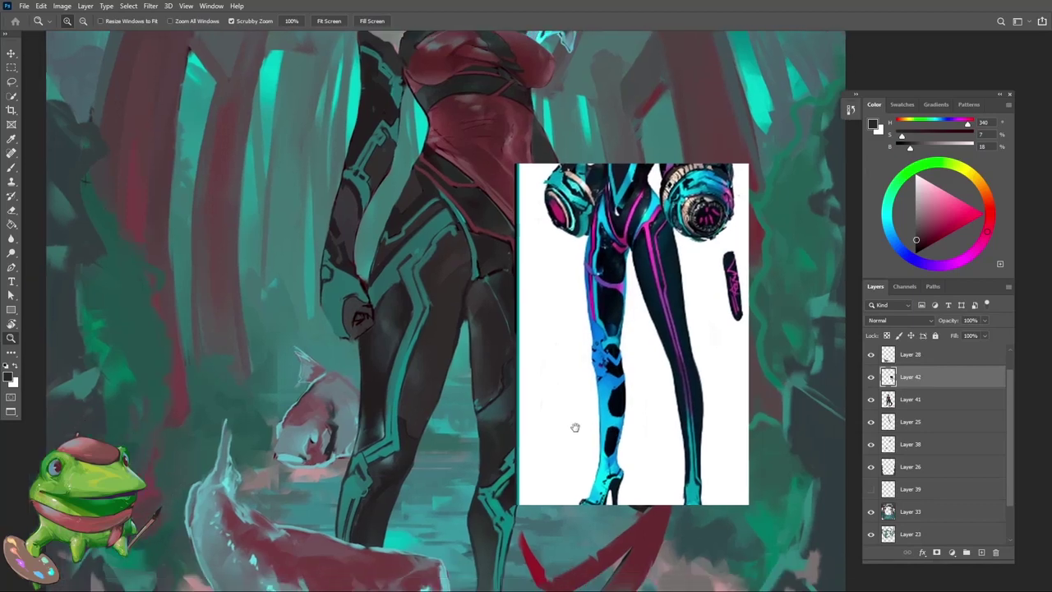
pyautogui.moveTo(615, 311); pyautogui.dragTo(593, 311)
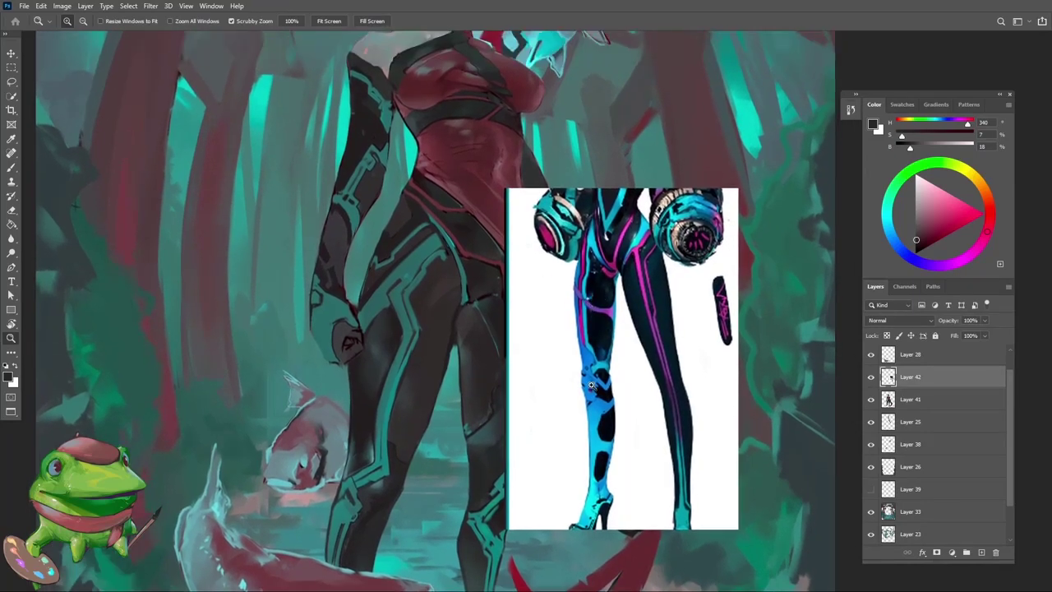
pyautogui.moveTo(602, 451); pyautogui.dragTo(584, 450)
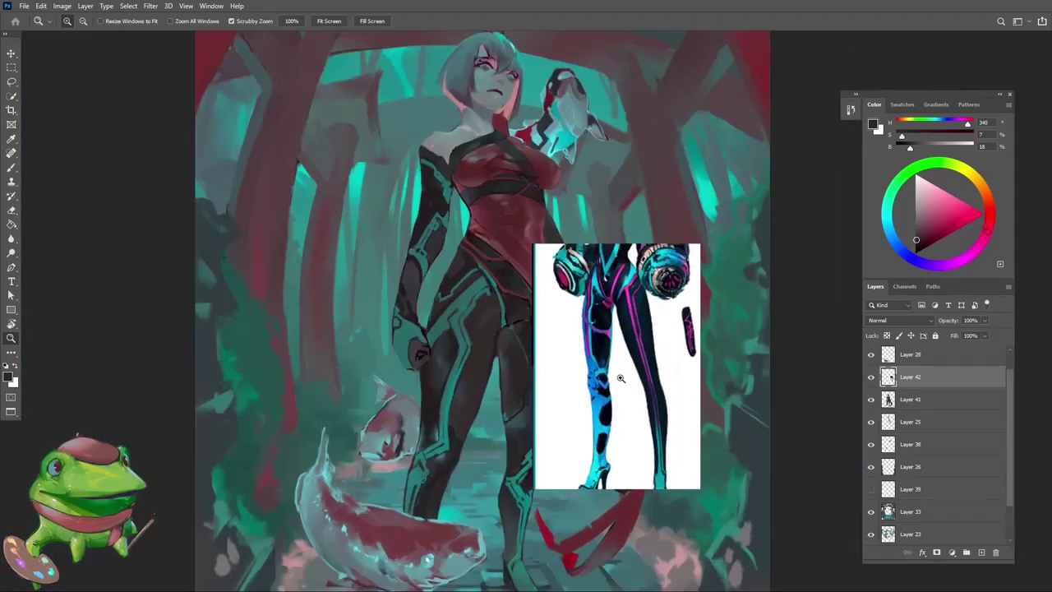
pyautogui.moveTo(621, 378)
pyautogui.mouseDown()
pyautogui.moveTo(612, 389)
pyautogui.moveTo(658, 366)
pyautogui.mouseUp()
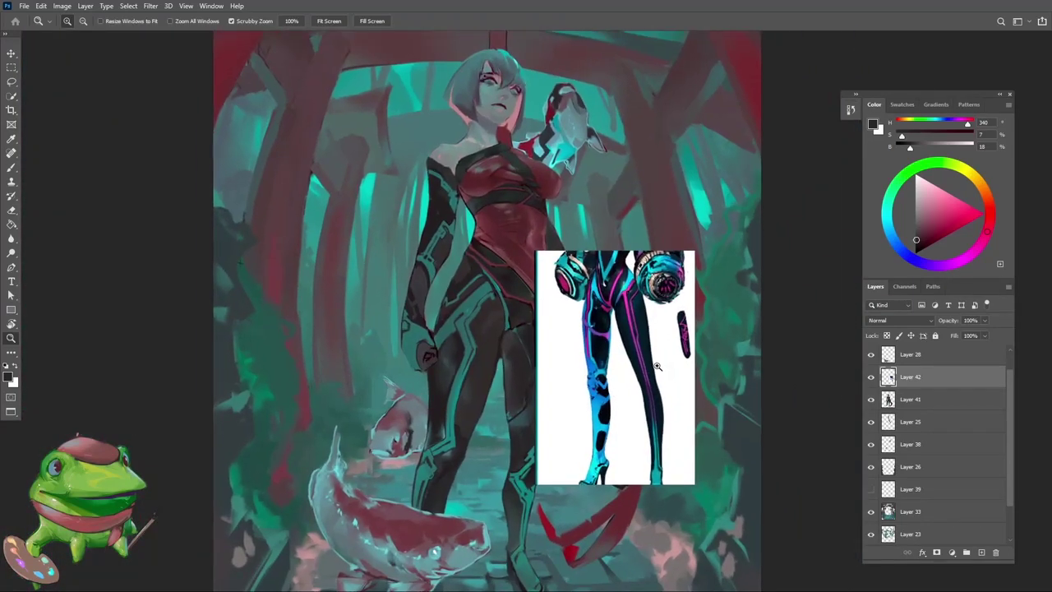
pyautogui.press('Delete')
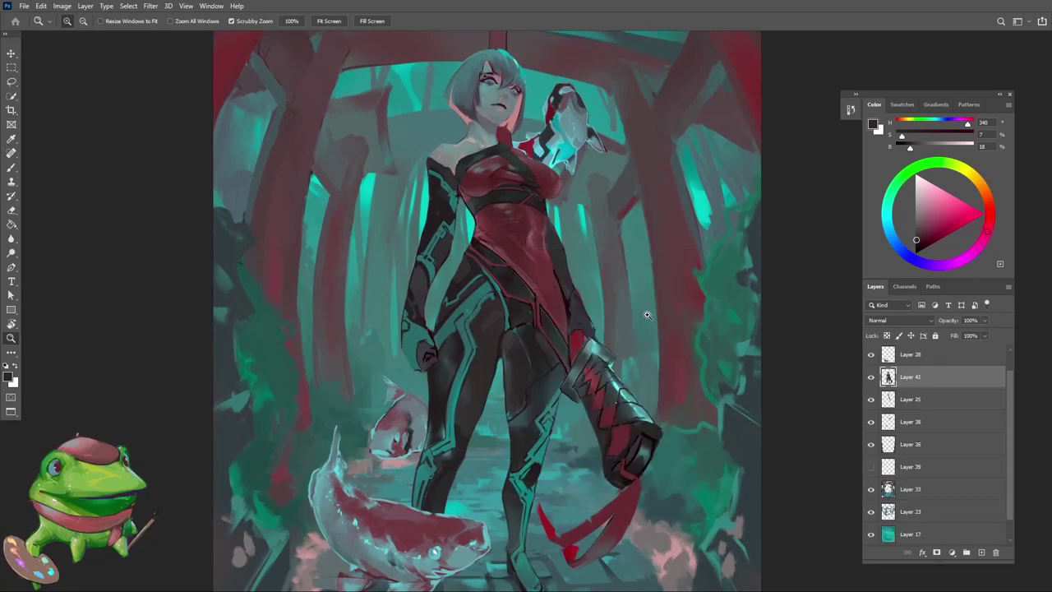
# Flip the canvas horizontally and clean up the front thigh's inner edge with the Eraser and a sampled near-black
pyautogui.click(522, 376)
pyautogui.press('v')
pyautogui.press('z')
pyautogui.moveTo(514, 381)
pyautogui.mouseDown()
pyautogui.moveTo(485, 393)
pyautogui.moveTo(513, 374)
pyautogui.moveTo(490, 381)
pyautogui.mouseUp()
pyautogui.hotkey('ctrl', 'shift', 'h')
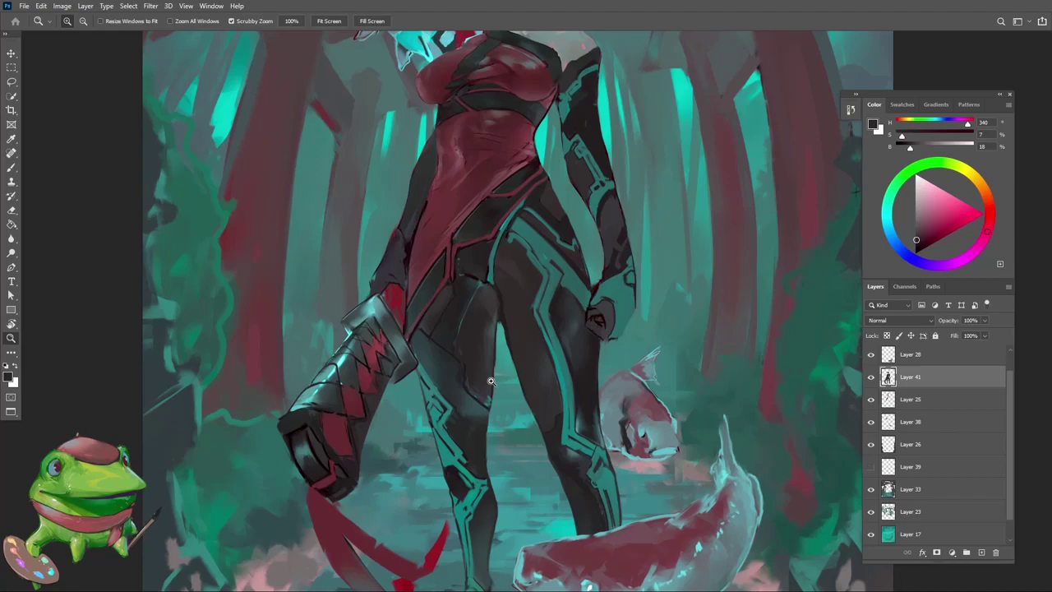
pyautogui.moveTo(491, 381)
pyautogui.mouseDown()
pyautogui.moveTo(454, 423)
pyautogui.moveTo(561, 346)
pyautogui.moveTo(509, 366)
pyautogui.moveTo(574, 306)
pyautogui.mouseUp()
pyautogui.click(477, 366)
pyautogui.press('e')
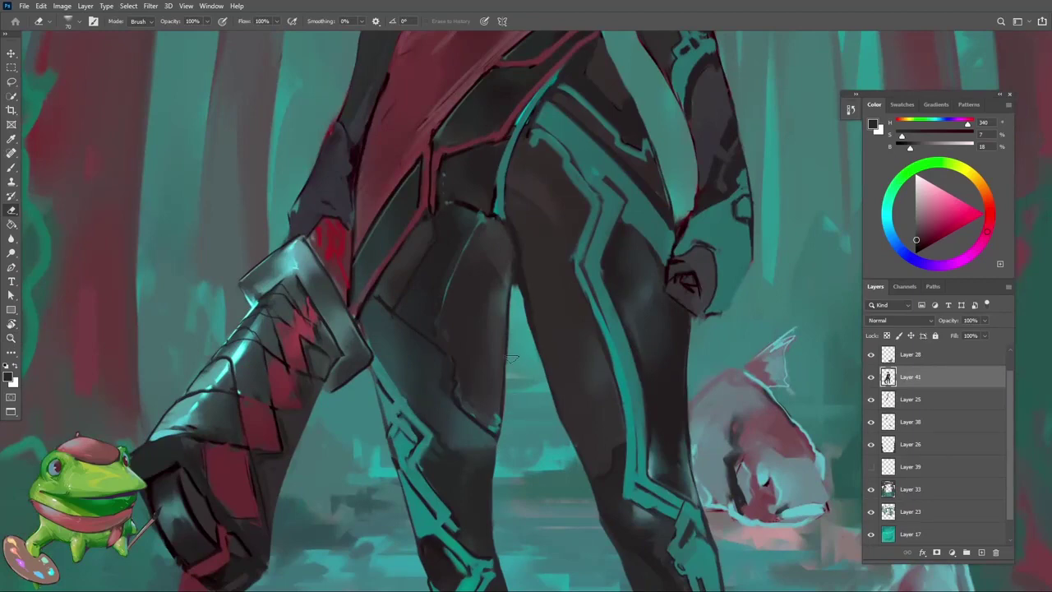
pyautogui.moveTo(510, 358)
pyautogui.mouseDown()
pyautogui.moveTo(450, 509)
pyautogui.moveTo(520, 350)
pyautogui.moveTo(498, 356)
pyautogui.mouseUp()
pyautogui.press('b')
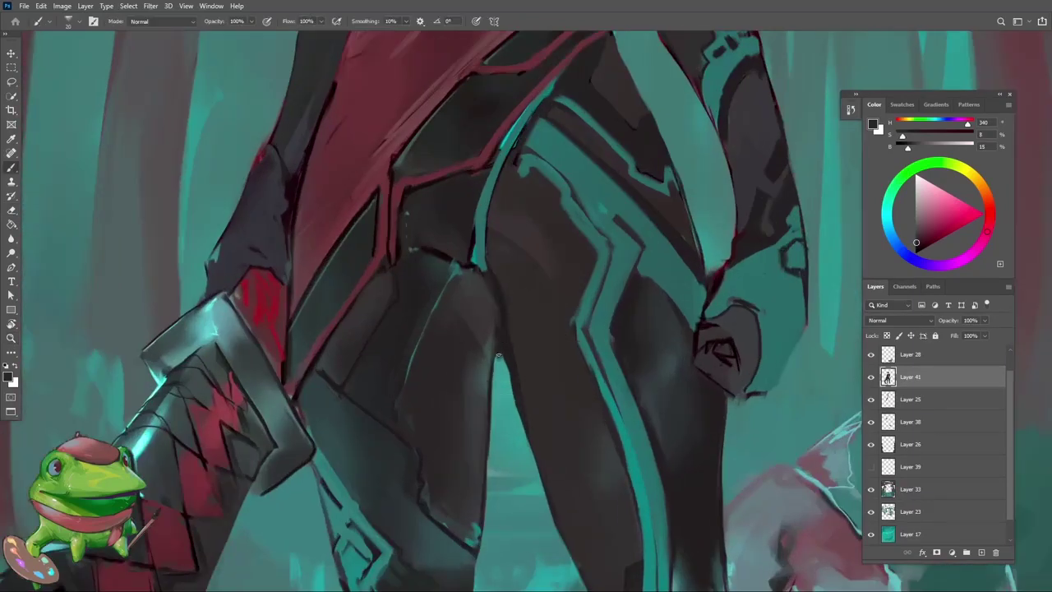
pyautogui.keyDown('alt'); pyautogui.click(477, 541); pyautogui.keyUp('alt')
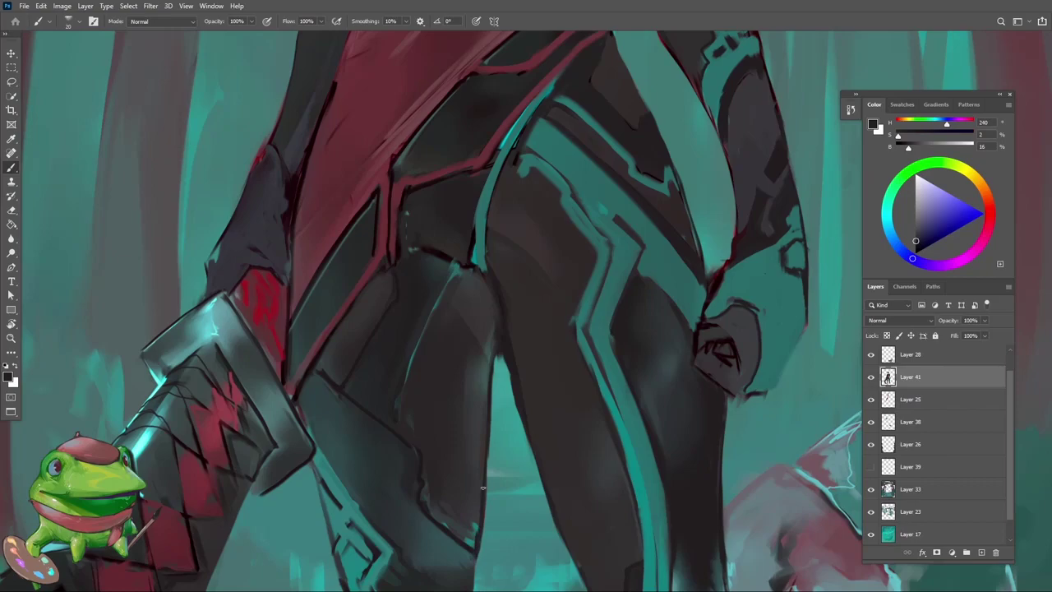
# Enlarge the brush and blend sampled dark greys softly over the top of the front thigh's inner panel
pyautogui.hotkey('ctrl', '0')
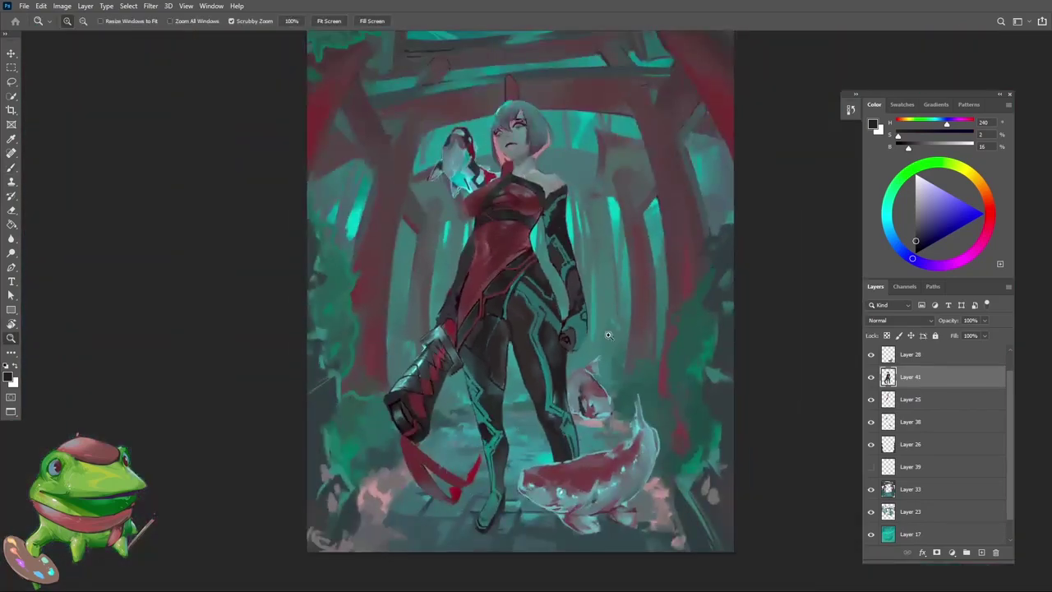
pyautogui.press('z')
pyautogui.moveTo(493, 329)
pyautogui.mouseDown()
pyautogui.moveTo(534, 325)
pyautogui.moveTo(506, 329)
pyautogui.mouseUp()
pyautogui.press('b')
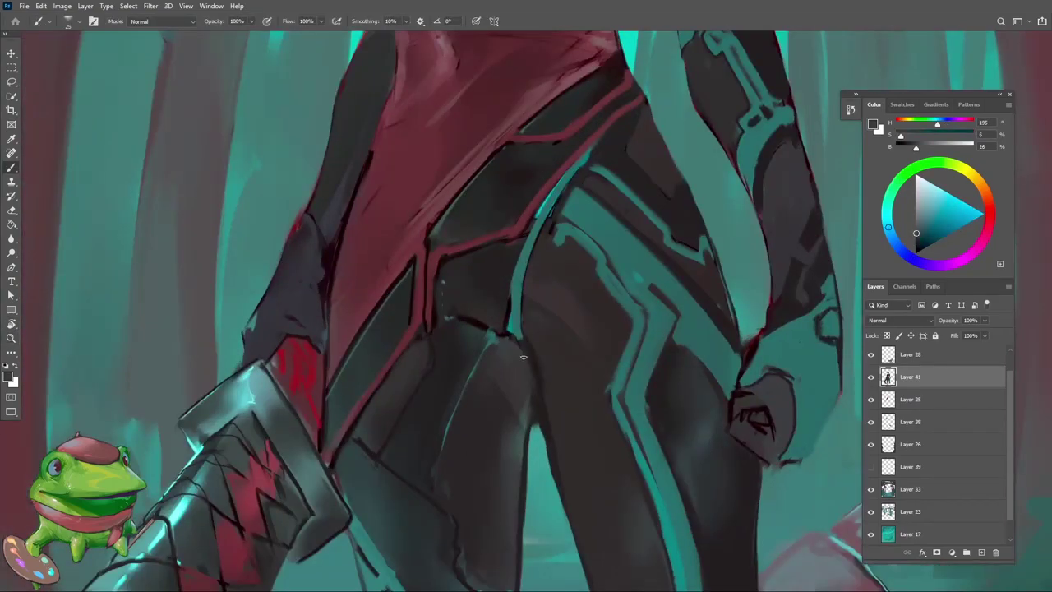
pyautogui.keyDown('alt'); pyautogui.click(496, 338); pyautogui.keyUp('alt')
pyautogui.keyDown('alt'); pyautogui.click(494, 346); pyautogui.keyUp('alt')
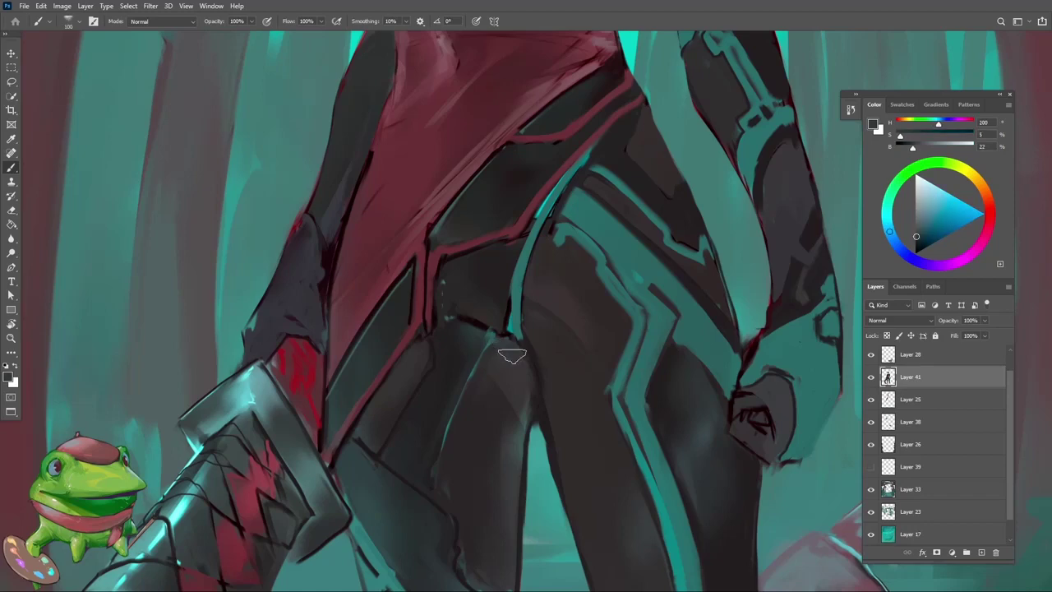
pyautogui.keyDown('alt'); pyautogui.click(520, 405); pyautogui.keyUp('alt')
pyautogui.keyDown('alt'); pyautogui.click(523, 398); pyautogui.keyUp('alt')
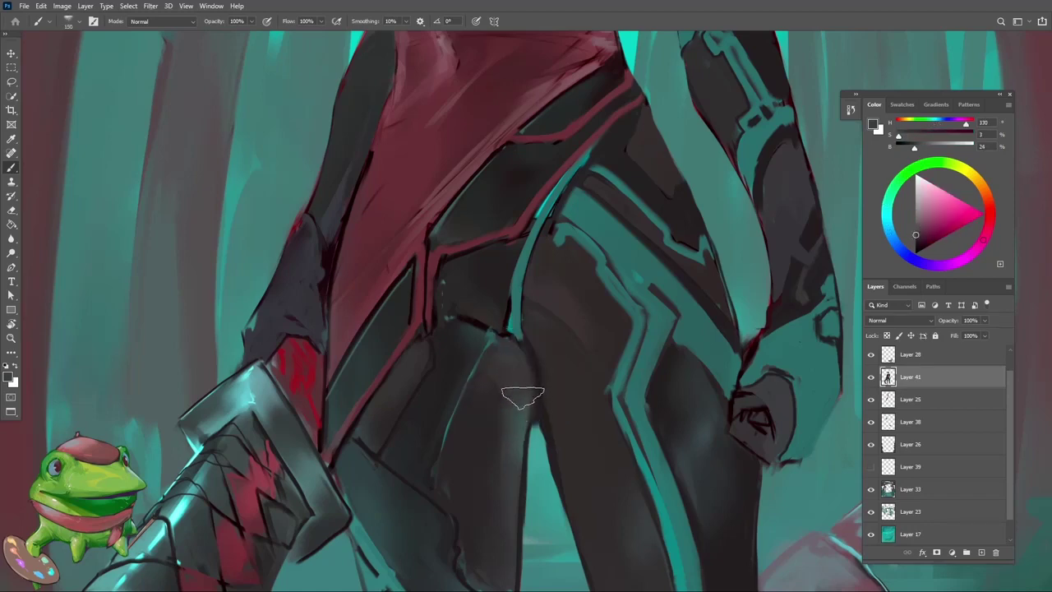
# Paint out the upper part of the thin teal line on the front thigh with sampled near-blacks
pyautogui.press('z')
pyautogui.moveTo(523, 398); pyautogui.dragTo(462, 490)
pyautogui.moveTo(534, 422); pyautogui.dragTo(592, 422)
pyautogui.press('b')
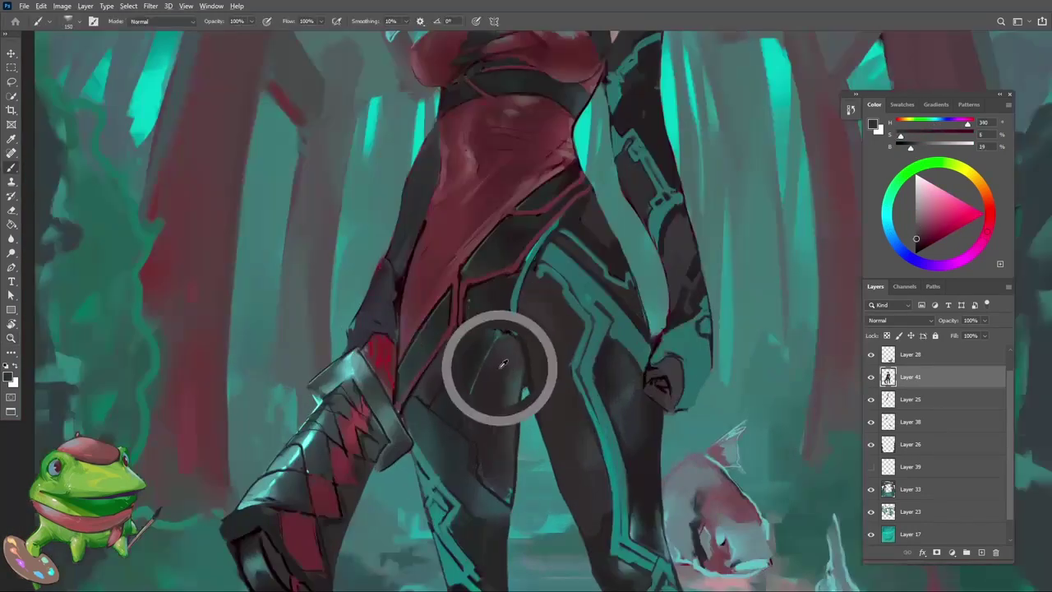
pyautogui.keyDown('alt'); pyautogui.click(488, 337); pyautogui.keyUp('alt')
pyautogui.keyDown('alt'); pyautogui.click(486, 336); pyautogui.keyUp('alt')
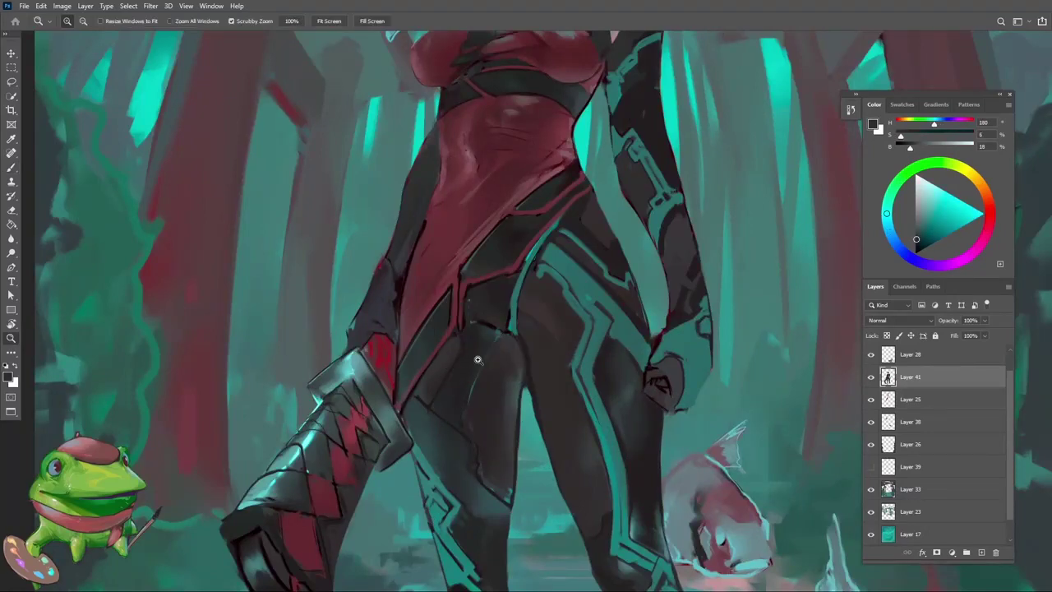
# Extend the teal pattern above the front knee along the leg's outer edge with sampled teal
pyautogui.press('z')
pyautogui.moveTo(494, 403)
pyautogui.mouseDown()
pyautogui.moveTo(461, 424)
pyautogui.moveTo(475, 358)
pyautogui.mouseUp()
pyautogui.press('z')
pyautogui.moveTo(454, 395)
pyautogui.mouseDown()
pyautogui.moveTo(437, 413)
pyautogui.moveTo(407, 415)
pyautogui.moveTo(498, 443)
pyautogui.moveTo(472, 353)
pyautogui.moveTo(415, 366)
pyautogui.moveTo(510, 385)
pyautogui.mouseUp()
pyautogui.press('b')
pyautogui.keyDown('alt'); pyautogui.click(456, 411); pyautogui.keyUp('alt')
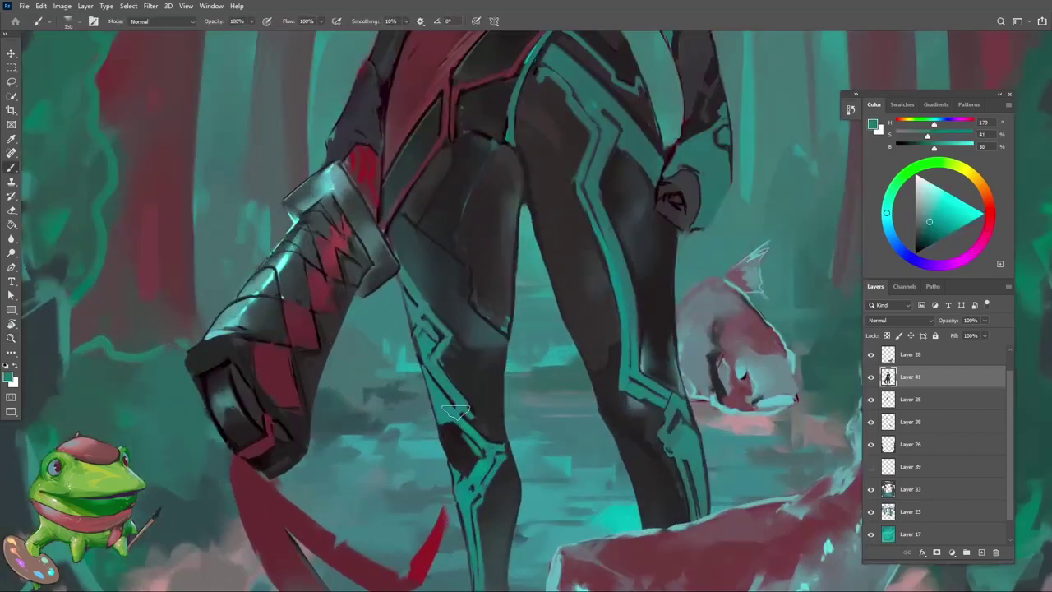
pyautogui.moveTo(443, 424); pyautogui.dragTo(459, 407)
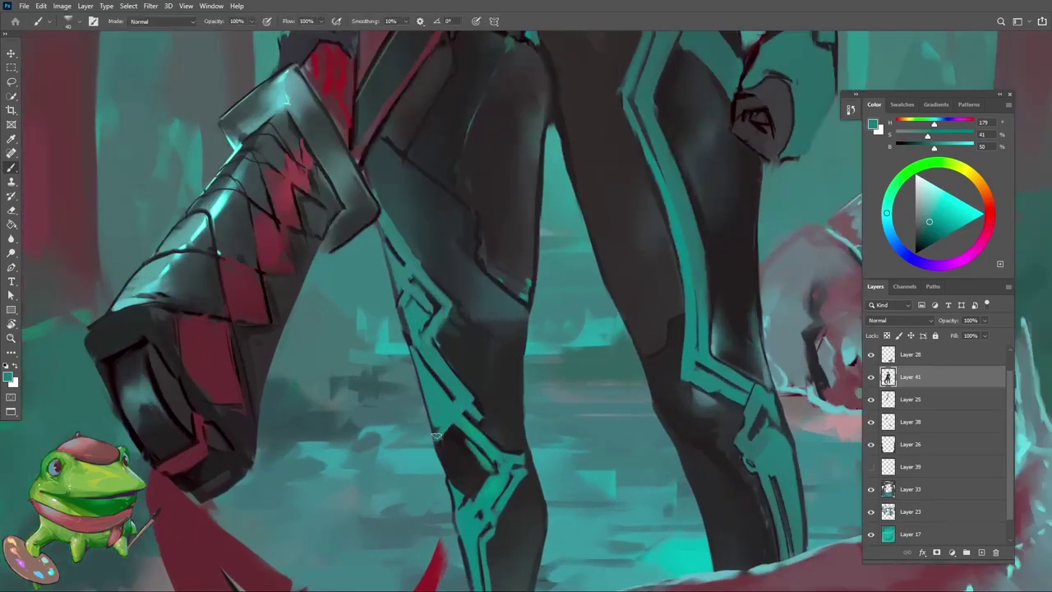
pyautogui.keyDown('alt'); pyautogui.click(464, 415); pyautogui.keyUp('alt')
pyautogui.scroll(-5, 464, 400)
# Tidy the front calf's back edge above the ankle with sampled near-black and the Eraser
pyautogui.press('z')
pyautogui.scroll(6, 494, 464)
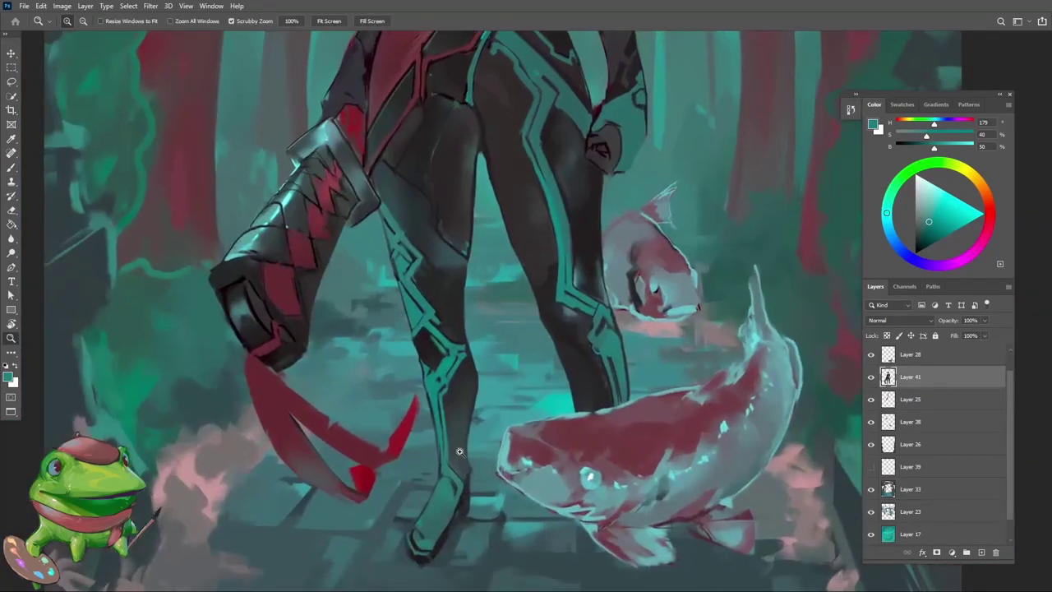
pyautogui.press('b')
pyautogui.keyDown('alt'); pyautogui.click(472, 497); pyautogui.keyUp('alt')
pyautogui.keyDown('alt'); pyautogui.click(471, 491); pyautogui.keyUp('alt')
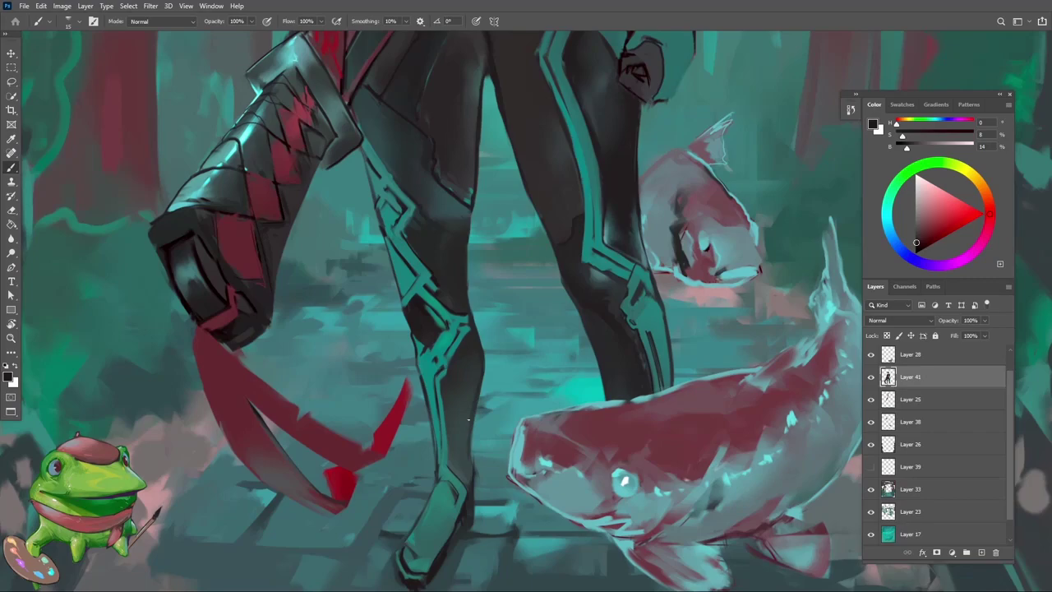
pyautogui.press('z')
pyautogui.scroll(-5, 469, 420)
pyautogui.scroll(5, 482, 438)
pyautogui.press('e')
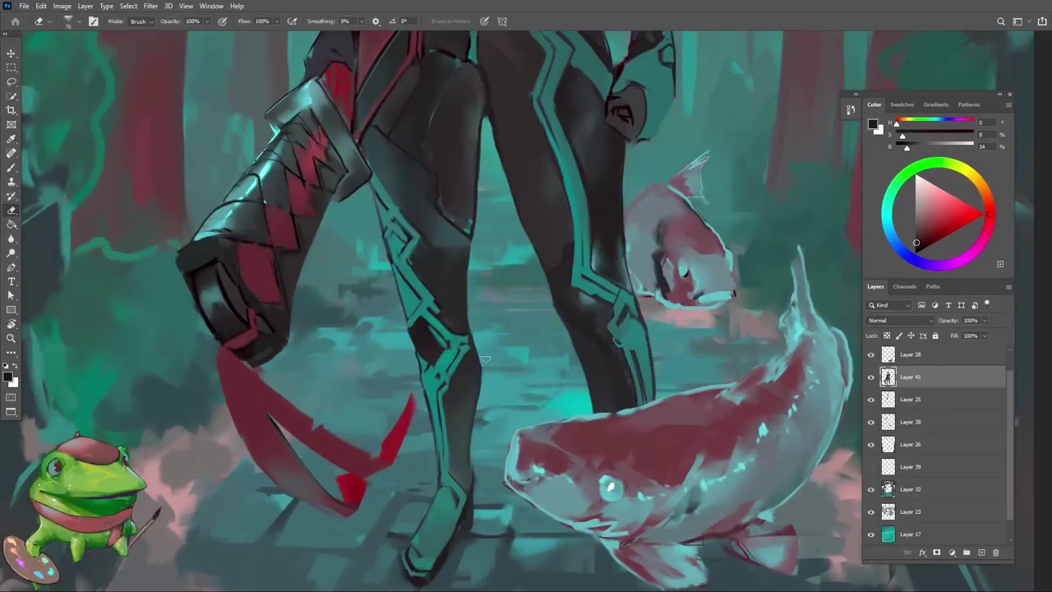
# Flip the canvas back horizontally and refine the angular teal pattern at the front knee with sampled near-black and teal
pyautogui.press('z')
pyautogui.scroll(-5, 490, 409)
pyautogui.hotkey('ctrl', 'shift', 'h')
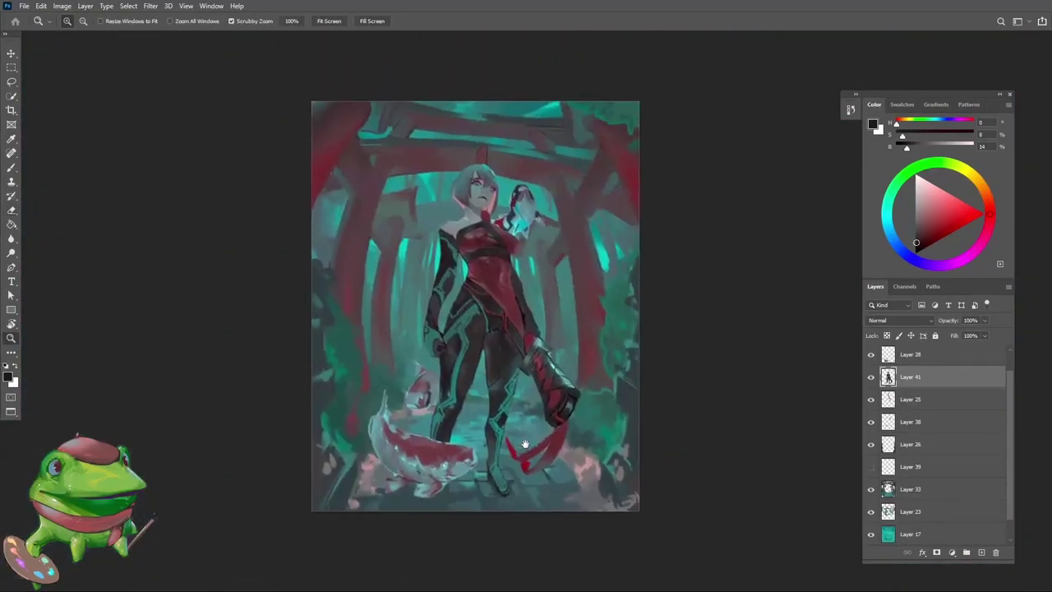
pyautogui.scroll(1, 543, 422)
pyautogui.scroll(5, 526, 419)
pyautogui.press('b')
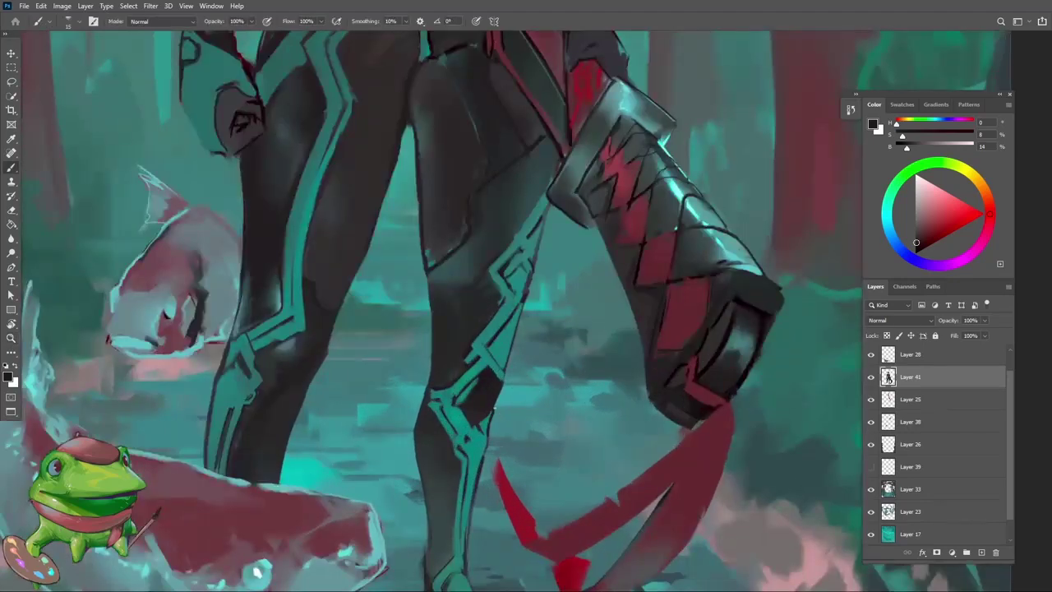
pyautogui.keyDown('alt'); pyautogui.click(488, 409); pyautogui.keyUp('alt')
pyautogui.keyDown('alt'); pyautogui.click(475, 381); pyautogui.keyUp('alt')
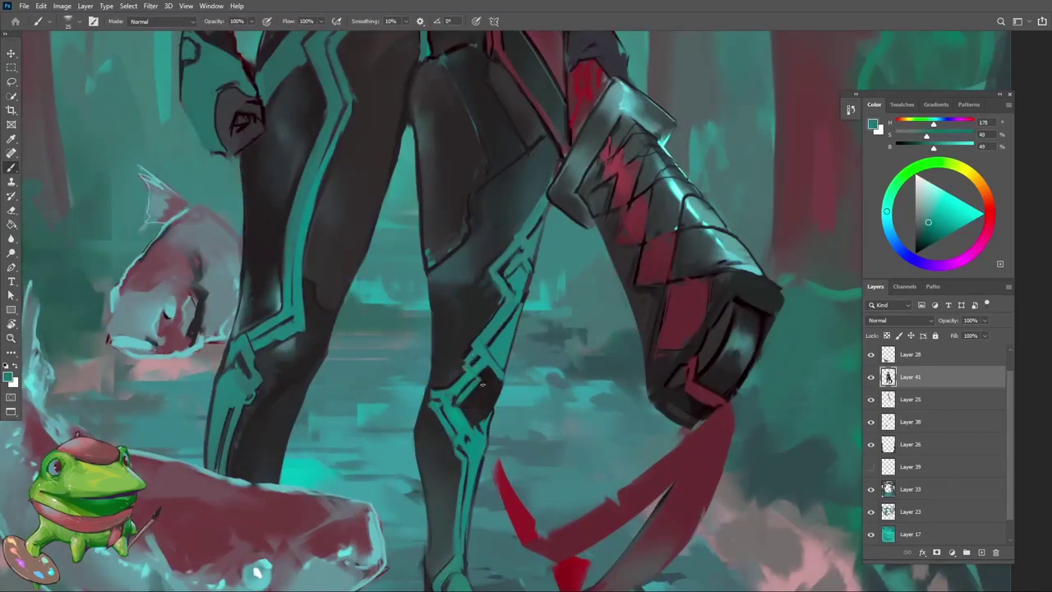
# Rework the angular teal motif on the lower front thigh with sampled teal, carving its dark lines in near-black
pyautogui.press('z')
pyautogui.scroll(-5, 483, 384)
pyautogui.scroll(4, 493, 372)
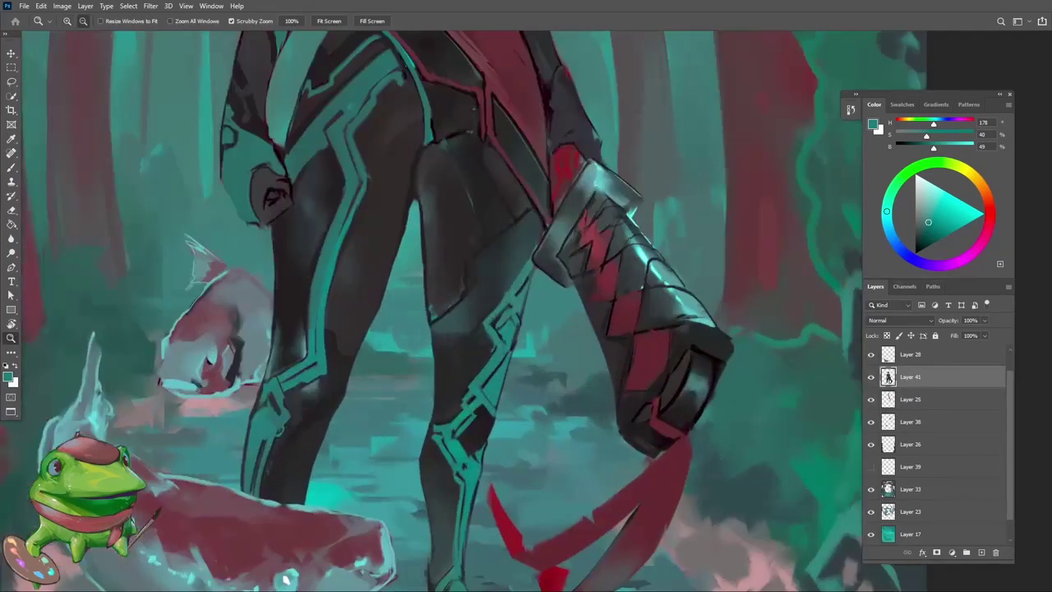
pyautogui.scroll(-1, 493, 373)
pyautogui.scroll(2, 493, 372)
pyautogui.press('b')
pyautogui.keyDown('alt'); pyautogui.click(501, 336); pyautogui.keyUp('alt')
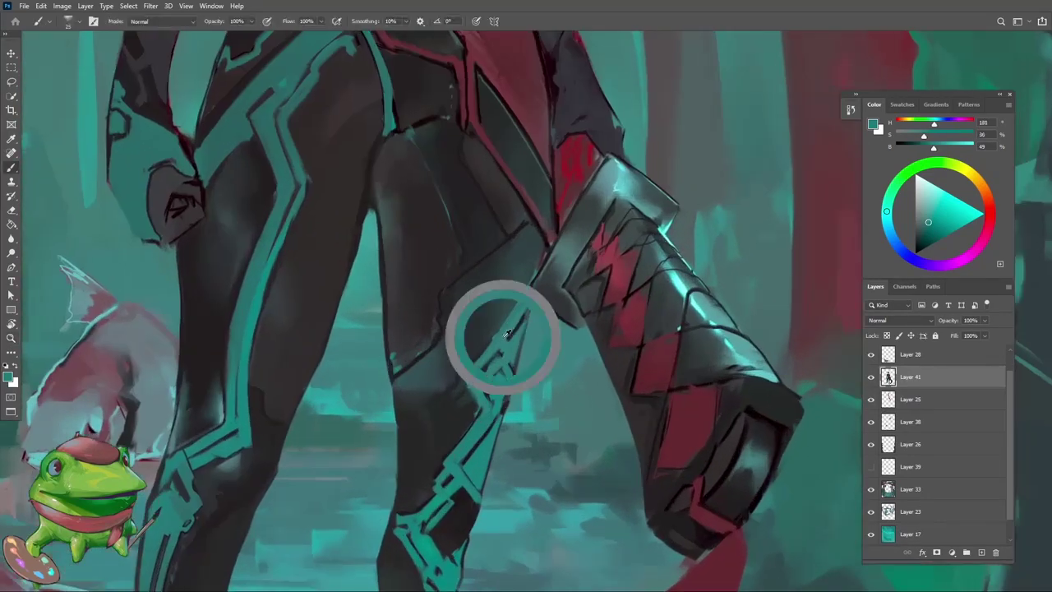
pyautogui.keyDown('alt'); pyautogui.click(481, 397); pyautogui.keyUp('alt')
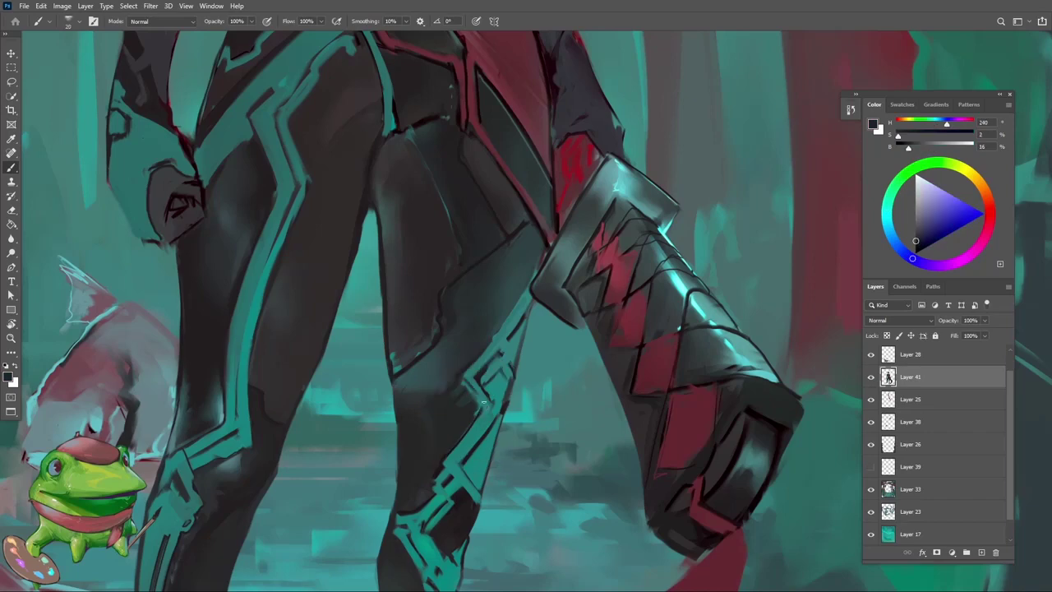
pyautogui.scroll(1, 481, 397)
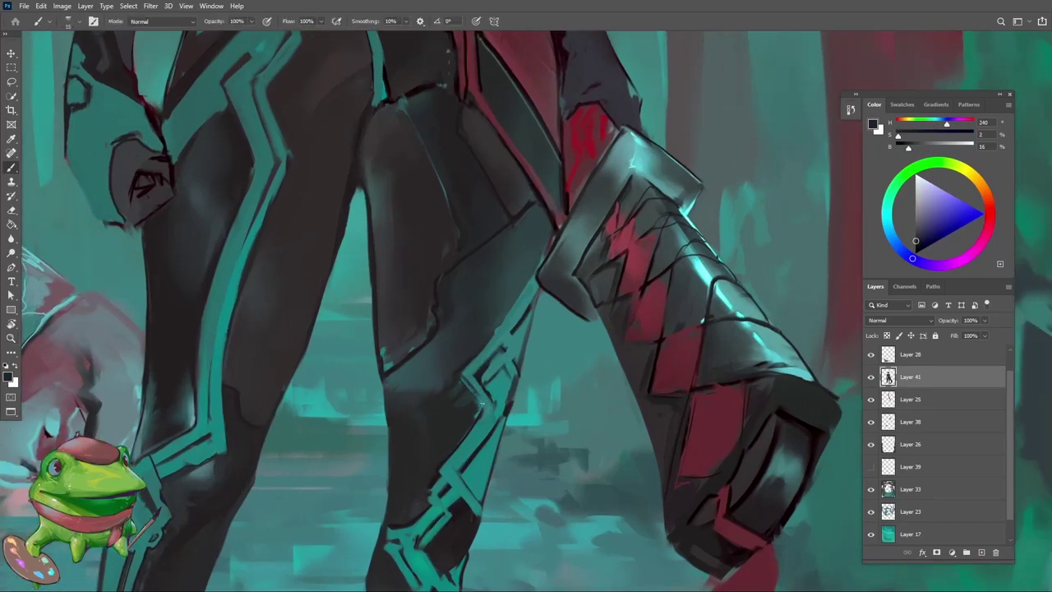
pyautogui.keyDown('alt'); pyautogui.click(493, 400); pyautogui.keyUp('alt')
# Examine the suit's leg panels and teal pattern against the whole painting at several zoom levels
pyautogui.press('z')
pyautogui.scroll(-5, 481, 481)
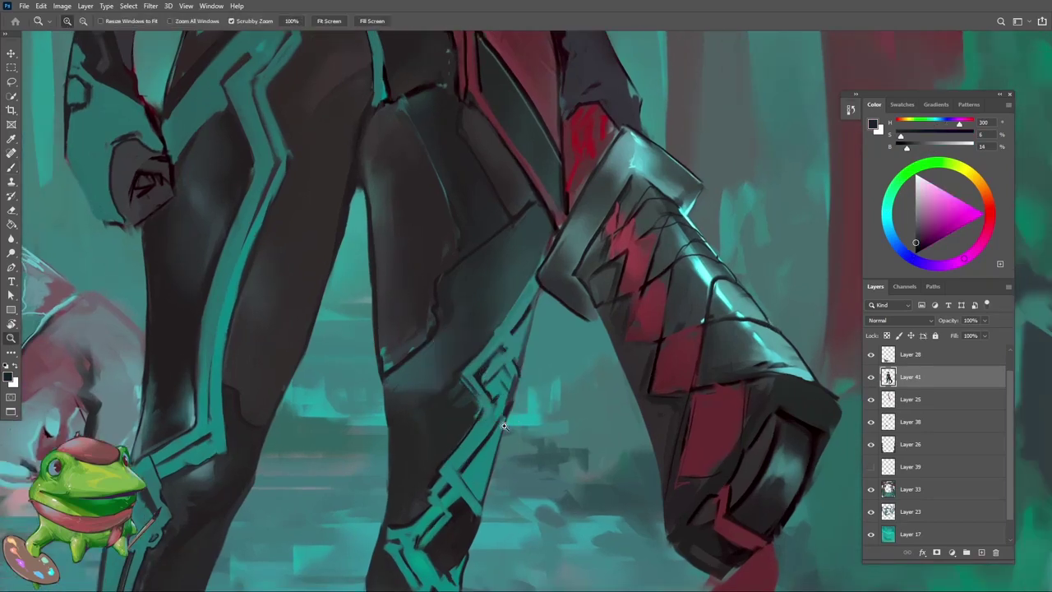
pyautogui.scroll(4, 515, 424)
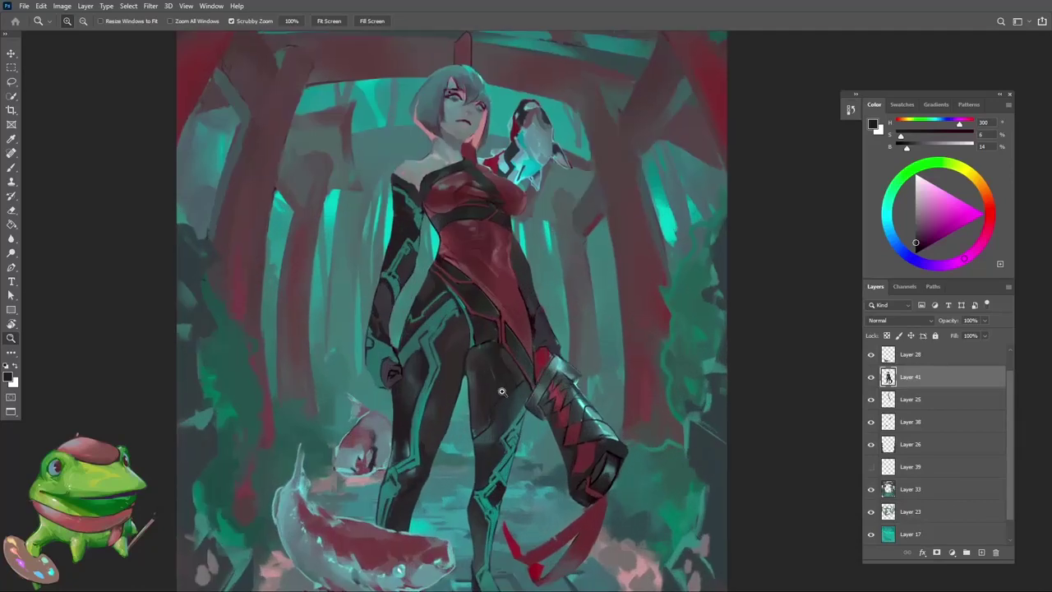
pyautogui.scroll(-5, 466, 458)
pyautogui.scroll(2, 516, 403)
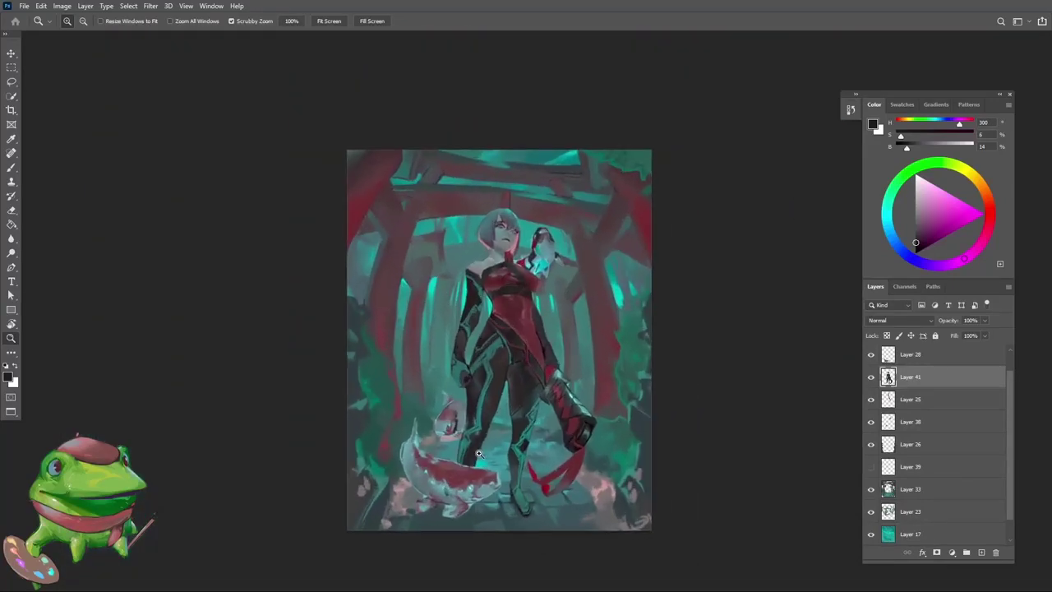
pyautogui.scroll(3, 534, 411)
pyautogui.moveTo(519, 400); pyautogui.dragTo(534, 413)
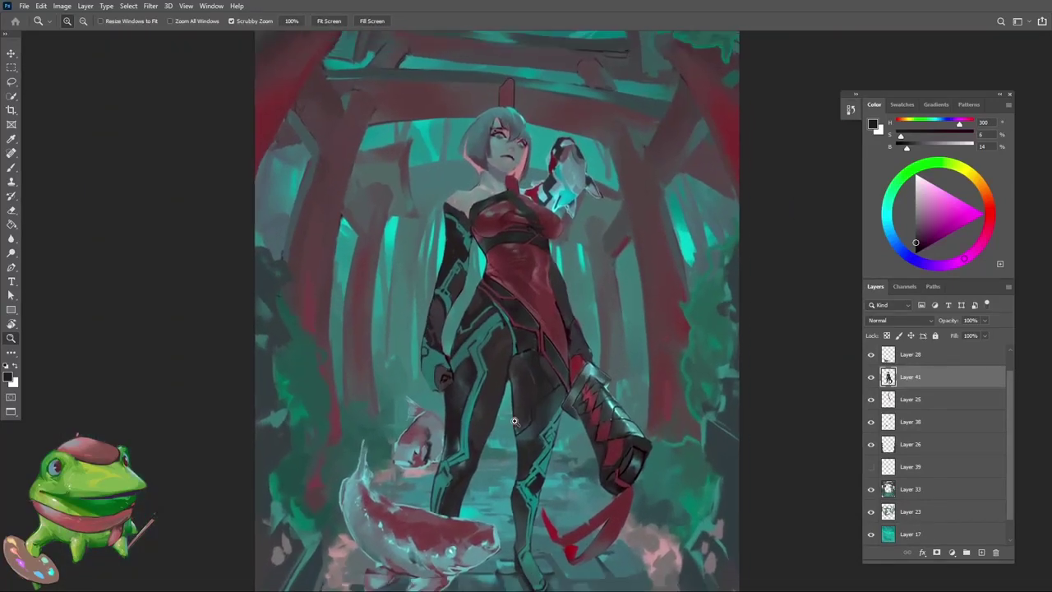
pyautogui.scroll(2, 535, 402)
pyautogui.scroll(-2, 536, 390)
pyautogui.scroll(1, 529, 366)
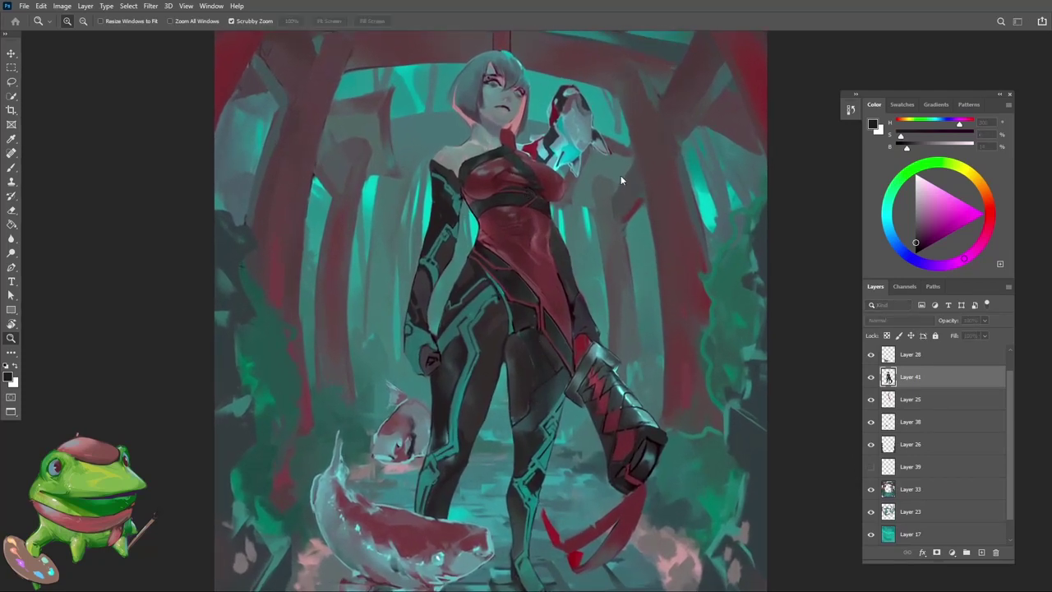
# Add a new layer clipped to the woman's figure layer for trying out colour panels on the suit
pyautogui.hotkey('ctrl', 'shift', 'alt', 'n')
pyautogui.scroll(3, 542, 368)
pyautogui.moveTo(549, 412); pyautogui.dragTo(554, 347)
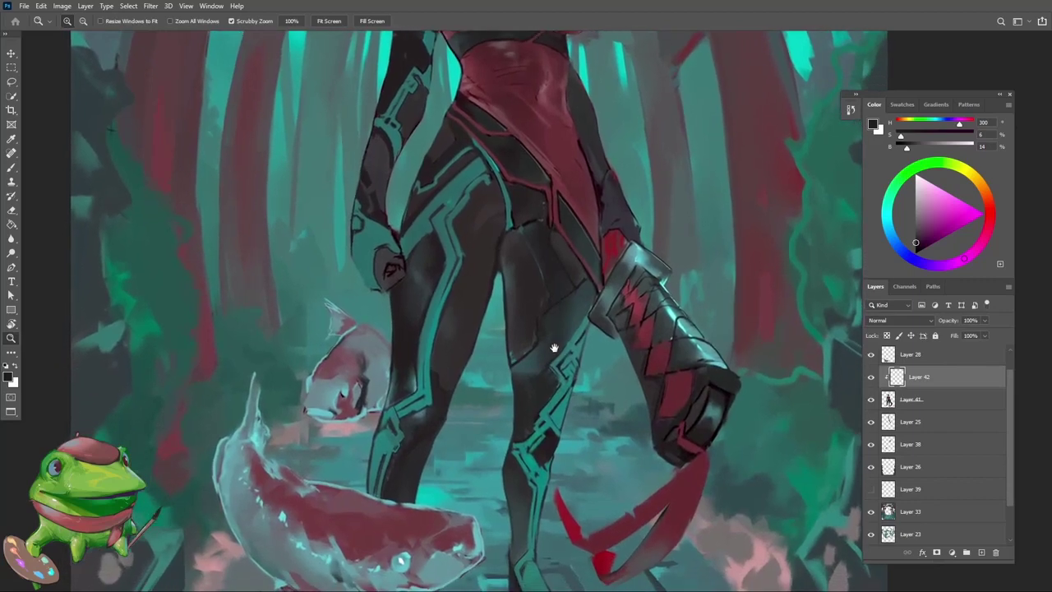
pyautogui.scroll(-4, 534, 378)
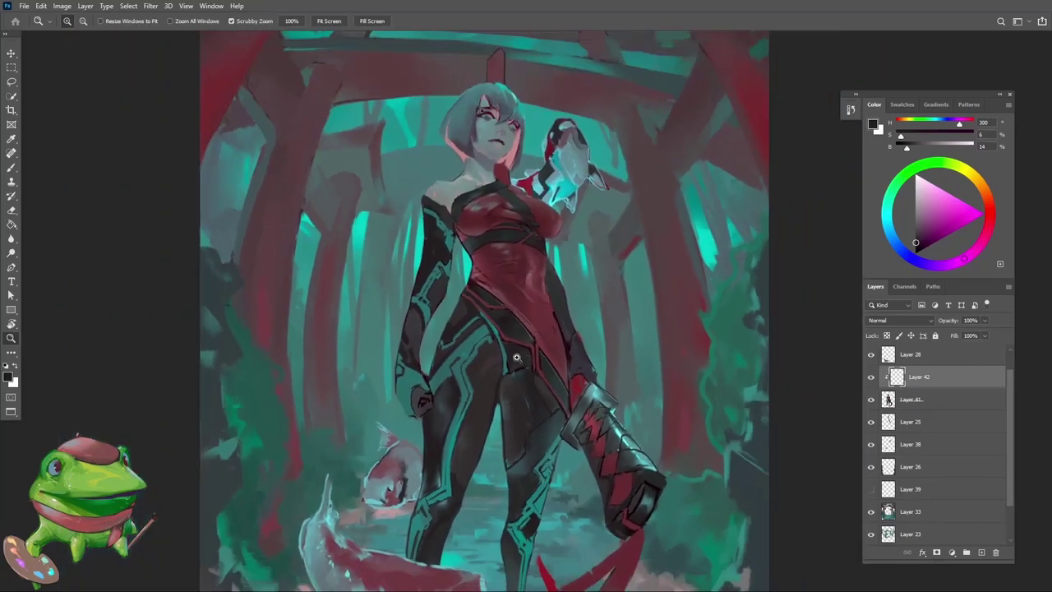
pyautogui.scroll(-3, 517, 357)
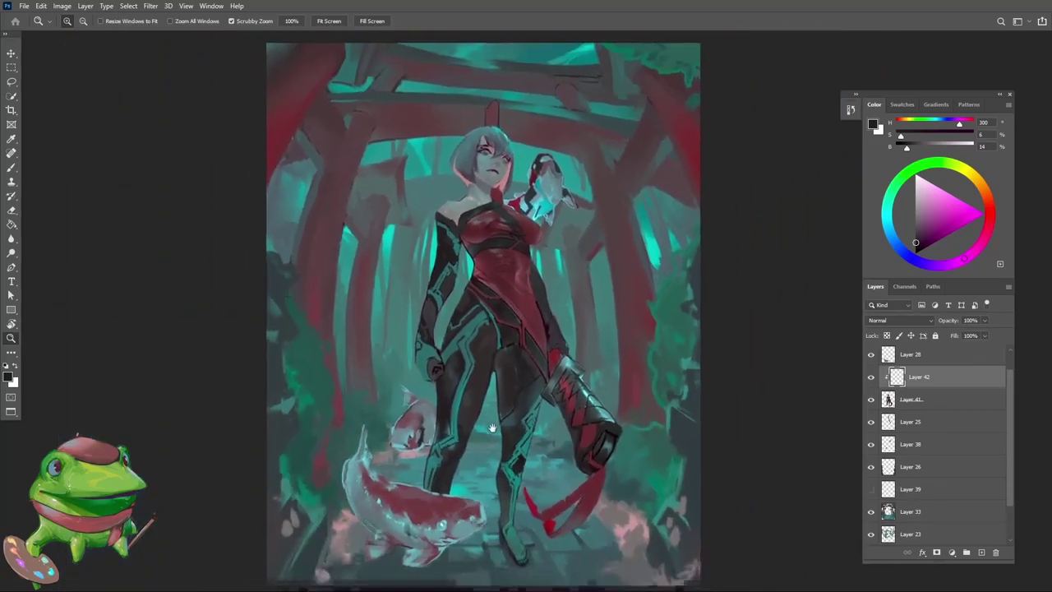
pyautogui.scroll(2, 492, 428)
pyautogui.scroll(-3, 492, 427)
pyautogui.scroll(3, 491, 427)
# Block in flat panels of sampled muted pink on both thighs with the Brush
pyautogui.press('b')
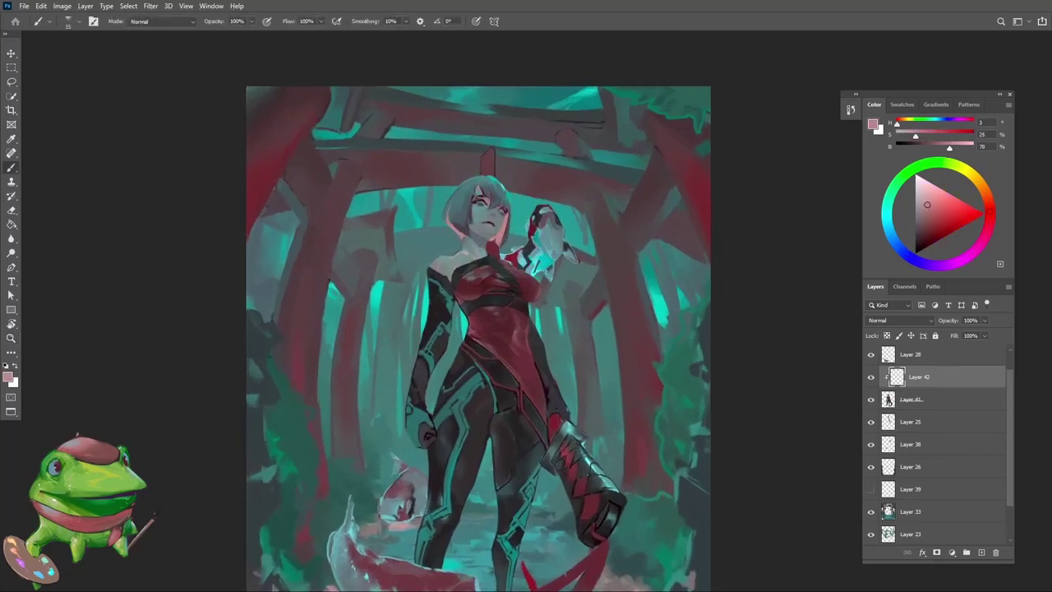
pyautogui.scroll(3, 495, 380)
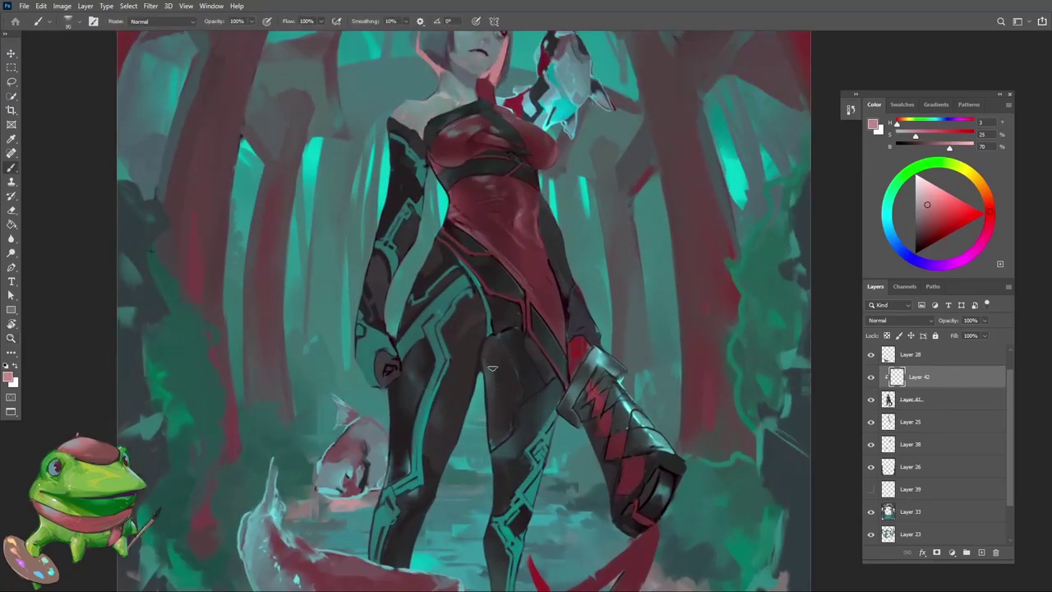
pyautogui.moveTo(492, 369); pyautogui.dragTo(495, 444)
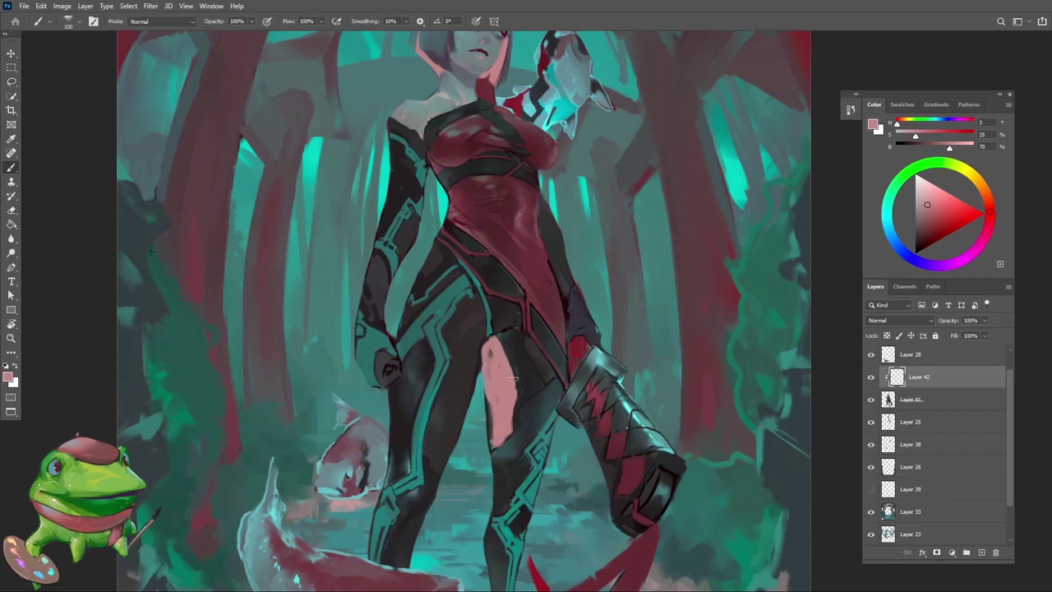
pyautogui.moveTo(483, 367); pyautogui.dragTo(483, 400)
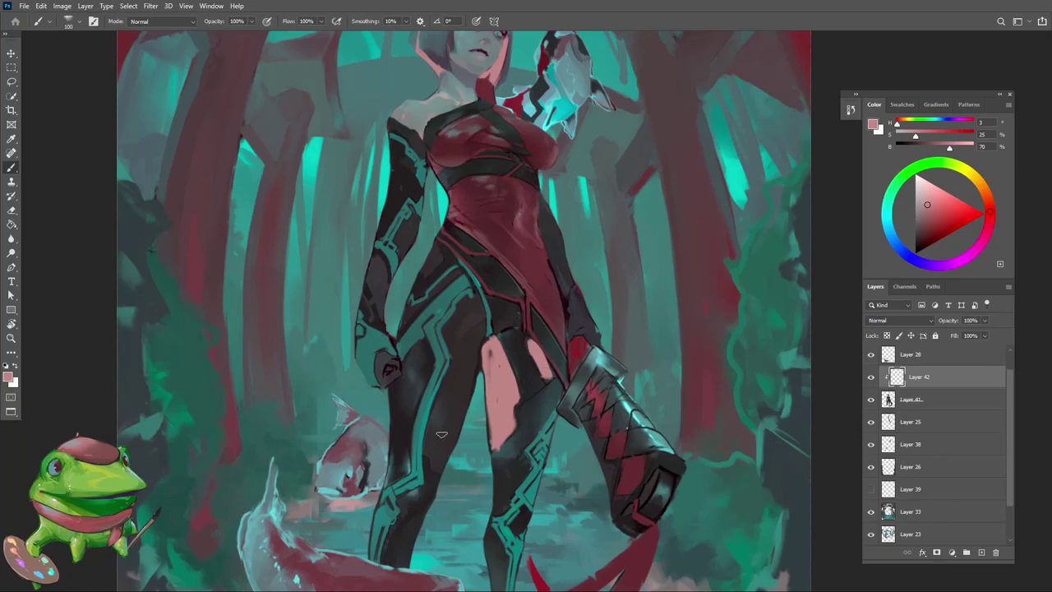
pyautogui.moveTo(442, 434)
pyautogui.mouseDown()
pyautogui.moveTo(432, 409)
pyautogui.moveTo(459, 356)
pyautogui.moveTo(457, 320)
pyautogui.mouseUp()
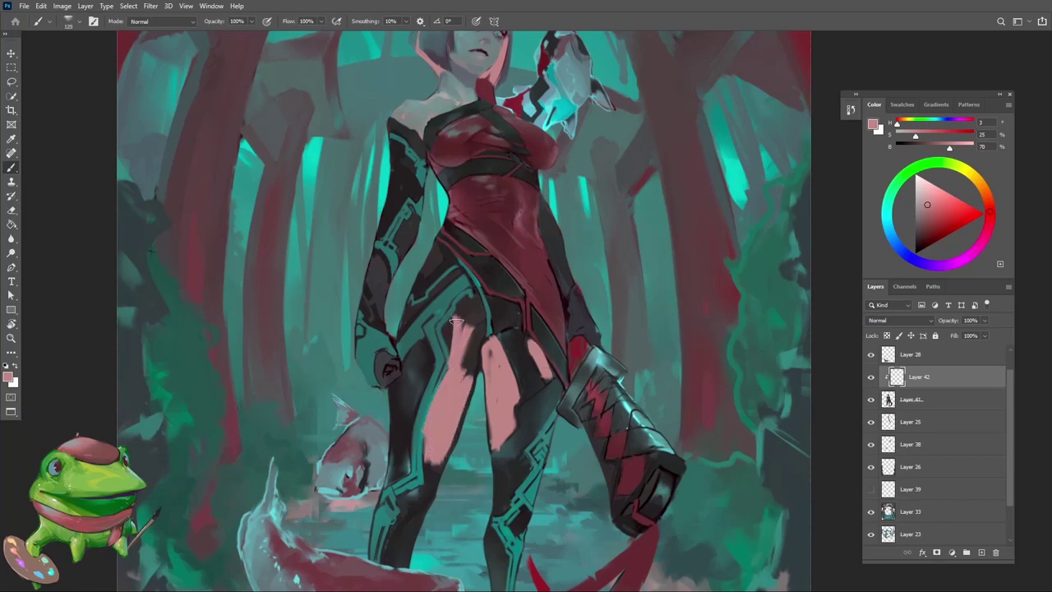
pyautogui.moveTo(457, 372); pyautogui.dragTo(477, 319)
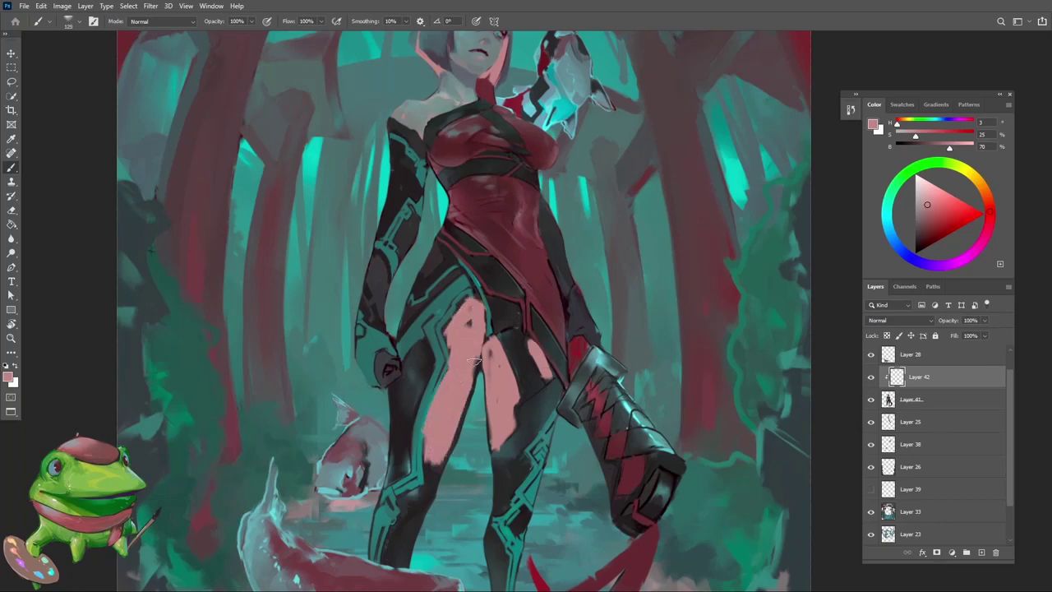
# Paint muted pink panels on the outer hip above the thigh's teal band
pyautogui.press('z')
pyautogui.moveTo(475, 362); pyautogui.dragTo(395, 524)
pyautogui.moveTo(465, 380); pyautogui.dragTo(542, 370)
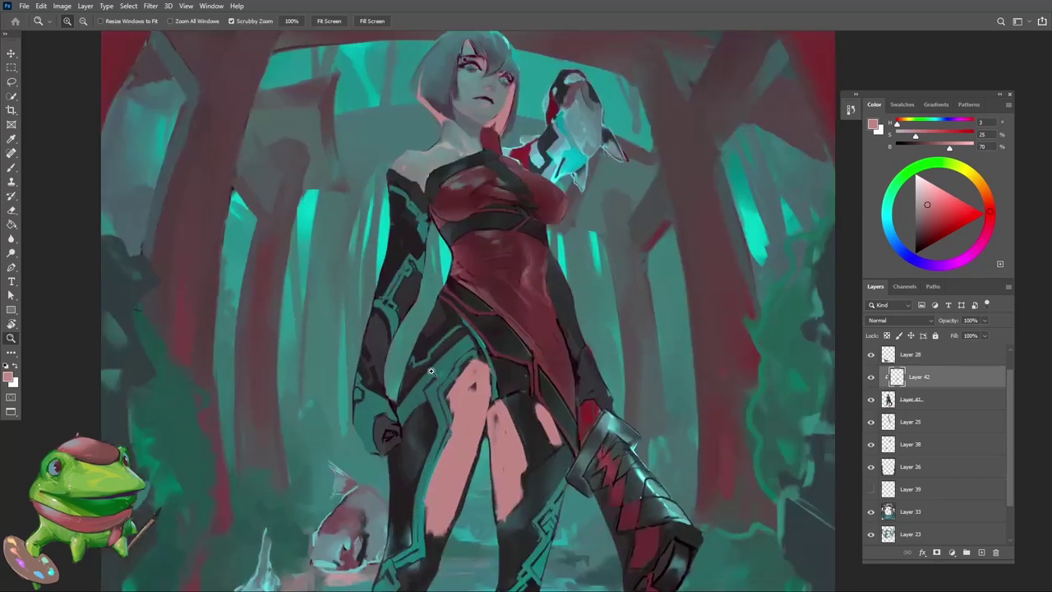
pyautogui.press('b')
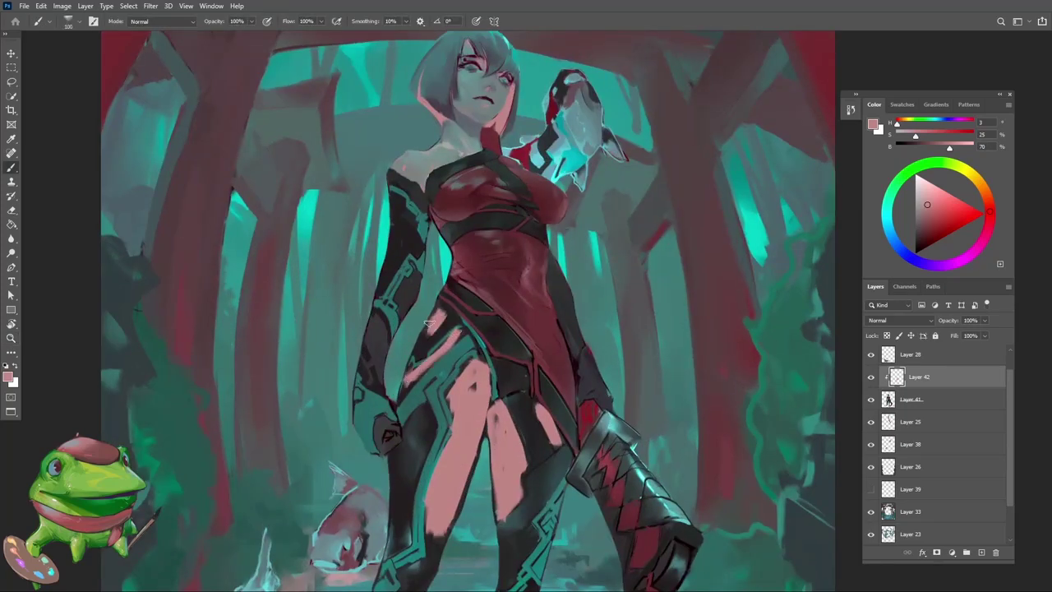
# Flip the canvas horizontally and fill gaps in the pink thigh and hip panels with a smaller brush
pyautogui.press('z')
pyautogui.moveTo(427, 323)
pyautogui.mouseDown()
pyautogui.moveTo(362, 329)
pyautogui.moveTo(473, 314)
pyautogui.moveTo(461, 337)
pyautogui.mouseUp()
pyautogui.press('h')
pyautogui.press('b')
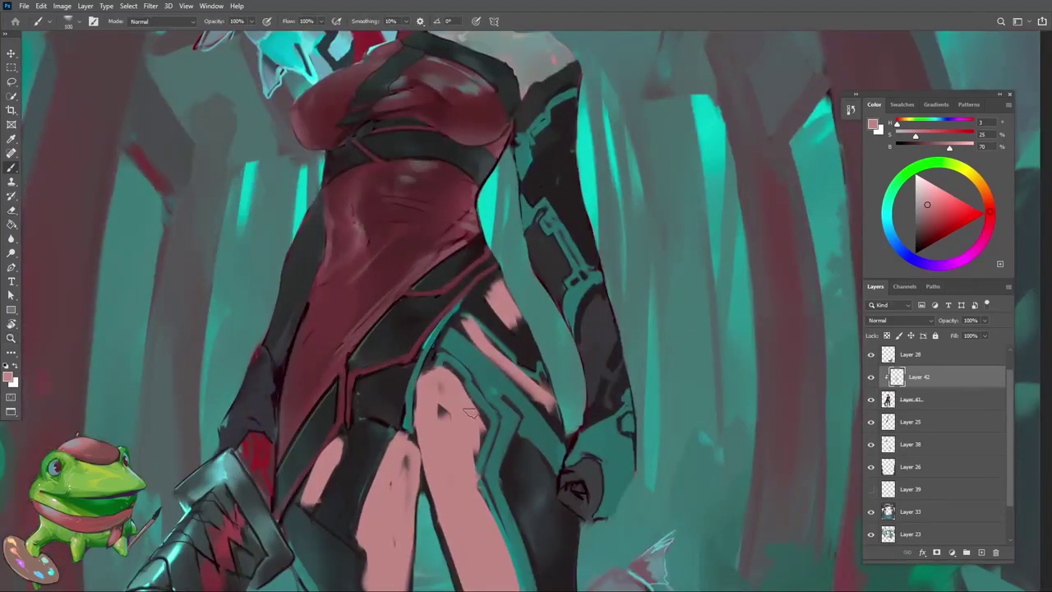
pyautogui.press('[')
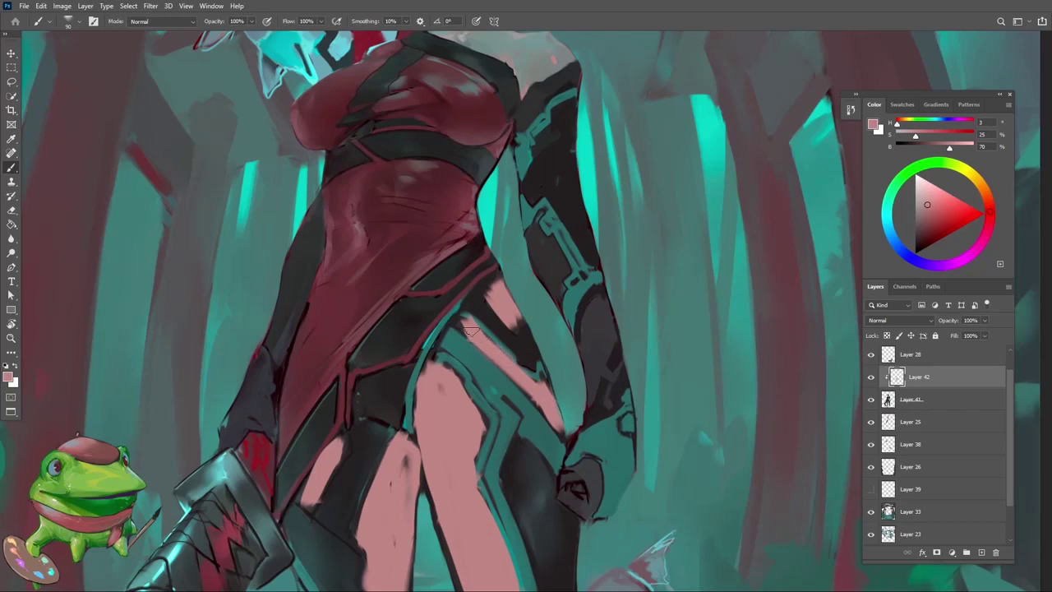
# Paint matching pink panels on the lowered arm, near the elbow and along the forearm between the teal bands
pyautogui.press('h')
pyautogui.moveTo(512, 322)
pyautogui.mouseDown()
pyautogui.moveTo(472, 375)
pyautogui.moveTo(528, 323)
pyautogui.moveTo(516, 368)
pyautogui.moveTo(511, 319)
pyautogui.mouseUp()
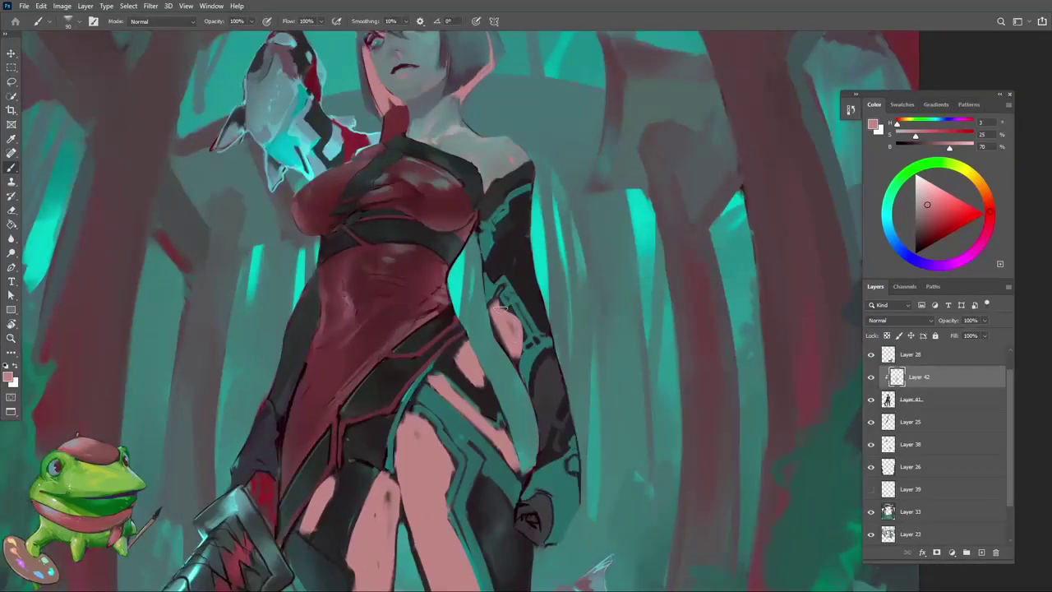
pyautogui.moveTo(525, 368)
pyautogui.mouseDown()
pyautogui.moveTo(547, 425)
pyautogui.moveTo(550, 395)
pyautogui.mouseUp()
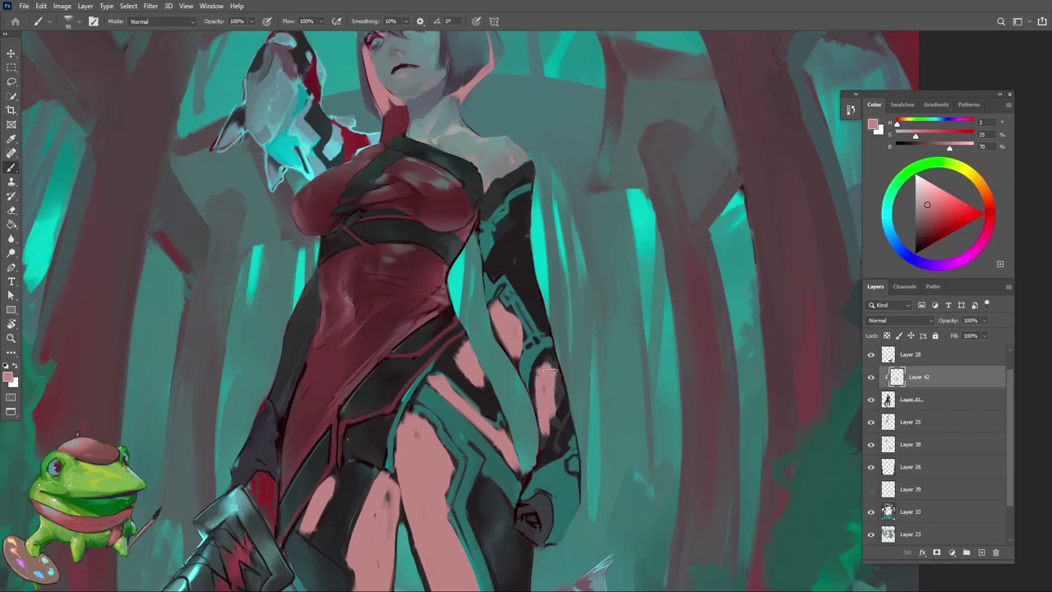
pyautogui.hotkey('ctrl', '-')
pyautogui.hotkey('ctrl', '-')
pyautogui.hotkey('ctrl', '-')
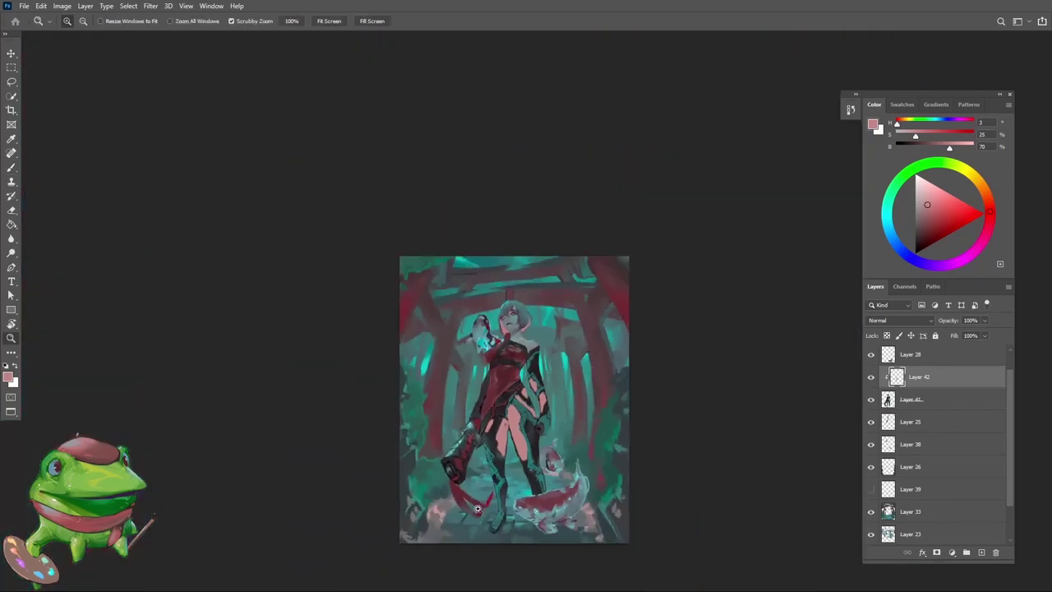
# Lock the panel layer's transparent pixels and recolour the pink panels in a sampled light grey-teal
pyautogui.hotkey('ctrl', '+')
pyautogui.hotkey('ctrl', '+')
pyautogui.press('z')
pyautogui.moveTo(526, 368)
pyautogui.mouseDown()
pyautogui.moveTo(505, 359)
pyautogui.moveTo(513, 365)
pyautogui.mouseUp()
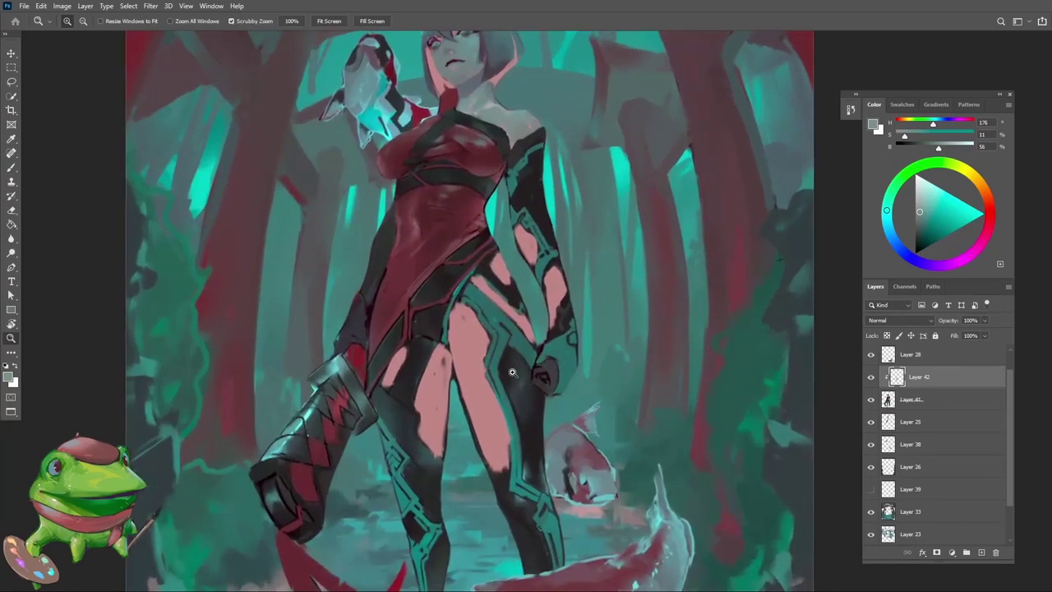
pyautogui.click(887, 335)
pyautogui.press('b')
pyautogui.scroll(-3, 662, 329)
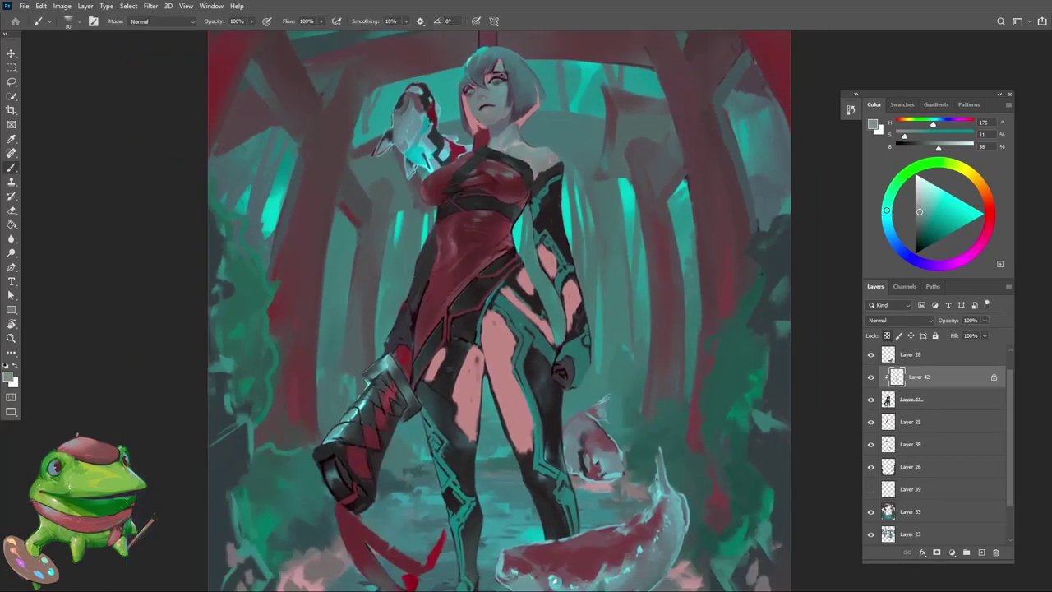
pyautogui.moveTo(474, 344)
pyautogui.mouseDown()
pyautogui.moveTo(493, 362)
pyautogui.moveTo(506, 345)
pyautogui.moveTo(493, 366)
pyautogui.moveTo(521, 363)
pyautogui.moveTo(513, 382)
pyautogui.moveTo(480, 401)
pyautogui.moveTo(509, 400)
pyautogui.moveTo(530, 366)
pyautogui.moveTo(525, 382)
pyautogui.moveTo(549, 370)
pyautogui.moveTo(518, 352)
pyautogui.moveTo(531, 346)
pyautogui.moveTo(540, 224)
pyautogui.moveTo(517, 205)
pyautogui.moveTo(529, 315)
pyautogui.mouseUp()
# Try a sampled muted blue-grey on the leg and arm panels with a very large brush
pyautogui.press('z')
pyautogui.press('b')
pyautogui.keyDown('alt'); pyautogui.click(540, 224); pyautogui.keyUp('alt')
pyautogui.press('z')
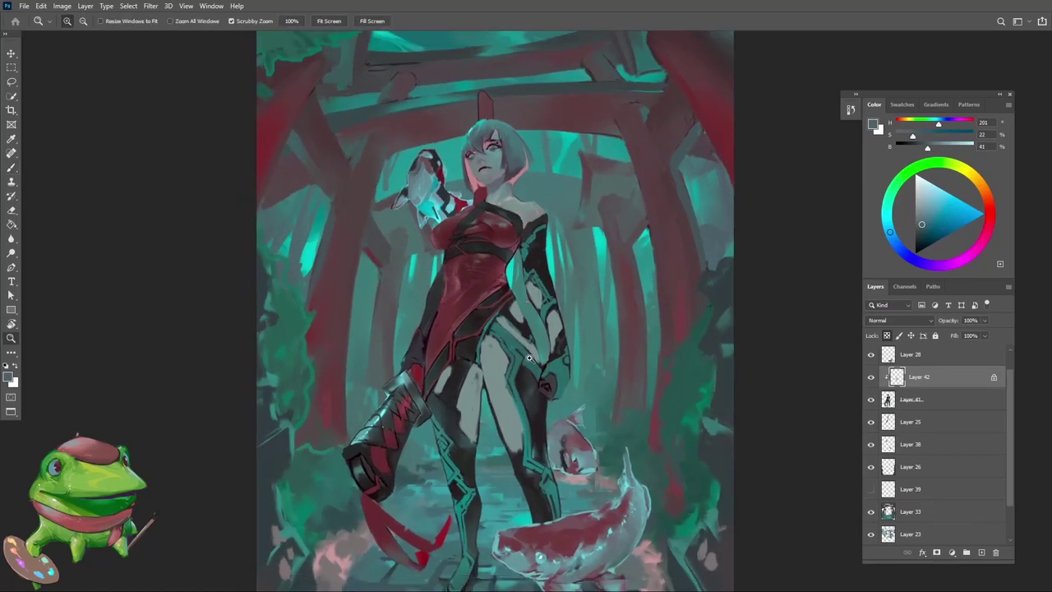
pyautogui.moveTo(529, 358); pyautogui.dragTo(543, 350)
pyautogui.press('b')
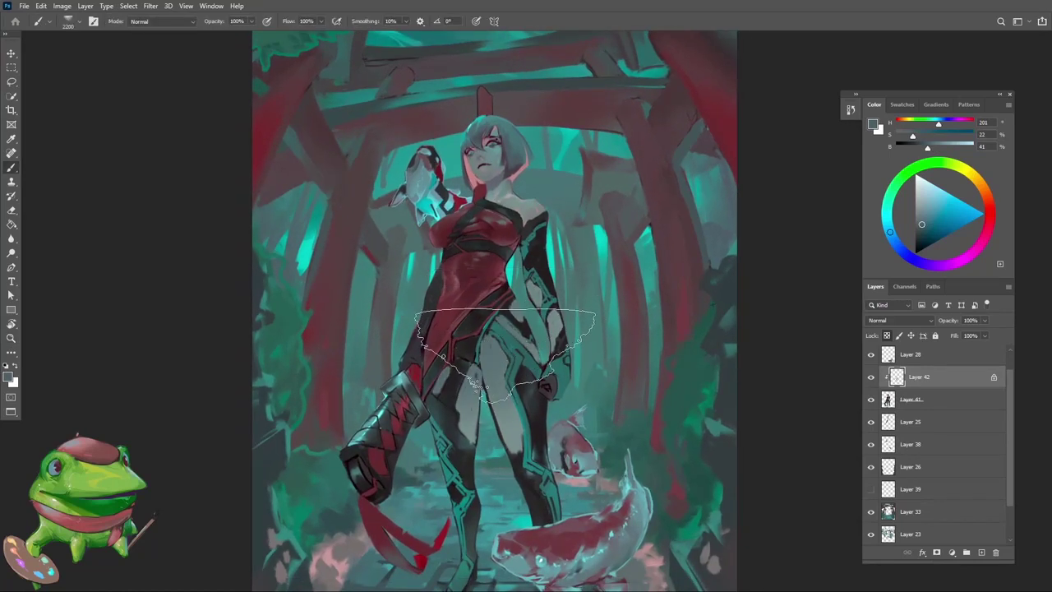
pyautogui.moveTo(518, 408)
pyautogui.mouseDown()
pyautogui.moveTo(525, 391)
pyautogui.moveTo(453, 444)
pyautogui.mouseUp()
# Try a sampled dark maroon on the suit panels and judge it at thumbnail size
pyautogui.hotkey('ctrl', '0')
pyautogui.press('b')
pyautogui.keyDown('alt'); pyautogui.click(521, 438); pyautogui.keyUp('alt')
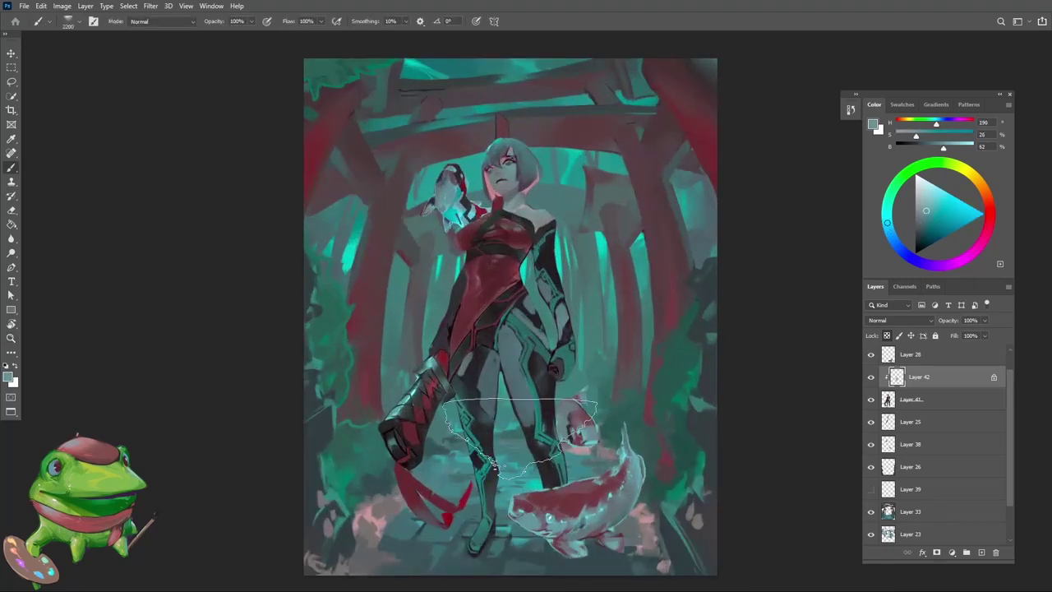
pyautogui.keyDown('alt'); pyautogui.click(539, 382); pyautogui.keyUp('alt')
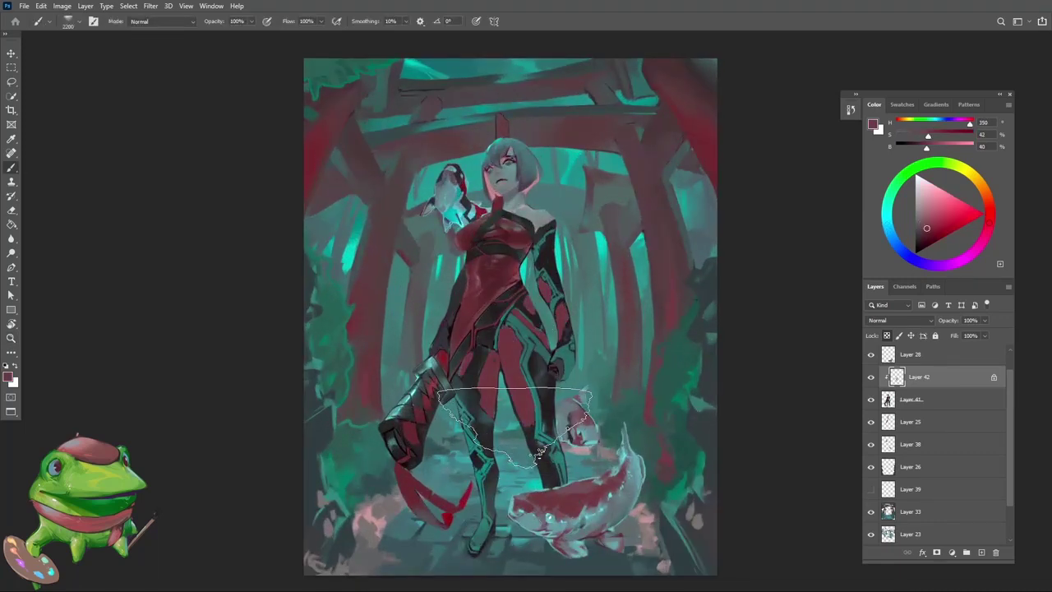
pyautogui.press('z')
pyautogui.moveTo(539, 451); pyautogui.dragTo(446, 452)
pyautogui.hotkey('ctrl', '0')
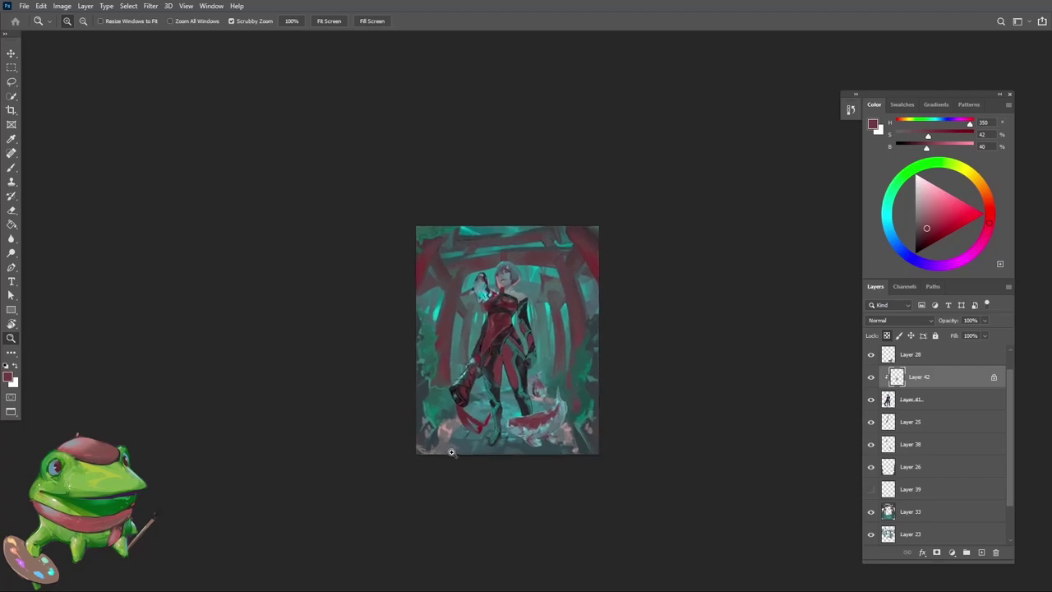
pyautogui.press('b')
pyautogui.press('z')
pyautogui.moveTo(473, 474); pyautogui.dragTo(443, 485)
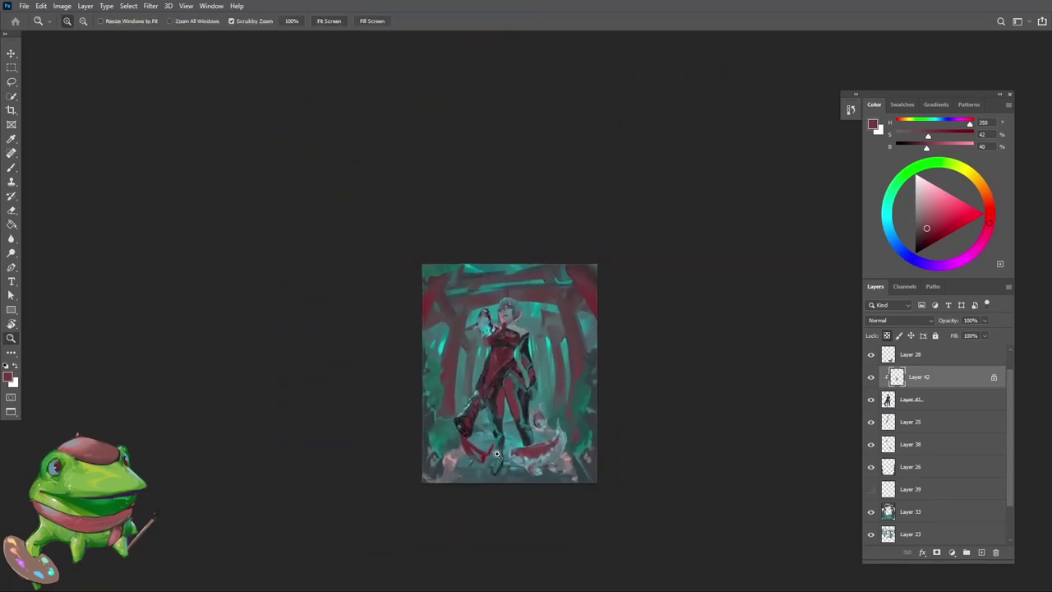
# Try a sampled dark blue-grey on the suit panels and check it against the whole painting
pyautogui.hotkey('ctrl', '0')
pyautogui.press('b')
pyautogui.keyDown('alt'); pyautogui.click(528, 346); pyautogui.keyUp('alt')
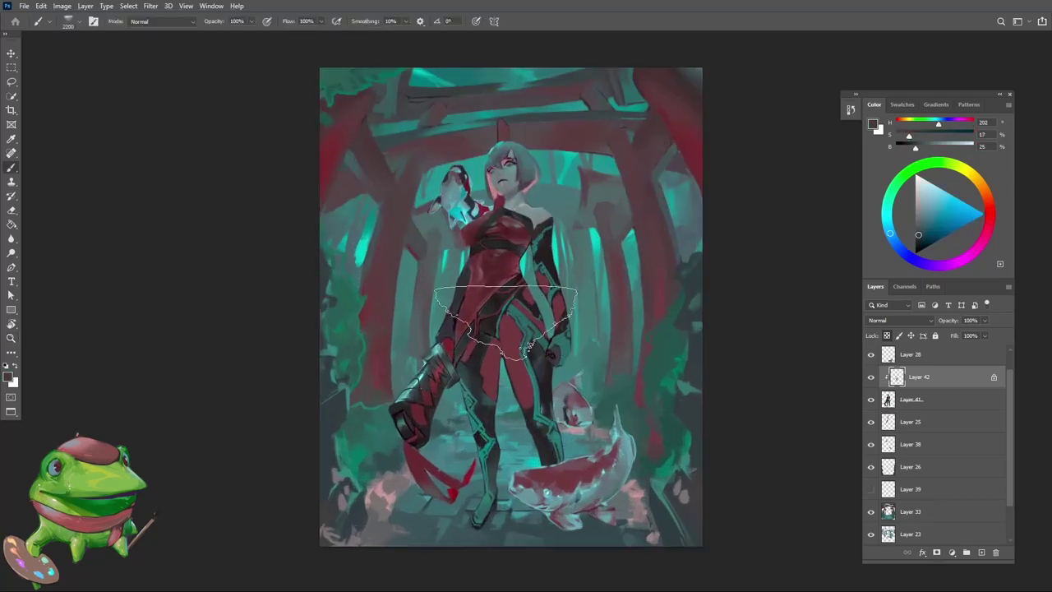
pyautogui.press('z')
pyautogui.moveTo(509, 410)
pyautogui.mouseDown()
pyautogui.moveTo(483, 414)
pyautogui.moveTo(496, 418)
pyautogui.mouseUp()
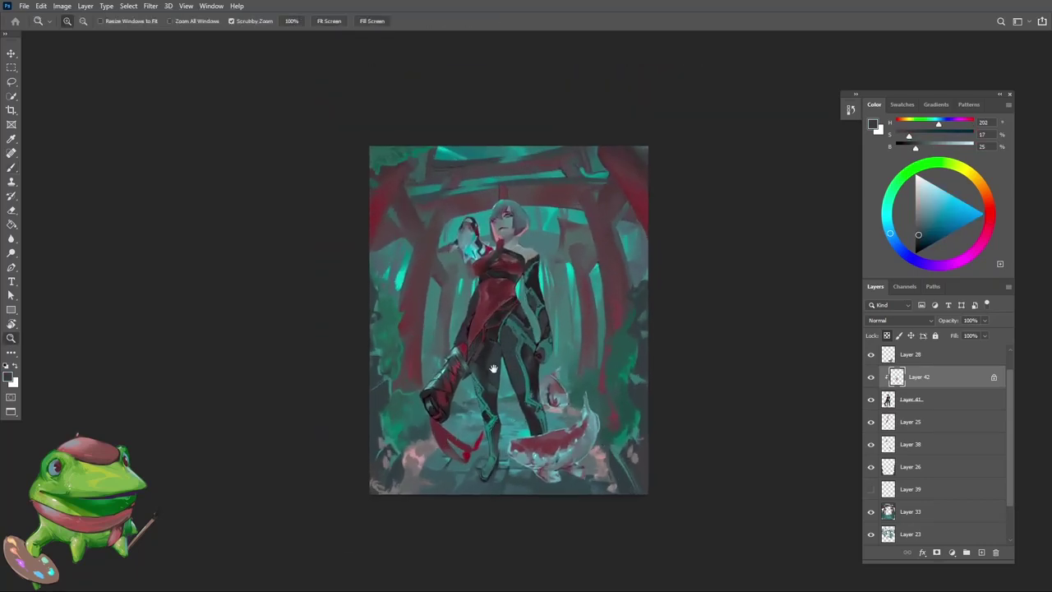
pyautogui.moveTo(493, 369)
pyautogui.mouseDown()
pyautogui.moveTo(493, 425)
pyautogui.moveTo(440, 449)
pyautogui.moveTo(526, 448)
pyautogui.moveTo(526, 414)
pyautogui.mouseUp()
# Try a bright teal sampled near the raised hand's koi on the suit panels and view it small
pyautogui.press('b')
pyautogui.keyDown('alt'); pyautogui.click(461, 214); pyautogui.keyUp('alt')
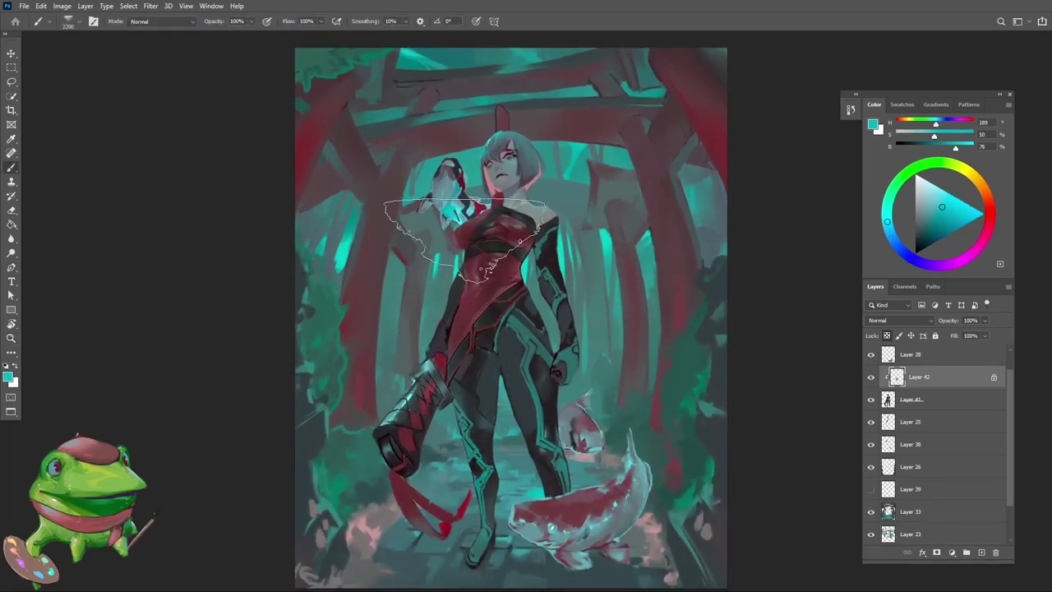
pyautogui.press('z')
pyautogui.moveTo(461, 454); pyautogui.dragTo(413, 455)
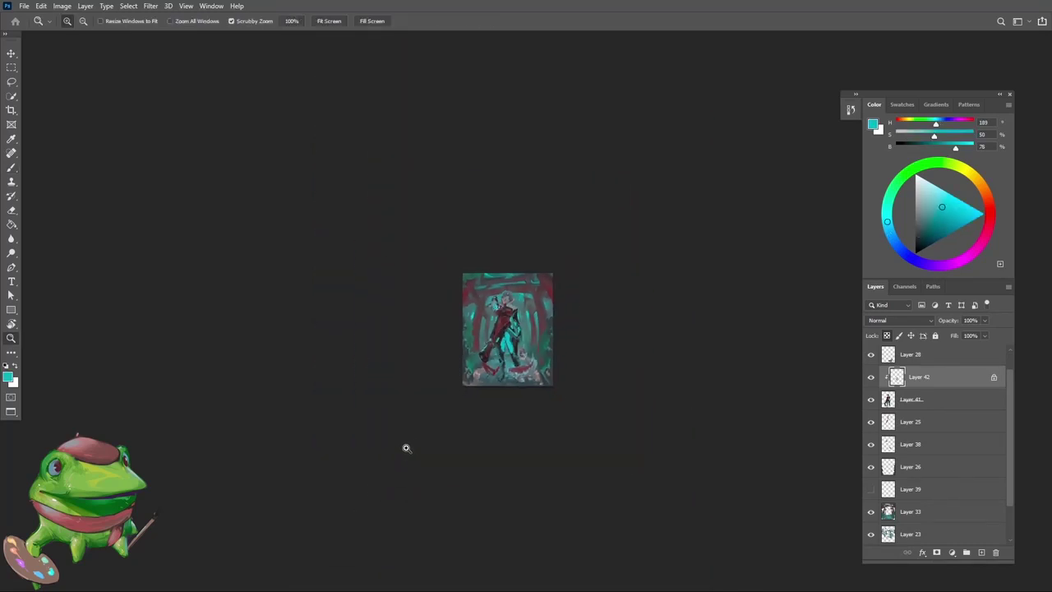
pyautogui.moveTo(506, 327); pyautogui.dragTo(588, 327)
# Try the suit panels in muted pink sampled from the face's edge
pyautogui.press('b')
pyautogui.keyDown('alt'); pyautogui.click(501, 247); pyautogui.keyUp('alt')
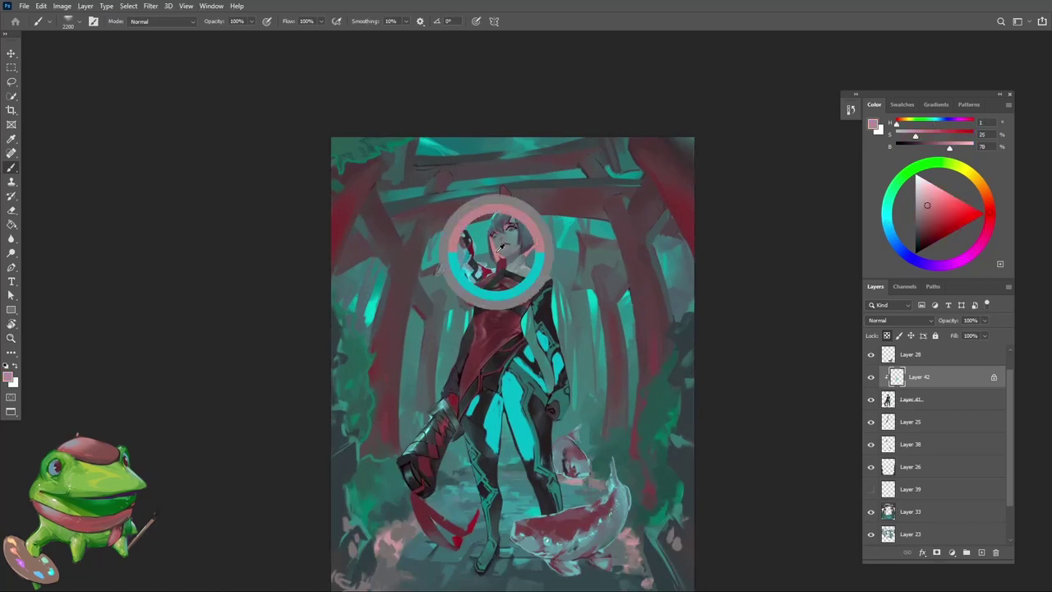
pyautogui.moveTo(481, 443)
pyautogui.mouseDown()
pyautogui.moveTo(435, 444)
pyautogui.moveTo(523, 394)
pyautogui.moveTo(460, 456)
pyautogui.moveTo(564, 434)
pyautogui.mouseUp()
pyautogui.press('z')
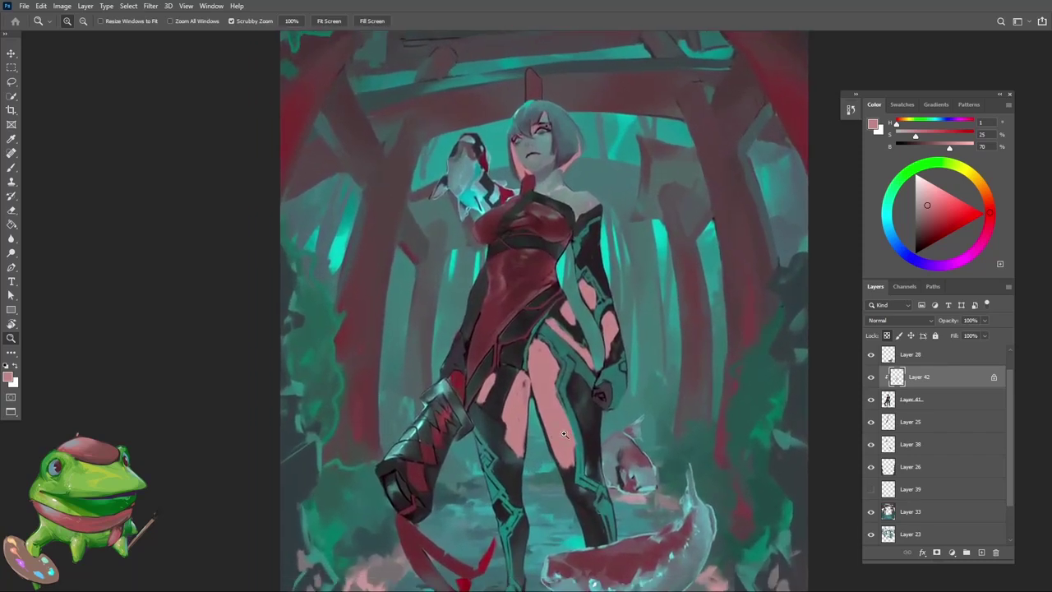
# Hide the panel layer to compare the plain dark suit with the panelled version at small size
pyautogui.click(871, 378)
pyautogui.keyDown('alt'); pyautogui.click(639, 349); pyautogui.keyUp('alt')
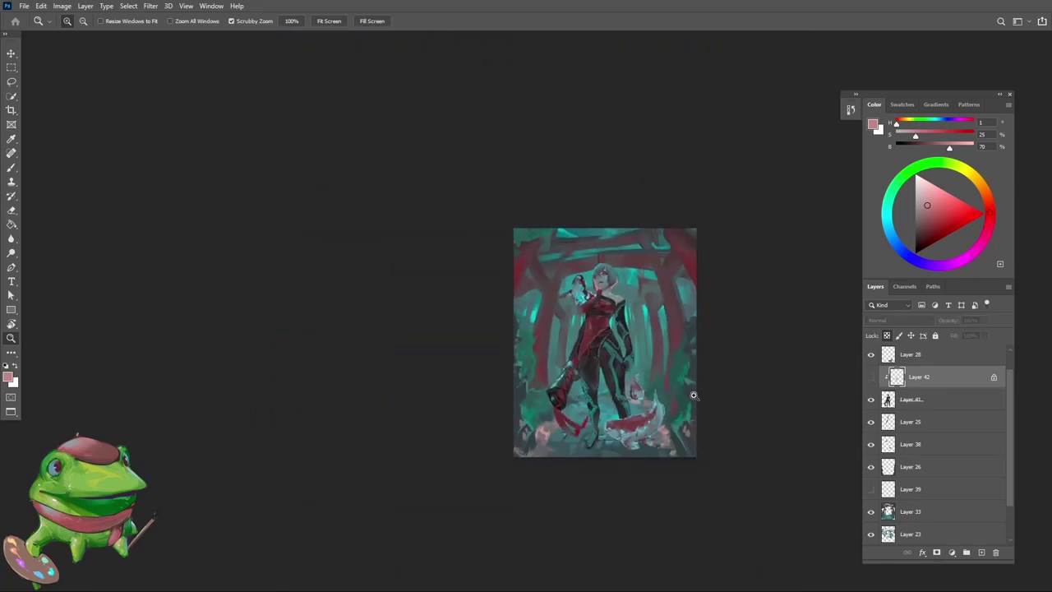
pyautogui.keyDown('alt'); pyautogui.click(658, 352); pyautogui.keyUp('alt')
pyautogui.click(649, 353)
# Recolour the visible suit panels in a sampled muted blue-grey and review them at several zoom levels
pyautogui.press('b')
pyautogui.keyDown('alt'); pyautogui.click(568, 416); pyautogui.keyUp('alt')
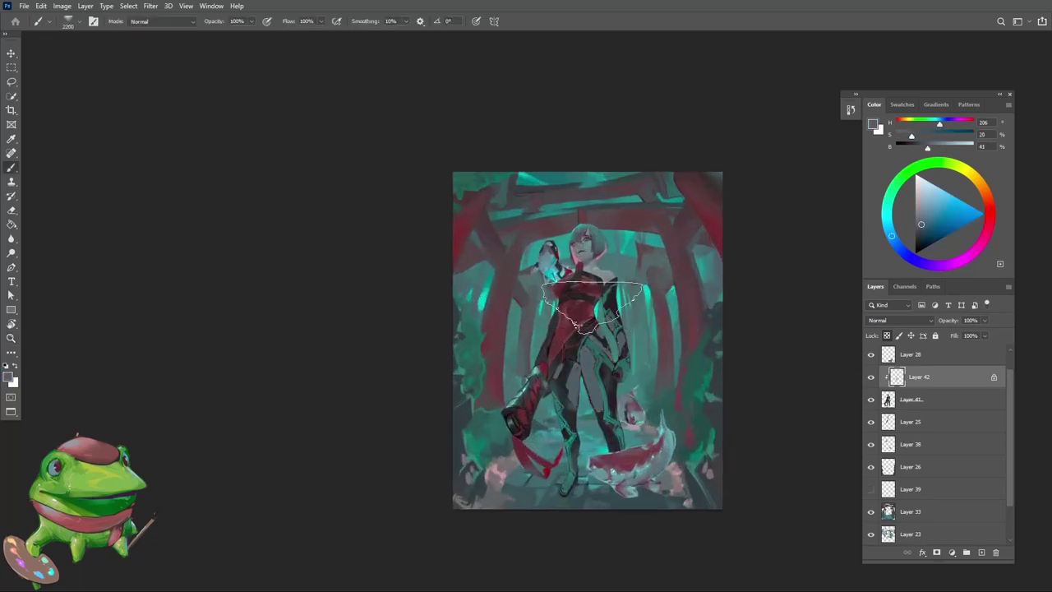
pyautogui.press('z')
pyautogui.keyDown('alt'); pyautogui.click(575, 324); pyautogui.keyUp('alt')
pyautogui.moveTo(547, 422); pyautogui.dragTo(594, 409)
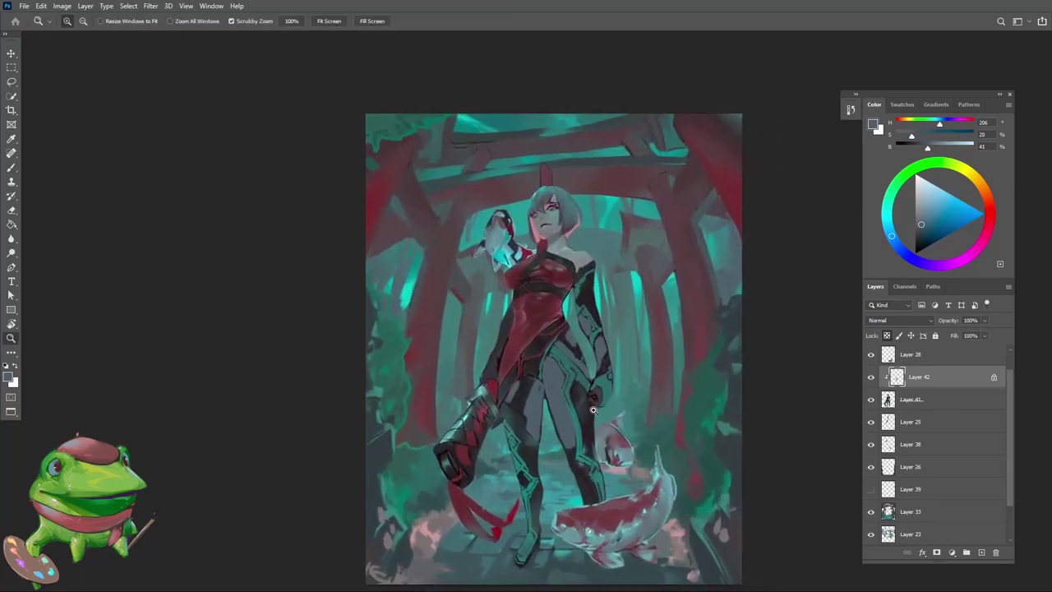
pyautogui.click(580, 407)
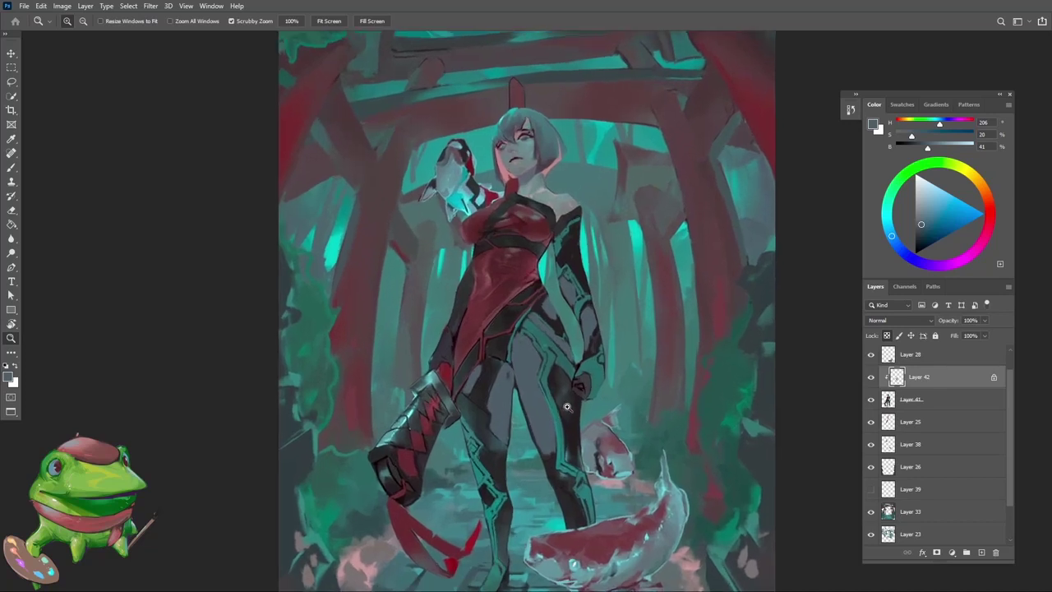
pyautogui.keyDown('alt'); pyautogui.click(567, 407); pyautogui.keyUp('alt')
pyautogui.keyDown('alt'); pyautogui.click(567, 407); pyautogui.keyUp('alt')
pyautogui.press('b')
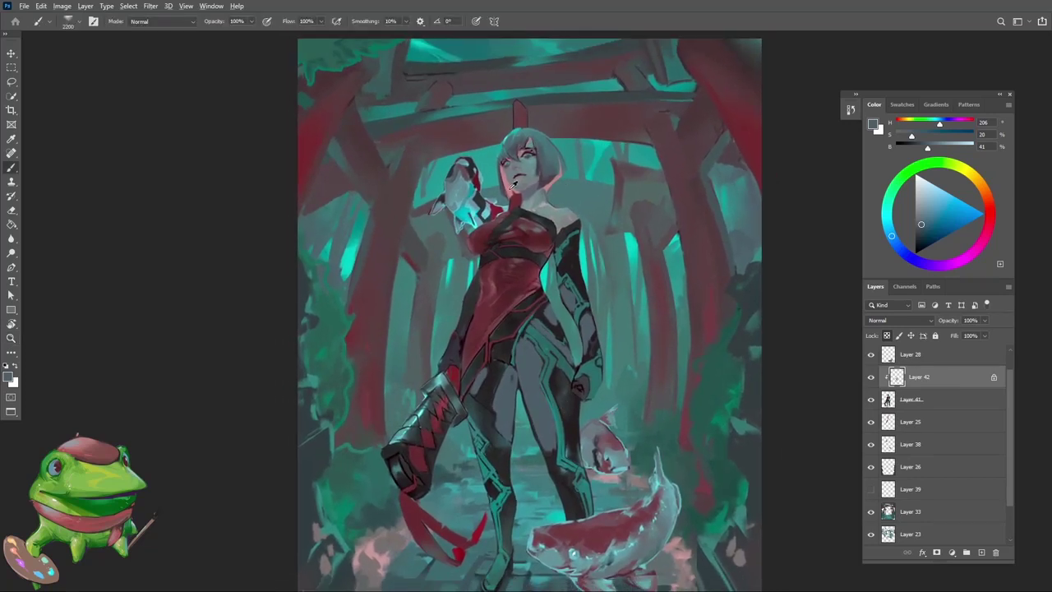
# Try the suit panels in muted pink sampled from the shaded edge of the face and view them smaller
pyautogui.keyDown('alt'); pyautogui.click(514, 186); pyautogui.keyUp('alt')
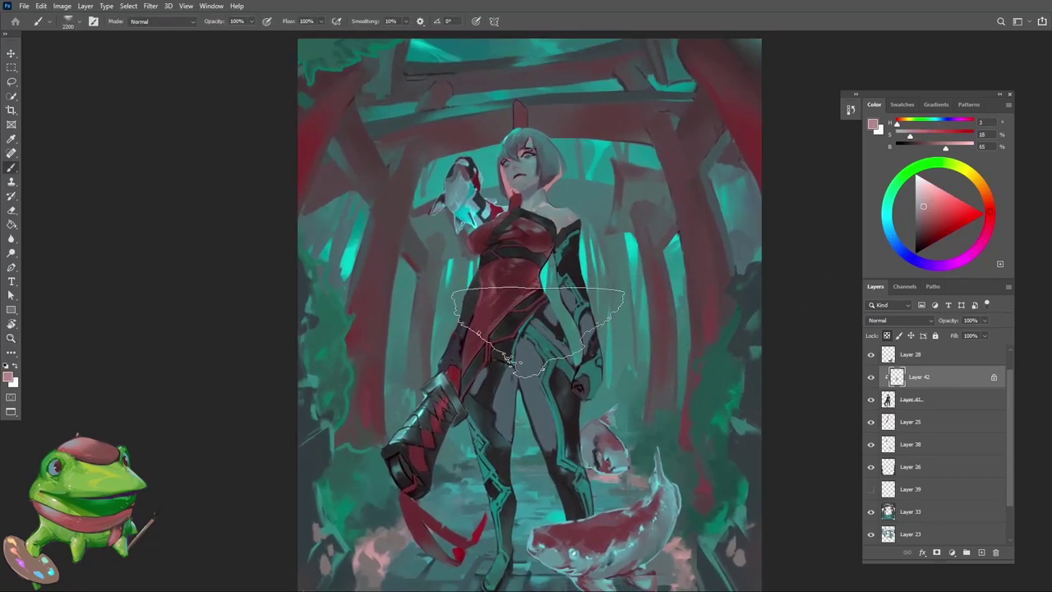
pyautogui.moveTo(490, 345); pyautogui.dragTo(495, 399)
pyautogui.press('z')
pyautogui.keyDown('alt'); pyautogui.click(513, 428); pyautogui.keyUp('alt')
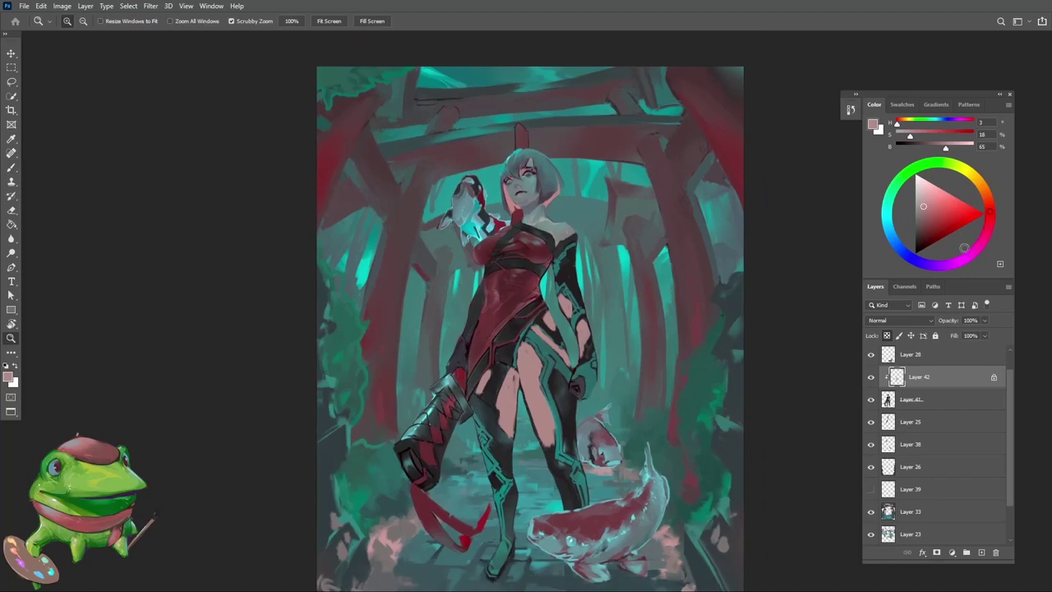
# Try a darker, cooler pink with hue 352 and brightness 56 on the suit panels and check it at several sizes
pyautogui.press('b')
pyautogui.press('z')
pyautogui.press('b')
pyautogui.press('z')
pyautogui.keyDown('alt'); pyautogui.click(472, 465); pyautogui.keyUp('alt')
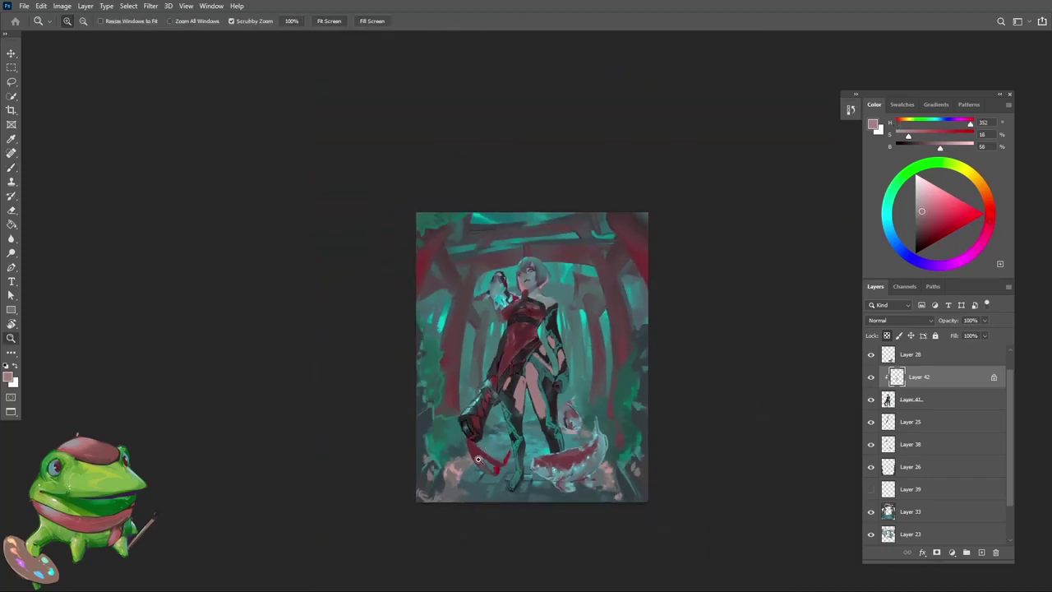
pyautogui.keyDown('alt'); pyautogui.click(472, 465); pyautogui.keyUp('alt')
pyautogui.moveTo(472, 465); pyautogui.dragTo(587, 398)
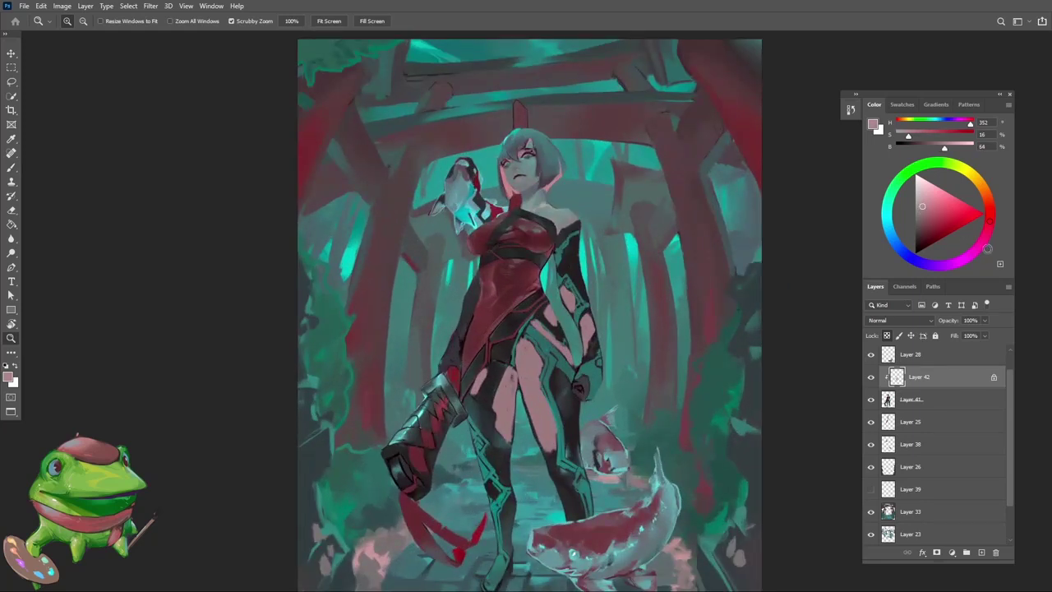
# Try a purplish pink with hue 326 and brightness 64 on the suit panels and review it with the canvas mirrored
pyautogui.press('b')
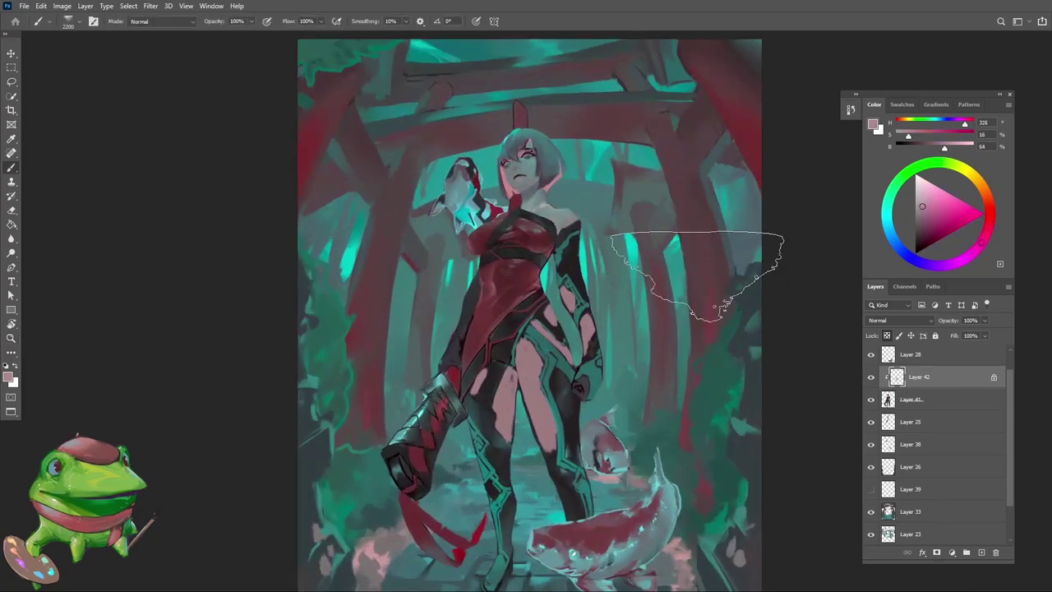
pyautogui.press('z')
pyautogui.keyDown('alt'); pyautogui.click(470, 364); pyautogui.keyUp('alt')
pyautogui.moveTo(469, 364); pyautogui.dragTo(559, 363)
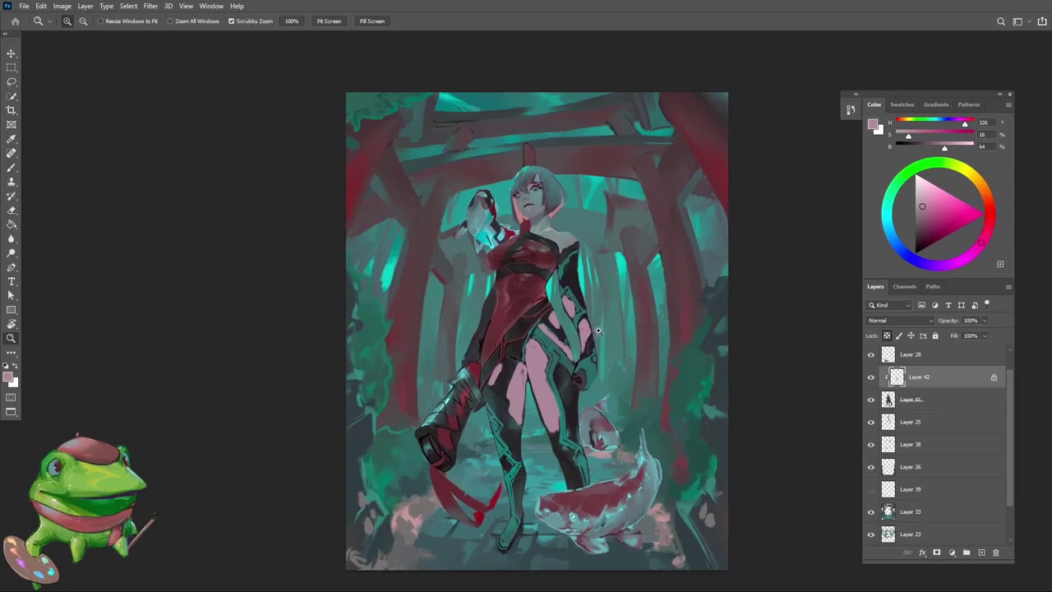
pyautogui.hotkey('ctrl', 'shift', 'h')
# Try the suit panels in bright teal sampled from the background just below the gate's crossbeam
pyautogui.press('b')
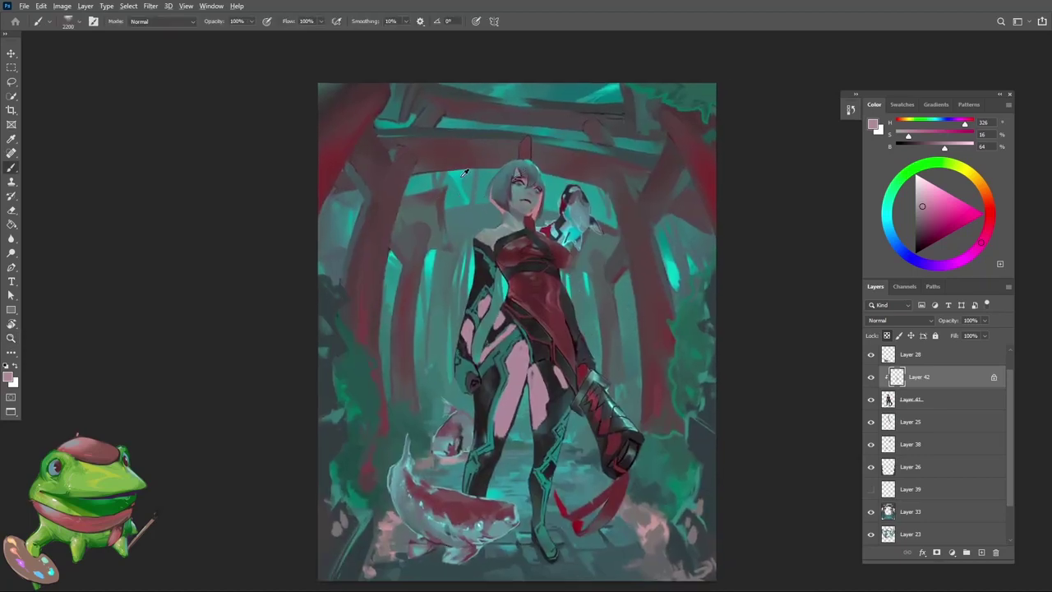
pyautogui.keyDown('alt'); pyautogui.click(465, 171); pyautogui.keyUp('alt')
pyautogui.press('z')
pyautogui.moveTo(594, 332)
pyautogui.mouseDown()
pyautogui.moveTo(559, 332)
pyautogui.moveTo(608, 342)
pyautogui.moveTo(580, 343)
pyautogui.mouseUp()
pyautogui.press('b')
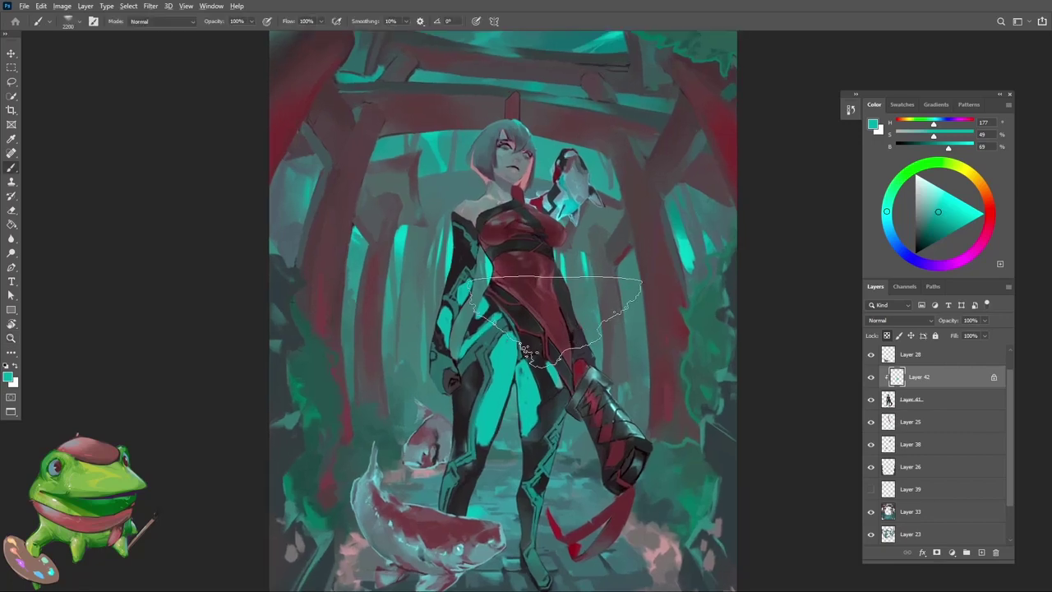
# Try the suit panels in dark red sampled from the dress and view the painting small
pyautogui.keyDown('alt'); pyautogui.click(543, 280); pyautogui.keyUp('alt')
pyautogui.moveTo(543, 279)
pyautogui.mouseDown()
pyautogui.moveTo(461, 320)
pyautogui.moveTo(411, 312)
pyautogui.moveTo(539, 337)
pyautogui.moveTo(457, 433)
pyautogui.moveTo(659, 397)
pyautogui.mouseUp()
pyautogui.press('z')
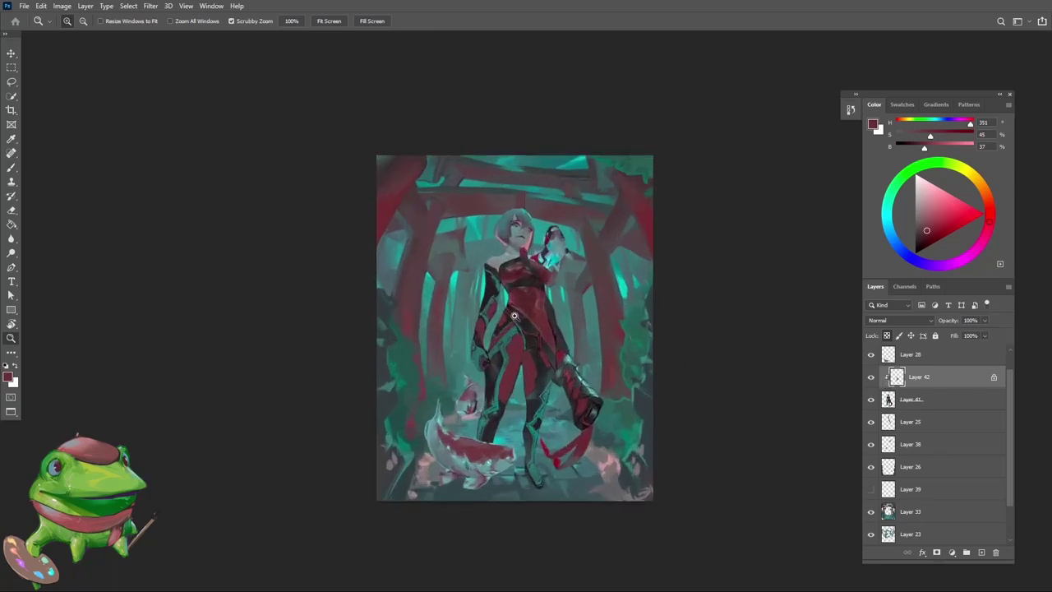
pyautogui.moveTo(514, 316); pyautogui.dragTo(543, 334)
# Try a large dark red circle around the figure on Layer 28 as a composition guide, and undo it
pyautogui.click(887, 359)
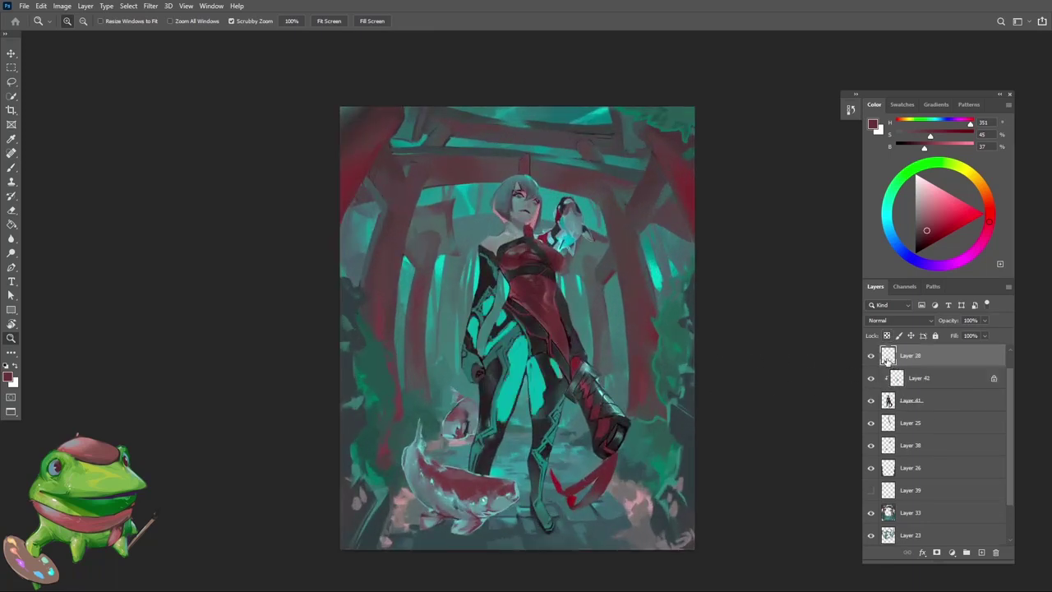
pyautogui.press('b')
pyautogui.keyDown('alt'); pyautogui.click(635, 293); pyautogui.keyUp('alt')
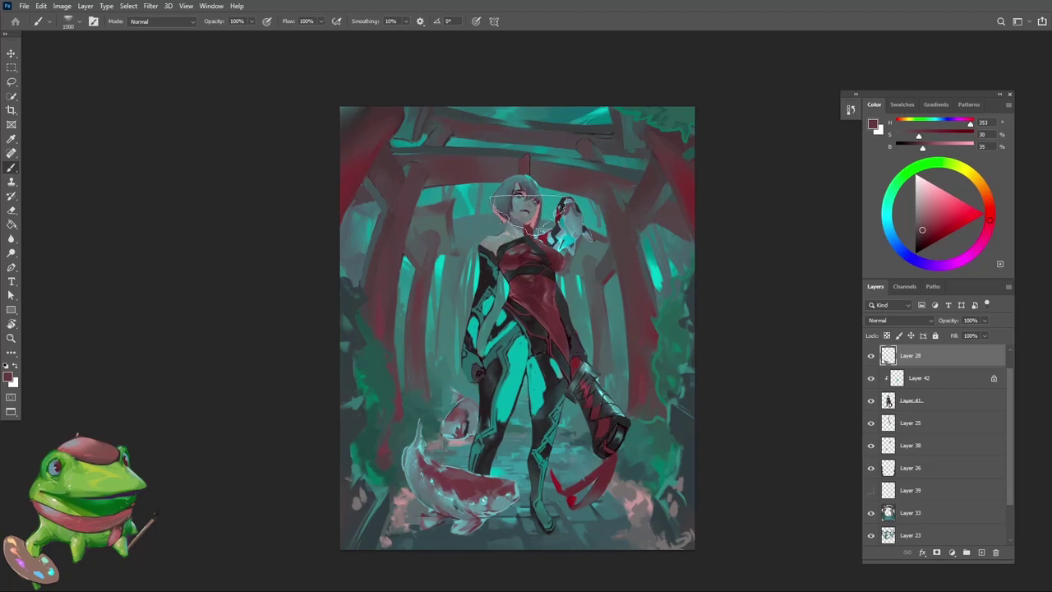
pyautogui.keyDown('alt'); pyautogui.click(538, 280); pyautogui.keyUp('alt')
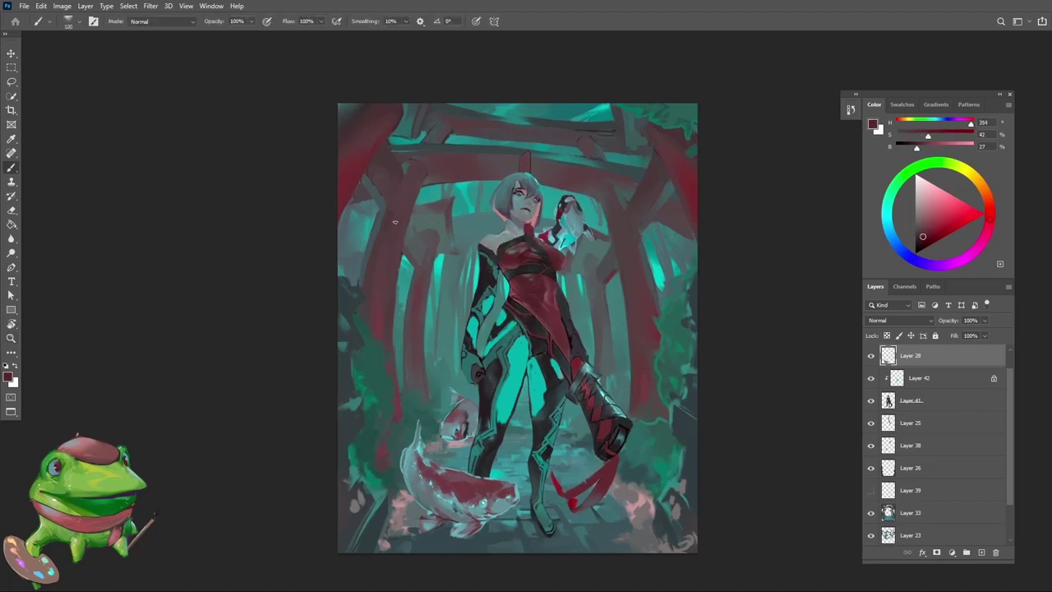
pyautogui.moveTo(388, 161)
pyautogui.mouseDown()
pyautogui.moveTo(428, 448)
pyautogui.moveTo(689, 202)
pyautogui.moveTo(366, 284)
pyautogui.moveTo(386, 434)
pyautogui.mouseUp()
pyautogui.hotkey('ctrl', 'z')
pyautogui.moveTo(352, 184)
pyautogui.mouseDown()
pyautogui.moveTo(649, 161)
pyautogui.moveTo(620, 457)
pyautogui.moveTo(370, 232)
pyautogui.mouseUp()
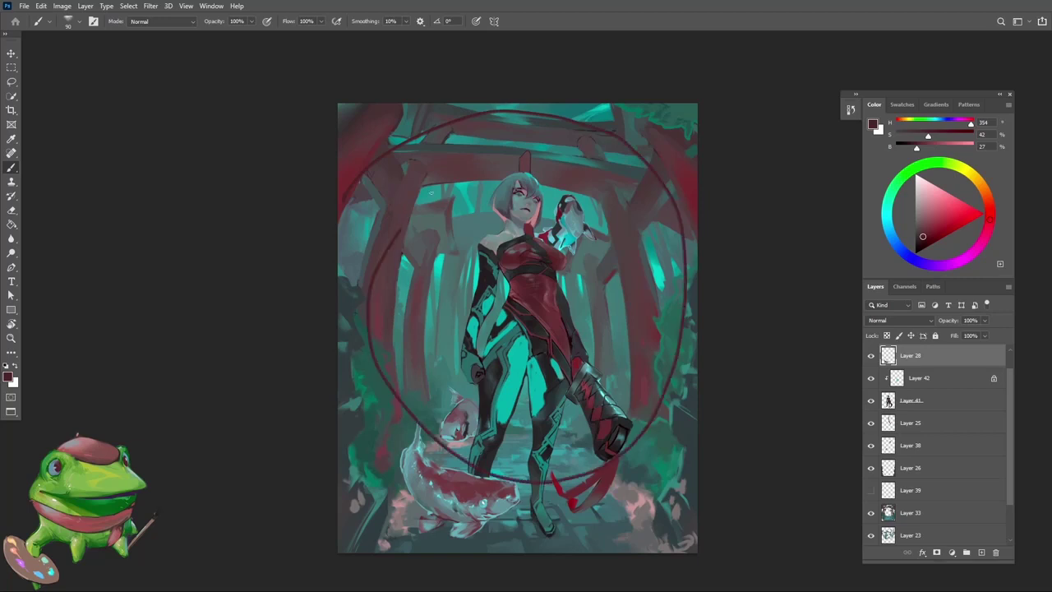
pyautogui.moveTo(471, 485)
pyautogui.mouseDown()
pyautogui.moveTo(372, 305)
pyautogui.moveTo(432, 174)
pyautogui.moveTo(659, 292)
pyautogui.moveTo(593, 454)
pyautogui.moveTo(571, 475)
pyautogui.moveTo(596, 477)
pyautogui.mouseUp()
pyautogui.hotkey('ctrl', 'z')
# Return to Layer 42, resample the teal of the leg panels and examine the teal version at several sizes
pyautogui.press('z')
pyautogui.moveTo(565, 389); pyautogui.dragTo(630, 387)
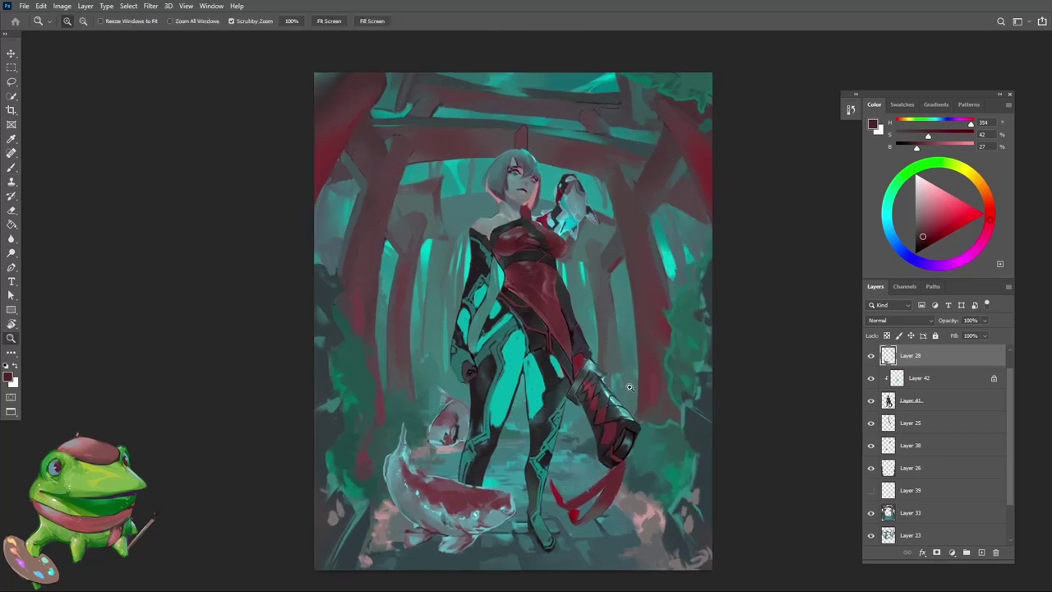
pyautogui.click(905, 383)
pyautogui.moveTo(527, 364); pyautogui.dragTo(547, 324)
pyautogui.press('b')
pyautogui.keyDown('alt'); pyautogui.click(519, 355); pyautogui.keyUp('alt')
pyautogui.press('z')
pyautogui.moveTo(630, 321); pyautogui.dragTo(617, 331)
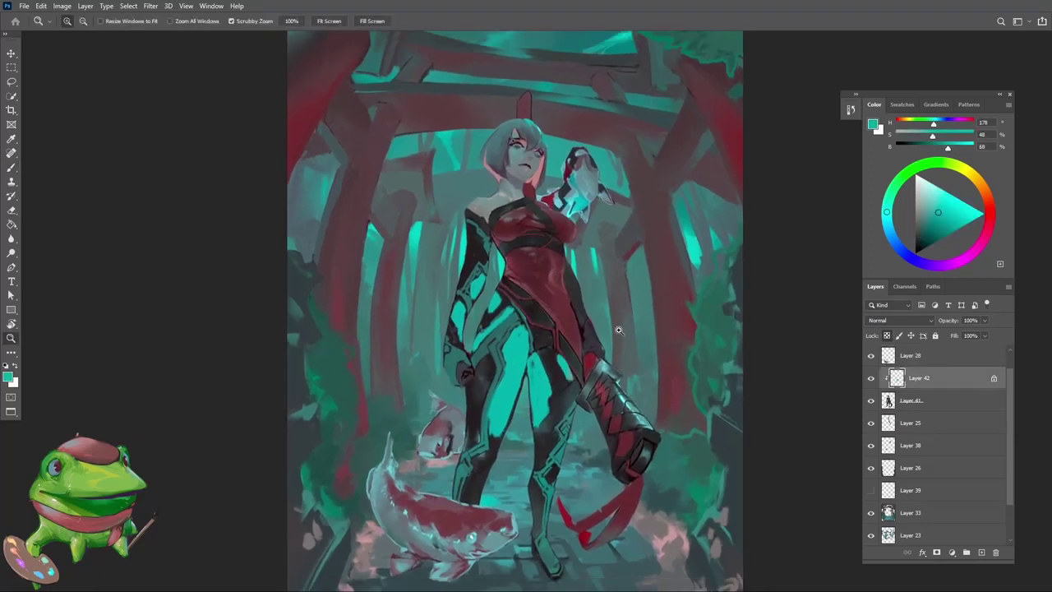
pyautogui.moveTo(558, 348); pyautogui.dragTo(574, 335)
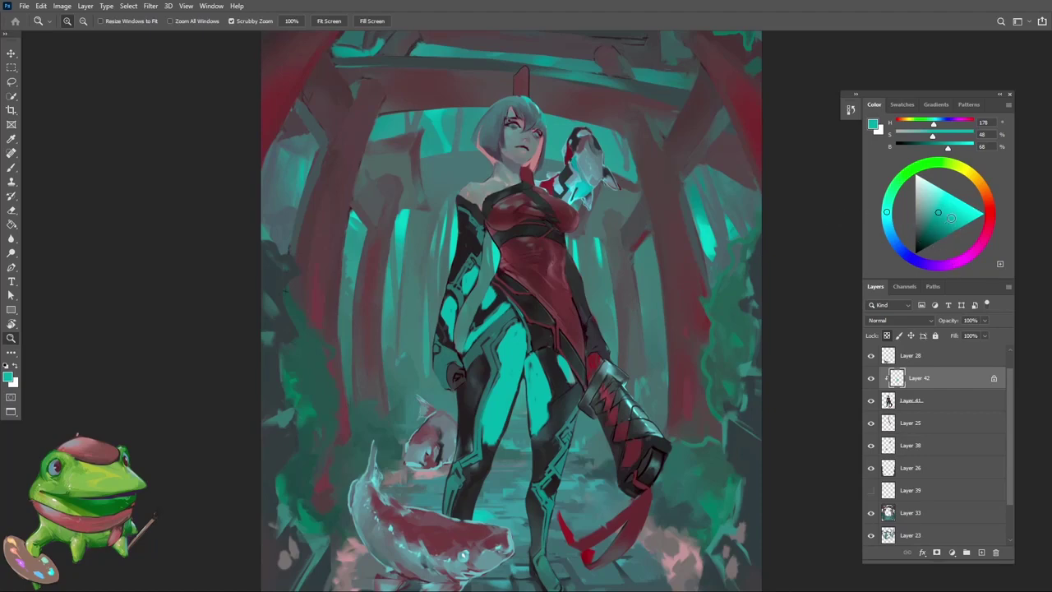
pyautogui.moveTo(671, 283); pyautogui.dragTo(688, 298)
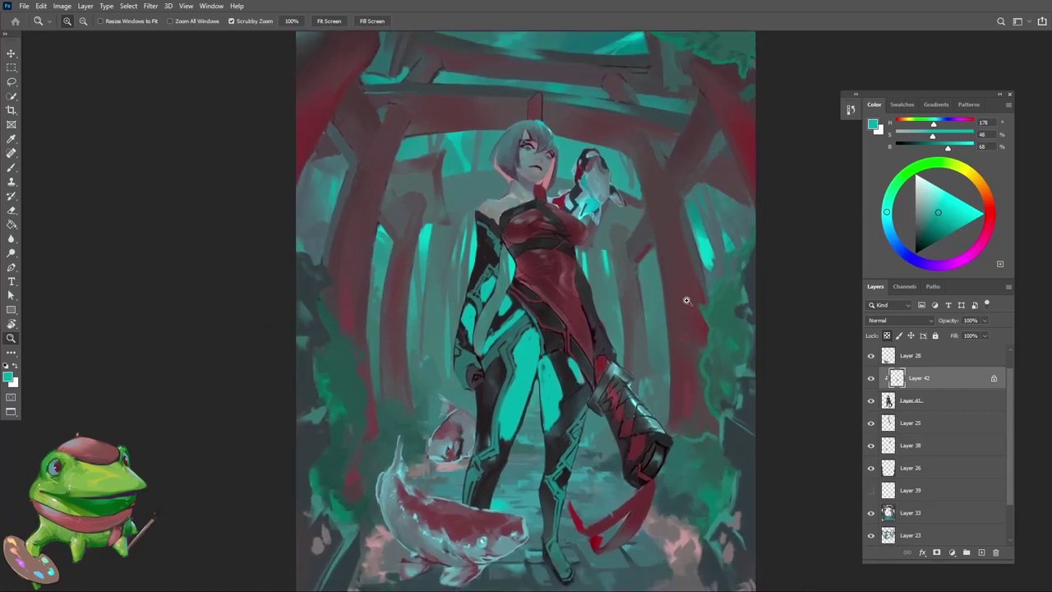
# Try a muted yellow on the suit panels by shifting the teal's hue, and view the painting small
pyautogui.press('b')
pyautogui.keyDown('alt'); pyautogui.click(536, 364); pyautogui.keyUp('alt')
pyautogui.click(973, 176)
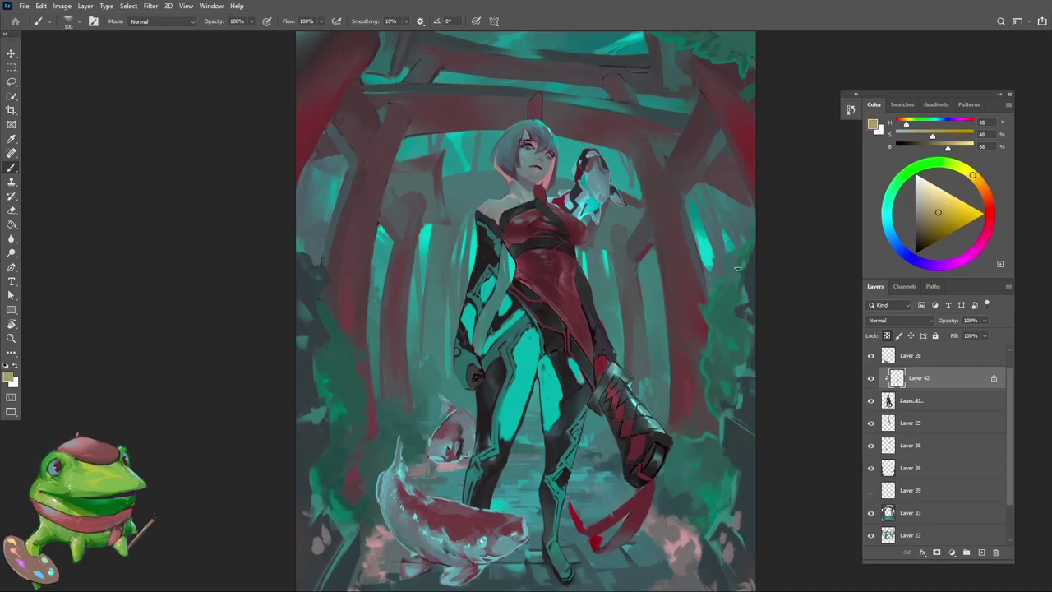
pyautogui.moveTo(511, 329)
pyautogui.mouseDown()
pyautogui.moveTo(519, 256)
pyautogui.moveTo(542, 435)
pyautogui.mouseUp()
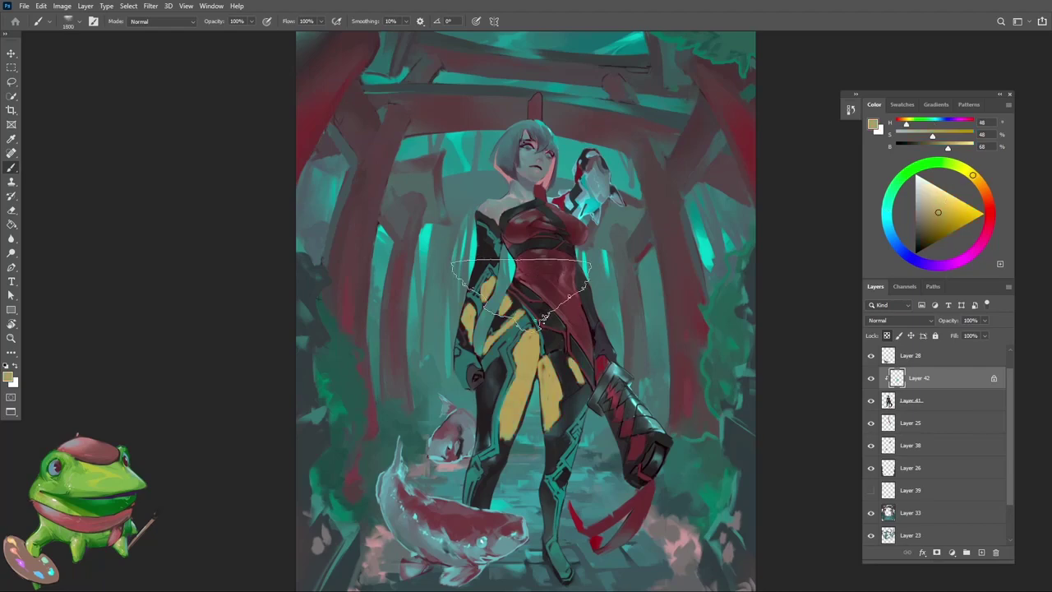
pyautogui.press('z')
pyautogui.moveTo(514, 332)
pyautogui.mouseDown()
pyautogui.moveTo(448, 417)
pyautogui.moveTo(436, 417)
pyautogui.mouseUp()
# Try a more saturated yellow with saturation 53 and brightness 67 on the suit panels and review it
pyautogui.click(939, 215)
pyautogui.press('b')
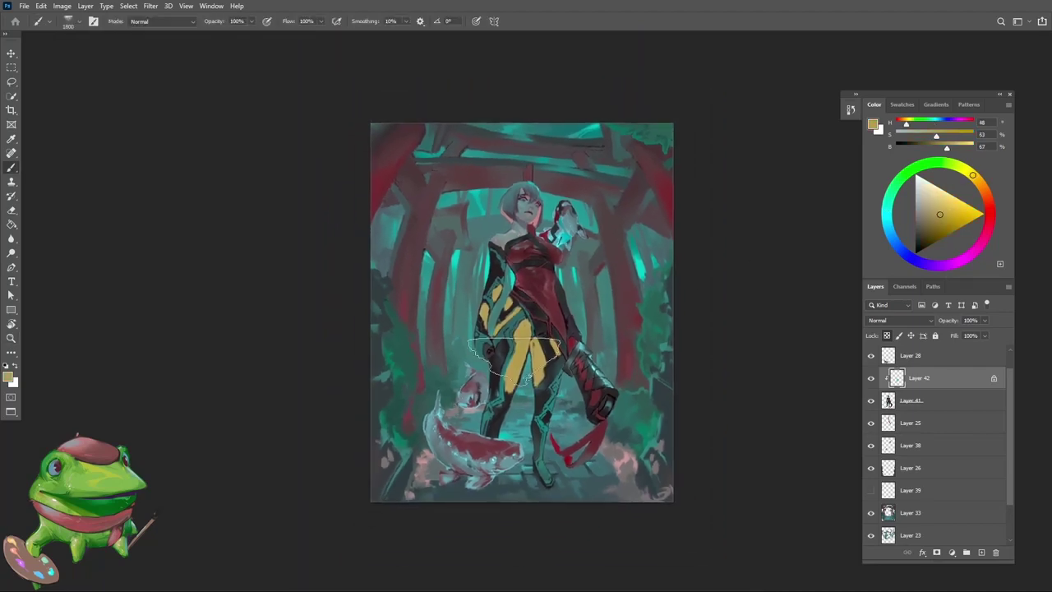
pyautogui.press('z')
pyautogui.moveTo(530, 296)
pyautogui.mouseDown()
pyautogui.moveTo(494, 296)
pyautogui.moveTo(600, 299)
pyautogui.mouseUp()
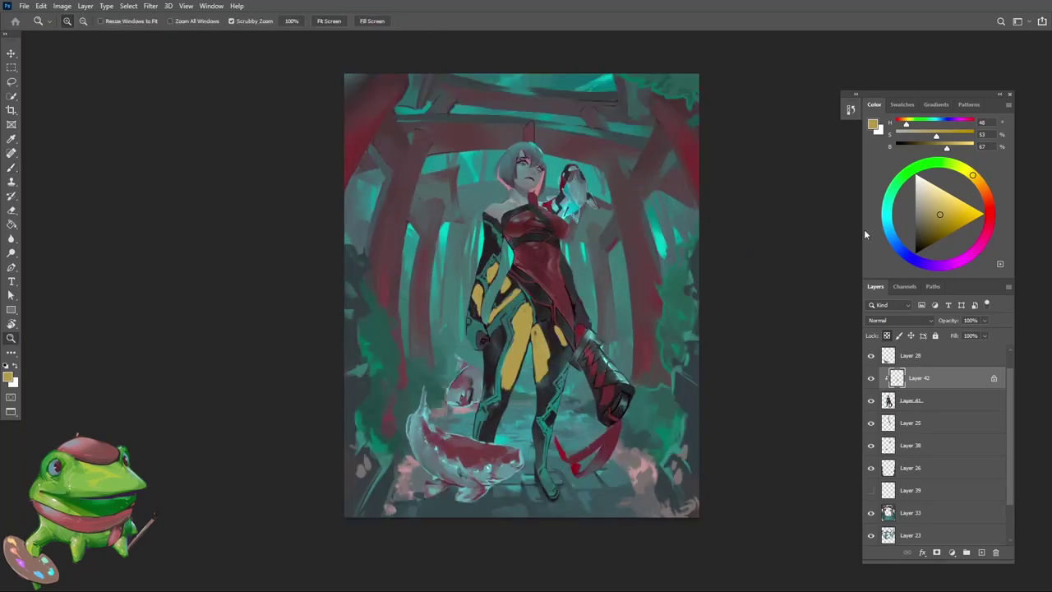
# Try the suit panels in orange with hue 37 and flip the canvas back to its original direction to compare
pyautogui.click(979, 181)
pyautogui.press('b')
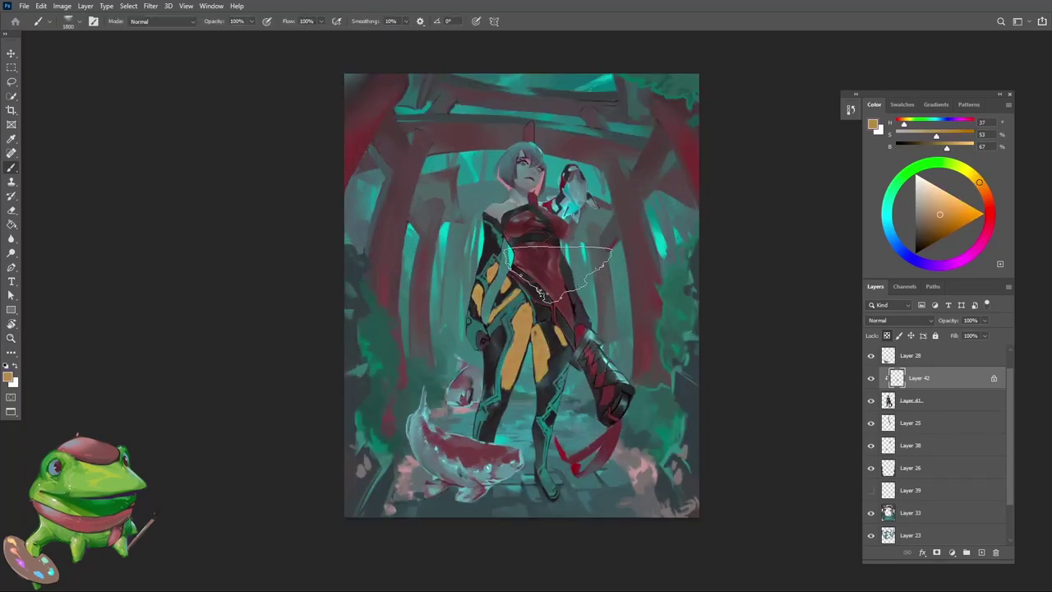
pyautogui.press('z')
pyautogui.moveTo(493, 321)
pyautogui.mouseDown()
pyautogui.moveTo(510, 321)
pyautogui.moveTo(540, 365)
pyautogui.moveTo(567, 365)
pyautogui.mouseUp()
pyautogui.hotkey('ctrl', 'alt', 'shift', 'h')
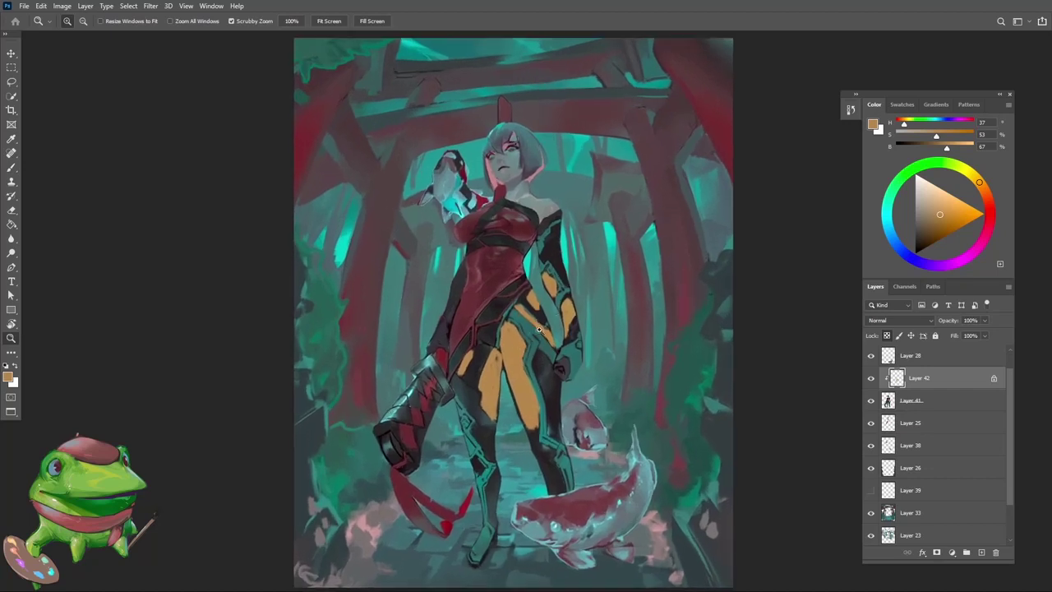
pyautogui.moveTo(509, 429); pyautogui.dragTo(809, 249)
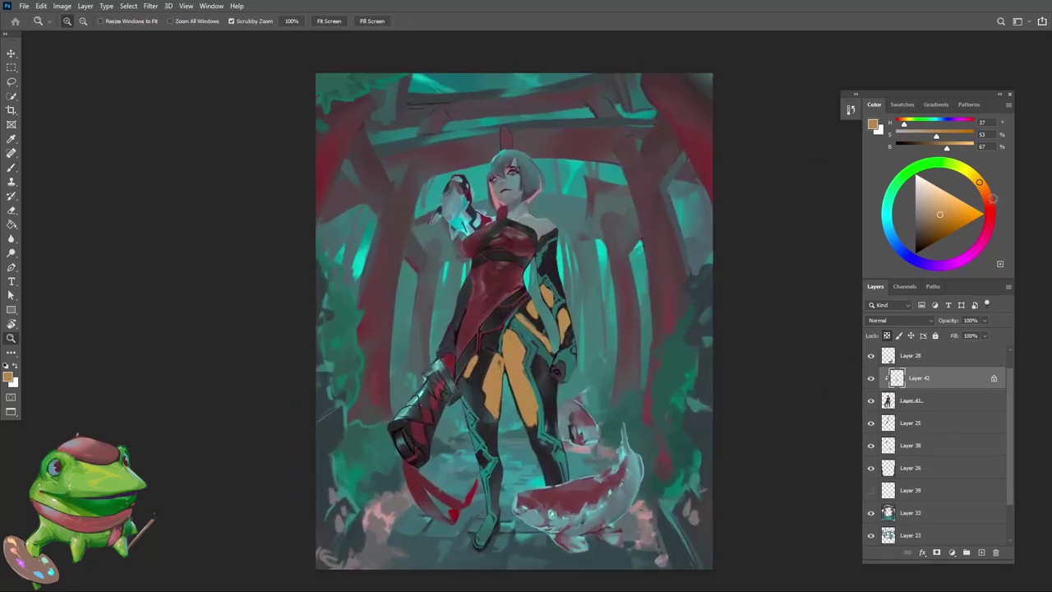
# Try the suit panels in yellow-green with hue 74 and view them closer
pyautogui.moveTo(979, 182); pyautogui.dragTo(951, 164)
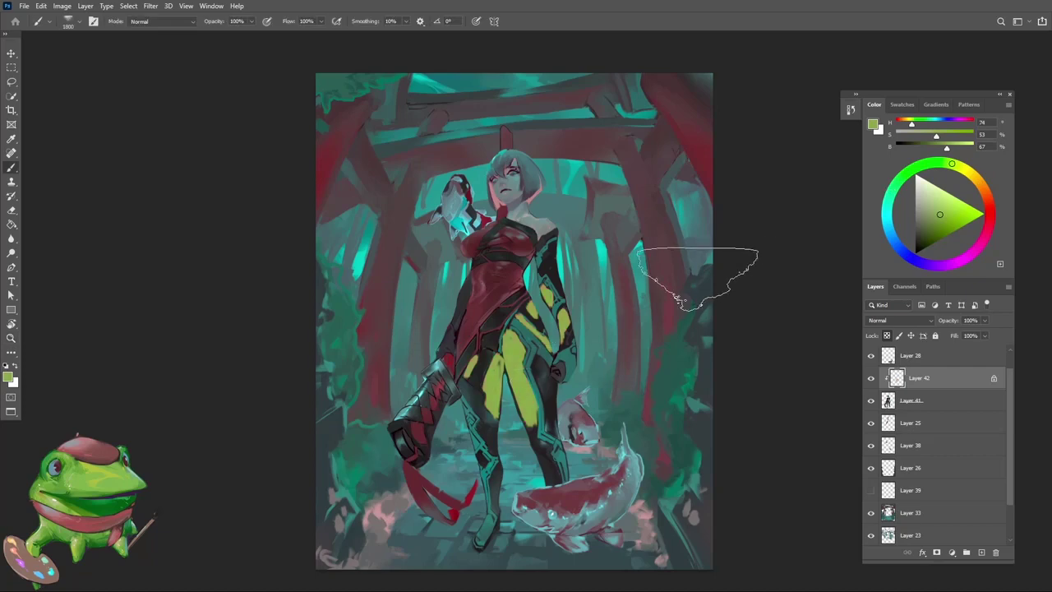
pyautogui.moveTo(493, 384); pyautogui.dragTo(560, 353)
# Try the suit panels in green with hue 150 and review the painting at thumbnail and larger sizes
pyautogui.press('b')
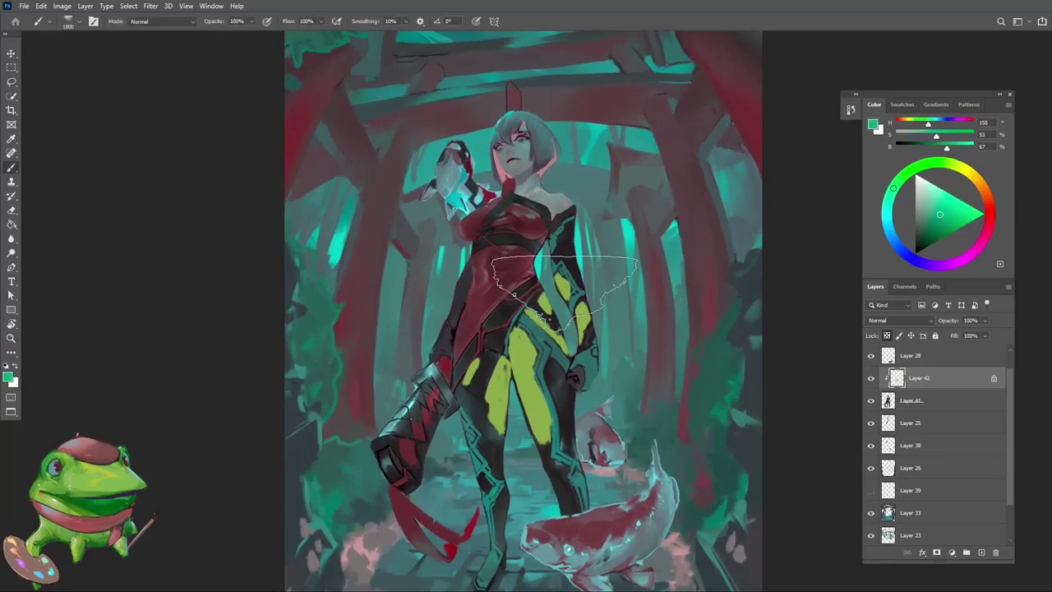
pyautogui.press('r')
pyautogui.hotkey('ctrl', '-')
pyautogui.hotkey('ctrl', '-')
pyautogui.hotkey('ctrl', '-')
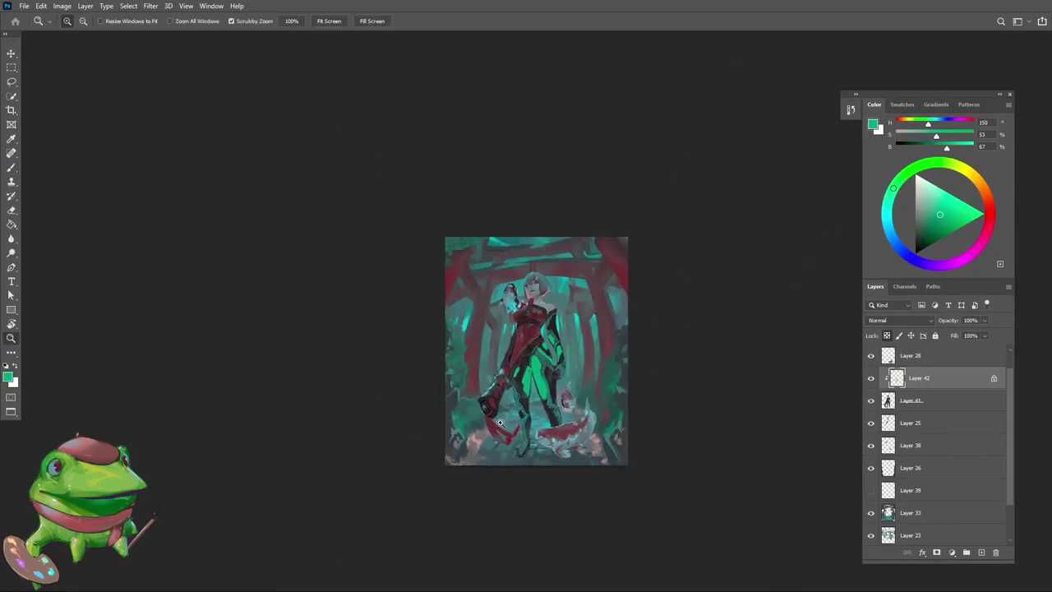
pyautogui.moveTo(614, 365); pyautogui.dragTo(575, 340)
pyautogui.press('z')
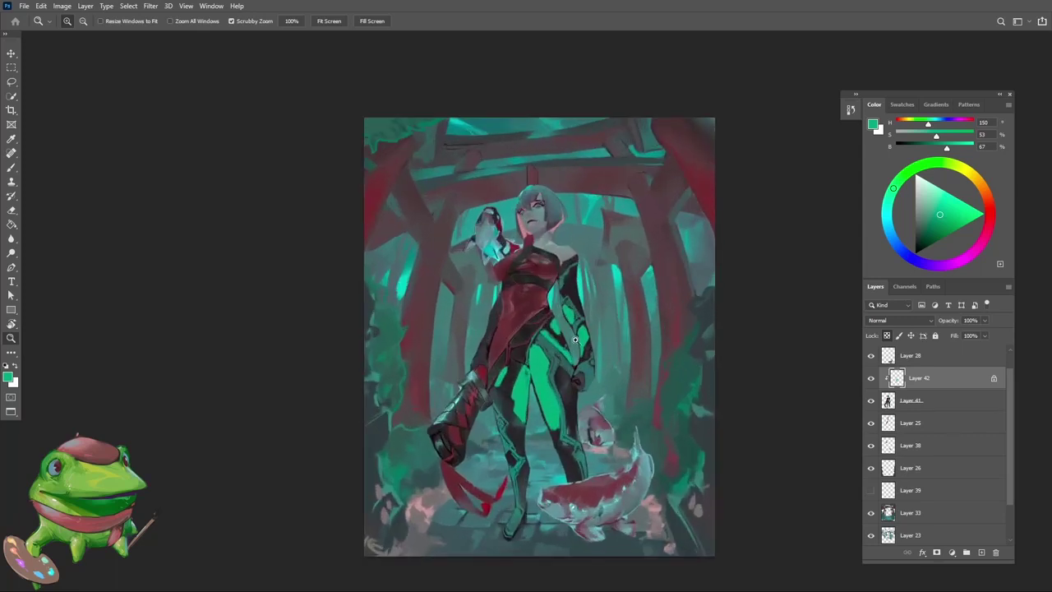
# Try a darker green with hue 156 and brightness 57 on the suit panels and view it smaller
pyautogui.press('b')
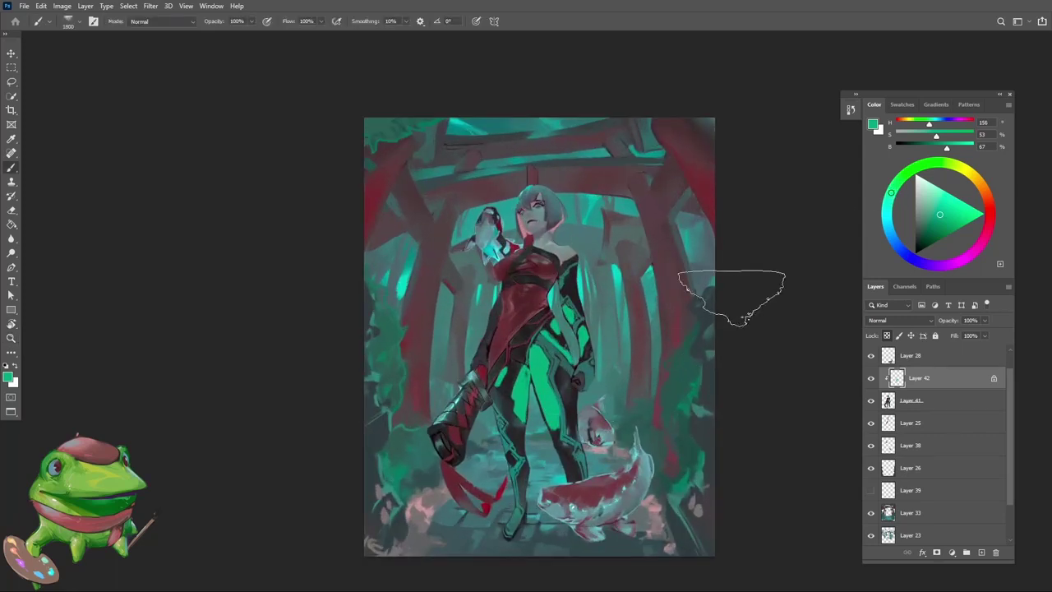
pyautogui.click(939, 222)
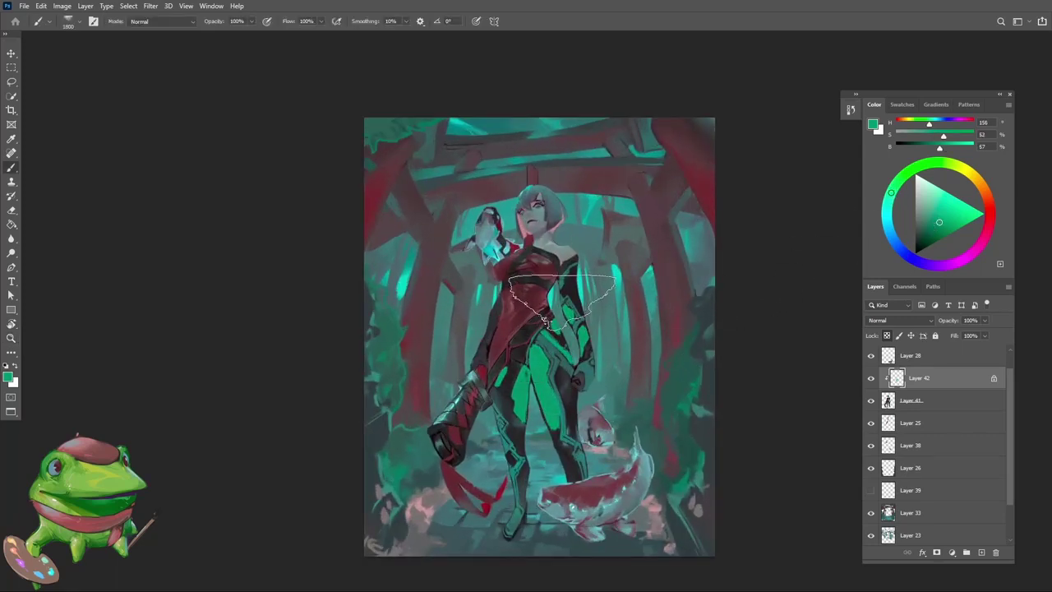
pyautogui.press('z')
pyautogui.moveTo(543, 321); pyautogui.dragTo(744, 271)
# Switch to the greyscale proof view and try a duller green with saturation 43 and brightness 44 on the panels
pyautogui.hotkey('ctrl', 'y')
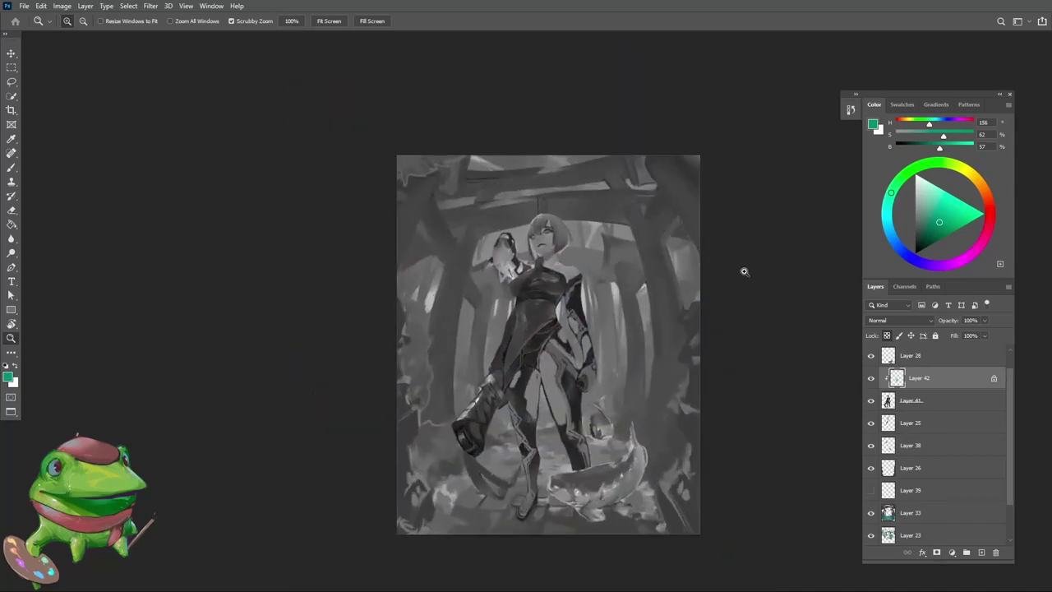
pyautogui.click(928, 226)
pyautogui.moveTo(596, 353); pyautogui.dragTo(612, 353)
pyautogui.press('b')
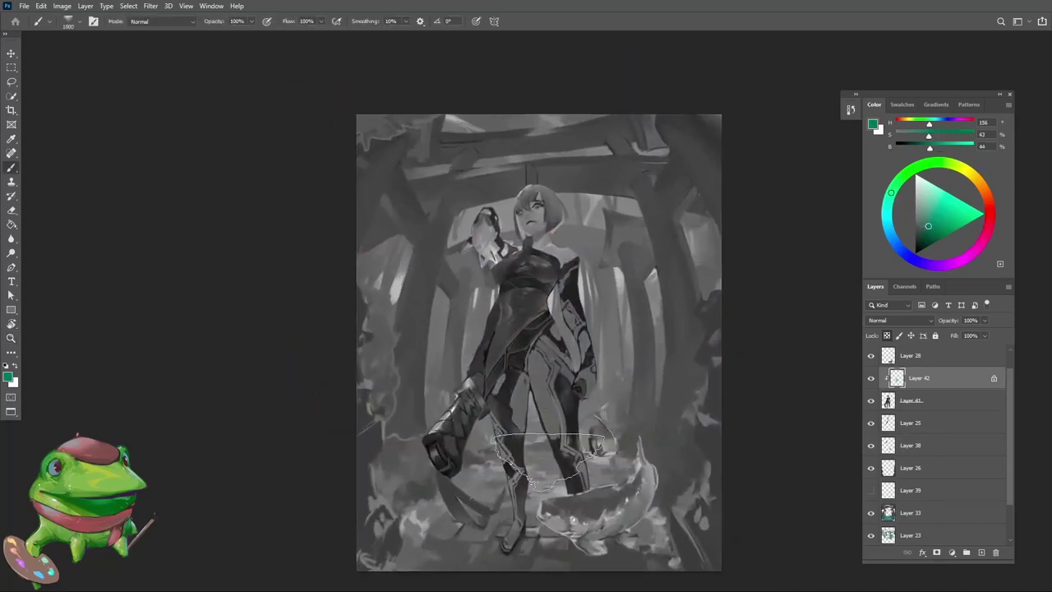
# Recolour the suit panels in near-white grey with saturation 1 and brightness 83, checking values in greyscale before returning to colour view
pyautogui.click(914, 191)
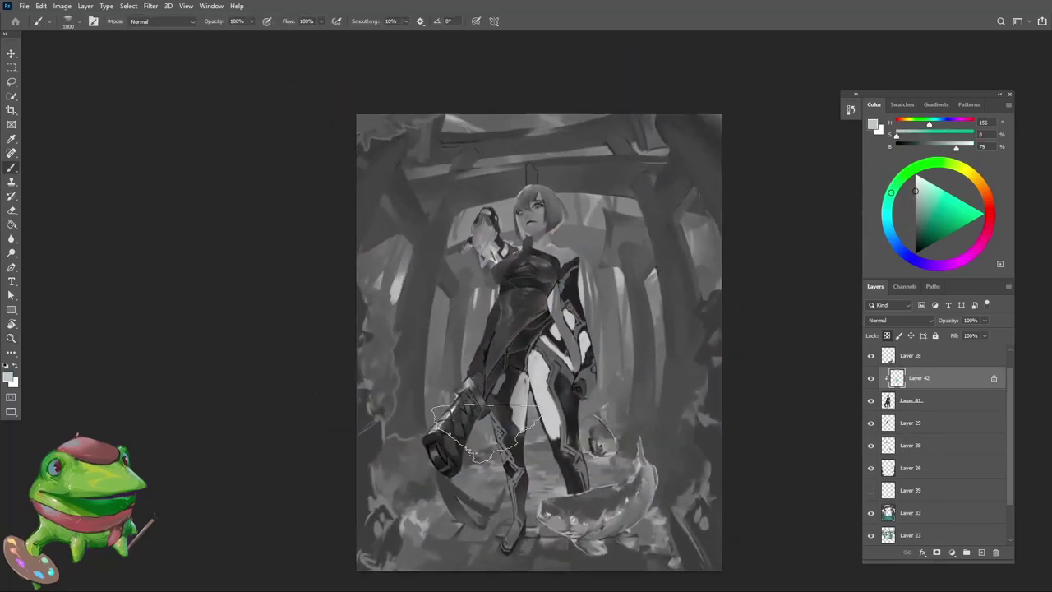
pyautogui.press('z')
pyautogui.moveTo(517, 284)
pyautogui.mouseDown()
pyautogui.moveTo(427, 291)
pyautogui.moveTo(648, 317)
pyautogui.mouseUp()
pyautogui.click(916, 187)
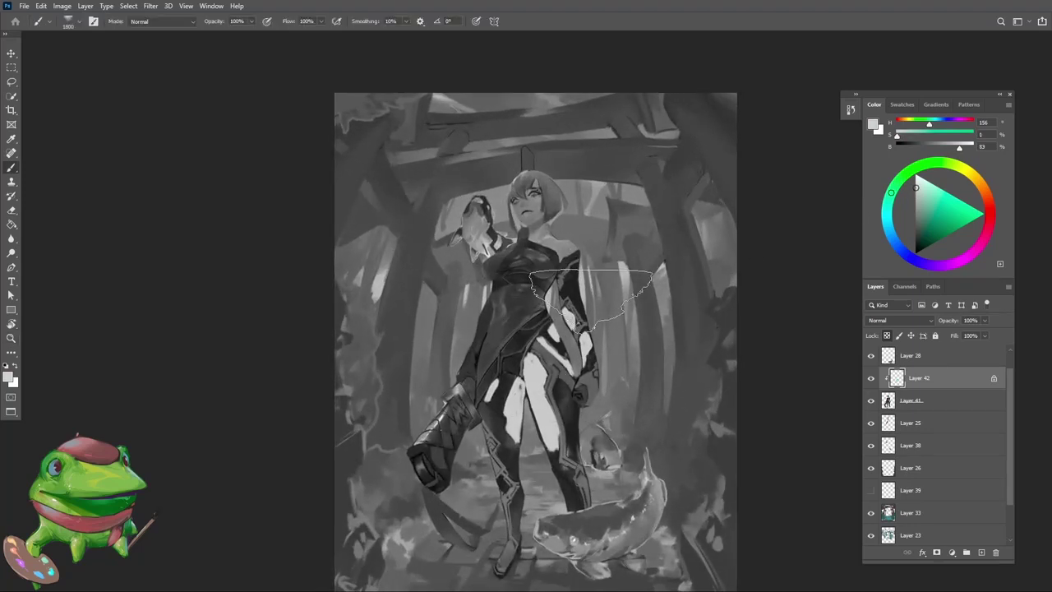
pyautogui.moveTo(567, 450); pyautogui.dragTo(543, 386)
pyautogui.press('r')
pyautogui.click(582, 340)
pyautogui.moveTo(582, 340)
pyautogui.mouseDown()
pyautogui.moveTo(616, 341)
pyautogui.moveTo(600, 342)
pyautogui.mouseUp()
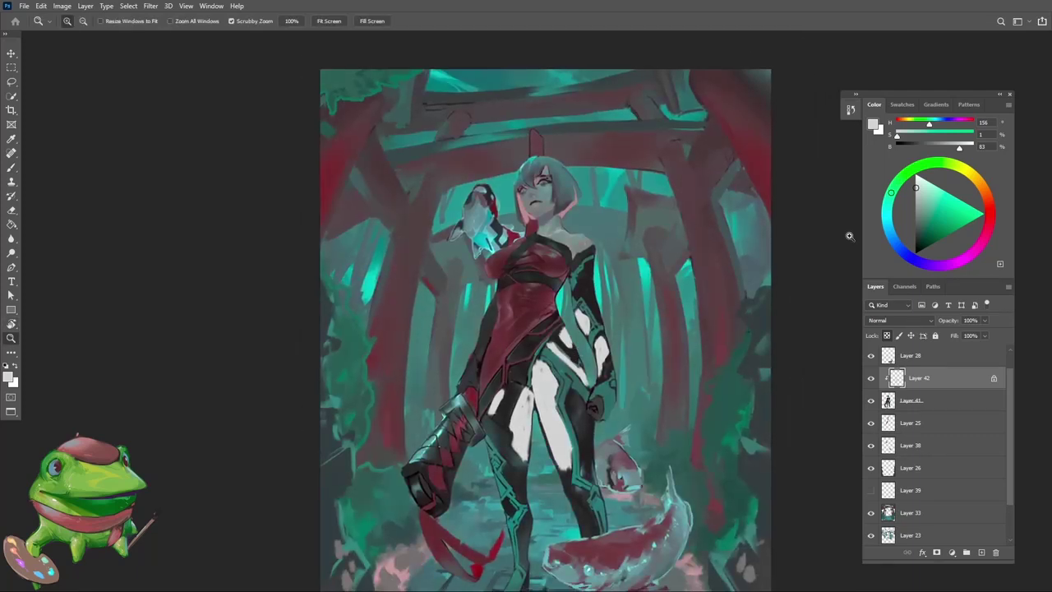
# Try a pale green with hue 156 and saturation 9, and a pale cyan with hue 184, on the suit panels
pyautogui.click(920, 191)
pyautogui.press('b')
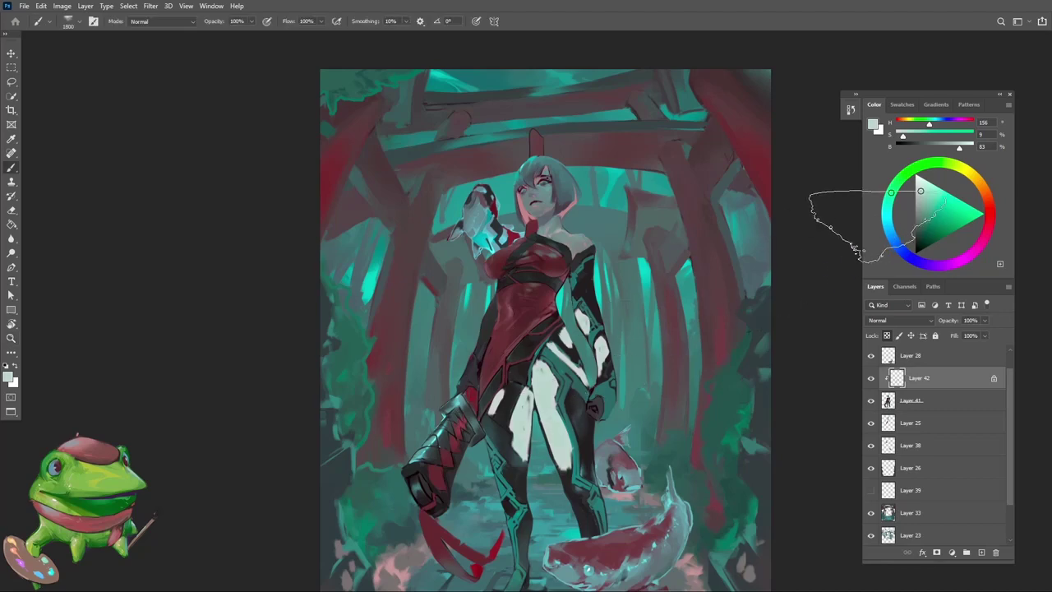
pyautogui.click(887, 216)
pyautogui.click(926, 189)
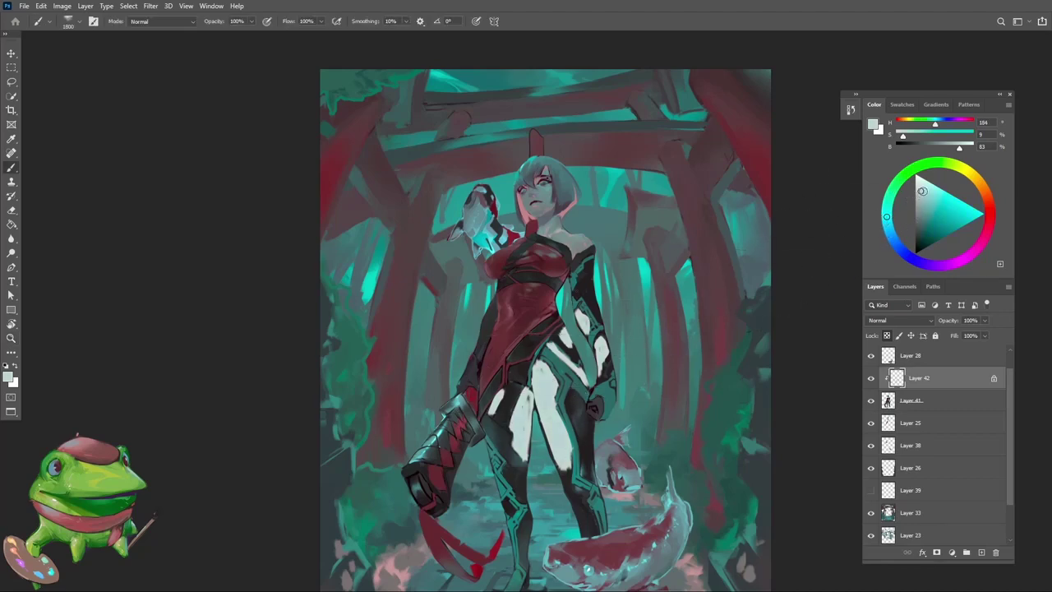
# Try the suit panels in cream with hue 42, saturation 17 and brightness 88, viewing the painting smaller
pyautogui.click(977, 179)
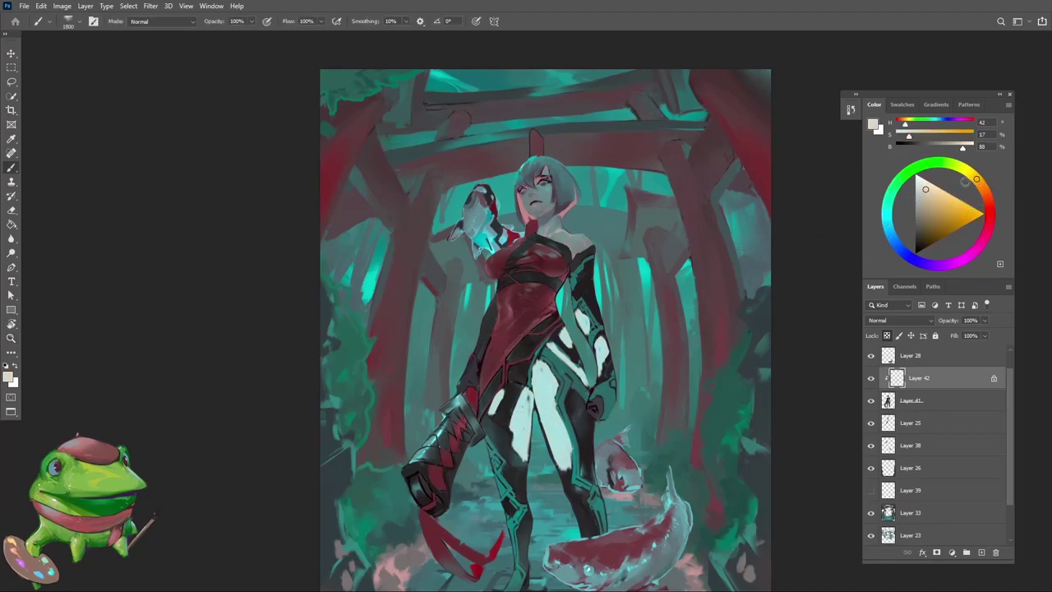
pyautogui.press('z')
pyautogui.moveTo(562, 346)
pyautogui.mouseDown()
pyautogui.moveTo(509, 333)
pyautogui.moveTo(709, 307)
pyautogui.mouseUp()
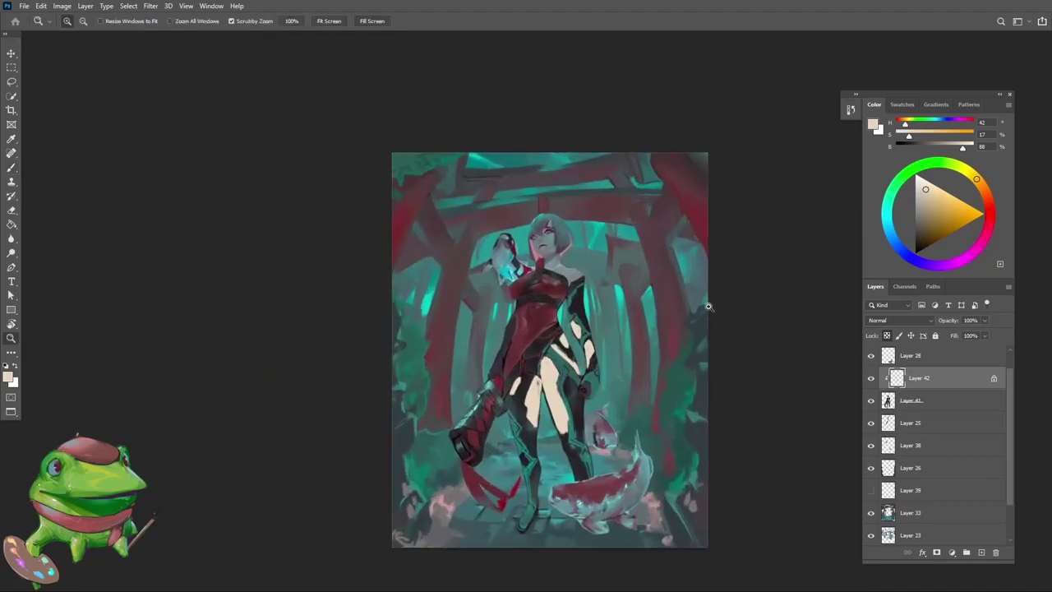
pyautogui.click(549, 278)
# Try the suit panels in pale pink with hue 12, saturation 14 and brightness 90, and check the painting in mirrored view
pyautogui.press('b')
pyautogui.keyDown('alt'); pyautogui.click(532, 244); pyautogui.keyUp('alt')
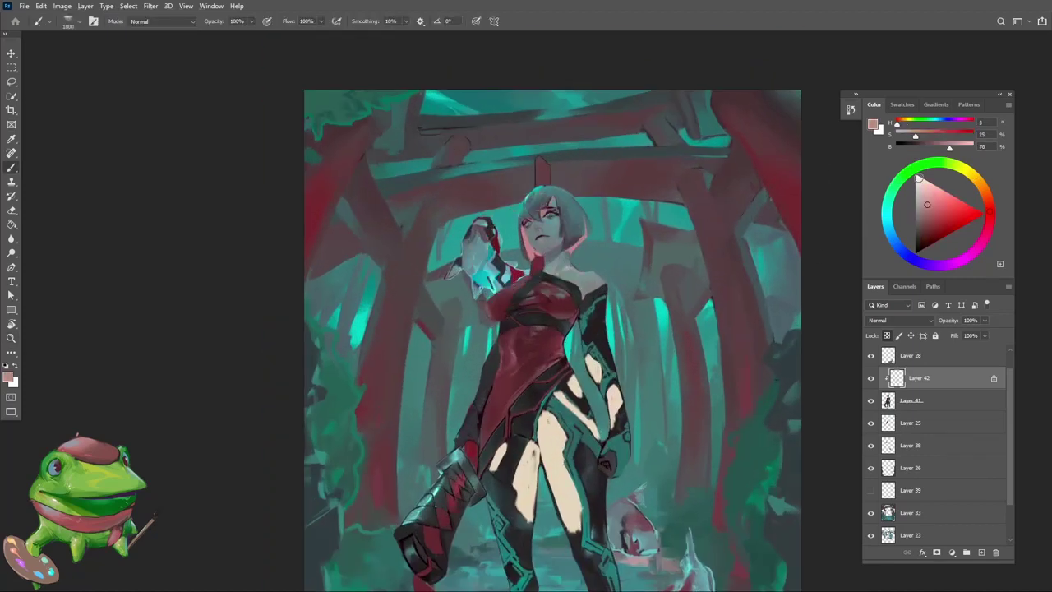
pyautogui.moveTo(600, 370)
pyautogui.mouseDown()
pyautogui.moveTo(605, 502)
pyautogui.moveTo(480, 437)
pyautogui.moveTo(606, 433)
pyautogui.moveTo(567, 383)
pyautogui.mouseUp()
pyautogui.click(989, 202)
pyautogui.press('z')
pyautogui.keyDown('alt'); pyautogui.click(566, 396); pyautogui.keyUp('alt')
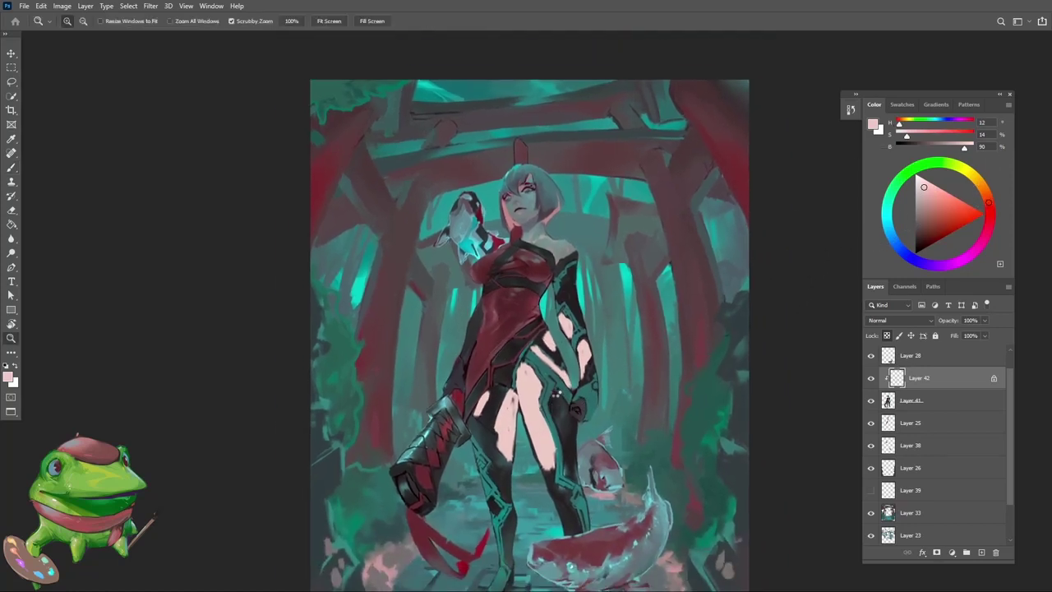
pyautogui.hotkey('shift', 'h')
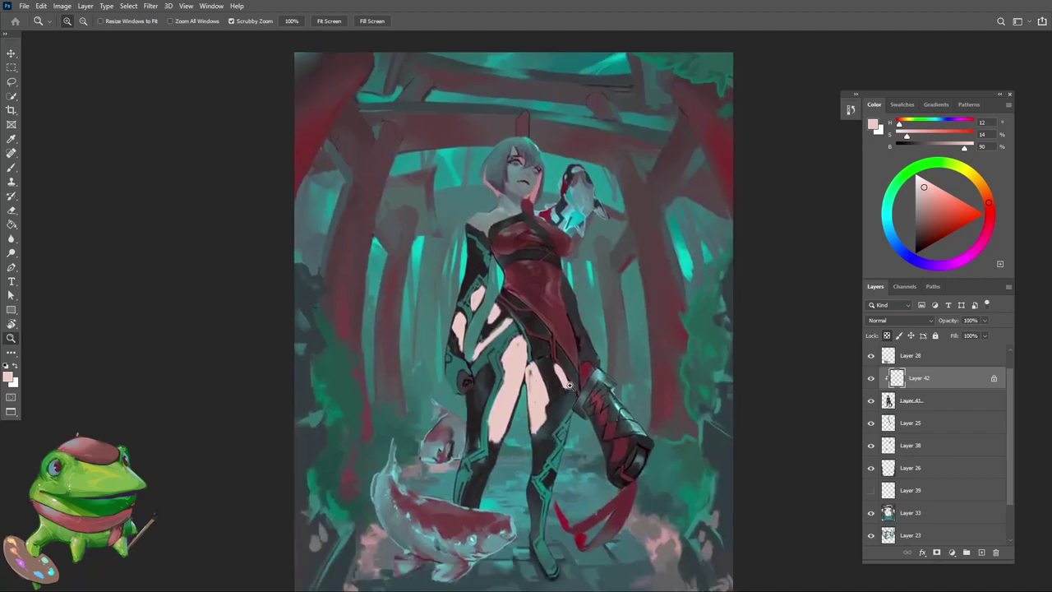
pyautogui.keyDown('alt'); pyautogui.click(540, 400); pyautogui.keyUp('alt')
pyautogui.click(542, 382)
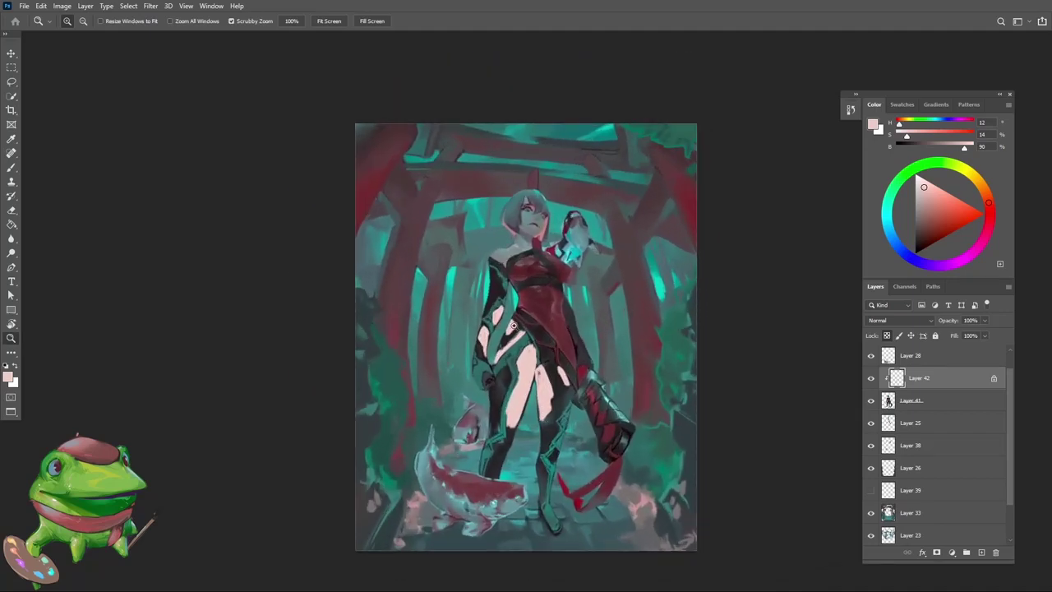
# Try a bright teal sampled from the painting, with hue 174, saturation 50 and brightness 82, on the suit panels
pyautogui.press('b')
pyautogui.keyDown('alt'); pyautogui.click(517, 294); pyautogui.keyUp('alt')
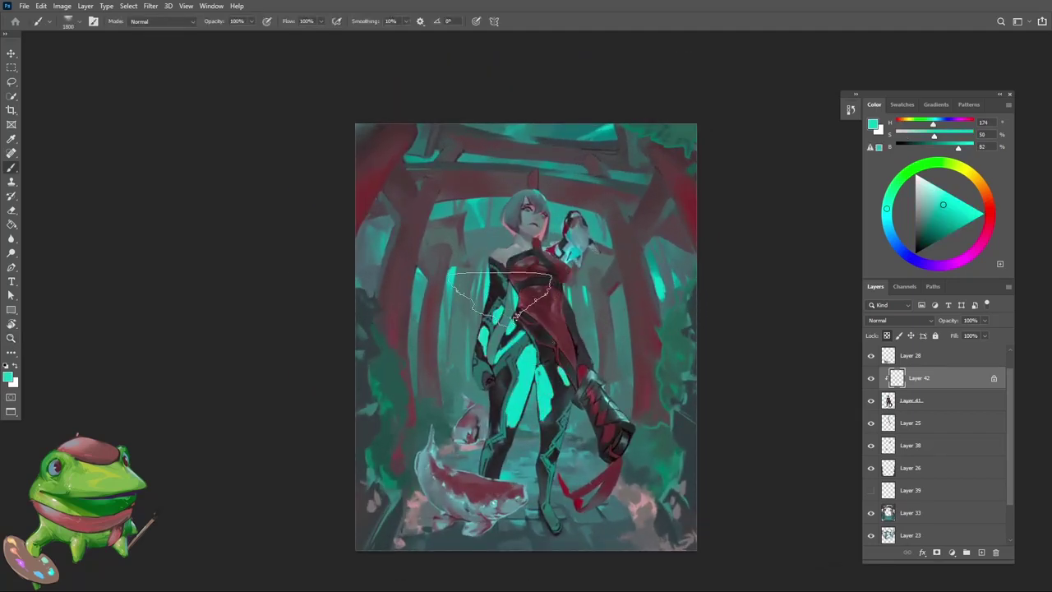
pyautogui.press('z')
pyautogui.moveTo(493, 402)
pyautogui.mouseDown()
pyautogui.moveTo(435, 402)
pyautogui.moveTo(534, 398)
pyautogui.mouseUp()
# Try a cooler pink with hue 339, saturation 14 and brightness 89 on the suit panels
pyautogui.press('b')
pyautogui.keyDown('alt'); pyautogui.click(535, 364); pyautogui.keyUp('alt')
pyautogui.click(984, 233)
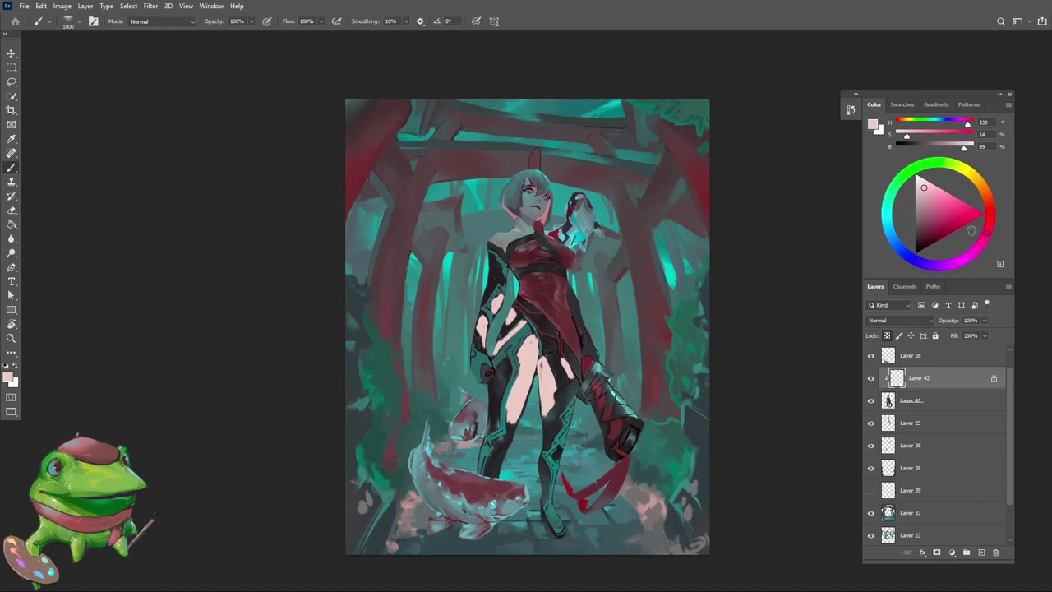
pyautogui.press('z')
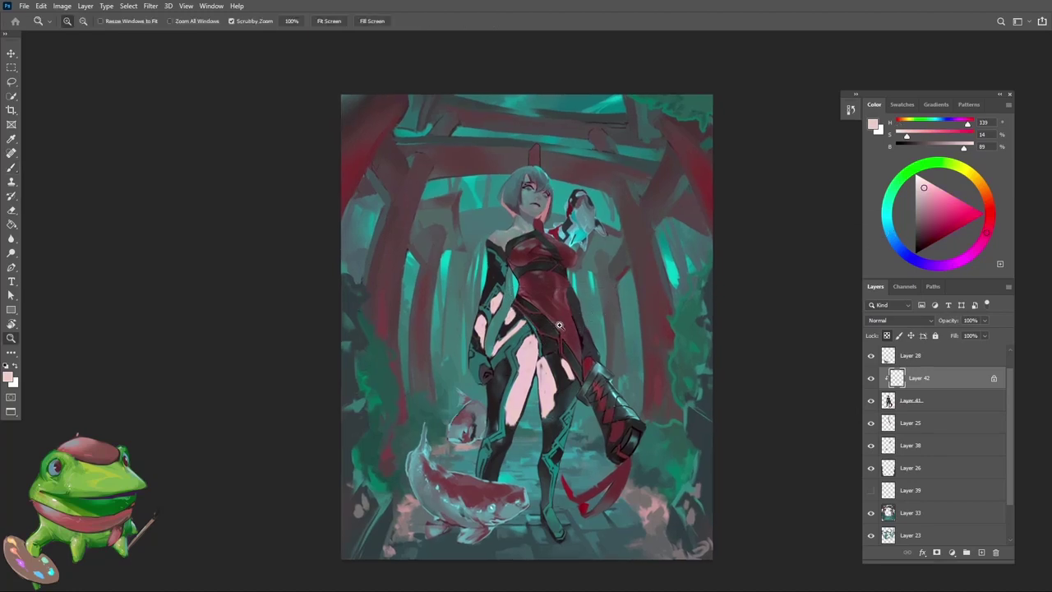
pyautogui.moveTo(532, 347); pyautogui.dragTo(525, 429)
# Recolour the suit panels in bright teal with hue 174, saturation 50 and brightness 82, and compare values in greyscale
pyautogui.press('b')
pyautogui.keyDown('alt'); pyautogui.click(493, 378); pyautogui.keyUp('alt')
pyautogui.press('z')
pyautogui.moveTo(541, 358); pyautogui.dragTo(517, 397)
pyautogui.hotkey('ctrl', 'y')
pyautogui.hotkey('ctrl', 'y')
pyautogui.moveTo(545, 359); pyautogui.dragTo(568, 343)
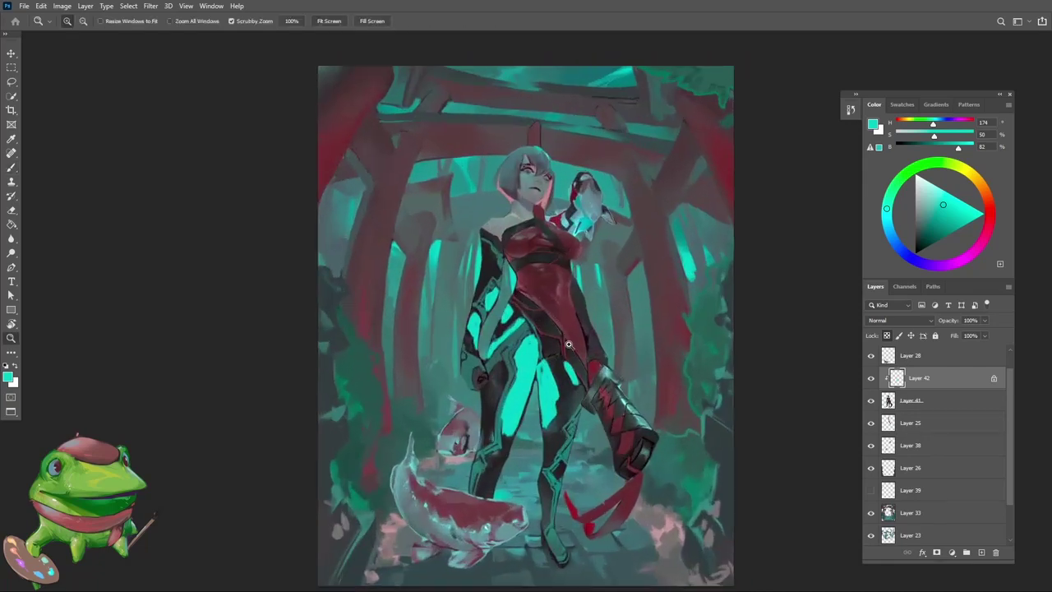
pyautogui.moveTo(570, 388)
pyautogui.mouseDown()
pyautogui.moveTo(641, 385)
pyautogui.moveTo(625, 385)
pyautogui.mouseUp()
# Unlock the panel layer's transparency, touch up the teal thigh panels, and return the canvas to its unmirrored view
pyautogui.press('b')
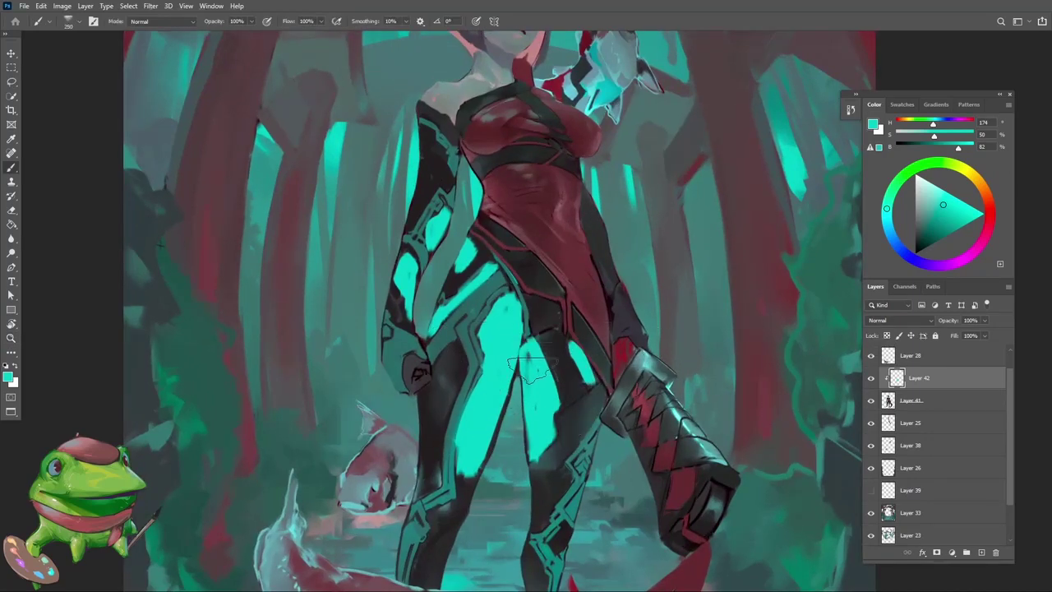
pyautogui.press('z')
pyautogui.moveTo(527, 382)
pyautogui.mouseDown()
pyautogui.moveTo(547, 376)
pyautogui.moveTo(534, 398)
pyautogui.mouseUp()
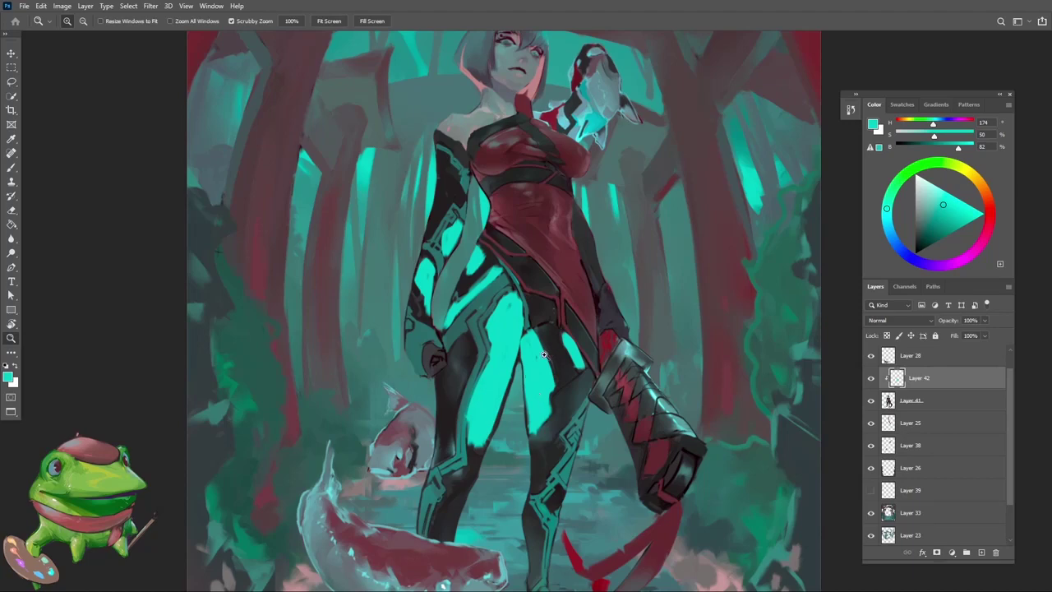
pyautogui.moveTo(544, 354)
pyautogui.mouseDown()
pyautogui.moveTo(527, 375)
pyautogui.moveTo(536, 390)
pyautogui.moveTo(490, 462)
pyautogui.mouseUp()
pyautogui.press('b')
pyautogui.press('z')
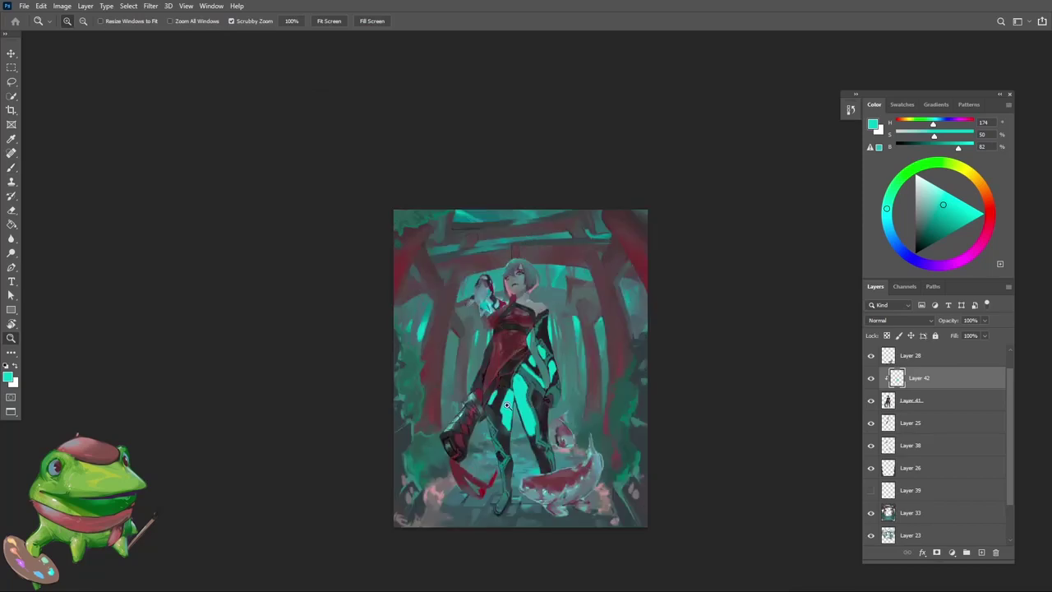
# Taper the lower end of the inner panel on the sword-side thigh to a sharp point and trim its edge
pyautogui.press('b')
pyautogui.moveTo(532, 407)
pyautogui.mouseDown()
pyautogui.moveTo(477, 418)
pyautogui.moveTo(469, 403)
pyautogui.moveTo(471, 444)
pyautogui.mouseUp()
pyautogui.press('z')
pyautogui.press('b')
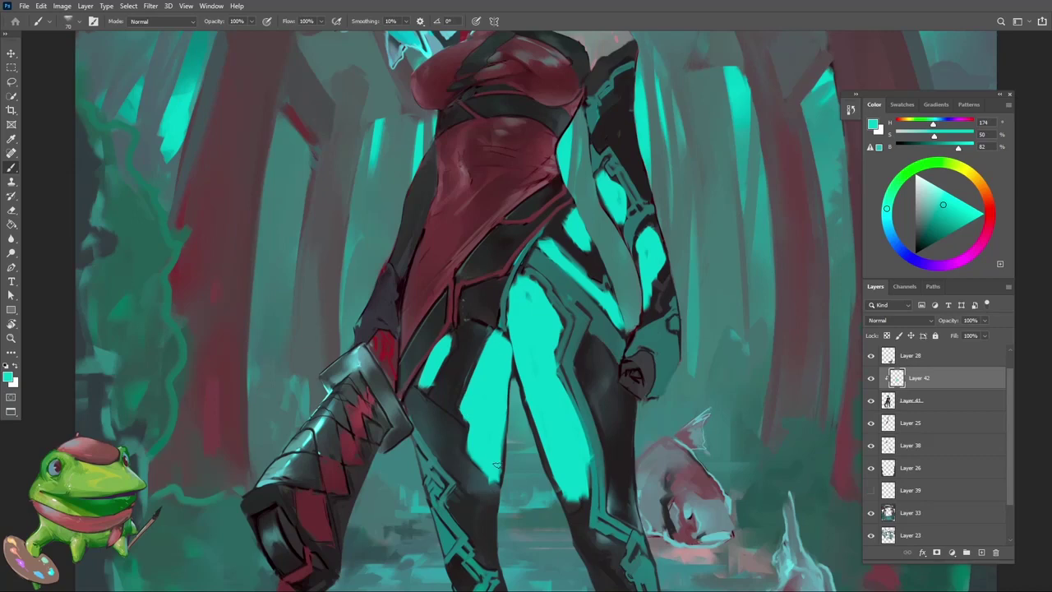
pyautogui.press('e')
pyautogui.scroll(3, 485, 473)
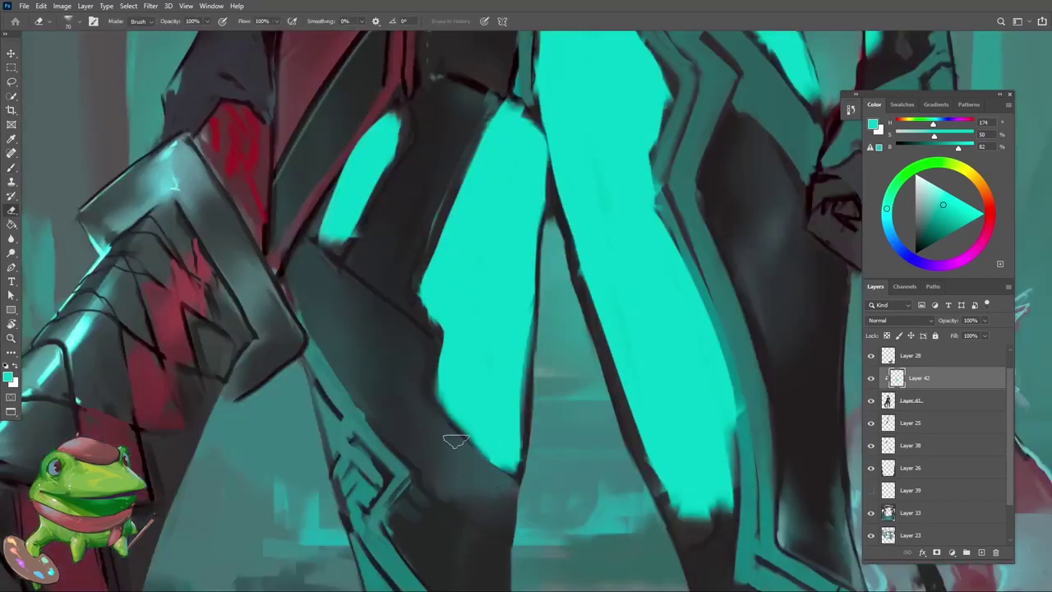
# Refine the shape of the small outer panel on the sword-side thigh in teal
pyautogui.press('z')
pyautogui.moveTo(505, 378)
pyautogui.mouseDown()
pyautogui.moveTo(511, 403)
pyautogui.moveTo(510, 362)
pyautogui.mouseUp()
pyautogui.press('b')
pyautogui.moveTo(504, 434)
pyautogui.mouseDown()
pyautogui.moveTo(498, 462)
pyautogui.moveTo(446, 345)
pyautogui.moveTo(417, 407)
pyautogui.mouseUp()
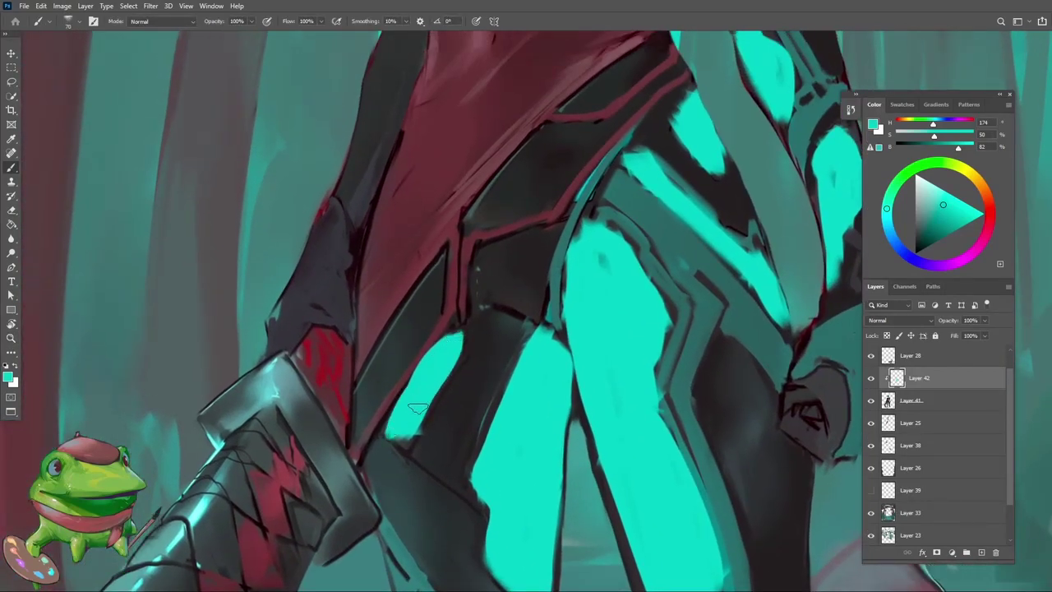
pyautogui.moveTo(452, 355); pyautogui.dragTo(459, 389)
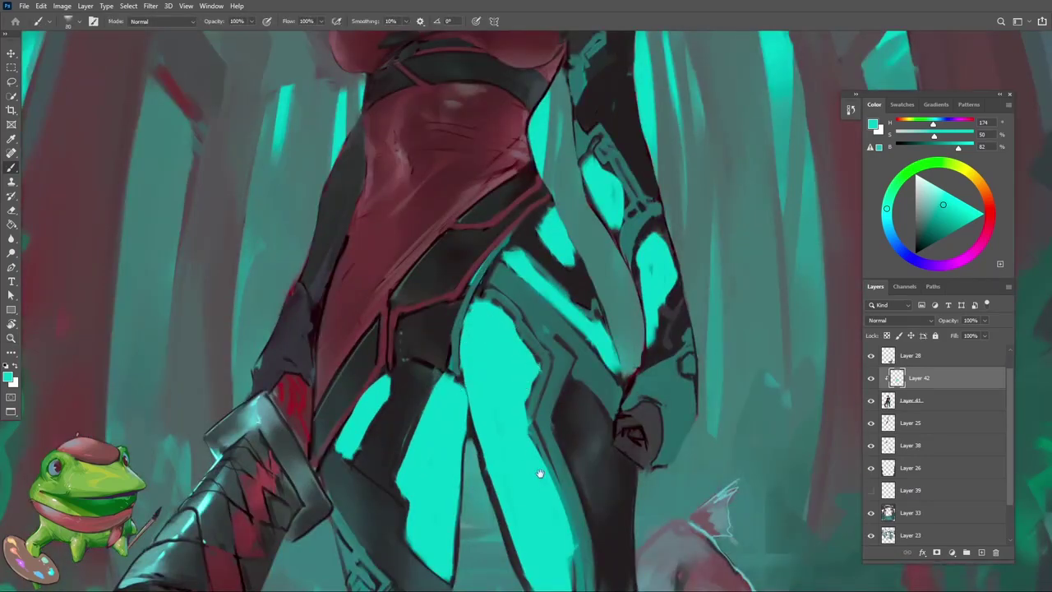
# Clean up the edges and lower end of the long teal panel on the other thigh, rotating the canvas for control
pyautogui.moveTo(540, 473); pyautogui.dragTo(482, 364)
pyautogui.moveTo(507, 482); pyautogui.dragTo(449, 376)
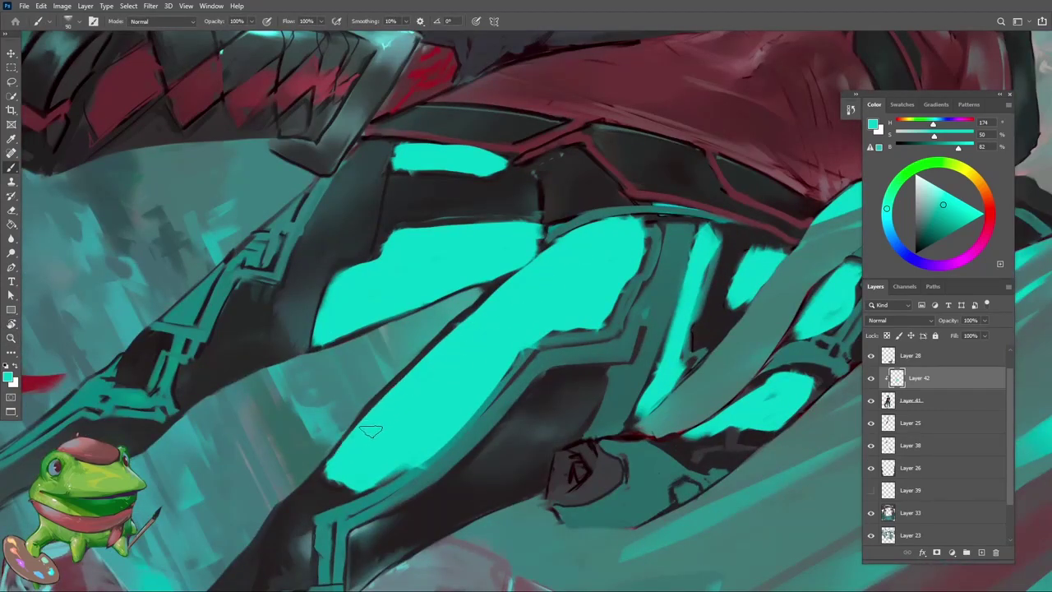
pyautogui.moveTo(370, 431)
pyautogui.mouseDown()
pyautogui.moveTo(360, 438)
pyautogui.moveTo(508, 287)
pyautogui.mouseUp()
pyautogui.moveTo(559, 251); pyautogui.dragTo(471, 407)
# Fill the lower end of the diagonal teal hip stripe down to the glove and tidy the hip panel edges
pyautogui.press('b')
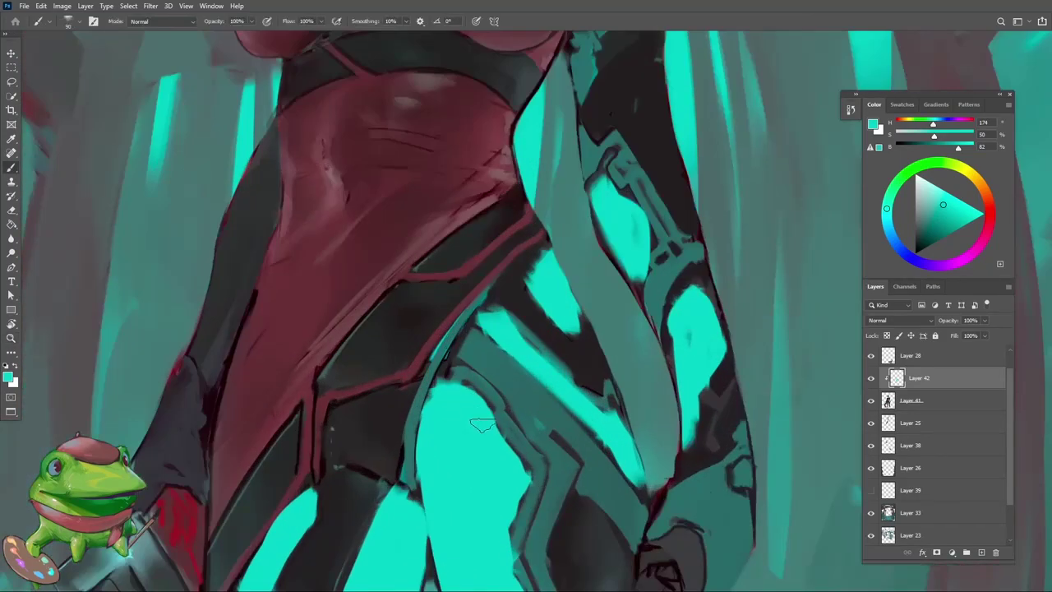
pyautogui.moveTo(590, 420); pyautogui.dragTo(549, 388)
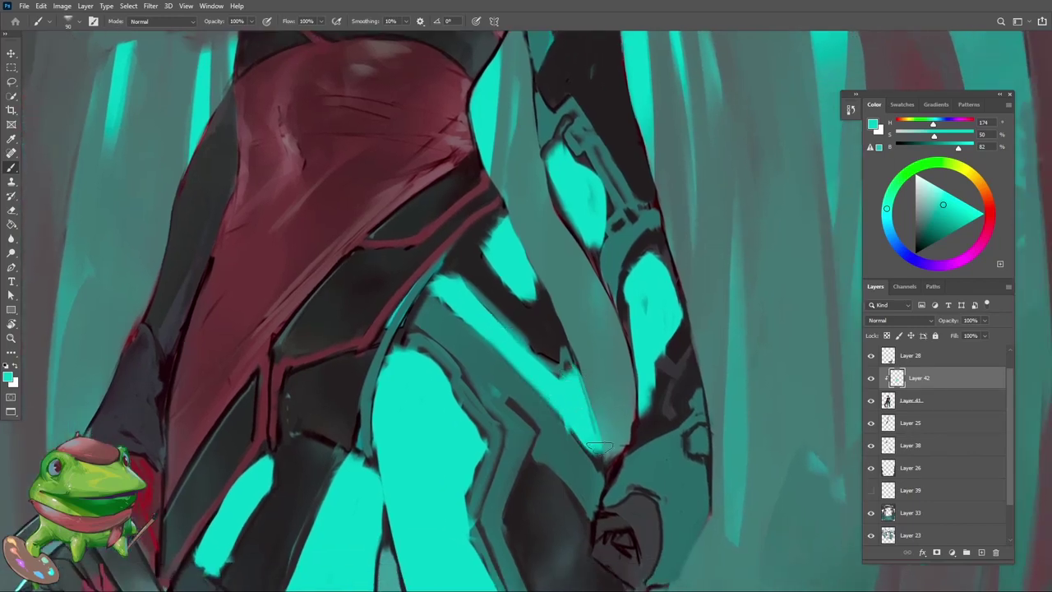
pyautogui.press('e')
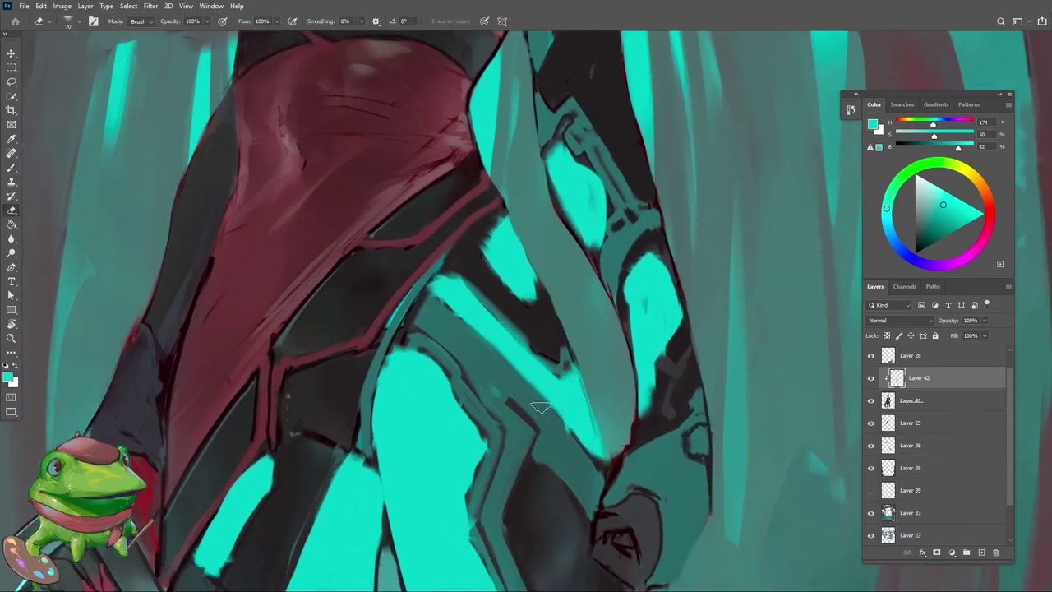
pyautogui.scroll(-5, 435, 272)
pyautogui.scroll(5, 491, 345)
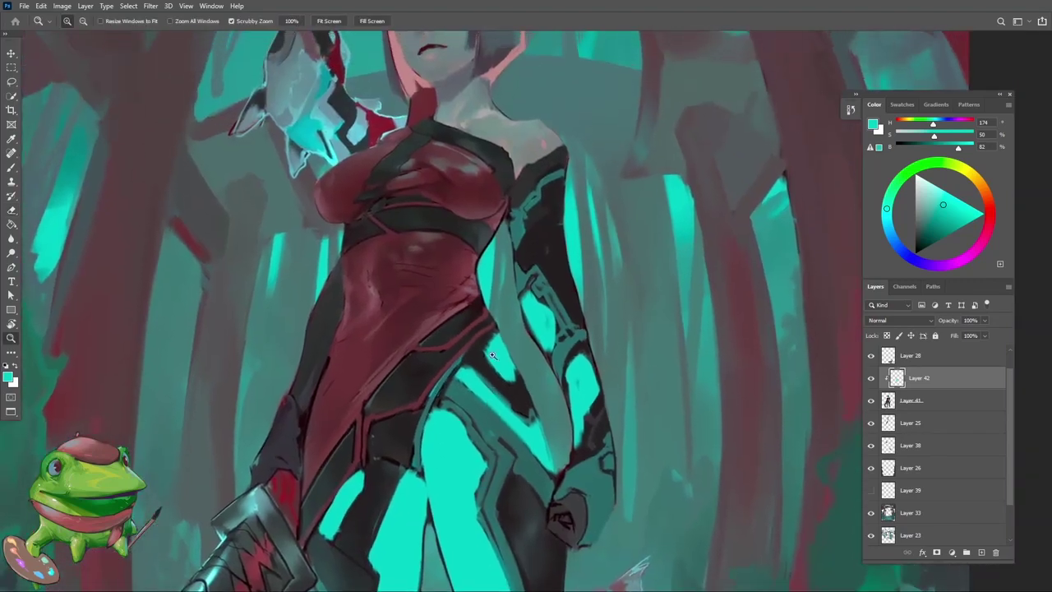
pyautogui.press('b')
pyautogui.press('z')
# Review the teal suit panels against the whole painting at close-up, full-figure and thumbnail sizes
pyautogui.scroll(-5, 504, 358)
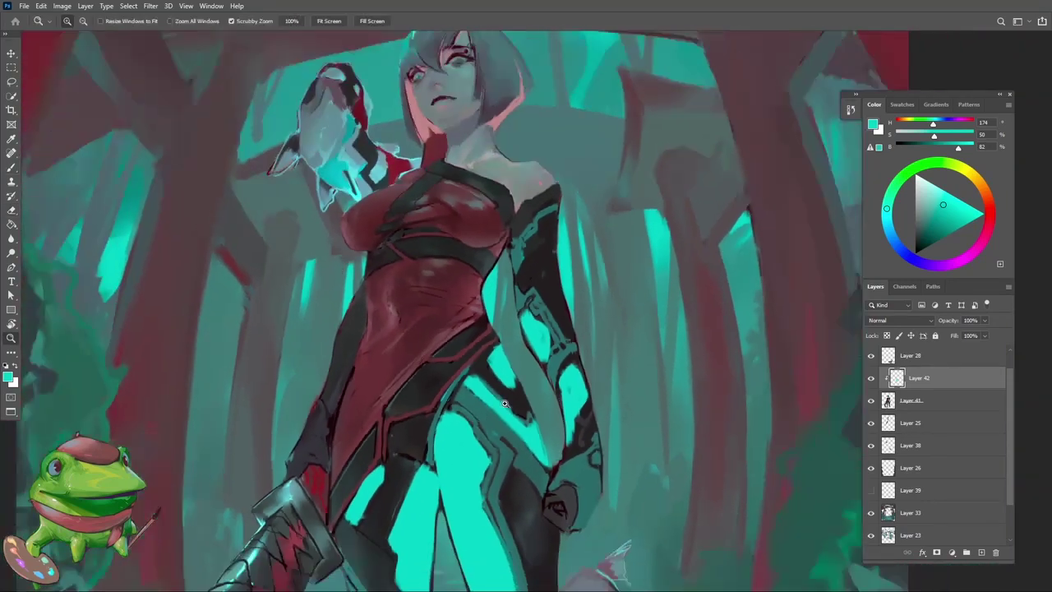
pyautogui.scroll(4, 539, 373)
pyautogui.scroll(-3, 540, 373)
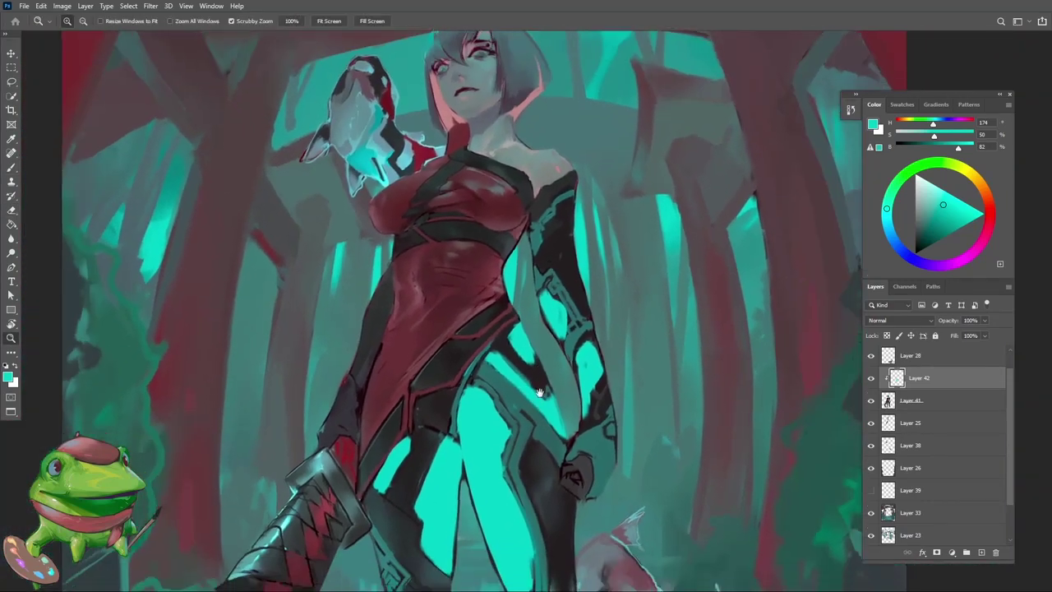
pyautogui.scroll(-4, 534, 393)
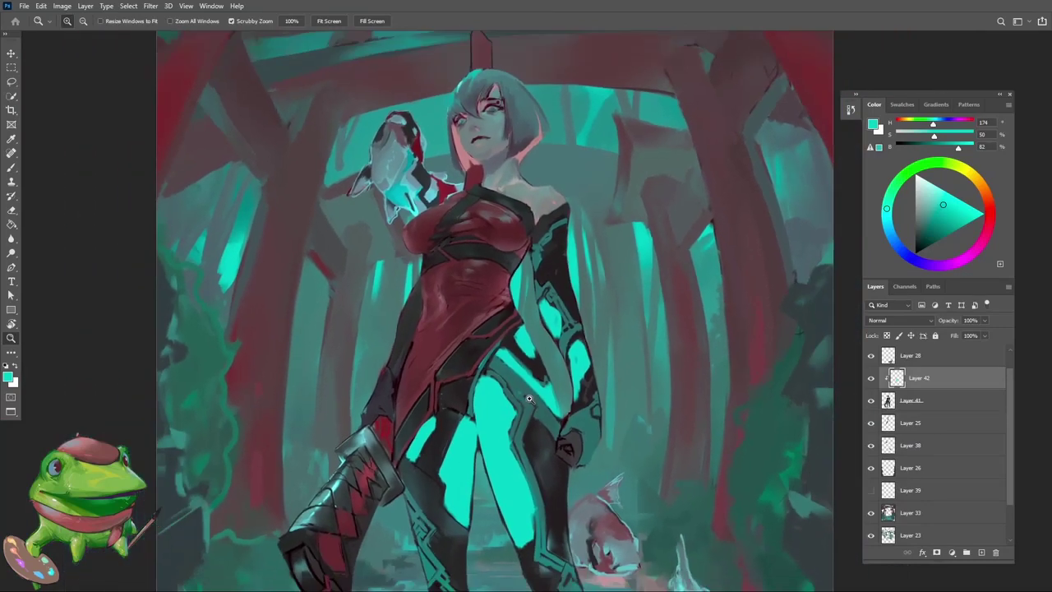
pyautogui.scroll(1, 528, 408)
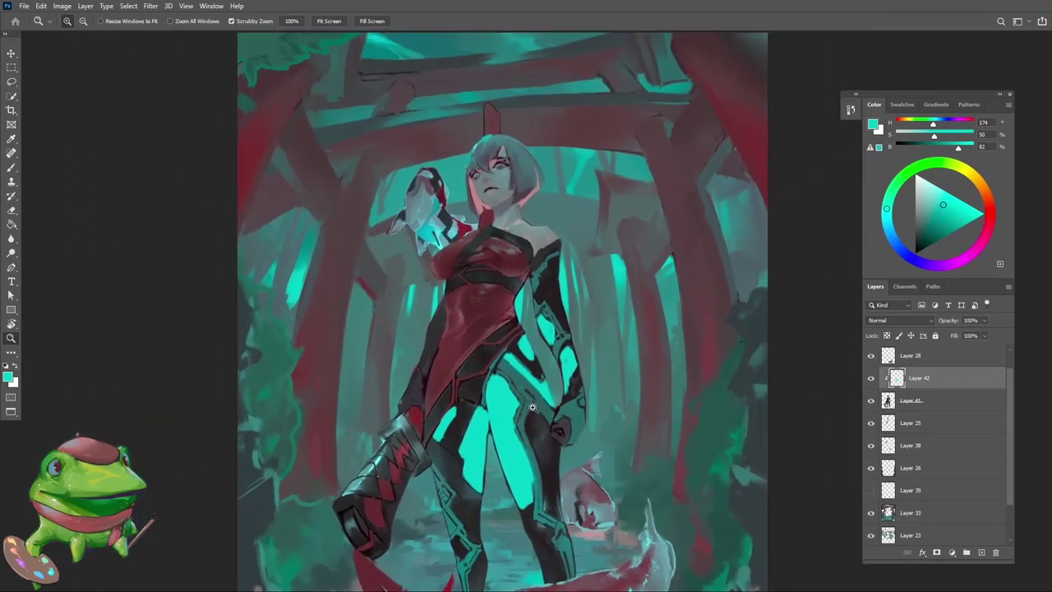
pyautogui.scroll(-2, 533, 409)
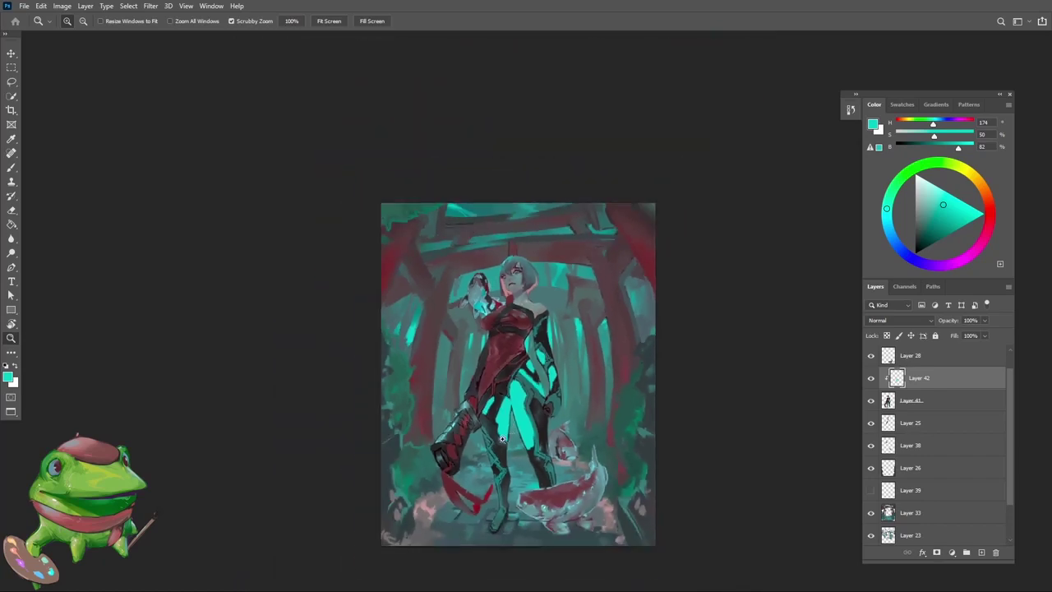
pyautogui.scroll(1, 531, 425)
pyautogui.scroll(-1, 547, 411)
pyautogui.scroll(2, 534, 432)
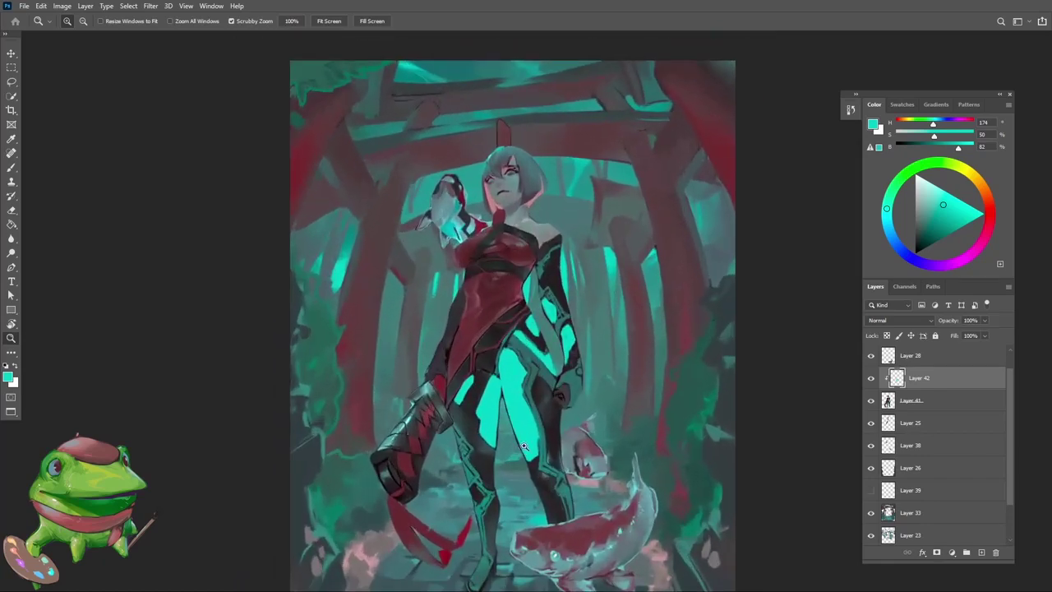
# Brush bright teal into the hip and forearm suit panels on Layer 42, refining their edges and adding thin strips near the wrist
pyautogui.scroll(2, 530, 279)
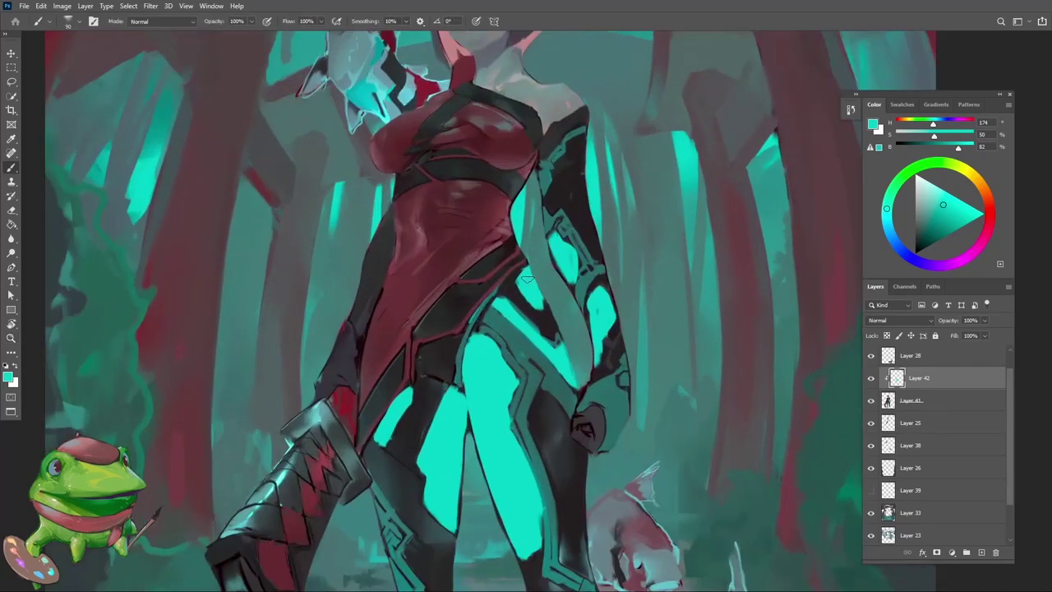
pyautogui.scroll(2, 530, 280)
pyautogui.press('b')
pyautogui.moveTo(537, 271)
pyautogui.mouseDown()
pyautogui.moveTo(585, 347)
pyautogui.moveTo(580, 380)
pyautogui.mouseUp()
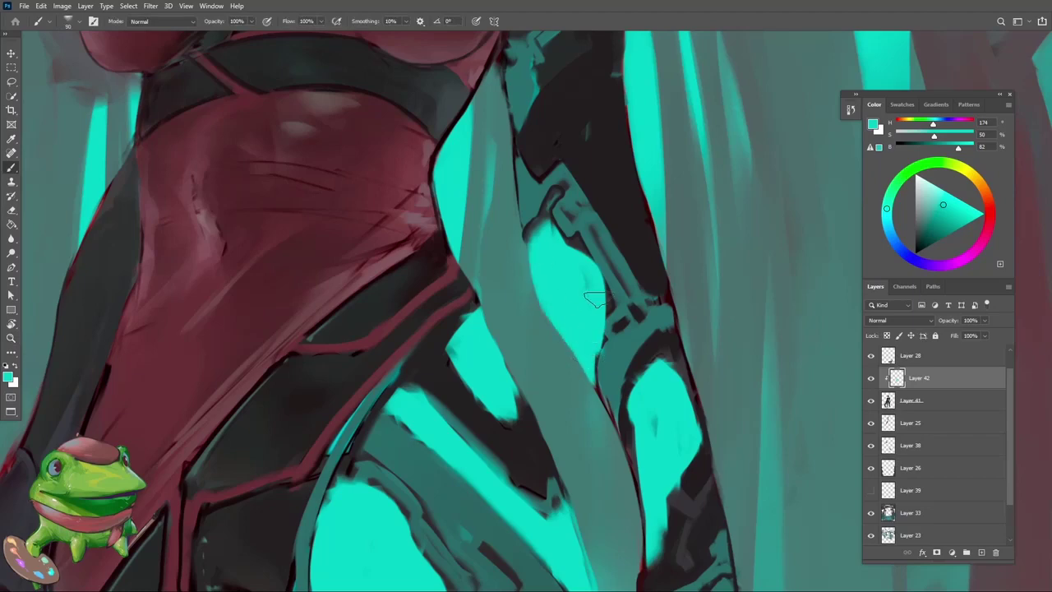
pyautogui.moveTo(596, 299); pyautogui.dragTo(573, 255)
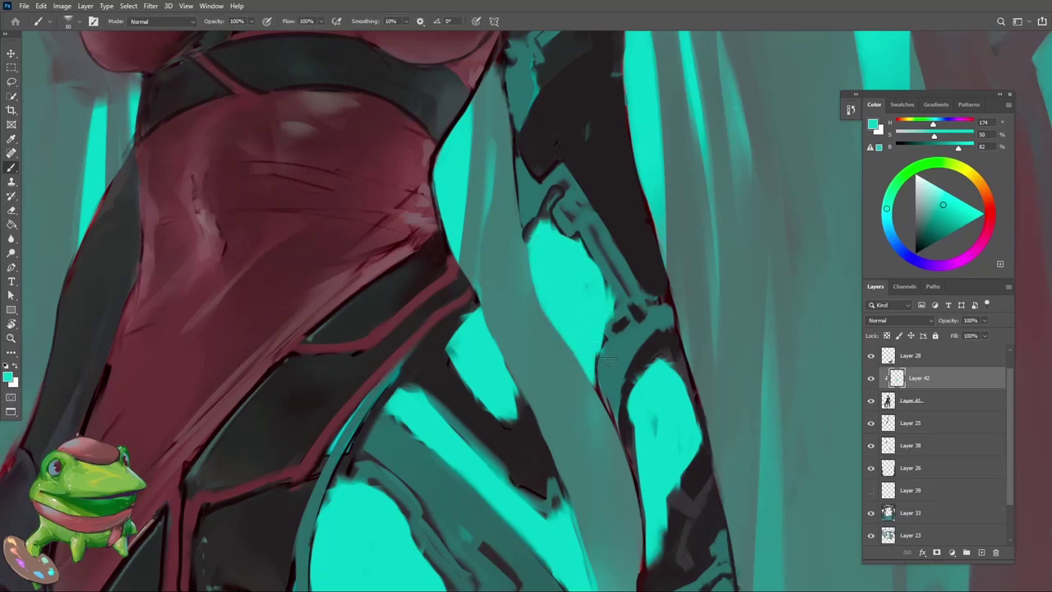
pyautogui.moveTo(608, 360); pyautogui.dragTo(534, 269)
pyautogui.moveTo(566, 337)
pyautogui.mouseDown()
pyautogui.moveTo(576, 424)
pyautogui.moveTo(613, 395)
pyautogui.moveTo(605, 458)
pyautogui.moveTo(629, 339)
pyautogui.moveTo(614, 294)
pyautogui.mouseUp()
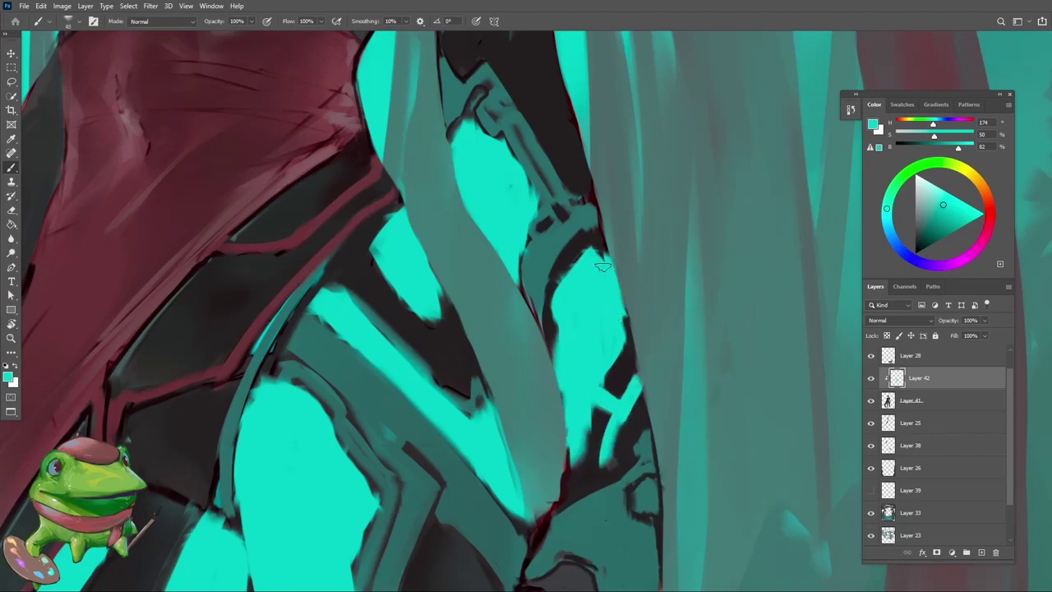
pyautogui.press('z')
pyautogui.moveTo(575, 385)
pyautogui.mouseDown()
pyautogui.moveTo(554, 478)
pyautogui.moveTo(566, 474)
pyautogui.moveTo(670, 259)
pyautogui.mouseUp()
pyautogui.press('e')
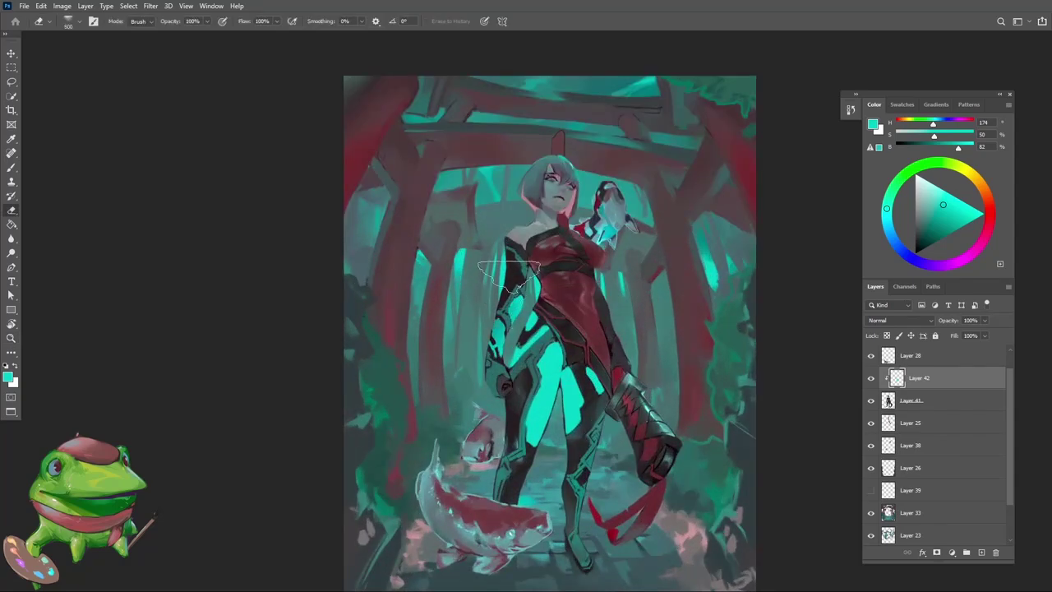
# Examine how the bright teal suit panels read in the mirrored full composition at different view sizes
pyautogui.press('z')
pyautogui.moveTo(487, 333)
pyautogui.mouseDown()
pyautogui.moveTo(473, 336)
pyautogui.moveTo(503, 346)
pyautogui.moveTo(493, 359)
pyautogui.moveTo(540, 301)
pyautogui.moveTo(518, 304)
pyautogui.moveTo(561, 307)
pyautogui.moveTo(538, 377)
pyautogui.moveTo(536, 352)
pyautogui.moveTo(544, 381)
pyautogui.mouseUp()
pyautogui.press('e')
pyautogui.press('z')
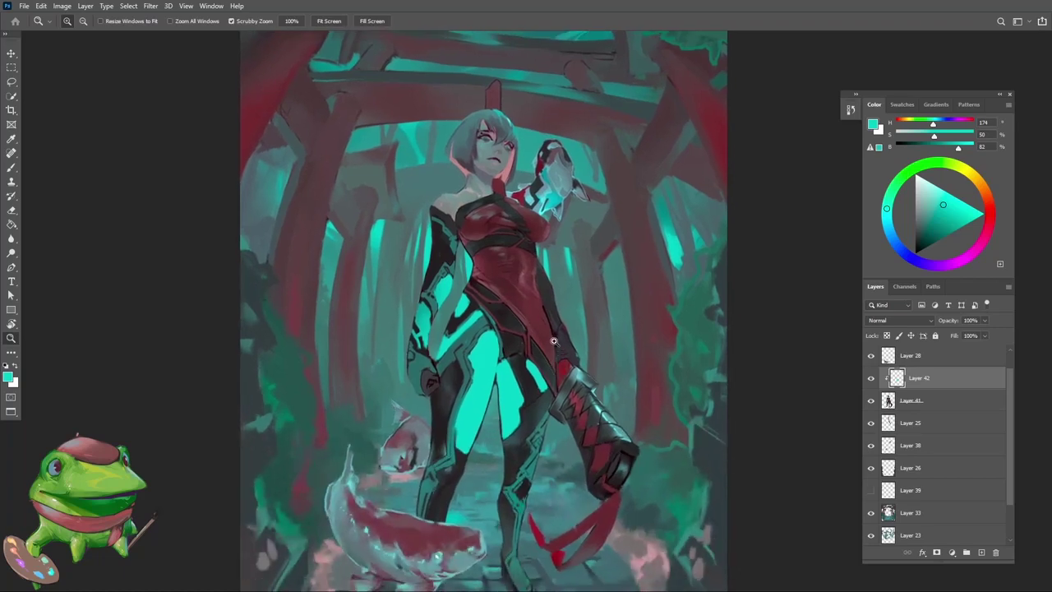
pyautogui.scroll(-1, 551, 366)
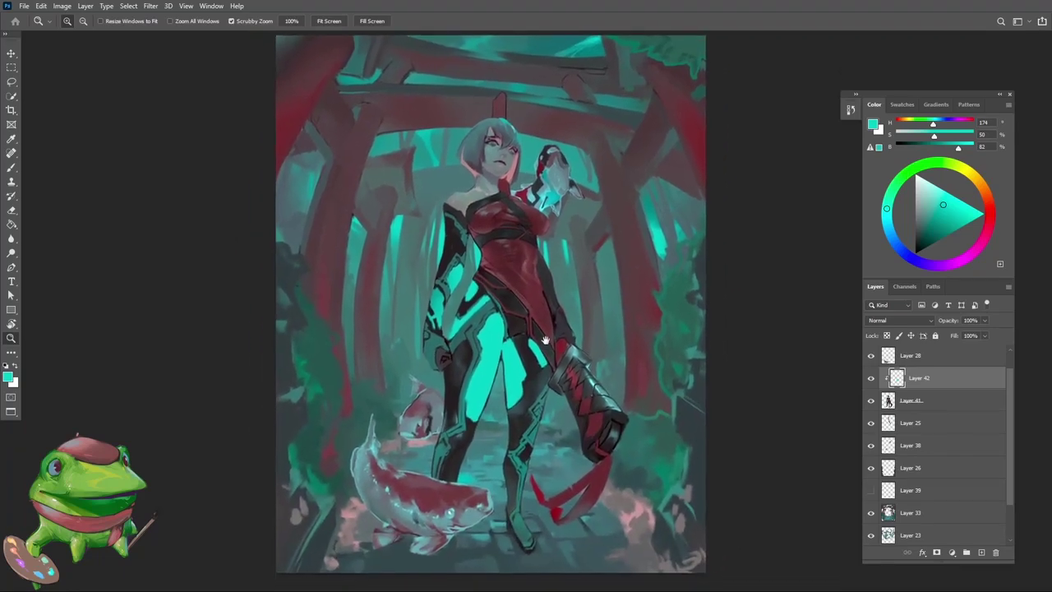
pyautogui.scroll(-1, 493, 370)
pyautogui.scroll(1, 476, 483)
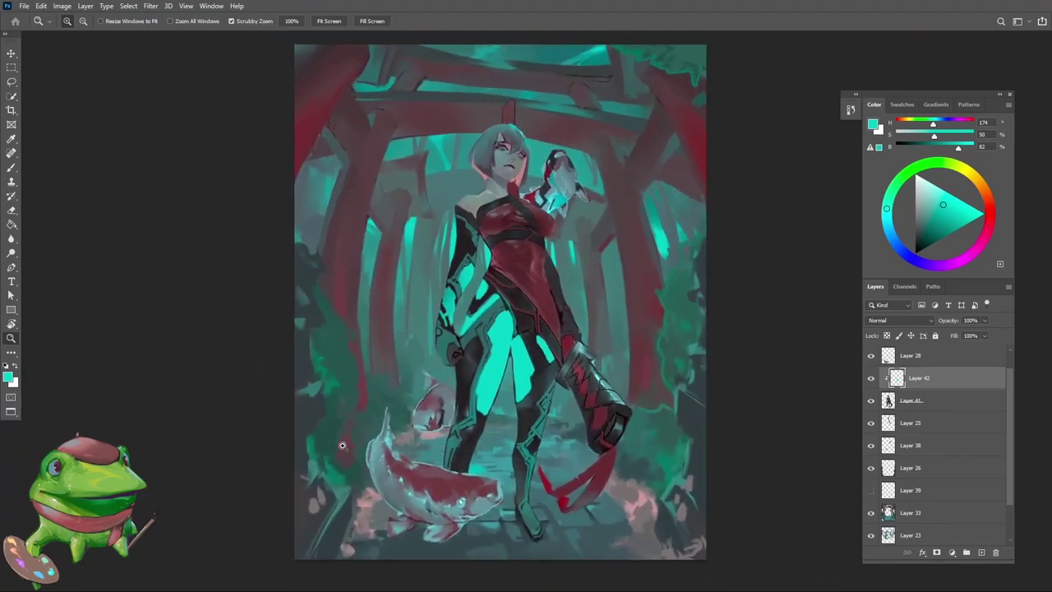
pyautogui.scroll(-1, 419, 485)
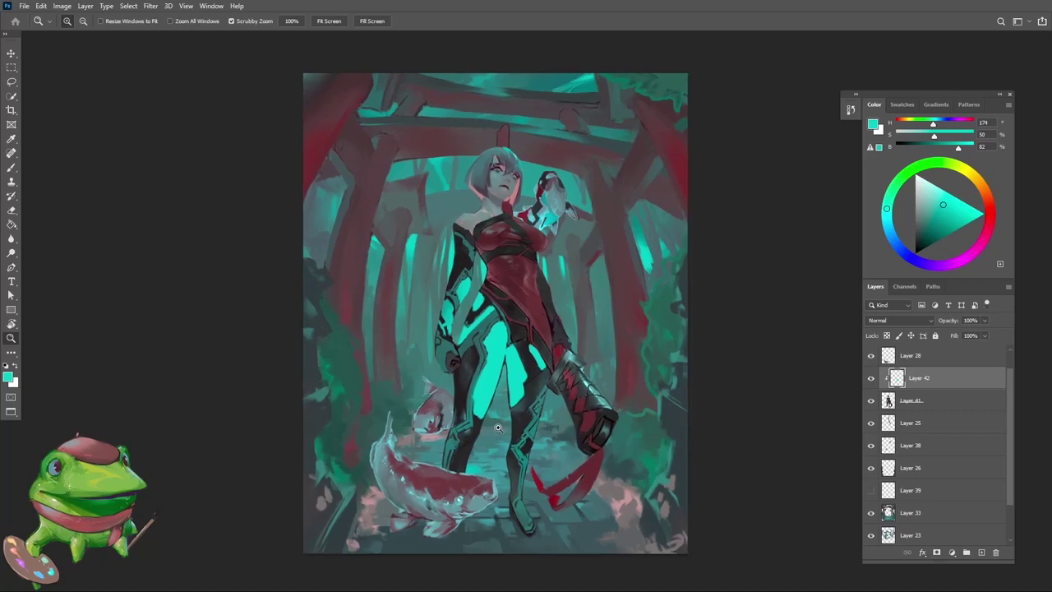
pyautogui.scroll(1, 476, 447)
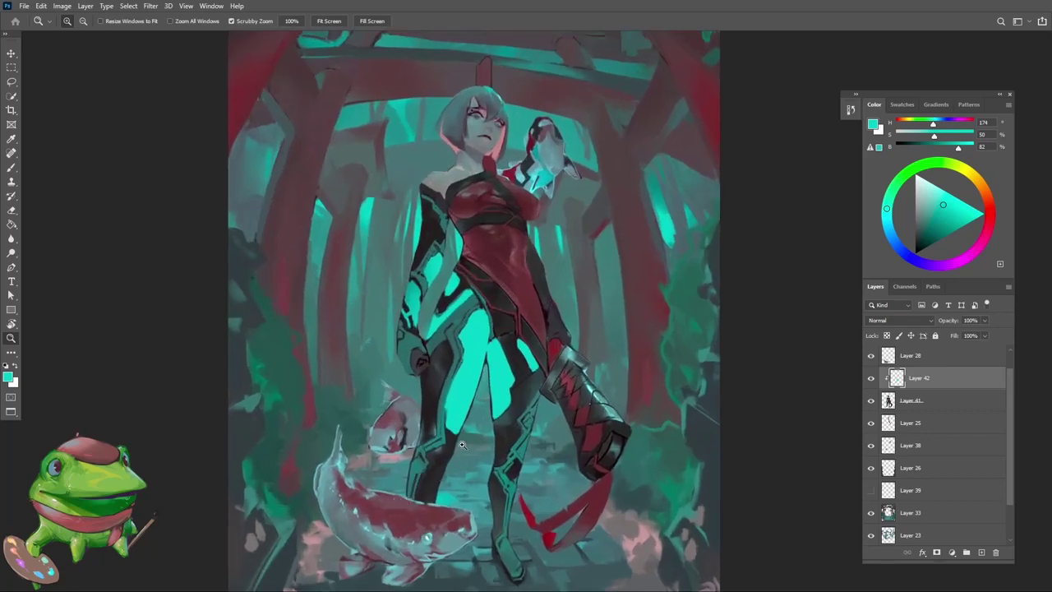
pyautogui.scroll(-1, 481, 408)
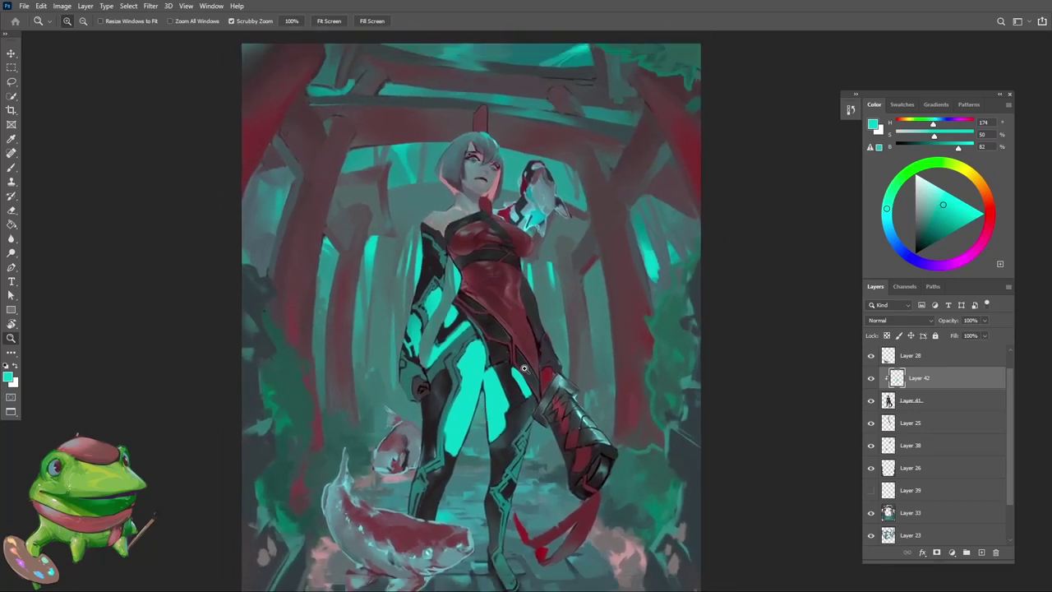
pyautogui.scroll(1, 526, 365)
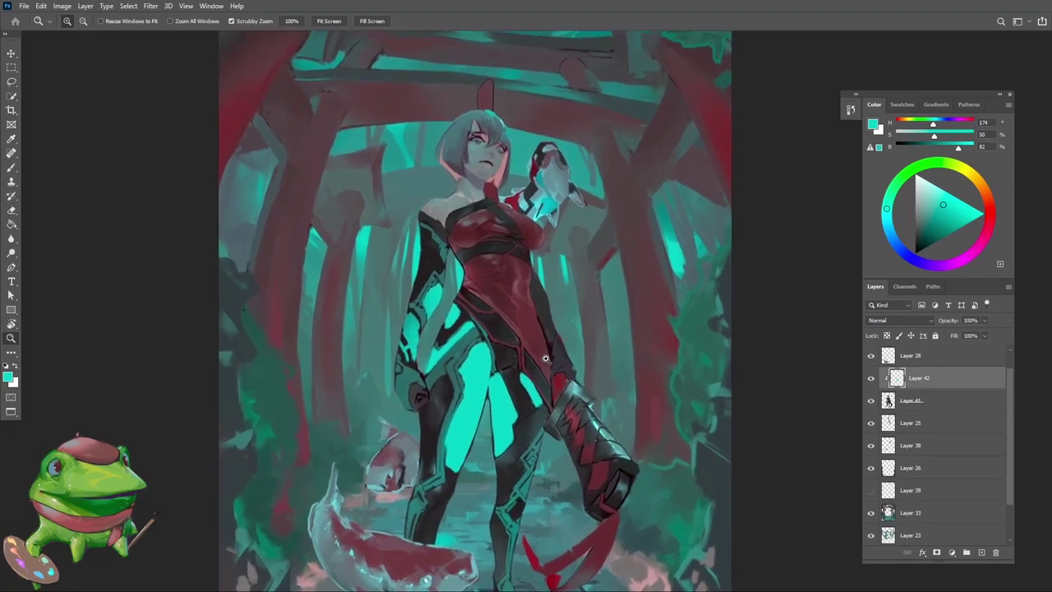
# Shift the hue of Layer 42's teal suit panels to pinkish red and use that shade as the foreground colour
pyautogui.press('i')
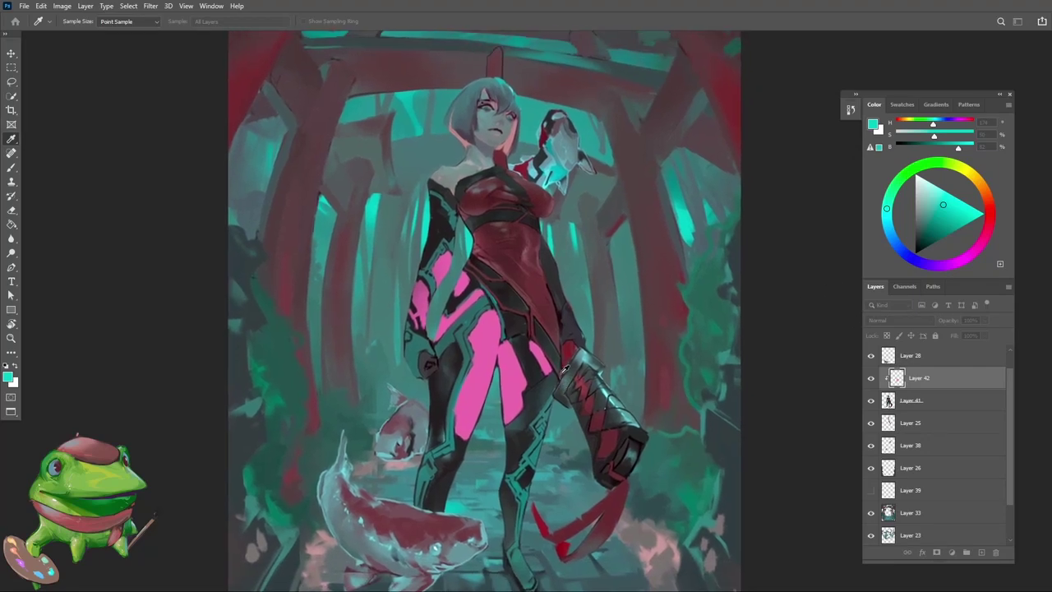
pyautogui.press('z')
pyautogui.moveTo(581, 311); pyautogui.dragTo(562, 409)
pyautogui.scroll(-1, 516, 410)
pyautogui.press('i')
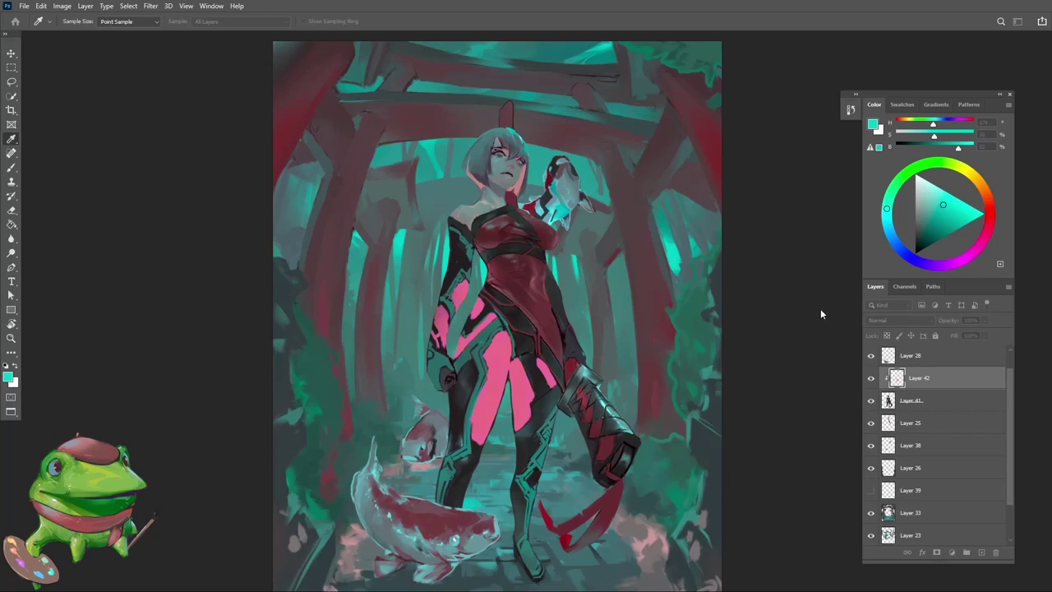
pyautogui.click(527, 380)
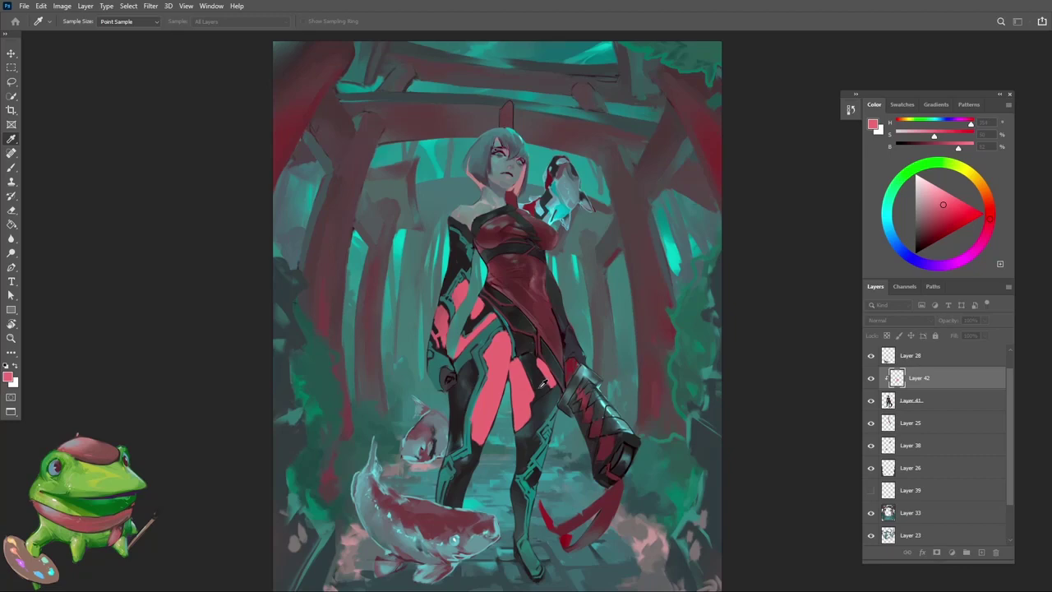
pyautogui.press('z')
pyautogui.keyDown('alt'); pyautogui.click(534, 398); pyautogui.keyUp('alt')
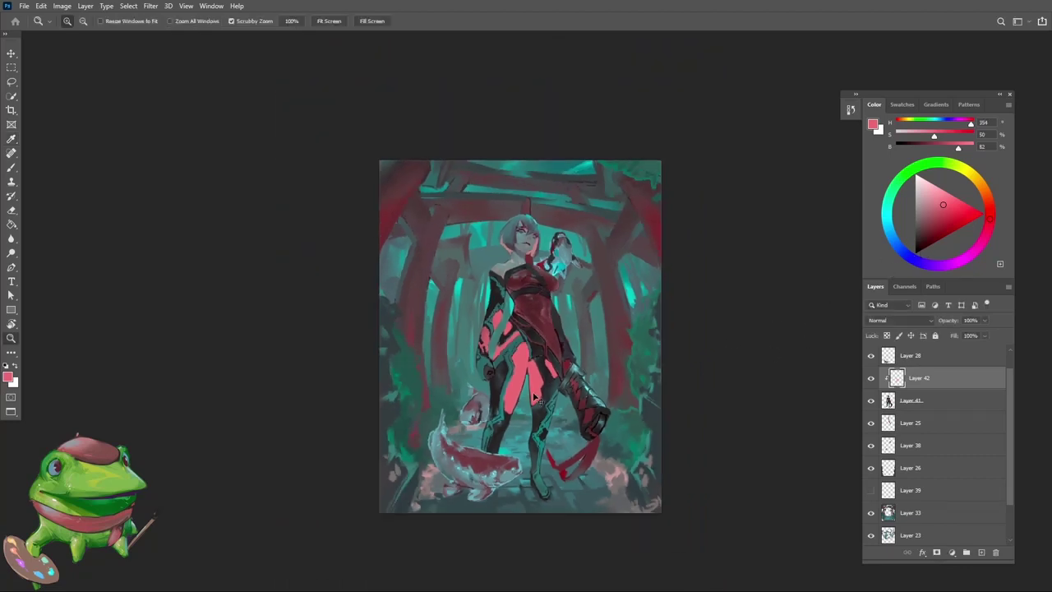
pyautogui.moveTo(536, 385); pyautogui.dragTo(511, 423)
pyautogui.hotkey('ctrl', '0')
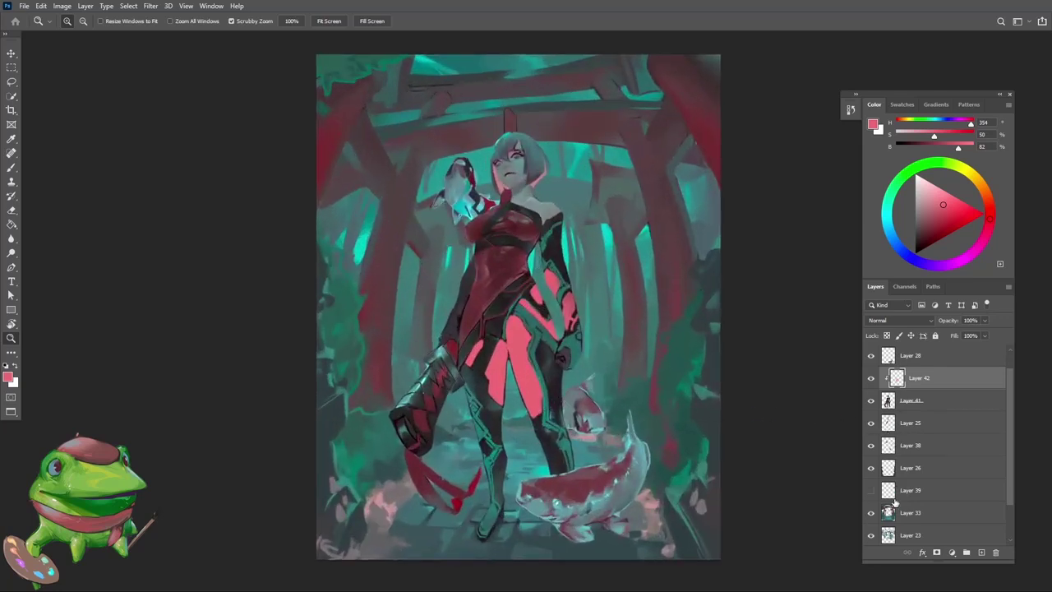
# Make Layer 39 with the falling petals visible, select it, and brush pinkish red onto the petal beside the head
pyautogui.keyDown('ctrl'); pyautogui.click(669, 411); pyautogui.keyUp('ctrl')
pyautogui.press('b')
pyautogui.moveTo(493, 387); pyautogui.dragTo(516, 388)
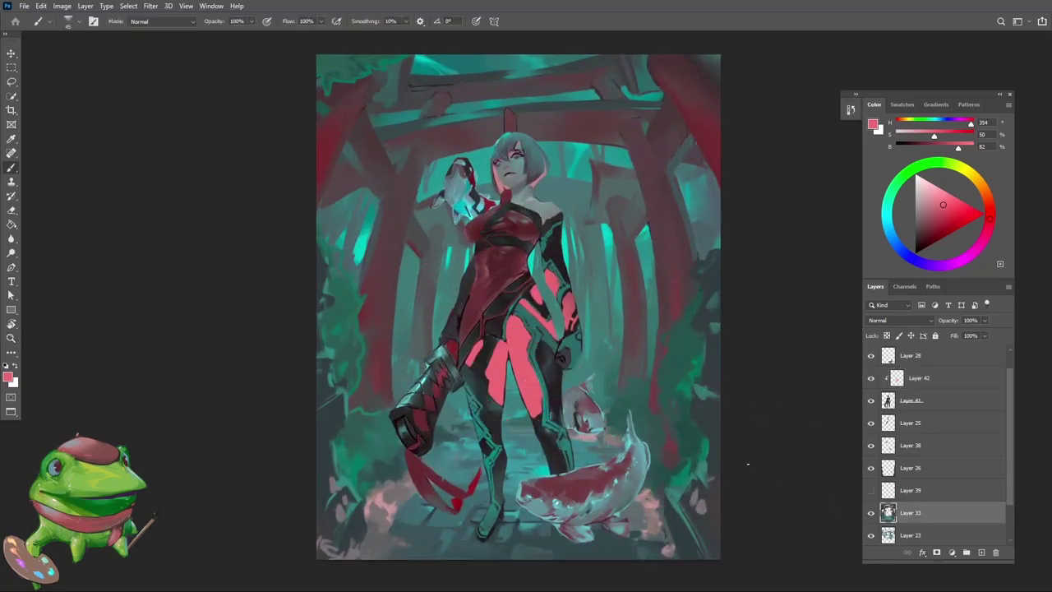
pyautogui.click(871, 490)
pyautogui.click(905, 490)
pyautogui.press('z')
pyautogui.moveTo(542, 140); pyautogui.dragTo(574, 139)
pyautogui.click(575, 139)
pyautogui.press('b')
pyautogui.moveTo(558, 180); pyautogui.dragTo(543, 193)
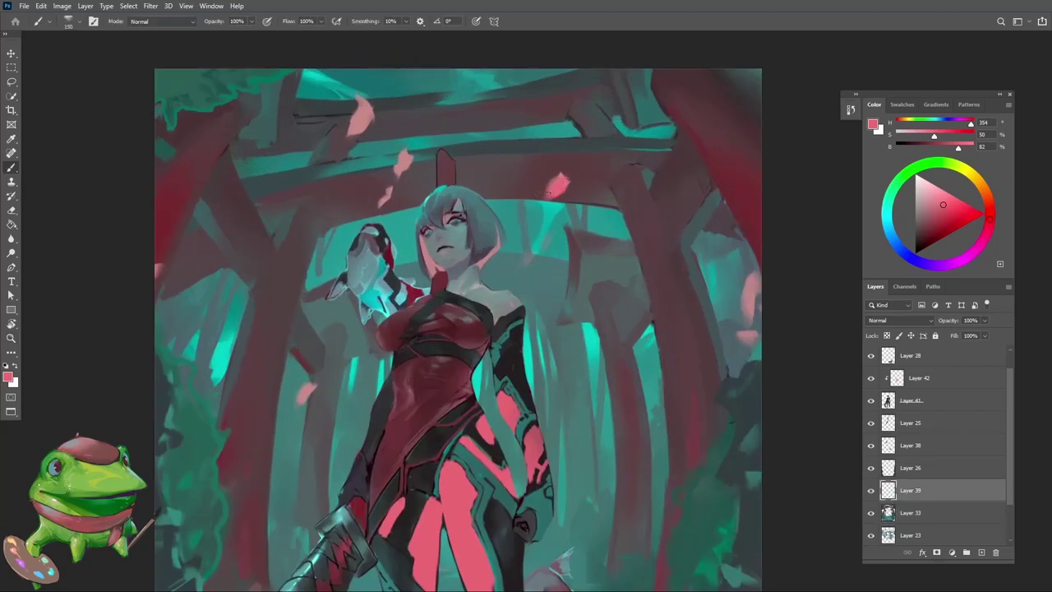
# Brush more pinkish red over the remaining falling petals on Layer 39
pyautogui.press('z')
pyautogui.moveTo(460, 263)
pyautogui.mouseDown()
pyautogui.moveTo(411, 263)
pyautogui.moveTo(460, 263)
pyautogui.moveTo(436, 263)
pyautogui.moveTo(414, 169)
pyautogui.mouseUp()
pyautogui.click(485, 185)
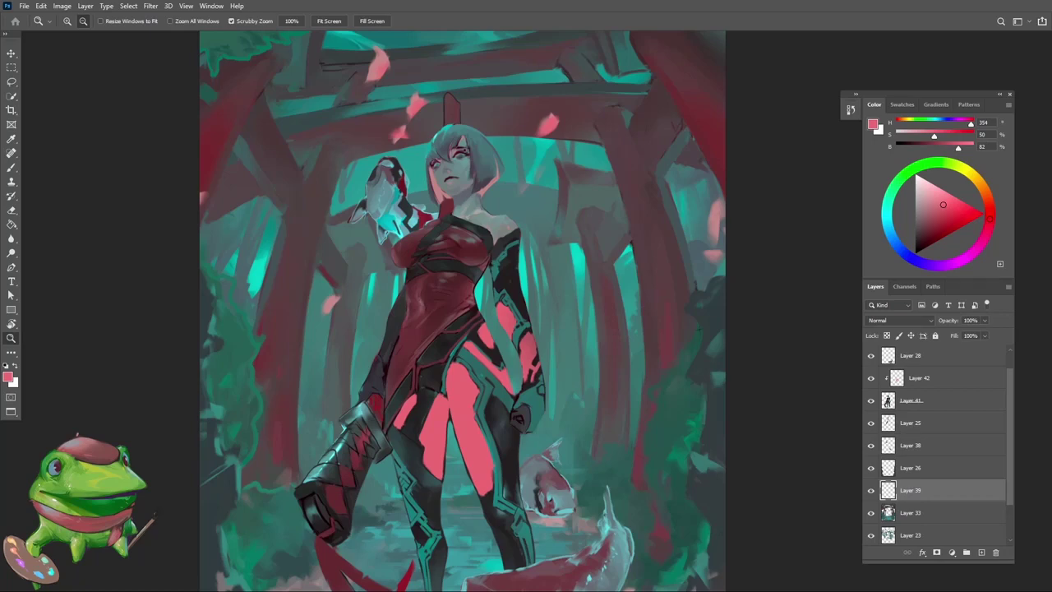
pyautogui.keyDown('alt'); pyautogui.click(555, 364); pyautogui.keyUp('alt')
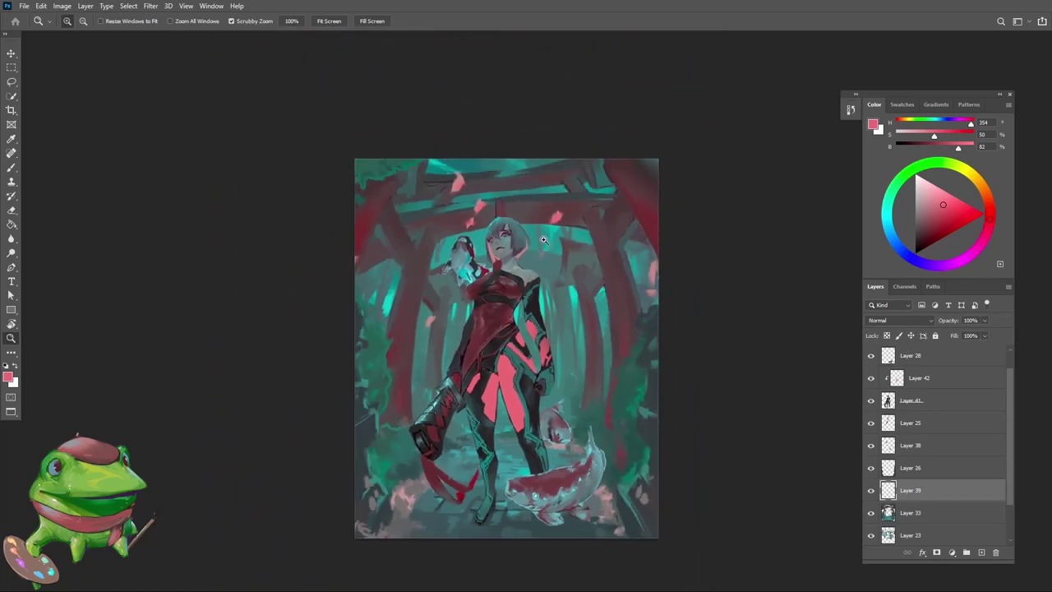
pyautogui.click(543, 239)
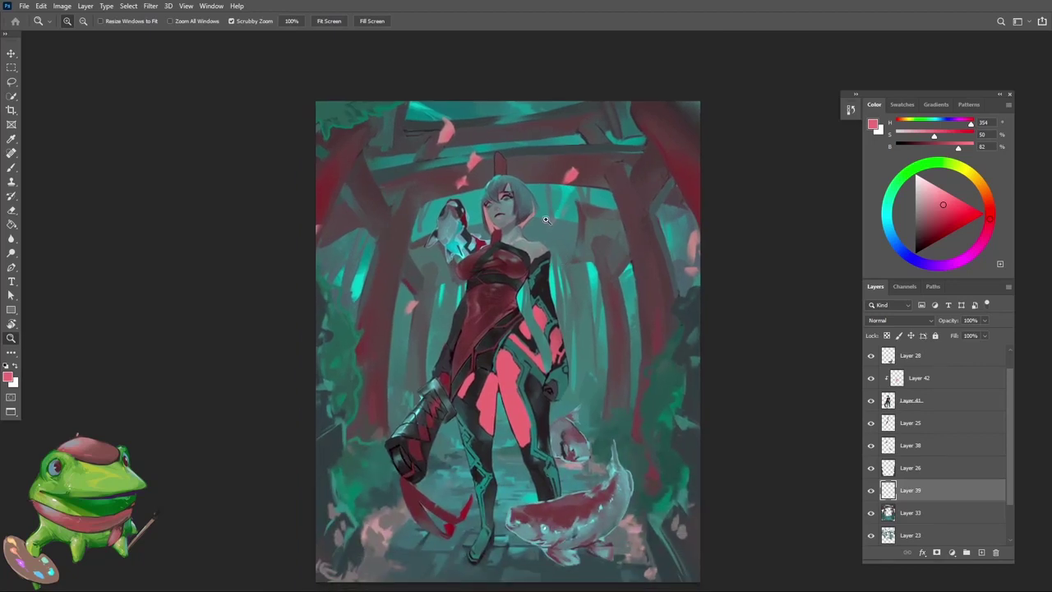
pyautogui.click(546, 219)
pyautogui.press('b')
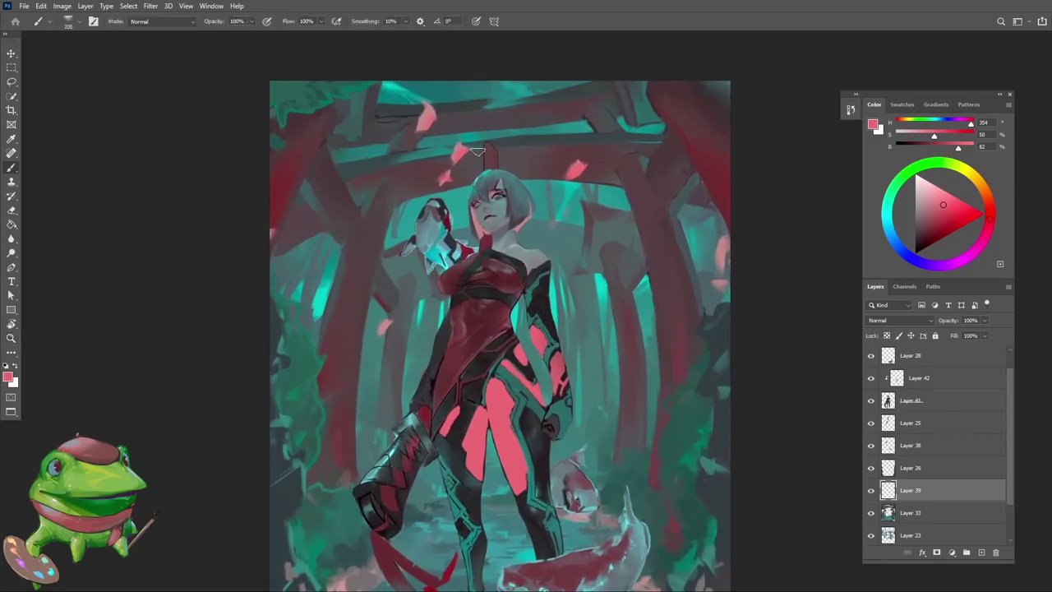
pyautogui.moveTo(423, 122); pyautogui.dragTo(380, 429)
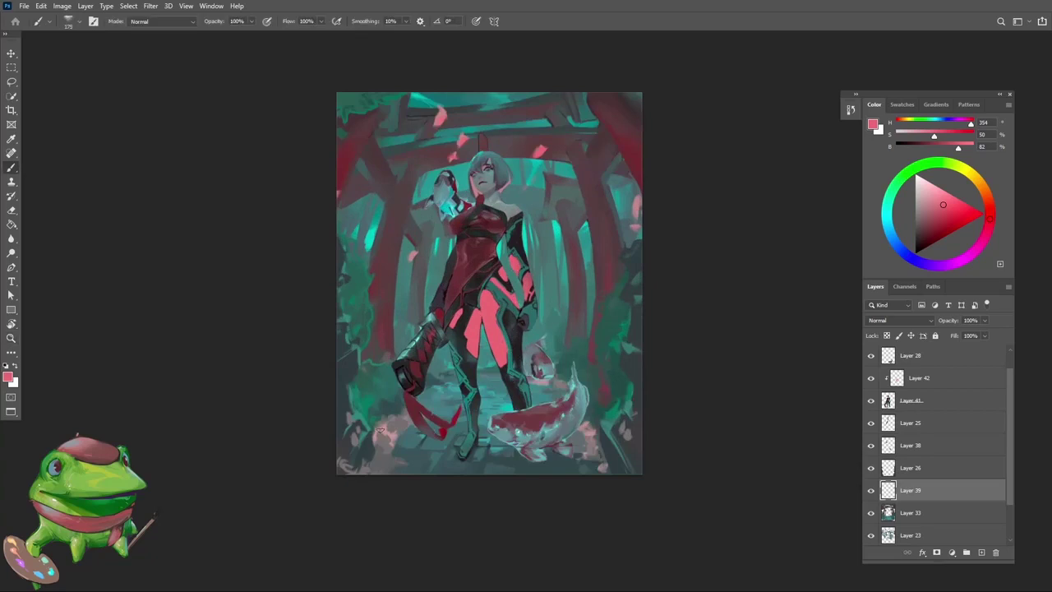
# Brush pink accents over the ground flower clusters on Layer 33, using H 357, S 48, B 76 and a lighter H 357, S 41, B 84
pyautogui.press('z')
pyautogui.click(556, 403)
pyautogui.press('v')
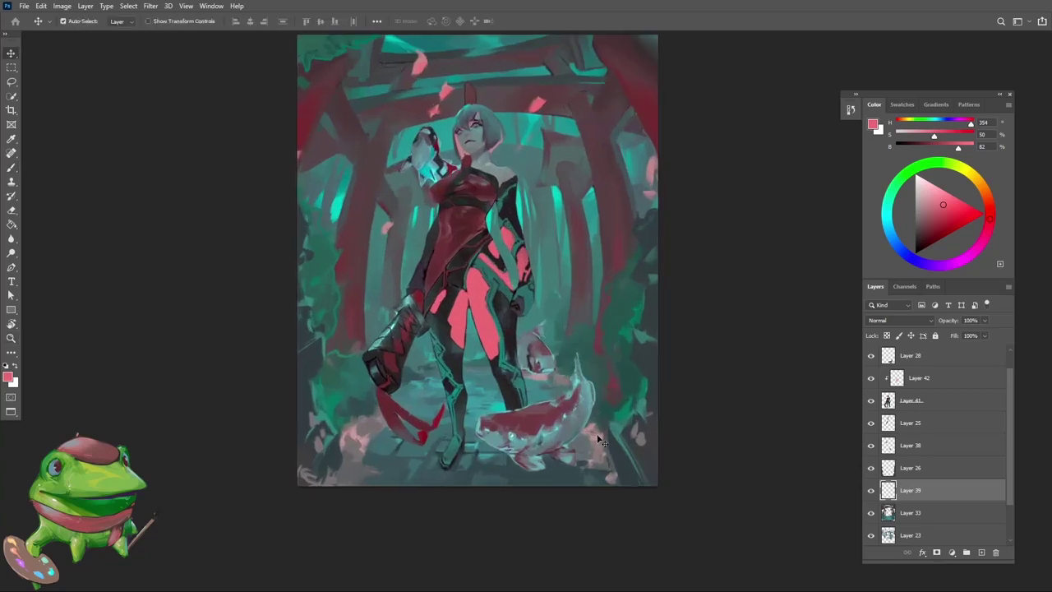
pyautogui.hotkey('alt', '[')
pyautogui.click(940, 208)
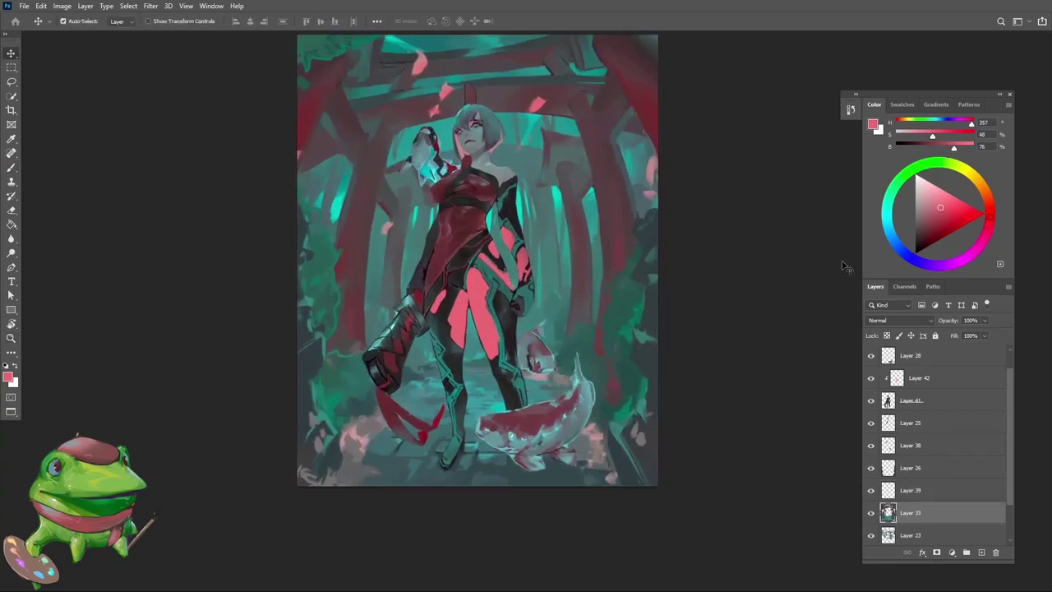
pyautogui.press('z')
pyautogui.click(399, 418)
pyautogui.press('b')
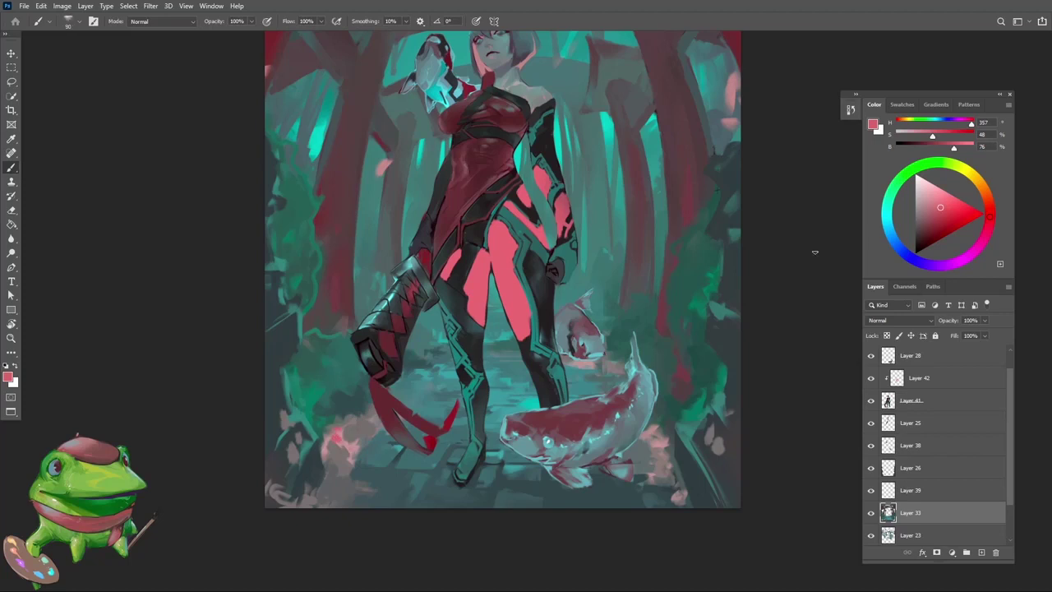
pyautogui.click(940, 200)
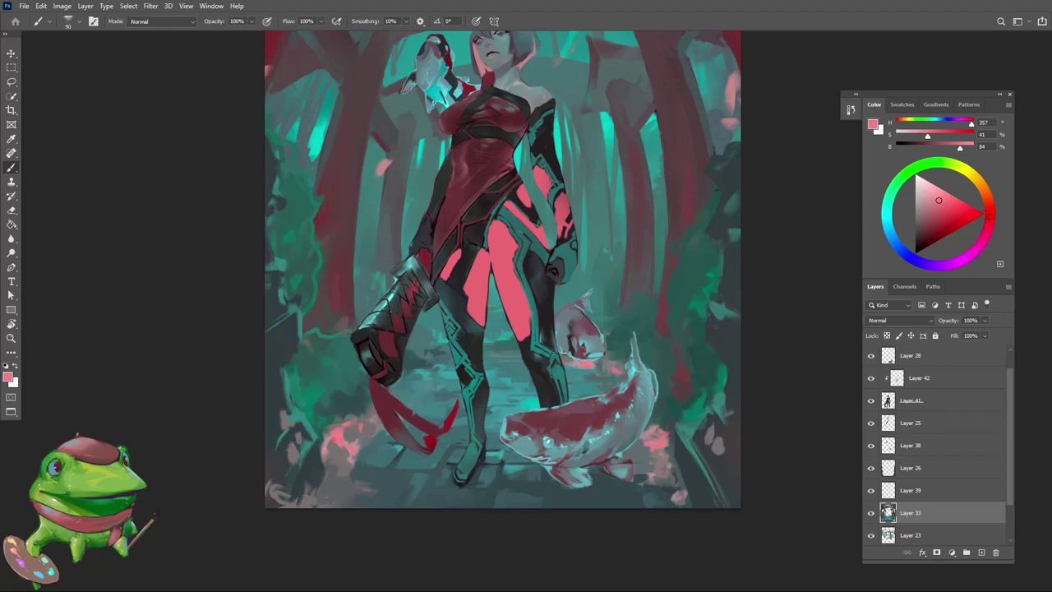
pyautogui.press('z')
pyautogui.keyDown('alt'); pyautogui.click(536, 358); pyautogui.keyUp('alt')
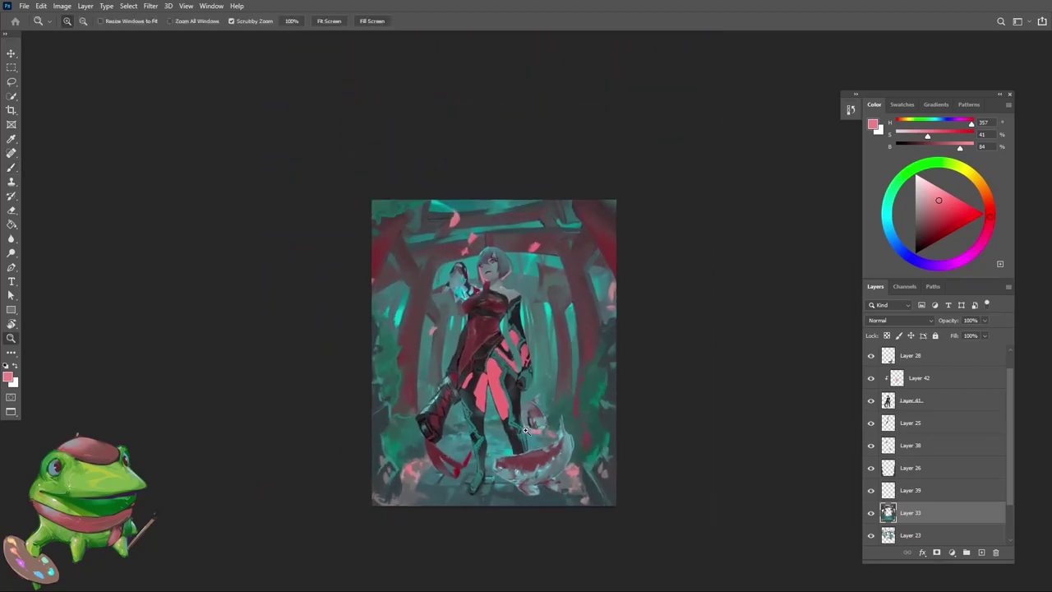
# Mirror the canvas and examine the pink accents in the whole composition, both close up and at thumbnail size
pyautogui.hotkey('ctrl', 'shift', 'h')
pyautogui.press('e')
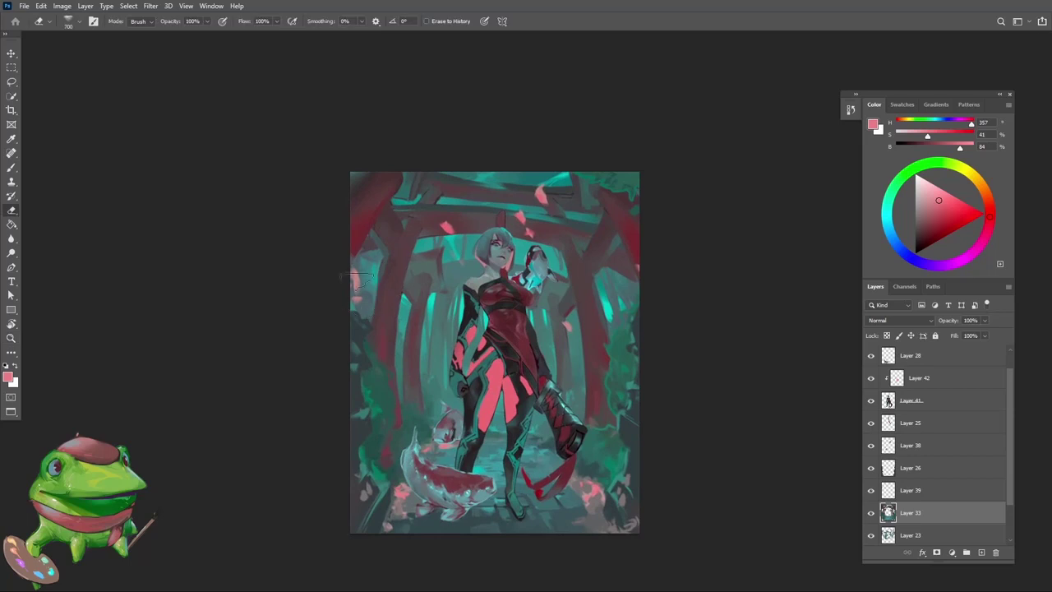
pyautogui.press('v')
pyautogui.scroll(2, 359, 285)
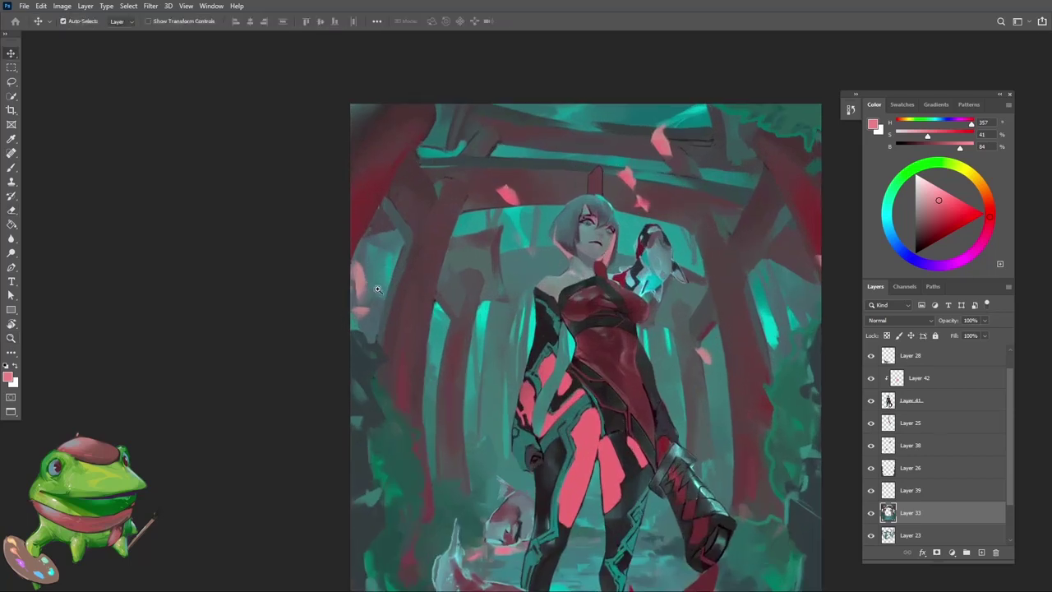
pyautogui.press('z')
pyautogui.scroll(-5, 428, 376)
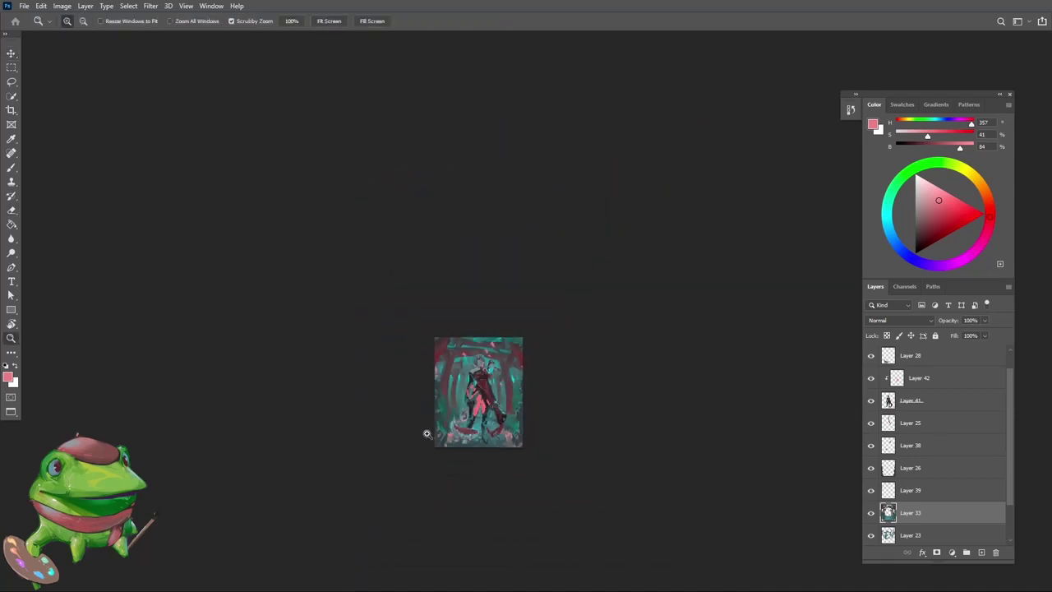
pyautogui.hotkey('ctrl', '0')
# Select Layer 42, try it at 79% opacity, and restore it to 100%
pyautogui.keyDown('ctrl'); pyautogui.click(513, 384); pyautogui.keyUp('ctrl')
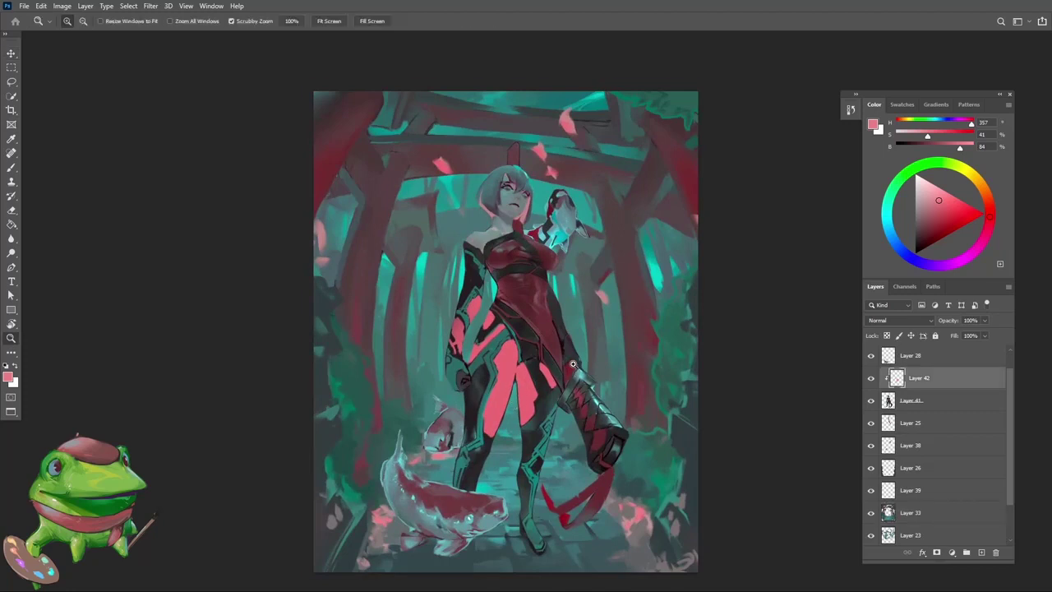
pyautogui.scroll(2, 573, 364)
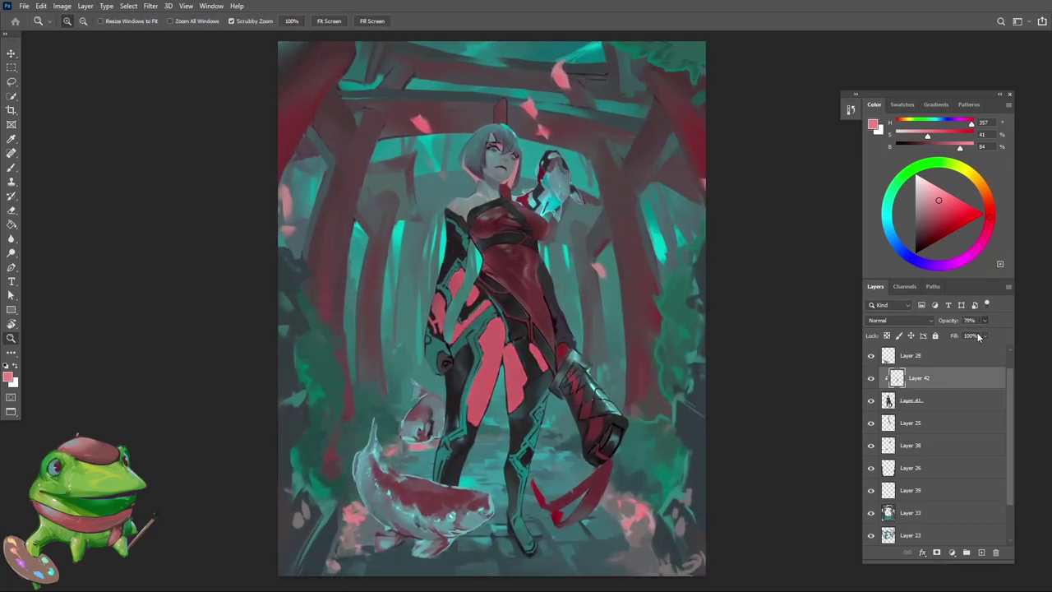
pyautogui.press('0')
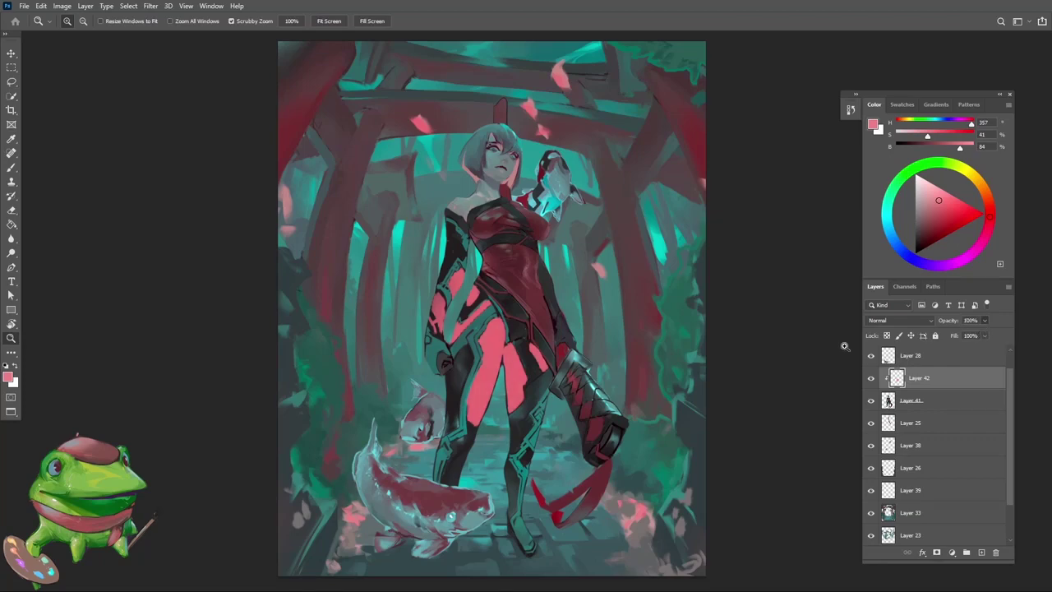
# Add a layer mask to Layer 42 and softly fade the lower parts of the pink leg panels with a 2800 px eraser
pyautogui.scroll(-1, 706, 385)
pyautogui.click(937, 552)
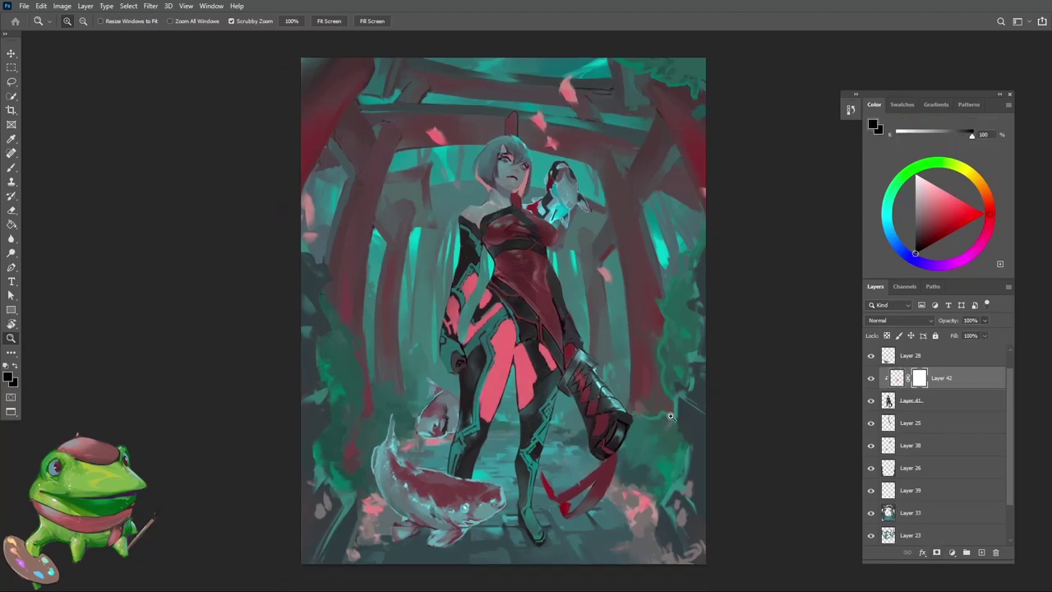
pyautogui.scroll(2, 526, 337)
pyautogui.press('e')
pyautogui.scroll(-3, 559, 353)
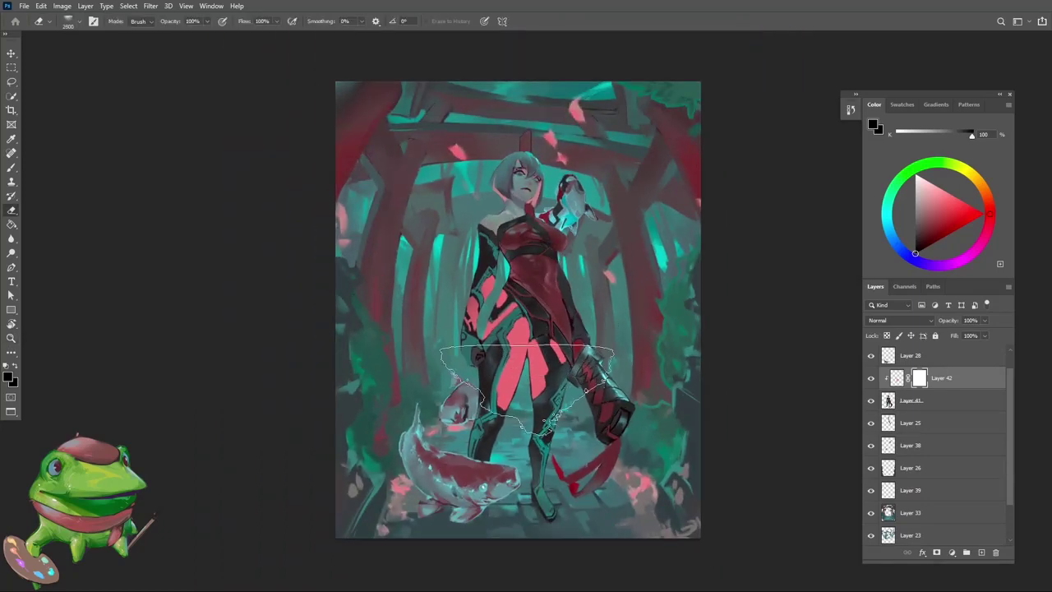
pyautogui.press('z')
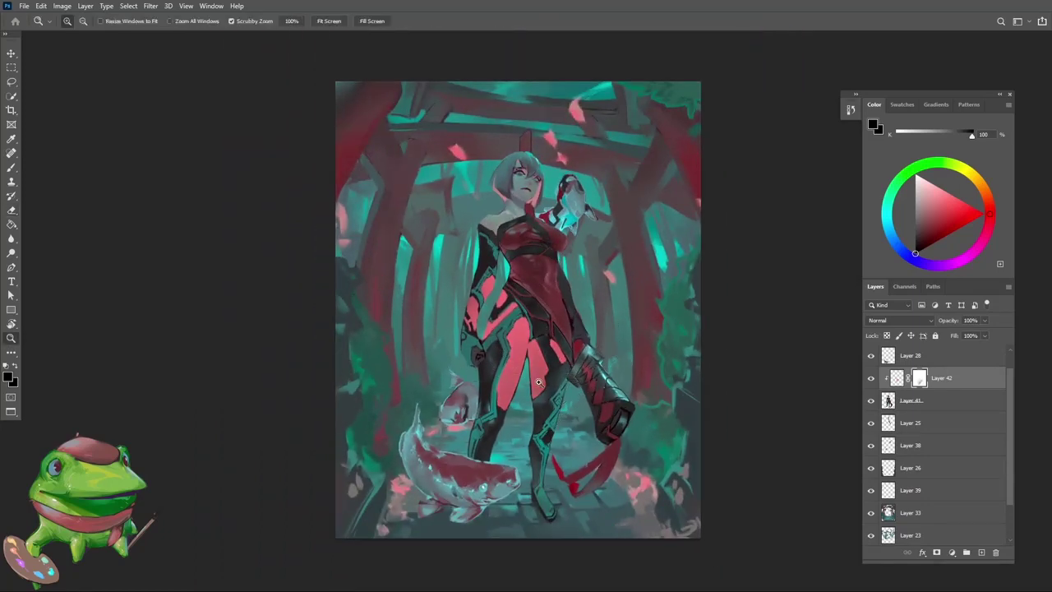
# Mirror the canvas and fade the pink suit panels further on Layer 42's mask, reducing the eraser to 2600 px
pyautogui.scroll(-2, 542, 370)
pyautogui.hotkey('ctrl', 'shift', 'h')
pyautogui.scroll(1, 555, 365)
pyautogui.press('e')
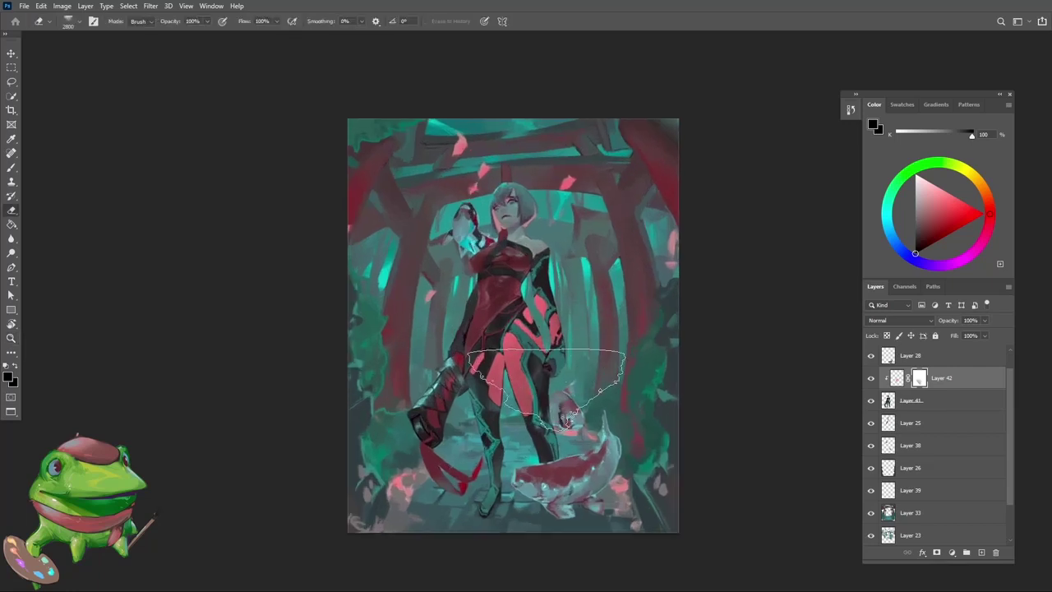
pyautogui.scroll(1, 567, 363)
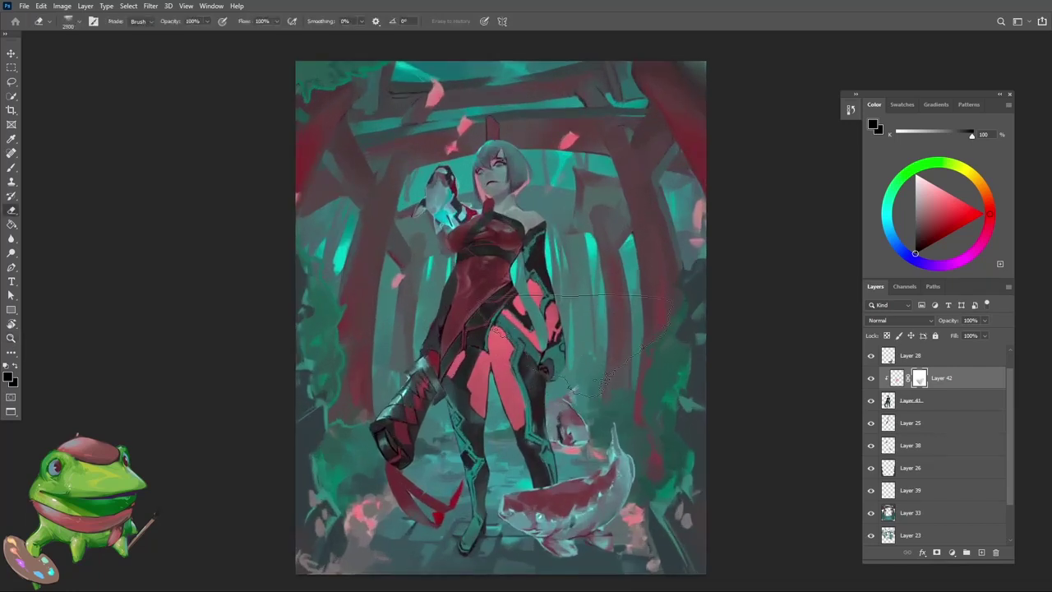
pyautogui.moveTo(613, 404); pyautogui.dragTo(627, 405)
pyautogui.scroll(1, 581, 374)
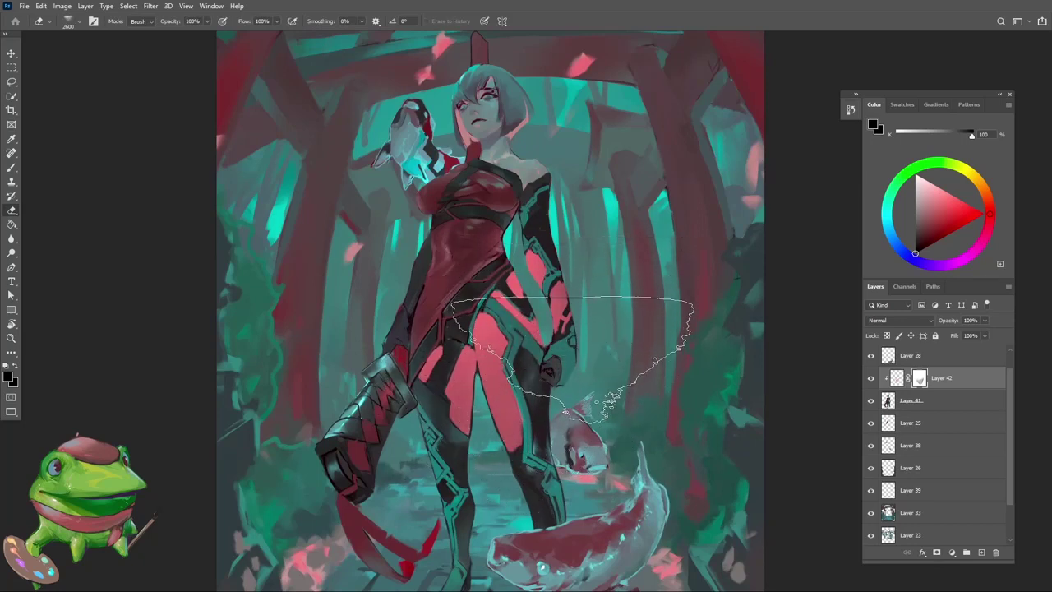
# Compare the figure with and without the pink panels of Layer 42, and merge that layer into Layer 41
pyautogui.press('r')
pyautogui.scroll(-5, 575, 374)
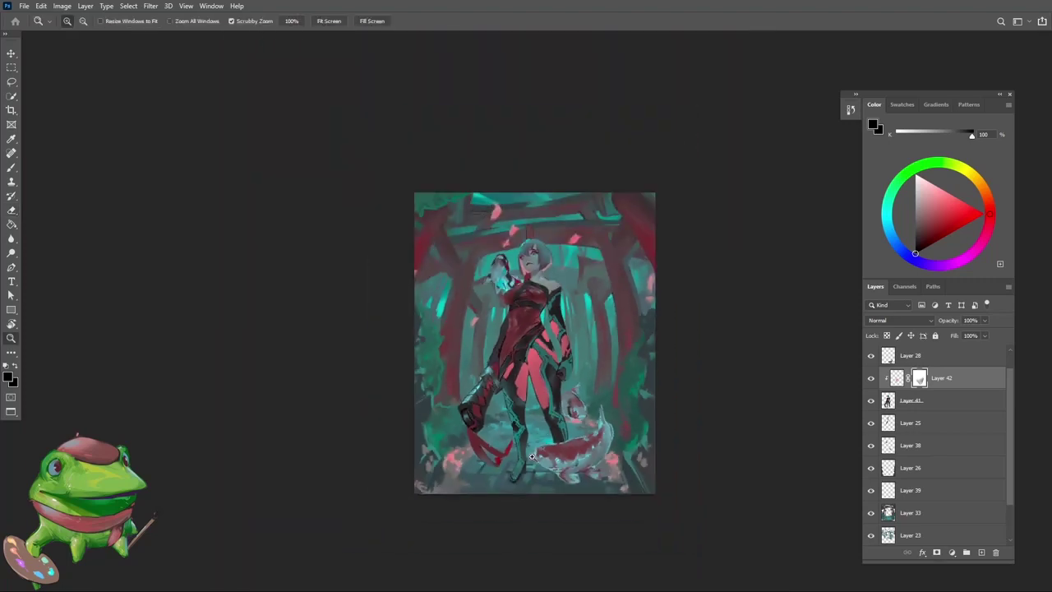
pyautogui.moveTo(575, 374); pyautogui.dragTo(536, 419)
pyautogui.press('z')
pyautogui.scroll(4, 538, 415)
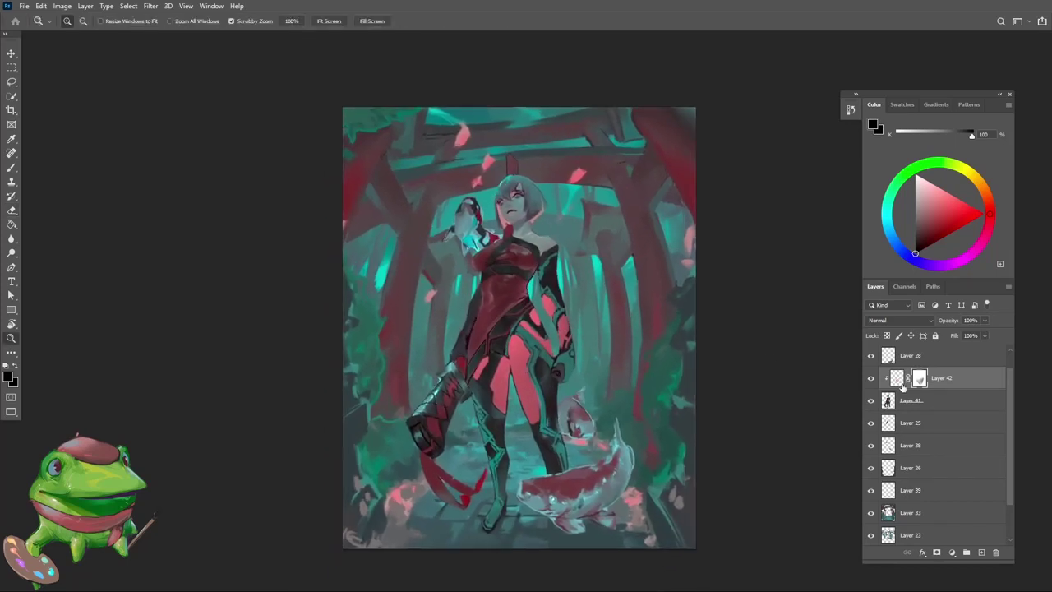
pyautogui.moveTo(547, 386)
pyautogui.mouseDown()
pyautogui.moveTo(590, 378)
pyautogui.moveTo(590, 406)
pyautogui.moveTo(507, 484)
pyautogui.moveTo(747, 398)
pyautogui.mouseUp()
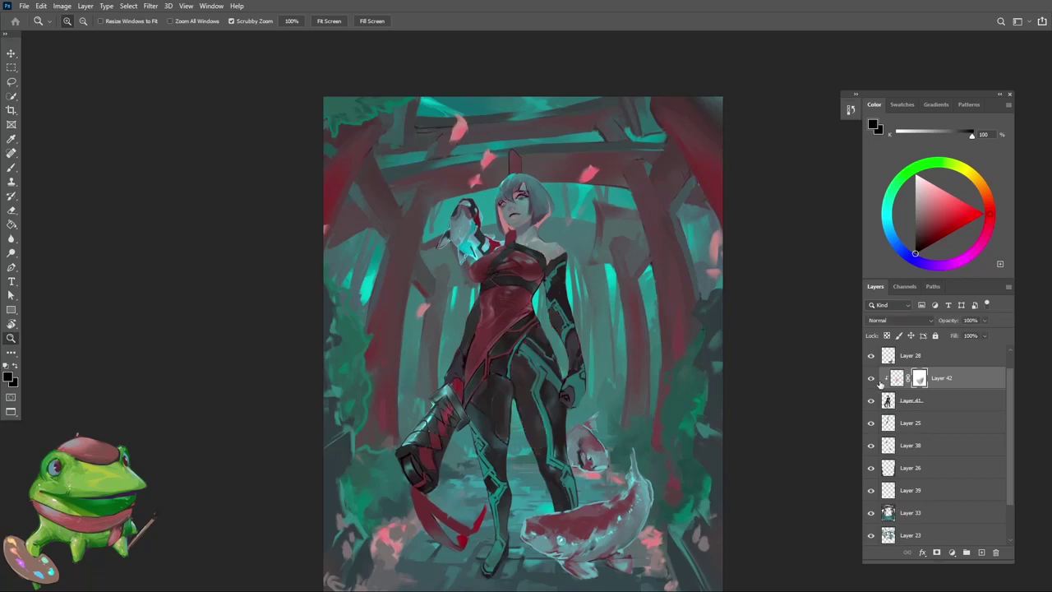
pyautogui.moveTo(546, 435)
pyautogui.mouseDown()
pyautogui.moveTo(593, 407)
pyautogui.moveTo(531, 384)
pyautogui.mouseUp()
# Touch up the lower tips of the pink thigh panels on Layer 41 with sampled H 355, S 43, B 60 and H 353, S 45, B 63
pyautogui.press('b')
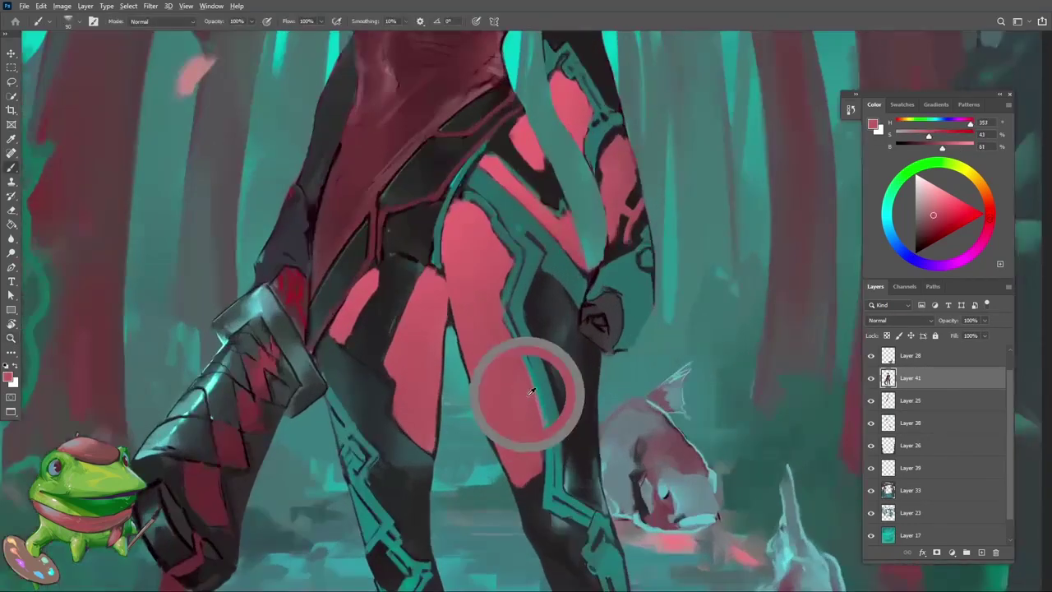
pyautogui.keyDown('alt'); pyautogui.click(528, 474); pyautogui.keyUp('alt')
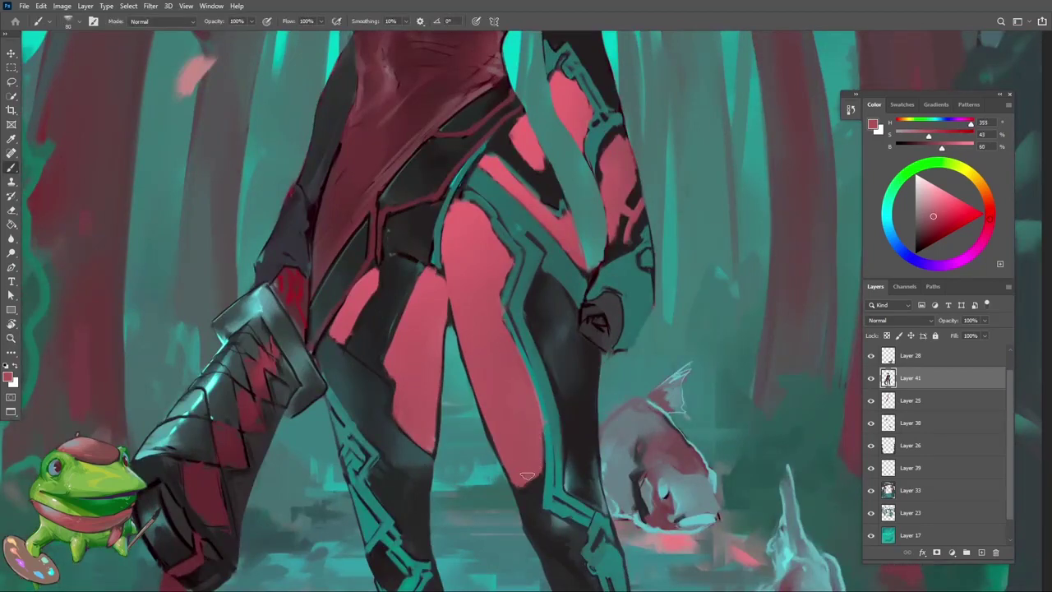
pyautogui.scroll(2, 488, 401)
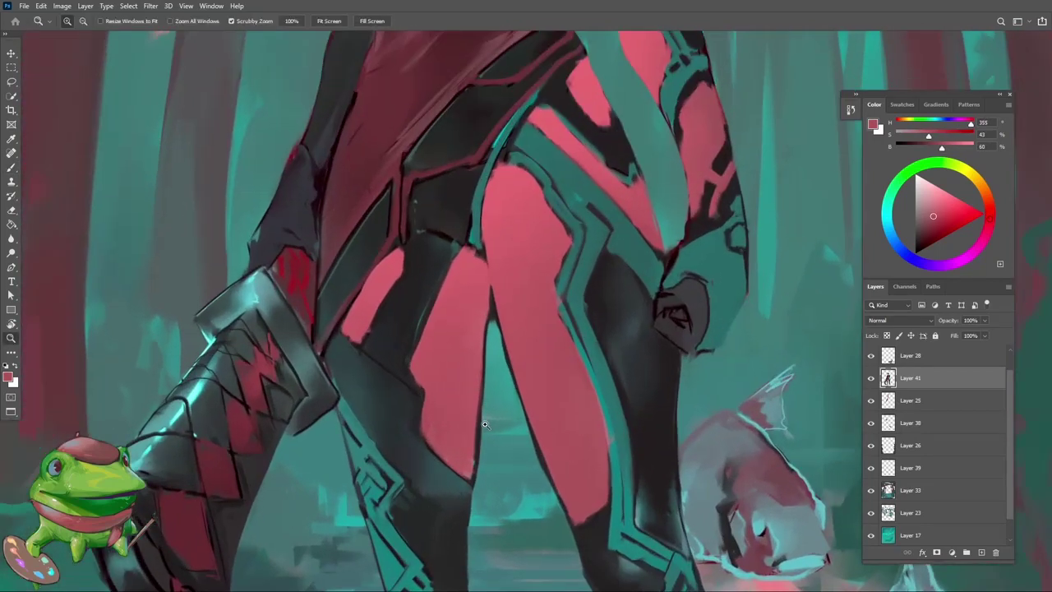
pyautogui.keyDown('alt'); pyautogui.click(464, 461); pyautogui.keyUp('alt')
pyautogui.hotkey('ctrl', '0')
pyautogui.press('z')
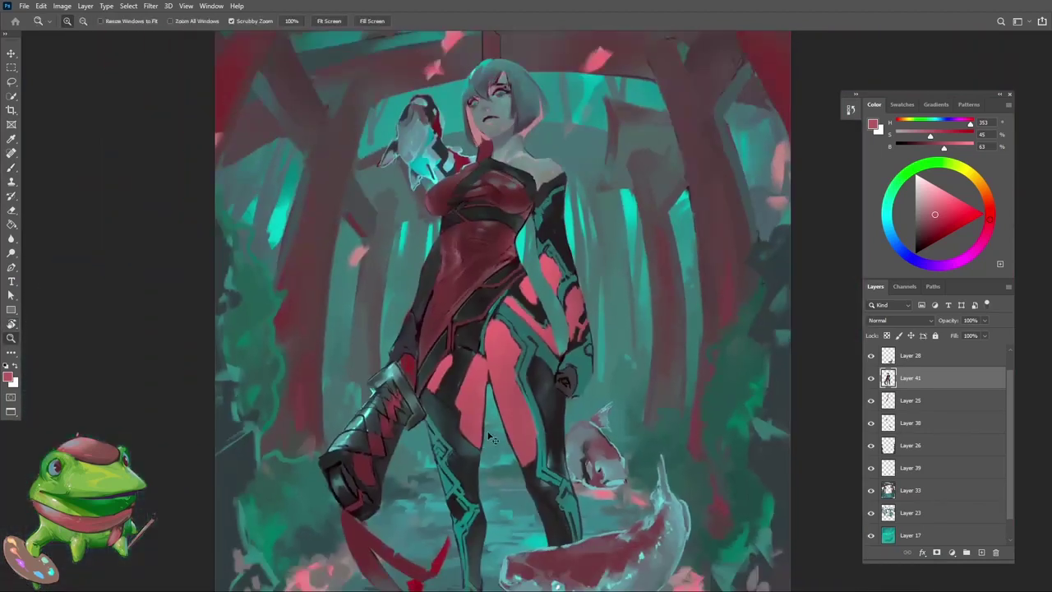
pyautogui.moveTo(492, 438)
pyautogui.mouseDown()
pyautogui.moveTo(516, 409)
pyautogui.moveTo(485, 393)
pyautogui.moveTo(487, 428)
pyautogui.mouseUp()
pyautogui.moveTo(487, 464); pyautogui.dragTo(506, 418)
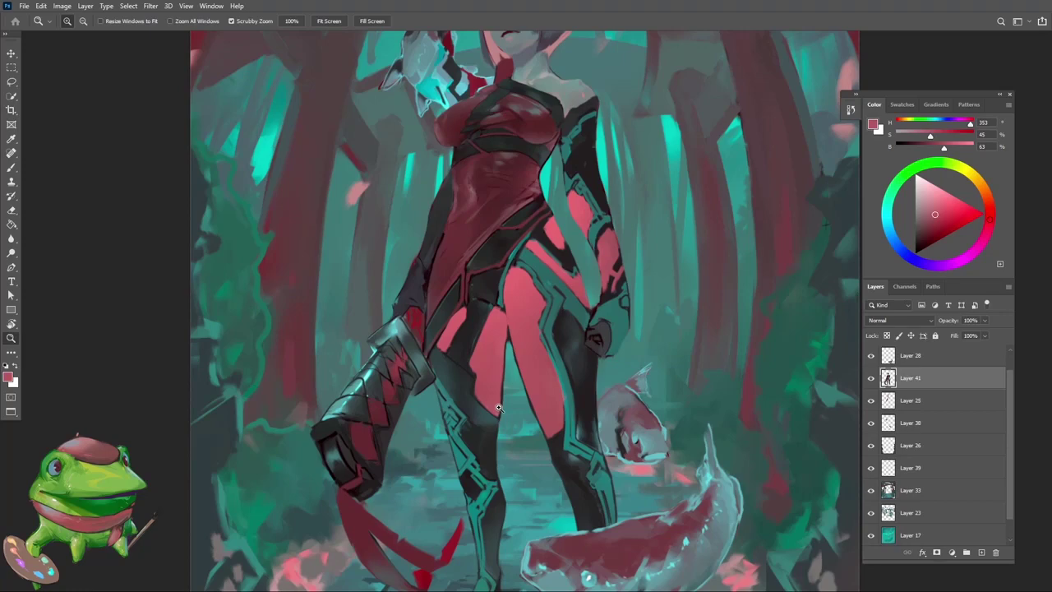
pyautogui.moveTo(545, 401); pyautogui.dragTo(540, 418)
# Rotate the canvas around the thighs and shrink the eraser to 125 px or less for cleaning the pink panels' inner edges
pyautogui.press('r')
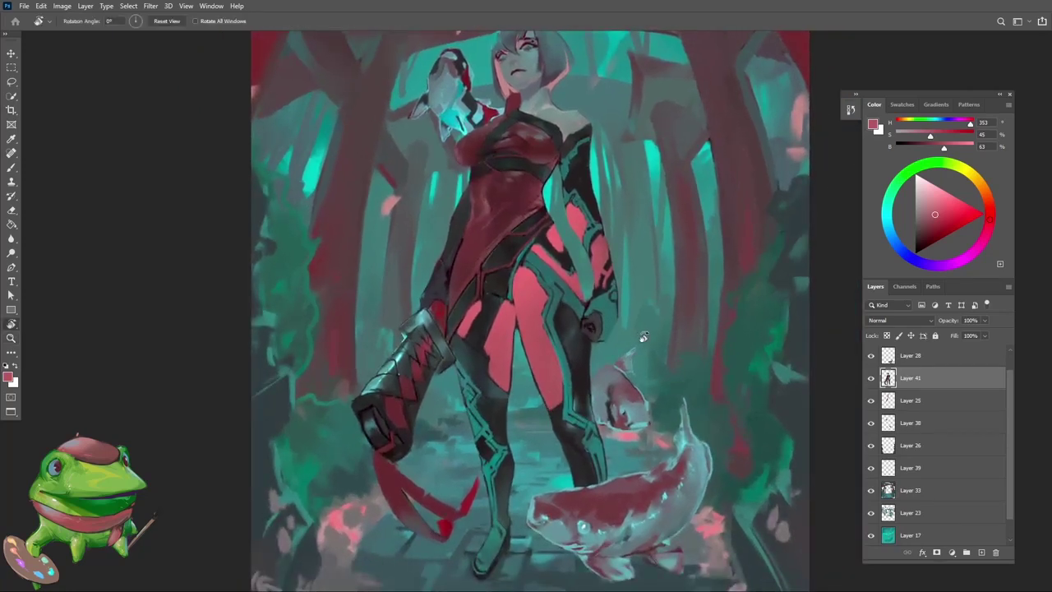
pyautogui.moveTo(622, 361)
pyautogui.mouseDown()
pyautogui.moveTo(627, 352)
pyautogui.moveTo(639, 364)
pyautogui.mouseUp()
pyautogui.press('Escape')
pyautogui.moveTo(642, 321)
pyautogui.mouseDown()
pyautogui.moveTo(610, 348)
pyautogui.moveTo(646, 314)
pyautogui.moveTo(508, 364)
pyautogui.moveTo(476, 429)
pyautogui.moveTo(423, 463)
pyautogui.mouseUp()
pyautogui.press('z')
pyautogui.press('e')
pyautogui.moveTo(763, 282); pyautogui.dragTo(67, 271)
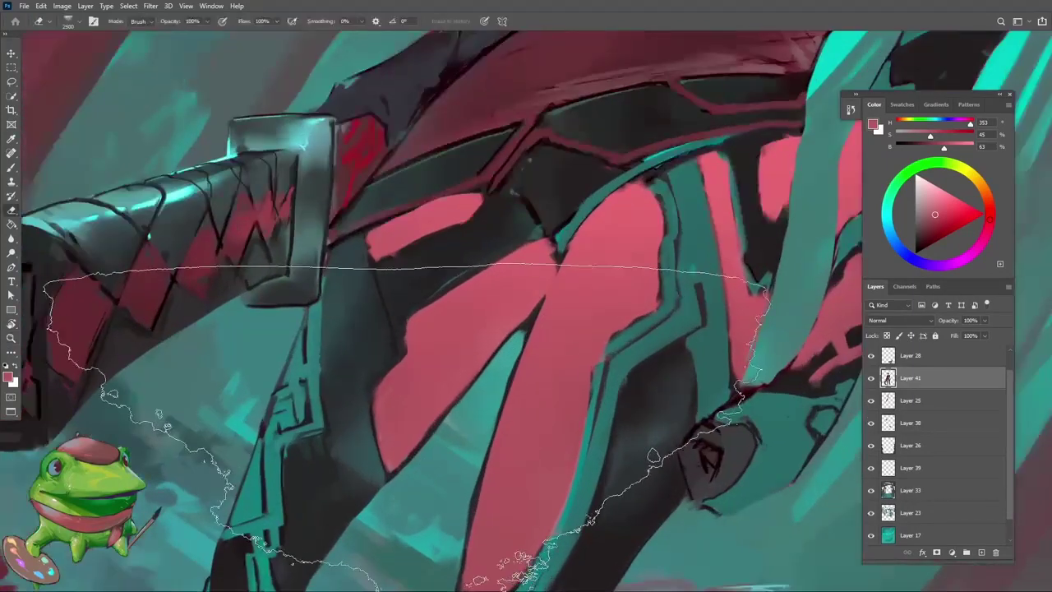
pyautogui.press('[')
pyautogui.press('[')
pyautogui.press('[')
pyautogui.press('[')
pyautogui.press('[')
pyautogui.press('[')
pyautogui.press('[')
pyautogui.press('[')
pyautogui.press('[')
pyautogui.press('[')
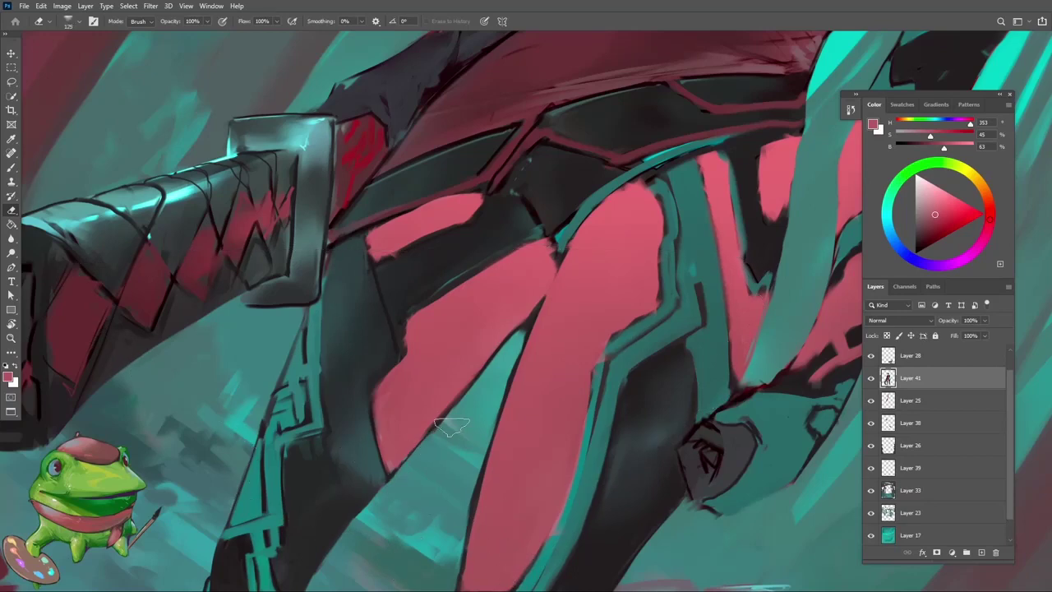
pyautogui.press('[')
pyautogui.press('[')
# Clean up the upper edges of the pink thigh panels with the brush, using sampled pink H 354, S 48, B 74
pyautogui.press('b')
pyautogui.moveTo(493, 366); pyautogui.dragTo(475, 440)
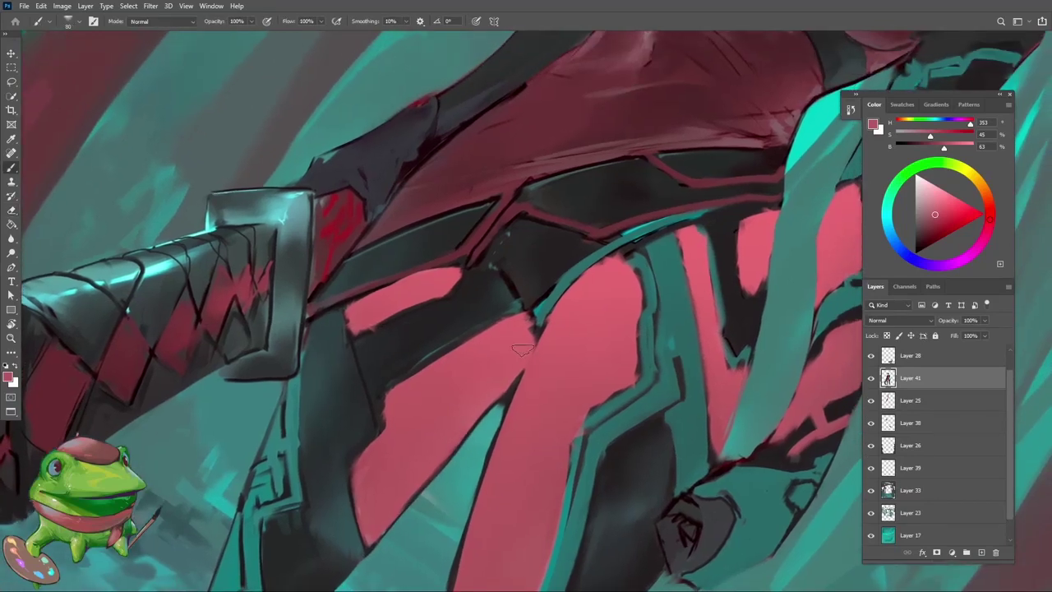
pyautogui.press('z')
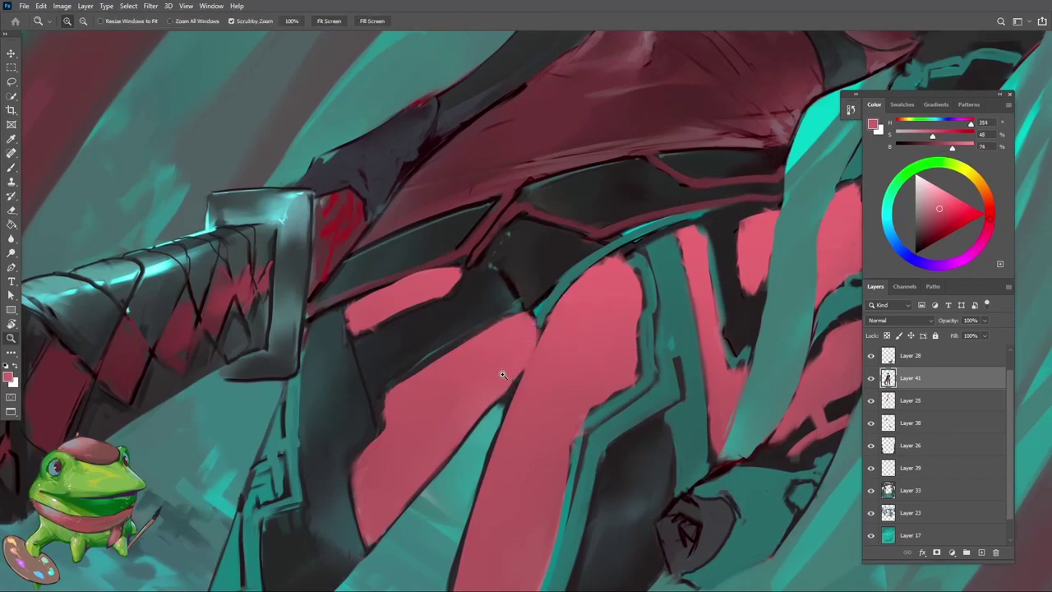
pyautogui.hotkey('ctrl', '0')
pyautogui.moveTo(498, 385)
pyautogui.mouseDown()
pyautogui.moveTo(469, 359)
pyautogui.moveTo(510, 329)
pyautogui.moveTo(491, 393)
pyautogui.mouseUp()
pyautogui.press('b')
pyautogui.keyDown('alt'); pyautogui.click(479, 359); pyautogui.keyUp('alt')
pyautogui.keyDown('alt'); pyautogui.click(479, 359); pyautogui.keyUp('alt')
pyautogui.keyDown('alt'); pyautogui.click(491, 392); pyautogui.keyUp('alt')
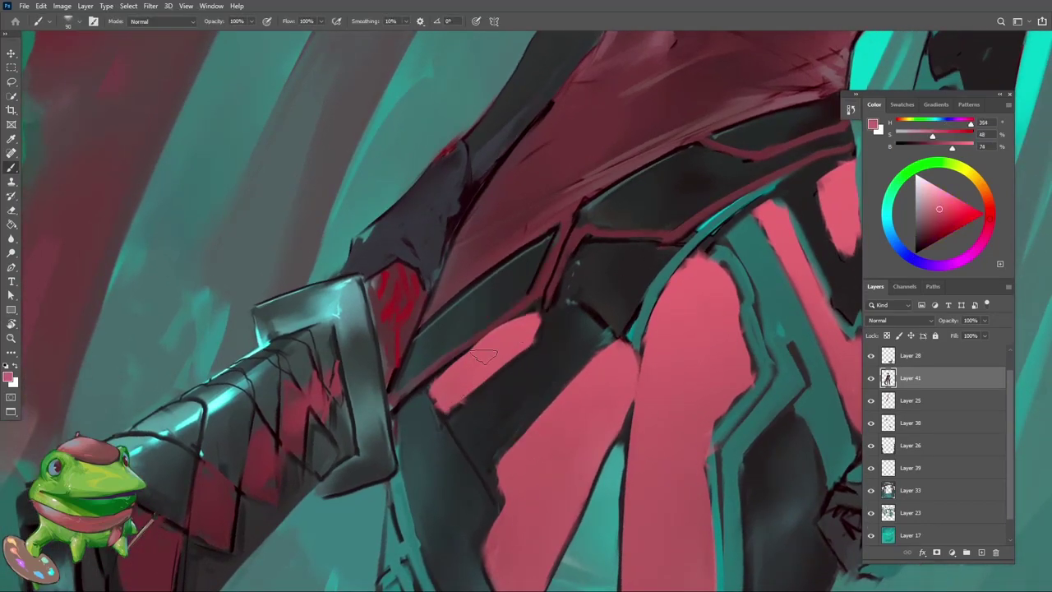
# Refine the outline of the small pink hip panel with a 20 px brush, using dark H 351, S 36, B 15 and pink H 354, S 47, B 71
pyautogui.press('r')
pyautogui.moveTo(567, 316)
pyautogui.mouseDown()
pyautogui.moveTo(603, 253)
pyautogui.moveTo(541, 298)
pyautogui.mouseUp()
pyautogui.keyDown('alt'); pyautogui.click(540, 298); pyautogui.keyUp('alt')
pyautogui.moveTo(598, 268); pyautogui.dragTo(629, 270)
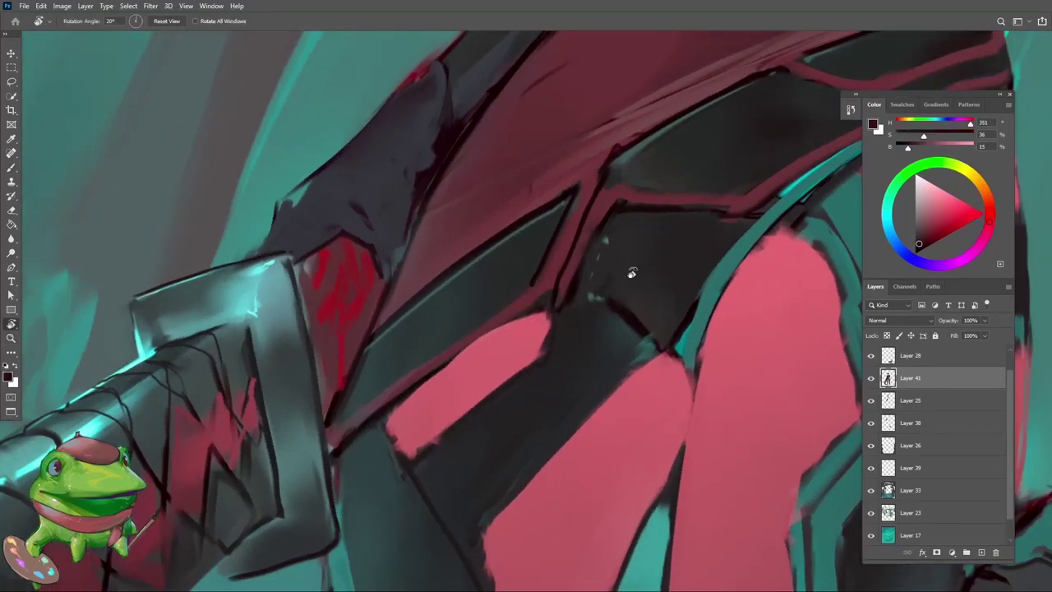
pyautogui.press('b')
pyautogui.keyDown('alt'); pyautogui.click(395, 409); pyautogui.keyUp('alt')
pyautogui.moveTo(396, 403)
pyautogui.mouseDown()
pyautogui.moveTo(520, 314)
pyautogui.moveTo(395, 405)
pyautogui.mouseUp()
pyautogui.hotkey('ctrl', 'z')
pyautogui.keyDown('alt'); pyautogui.click(426, 380); pyautogui.keyUp('alt')
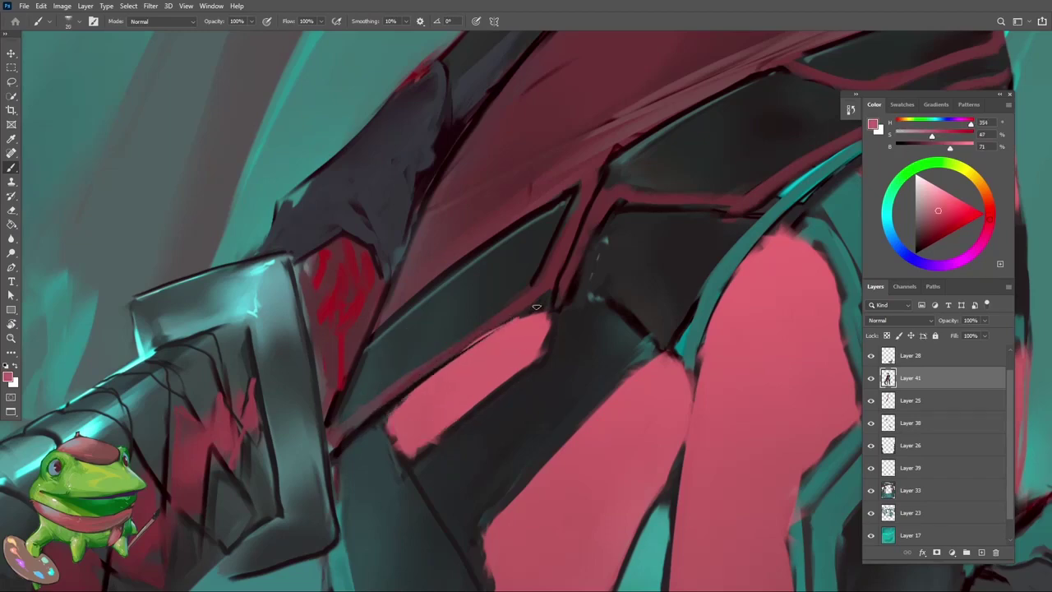
pyautogui.keyDown('alt'); pyautogui.click(534, 304); pyautogui.keyUp('alt')
pyautogui.press('z')
pyautogui.moveTo(533, 304)
pyautogui.mouseDown()
pyautogui.moveTo(453, 376)
pyautogui.moveTo(460, 431)
pyautogui.moveTo(501, 374)
pyautogui.moveTo(462, 373)
pyautogui.moveTo(477, 369)
pyautogui.mouseUp()
# Redefine the red trim between the dark hip plates with sampled H 351, S 45, B 36 and neighbouring dark tones
pyautogui.press('b')
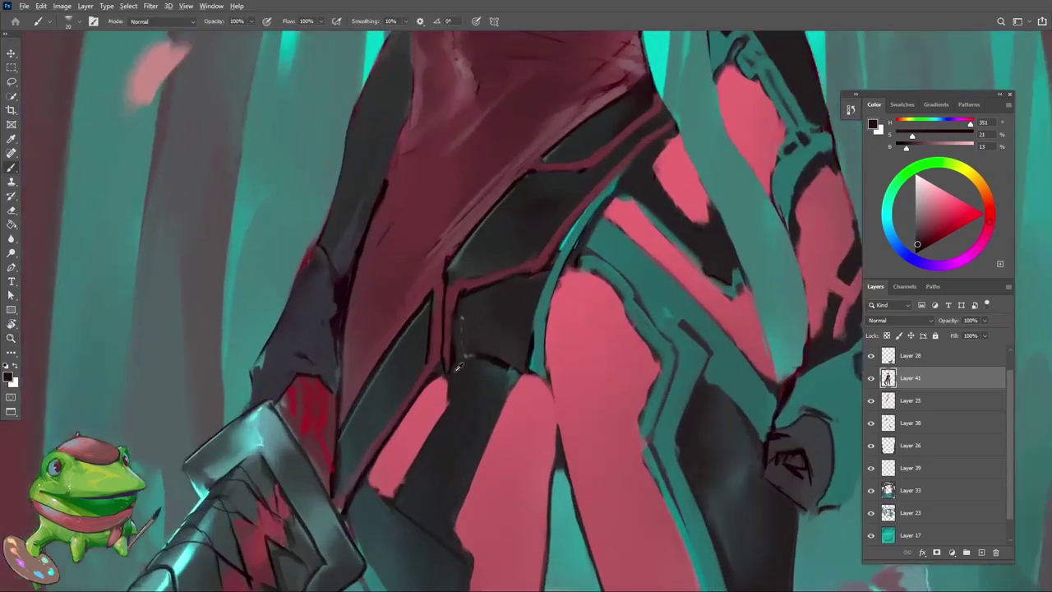
pyautogui.keyDown('alt'); pyautogui.click(470, 322); pyautogui.keyUp('alt')
pyautogui.keyDown('alt'); pyautogui.click(448, 310); pyautogui.keyUp('alt')
pyautogui.keyDown('alt'); pyautogui.click(445, 306); pyautogui.keyUp('alt')
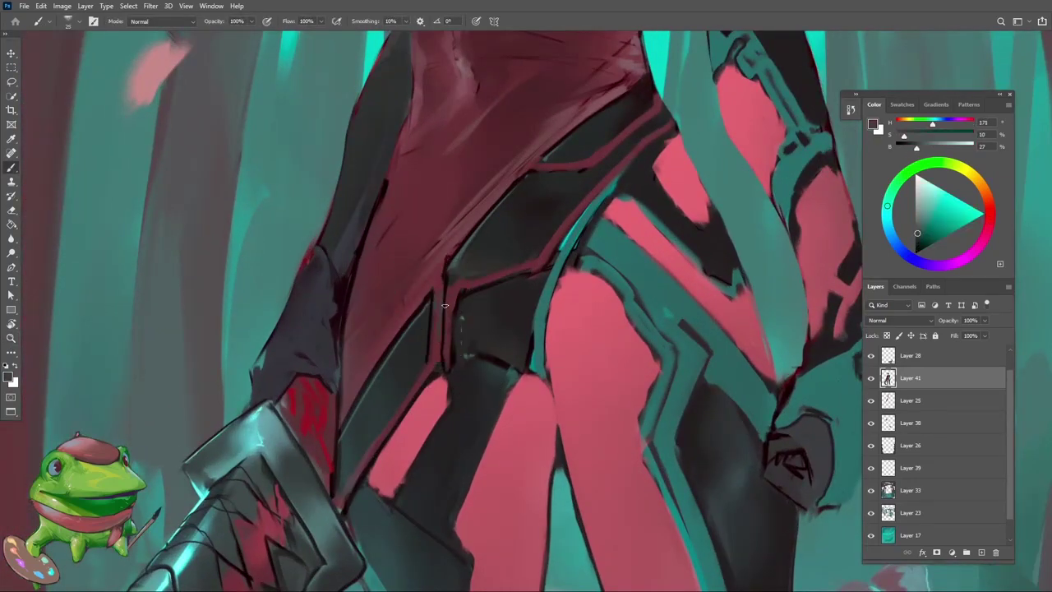
pyautogui.keyDown('alt'); pyautogui.click(444, 332); pyautogui.keyUp('alt')
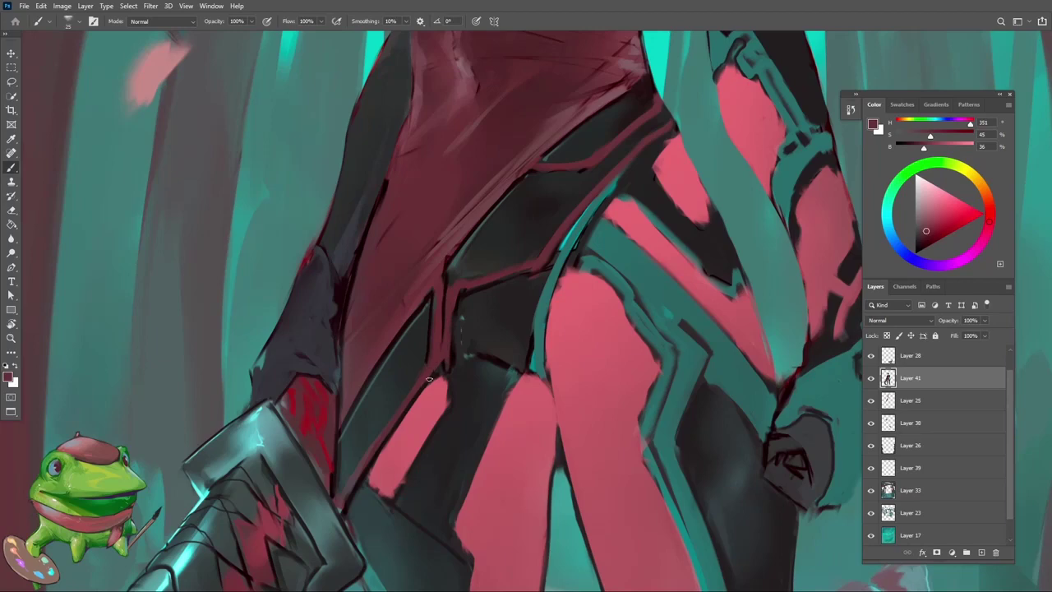
pyautogui.keyDown('alt'); pyautogui.click(429, 379); pyautogui.keyUp('alt')
# Sharpen the dark edges where the red hip trim branches, using sampled near-black H 0, S 0, B 16
pyautogui.press('z')
pyautogui.moveTo(429, 379)
pyautogui.mouseDown()
pyautogui.moveTo(387, 374)
pyautogui.moveTo(493, 311)
pyautogui.mouseUp()
pyautogui.press('b')
pyautogui.keyDown('alt'); pyautogui.click(447, 329); pyautogui.keyUp('alt')
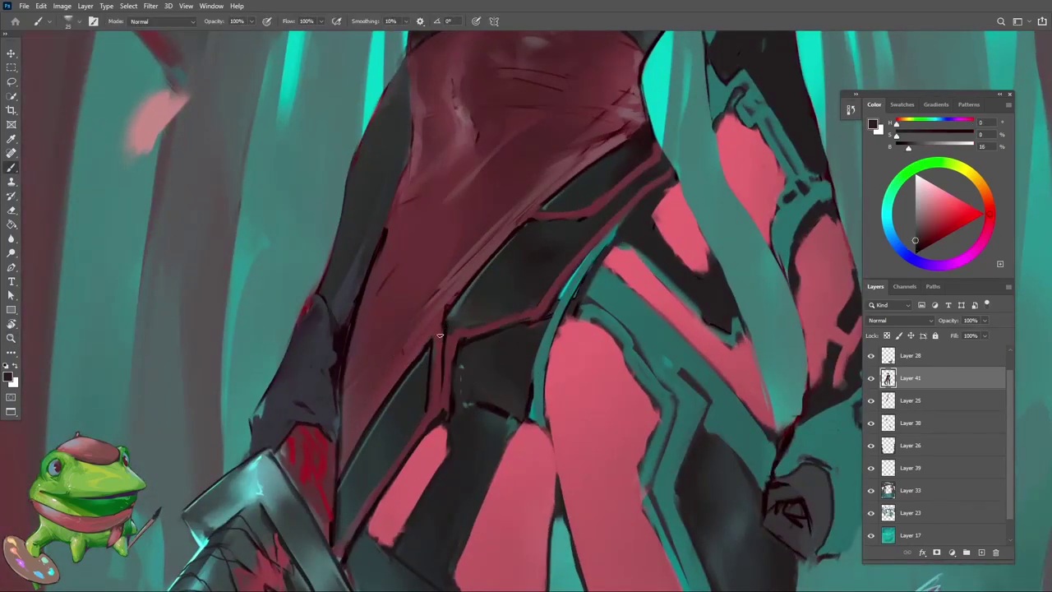
pyautogui.keyDown('alt'); pyautogui.click(440, 336); pyautogui.keyUp('alt')
# Mirror the canvas and touch up the teal hip panel beside the pink stripe with sampled teal H 176, S 34, B 40
pyautogui.press('z')
pyautogui.moveTo(437, 335)
pyautogui.mouseDown()
pyautogui.moveTo(427, 468)
pyautogui.moveTo(530, 322)
pyautogui.moveTo(493, 324)
pyautogui.mouseUp()
pyautogui.click(493, 324)
pyautogui.press('b')
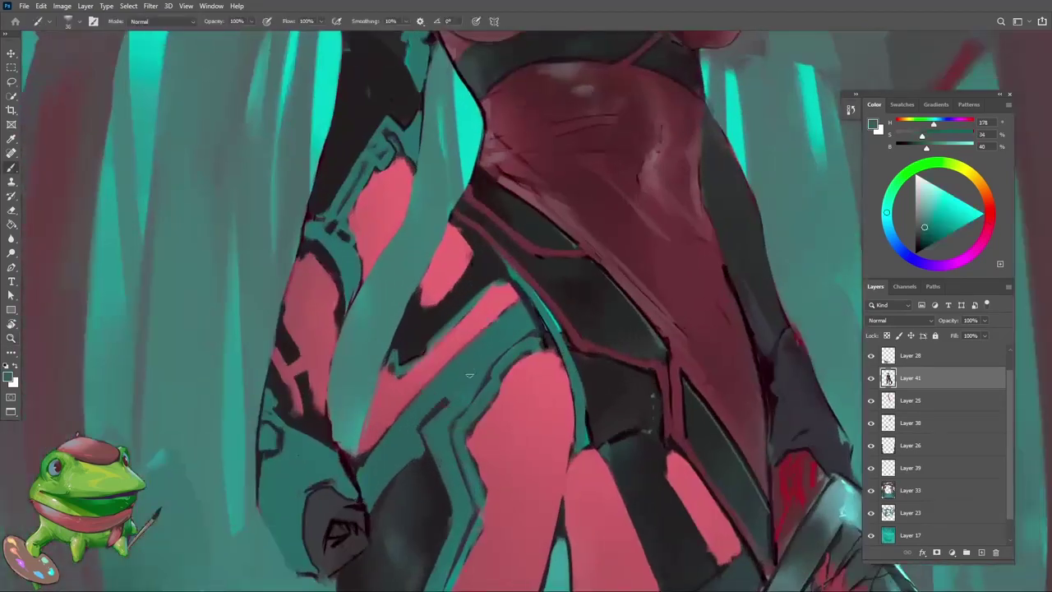
pyautogui.keyDown('alt'); pyautogui.click(447, 375); pyautogui.keyUp('alt')
pyautogui.keyDown('alt'); pyautogui.click(396, 435); pyautogui.keyUp('alt')
pyautogui.keyDown('alt'); pyautogui.click(399, 426); pyautogui.keyUp('alt')
# Touch up the upper end of the diagonal pink hip stripe with sampled pink H 354, S 50, B 81
pyautogui.keyDown('alt'); pyautogui.click(511, 307); pyautogui.keyUp('alt')
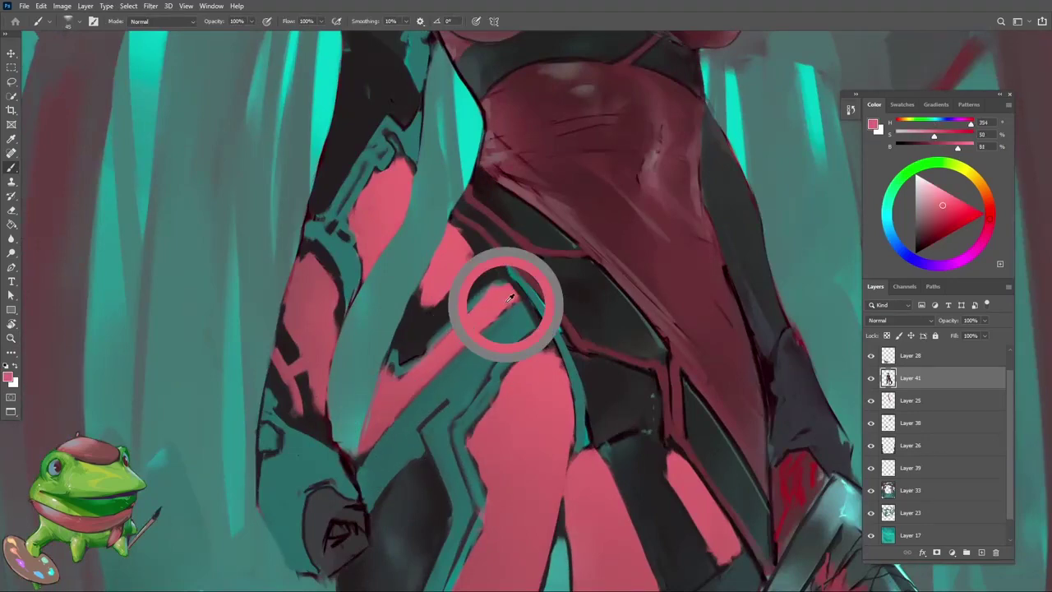
pyautogui.hotkey('ctrl', '0')
pyautogui.press('r')
pyautogui.moveTo(526, 321); pyautogui.dragTo(573, 313)
pyautogui.press('Escape')
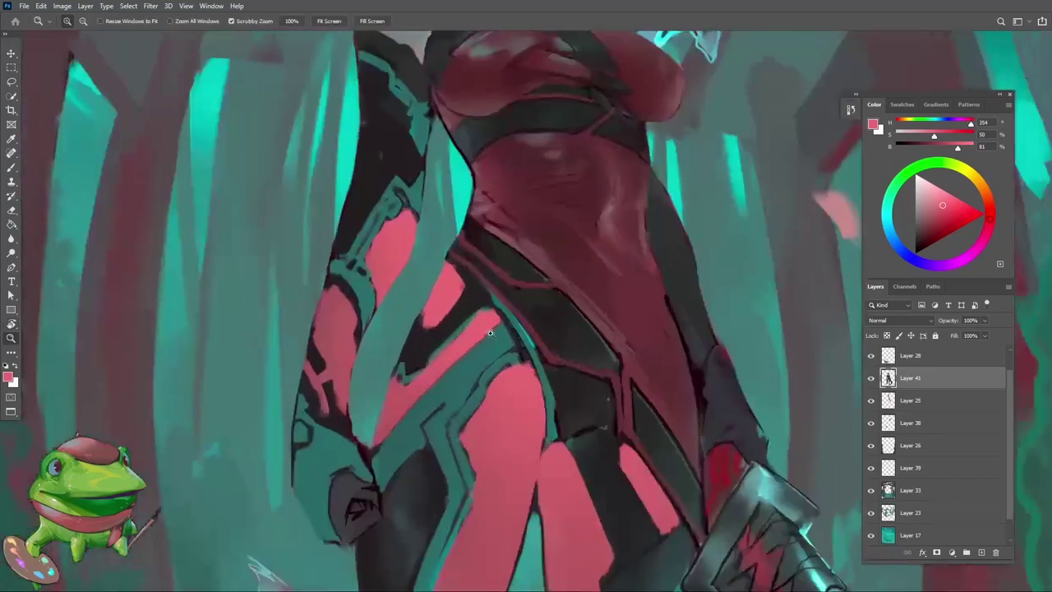
pyautogui.keyDown('alt'); pyautogui.click(496, 340); pyautogui.keyUp('alt')
pyautogui.press('z')
pyautogui.moveTo(496, 341); pyautogui.dragTo(470, 396)
pyautogui.click(470, 395)
# Brush brighter teal H 173, S 43, B 46 onto the hip panel's lower end beside the hand, enlarging the brush to 125 px
pyautogui.press('b')
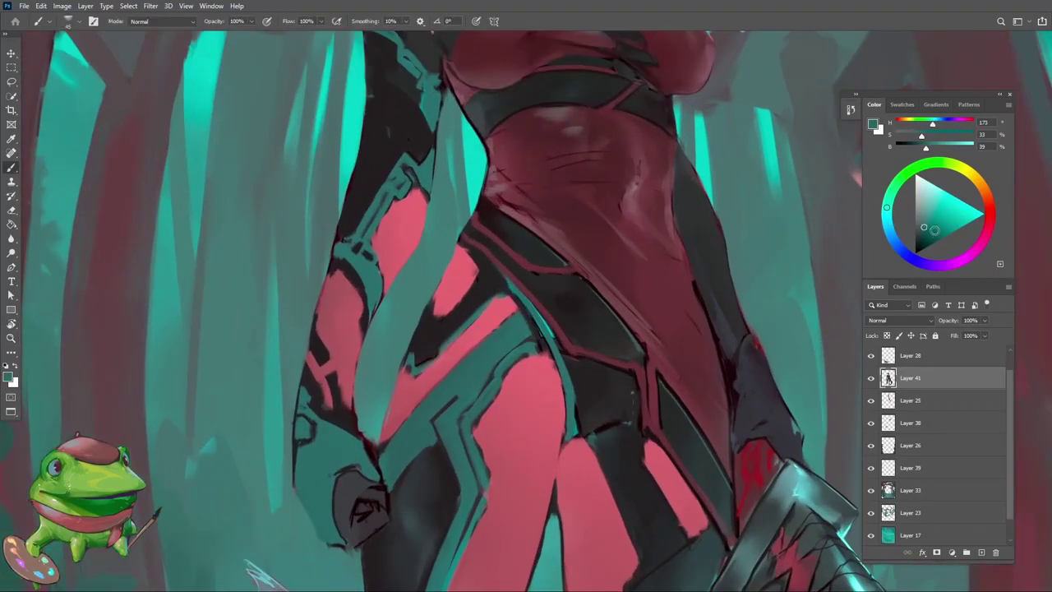
pyautogui.click(929, 224)
pyautogui.scroll(2, 390, 477)
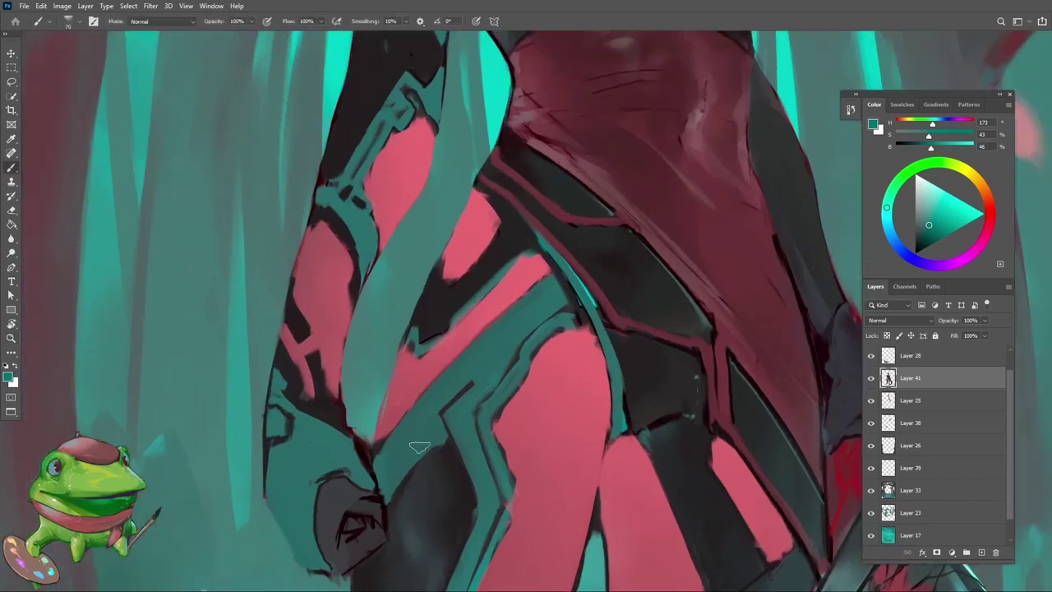
pyautogui.press(']')
pyautogui.press(']')
pyautogui.press(']')
pyautogui.press(']')
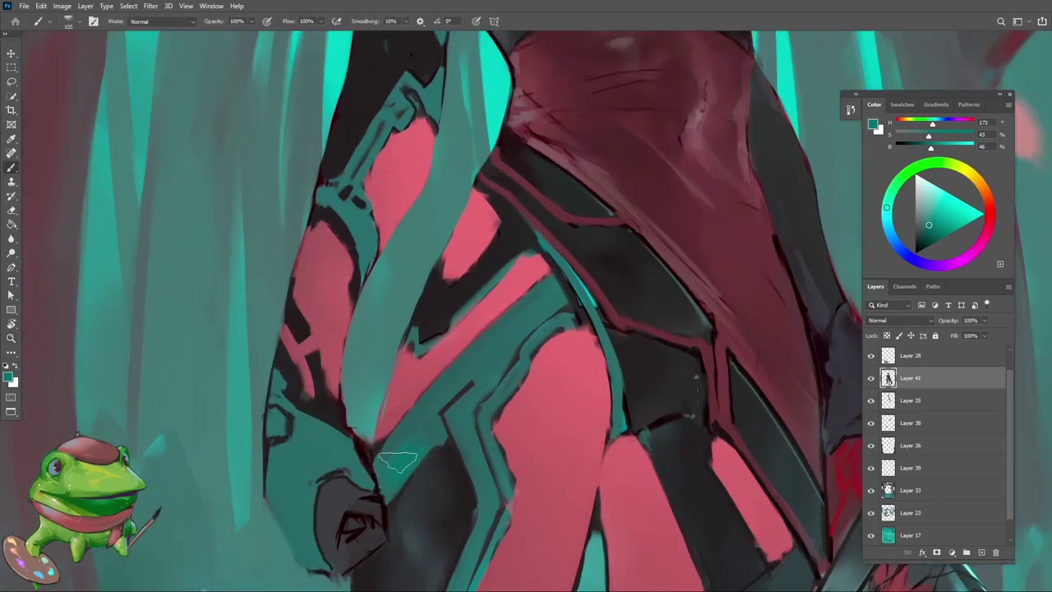
pyautogui.keyDown('alt'); pyautogui.click(435, 413); pyautogui.keyUp('alt')
# Blend the teal hip panel with sampled H 176, S 32, B 38 and check the result on the whole figure
pyautogui.press('h')
pyautogui.moveTo(436, 413); pyautogui.dragTo(450, 415)
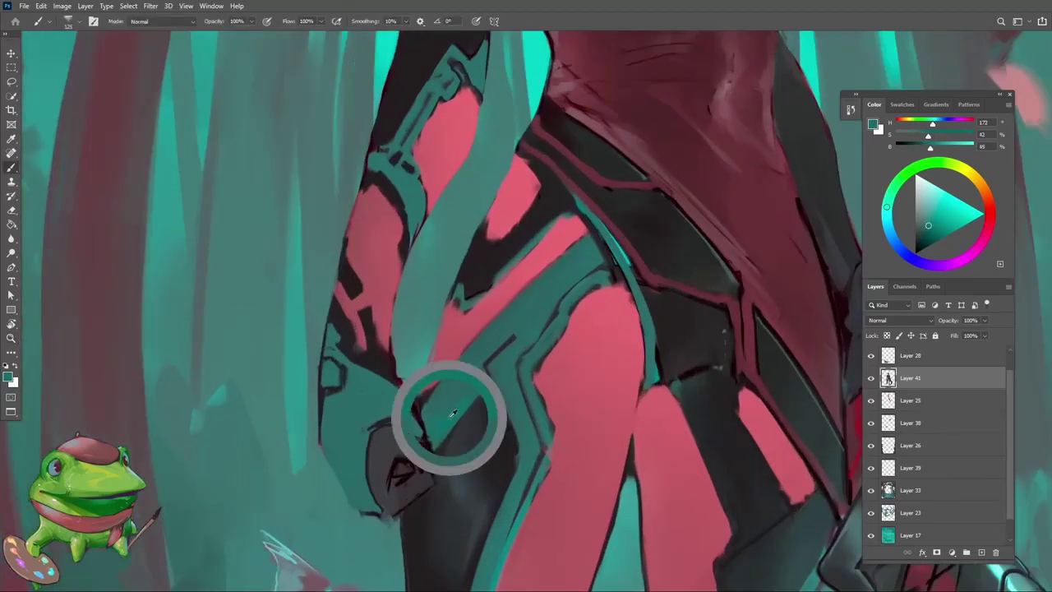
pyautogui.keyDown('alt'); pyautogui.click(457, 403); pyautogui.keyUp('alt')
pyautogui.keyDown('alt'); pyautogui.click(494, 337); pyautogui.keyUp('alt')
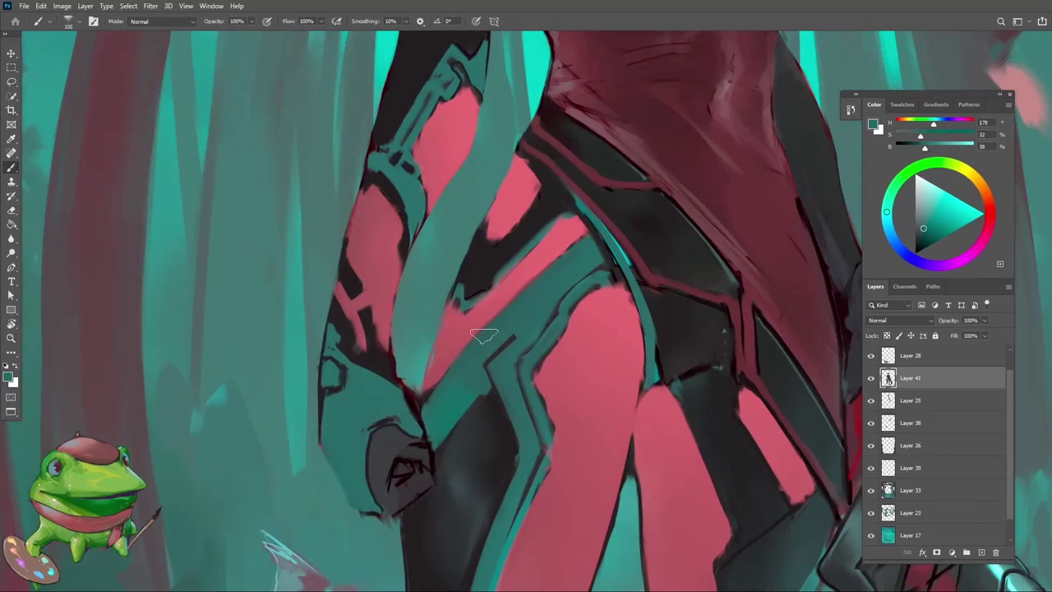
pyautogui.press('z')
pyautogui.moveTo(483, 335); pyautogui.dragTo(433, 417)
pyautogui.keyDown('alt'); pyautogui.click(460, 386); pyautogui.keyUp('alt')
pyautogui.keyDown('alt'); pyautogui.click(452, 403); pyautogui.keyUp('alt')
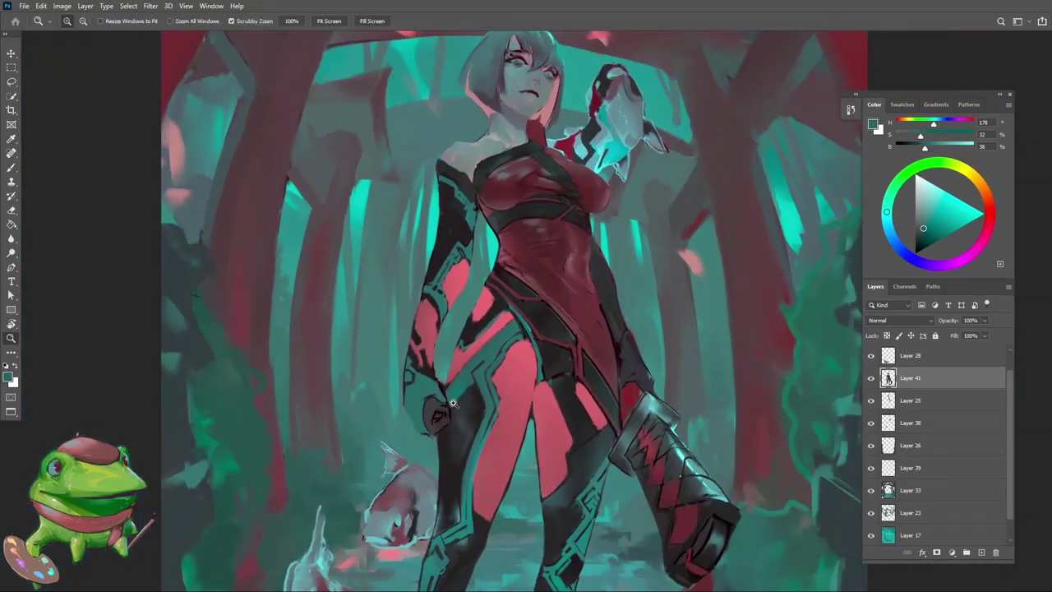
# Touch up the lower end of the diagonal pink hip stripe with sampled pink H 354, S 46, B 62 and erase around its tip
pyautogui.click(483, 336)
pyautogui.click(483, 336)
pyautogui.click(501, 321)
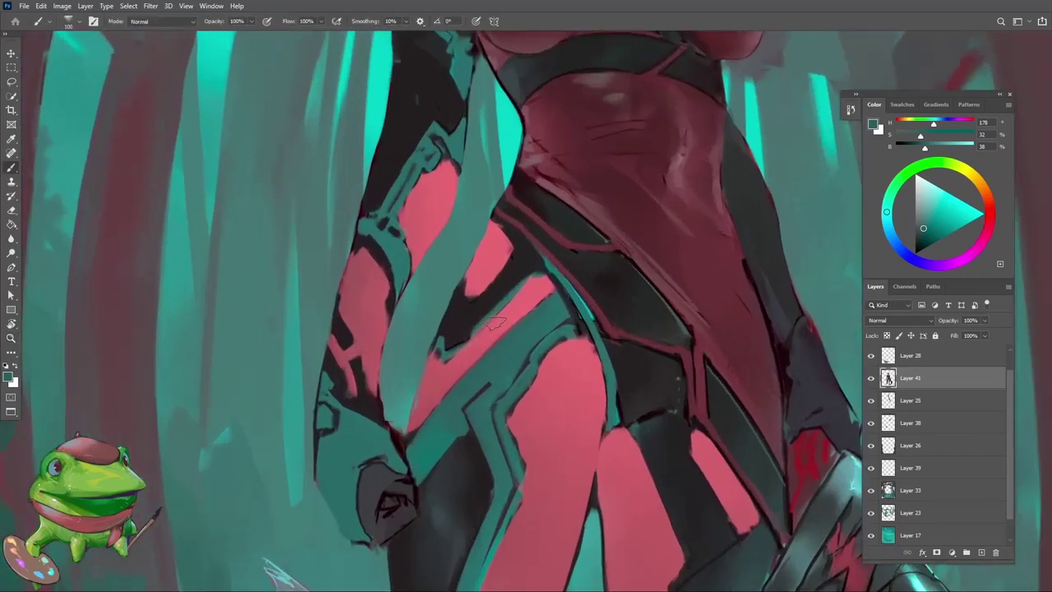
pyautogui.press('b')
pyautogui.keyDown('alt'); pyautogui.click(483, 337); pyautogui.keyUp('alt')
pyautogui.keyDown('alt'); pyautogui.click(485, 335); pyautogui.keyUp('alt')
pyautogui.keyDown('alt'); pyautogui.click(422, 407); pyautogui.keyUp('alt')
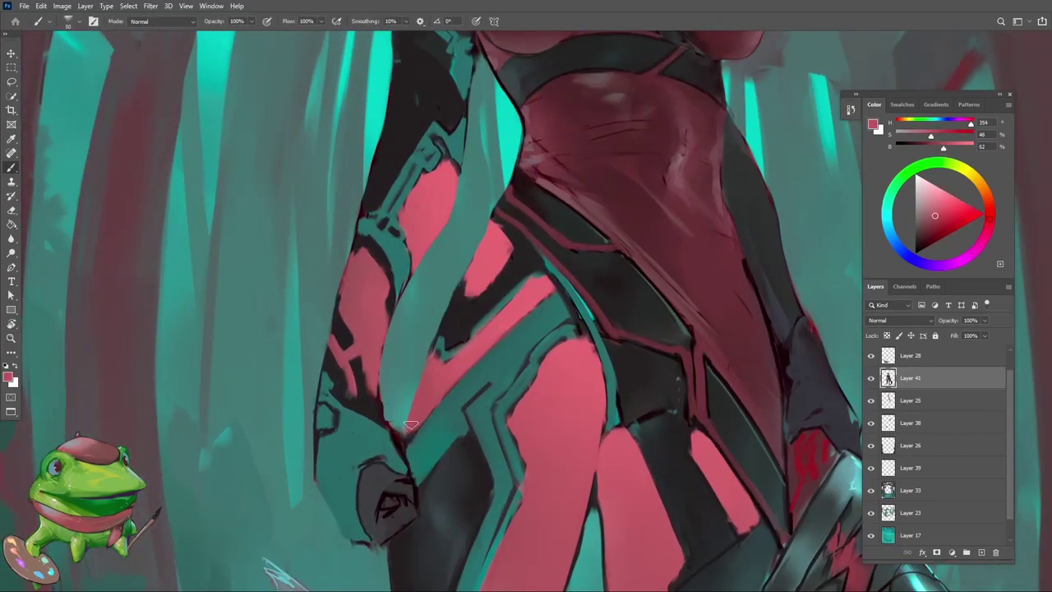
pyautogui.press('e')
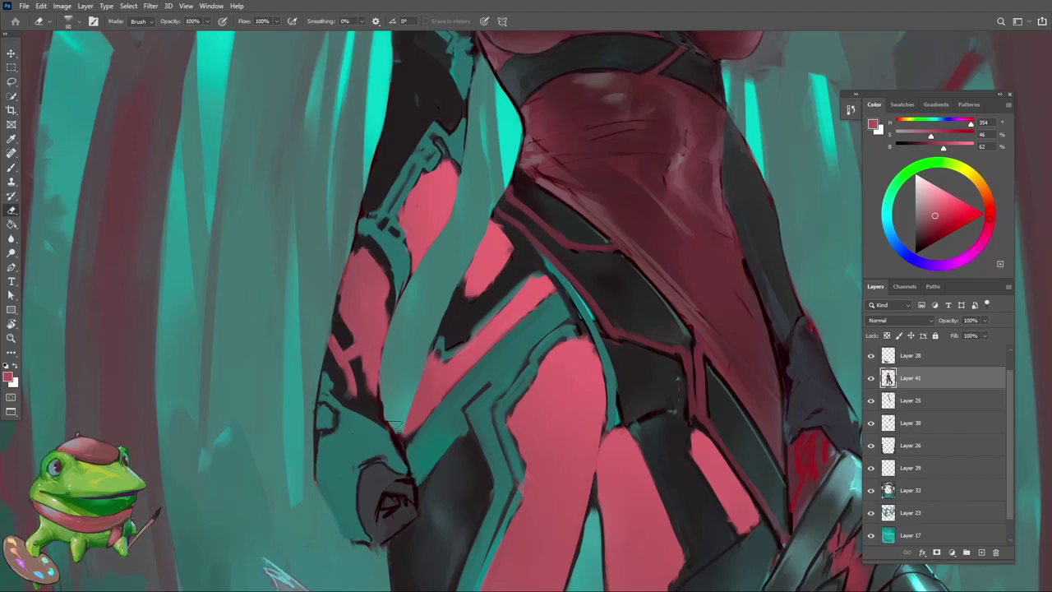
pyautogui.press('z')
pyautogui.moveTo(406, 306); pyautogui.dragTo(471, 332)
pyautogui.press('alt')
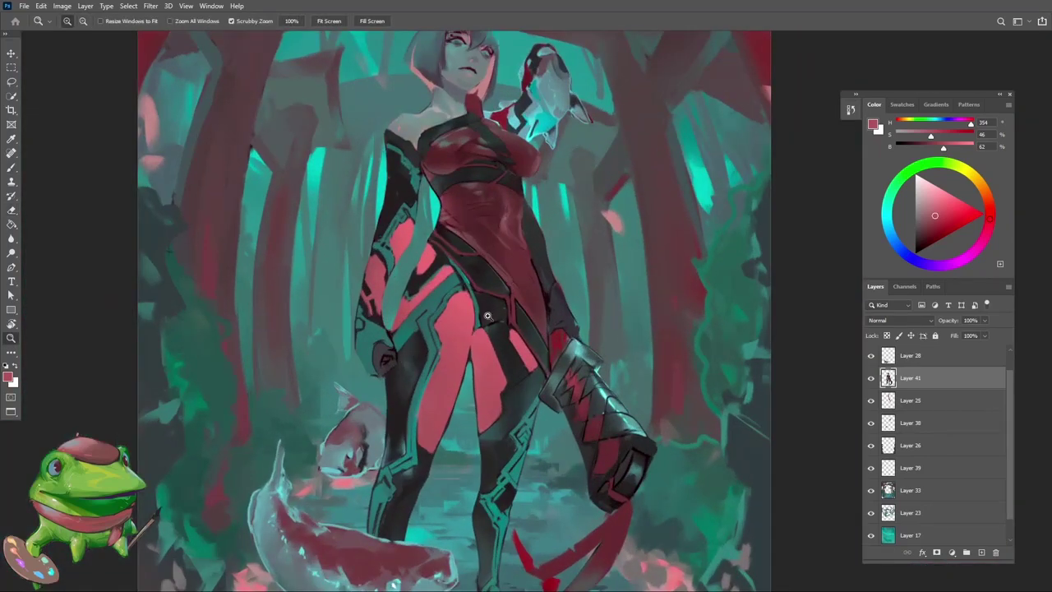
# Rotate the view to the thigh and repaint the teal trim above the knee with sampled teal H 179, S 41, B 50
pyautogui.moveTo(449, 379)
pyautogui.mouseDown()
pyautogui.moveTo(445, 399)
pyautogui.moveTo(452, 378)
pyautogui.mouseUp()
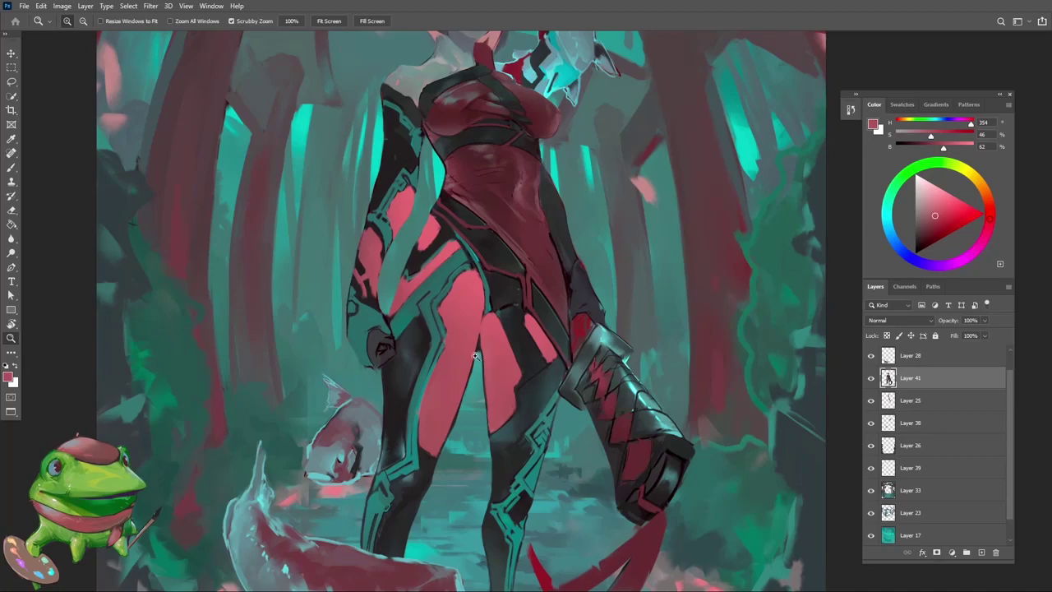
pyautogui.moveTo(475, 355); pyautogui.dragTo(433, 436)
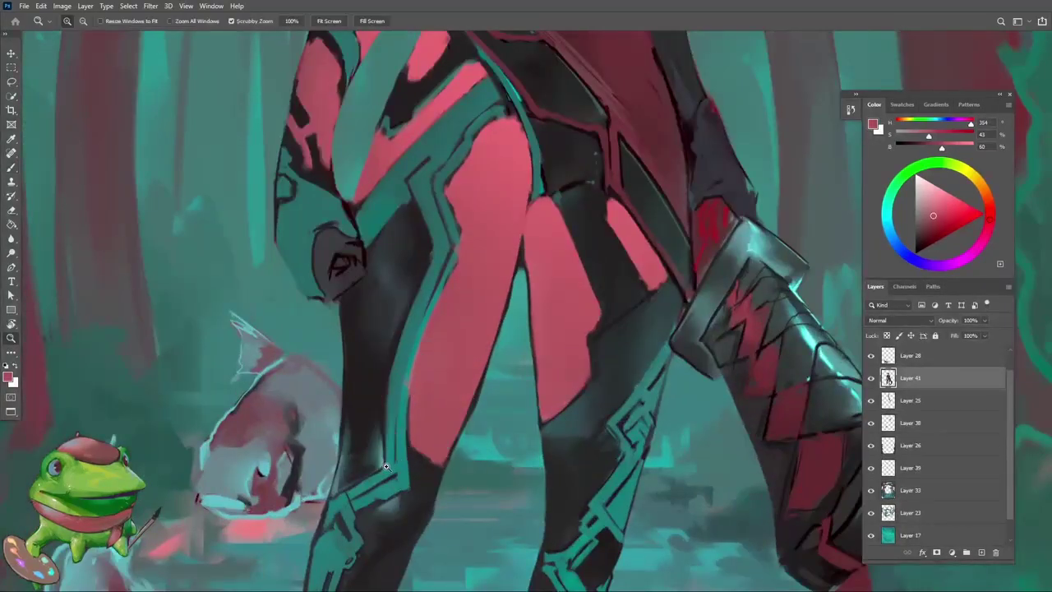
pyautogui.moveTo(385, 466); pyautogui.dragTo(361, 466)
pyautogui.press('r')
pyautogui.moveTo(461, 362)
pyautogui.mouseDown()
pyautogui.moveTo(441, 333)
pyautogui.moveTo(464, 333)
pyautogui.mouseUp()
pyautogui.press('z')
pyautogui.press('b')
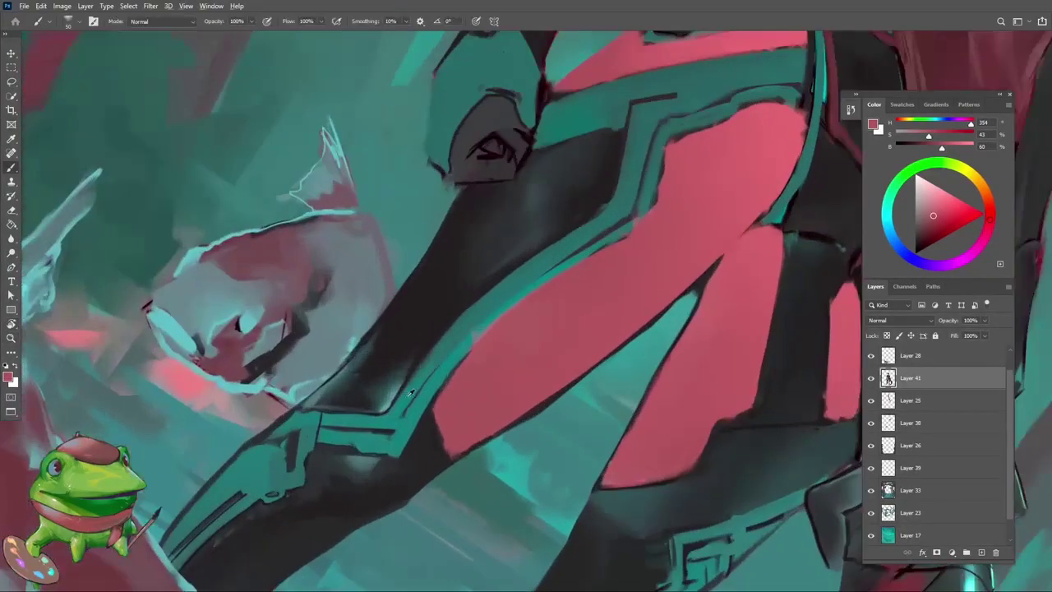
pyautogui.keyDown('alt'); pyautogui.click(409, 392); pyautogui.keyUp('alt')
pyautogui.keyDown('alt'); pyautogui.click(425, 398); pyautogui.keyUp('alt')
pyautogui.keyDown('alt'); pyautogui.click(440, 373); pyautogui.keyUp('alt')
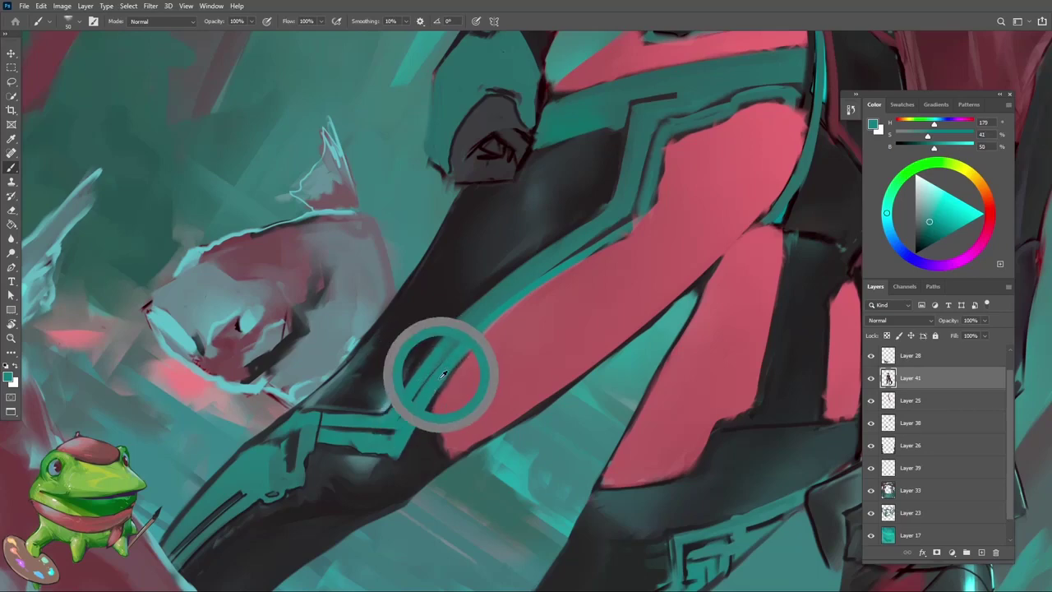
pyautogui.keyDown('alt'); pyautogui.click(439, 373); pyautogui.keyUp('alt')
# Blend the upper part of the teal thigh trim beside the pink panel with sampled teal S 35, B 48
pyautogui.press('r')
pyautogui.moveTo(596, 248)
pyautogui.mouseDown()
pyautogui.moveTo(575, 304)
pyautogui.moveTo(484, 356)
pyautogui.mouseUp()
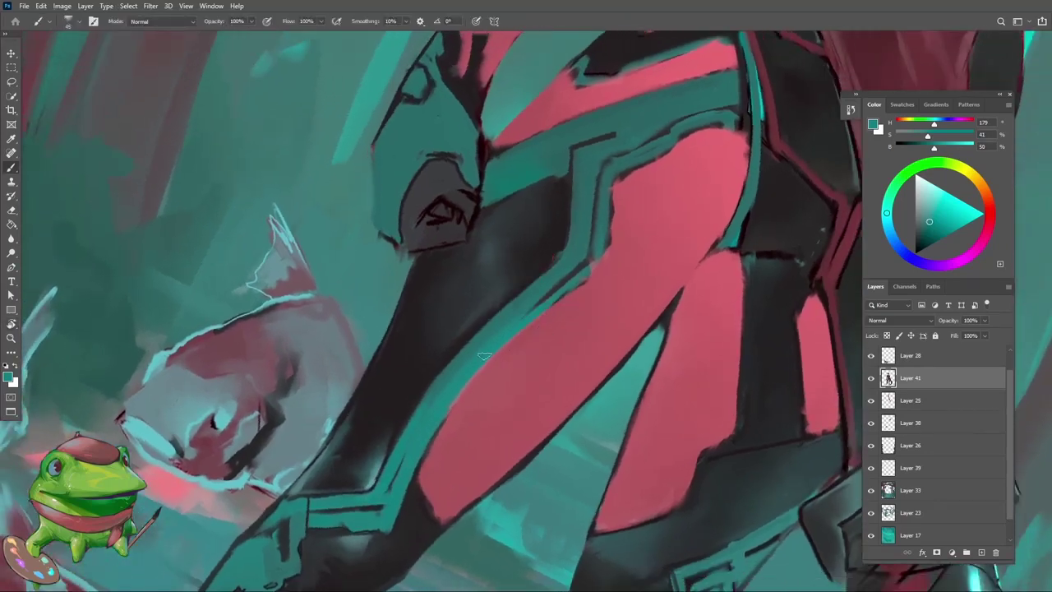
pyautogui.keyDown('alt'); pyautogui.click(571, 283); pyautogui.keyUp('alt')
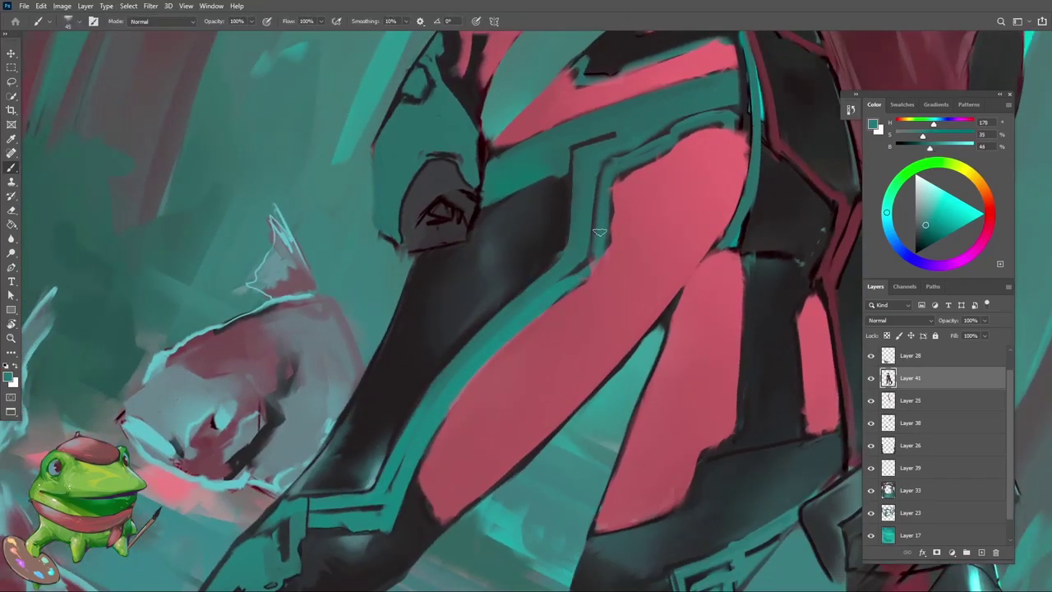
pyautogui.press('r')
pyautogui.moveTo(594, 267); pyautogui.dragTo(533, 312)
# Touch up the angled teal trim just below the hip with sampled darker teal H 176, S 30, B 38
pyautogui.press('z')
pyautogui.hotkey('ctrl', '0')
pyautogui.moveTo(568, 355); pyautogui.dragTo(507, 341)
pyautogui.press('b')
pyautogui.press('r')
pyautogui.keyDown('alt'); pyautogui.click(508, 341); pyautogui.keyUp('alt')
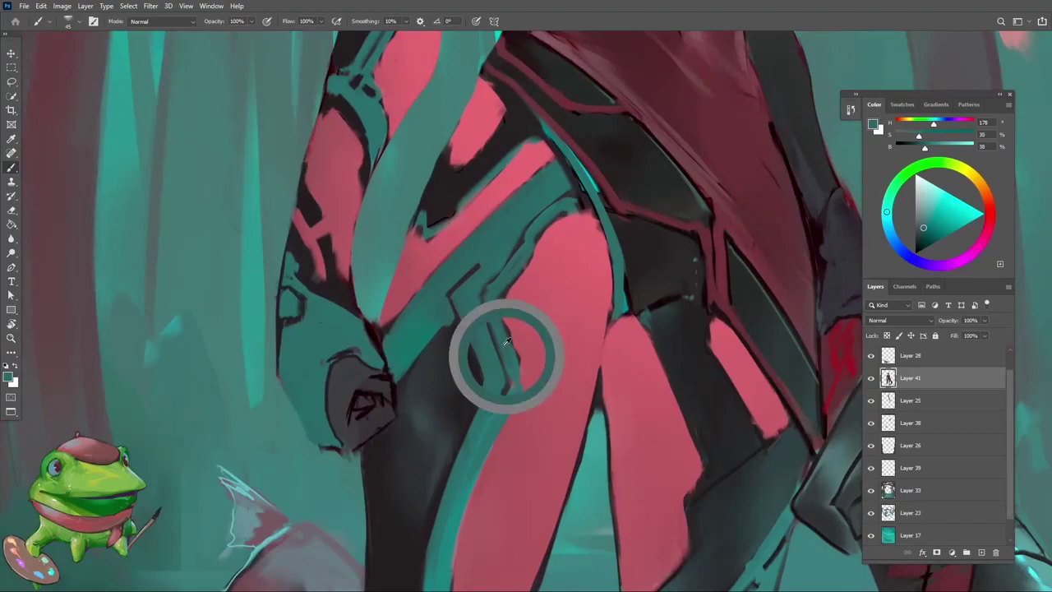
# Mirror the canvas and tidy the diagonal pink stripe's upper end with sampled pink H 354, S 50, B 81 and near-black H 300, S 2, B 17
pyautogui.press('z')
pyautogui.hotkey('ctrl', '0')
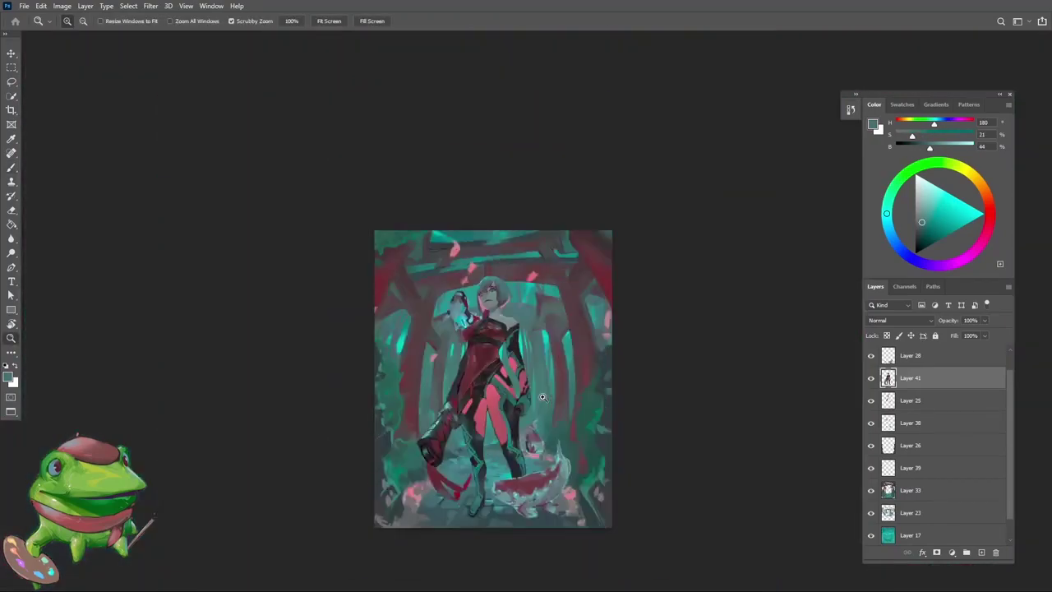
pyautogui.moveTo(543, 398); pyautogui.dragTo(609, 398)
pyautogui.keyDown('alt'); pyautogui.click(453, 484); pyautogui.keyUp('alt')
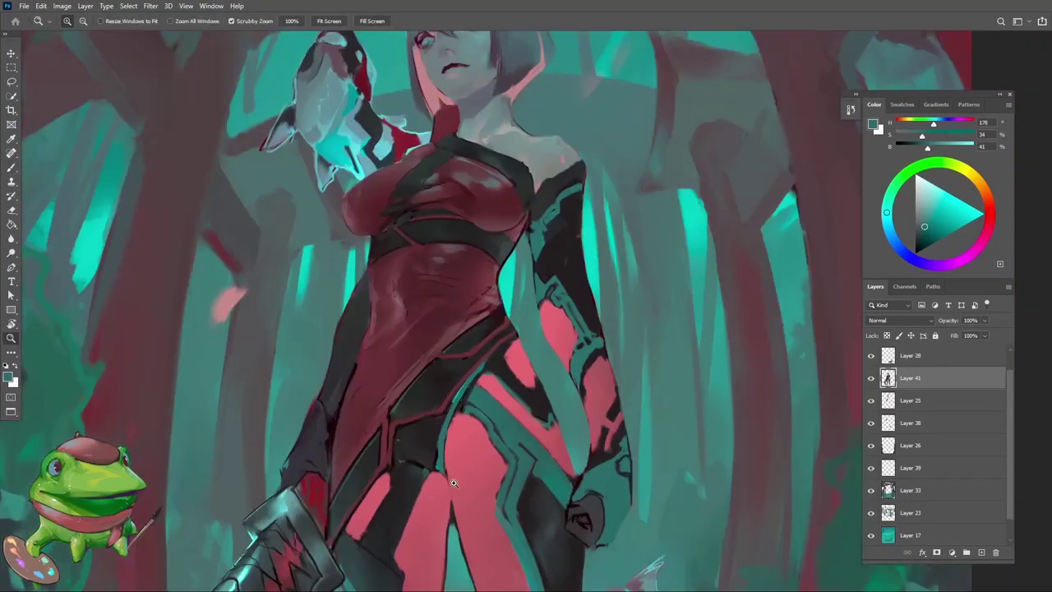
pyautogui.moveTo(453, 483); pyautogui.dragTo(411, 484)
pyautogui.moveTo(518, 403); pyautogui.dragTo(575, 403)
pyautogui.press('b')
pyautogui.keyDown('alt'); pyautogui.click(519, 405); pyautogui.keyUp('alt')
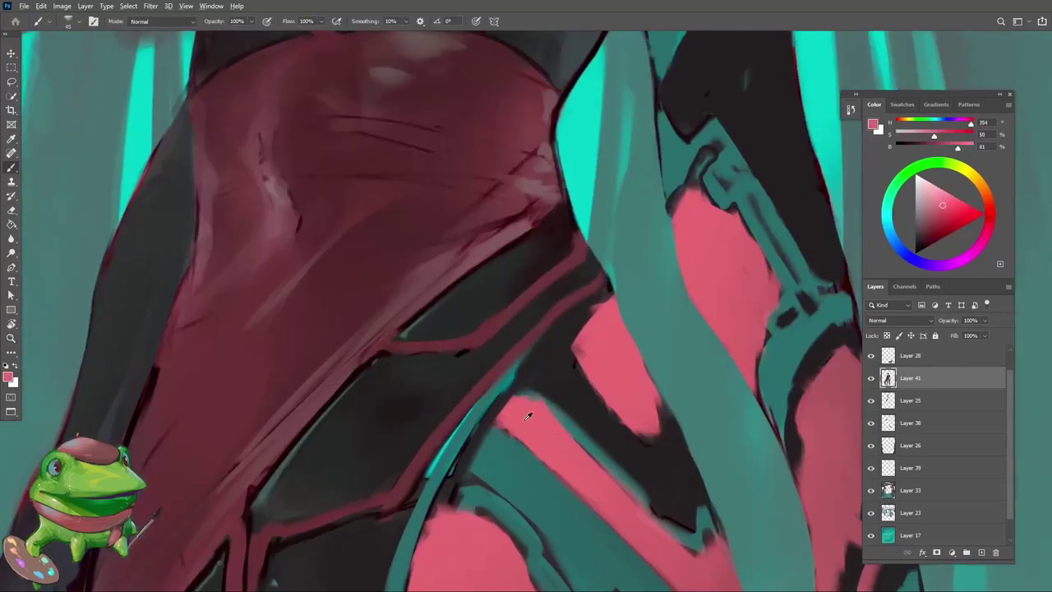
pyautogui.keyDown('alt'); pyautogui.click(496, 402); pyautogui.keyUp('alt')
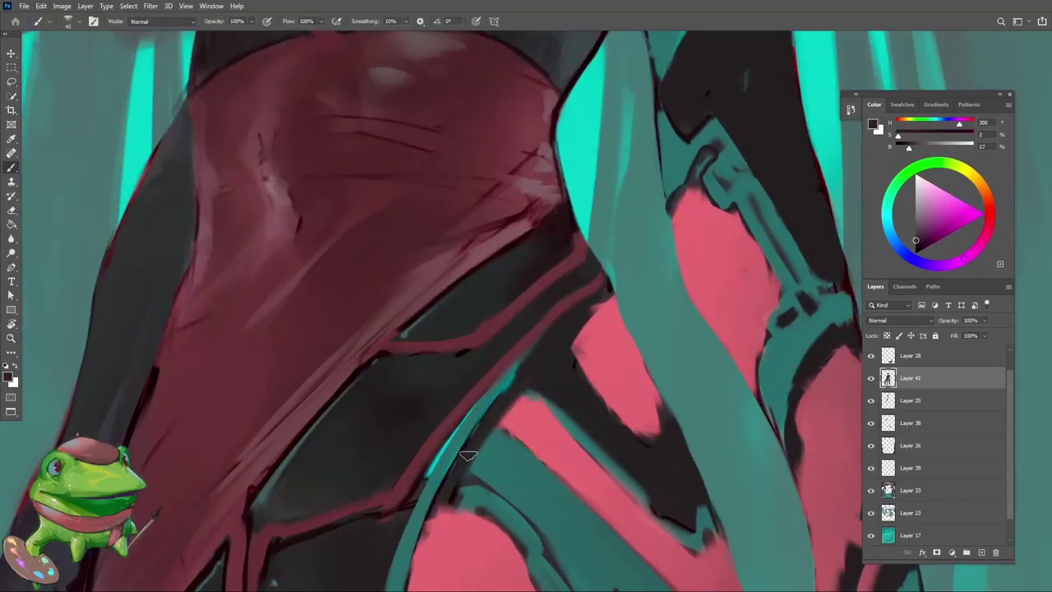
pyautogui.moveTo(540, 353); pyautogui.dragTo(494, 436)
pyautogui.keyDown('alt'); pyautogui.click(494, 436); pyautogui.keyUp('alt')
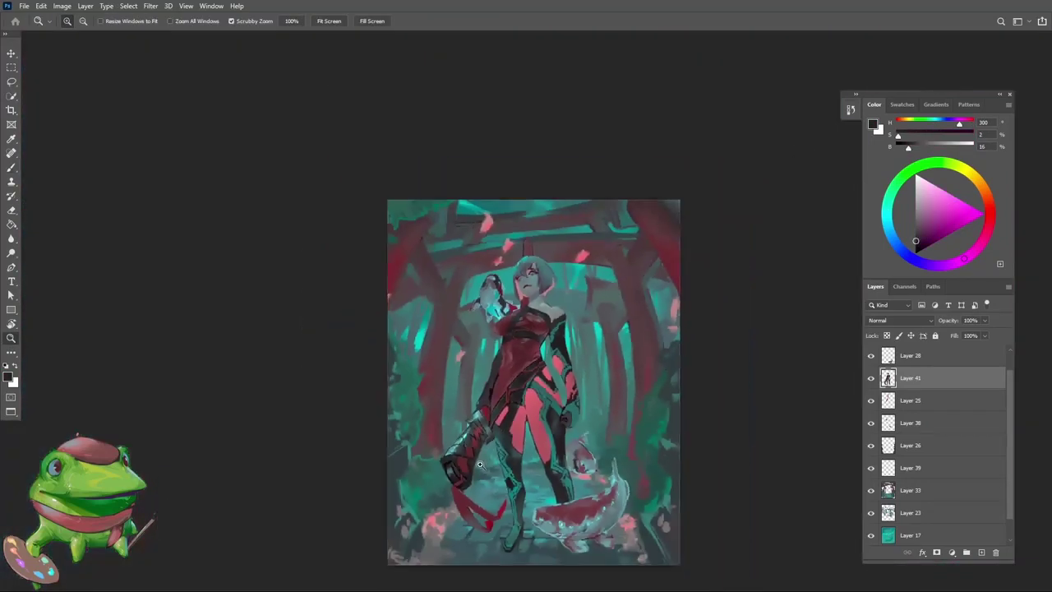
# Make Layer 38 active and brush sampled blue-grey H 199, S 25, B 59 onto the whale-like creature, using a 300 px brush
pyautogui.moveTo(530, 360)
pyautogui.mouseDown()
pyautogui.moveTo(555, 365)
pyautogui.moveTo(473, 421)
pyautogui.mouseUp()
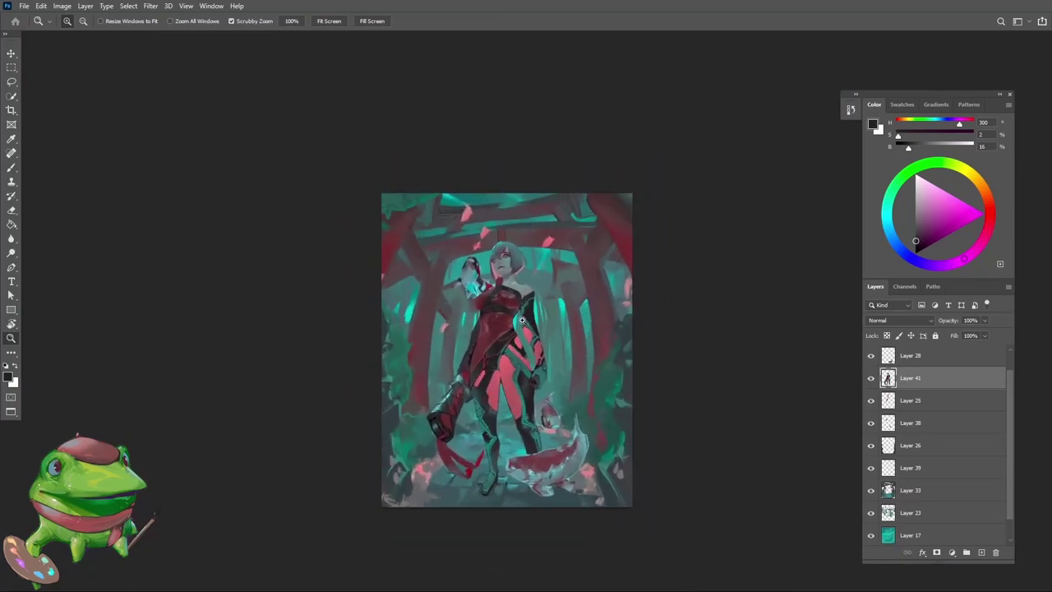
pyautogui.click(505, 222)
pyautogui.moveTo(522, 345); pyautogui.dragTo(493, 349)
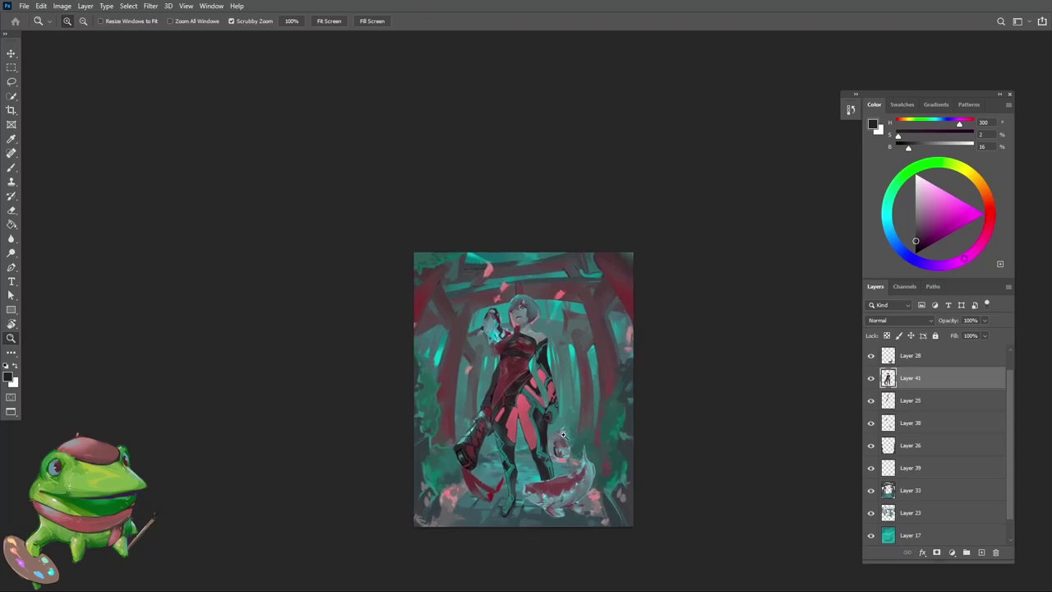
pyautogui.click(472, 355)
pyautogui.press('v')
pyautogui.click(473, 355)
pyautogui.press('b')
pyautogui.scroll(2, 469, 370)
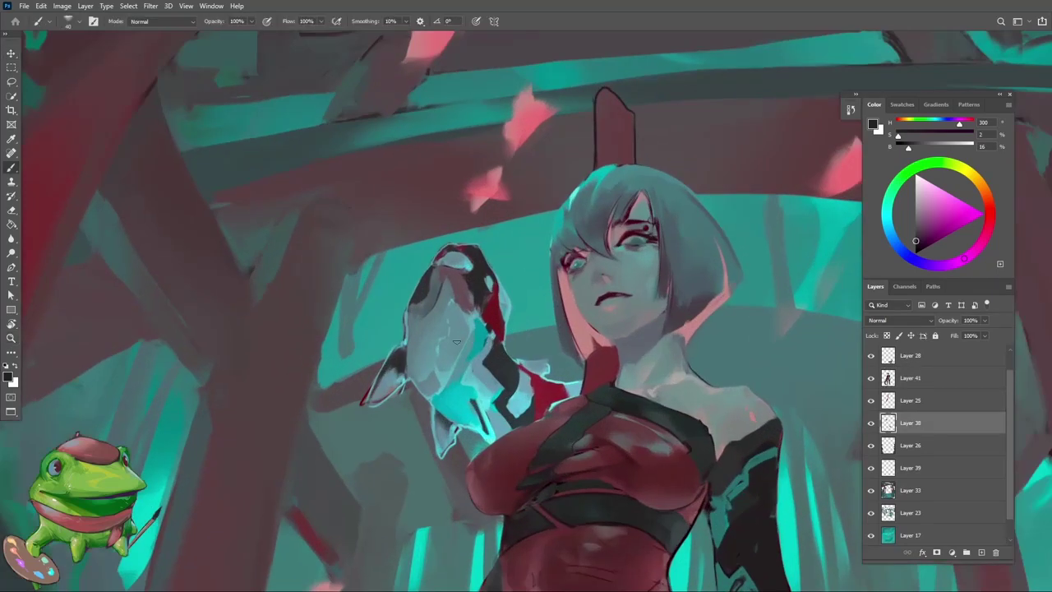
pyautogui.keyDown('alt'); pyautogui.click(466, 400); pyautogui.keyUp('alt')
pyautogui.keyDown('alt'); pyautogui.click(431, 380); pyautogui.keyUp('alt')
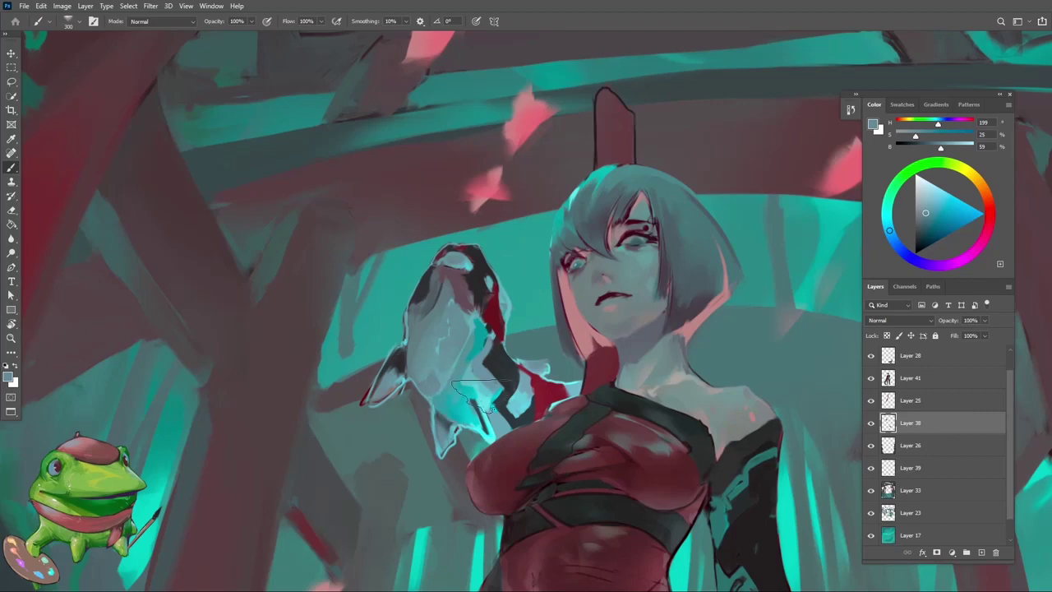
# Paint over the dark markings on the creature's lower body with sampled grey-blue H 197, S 22, B 43 and brighter teal, enlarging the brush to 400 px
pyautogui.keyDown('alt'); pyautogui.click(472, 329); pyautogui.keyUp('alt')
pyautogui.press('z')
pyautogui.moveTo(526, 354)
pyautogui.mouseDown()
pyautogui.moveTo(485, 354)
pyautogui.moveTo(559, 354)
pyautogui.mouseUp()
pyautogui.press('b')
pyautogui.keyDown('alt'); pyautogui.click(489, 358); pyautogui.keyUp('alt')
pyautogui.keyDown('alt'); pyautogui.click(475, 329); pyautogui.keyUp('alt')
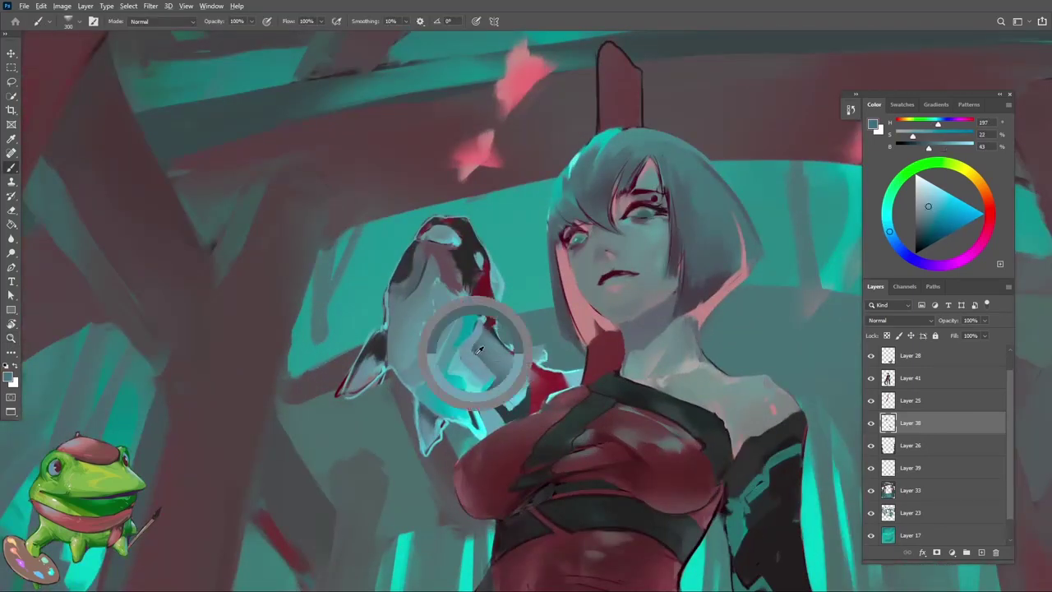
pyautogui.keyDown('alt'); pyautogui.click(440, 390); pyautogui.keyUp('alt')
pyautogui.press(']')
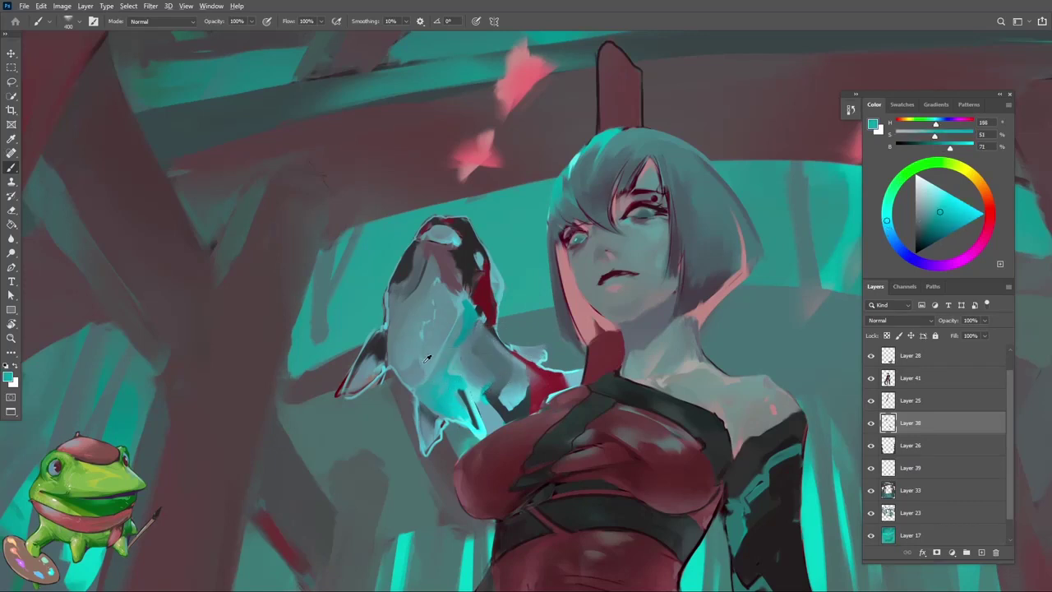
# Soften the teal glow on the creature's belly with sampled blue-grey H 199, S 26, B 58, reducing the brush size
pyautogui.keyDown('alt'); pyautogui.click(426, 359); pyautogui.keyUp('alt')
pyautogui.press('[')
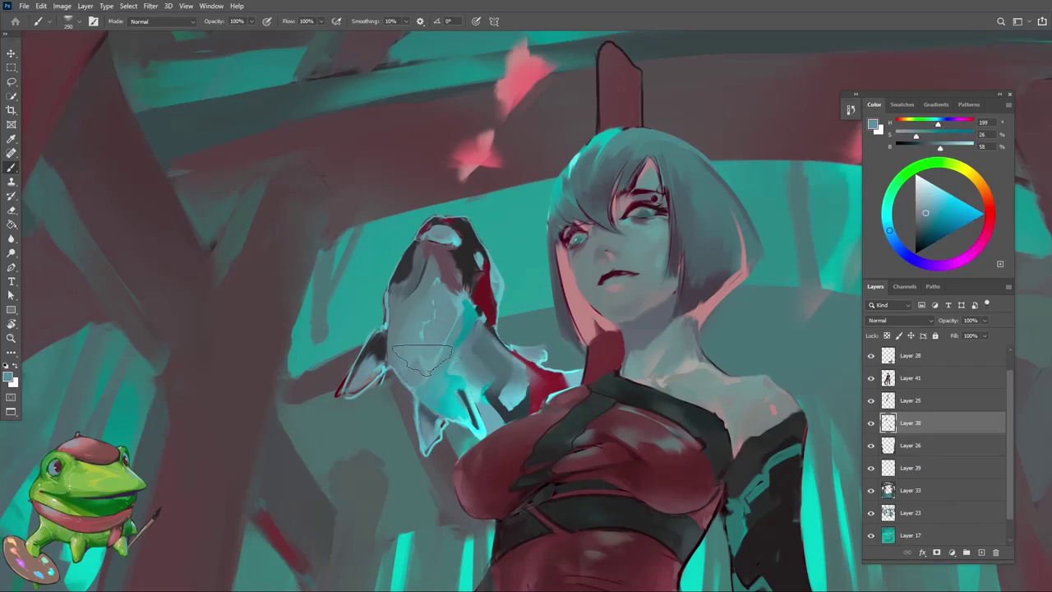
pyautogui.keyDown('alt'); pyautogui.click(477, 359); pyautogui.keyUp('alt')
# Mirror the canvas and fill the creature's tail end with sampled light blues H 200, S 32, B 71 and H 198, S 31, B 65
pyautogui.keyDown('alt'); pyautogui.click(491, 407); pyautogui.keyUp('alt')
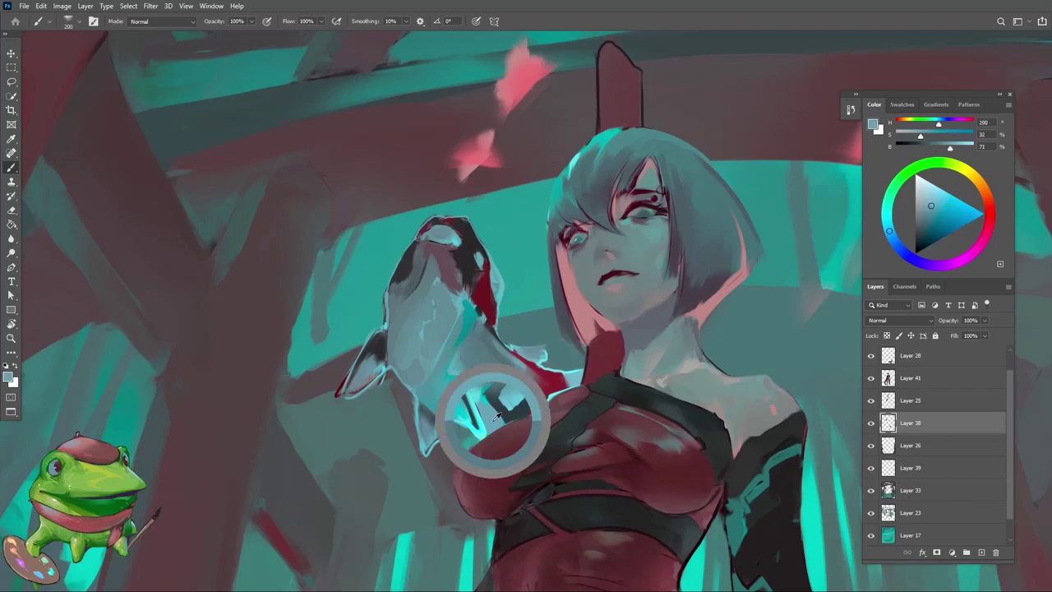
pyautogui.moveTo(515, 420); pyautogui.dragTo(530, 377)
pyautogui.hotkey('ctrl', 'shift', 'h')
pyautogui.keyDown('alt'); pyautogui.click(533, 370); pyautogui.keyUp('alt')
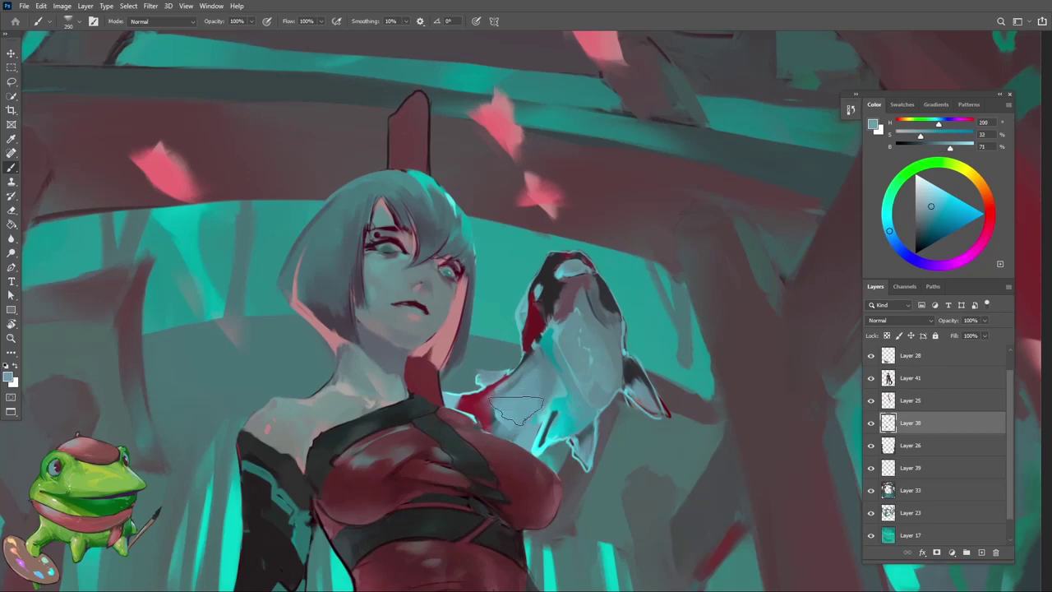
pyautogui.keyDown('alt'); pyautogui.click(512, 415); pyautogui.keyUp('alt')
pyautogui.press(']')
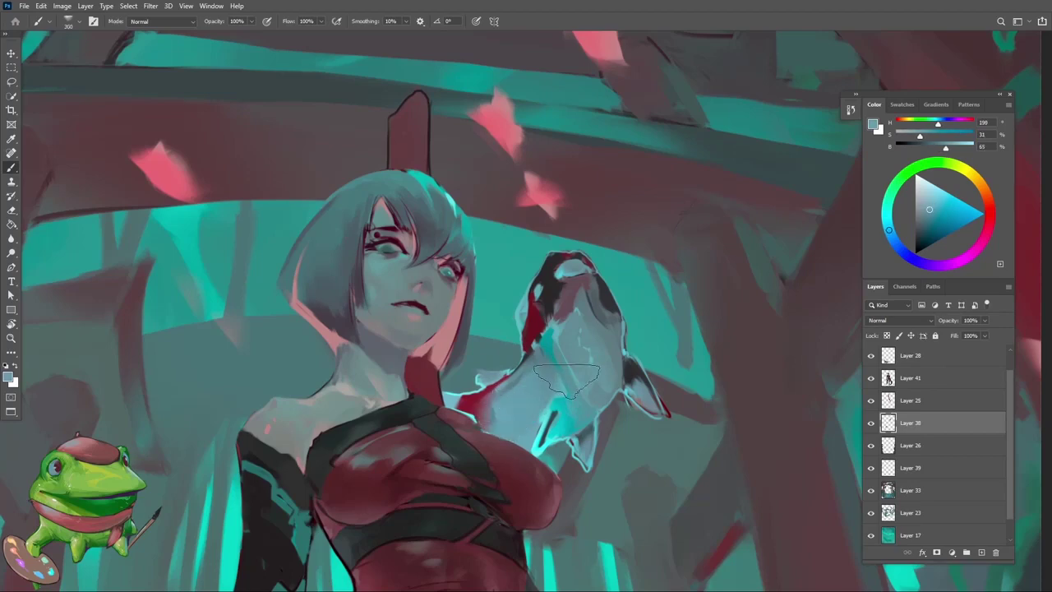
# Blend the creature's belly with sampled blue-greys H 197, S 27, B 56 and H 199, S 25, B 58, and check the whole figure
pyautogui.keyDown('alt'); pyautogui.click(567, 362); pyautogui.keyUp('alt')
pyautogui.hotkey('ctrl', 'space')
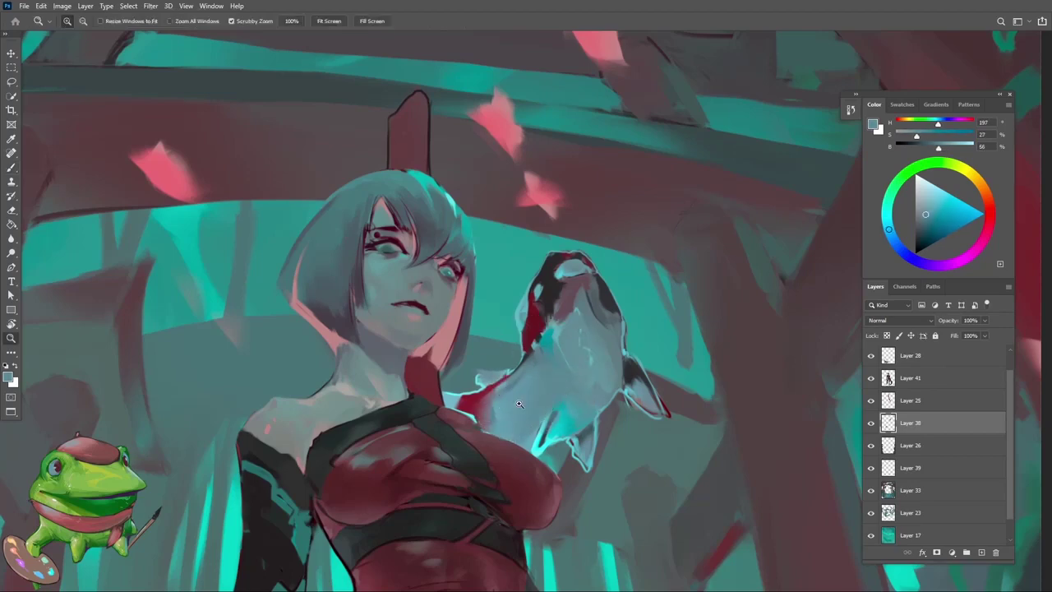
pyautogui.moveTo(518, 404)
pyautogui.mouseDown()
pyautogui.moveTo(370, 402)
pyautogui.moveTo(526, 395)
pyautogui.mouseUp()
pyautogui.keyDown('alt'); pyautogui.click(539, 393); pyautogui.keyUp('alt')
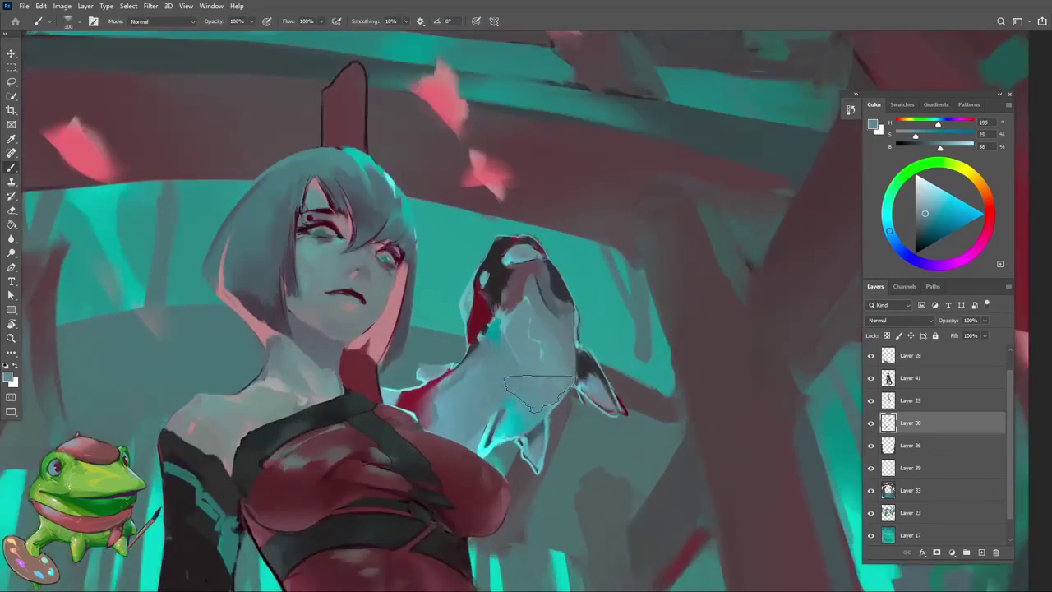
pyautogui.keyDown('alt'); pyautogui.click(545, 353); pyautogui.keyUp('alt')
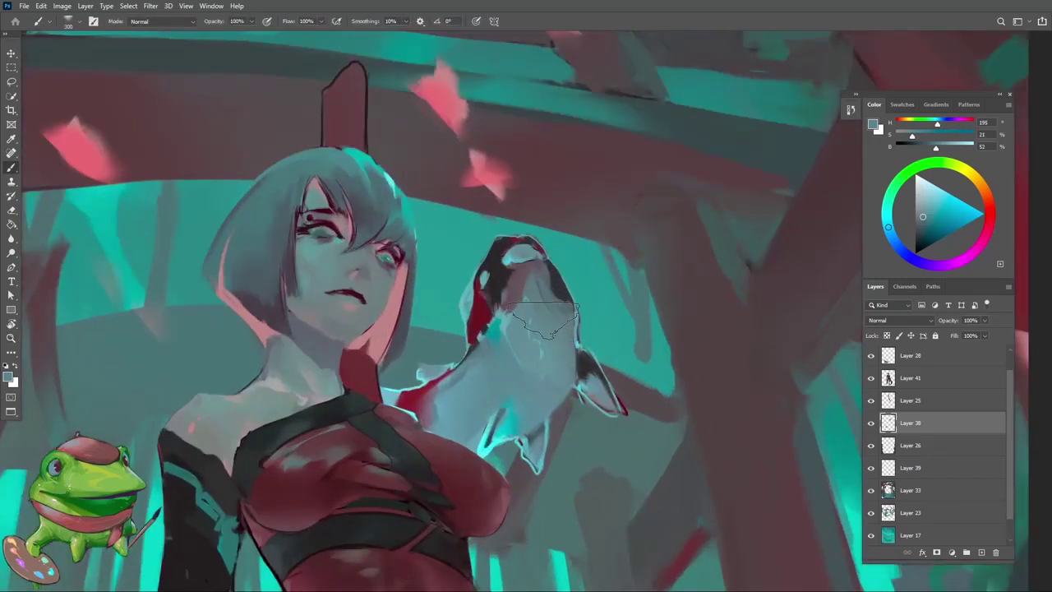
pyautogui.hotkey('ctrl', 'space')
pyautogui.moveTo(546, 320); pyautogui.dragTo(495, 459)
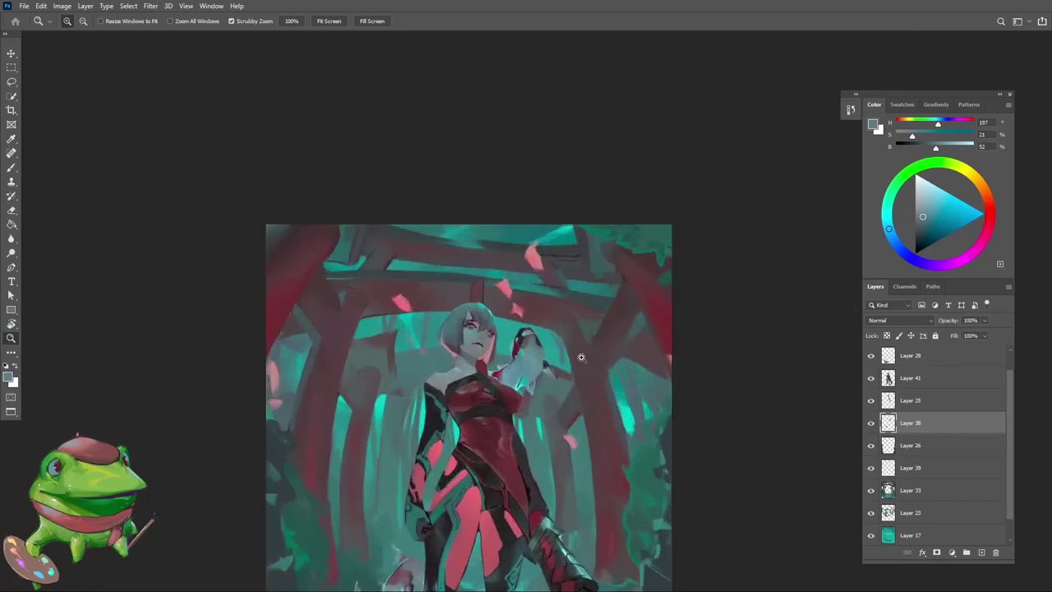
# Refine the creature's lower fin area with sampled cyan H 185, S 71, B 81 and blue-grey H 196, S 25, B 52
pyautogui.moveTo(530, 422); pyautogui.dragTo(617, 419)
pyautogui.keyDown('alt'); pyautogui.click(547, 375); pyautogui.keyUp('alt')
pyautogui.keyDown('alt'); pyautogui.click(510, 380); pyautogui.keyUp('alt')
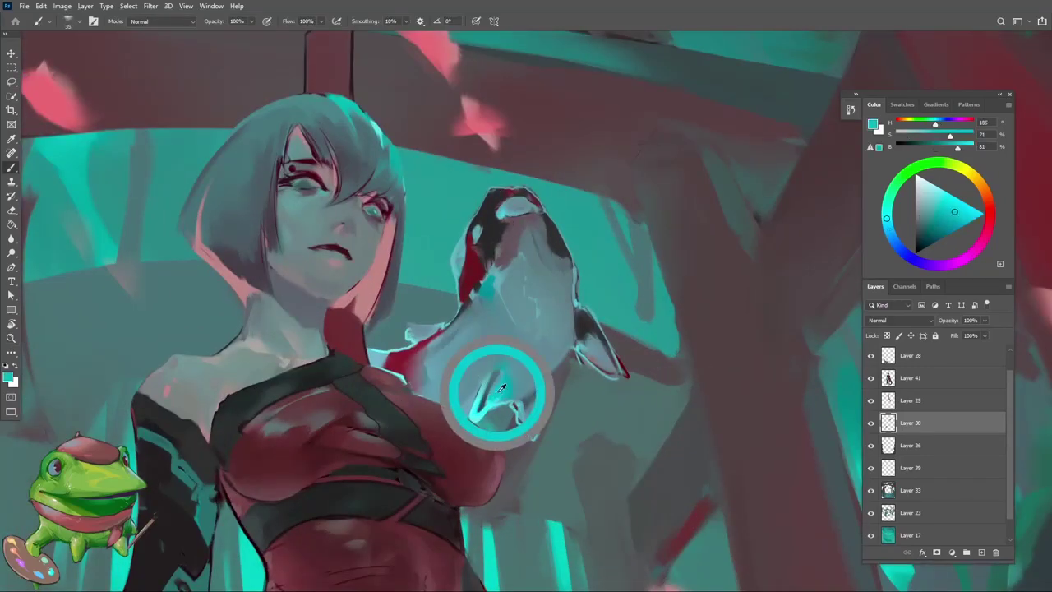
pyautogui.keyDown('alt'); pyautogui.click(510, 325); pyautogui.keyUp('alt')
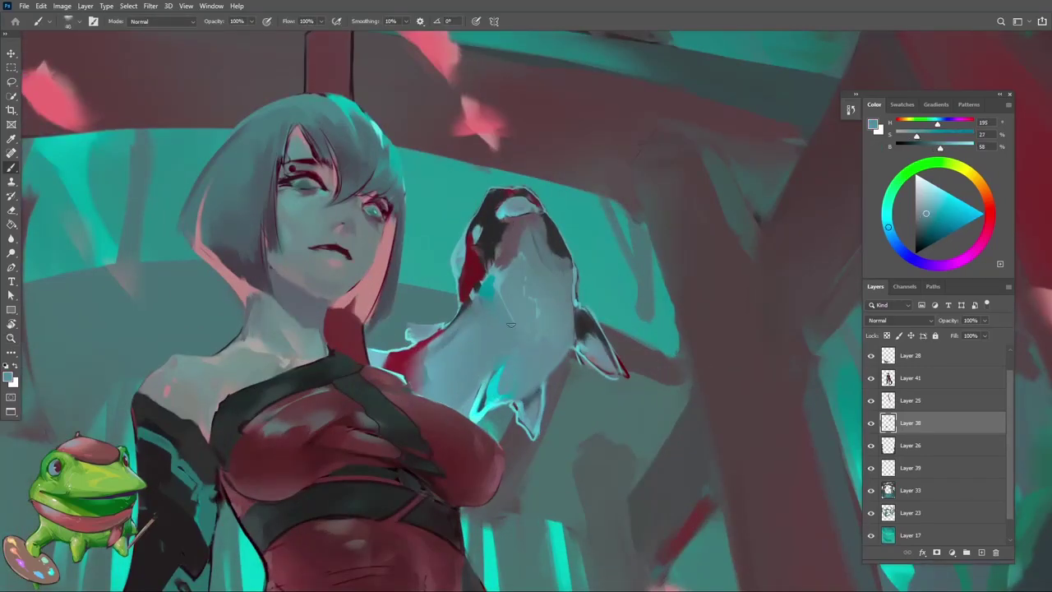
pyautogui.keyDown('alt'); pyautogui.click(527, 392); pyautogui.keyUp('alt')
pyautogui.press('z')
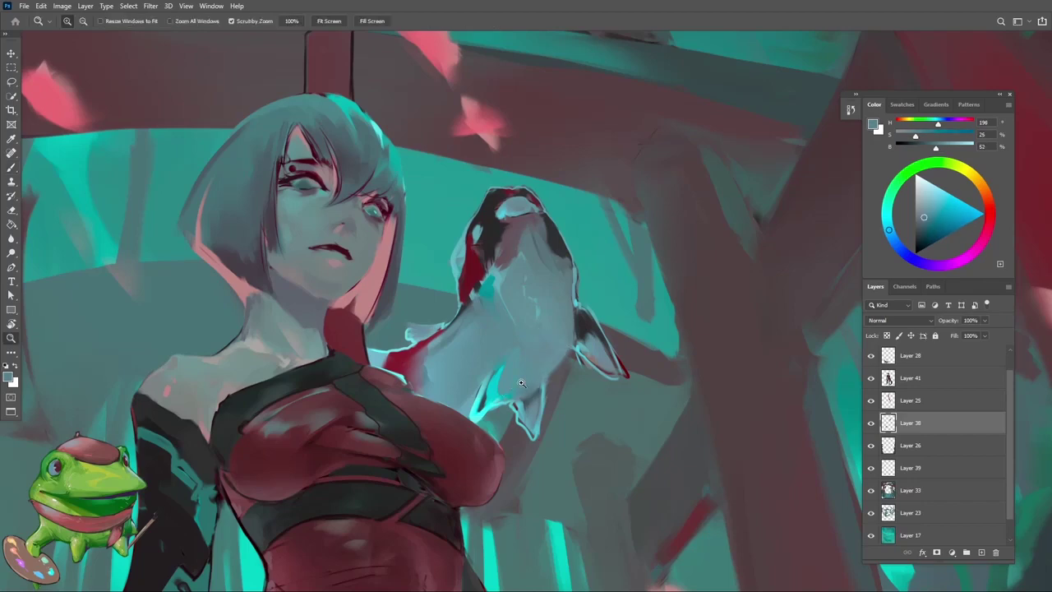
pyautogui.keyDown('alt'); pyautogui.click(528, 392); pyautogui.keyUp('alt')
pyautogui.keyDown('alt'); pyautogui.click(590, 399); pyautogui.keyUp('alt')
# Refine the creature's tail base with sampled red H 348, S 70, B 45 and light blue H 199, S 32, B 79, and erase stray edges
pyautogui.press('r')
pyautogui.moveTo(591, 399); pyautogui.dragTo(518, 419)
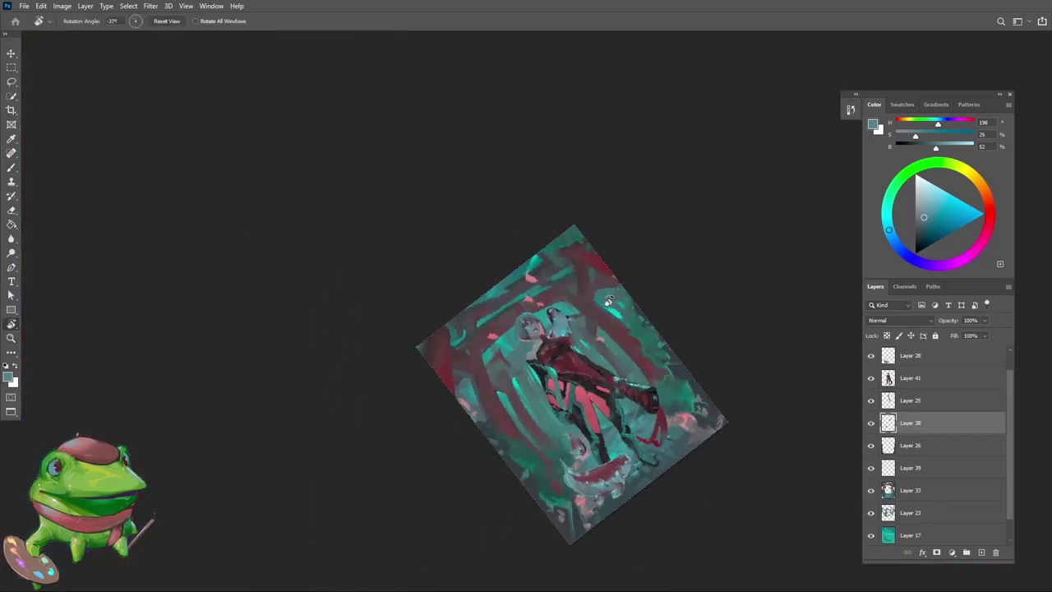
pyautogui.press('Escape')
pyautogui.press('z')
pyautogui.moveTo(549, 337); pyautogui.dragTo(549, 339)
pyautogui.press('e')
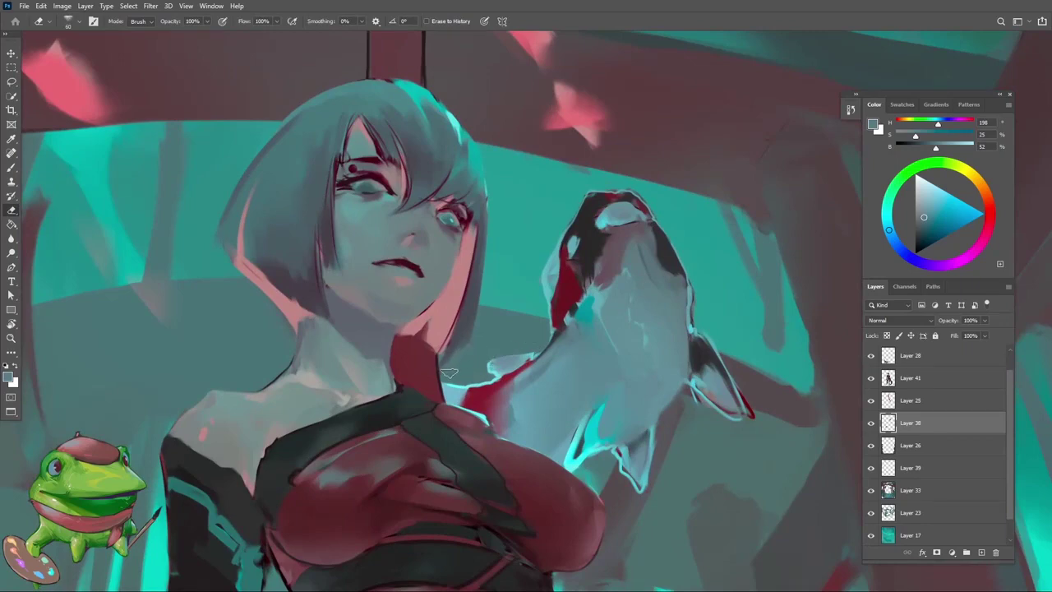
pyautogui.hotkey('ctrl', '-')
pyautogui.press('b')
pyautogui.keyDown('alt'); pyautogui.click(506, 376); pyautogui.keyUp('alt')
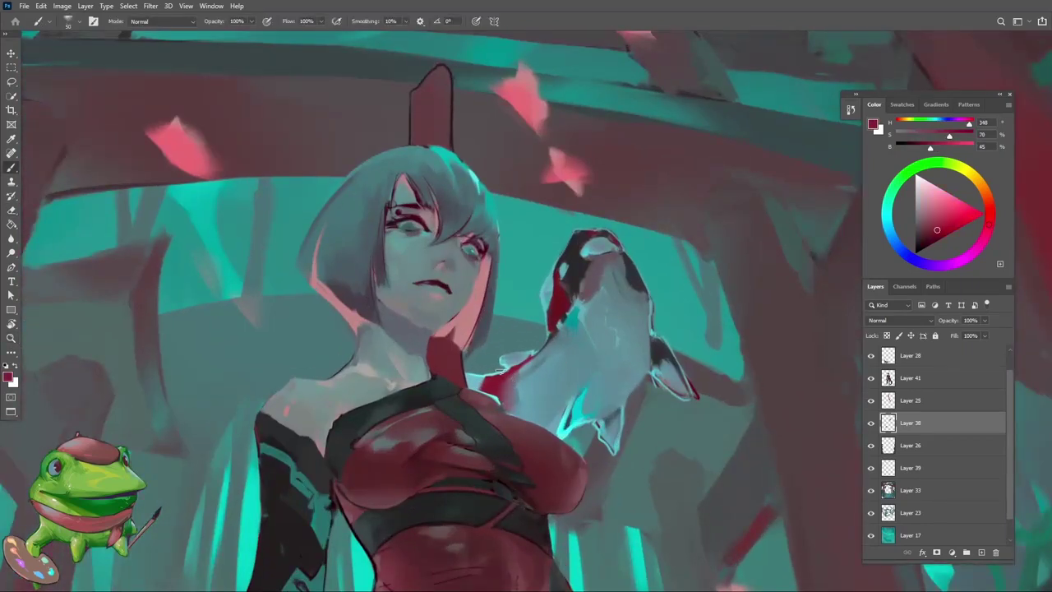
pyautogui.keyDown('alt'); pyautogui.click(484, 377); pyautogui.keyUp('alt')
pyautogui.press('e')
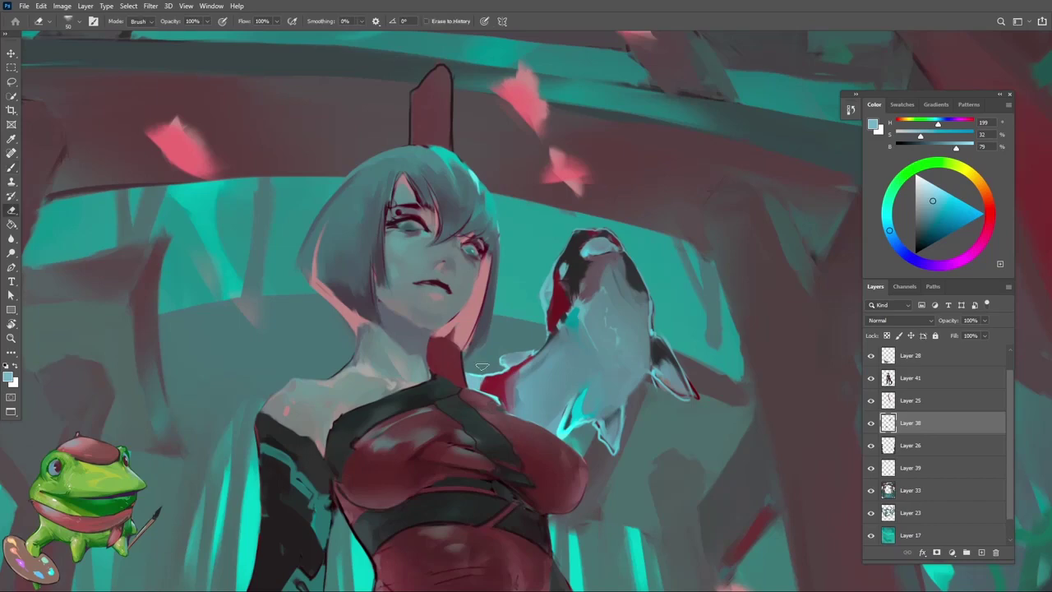
# Blend the creature's tail into its body with a sampled muted purple and blue H 199, S 31, B 67
pyautogui.press('h')
pyautogui.click(467, 372)
pyautogui.press('b')
pyautogui.keyDown('alt'); pyautogui.click(523, 426); pyautogui.keyUp('alt')
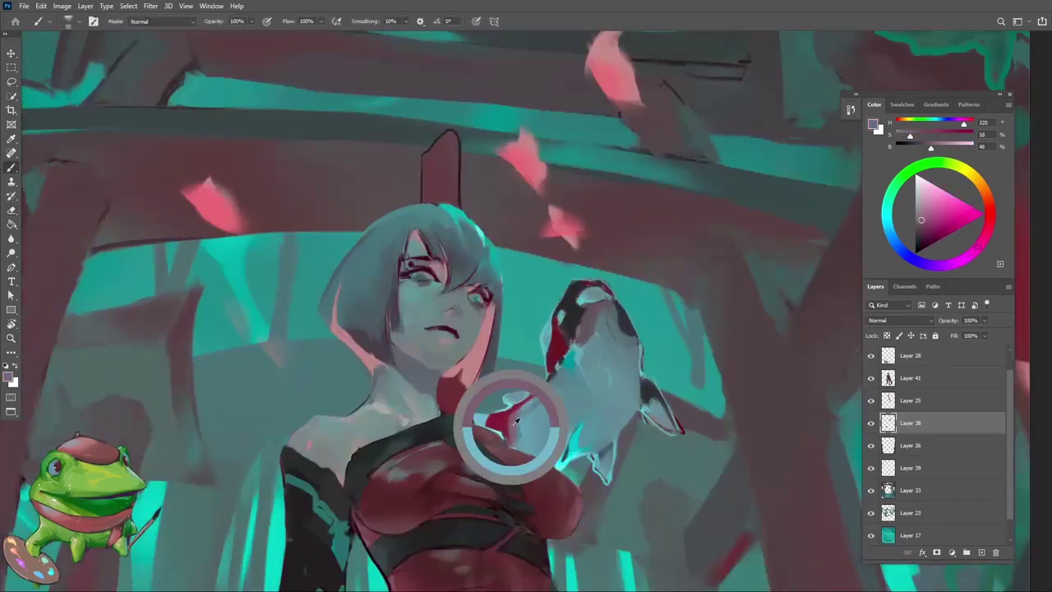
pyautogui.scroll(2, 567, 374)
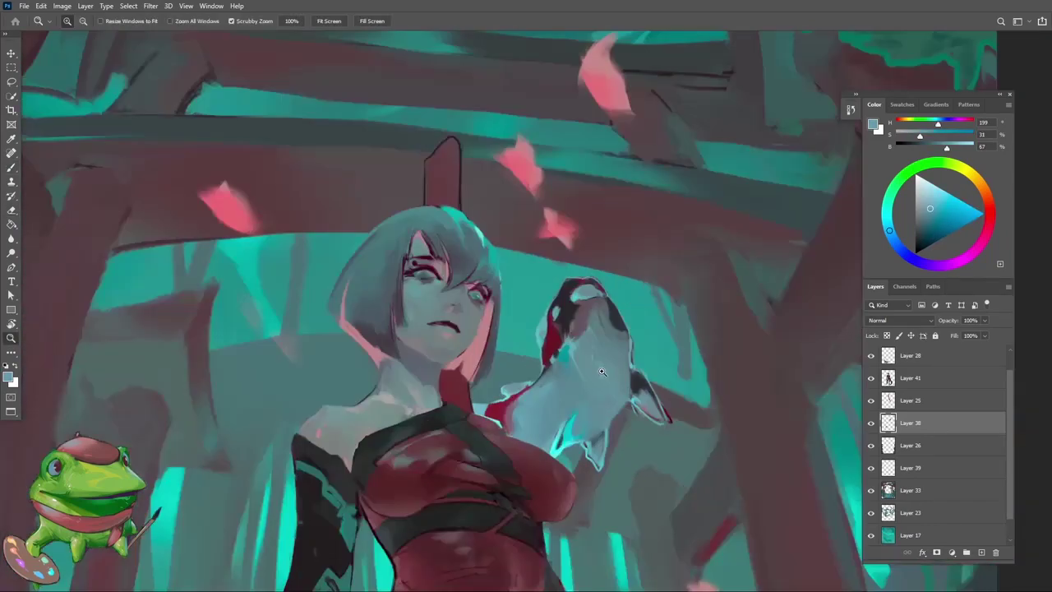
# Widen the red patch beside the creature's head with sampled dark red H 352, S 68, B 36, sample cyan H 180, S 44, B 100, and check the figure
pyautogui.keyDown('alt'); pyautogui.click(551, 351); pyautogui.keyUp('alt')
pyautogui.keyDown('alt'); pyautogui.click(554, 302); pyautogui.keyUp('alt')
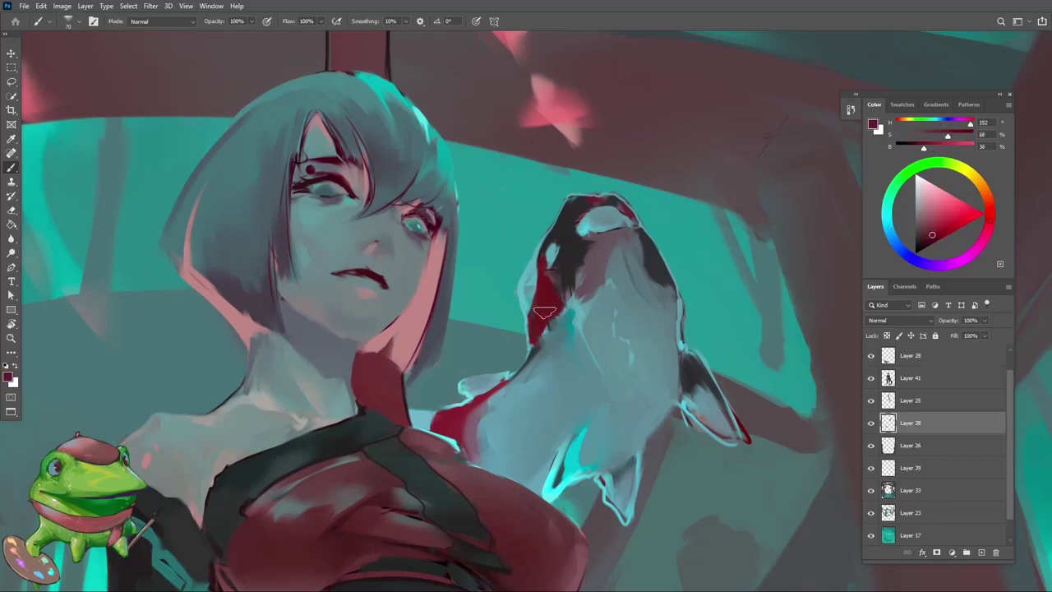
pyautogui.keyDown('alt'); pyautogui.click(553, 475); pyautogui.keyUp('alt')
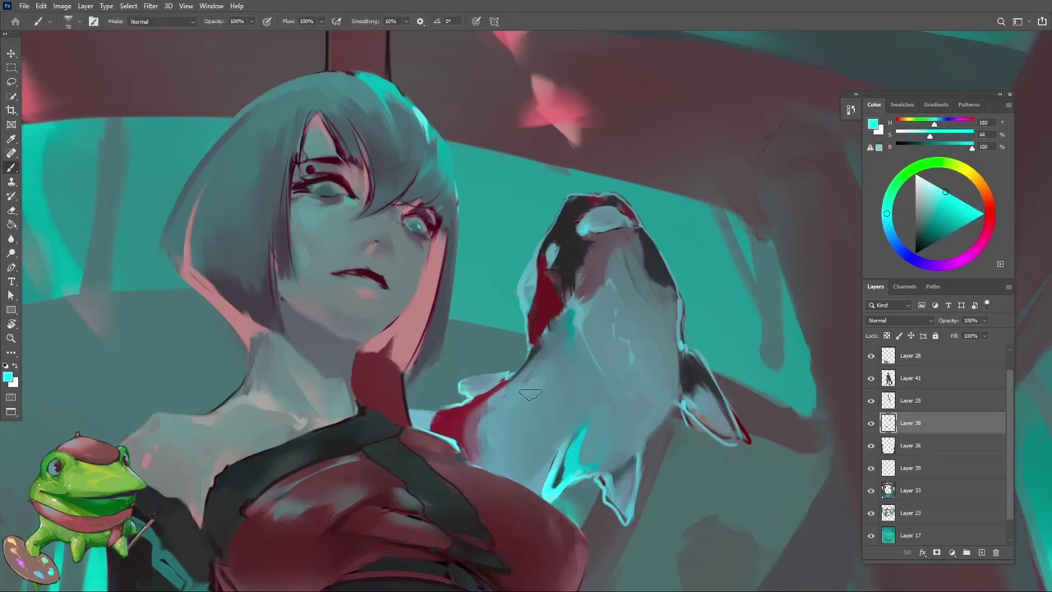
pyautogui.scroll(2, 522, 258)
pyautogui.moveTo(562, 240); pyautogui.dragTo(561, 256)
pyautogui.press('z')
pyautogui.scroll(-10, 560, 296)
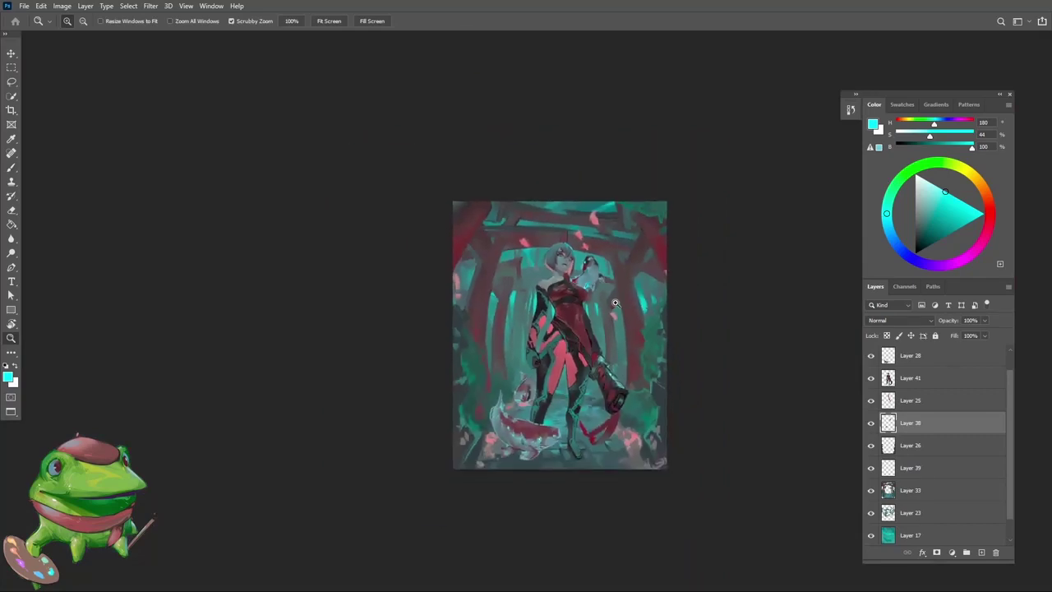
pyautogui.scroll(3, 573, 285)
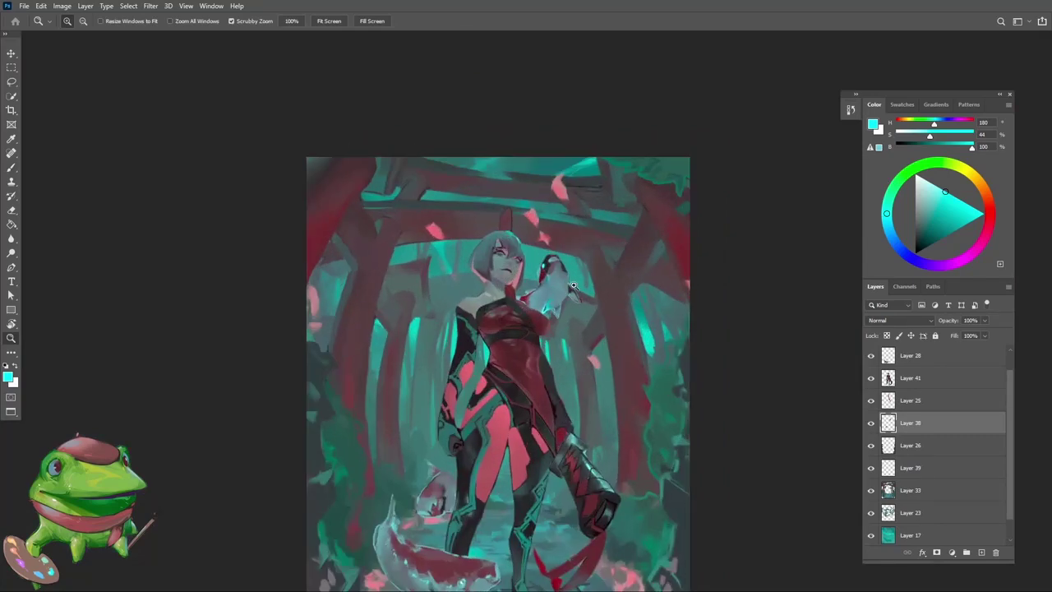
# Paint the pale spot on the side of the creature's head with pink H 355, S 47, B 81, and check the whole illustration
pyautogui.scroll(3, 573, 285)
pyautogui.press('b')
pyautogui.keyDown('alt'); pyautogui.click(547, 228); pyautogui.keyUp('alt')
pyautogui.scroll(2, 537, 317)
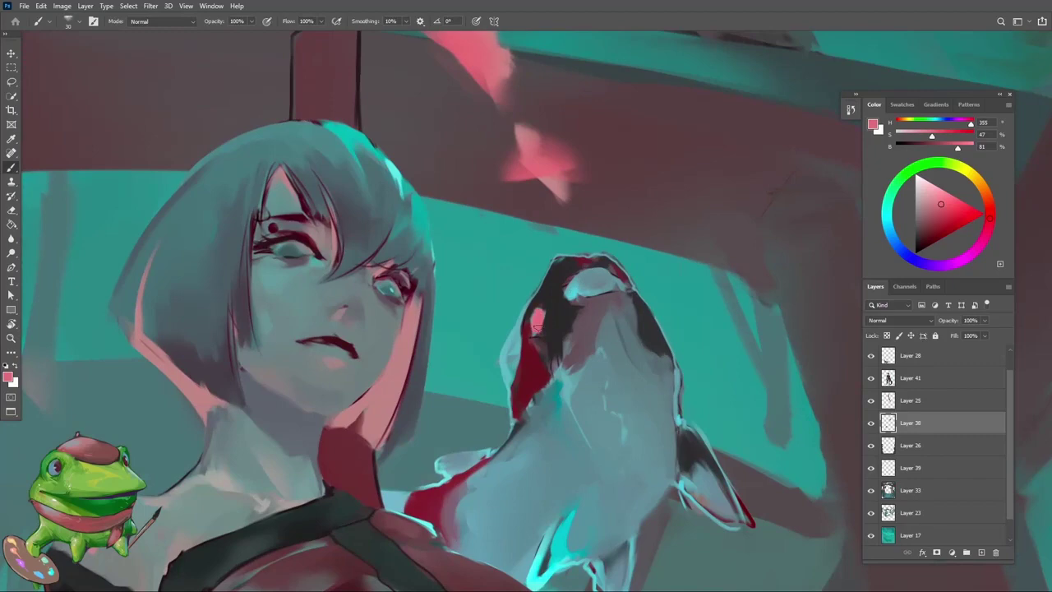
pyautogui.press('z')
pyautogui.scroll(-8, 559, 362)
pyautogui.scroll(1, 579, 395)
pyautogui.scroll(3, 591, 378)
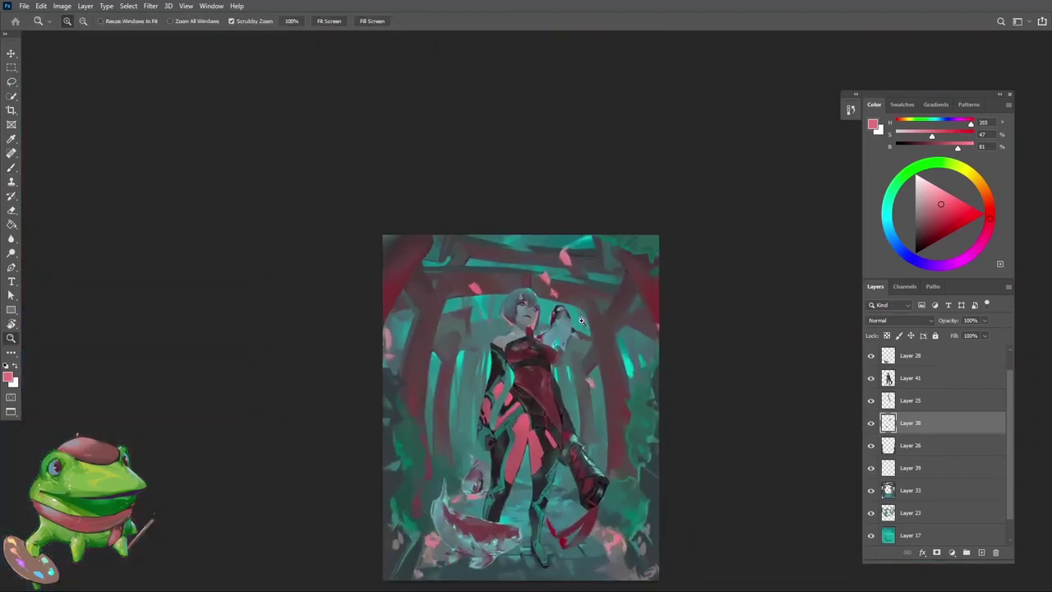
pyautogui.scroll(-2, 591, 432)
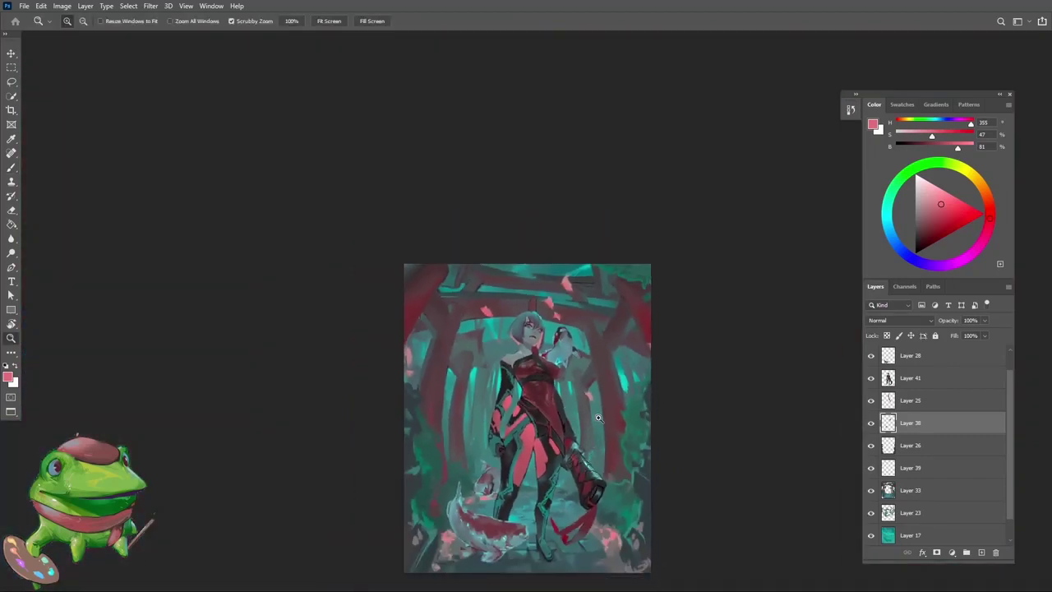
# Rotate the view and add pink to the pale patch at the creature's snout, sampling neighbouring greys to trim its edge
pyautogui.press('r')
pyautogui.moveTo(598, 418); pyautogui.dragTo(576, 346)
pyautogui.scroll(5, 575, 345)
pyautogui.press('b')
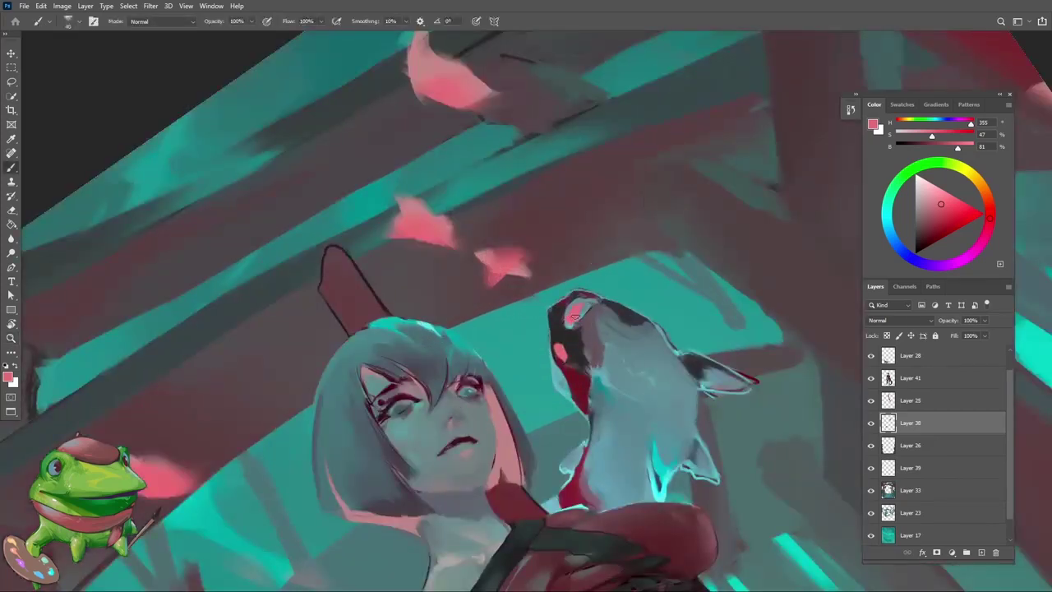
pyautogui.keyDown('alt'); pyautogui.click(593, 329); pyautogui.keyUp('alt')
pyautogui.keyDown('alt'); pyautogui.click(576, 315); pyautogui.keyUp('alt')
# Mirror the canvas and soften the edge of the snout's pink patch with sampled greys H 240, S 7, B 41 and H 322, S 11, B 38
pyautogui.press('z')
pyautogui.moveTo(585, 313)
pyautogui.mouseDown()
pyautogui.moveTo(461, 345)
pyautogui.moveTo(487, 346)
pyautogui.mouseUp()
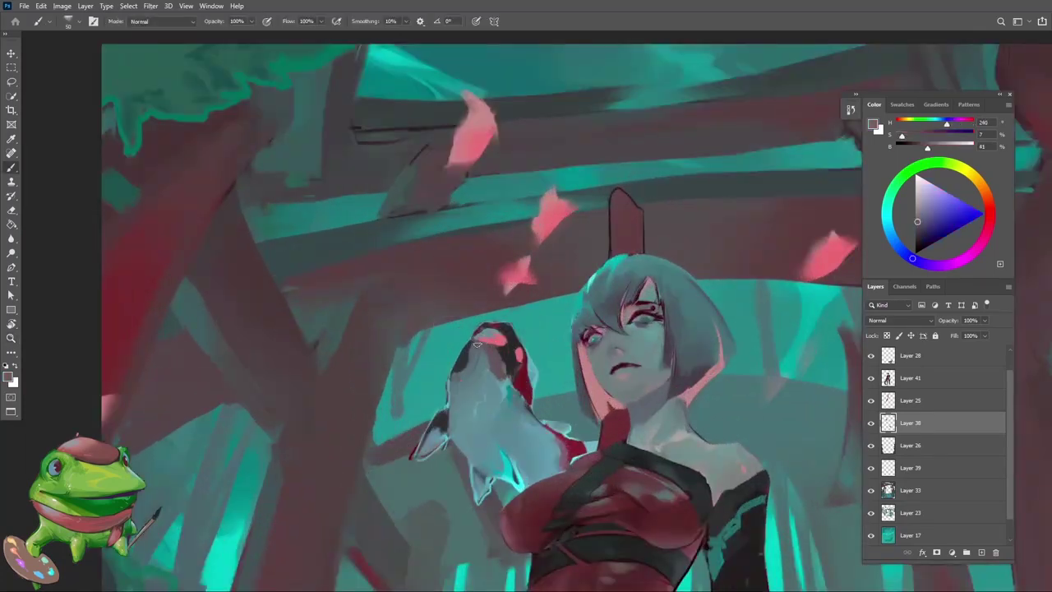
pyautogui.keyDown('alt'); pyautogui.click(496, 352); pyautogui.keyUp('alt')
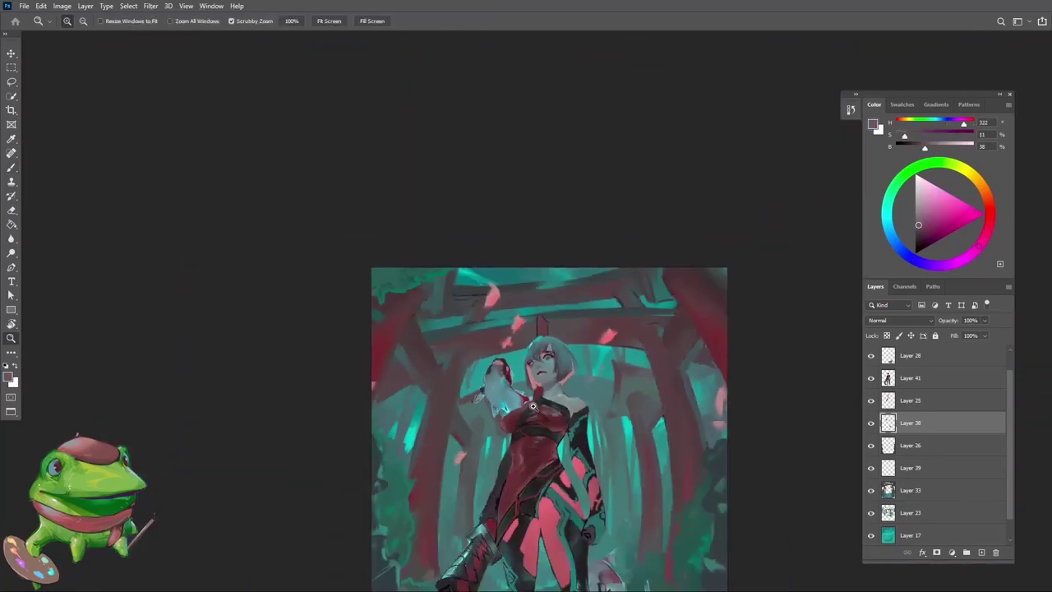
pyautogui.moveTo(532, 406); pyautogui.dragTo(633, 406)
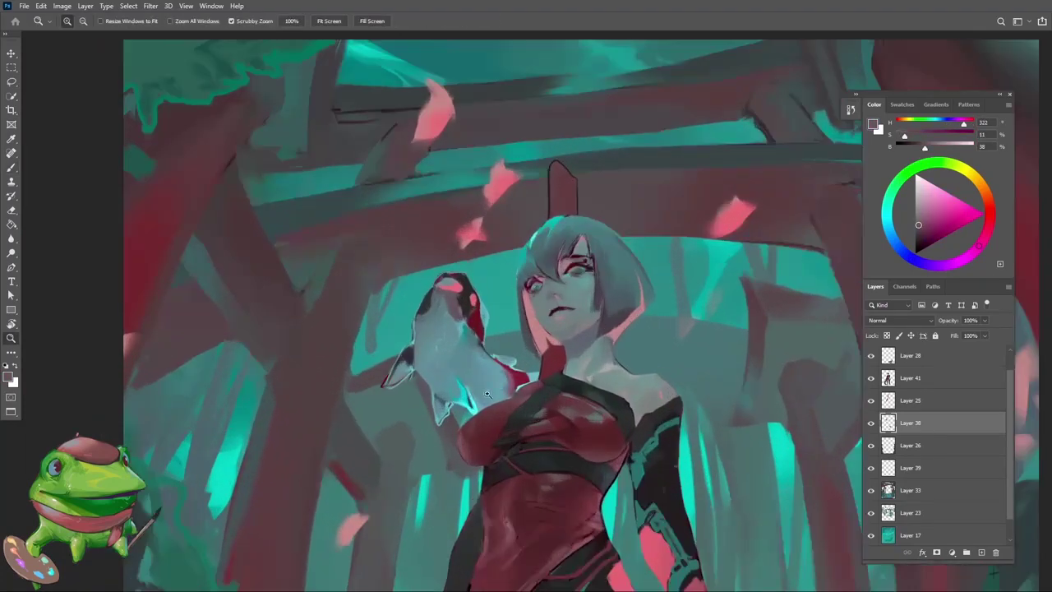
# Blend the creature's belly above the glowing fin with sampled blue-grey H 196, S 26, B 56, and check the full composition
pyautogui.press('b')
pyautogui.keyDown('alt'); pyautogui.click(458, 390); pyautogui.keyUp('alt')
pyautogui.keyDown('alt'); pyautogui.click(457, 358); pyautogui.keyUp('alt')
pyautogui.press('z')
pyautogui.moveTo(457, 359); pyautogui.dragTo(389, 359)
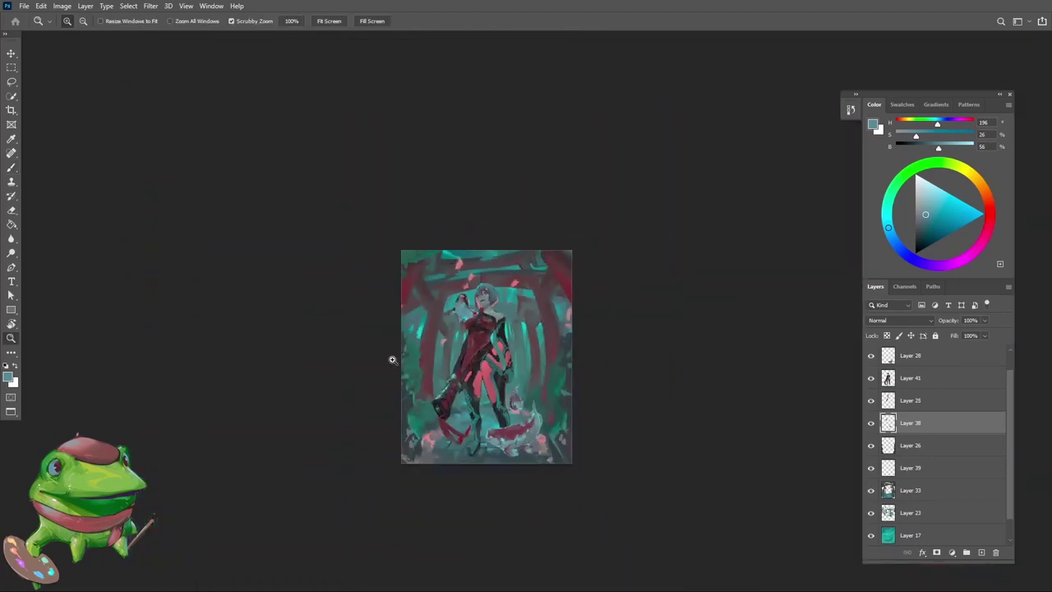
pyautogui.moveTo(452, 299); pyautogui.dragTo(477, 296)
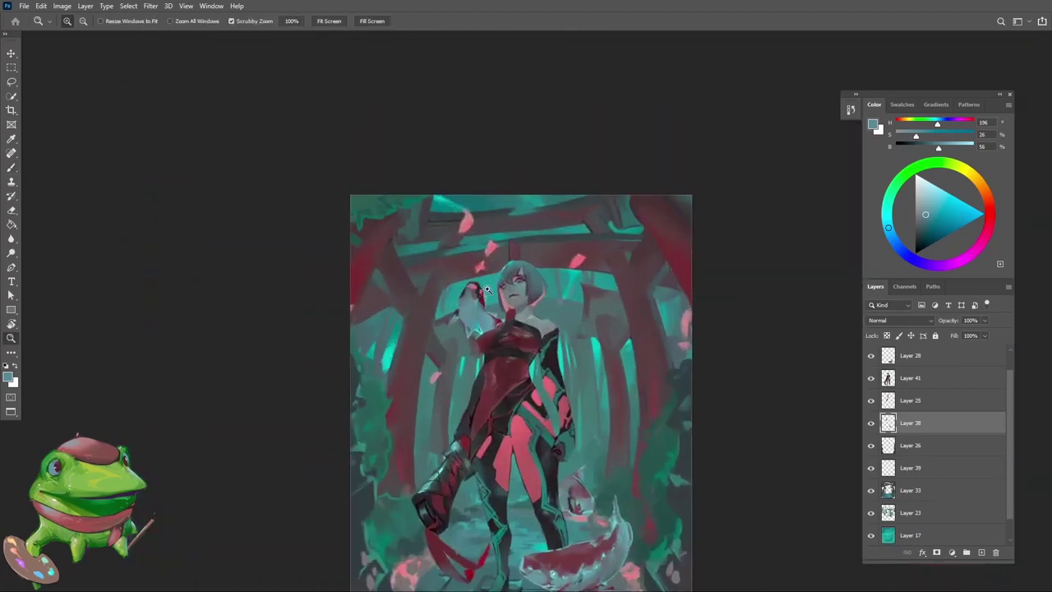
pyautogui.click(506, 285)
# On Layer 41, paint a pink light accent beside the woman's eye under the fringe with sampled pink H 354, S 50, B 81
pyautogui.keyDown('ctrl'); pyautogui.click(534, 323); pyautogui.keyUp('ctrl')
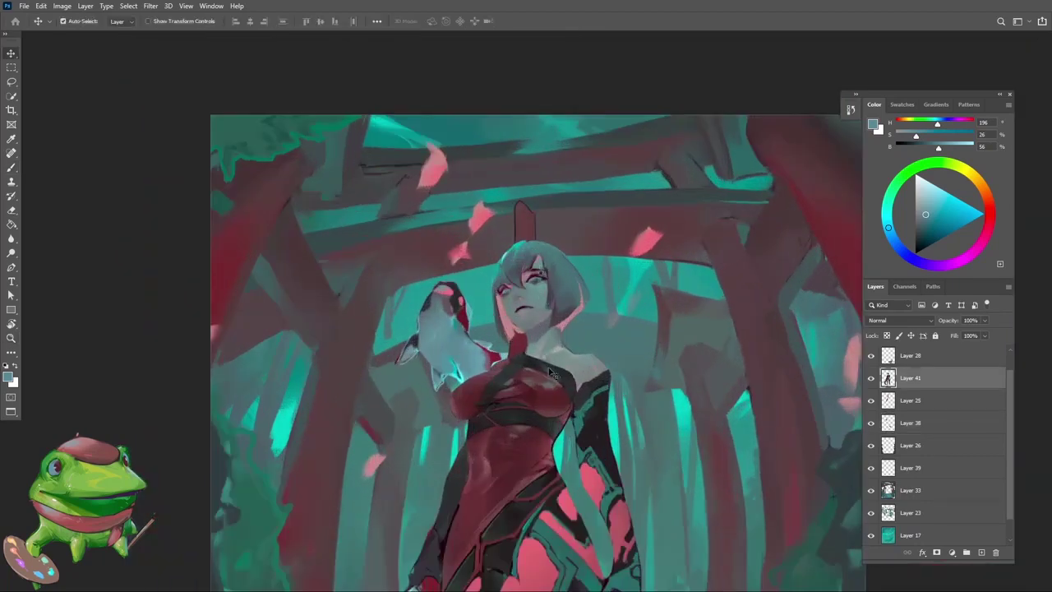
pyautogui.press('b')
pyautogui.keyDown('alt'); pyautogui.click(570, 500); pyautogui.keyUp('alt')
pyautogui.scroll(5, 512, 316)
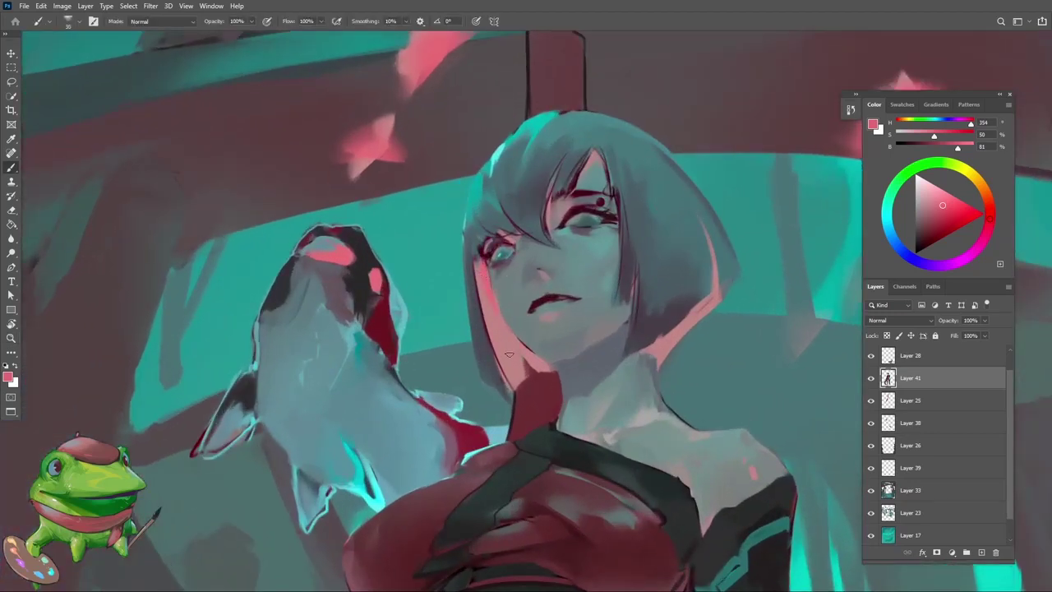
pyautogui.moveTo(509, 355); pyautogui.dragTo(469, 399)
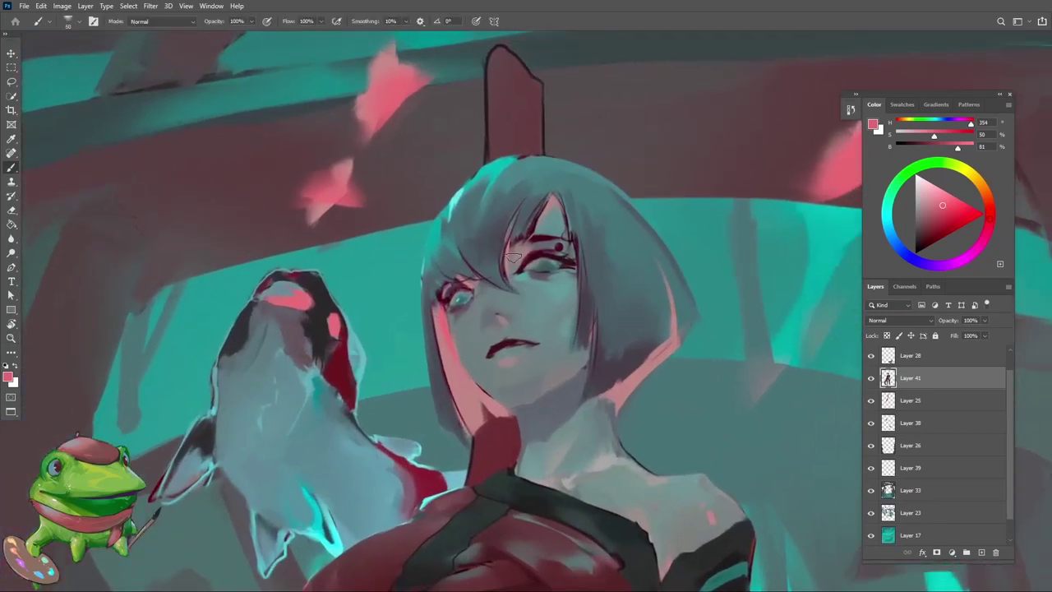
pyautogui.scroll(-5, 553, 218)
pyautogui.scroll(5, 561, 302)
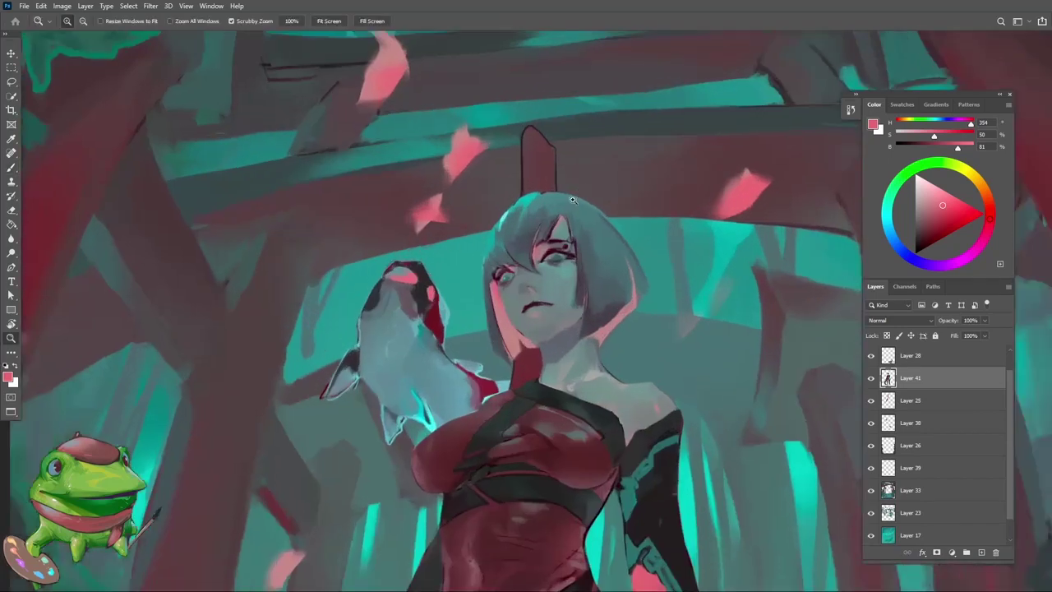
# Refine the fringe and draw a dark line across the nose bridge with sampled grey H 194, S 13, B 51 and dark red H 341, S 80, B 23
pyautogui.keyDown('alt'); pyautogui.click(561, 302); pyautogui.keyUp('alt')
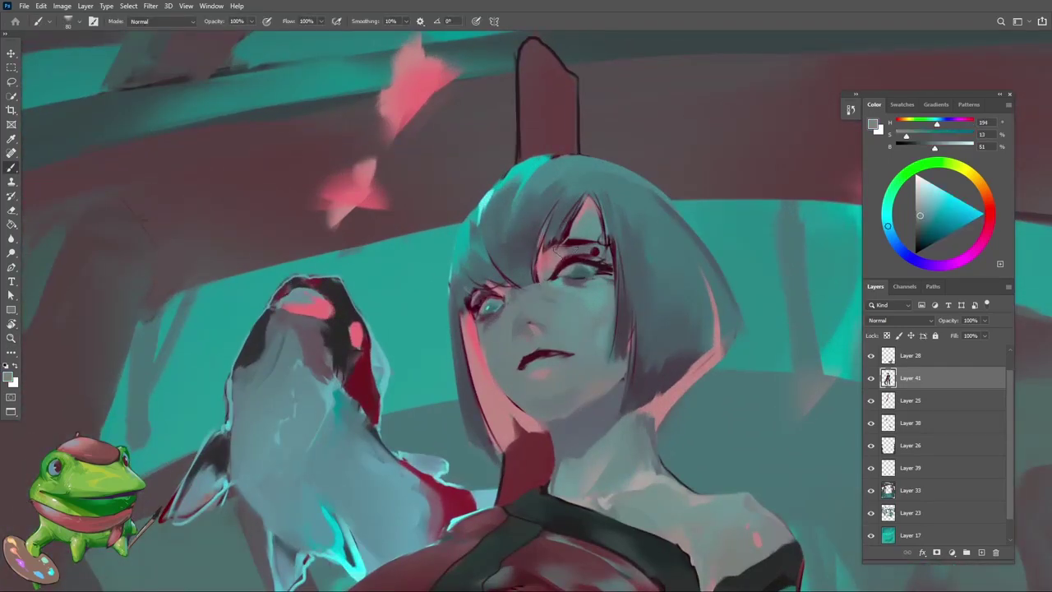
pyautogui.keyDown('alt'); pyautogui.click(566, 232); pyautogui.keyUp('alt')
pyautogui.press('z')
pyautogui.moveTo(566, 231); pyautogui.dragTo(536, 272)
pyautogui.press('b')
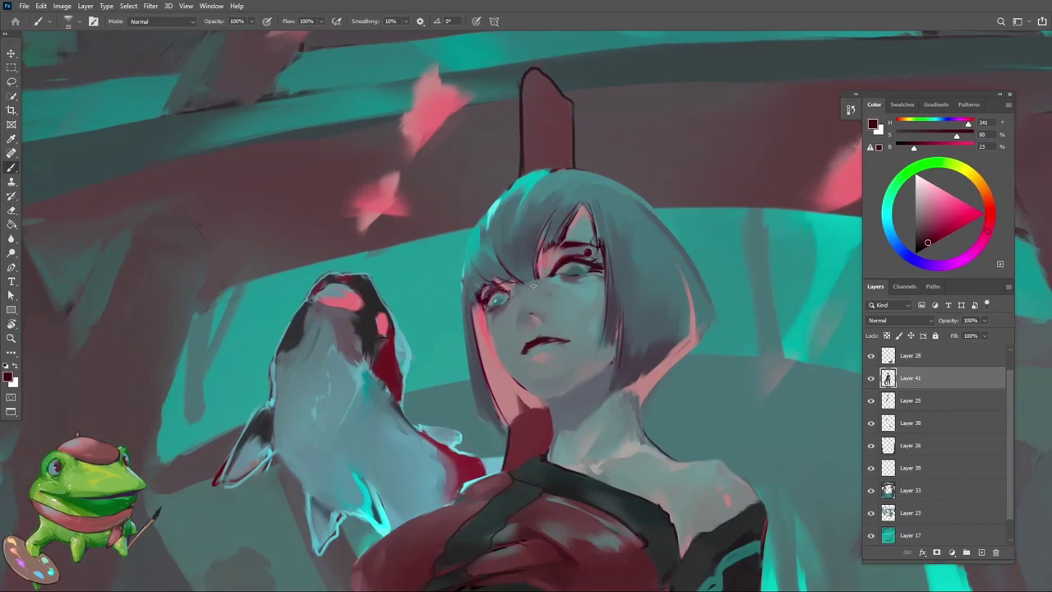
pyautogui.scroll(2, 534, 286)
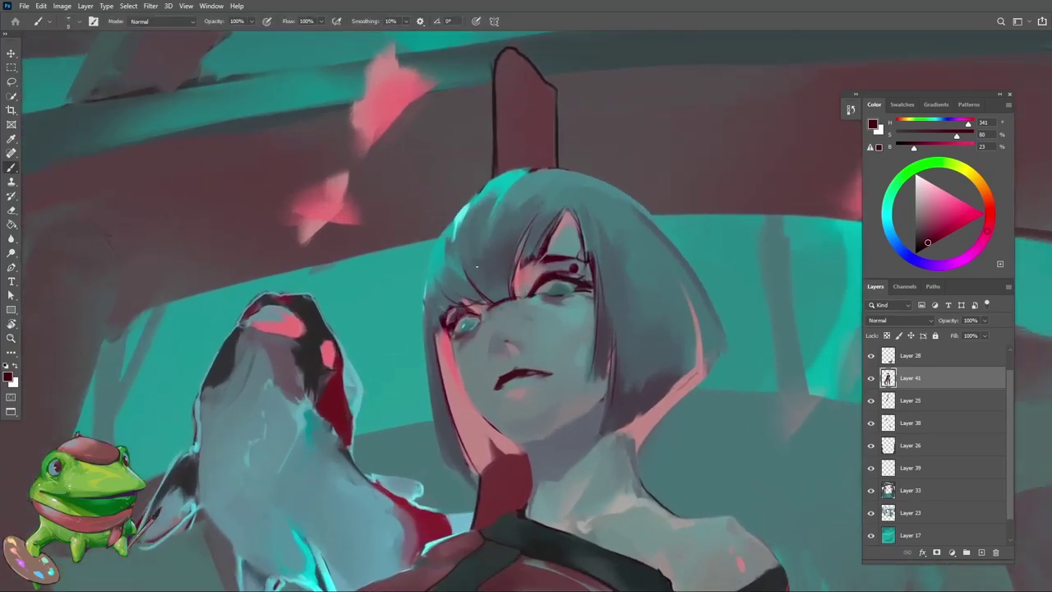
# Define the hair edge beside the woman's far eye with sampled blue-grey H 212, S 16, B 36
pyautogui.keyDown('alt'); pyautogui.click(430, 339); pyautogui.keyUp('alt')
pyautogui.keyDown('alt'); pyautogui.click(436, 341); pyautogui.keyUp('alt')
pyautogui.keyDown('alt'); pyautogui.click(431, 352); pyautogui.keyUp('alt')
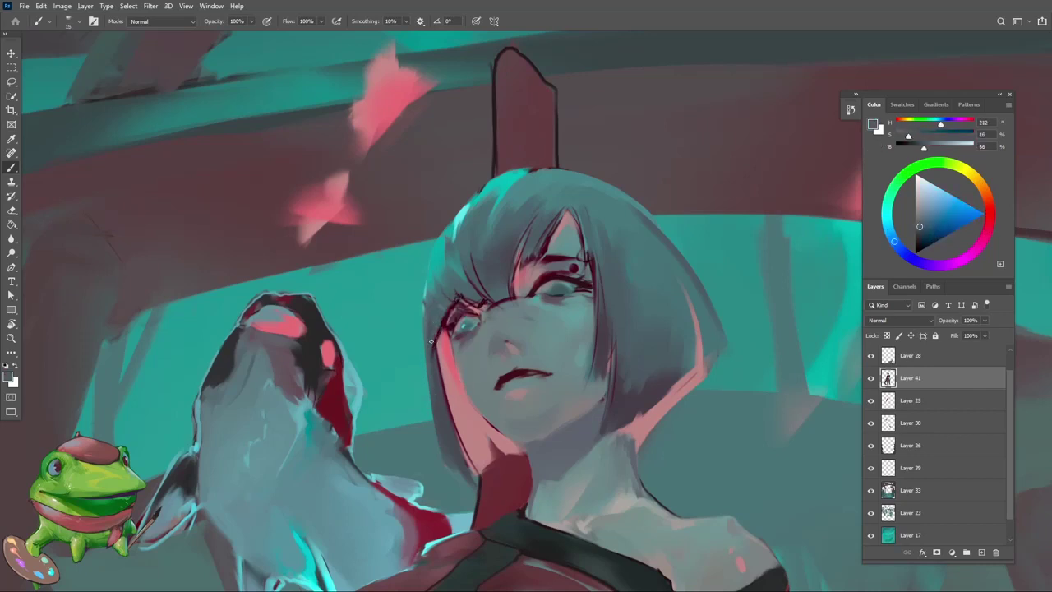
pyautogui.keyDown('alt'); pyautogui.click(444, 346); pyautogui.keyUp('alt')
# Refine the hair strands above and beside the far eye with sampled blue-grey H 197, S 22, B 42
pyautogui.press('z')
pyautogui.keyDown('alt'); pyautogui.click(460, 428); pyautogui.keyUp('alt')
pyautogui.moveTo(455, 343)
pyautogui.mouseDown()
pyautogui.moveTo(493, 343)
pyautogui.moveTo(435, 343)
pyautogui.mouseUp()
pyautogui.press('b')
pyautogui.keyDown('alt'); pyautogui.click(436, 343); pyautogui.keyUp('alt')
pyautogui.keyDown('alt'); pyautogui.click(440, 301); pyautogui.keyUp('alt')
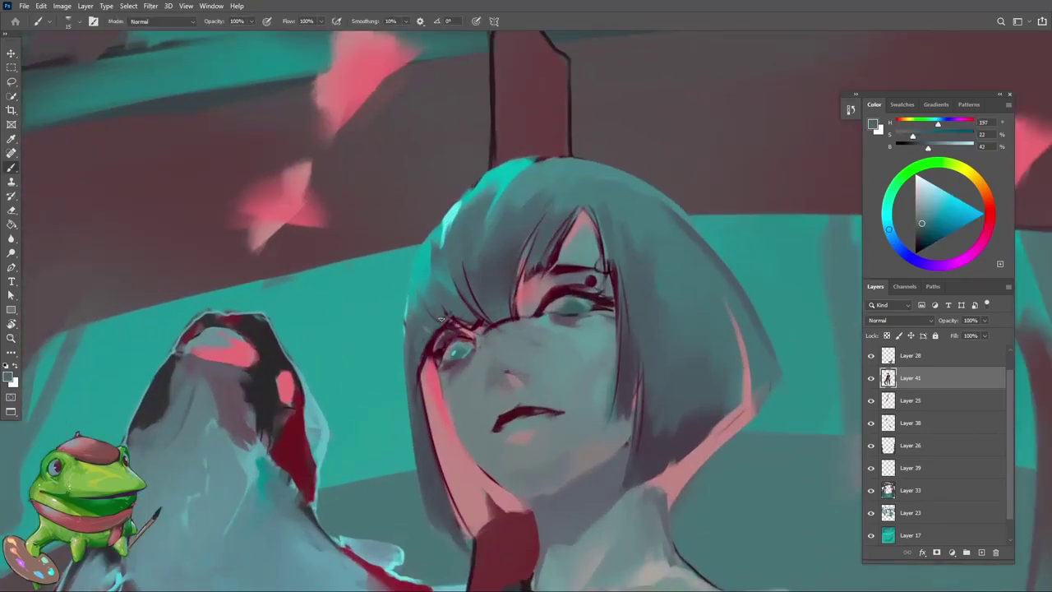
# Smooth the skin across the nose bridge and under the near eye with sampled grey-blue H 194, S 15, B 55
pyautogui.press('z')
pyautogui.moveTo(446, 365); pyautogui.dragTo(424, 425)
pyautogui.moveTo(491, 362)
pyautogui.mouseDown()
pyautogui.moveTo(461, 365)
pyautogui.moveTo(494, 345)
pyautogui.moveTo(442, 326)
pyautogui.mouseUp()
pyautogui.keyDown('alt'); pyautogui.click(505, 344); pyautogui.keyUp('alt')
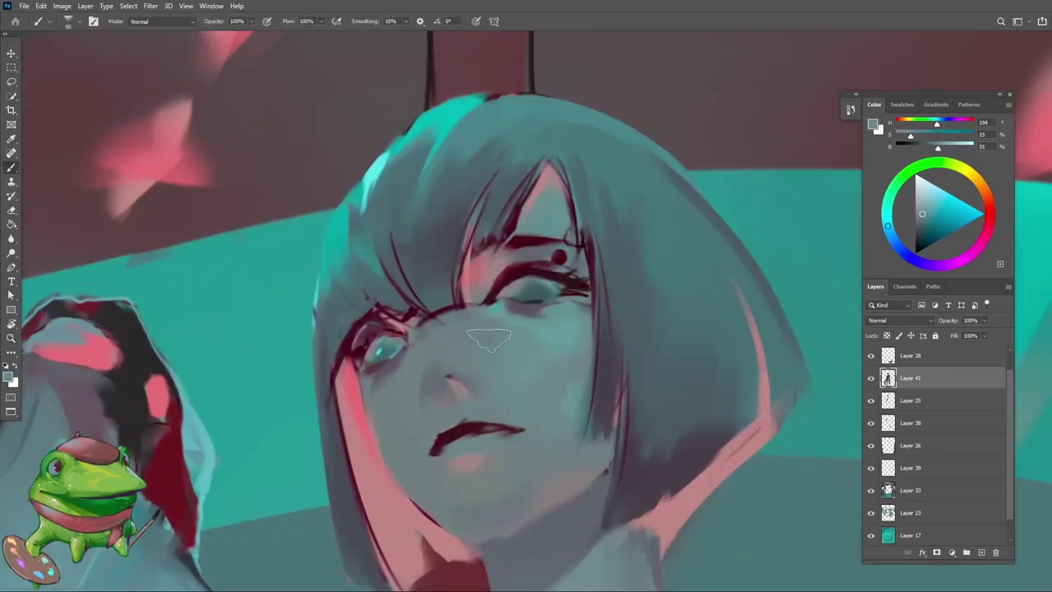
pyautogui.keyDown('alt'); pyautogui.click(538, 316); pyautogui.keyUp('alt')
# Refine the near eye's lower lid and iris with sampled H 184, S 21, B 59, H 273, S 9, B 38 and H 276, S 11, B 37
pyautogui.scroll(2, 526, 309)
pyautogui.keyDown('alt'); pyautogui.click(508, 296); pyautogui.keyUp('alt')
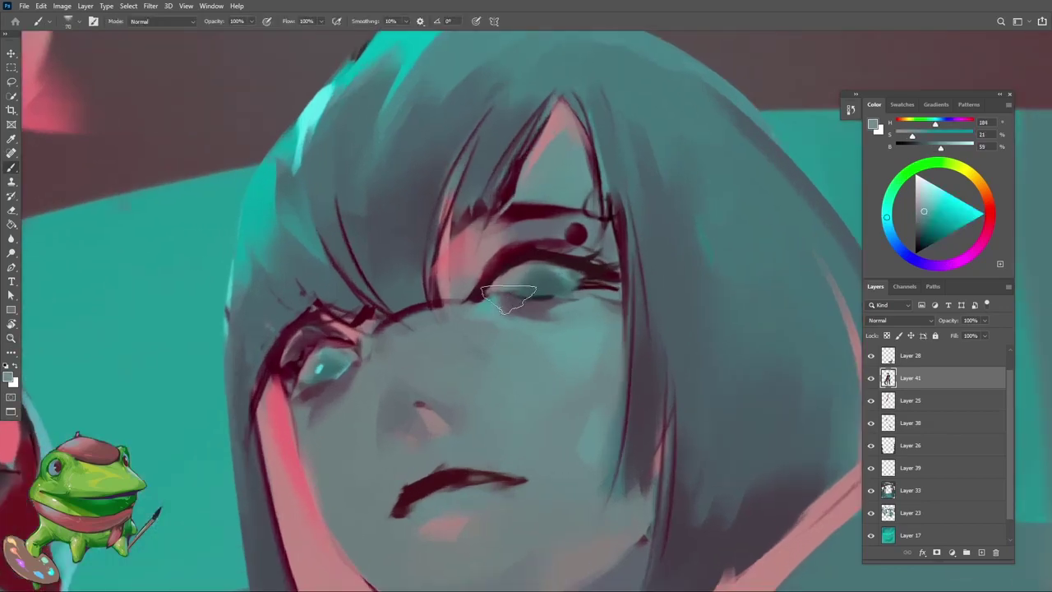
pyautogui.keyDown('alt'); pyautogui.click(526, 293); pyautogui.keyUp('alt')
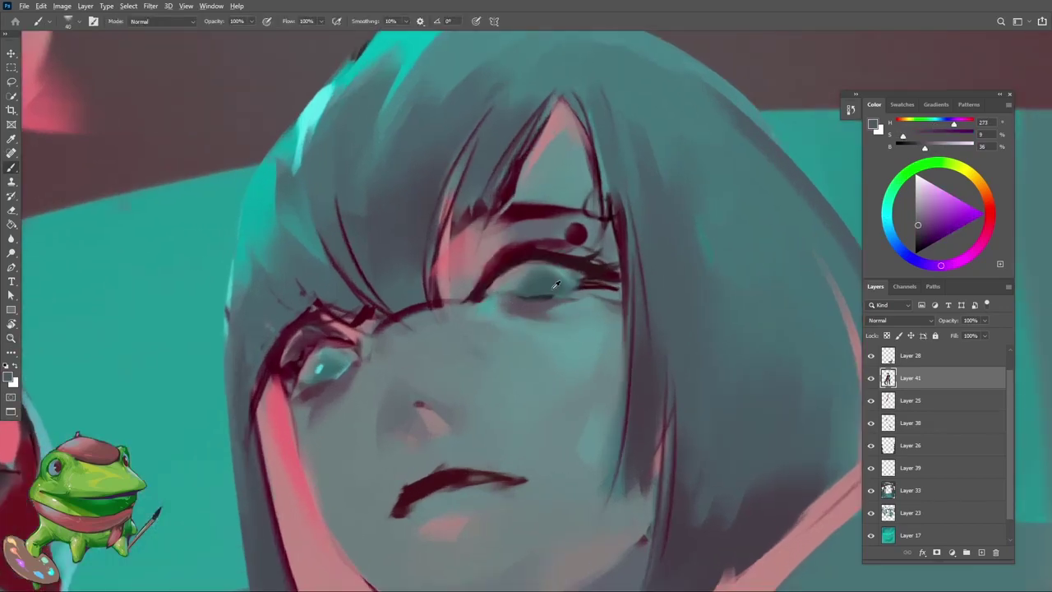
pyautogui.keyDown('alt'); pyautogui.click(535, 289); pyautogui.keyUp('alt')
pyautogui.keyDown('alt'); pyautogui.click(544, 286); pyautogui.keyUp('alt')
# Examine the face and upper figure close up and from a distance
pyautogui.press('z')
pyautogui.scroll(-5, 558, 313)
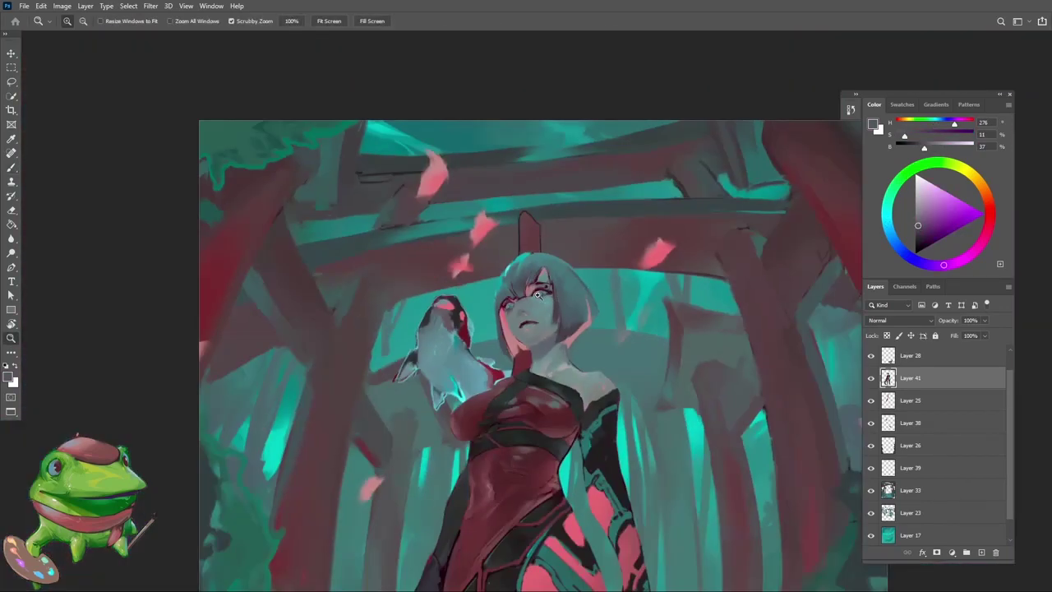
pyautogui.scroll(4, 538, 296)
pyautogui.scroll(-2, 539, 296)
pyautogui.moveTo(534, 346); pyautogui.dragTo(527, 327)
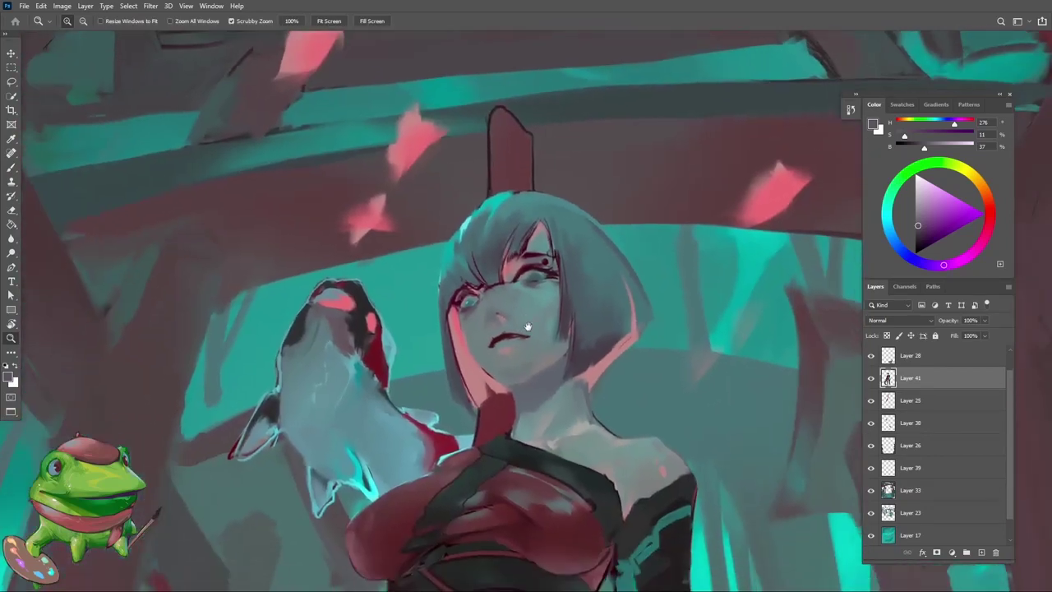
pyautogui.scroll(1, 544, 258)
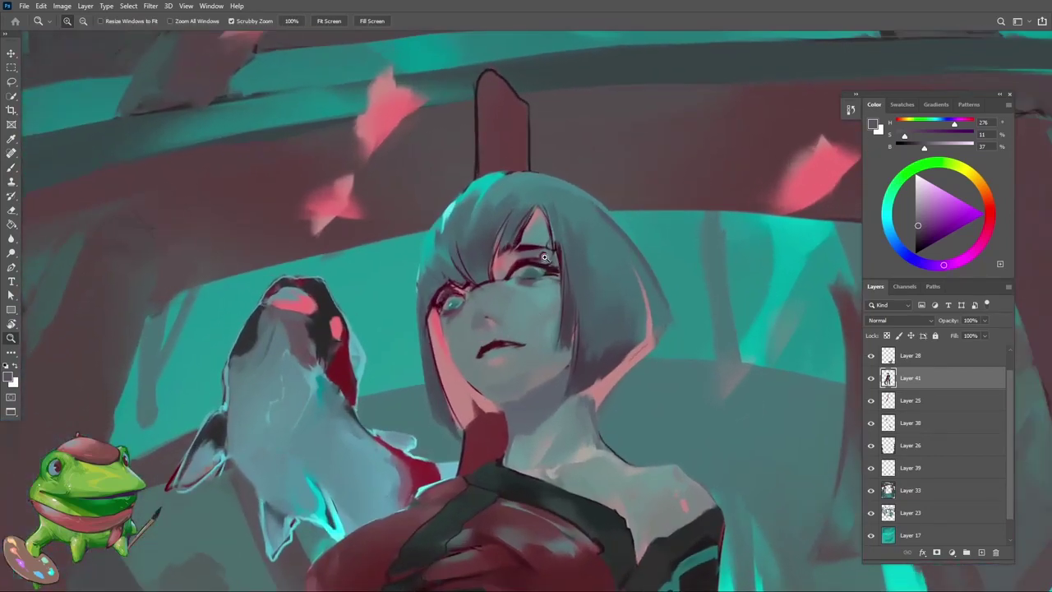
pyautogui.scroll(-6, 533, 313)
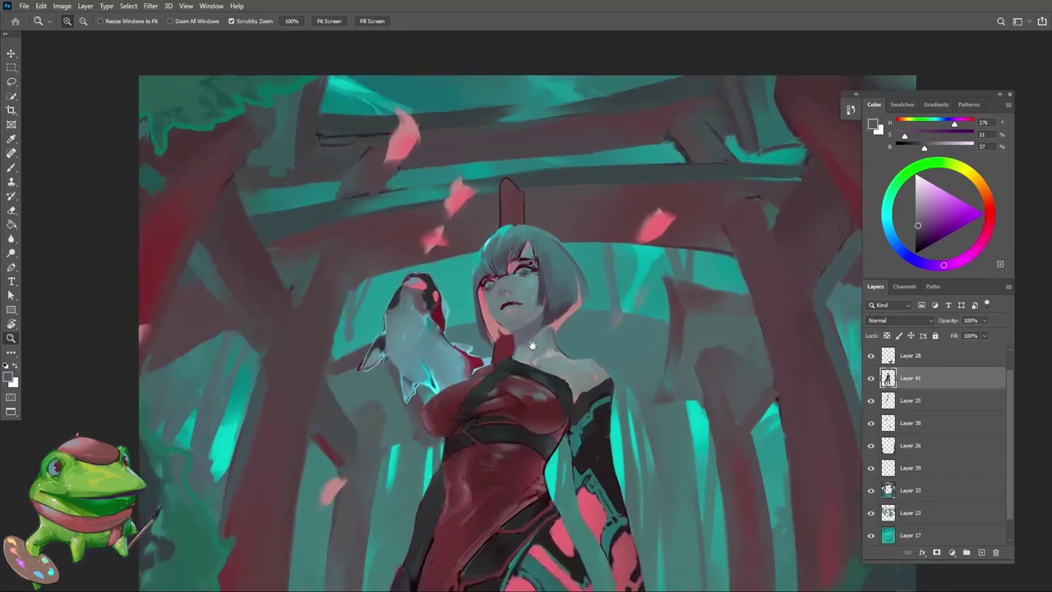
# Strengthen the near eye's upper lash line with sampled dark reds H 343, S 41, B 17 and H 353, S 39, B 17
pyautogui.scroll(2, 520, 355)
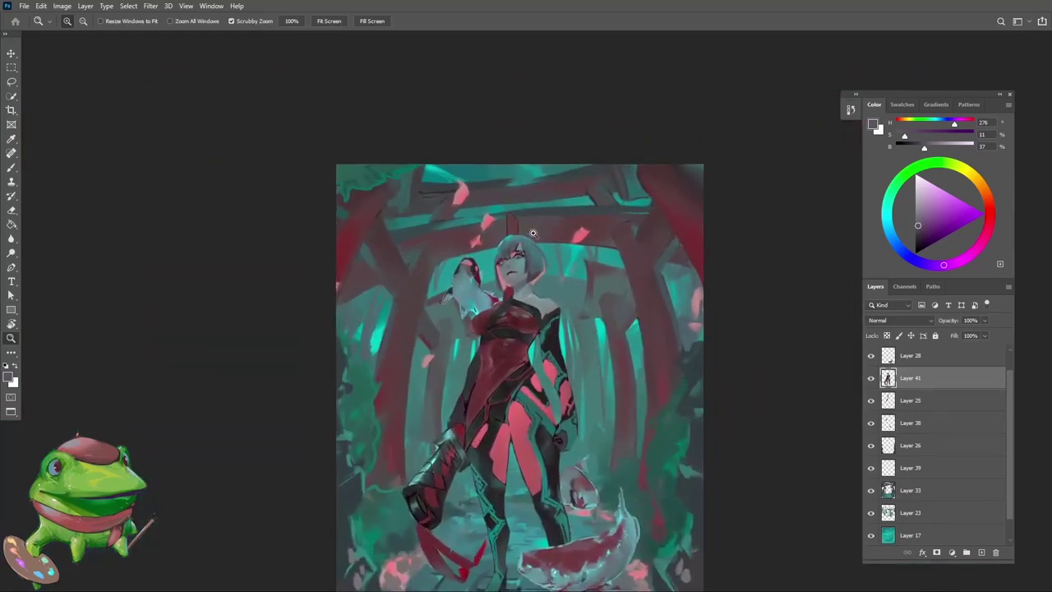
pyautogui.scroll(1, 533, 233)
pyautogui.scroll(-3, 512, 337)
pyautogui.scroll(3, 524, 271)
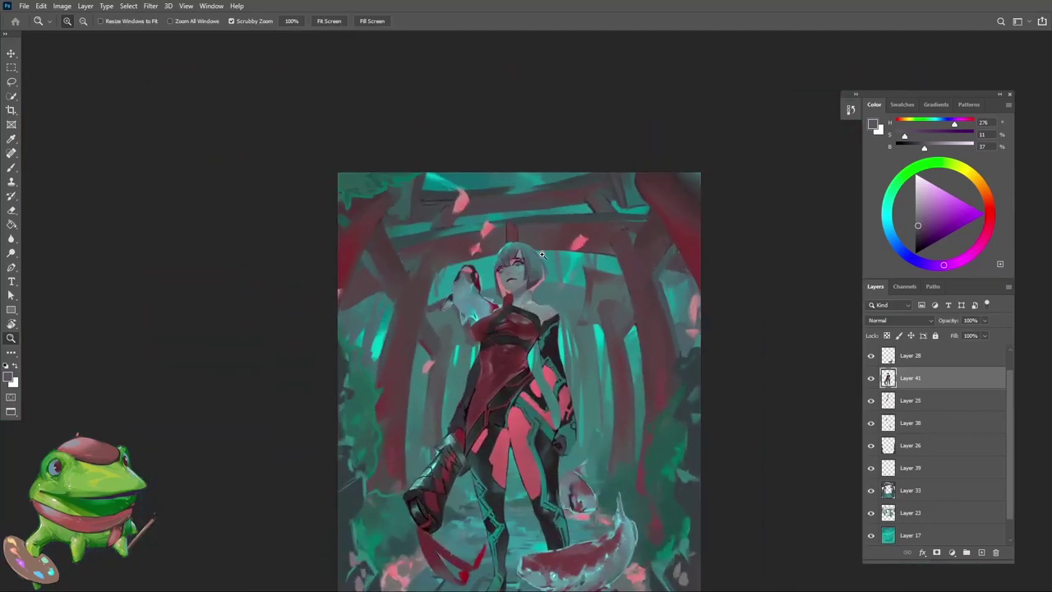
pyautogui.scroll(-1, 517, 232)
pyautogui.scroll(4, 517, 233)
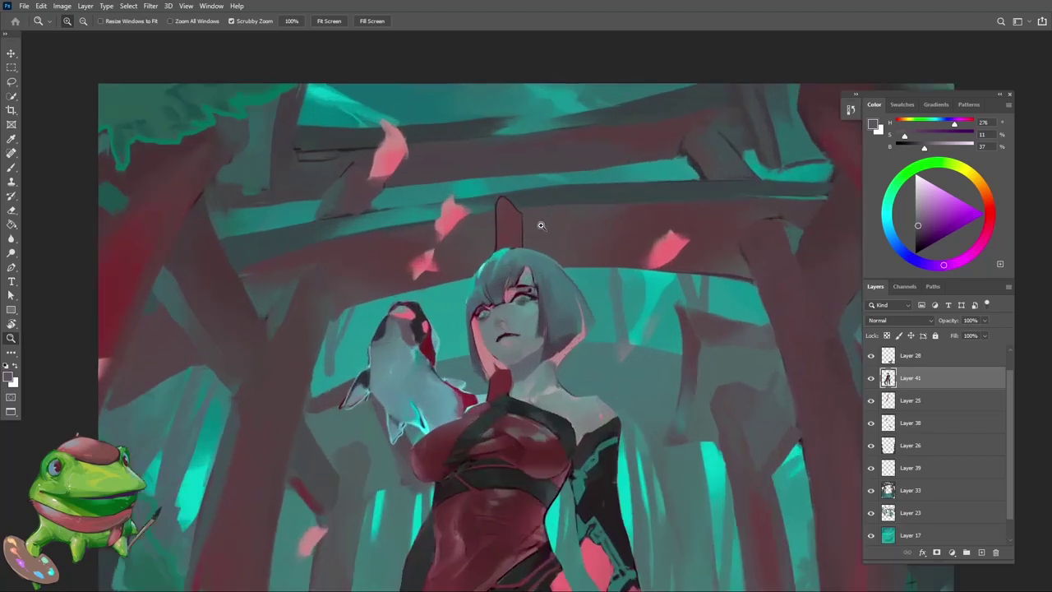
pyautogui.scroll(-1, 519, 283)
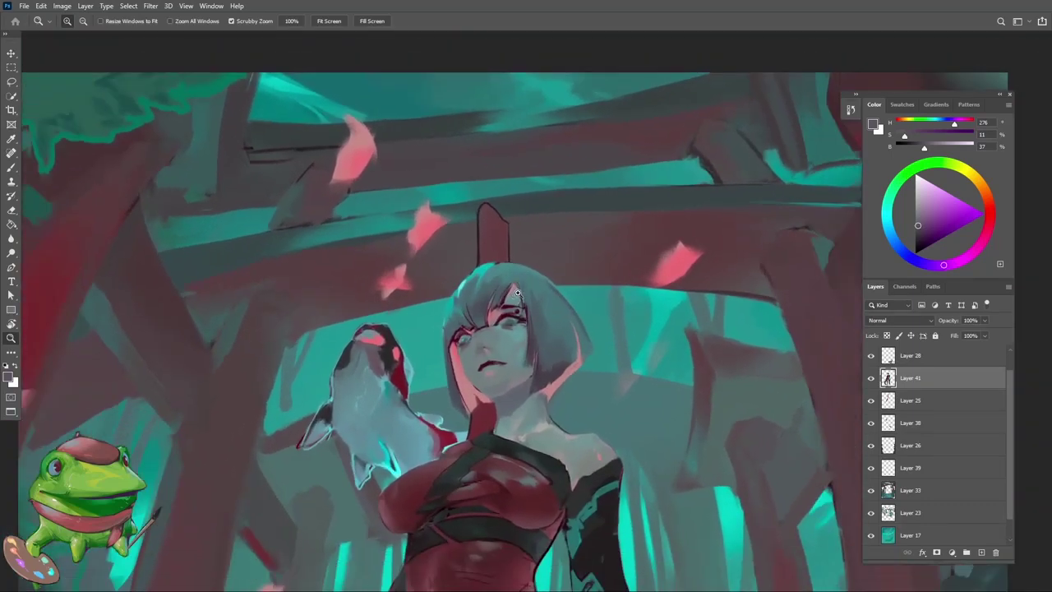
pyautogui.scroll(5, 521, 287)
pyautogui.press('b')
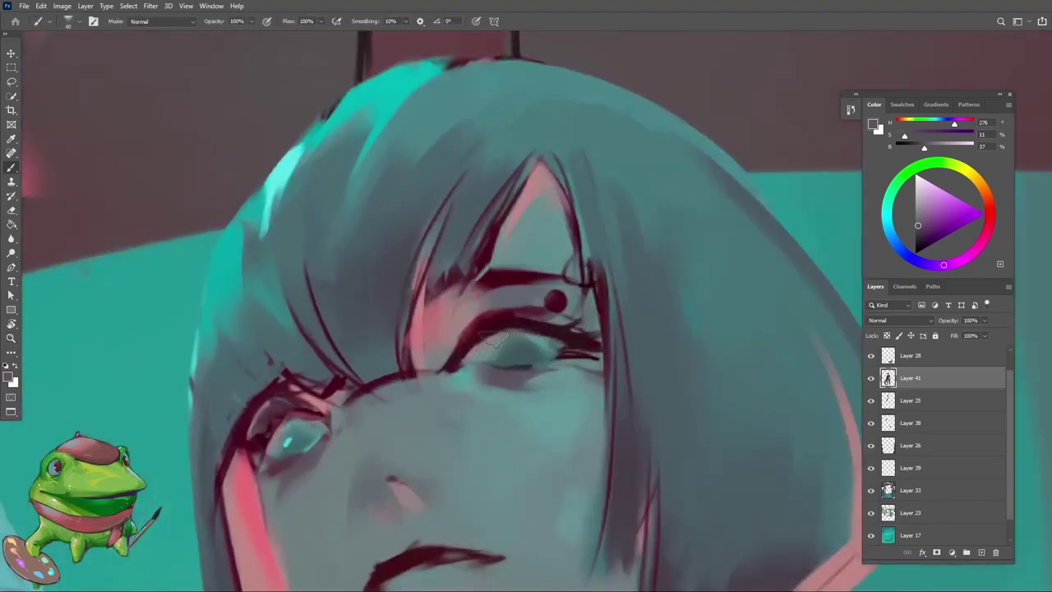
pyautogui.keyDown('alt'); pyautogui.click(571, 338); pyautogui.keyUp('alt')
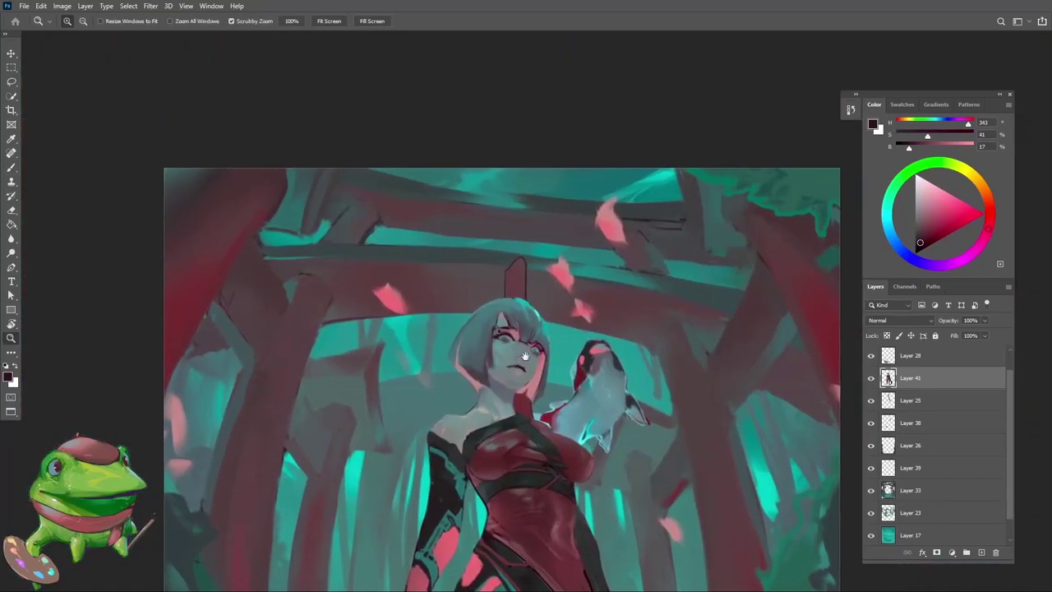
pyautogui.scroll(5, 525, 355)
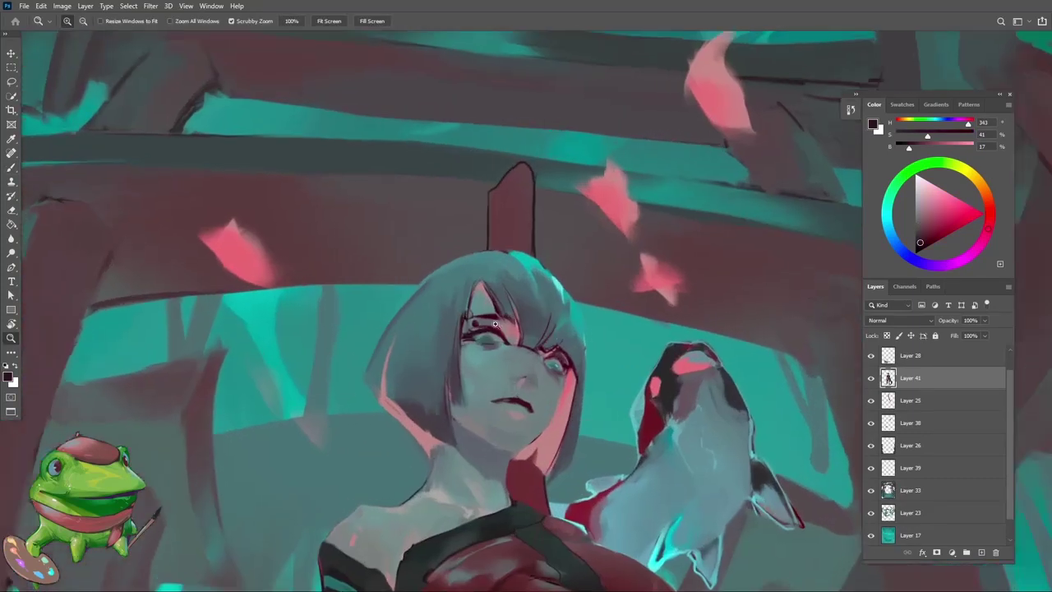
pyautogui.press('b')
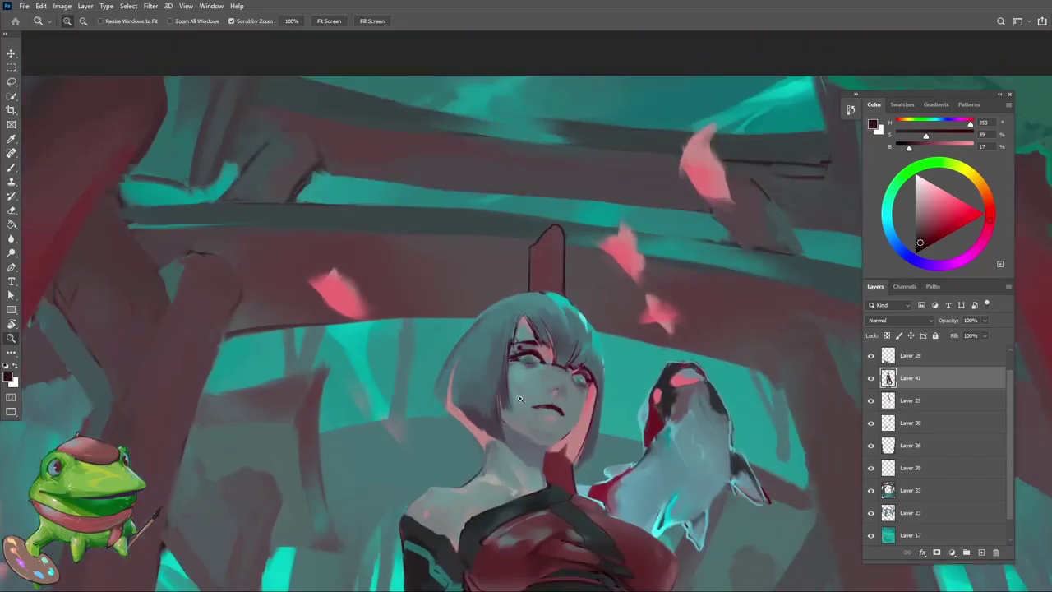
# Refine the near eye's inner corner and iris with sampled H 185, S 16, B 56 and H 193, S 24, B 38
pyautogui.scroll(6, 526, 349)
pyautogui.press('b')
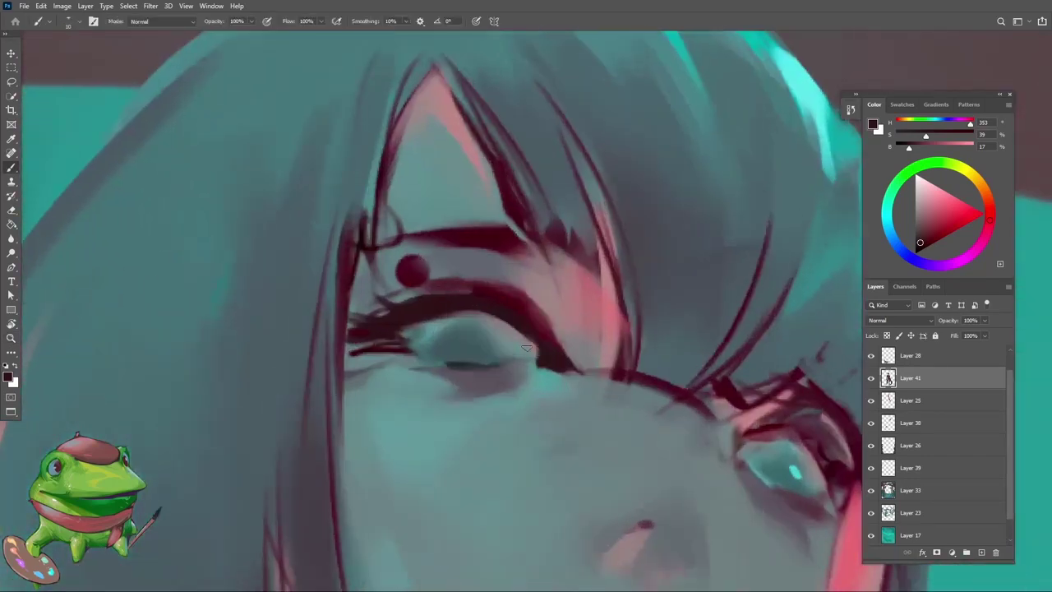
pyautogui.keyDown('alt'); pyautogui.click(526, 350); pyautogui.keyUp('alt')
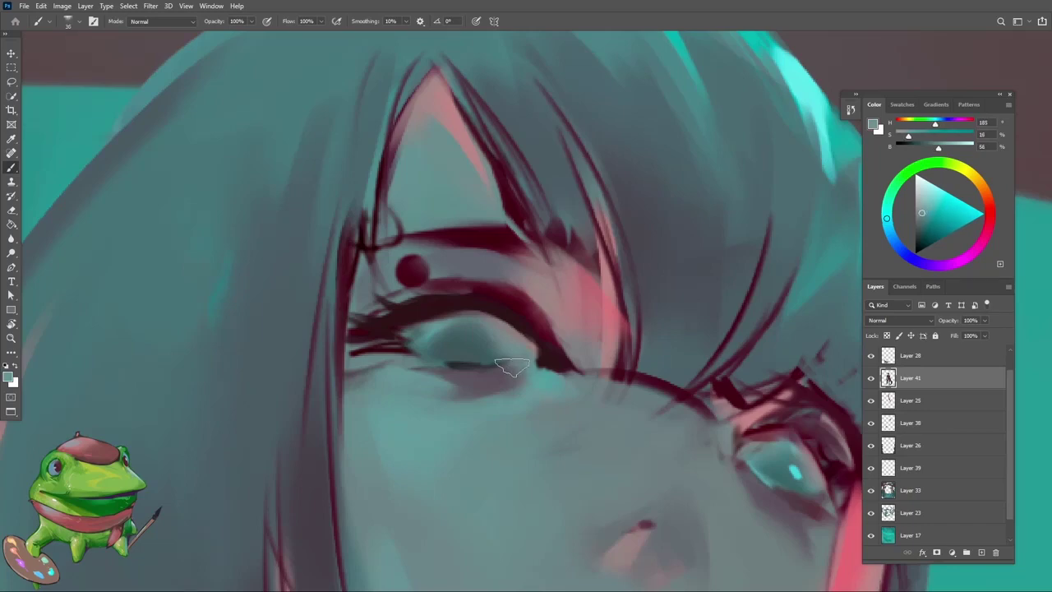
pyautogui.keyDown('alt'); pyautogui.click(483, 346); pyautogui.keyUp('alt')
pyautogui.press('z')
pyautogui.hotkey('ctrl', '0')
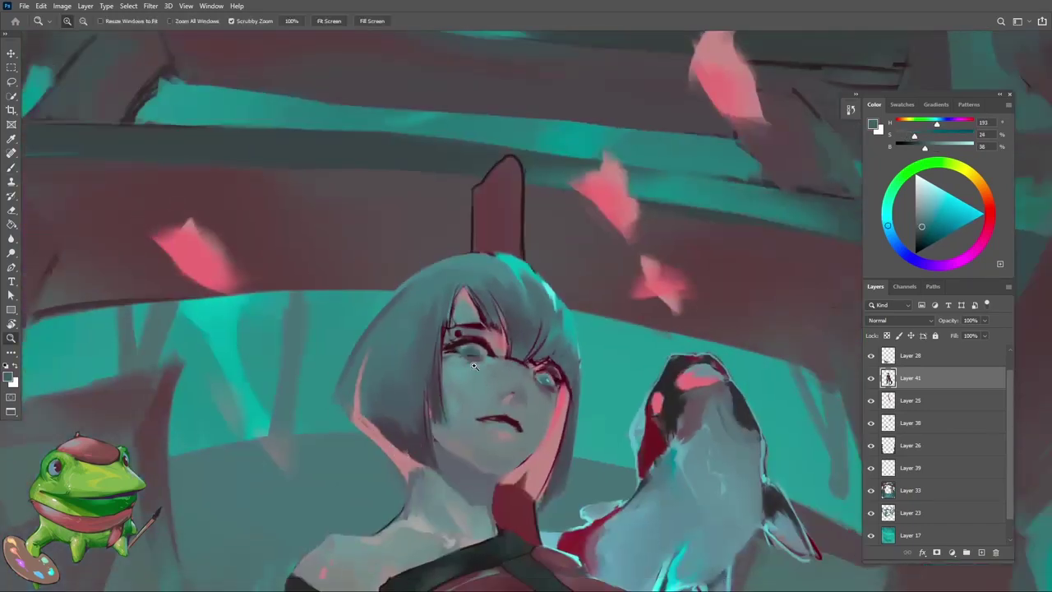
pyautogui.scroll(-8, 474, 365)
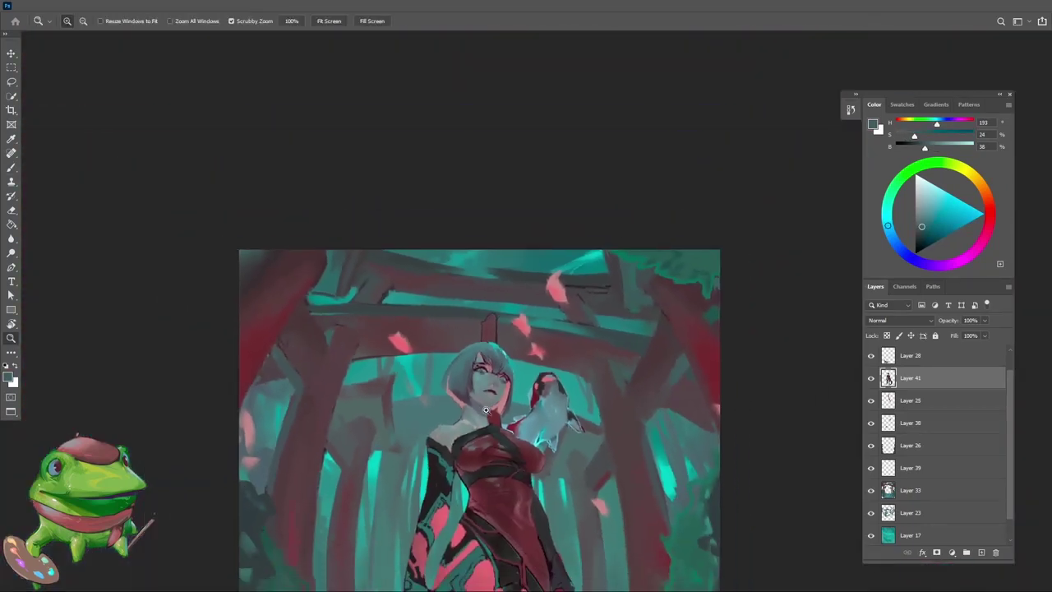
# Refine the far eye's lower lid and upper lash line with sampled H 230, S 5, B 44 and dark red H 351, S 42, B 18
pyautogui.moveTo(485, 409); pyautogui.dragTo(536, 375)
pyautogui.click(504, 381)
pyautogui.press('b')
pyautogui.keyDown('alt'); pyautogui.click(500, 374); pyautogui.keyUp('alt')
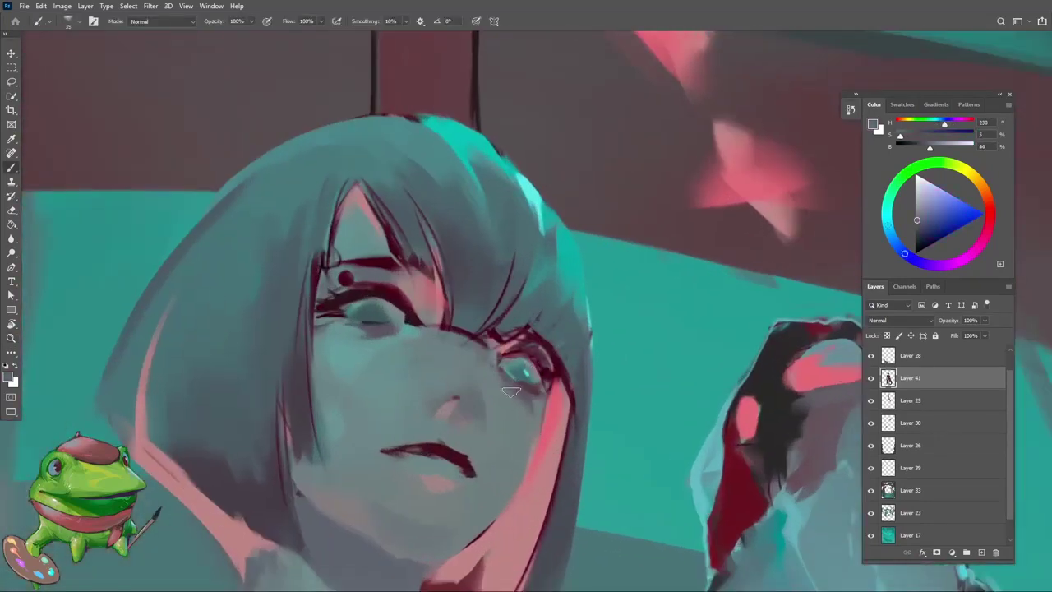
pyautogui.keyDown('alt'); pyautogui.click(499, 373); pyautogui.keyUp('alt')
pyautogui.keyDown('alt'); pyautogui.click(406, 294); pyautogui.keyUp('alt')
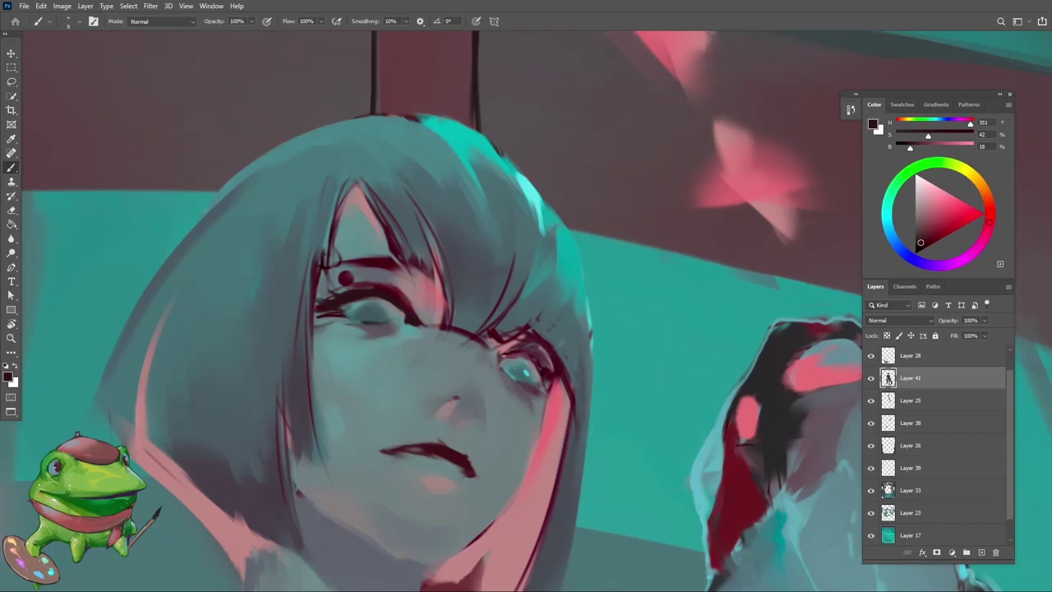
pyautogui.press('z')
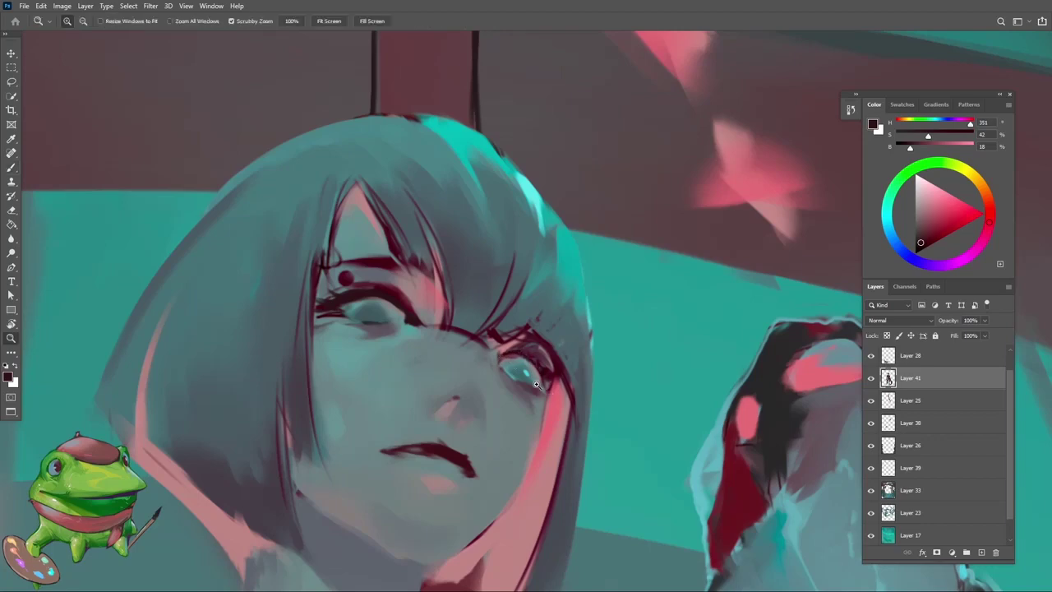
# Smooth the skin beneath the near eye's inner corner with sampled H 185, S 17, B 55 and H 182, S 22, B 59
pyautogui.keyDown('alt'); pyautogui.click(538, 404); pyautogui.keyUp('alt')
pyautogui.keyDown('alt'); pyautogui.click(538, 402); pyautogui.keyUp('alt')
pyautogui.moveTo(534, 398)
pyautogui.mouseDown()
pyautogui.moveTo(641, 393)
pyautogui.moveTo(436, 337)
pyautogui.moveTo(460, 370)
pyautogui.moveTo(451, 375)
pyautogui.mouseUp()
pyautogui.press('b')
pyautogui.keyDown('alt'); pyautogui.click(473, 362); pyautogui.keyUp('alt')
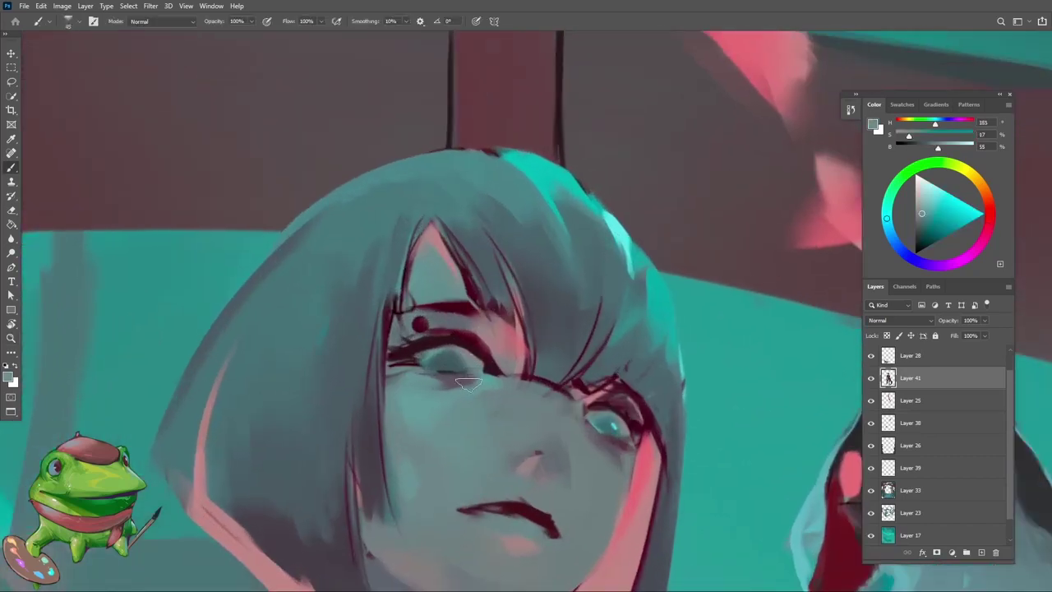
pyautogui.keyDown('alt'); pyautogui.click(457, 376); pyautogui.keyUp('alt')
pyautogui.press('z')
pyautogui.moveTo(457, 377)
pyautogui.mouseDown()
pyautogui.moveTo(394, 379)
pyautogui.moveTo(462, 397)
pyautogui.moveTo(420, 461)
pyautogui.mouseUp()
pyautogui.keyDown('alt'); pyautogui.click(462, 395); pyautogui.keyUp('alt')
pyautogui.press('z')
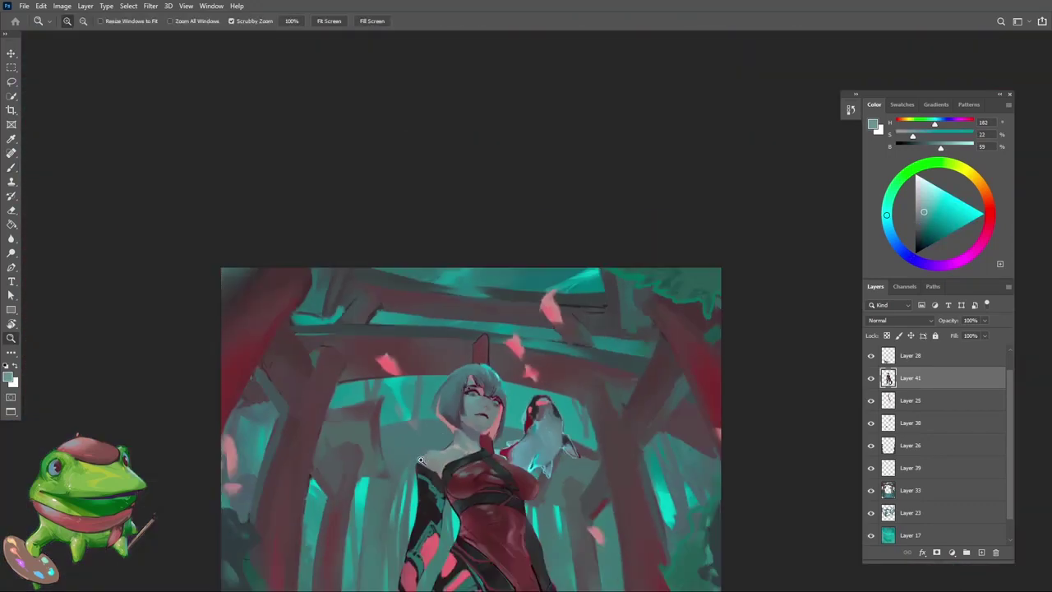
# Shade the near eye's iris with sampled H 193, S 24, B 38 and H 188, S 25, B 46, and sample pink from the inner brow
pyautogui.moveTo(485, 434); pyautogui.dragTo(542, 407)
pyautogui.keyDown('alt'); pyautogui.click(481, 378); pyautogui.keyUp('alt')
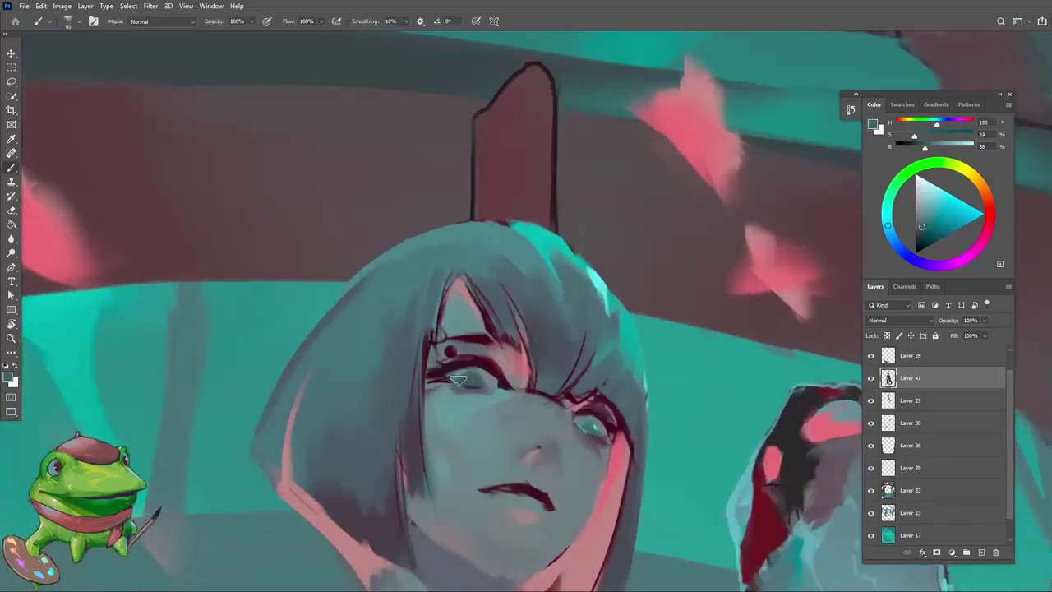
pyautogui.keyDown('alt'); pyautogui.click(479, 378); pyautogui.keyUp('alt')
pyautogui.keyDown('alt'); pyautogui.click(487, 380); pyautogui.keyUp('alt')
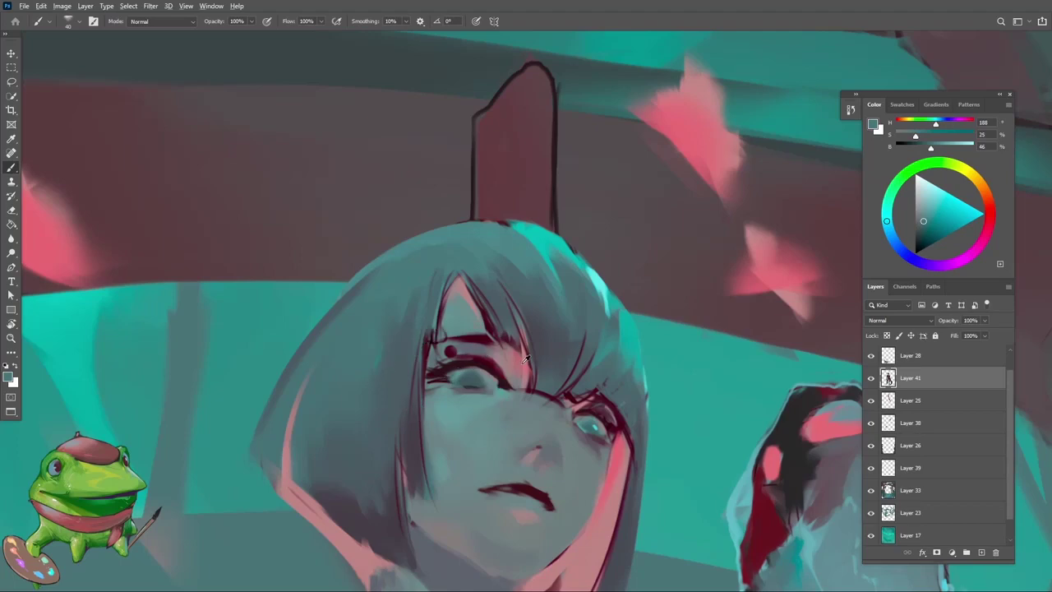
pyautogui.press('z')
pyautogui.moveTo(489, 381); pyautogui.dragTo(461, 386)
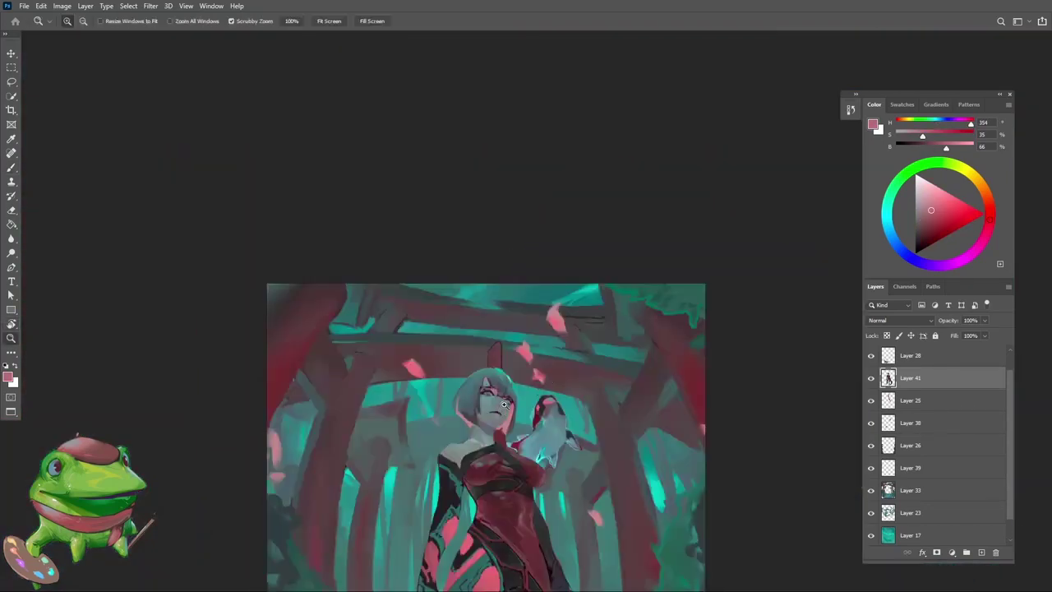
pyautogui.moveTo(493, 418)
pyautogui.mouseDown()
pyautogui.moveTo(511, 419)
pyautogui.moveTo(511, 320)
pyautogui.mouseUp()
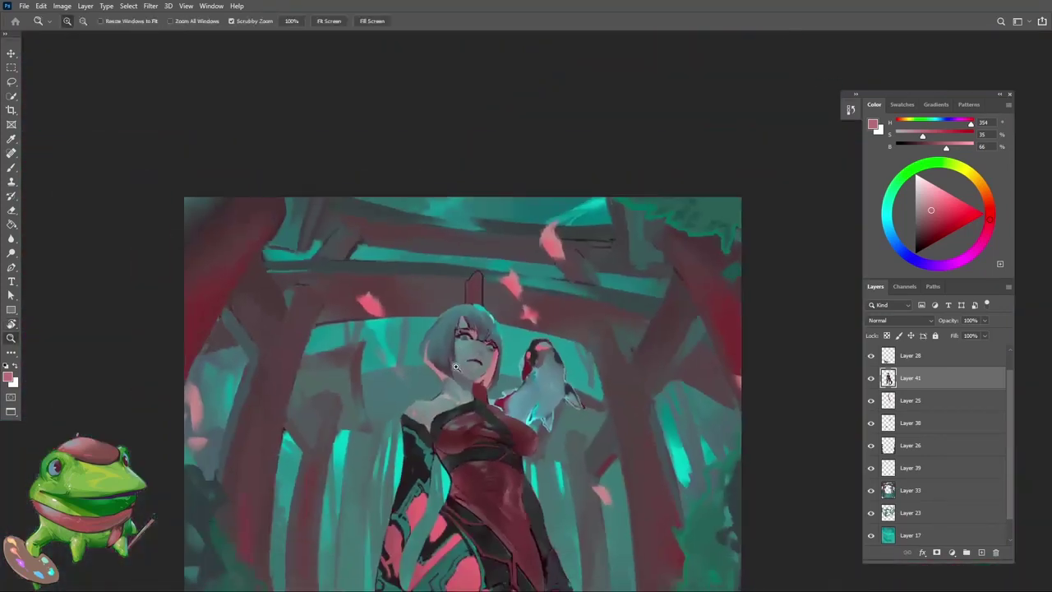
# Blend the inner edge of the near eye's iris into the eye white with sampled grey-teal H 186, S 15, B 55
pyautogui.moveTo(485, 346); pyautogui.dragTo(487, 318)
pyautogui.press('b')
pyautogui.keyDown('alt'); pyautogui.click(444, 352); pyautogui.keyUp('alt')
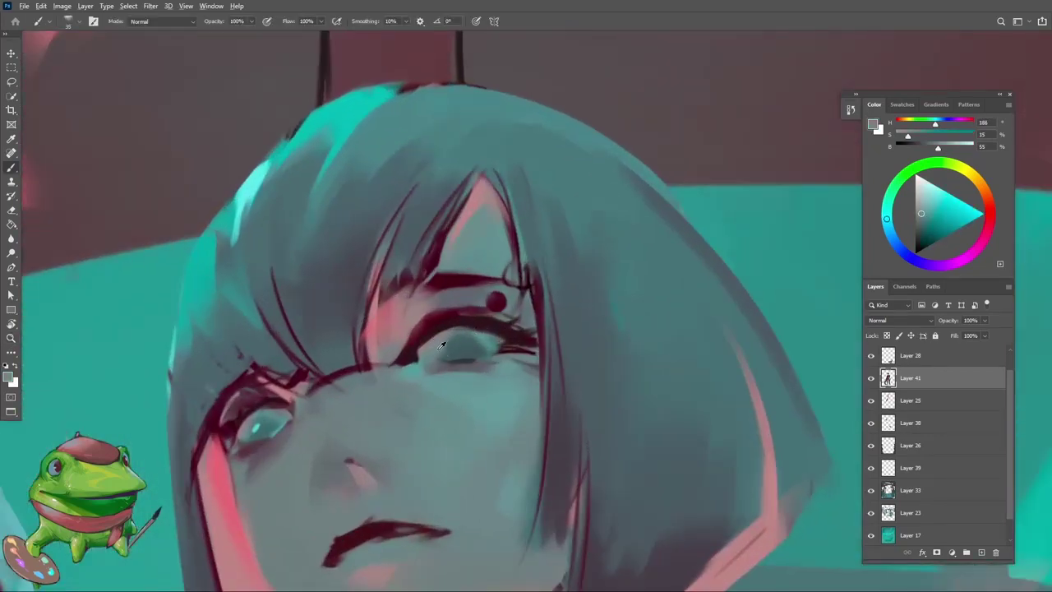
pyautogui.keyDown('alt'); pyautogui.click(457, 353); pyautogui.keyUp('alt')
pyautogui.keyDown('alt'); pyautogui.click(446, 347); pyautogui.keyUp('alt')
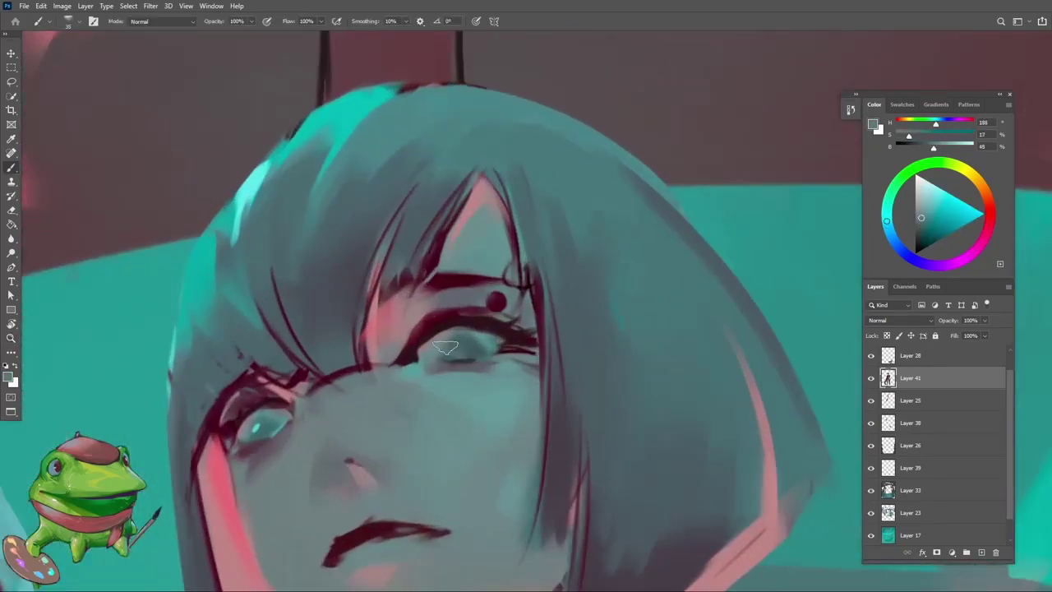
pyautogui.keyDown('alt'); pyautogui.click(465, 345); pyautogui.keyUp('alt')
pyautogui.moveTo(436, 349); pyautogui.dragTo(534, 350)
# Paint a light highlight on the outer side of the near eye's iris with sampled H 182, S 22, B 59
pyautogui.press('z')
pyautogui.press('b')
pyautogui.keyDown('alt'); pyautogui.click(461, 383); pyautogui.keyUp('alt')
pyautogui.press('z')
pyautogui.moveTo(460, 359)
pyautogui.mouseDown()
pyautogui.moveTo(482, 360)
pyautogui.moveTo(443, 371)
pyautogui.moveTo(503, 366)
pyautogui.mouseUp()
pyautogui.press('b')
pyautogui.press('z')
pyautogui.press('b')
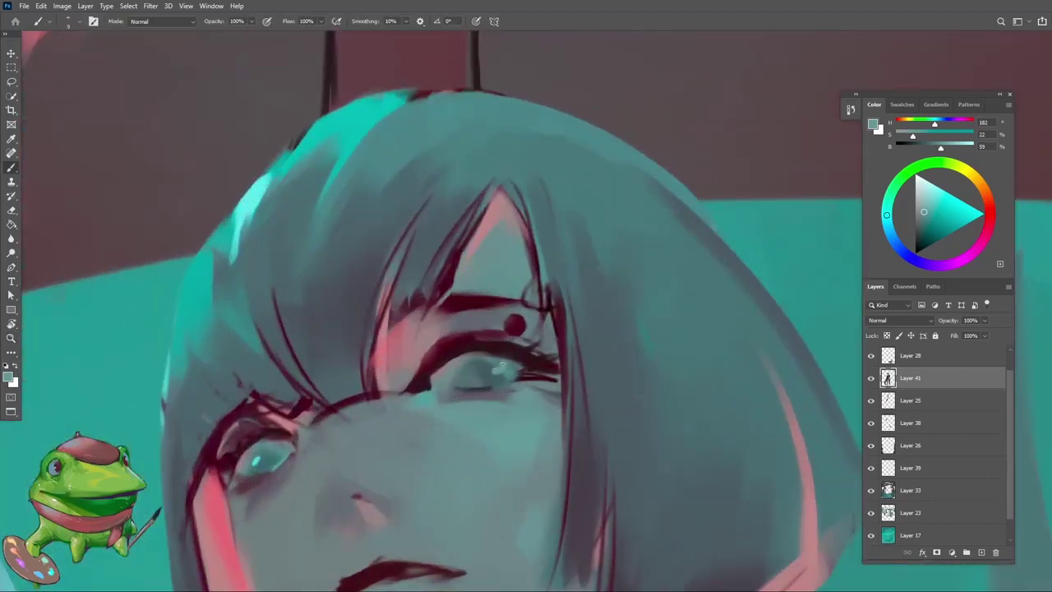
pyautogui.scroll(-8, 503, 367)
pyautogui.scroll(7, 518, 386)
# Darken the near eye's outer lashes with sampled H 347, S 41, B 17 and H 344, S 32, B 18
pyautogui.keyDown('alt'); pyautogui.click(511, 370); pyautogui.keyUp('alt')
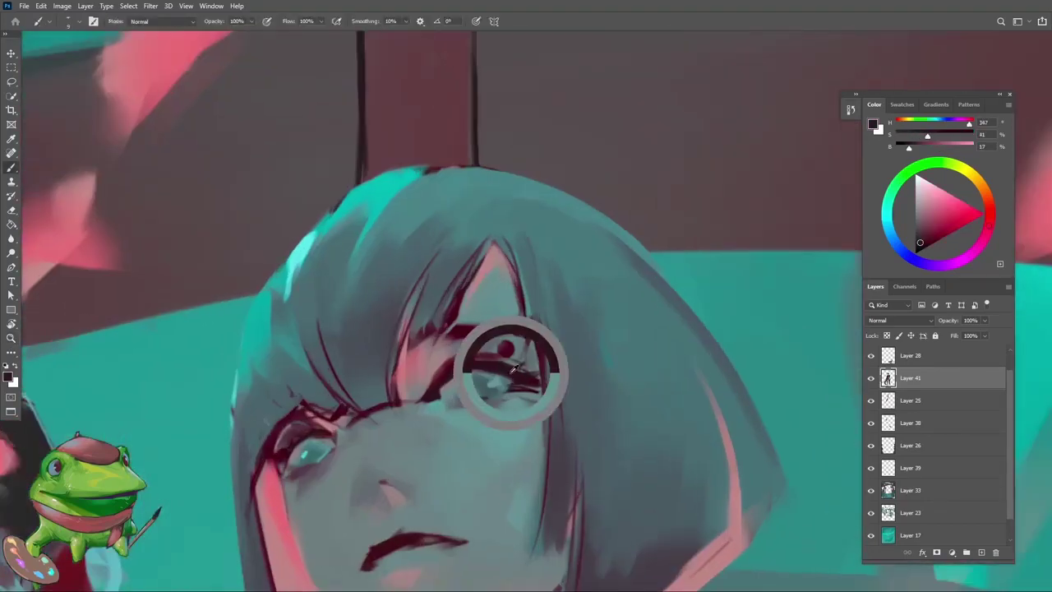
pyautogui.press('z')
pyautogui.scroll(-6, 497, 378)
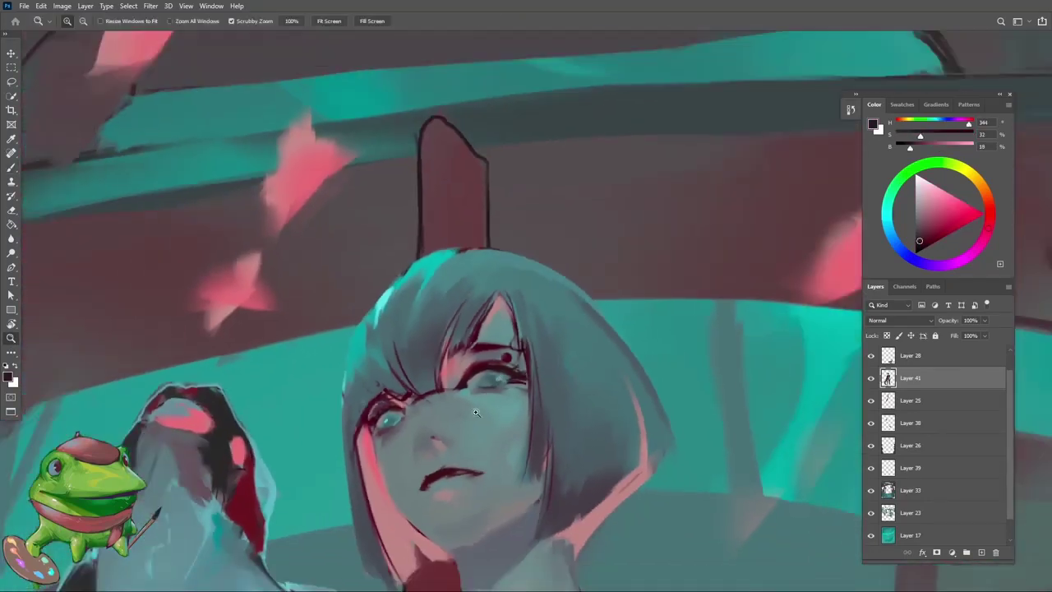
pyautogui.scroll(-4, 483, 417)
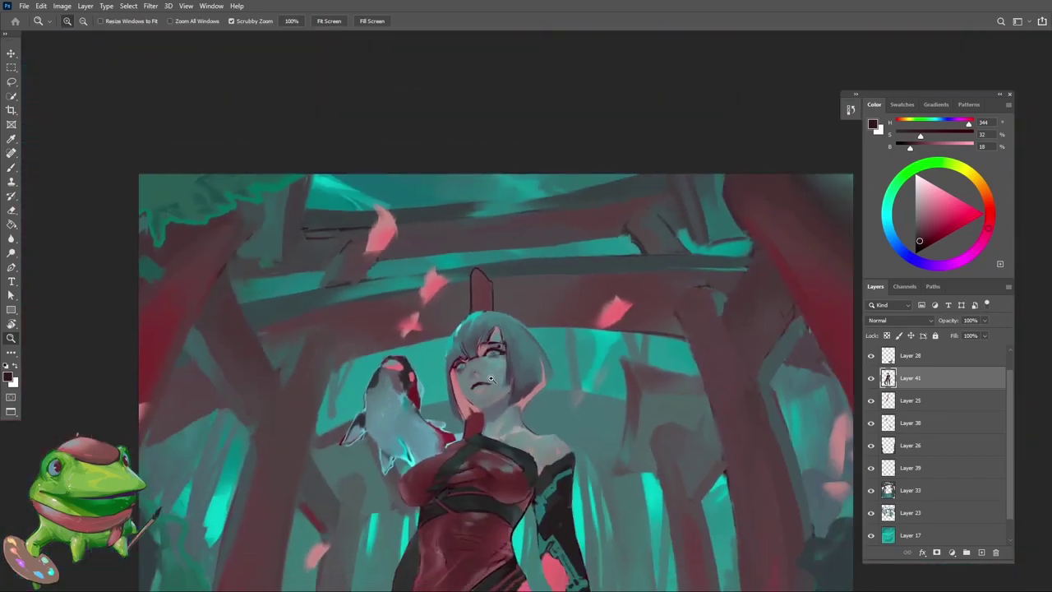
pyautogui.scroll(4, 509, 359)
pyautogui.scroll(-3, 499, 350)
pyautogui.scroll(8, 493, 345)
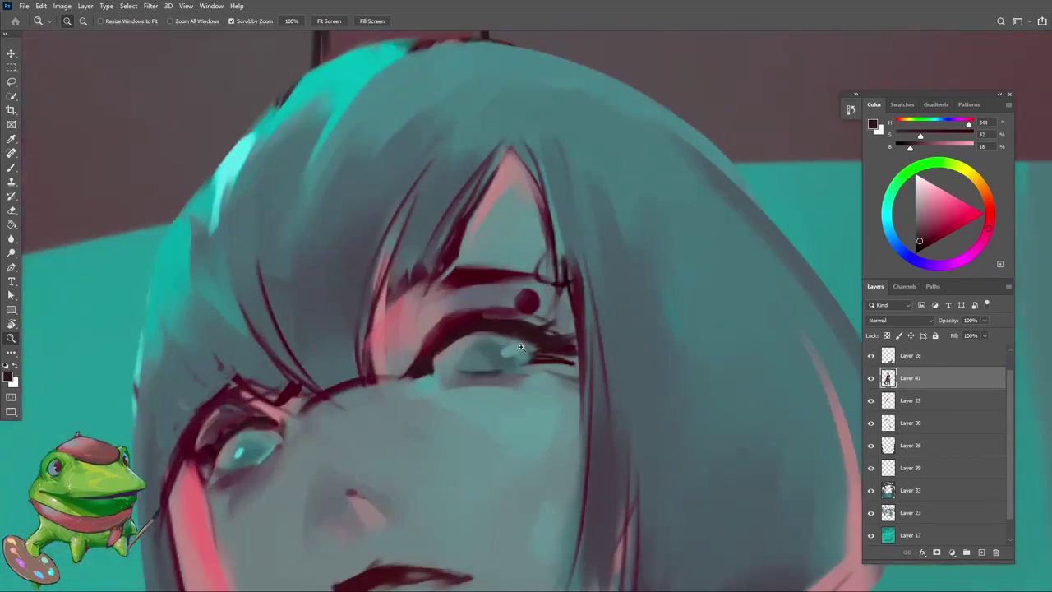
# Deepen the shadow under the near eye's upper lid with sampled dark teal H 193, S 23, B 39
pyautogui.press('b')
pyautogui.keyDown('alt'); pyautogui.click(480, 342); pyautogui.keyUp('alt')
pyautogui.press('z')
pyautogui.scroll(-6, 475, 350)
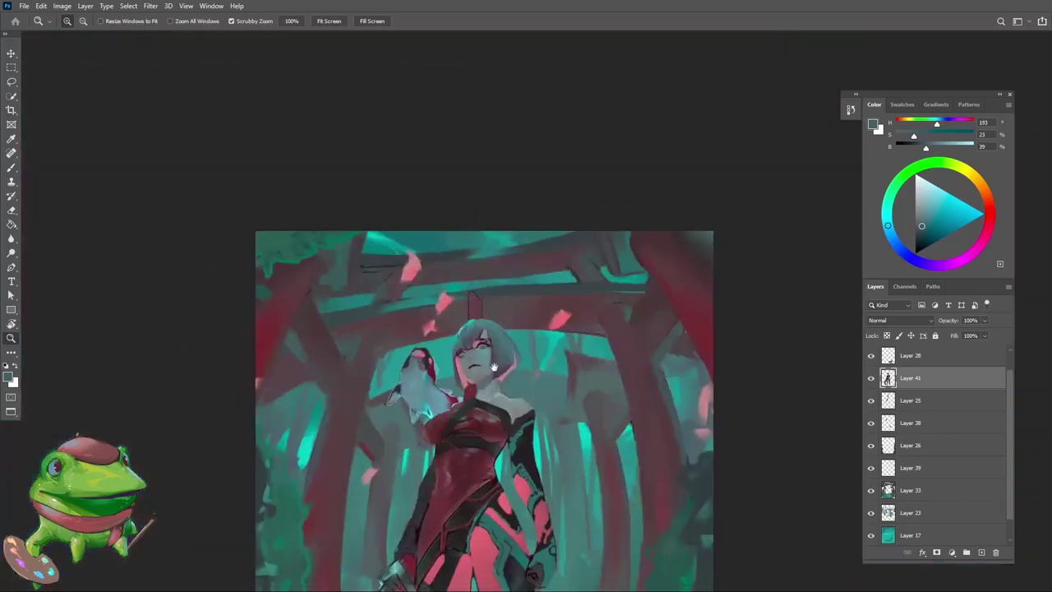
pyautogui.scroll(5, 453, 312)
pyautogui.scroll(-1, 464, 337)
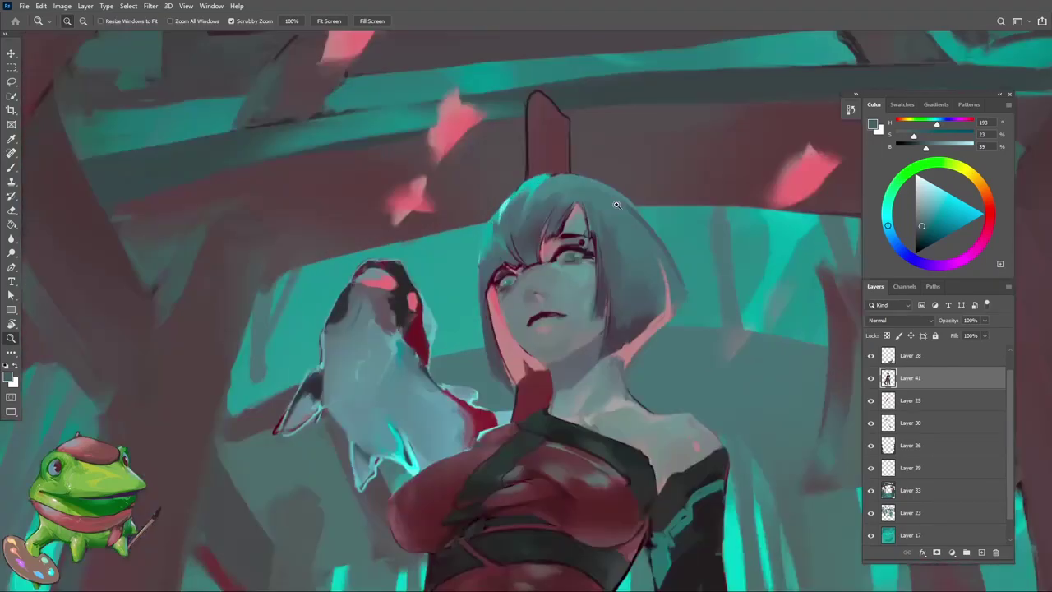
pyautogui.scroll(4, 477, 357)
pyautogui.scroll(2, 483, 368)
# Blend the skin between the far eye and the nose with sampled greys H 189, S 10, B 51 and H 207, S 9, B 45
pyautogui.press('b')
pyautogui.keyDown('alt'); pyautogui.click(433, 388); pyautogui.keyUp('alt')
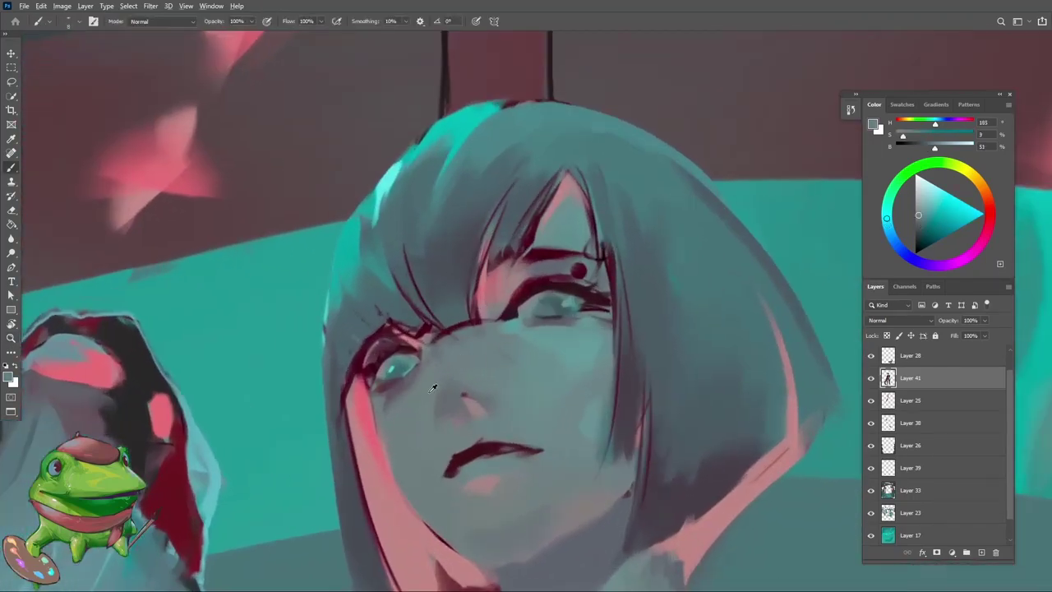
pyautogui.keyDown('alt'); pyautogui.click(433, 351); pyautogui.keyUp('alt')
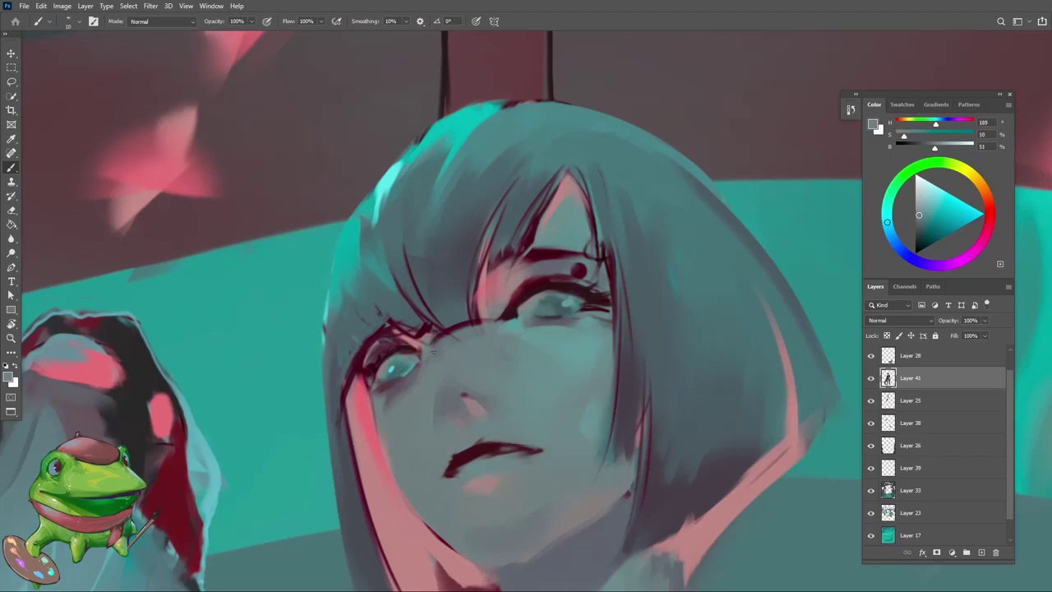
pyautogui.keyDown('alt'); pyautogui.click(446, 393); pyautogui.keyUp('alt')
pyautogui.press('z')
pyautogui.scroll(-6, 458, 351)
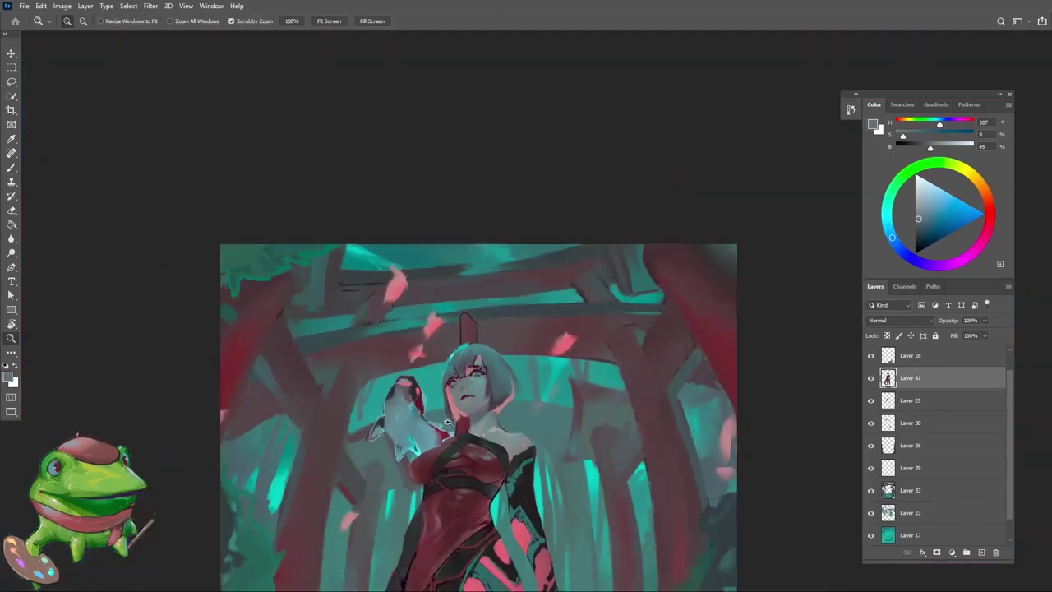
# Blend the shadowed strands of the woman's fringe with sampled H 240, S 10, B 32 and H 229, S 13, B 34
pyautogui.scroll(4, 479, 403)
pyautogui.scroll(3, 479, 403)
pyautogui.press('b')
pyautogui.keyDown('alt'); pyautogui.click(428, 331); pyautogui.keyUp('alt')
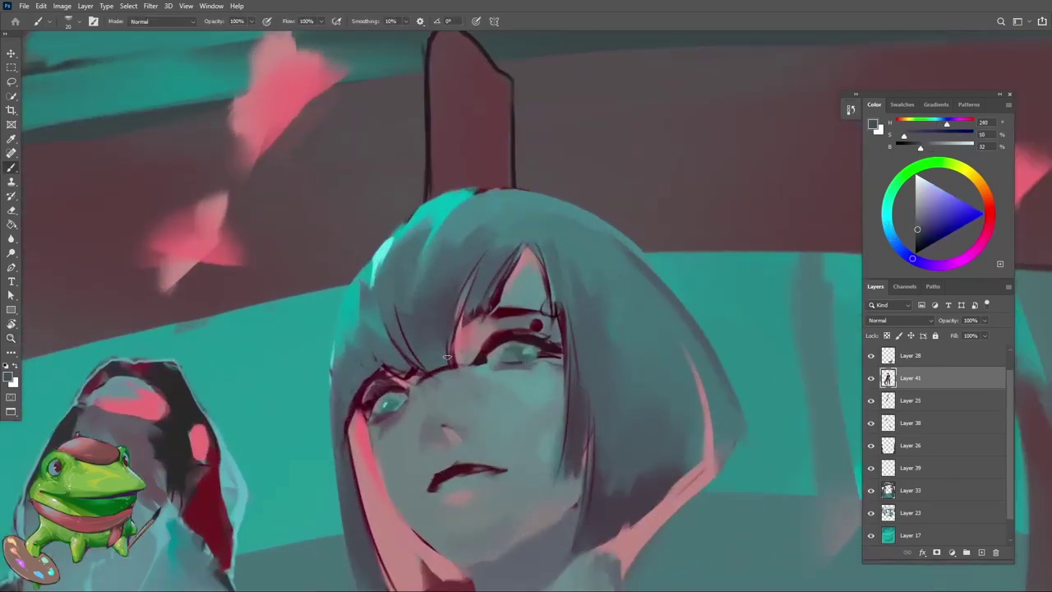
pyautogui.keyDown('alt'); pyautogui.click(431, 315); pyautogui.keyUp('alt')
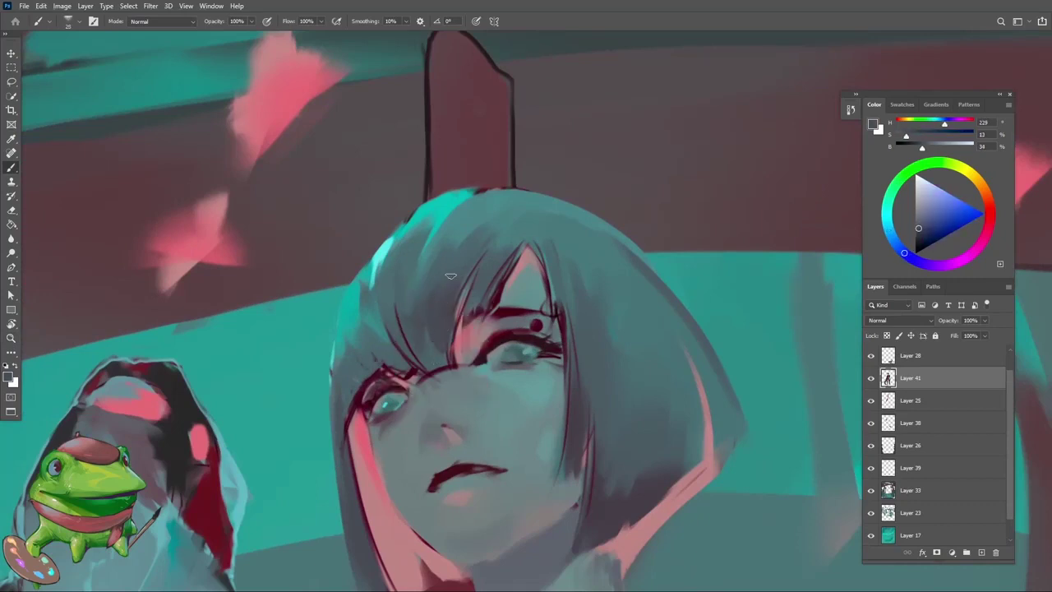
pyautogui.keyDown('alt'); pyautogui.click(447, 293); pyautogui.keyUp('alt')
pyautogui.moveTo(333, 347)
pyautogui.mouseDown()
pyautogui.moveTo(396, 360)
pyautogui.moveTo(315, 502)
pyautogui.mouseUp()
pyautogui.keyDown('alt'); pyautogui.click(395, 388); pyautogui.keyUp('alt')
pyautogui.press('e')
# Smooth the crown of the woman's hair with sampled muted teals, including H 189, S 28, B 47
pyautogui.press('z')
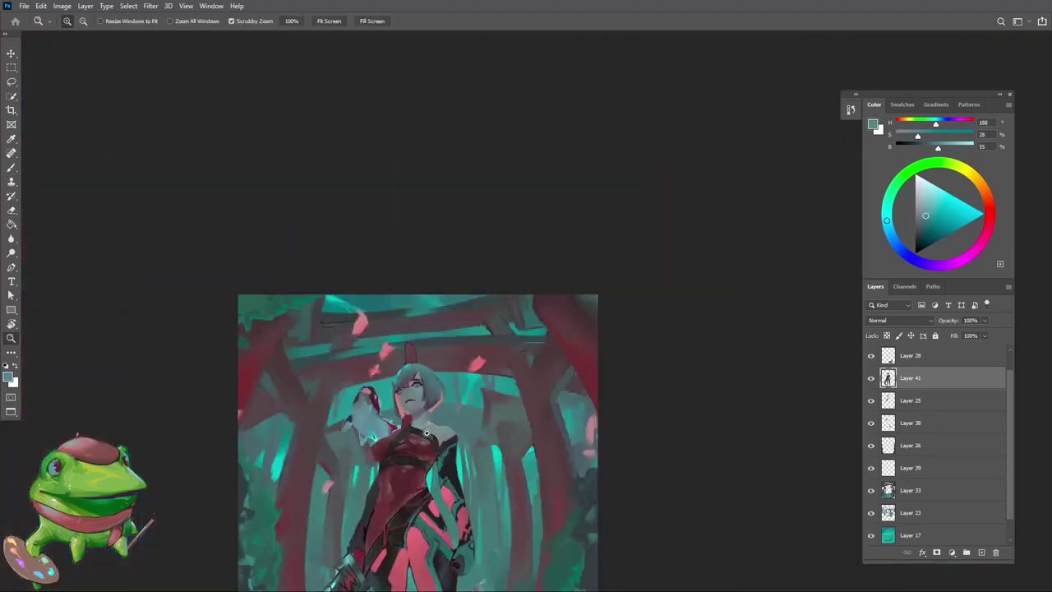
pyautogui.moveTo(426, 433)
pyautogui.mouseDown()
pyautogui.moveTo(376, 437)
pyautogui.moveTo(403, 443)
pyautogui.mouseUp()
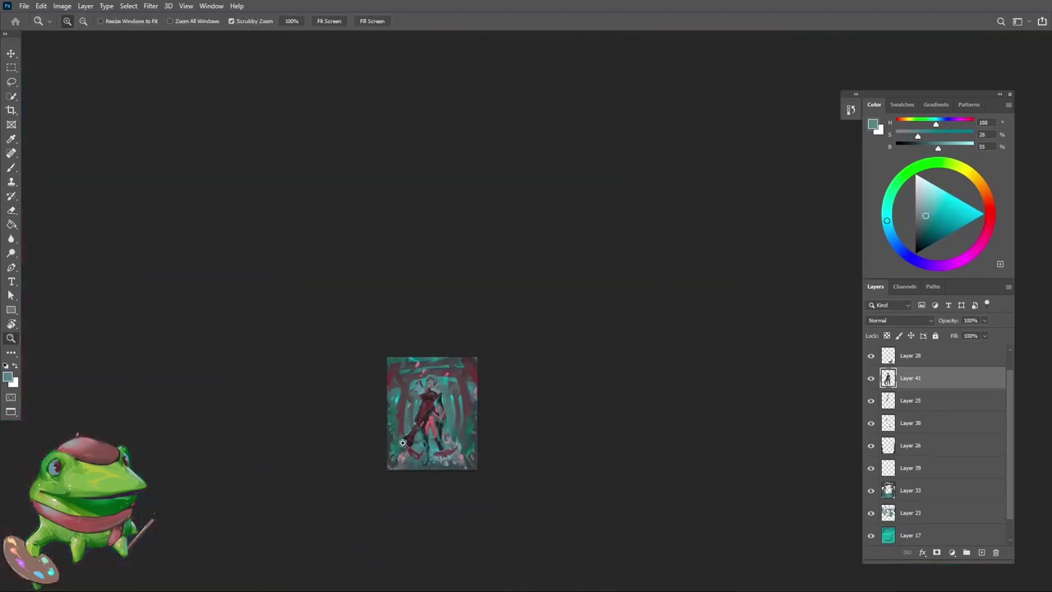
pyautogui.moveTo(427, 393); pyautogui.dragTo(472, 395)
pyautogui.press('b')
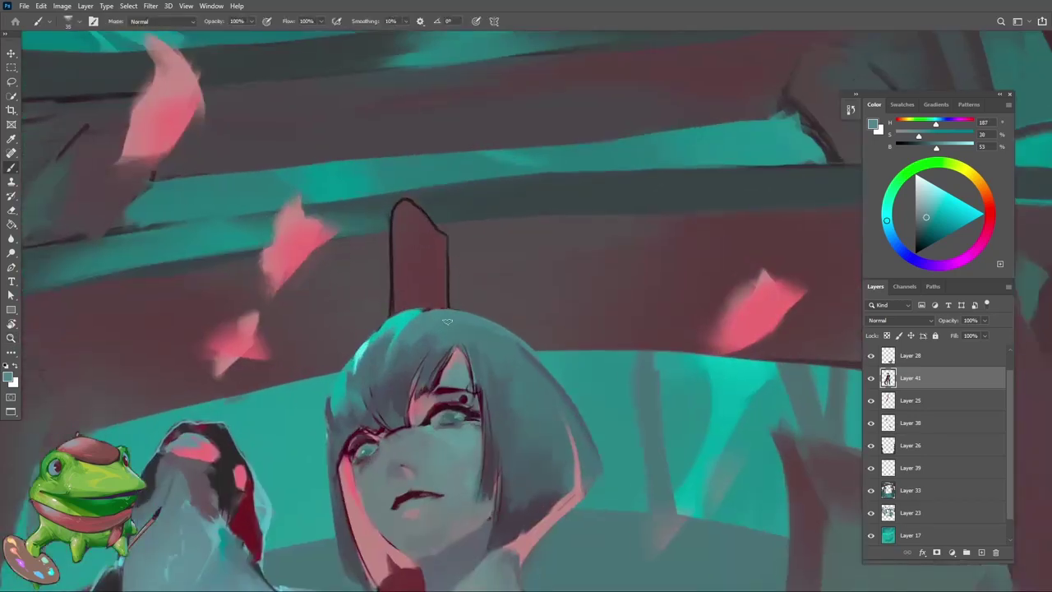
pyautogui.press('e')
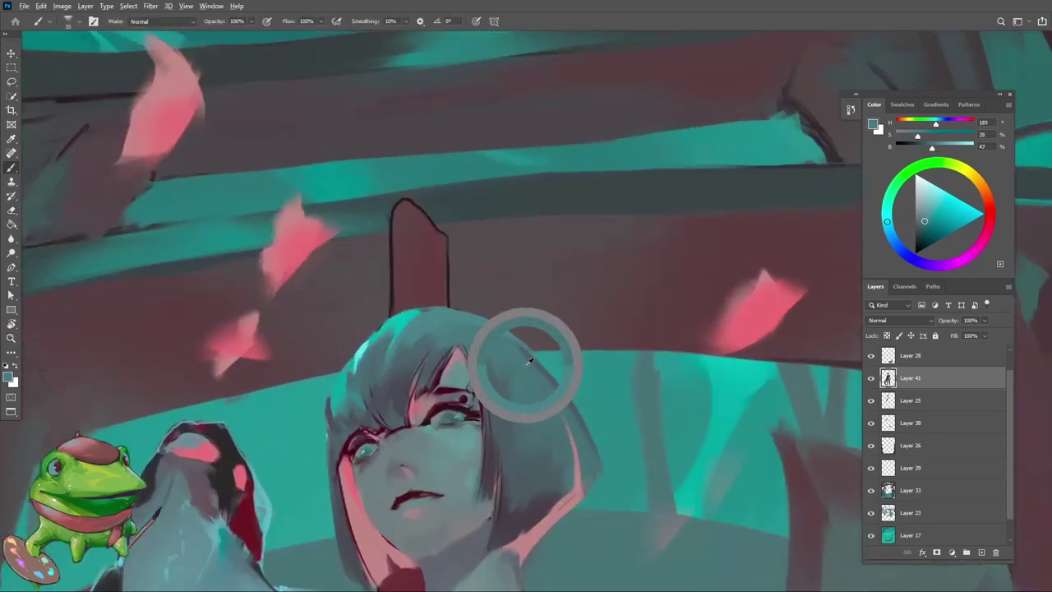
# Touch up the dark lines above the near eye using a smaller brush and sampled H 343, S 41, B 17
pyautogui.press('z')
pyautogui.moveTo(465, 400); pyautogui.dragTo(492, 419)
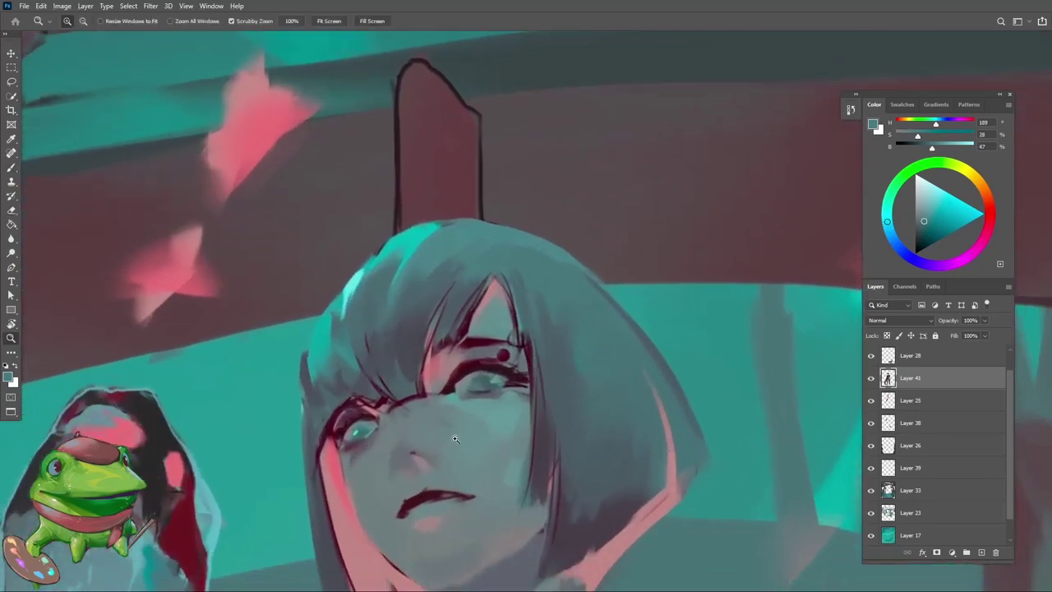
pyautogui.press('b')
pyautogui.keyDown('alt'); pyautogui.click(506, 371); pyautogui.keyUp('alt')
pyautogui.scroll(2, 506, 361)
pyautogui.press('[')
pyautogui.press('[')
pyautogui.press('[')
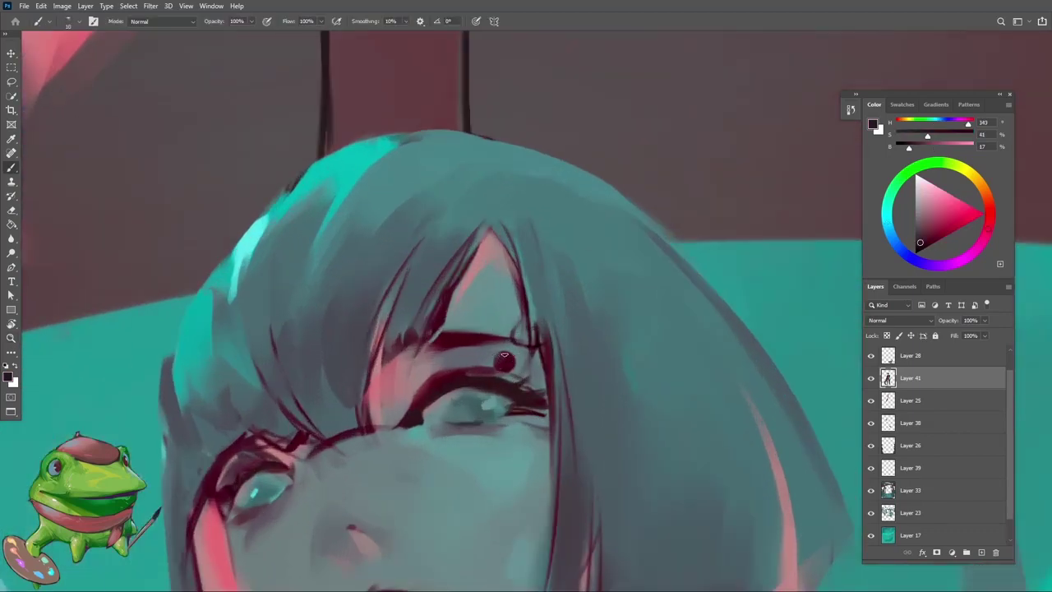
# Blend the neck's light and shadow with sampled H 180, S 16, B 60, H 214, S 14, B 45 and H 180, S 14, B 55
pyautogui.press('z')
pyautogui.scroll(-4, 505, 369)
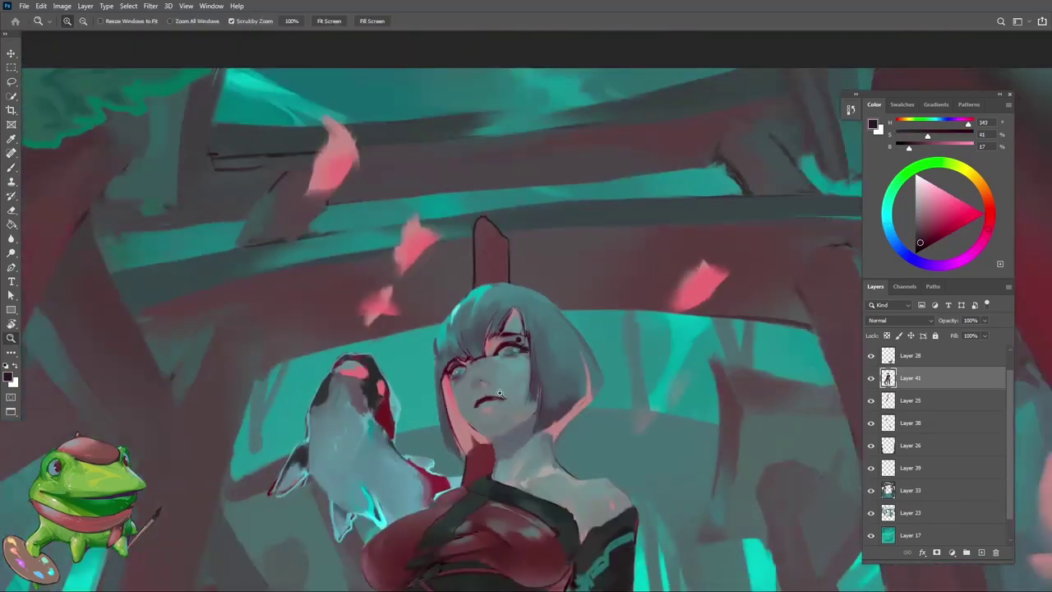
pyautogui.scroll(-4, 502, 328)
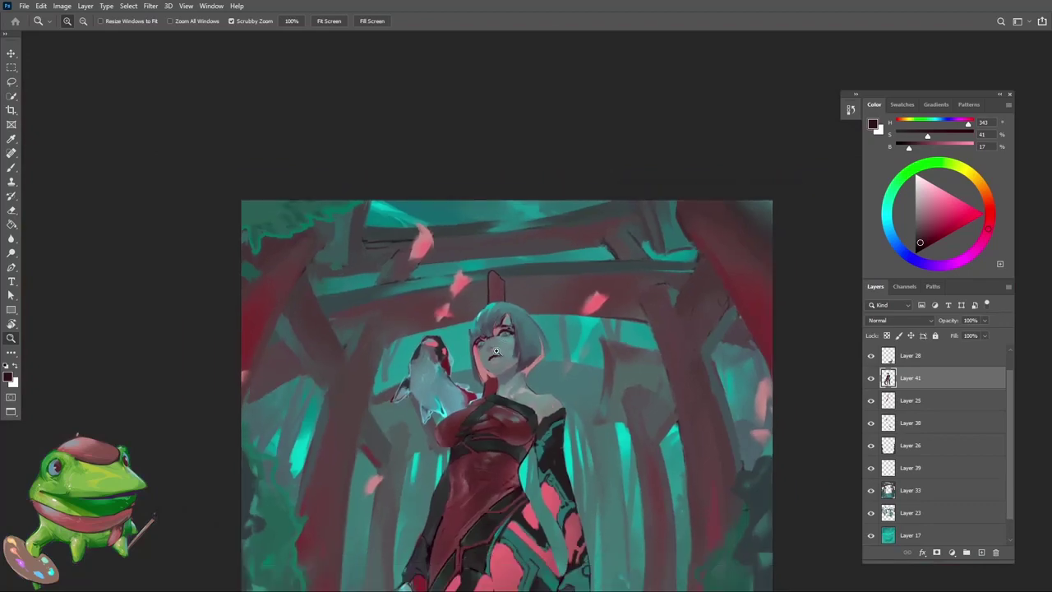
pyautogui.scroll(6, 534, 362)
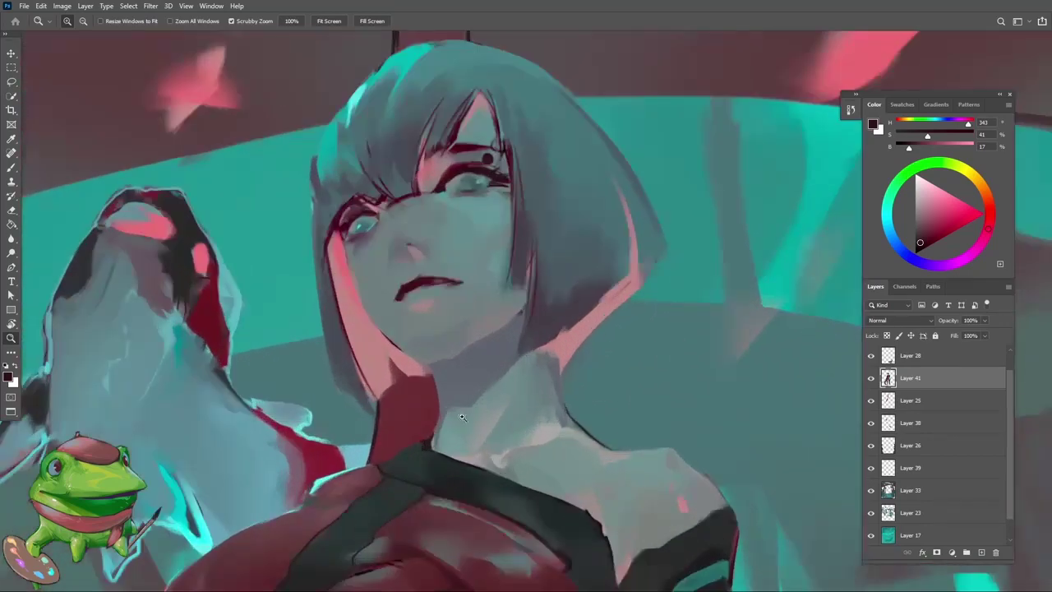
pyautogui.press('b')
pyautogui.keyDown('alt'); pyautogui.click(450, 413); pyautogui.keyUp('alt')
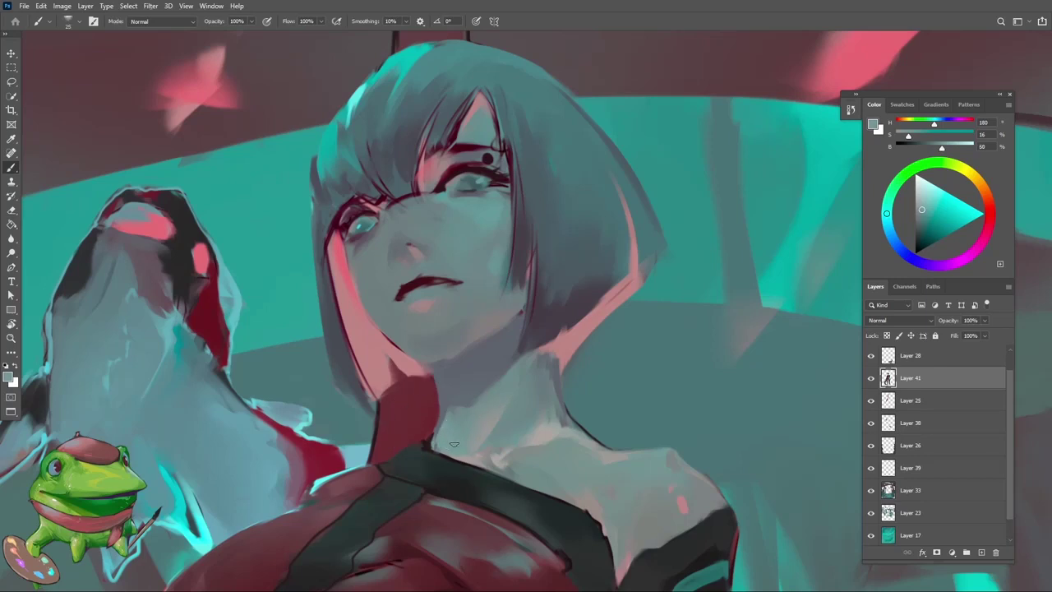
pyautogui.keyDown('alt'); pyautogui.click(468, 404); pyautogui.keyUp('alt')
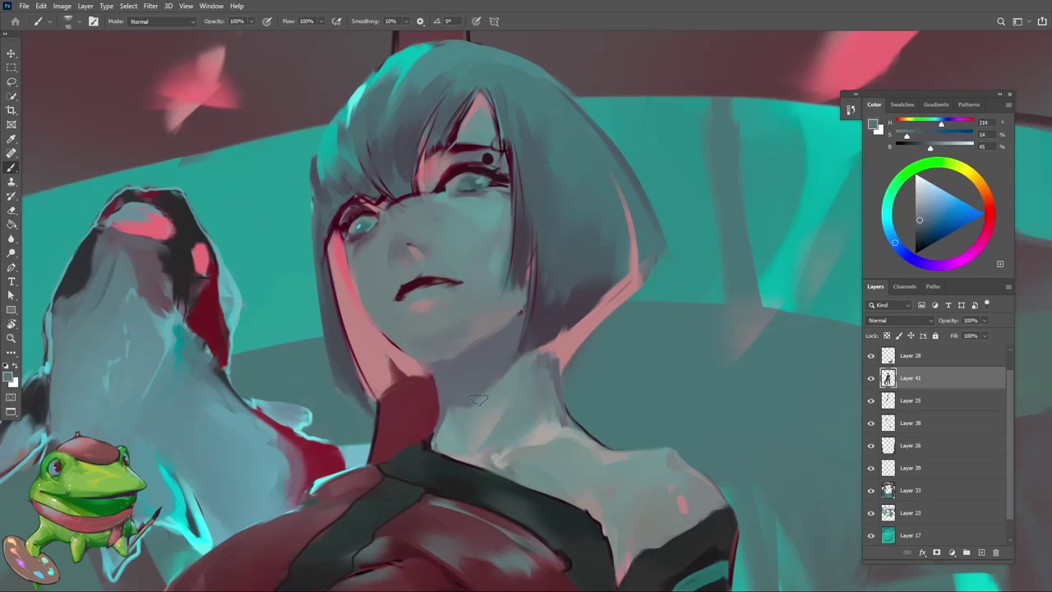
pyautogui.keyDown('alt'); pyautogui.click(503, 365); pyautogui.keyUp('alt')
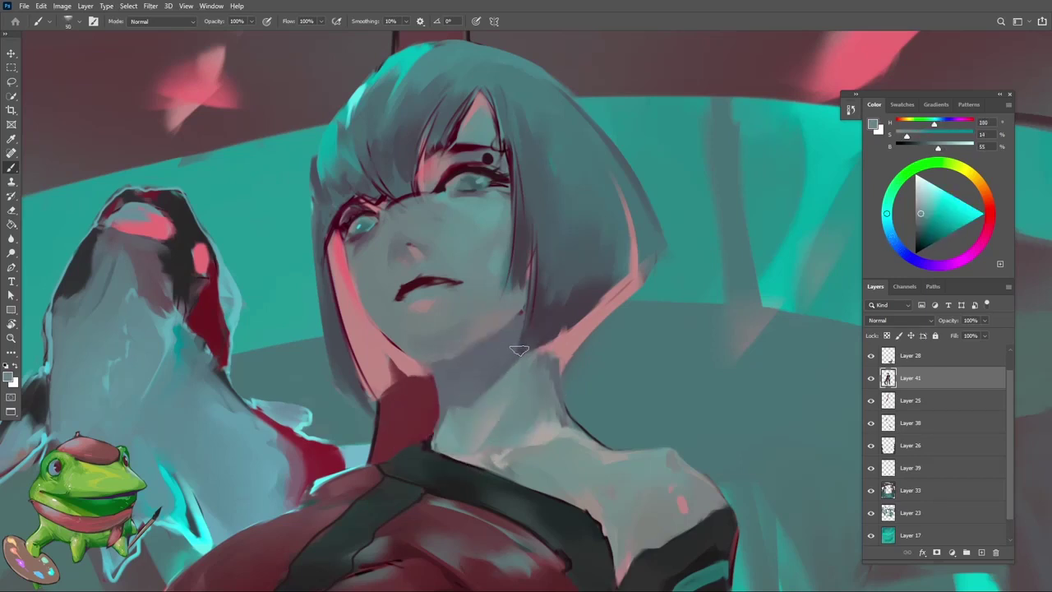
pyautogui.keyDown('alt'); pyautogui.click(513, 333); pyautogui.keyUp('alt')
# Soften the chin and jaw shading with sampled greys, including H 0, S 3, B 51 and H 210, S 11, B 45
pyautogui.moveTo(481, 351); pyautogui.dragTo(499, 389)
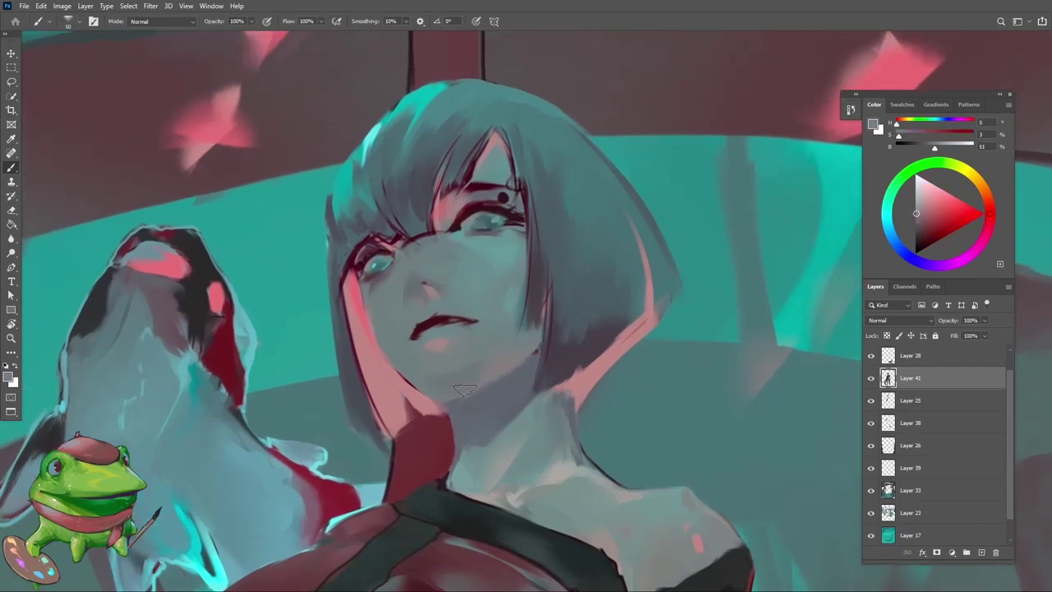
pyautogui.keyDown('alt'); pyautogui.click(467, 376); pyautogui.keyUp('alt')
pyautogui.keyDown('alt'); pyautogui.click(467, 377); pyautogui.keyUp('alt')
pyautogui.moveTo(472, 354); pyautogui.dragTo(381, 447)
pyautogui.keyDown('alt'); pyautogui.click(433, 345); pyautogui.keyUp('alt')
# Flip the canvas horizontally and blend the skin below the far eye with sampled H 184, S 23, B 59 and H 185, S 9, B 49
pyautogui.moveTo(411, 345); pyautogui.dragTo(515, 349)
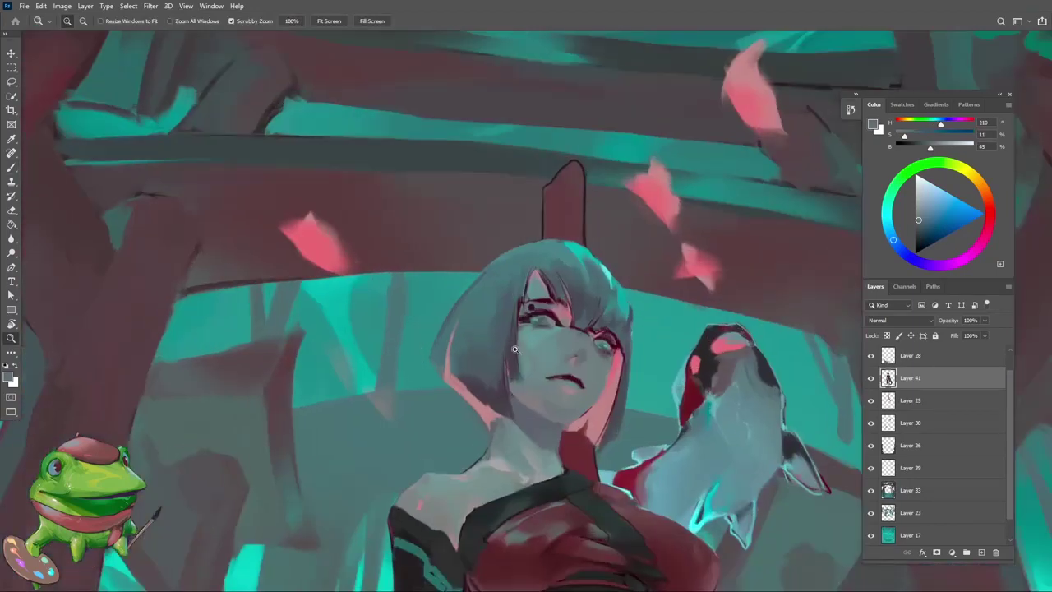
pyautogui.click(592, 351)
pyautogui.press('b')
pyautogui.keyDown('alt'); pyautogui.click(518, 362); pyautogui.keyUp('alt')
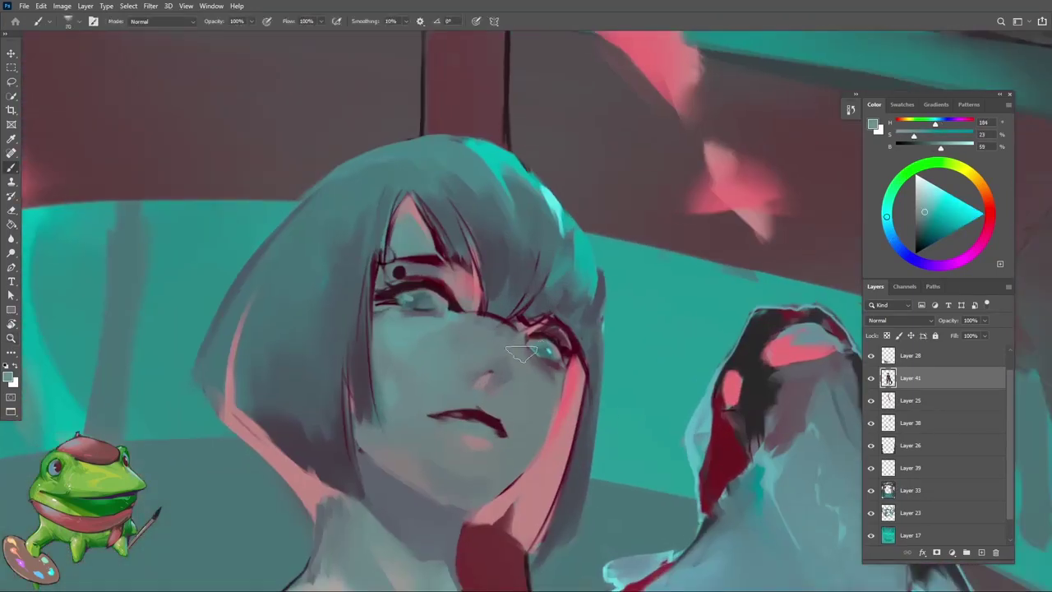
pyautogui.keyDown('alt'); pyautogui.click(536, 380); pyautogui.keyUp('alt')
# Examine the mirrored face and the whole composition at several magnifications
pyautogui.press('z')
pyautogui.keyDown('alt'); pyautogui.click(502, 403); pyautogui.keyUp('alt')
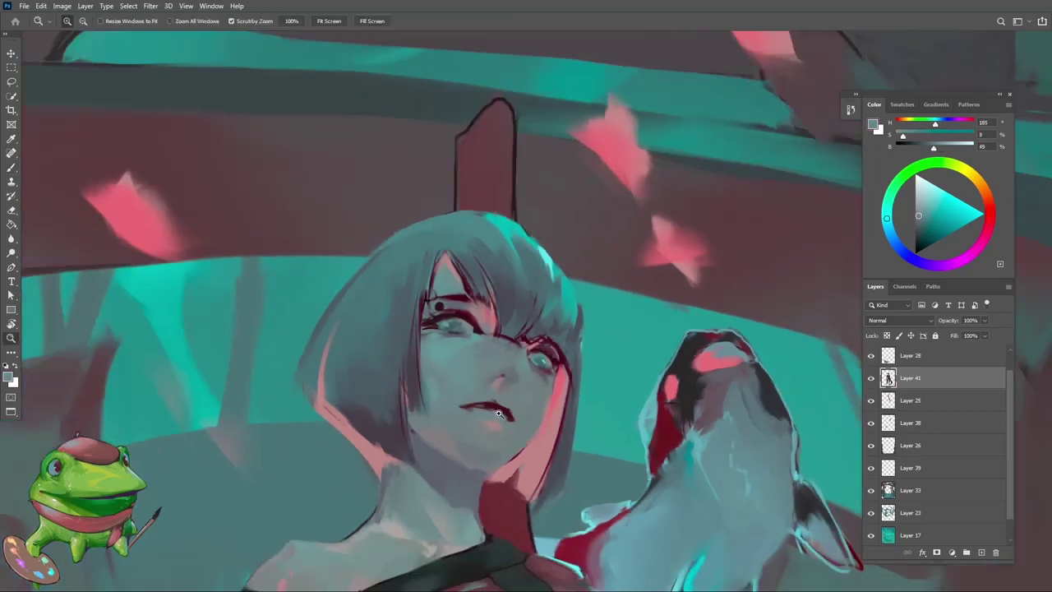
pyautogui.keyDown('alt'); pyautogui.click(493, 395); pyautogui.keyUp('alt')
pyautogui.keyDown('alt'); pyautogui.click(481, 398); pyautogui.keyUp('alt')
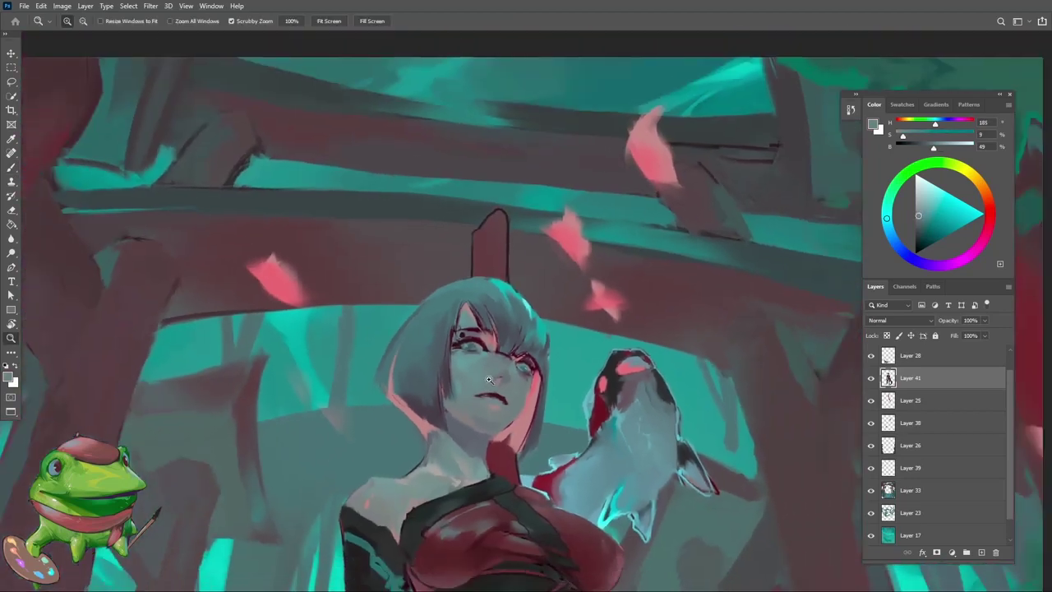
pyautogui.keyDown('alt'); pyautogui.click(476, 392); pyautogui.keyUp('alt')
pyautogui.keyDown('alt'); pyautogui.click(480, 386); pyautogui.keyUp('alt')
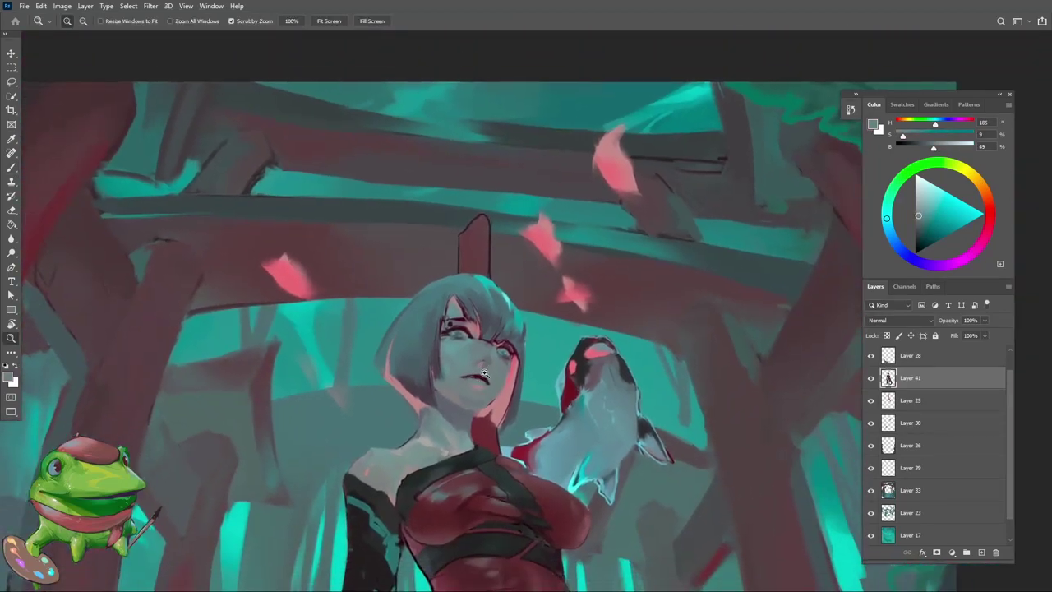
pyautogui.keyDown('alt'); pyautogui.click(479, 380); pyautogui.keyUp('alt')
pyautogui.moveTo(481, 375); pyautogui.dragTo(494, 339)
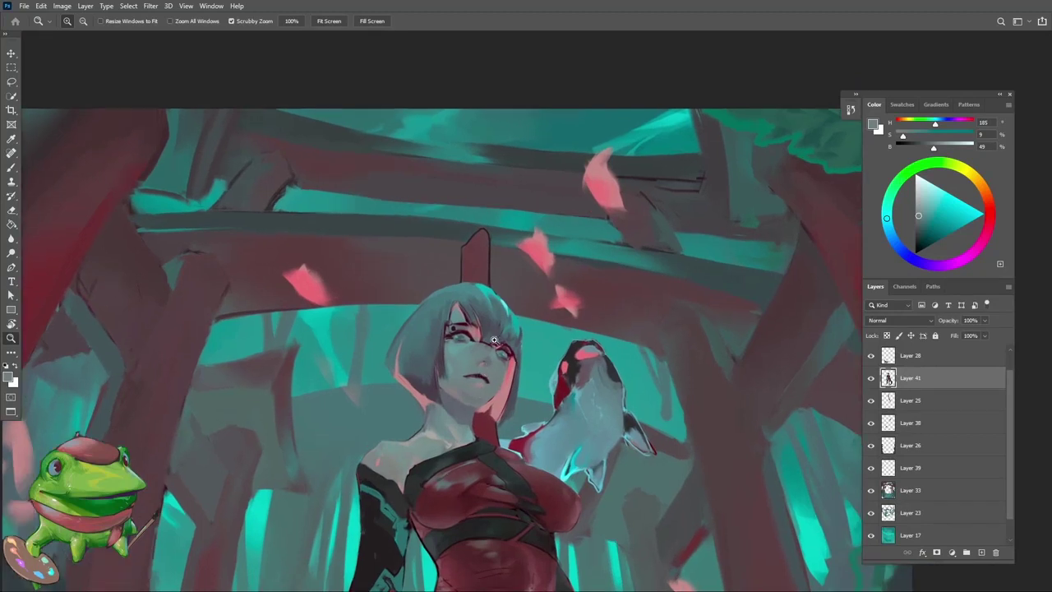
pyautogui.keyDown('alt'); pyautogui.click(516, 340); pyautogui.keyUp('alt')
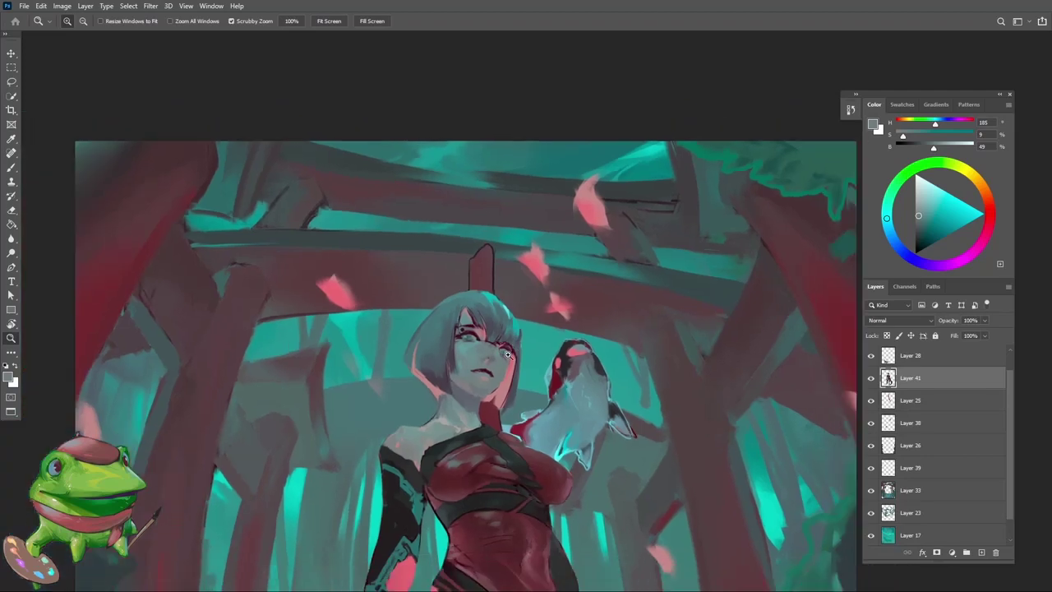
pyautogui.keyDown('alt'); pyautogui.click(509, 353); pyautogui.keyUp('alt')
pyautogui.keyDown('alt'); pyautogui.click(513, 350); pyautogui.keyUp('alt')
pyautogui.keyDown('alt'); pyautogui.click(496, 373); pyautogui.keyUp('alt')
pyautogui.click(513, 373)
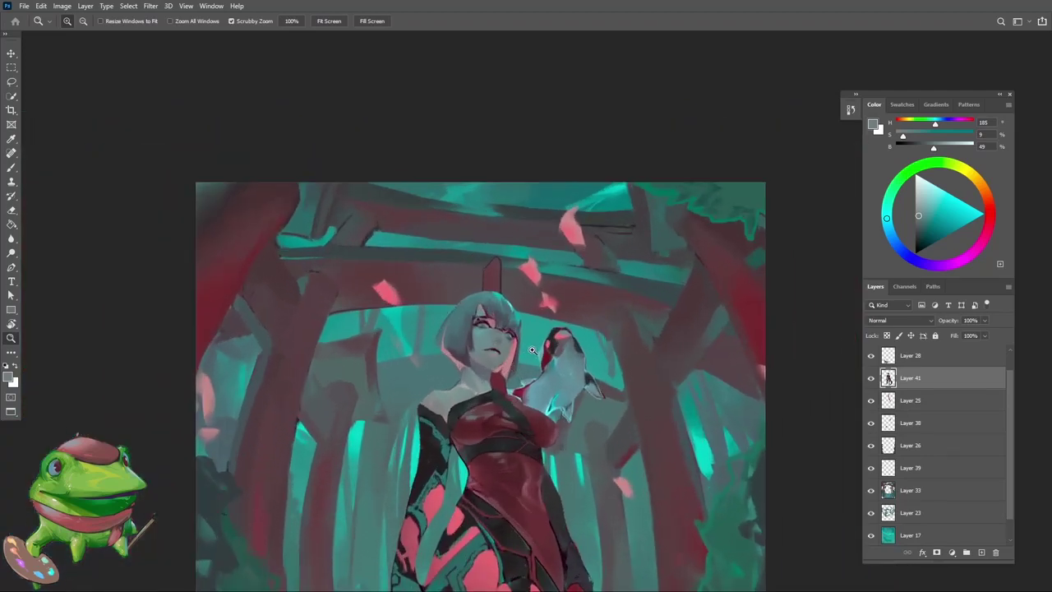
pyautogui.click(532, 349)
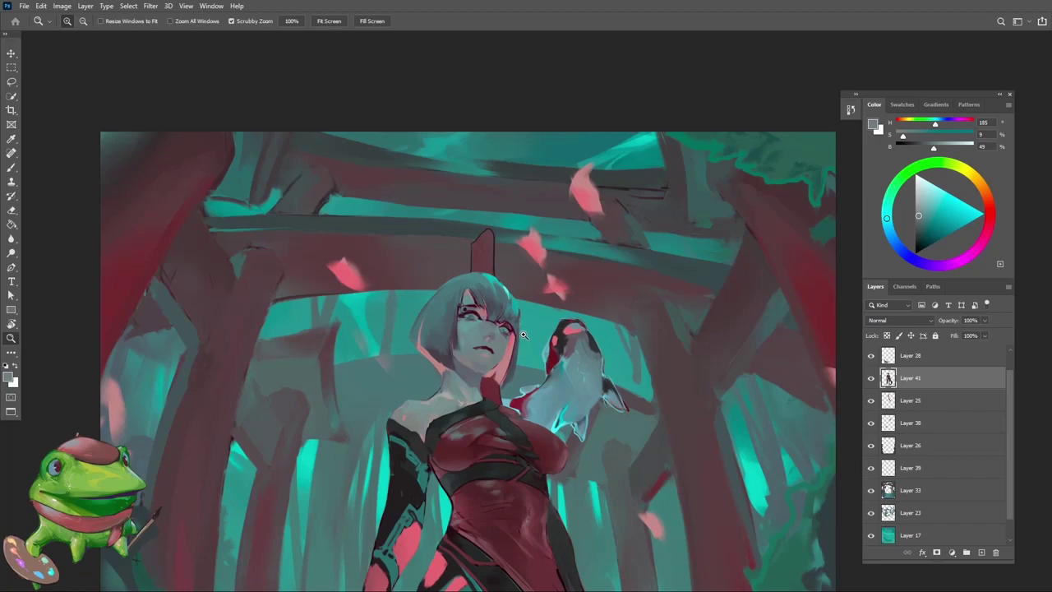
pyautogui.moveTo(516, 332)
pyautogui.mouseDown()
pyautogui.moveTo(498, 354)
pyautogui.moveTo(527, 367)
pyautogui.mouseUp()
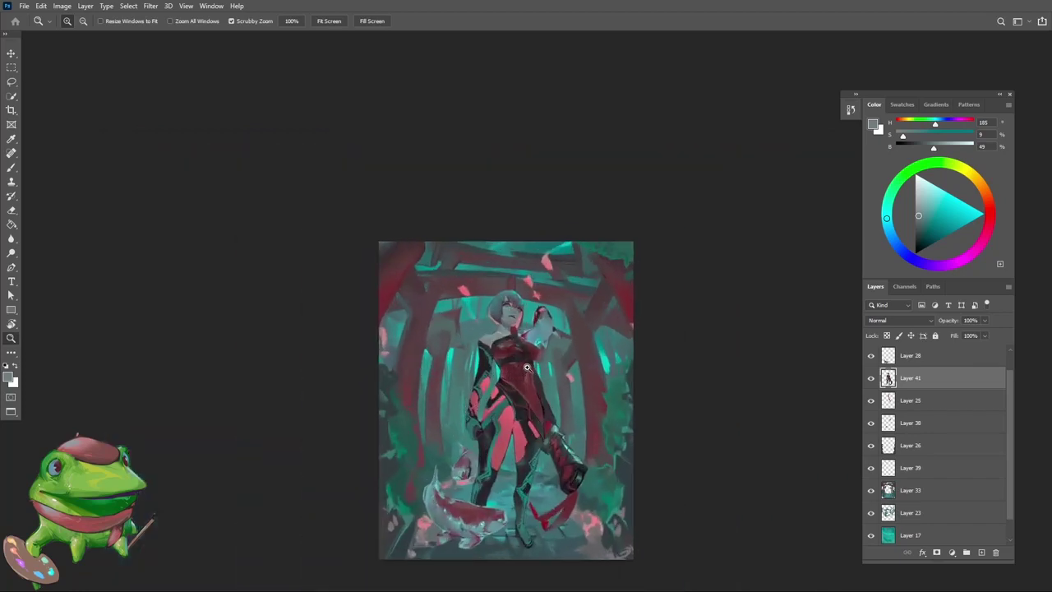
pyautogui.moveTo(518, 296); pyautogui.dragTo(531, 295)
pyautogui.moveTo(503, 327); pyautogui.dragTo(514, 327)
# Refine the pink light along the far side of the face with sampled H 3, S 26, B 70
pyautogui.press('b')
pyautogui.keyDown('alt'); pyautogui.click(508, 337); pyautogui.keyUp('alt')
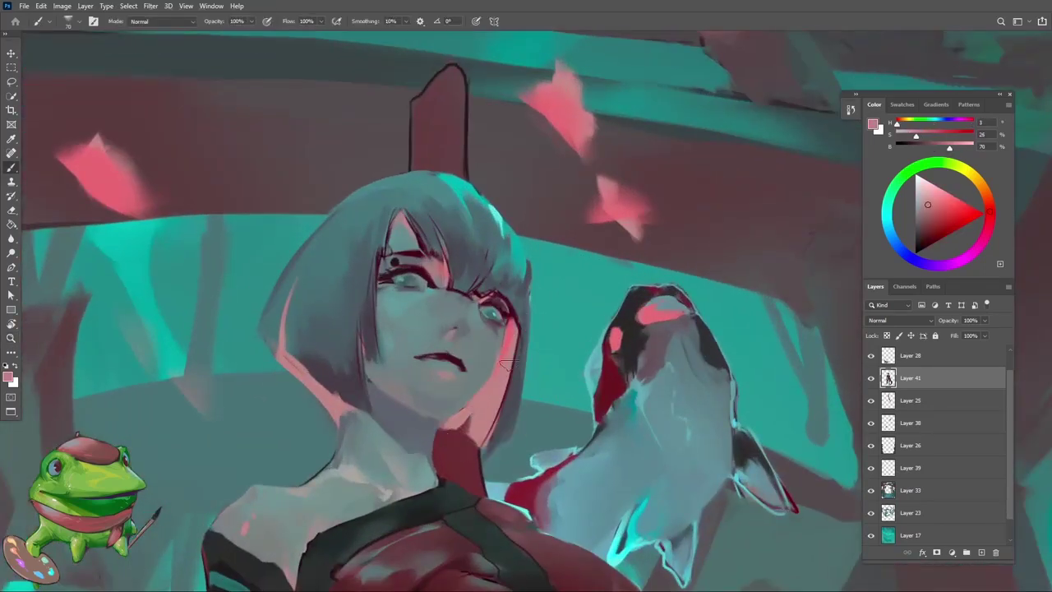
pyautogui.press('z')
pyautogui.moveTo(491, 386)
pyautogui.mouseDown()
pyautogui.moveTo(460, 386)
pyautogui.moveTo(526, 370)
pyautogui.moveTo(485, 442)
pyautogui.moveTo(499, 476)
pyautogui.mouseUp()
pyautogui.press('r')
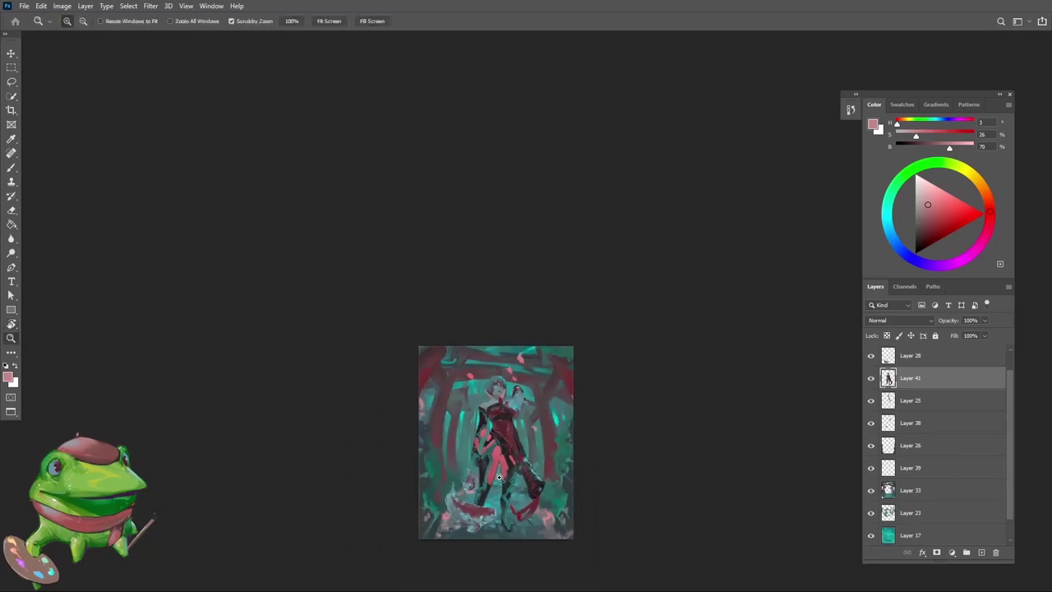
# Paint over the hair beside the near eye with sampled H 202, S 19, B 39
pyautogui.moveTo(510, 425); pyautogui.dragTo(542, 423)
pyautogui.press('b')
pyautogui.keyDown('alt'); pyautogui.click(487, 372); pyautogui.keyUp('alt')
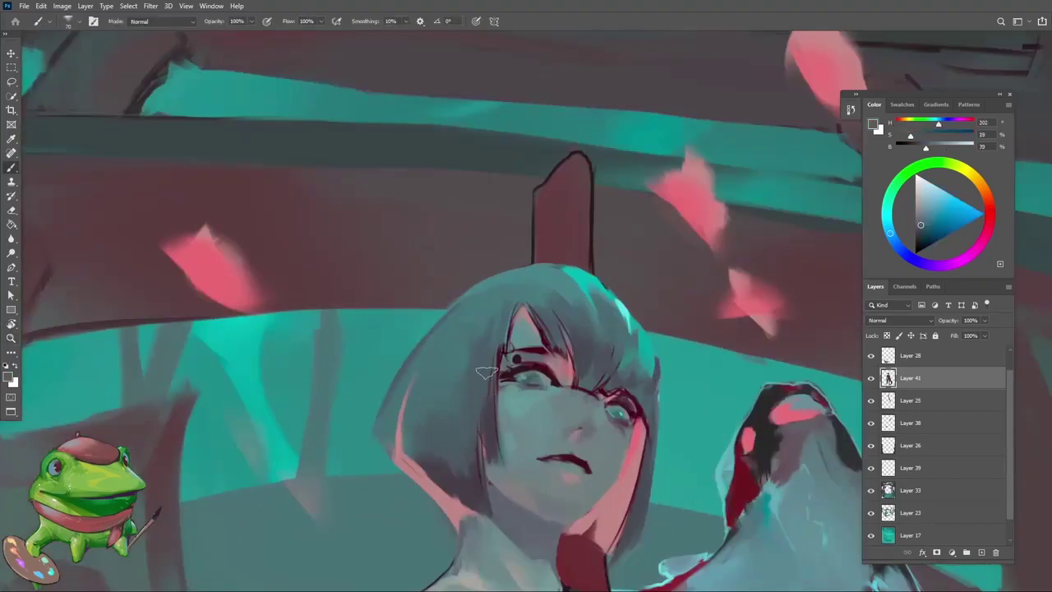
pyautogui.keyDown('alt'); pyautogui.click(458, 363); pyautogui.keyUp('alt')
# Smooth the outer side of the hair bob with sampled teals H 189, S 28, B 48 and H 189, S 28, B 47
pyautogui.press('z')
pyautogui.moveTo(435, 414); pyautogui.dragTo(388, 492)
pyautogui.moveTo(473, 383); pyautogui.dragTo(509, 384)
pyautogui.press('b')
pyautogui.keyDown('alt'); pyautogui.click(463, 348); pyautogui.keyUp('alt')
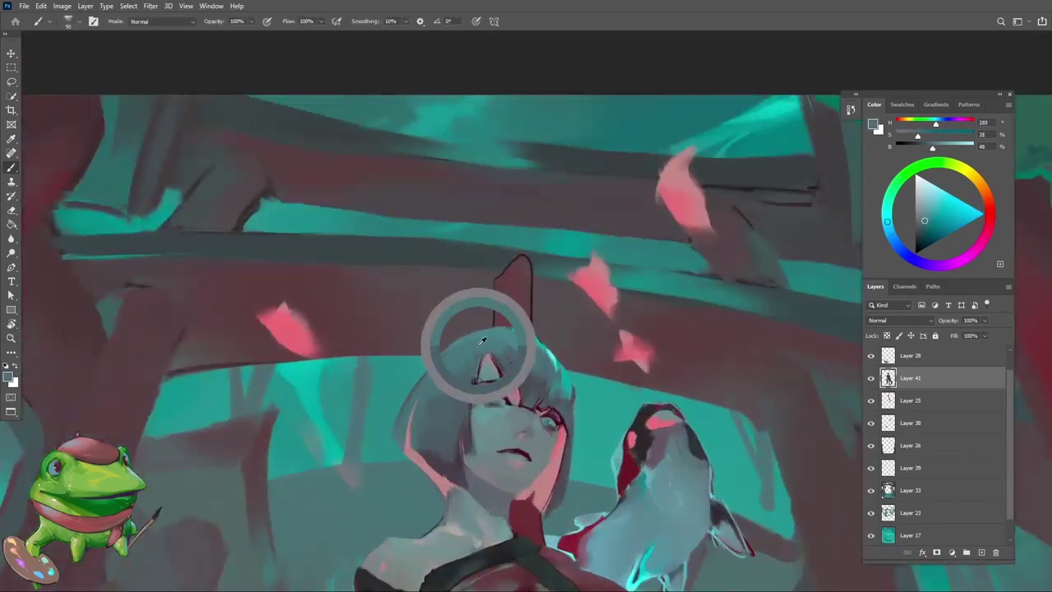
pyautogui.press('z')
pyautogui.moveTo(463, 347); pyautogui.dragTo(441, 420)
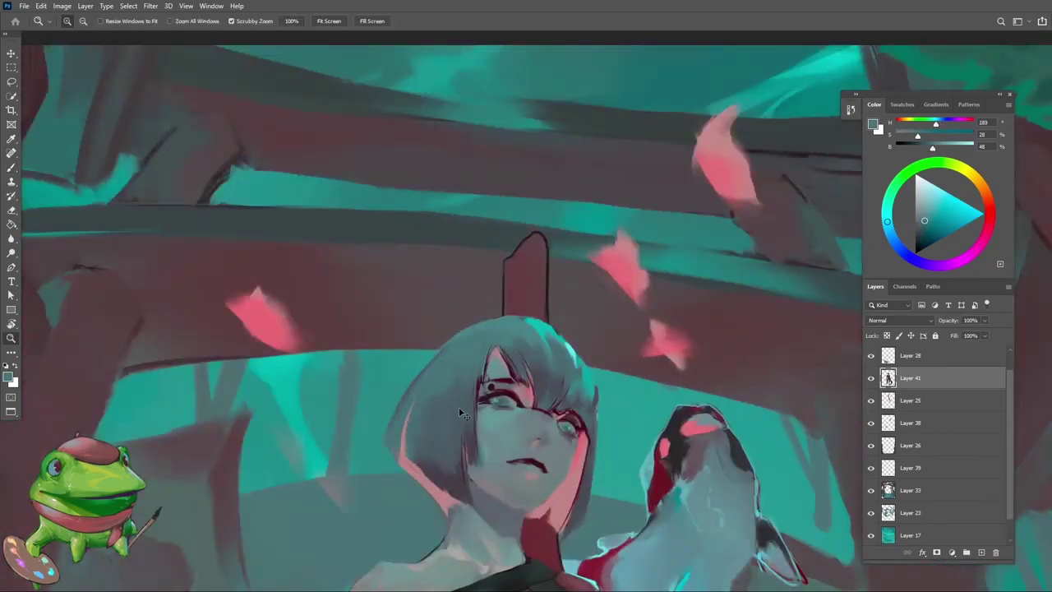
pyautogui.press('b')
pyautogui.keyDown('alt'); pyautogui.click(434, 369); pyautogui.keyUp('alt')
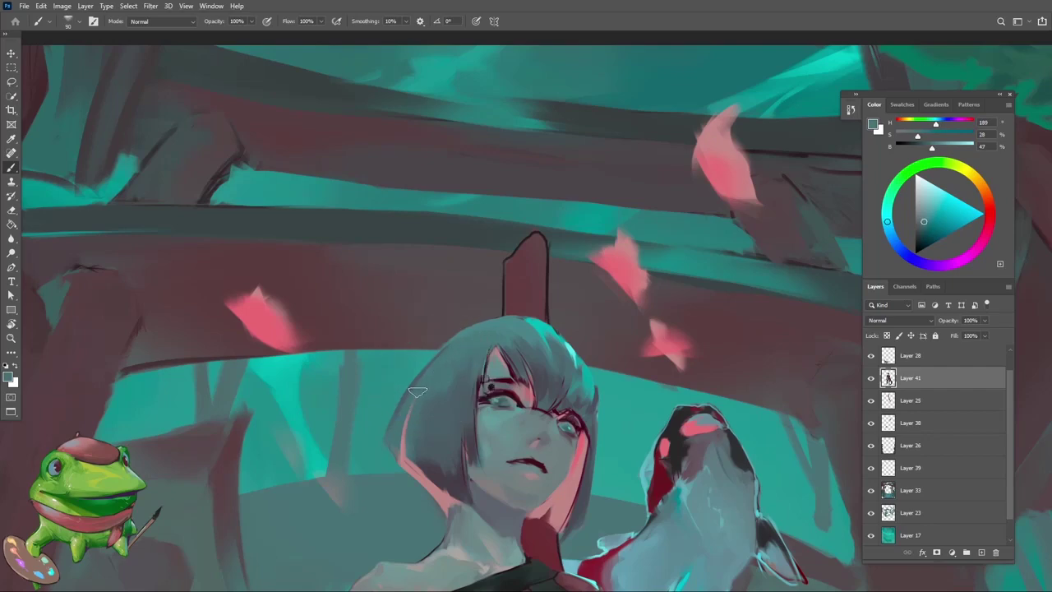
# Blend the hair around the crown with sampled H 196, S 24, B 44 and H 189, S 29, B 51
pyautogui.press('z')
pyautogui.moveTo(508, 372)
pyautogui.mouseDown()
pyautogui.moveTo(444, 374)
pyautogui.moveTo(489, 374)
pyautogui.moveTo(427, 353)
pyautogui.mouseUp()
pyautogui.press('b')
pyautogui.keyDown('alt'); pyautogui.click(521, 345); pyautogui.keyUp('alt')
pyautogui.press('z')
pyautogui.moveTo(461, 387); pyautogui.dragTo(508, 390)
pyautogui.press('b')
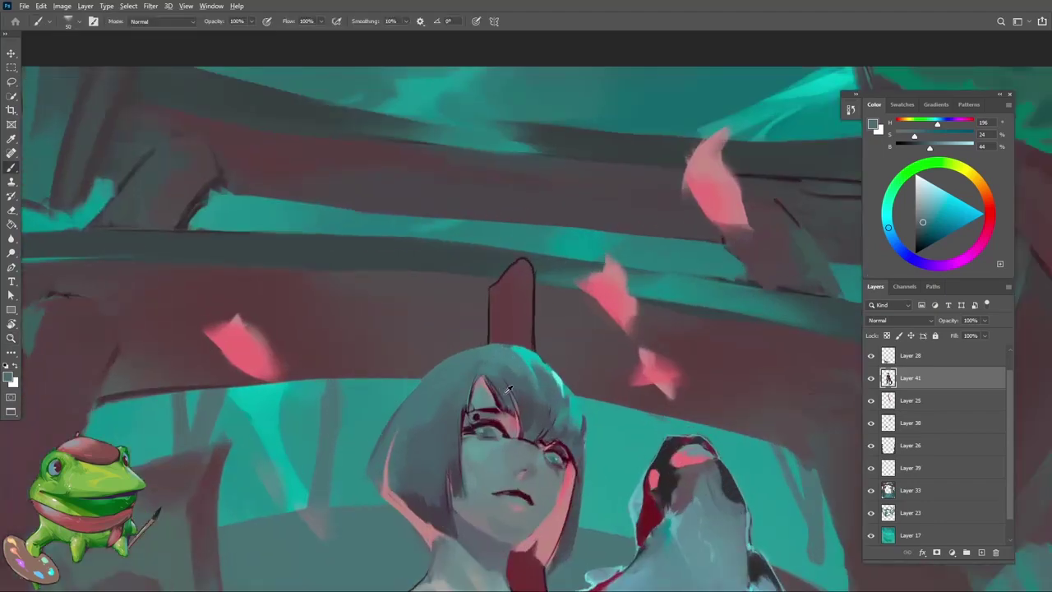
pyautogui.keyDown('alt'); pyautogui.click(497, 350); pyautogui.keyUp('alt')
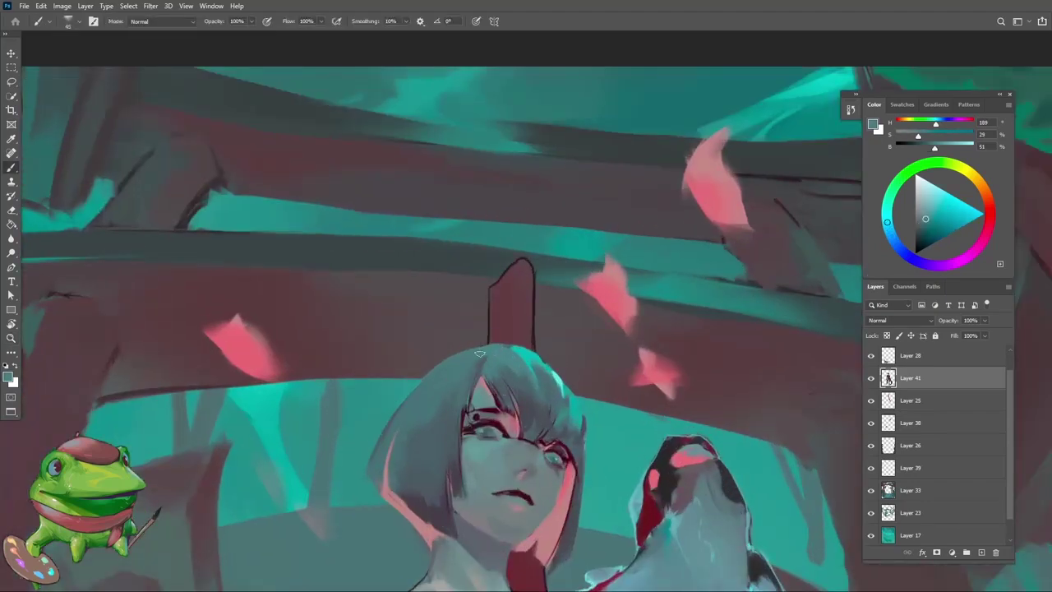
# Define the strands at the hair's parting with sampled H 188, S 30, B 51 and H 203, S 20, B 41
pyautogui.press('h')
pyautogui.moveTo(480, 354); pyautogui.dragTo(494, 346)
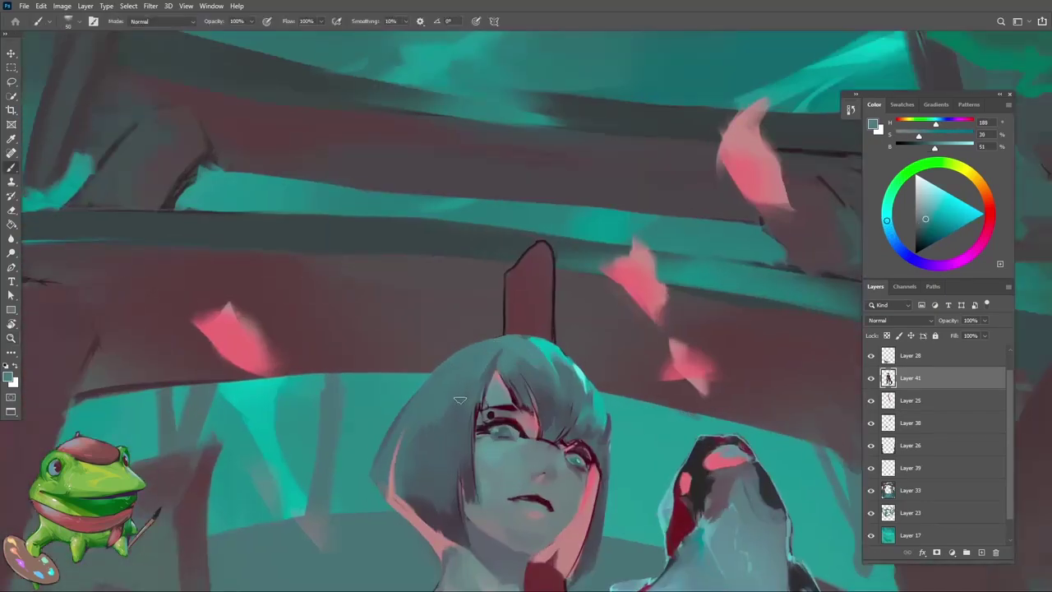
pyautogui.keyDown('alt'); pyautogui.click(498, 355); pyautogui.keyUp('alt')
pyautogui.keyDown('alt'); pyautogui.click(499, 354); pyautogui.keyUp('alt')
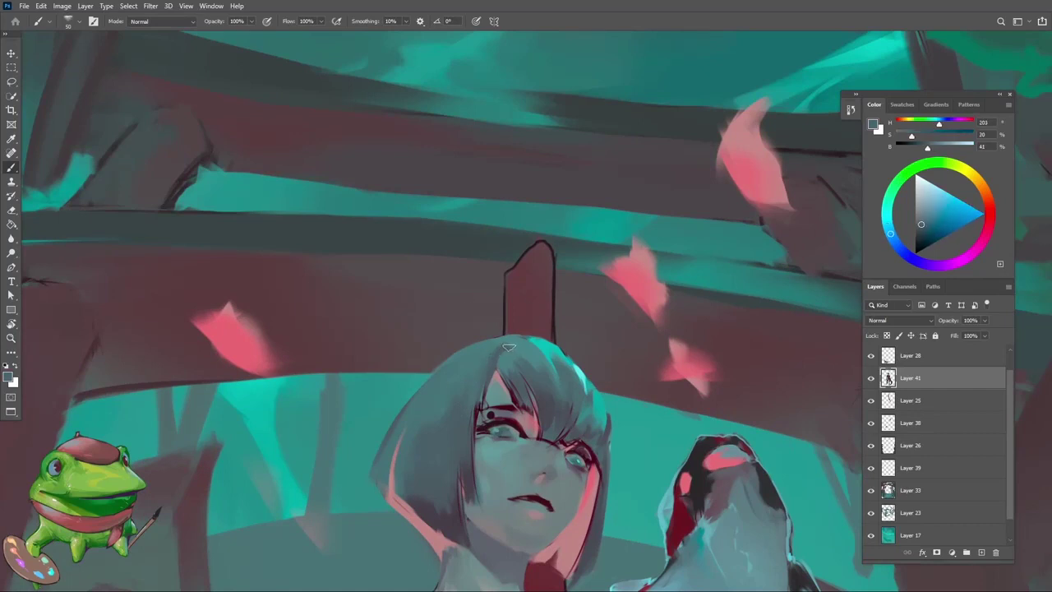
# Paint a dark accent at the top of the hair's parting with sampled H 351, S 45, B 18
pyautogui.keyDown('alt'); pyautogui.click(514, 347); pyautogui.keyUp('alt')
pyautogui.keyDown('alt'); pyautogui.click(578, 448); pyautogui.keyUp('alt')
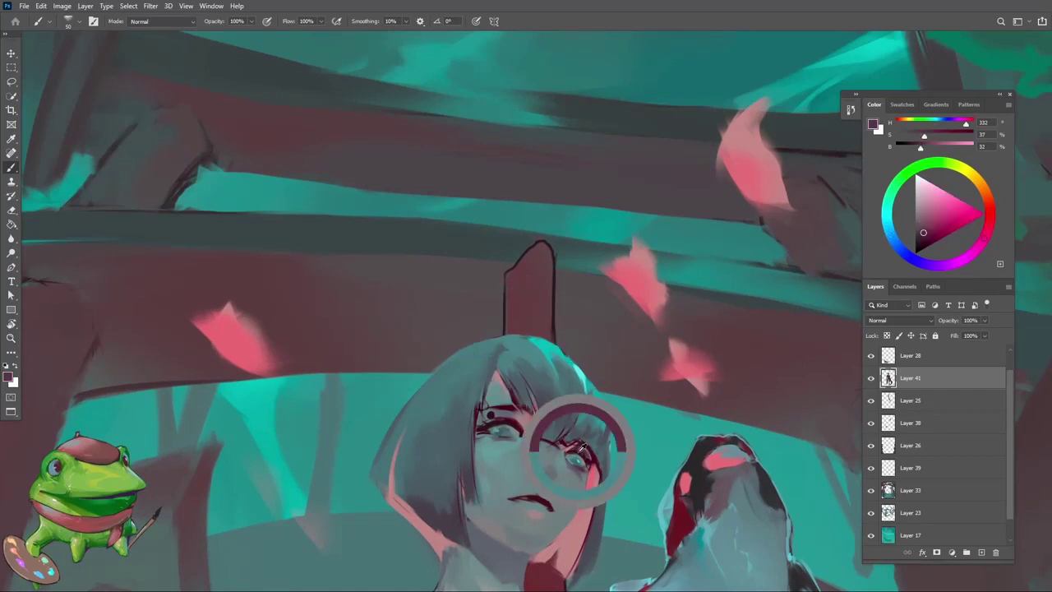
pyautogui.keyDown('alt'); pyautogui.click(569, 449); pyautogui.keyUp('alt')
pyautogui.press('z')
pyautogui.moveTo(508, 357)
pyautogui.mouseDown()
pyautogui.moveTo(516, 310)
pyautogui.moveTo(408, 454)
pyautogui.mouseUp()
pyautogui.press('b')
pyautogui.press('z')
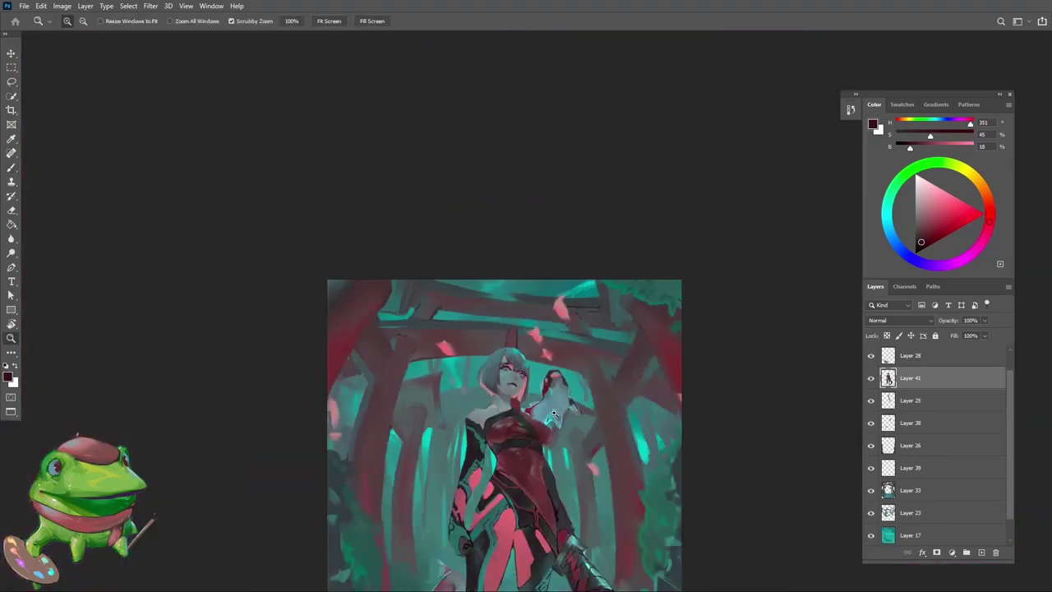
pyautogui.moveTo(553, 414); pyautogui.dragTo(642, 410)
pyautogui.press('b')
# Add bright teal strands to the fringe beside the parting with sampled H 179, S 46, B 73, and flip the canvas horizontally
pyautogui.keyDown('alt'); pyautogui.click(480, 336); pyautogui.keyUp('alt')
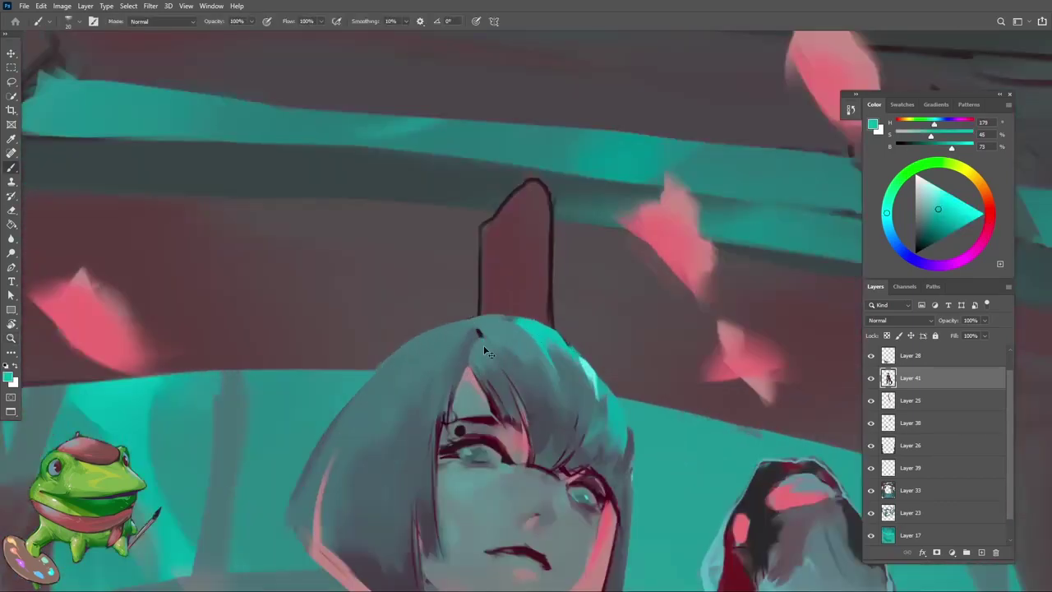
pyautogui.press('h')
pyautogui.moveTo(487, 345); pyautogui.dragTo(491, 350)
pyautogui.press('z')
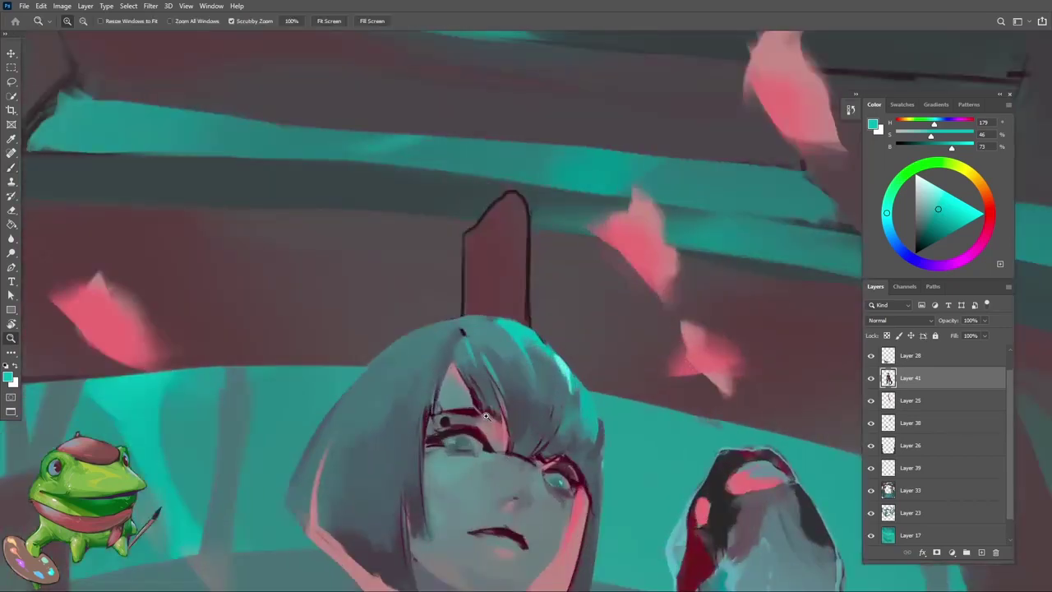
pyautogui.moveTo(484, 403); pyautogui.dragTo(419, 475)
pyautogui.moveTo(460, 407); pyautogui.dragTo(474, 387)
pyautogui.press('b')
# Blend the fringe strands and the crown's lit edge with sampled H 188, S 26, B 50 and H 179, S 46, B 72
pyautogui.keyDown('alt'); pyautogui.click(431, 435); pyautogui.keyUp('alt')
pyautogui.keyDown('alt'); pyautogui.click(465, 399); pyautogui.keyUp('alt')
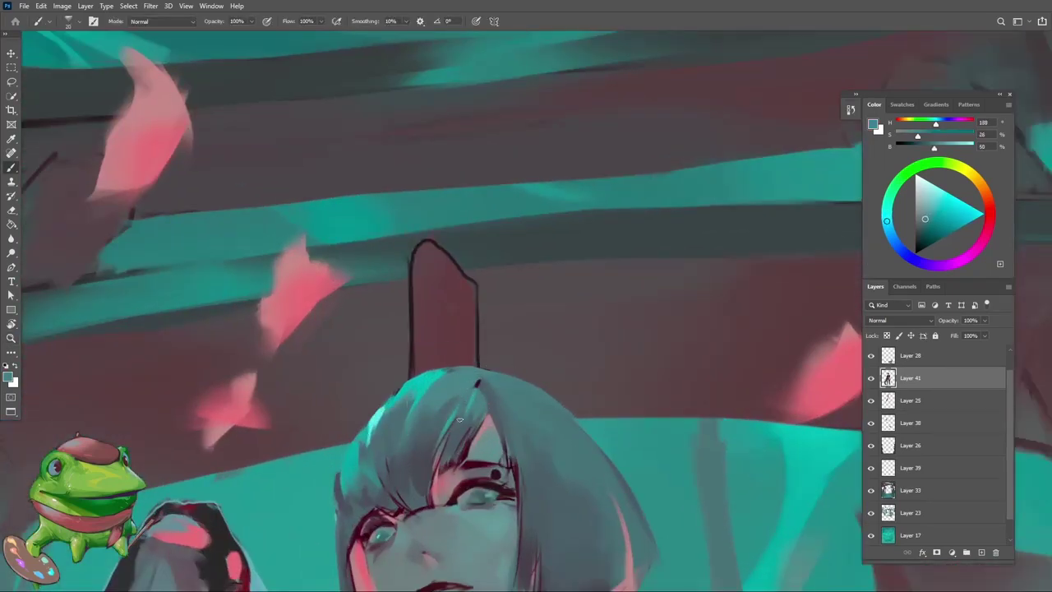
pyautogui.keyDown('alt'); pyautogui.click(475, 394); pyautogui.keyUp('alt')
pyautogui.keyDown('alt'); pyautogui.click(460, 369); pyautogui.keyUp('alt')
pyautogui.keyDown('alt'); pyautogui.click(437, 374); pyautogui.keyUp('alt')
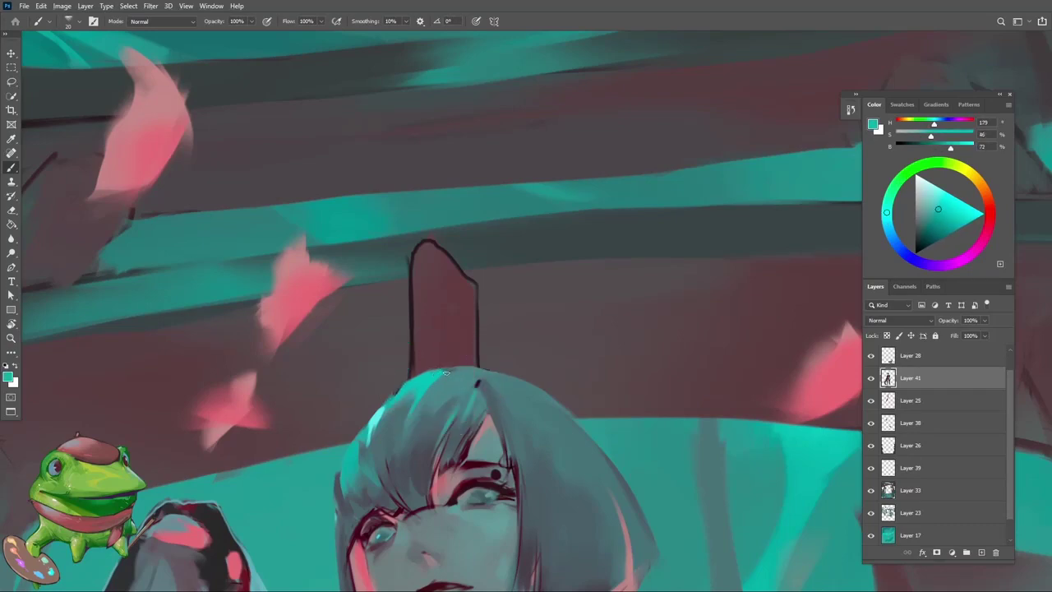
pyautogui.press('z')
pyautogui.moveTo(458, 383)
pyautogui.mouseDown()
pyautogui.moveTo(431, 436)
pyautogui.moveTo(543, 414)
pyautogui.mouseUp()
pyautogui.press('b')
# Alternate dark and light strands in the fringe near the parting with sampled H 207, S 18, B 39 and H 182, S 41, B 63
pyautogui.keyDown('alt'); pyautogui.click(451, 412); pyautogui.keyUp('alt')
pyautogui.keyDown('alt'); pyautogui.click(441, 411); pyautogui.keyUp('alt')
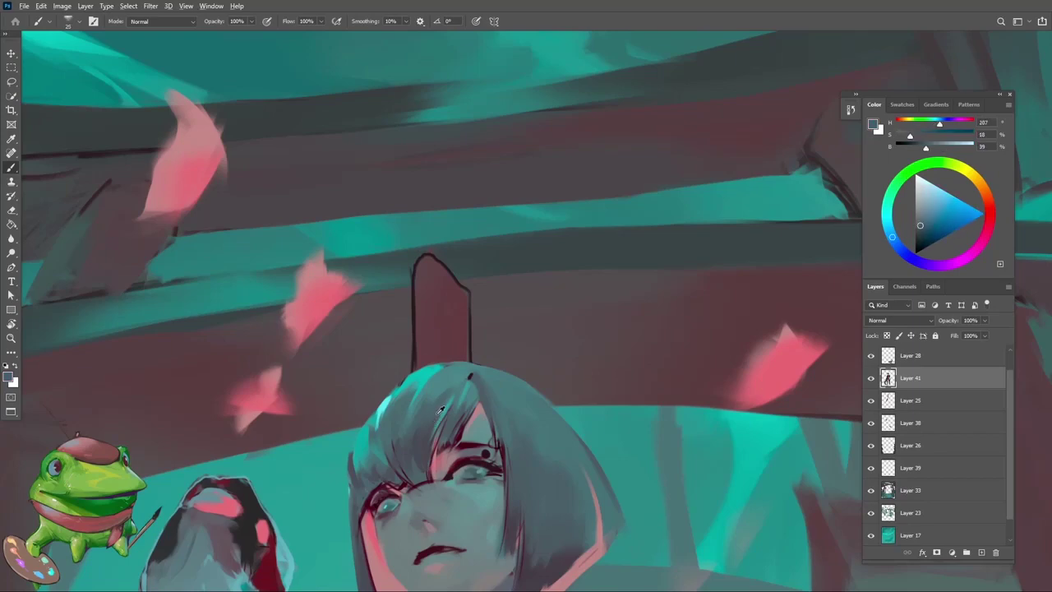
pyautogui.keyDown('alt'); pyautogui.click(456, 401); pyautogui.keyUp('alt')
pyautogui.keyDown('alt'); pyautogui.click(452, 411); pyautogui.keyUp('alt')
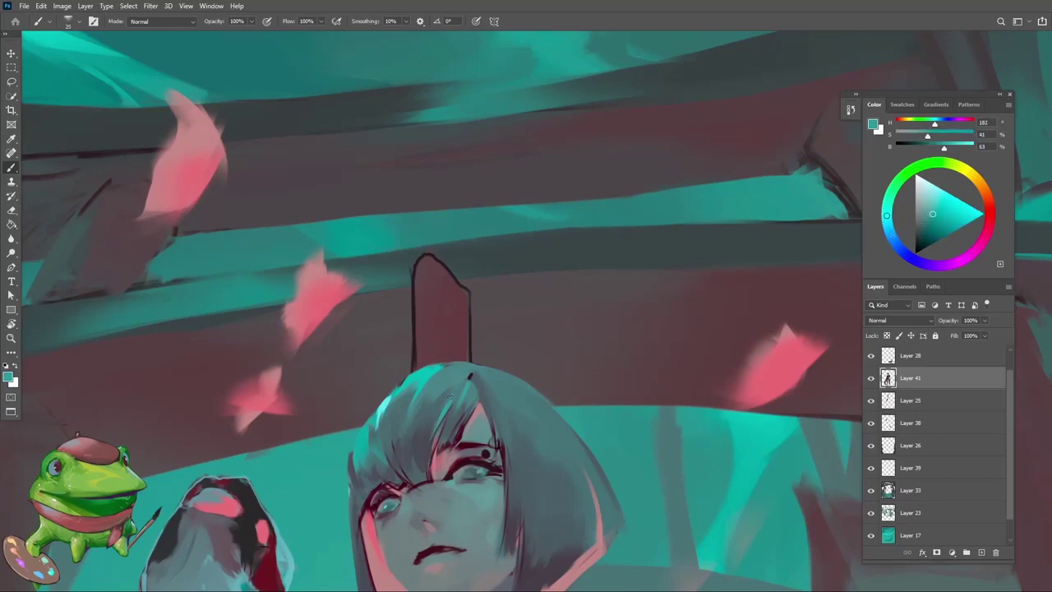
pyautogui.press('z')
pyautogui.moveTo(444, 518)
pyautogui.mouseDown()
pyautogui.moveTo(400, 522)
pyautogui.moveTo(460, 520)
pyautogui.mouseUp()
pyautogui.press('b')
# Smooth the middle of the fringe with sampled H 187, S 31, B 53 and H 182, S 25, B 55
pyautogui.keyDown('alt'); pyautogui.click(440, 391); pyautogui.keyUp('alt')
pyautogui.keyDown('alt'); pyautogui.click(441, 388); pyautogui.keyUp('alt')
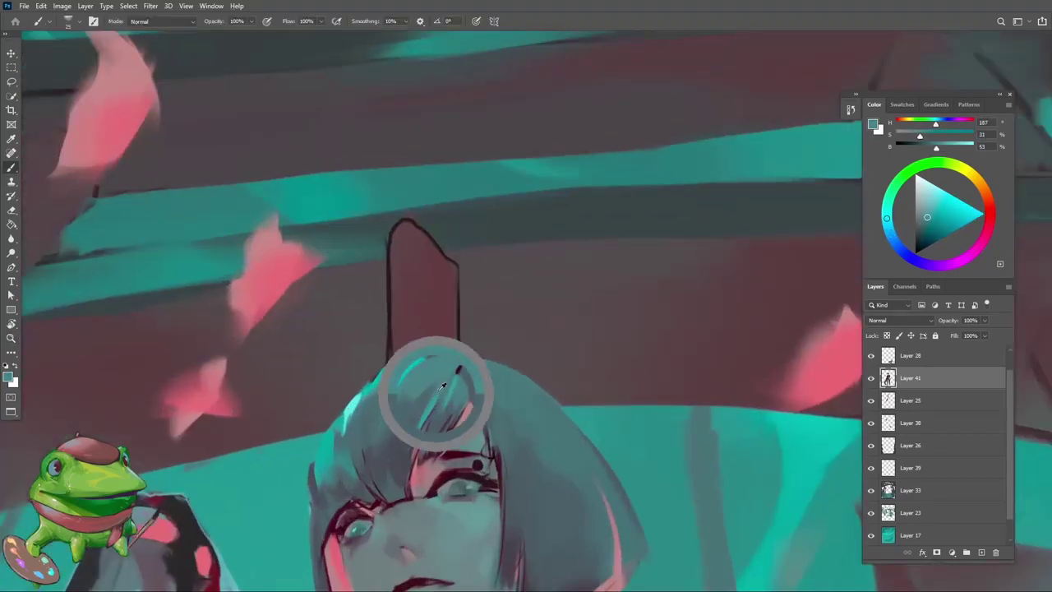
pyautogui.keyDown('alt'); pyautogui.click(436, 393); pyautogui.keyUp('alt')
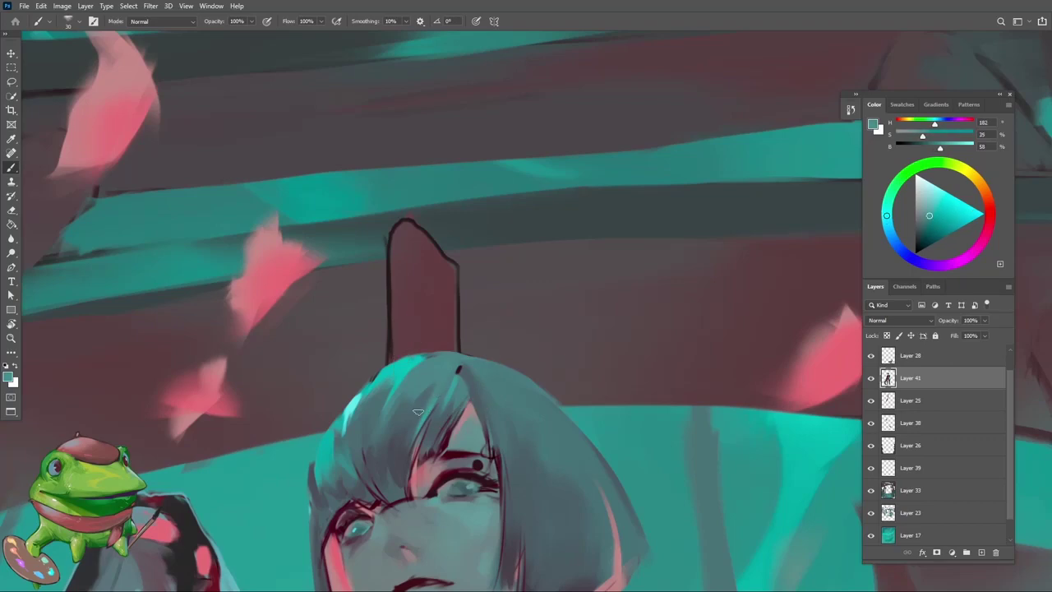
pyautogui.keyDown('alt'); pyautogui.click(419, 411); pyautogui.keyUp('alt')
pyautogui.press('z')
pyautogui.moveTo(419, 411)
pyautogui.mouseDown()
pyautogui.moveTo(374, 413)
pyautogui.moveTo(442, 403)
pyautogui.moveTo(436, 370)
pyautogui.moveTo(481, 370)
pyautogui.mouseUp()
pyautogui.press('b')
# Refine the lit outer side of the fringe with sampled H 194, S 23, B 44 and H 179, S 46, B 73, and clean its edge with the Eraser
pyautogui.keyDown('alt'); pyautogui.click(442, 414); pyautogui.keyUp('alt')
pyautogui.press('z')
pyautogui.press('b')
pyautogui.keyDown('alt'); pyautogui.click(448, 373); pyautogui.keyUp('alt')
pyautogui.press('z')
pyautogui.press('b')
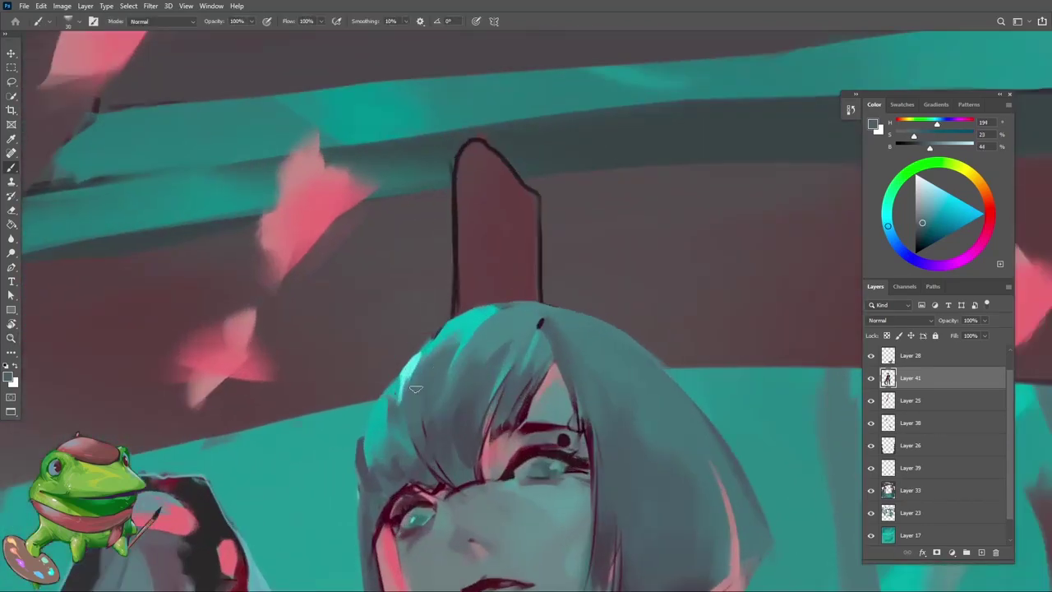
pyautogui.keyDown('alt'); pyautogui.click(448, 344); pyautogui.keyUp('alt')
pyautogui.keyDown('alt'); pyautogui.click(420, 345); pyautogui.keyUp('alt')
pyautogui.press('e')
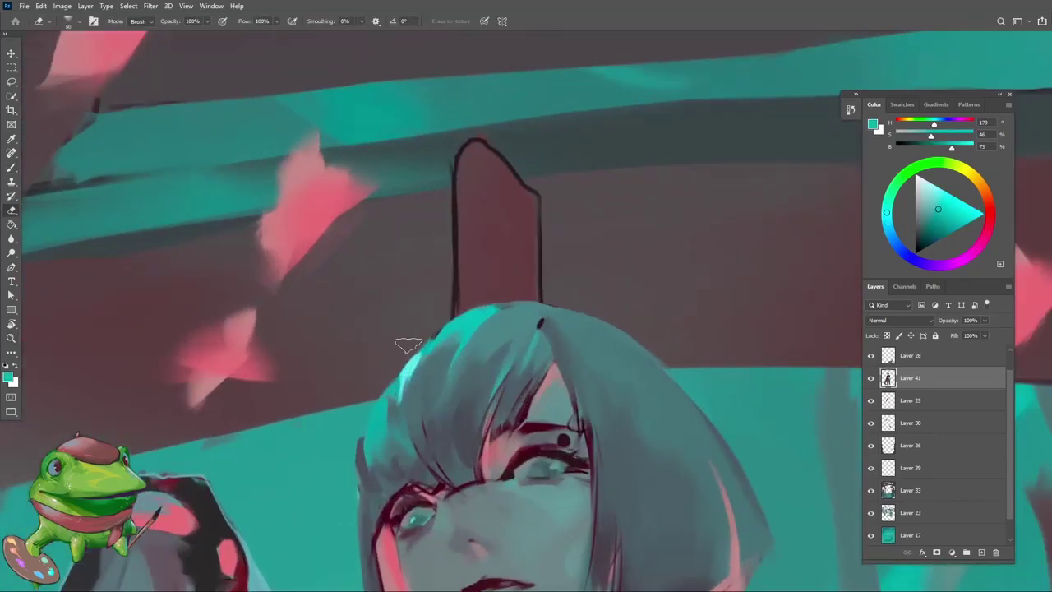
# Clean up the skin at the corner of the mouth with sampled H 186, S 15, B 53
pyautogui.press('z')
pyautogui.moveTo(407, 351); pyautogui.dragTo(335, 493)
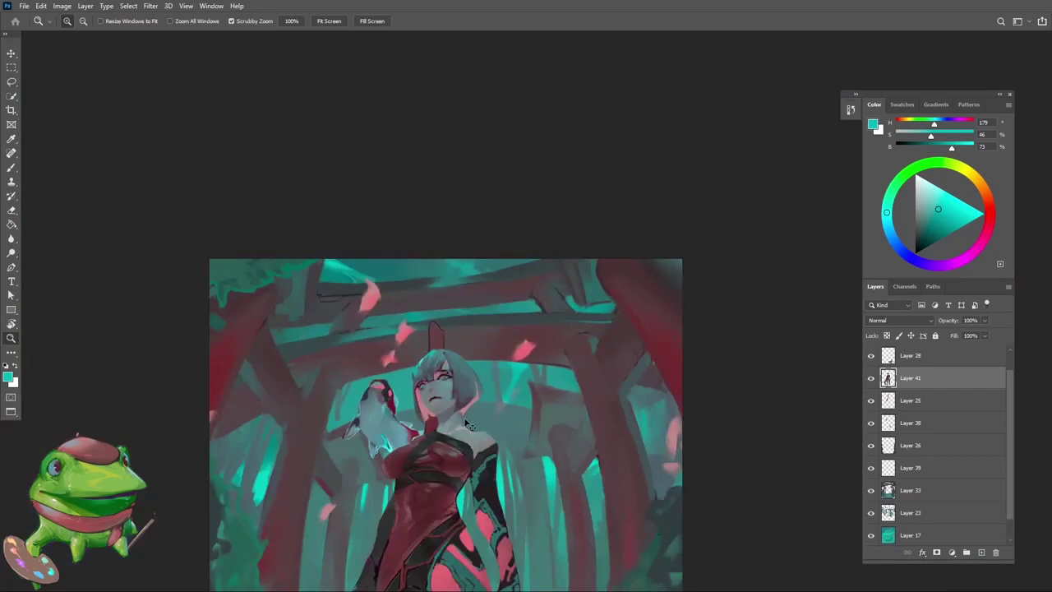
pyautogui.moveTo(466, 423); pyautogui.dragTo(477, 375)
pyautogui.press('r')
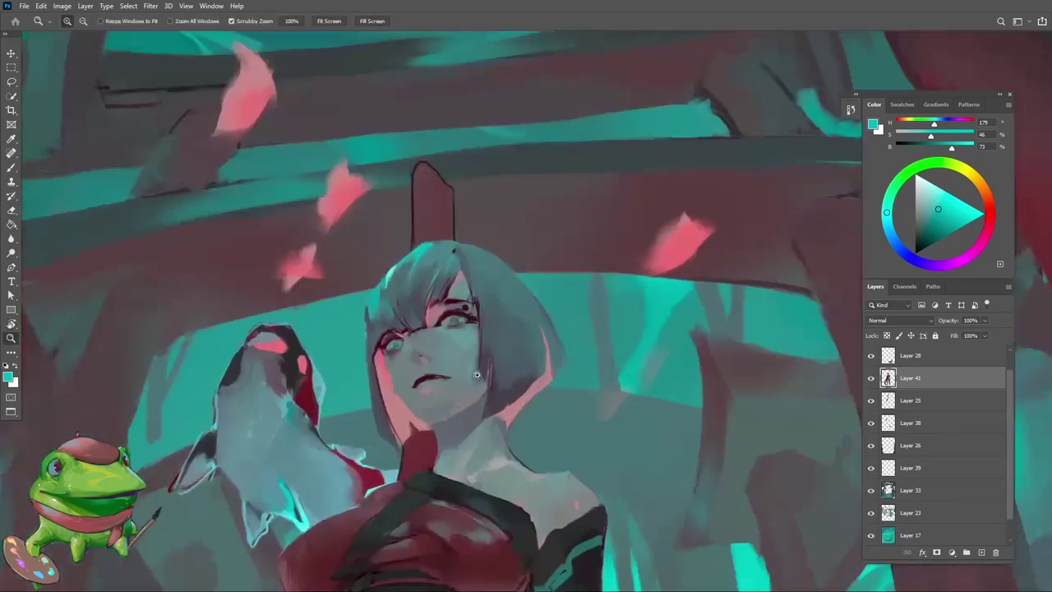
pyautogui.click(473, 375)
pyautogui.click(426, 380)
pyautogui.press('b')
pyautogui.keyDown('alt'); pyautogui.click(466, 372); pyautogui.keyUp('alt')
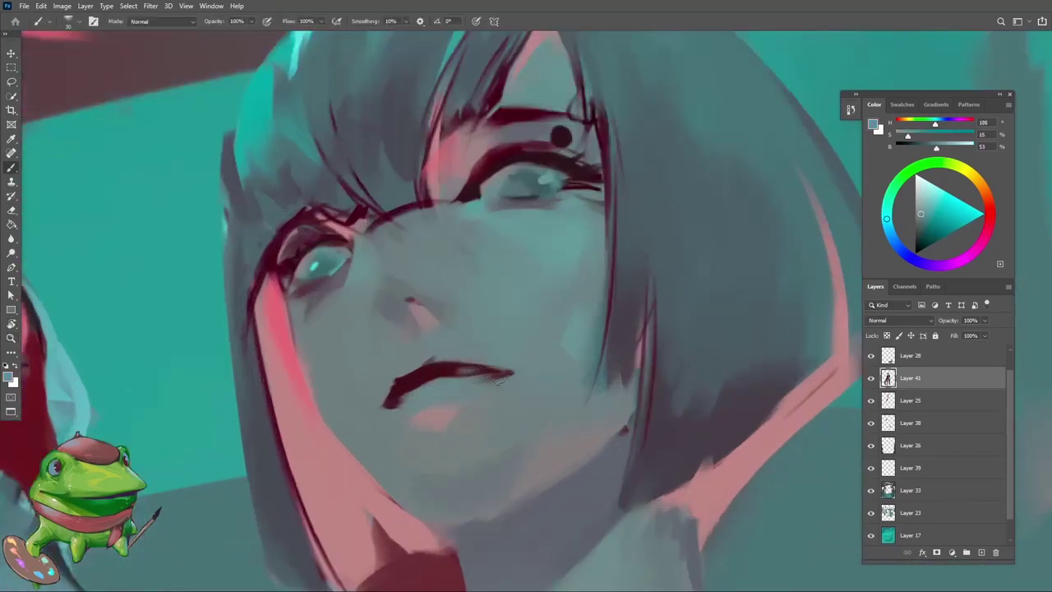
pyautogui.keyDown('alt'); pyautogui.click(497, 379); pyautogui.keyUp('alt')
# Blend the face's skin tones around the mouth and nose with sampled colours including H 204, S 4, B 51, and flip the canvas back
pyautogui.press('z')
pyautogui.moveTo(461, 374)
pyautogui.mouseDown()
pyautogui.moveTo(370, 366)
pyautogui.moveTo(403, 341)
pyautogui.moveTo(444, 362)
pyautogui.moveTo(426, 363)
pyautogui.moveTo(390, 416)
pyautogui.mouseUp()
pyautogui.keyDown('alt'); pyautogui.click(461, 376); pyautogui.keyUp('alt')
pyautogui.keyDown('alt'); pyautogui.click(452, 363); pyautogui.keyUp('alt')
pyautogui.press('b')
pyautogui.keyDown('alt'); pyautogui.click(427, 363); pyautogui.keyUp('alt')
pyautogui.keyDown('alt'); pyautogui.click(452, 332); pyautogui.keyUp('alt')
pyautogui.press('z')
pyautogui.moveTo(453, 380)
pyautogui.mouseDown()
pyautogui.moveTo(403, 380)
pyautogui.moveTo(476, 380)
pyautogui.moveTo(411, 353)
pyautogui.moveTo(378, 362)
pyautogui.moveTo(471, 371)
pyautogui.moveTo(440, 368)
pyautogui.moveTo(513, 355)
pyautogui.mouseUp()
pyautogui.press('b')
pyautogui.keyDown('alt'); pyautogui.click(481, 320); pyautogui.keyUp('alt')
pyautogui.press('z')
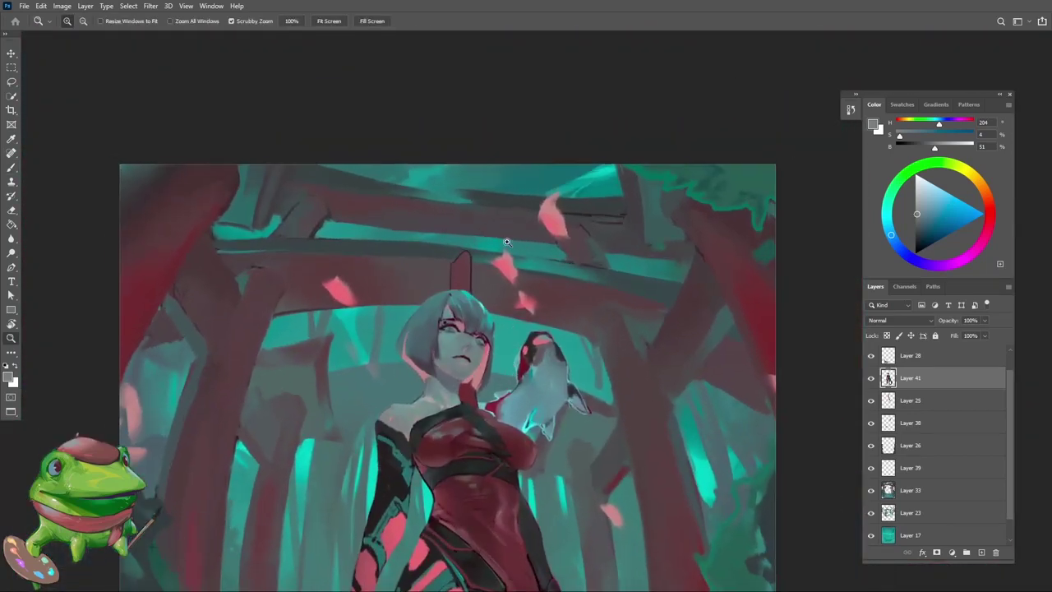
# Soften the pink shading between the near eye and the nose bridge with sampled H 354, S 32, B 66 and H 207, S 9, B 46
pyautogui.moveTo(461, 315); pyautogui.dragTo(527, 320)
pyautogui.press('b')
pyautogui.keyDown('alt'); pyautogui.click(458, 355); pyautogui.keyUp('alt')
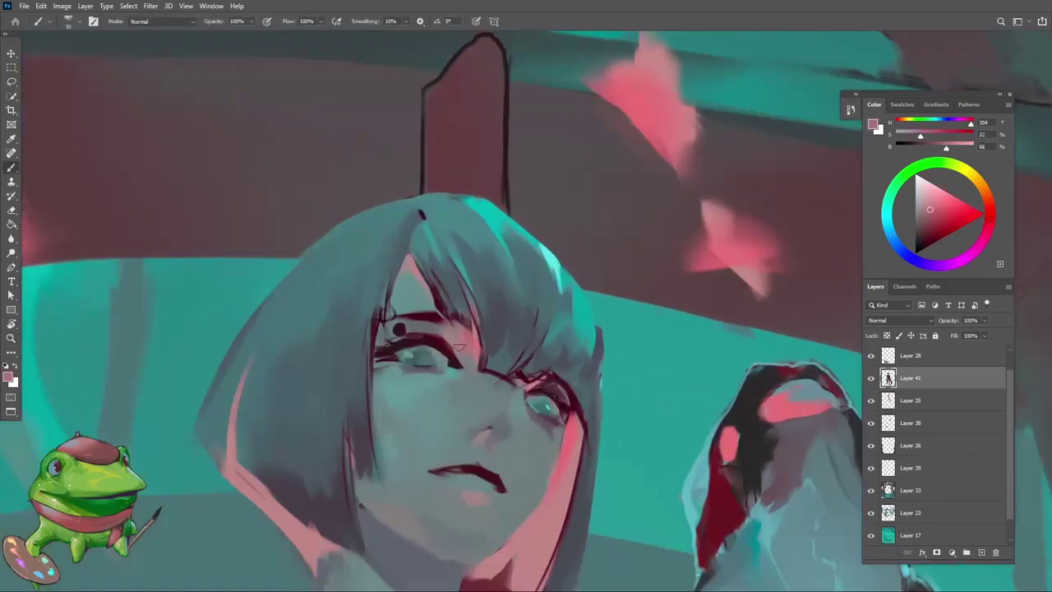
pyautogui.keyDown('alt'); pyautogui.click(462, 360); pyautogui.keyUp('alt')
pyautogui.press('r')
pyautogui.moveTo(468, 361); pyautogui.dragTo(541, 349)
pyautogui.press('Escape')
pyautogui.press('b')
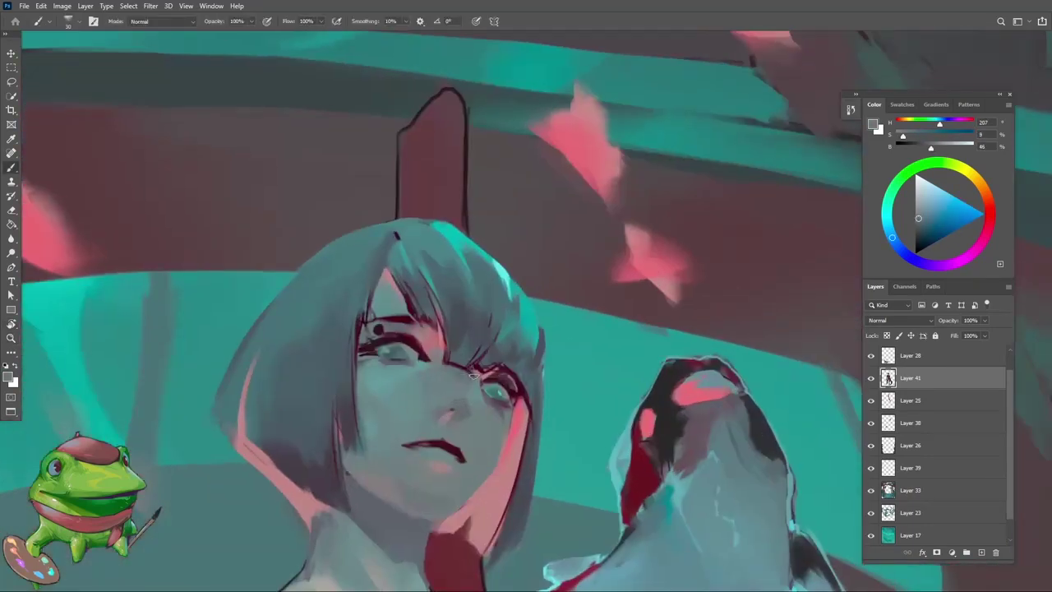
# Shade the fringe's lower strands above the eyes with sampled H 233, S 11, B 33 and H 228, S 12, B 33
pyautogui.keyDown('alt'); pyautogui.click(467, 367); pyautogui.keyUp('alt')
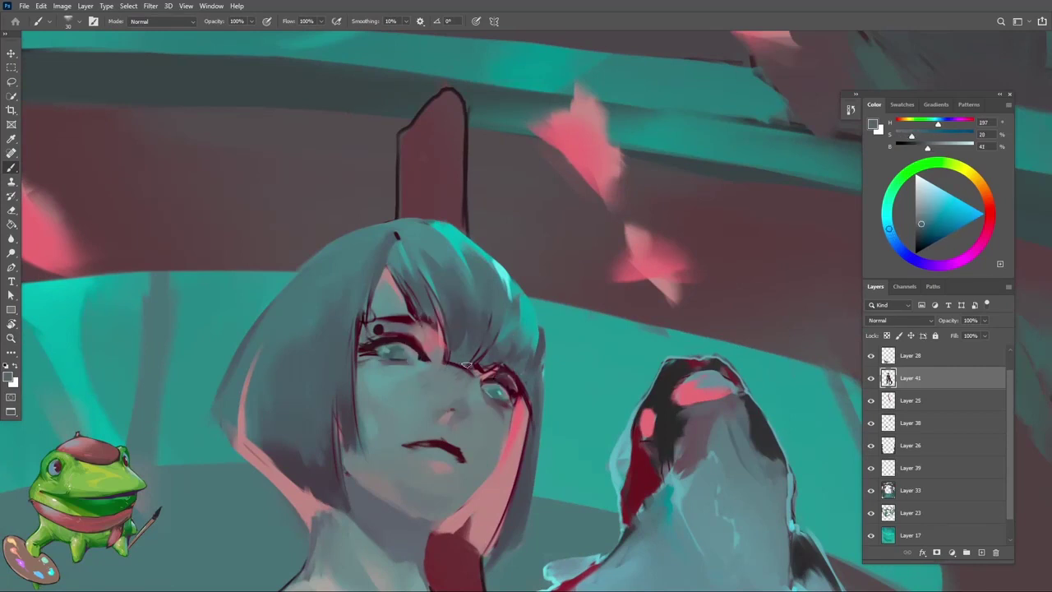
pyautogui.keyDown('alt'); pyautogui.click(462, 319); pyautogui.keyUp('alt')
pyautogui.moveTo(453, 313); pyautogui.dragTo(483, 360)
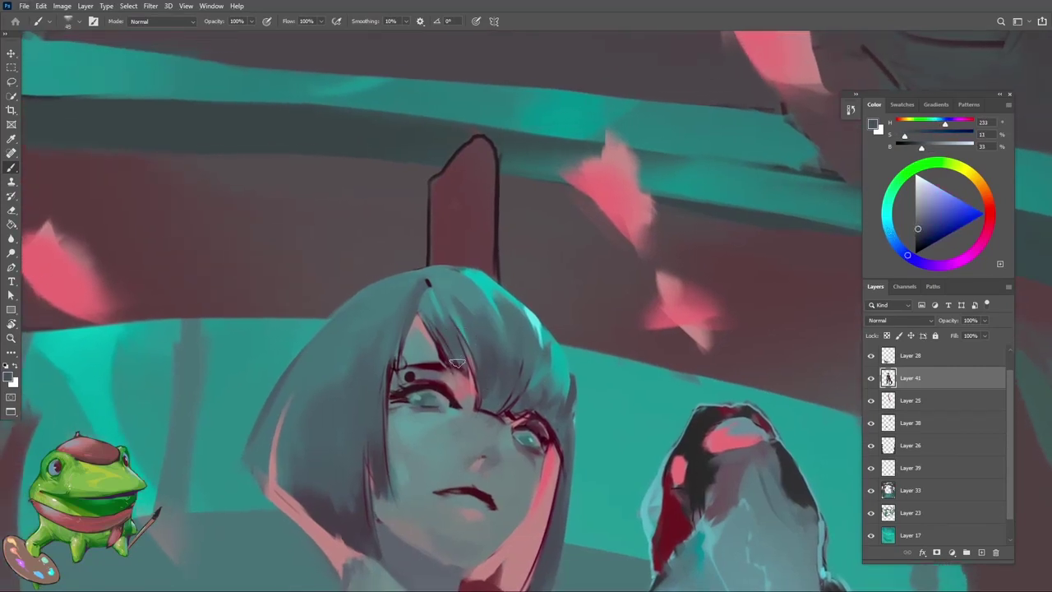
pyautogui.keyDown('alt'); pyautogui.click(468, 368); pyautogui.keyUp('alt')
pyautogui.keyDown('alt'); pyautogui.click(491, 370); pyautogui.keyUp('alt')
pyautogui.keyDown('alt'); pyautogui.click(524, 402); pyautogui.keyUp('alt')
pyautogui.keyDown('alt'); pyautogui.click(503, 368); pyautogui.keyUp('alt')
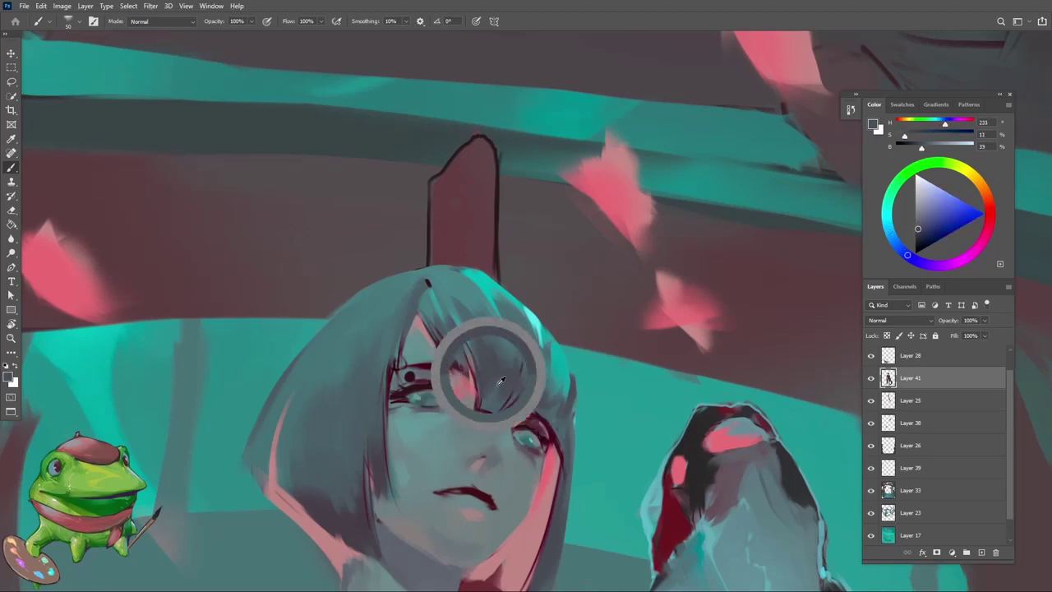
pyautogui.keyDown('alt'); pyautogui.click(508, 370); pyautogui.keyUp('alt')
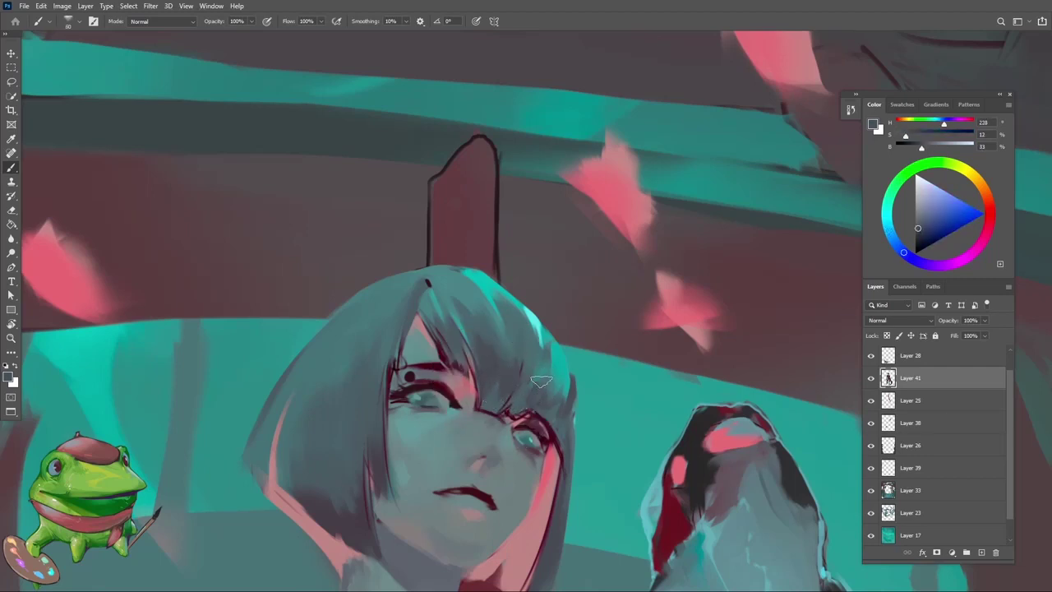
# Rework the pink light along the far cheek with sampled H 1, S 26, B 70
pyautogui.press('z')
pyautogui.keyDown('alt'); pyautogui.click(573, 419); pyautogui.keyUp('alt')
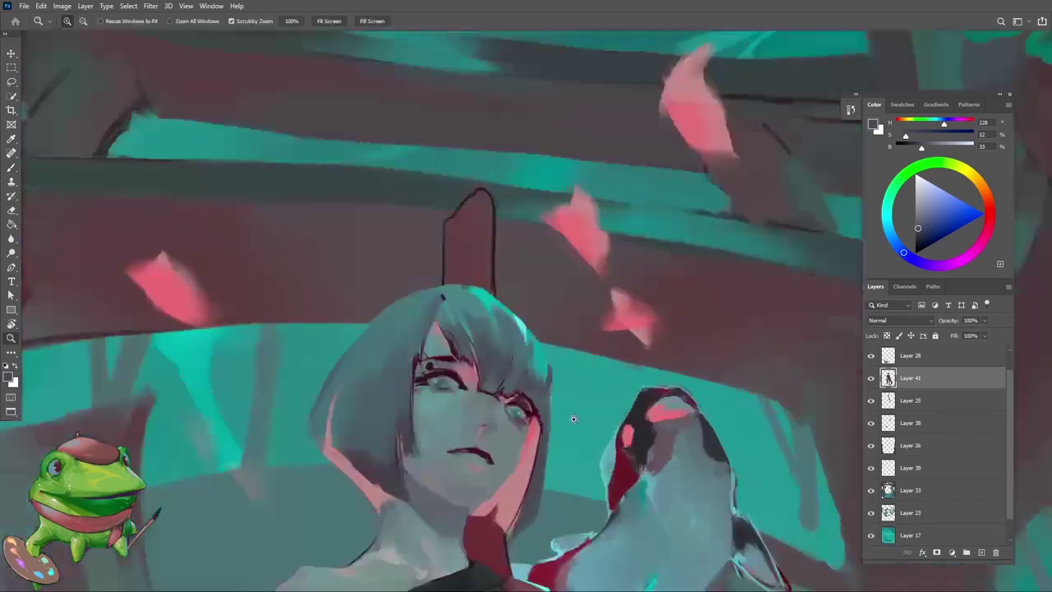
pyautogui.click(574, 420)
pyautogui.press('b')
pyautogui.moveTo(496, 349); pyautogui.dragTo(503, 362)
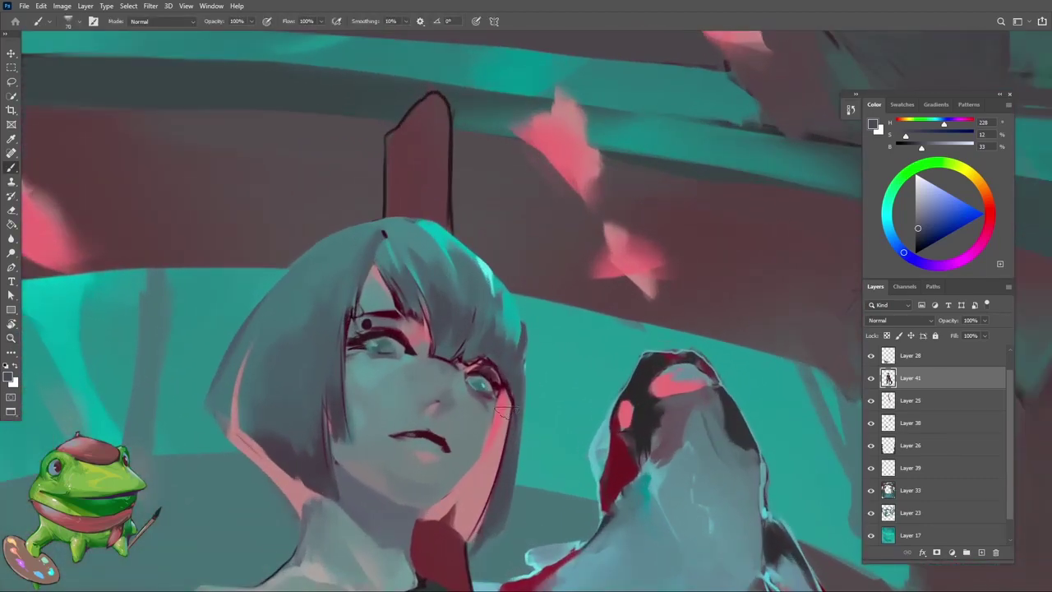
pyautogui.keyDown('alt'); pyautogui.click(503, 436); pyautogui.keyUp('alt')
pyautogui.keyDown('alt'); pyautogui.click(504, 430); pyautogui.keyUp('alt')
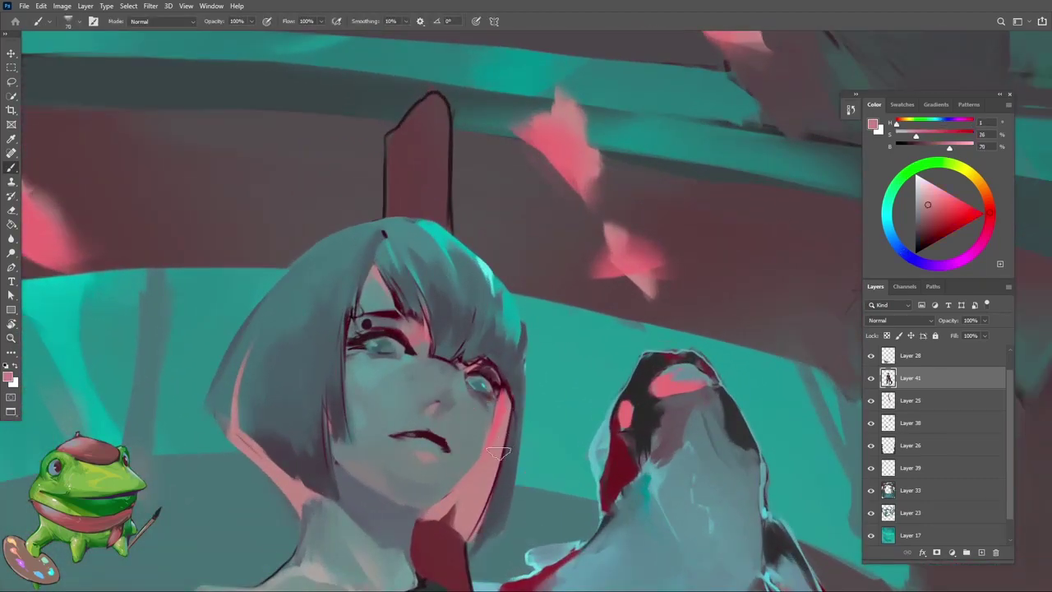
# Paint the side lock beside the far eye and cheek with sampled H 215, S 14, B 34 and H 208, S 18, B 38
pyautogui.keyDown('alt'); pyautogui.click(509, 404); pyautogui.keyUp('alt')
pyautogui.keyDown('alt'); pyautogui.click(513, 436); pyautogui.keyUp('alt')
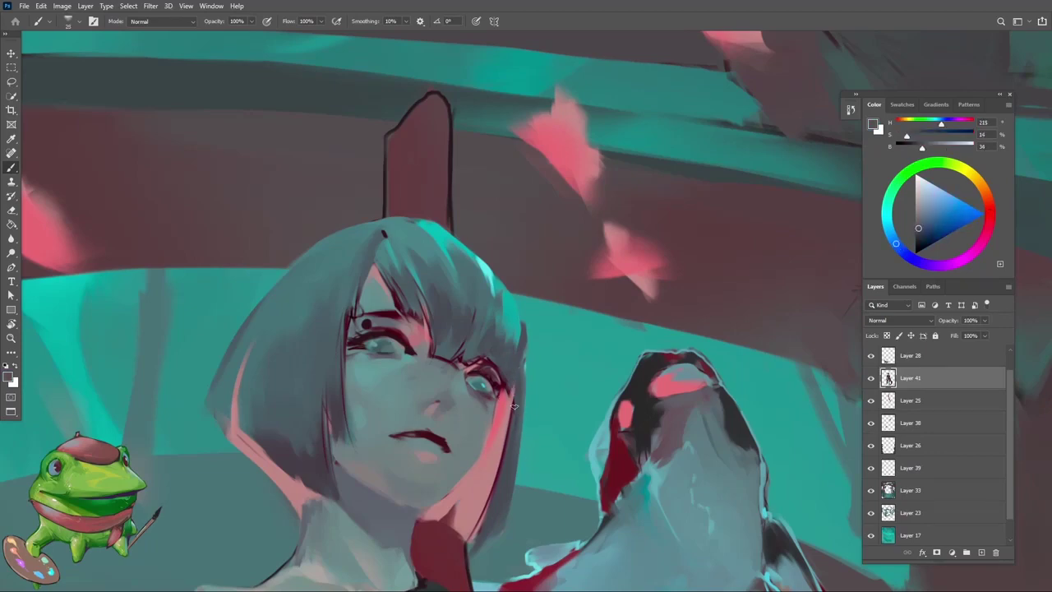
pyautogui.press('z')
pyautogui.keyDown('alt'); pyautogui.click(513, 445); pyautogui.keyUp('alt')
pyautogui.moveTo(512, 445); pyautogui.dragTo(496, 425)
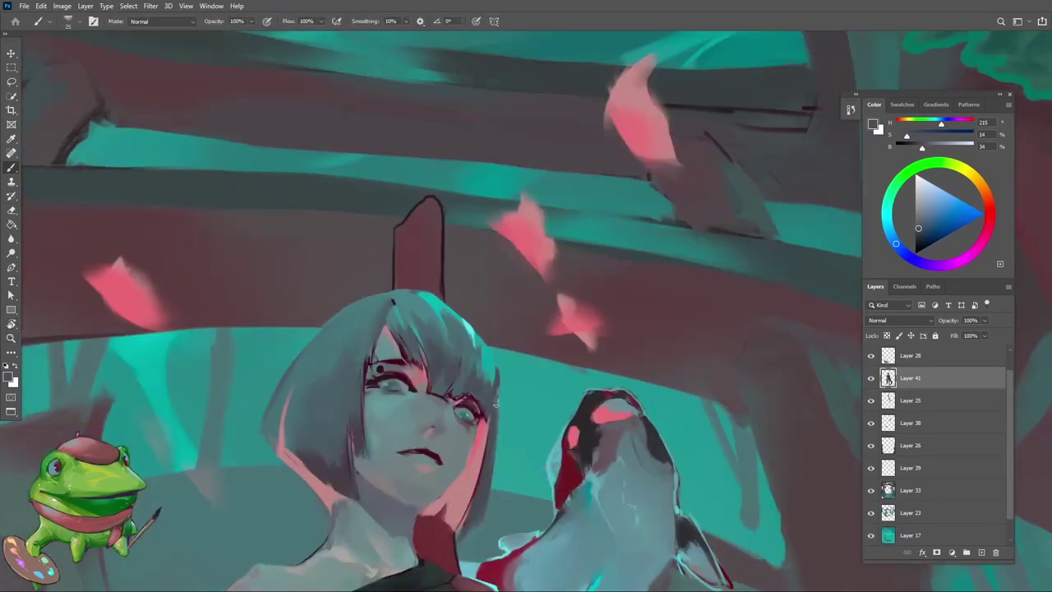
pyautogui.press('b')
pyautogui.keyDown('alt'); pyautogui.click(491, 420); pyautogui.keyUp('alt')
# Flip the canvas and examine the whole composition, the figure and the bodice up close
pyautogui.press('z')
pyautogui.keyDown('alt'); pyautogui.click(461, 411); pyautogui.keyUp('alt')
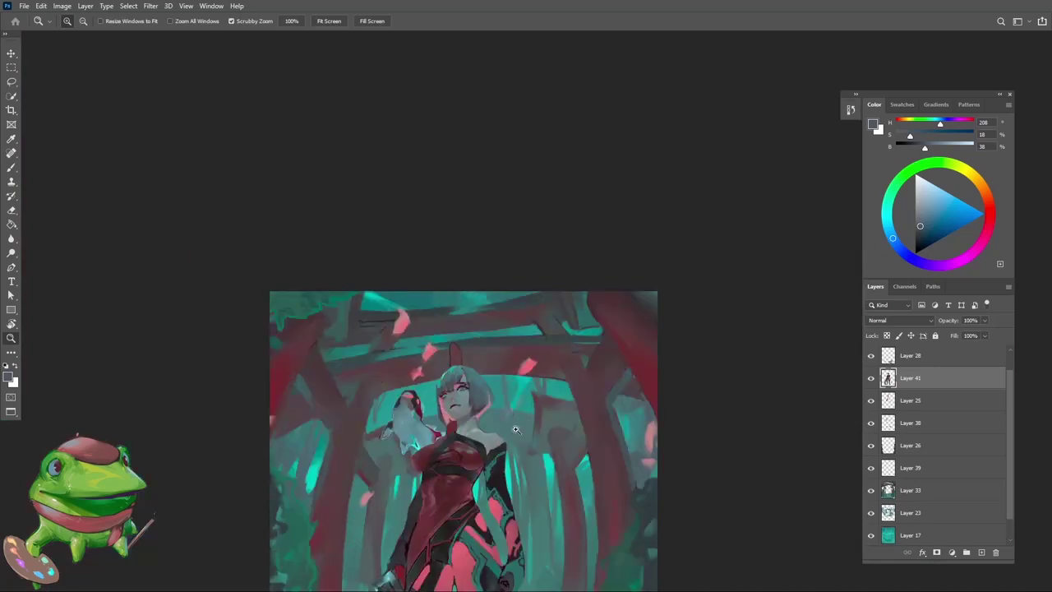
pyautogui.moveTo(448, 402); pyautogui.dragTo(460, 411)
pyautogui.press('v')
pyautogui.press('e')
pyautogui.scroll(3, 465, 435)
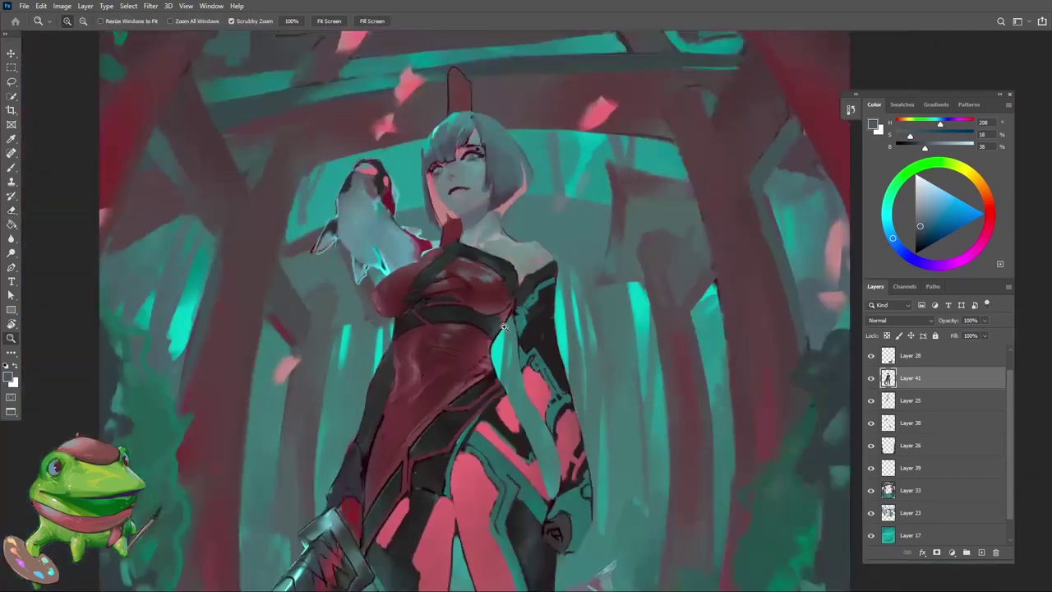
pyautogui.press('z')
pyautogui.click(489, 336)
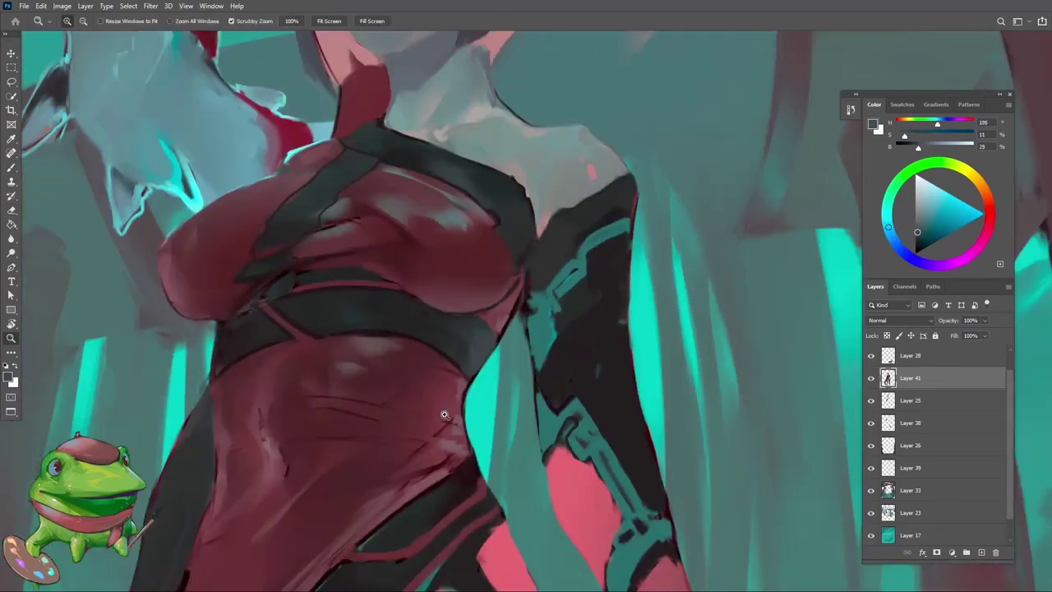
pyautogui.moveTo(444, 415)
pyautogui.mouseDown()
pyautogui.moveTo(387, 399)
pyautogui.moveTo(460, 378)
pyautogui.moveTo(427, 361)
pyautogui.moveTo(518, 349)
pyautogui.moveTo(479, 344)
pyautogui.moveTo(440, 241)
pyautogui.moveTo(467, 373)
pyautogui.mouseUp()
# Trim the edges of the small pink petals above the creature with the Eraser on Layer 39
pyautogui.keyDown('ctrl'); pyautogui.click(450, 279); pyautogui.keyUp('ctrl')
pyautogui.keyDown('alt'); pyautogui.click(466, 373); pyautogui.keyUp('alt')
pyautogui.press('e')
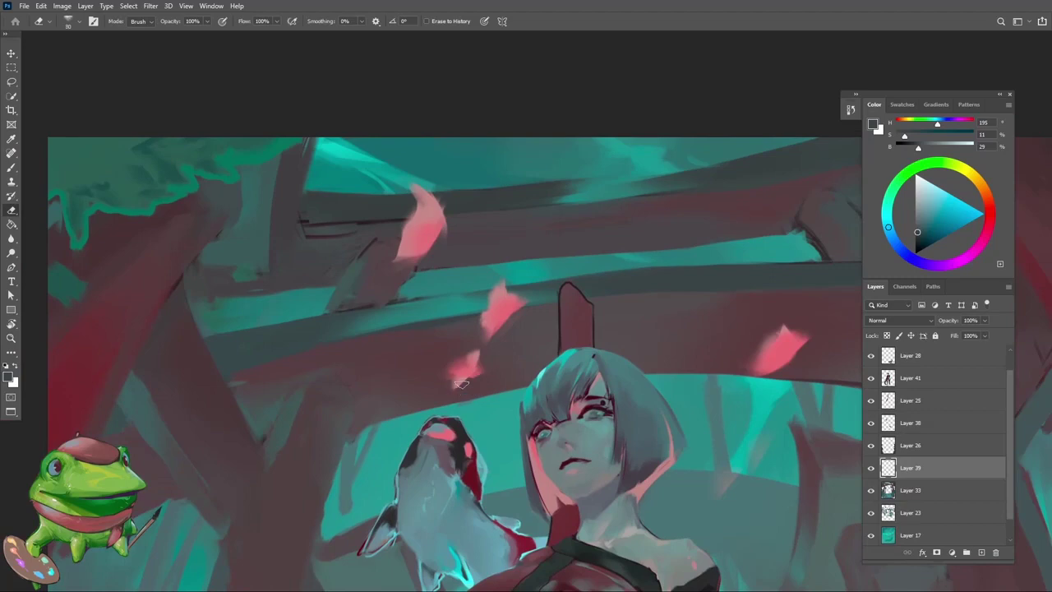
pyautogui.hotkey('ctrl', '-')
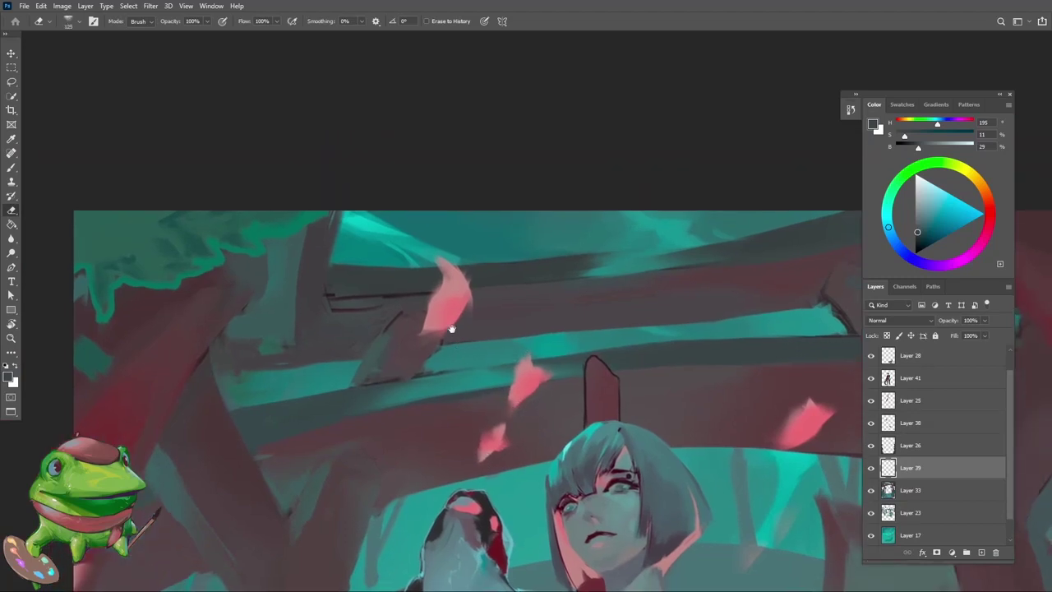
pyautogui.press('z')
pyautogui.keyDown('alt'); pyautogui.click(616, 350); pyautogui.keyUp('alt')
pyautogui.click(616, 350)
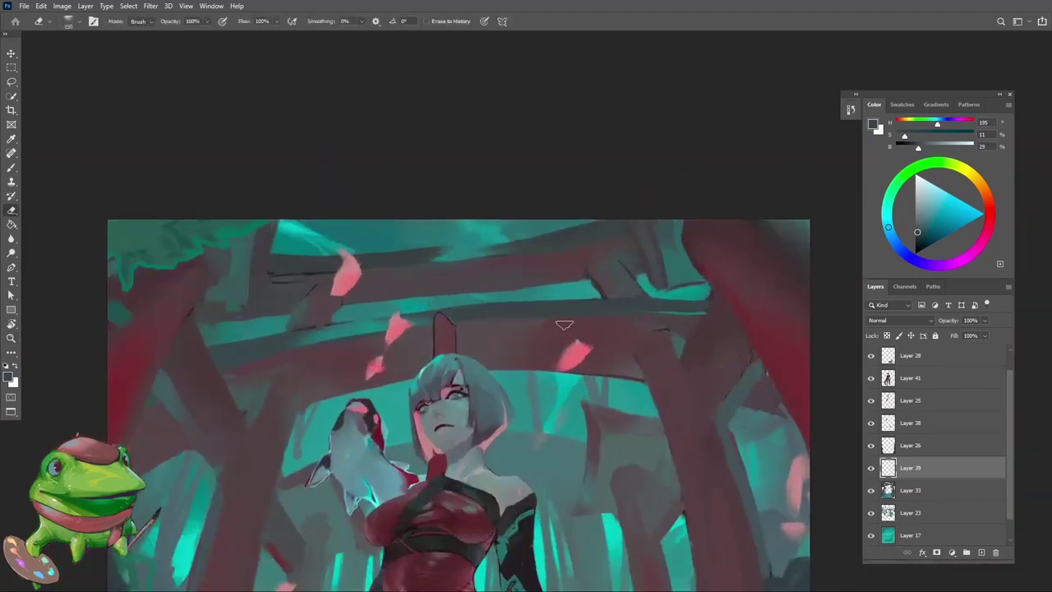
pyautogui.moveTo(616, 350); pyautogui.dragTo(519, 383)
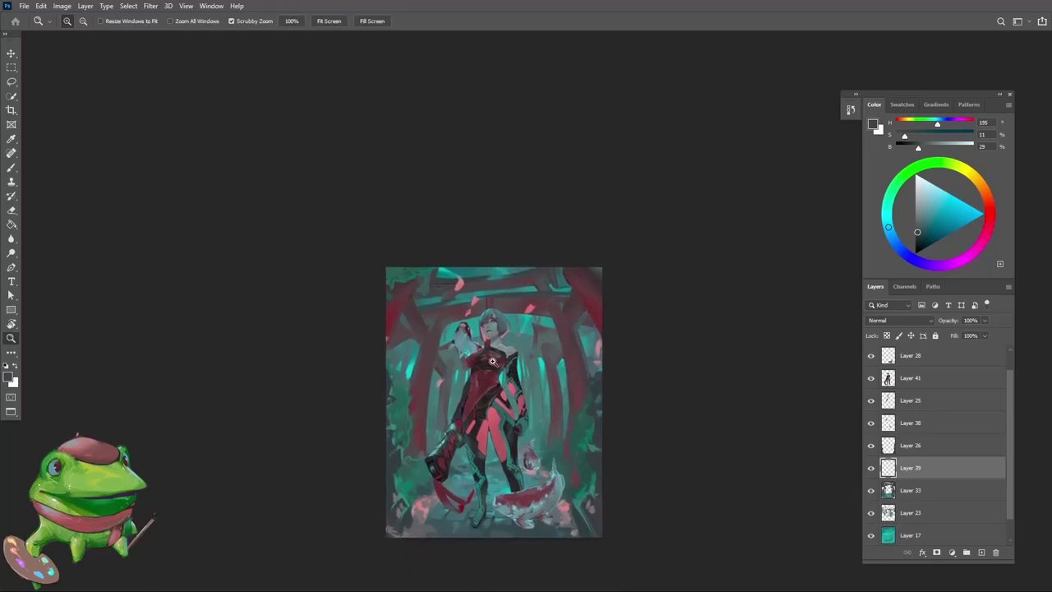
# Check the whole composition and touch up the small pink petal beside the tree trunk below the creature
pyautogui.click(492, 362)
pyautogui.press('e')
pyautogui.press('b')
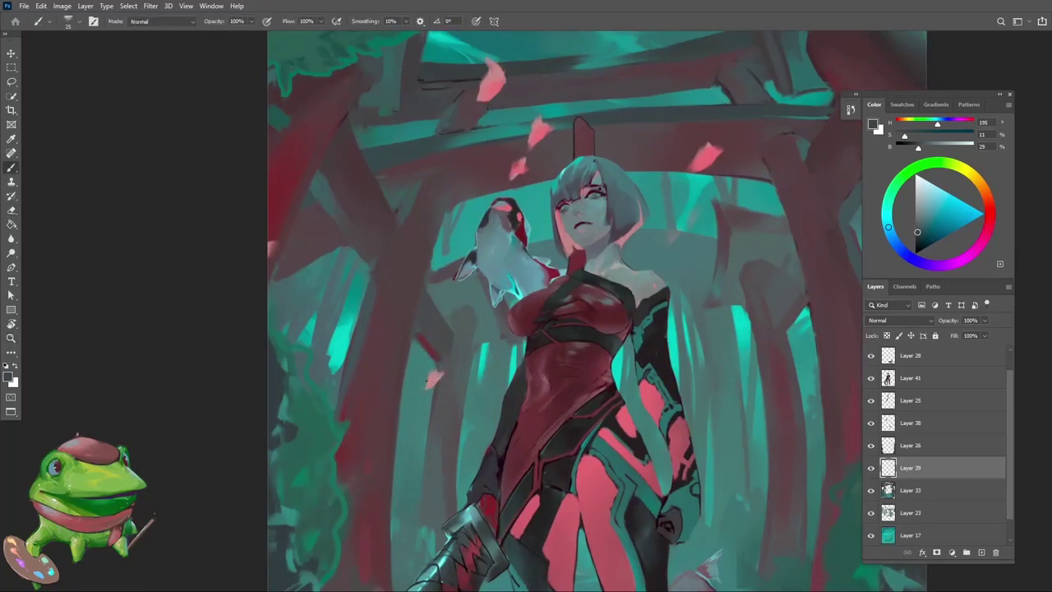
pyautogui.keyDown('alt'); pyautogui.click(435, 375); pyautogui.keyUp('alt')
pyautogui.moveTo(436, 374)
pyautogui.mouseDown()
pyautogui.moveTo(394, 382)
pyautogui.moveTo(442, 391)
pyautogui.mouseUp()
pyautogui.click(442, 391)
pyautogui.press('b')
pyautogui.scroll(1, 440, 378)
# Repaint the creature's head markings on Layer 38 with sampled H 198, S 23, B 58, H 300, S 2, B 18 and H 189, S 29, B 66
pyautogui.keyDown('alt'); pyautogui.click(435, 364); pyautogui.keyUp('alt')
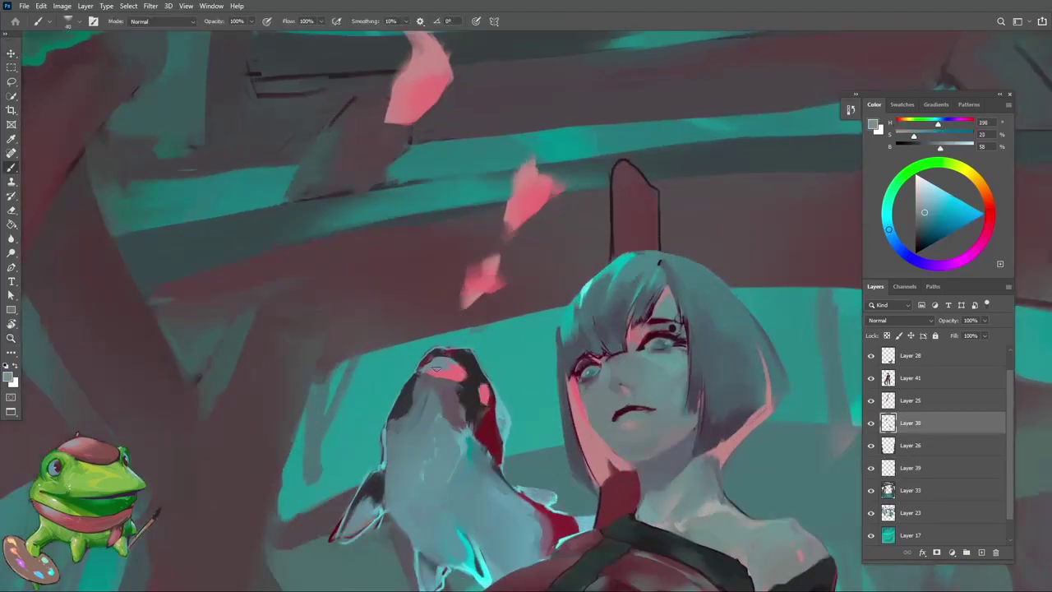
pyautogui.keyDown('alt'); pyautogui.click(444, 364); pyautogui.keyUp('alt')
pyautogui.keyDown('alt'); pyautogui.click(479, 367); pyautogui.keyUp('alt')
pyautogui.keyDown('alt'); pyautogui.click(486, 382); pyautogui.keyUp('alt')
pyautogui.keyDown('ctrl'); pyautogui.keyDown('alt'); pyautogui.click(492, 400); pyautogui.keyUp('alt'); pyautogui.keyUp('ctrl')
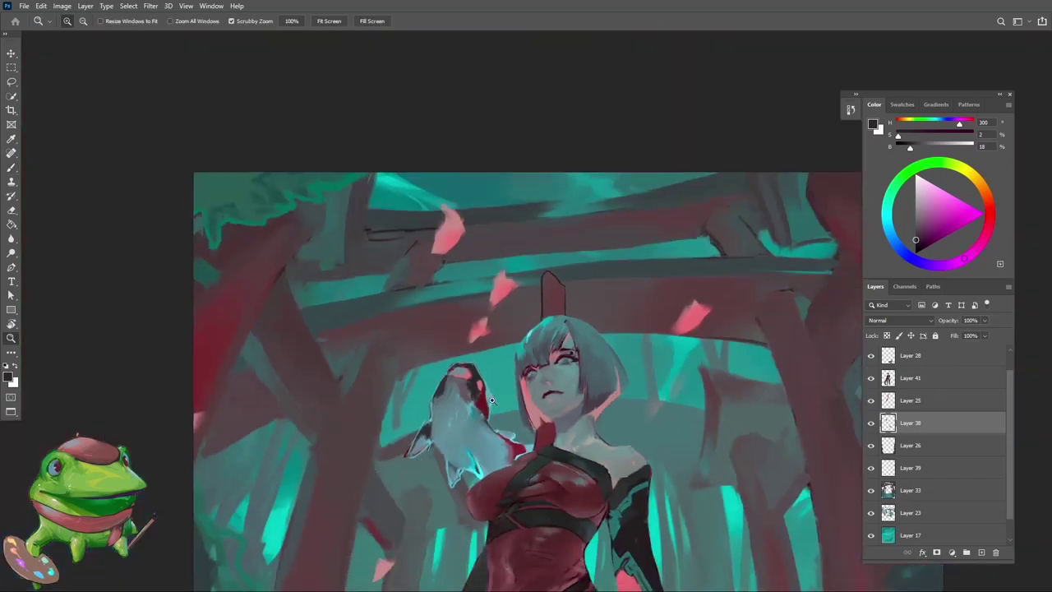
pyautogui.keyDown('ctrl'); pyautogui.click(492, 401); pyautogui.keyUp('ctrl')
pyautogui.keyDown('alt'); pyautogui.click(457, 411); pyautogui.keyUp('alt')
pyautogui.keyDown('alt'); pyautogui.click(466, 429); pyautogui.keyUp('alt')
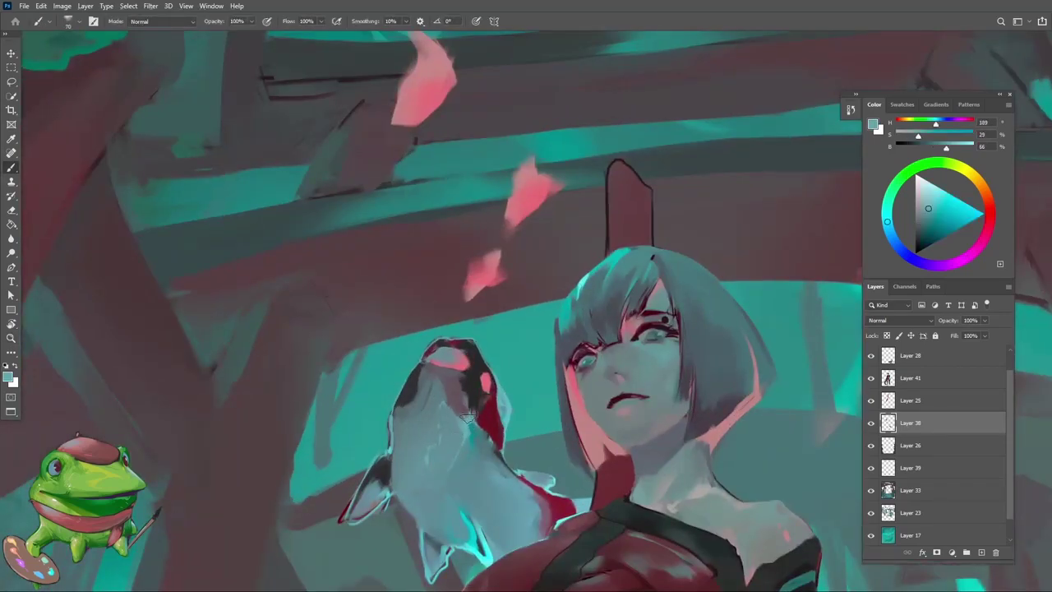
# Flip the canvas horizontally and rework the creature's dark red side patch with sampled H 352, S 69, B 36
pyautogui.keyDown('ctrl'); pyautogui.keyDown('alt'); pyautogui.click(466, 411); pyautogui.keyUp('alt'); pyautogui.keyUp('ctrl')
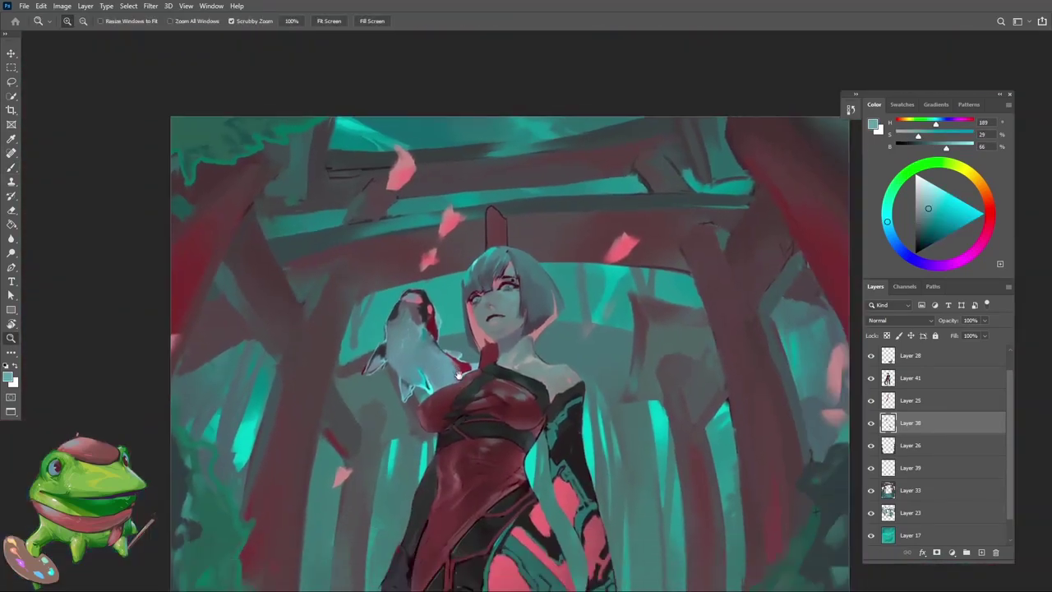
pyautogui.keyDown('ctrl'); pyautogui.click(465, 340); pyautogui.keyUp('ctrl')
pyautogui.keyDown('ctrl'); pyautogui.keyDown('alt'); pyautogui.click(463, 341); pyautogui.keyUp('alt'); pyautogui.keyUp('ctrl')
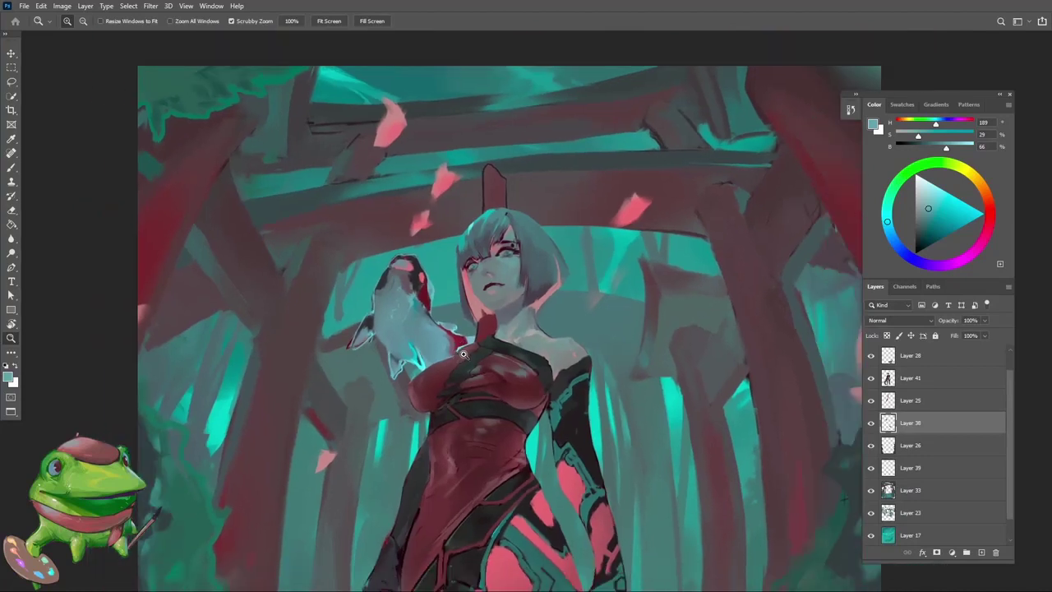
pyautogui.keyDown('ctrl'); pyautogui.keyDown('alt'); pyautogui.click(465, 345); pyautogui.keyUp('alt'); pyautogui.keyUp('ctrl')
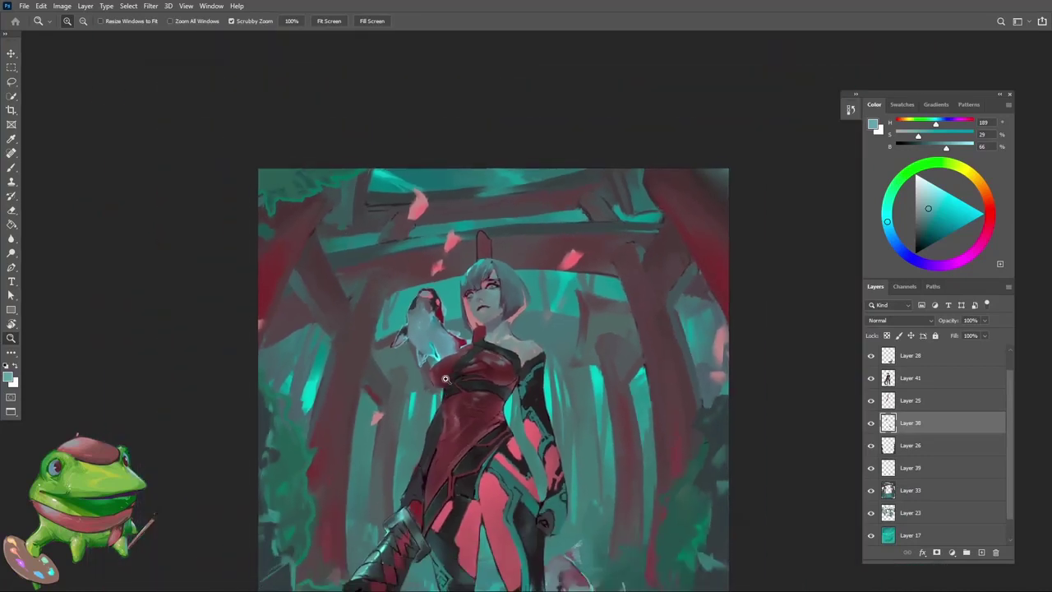
pyautogui.hotkey('ctrl', 'shift', 'h')
pyautogui.click(528, 357)
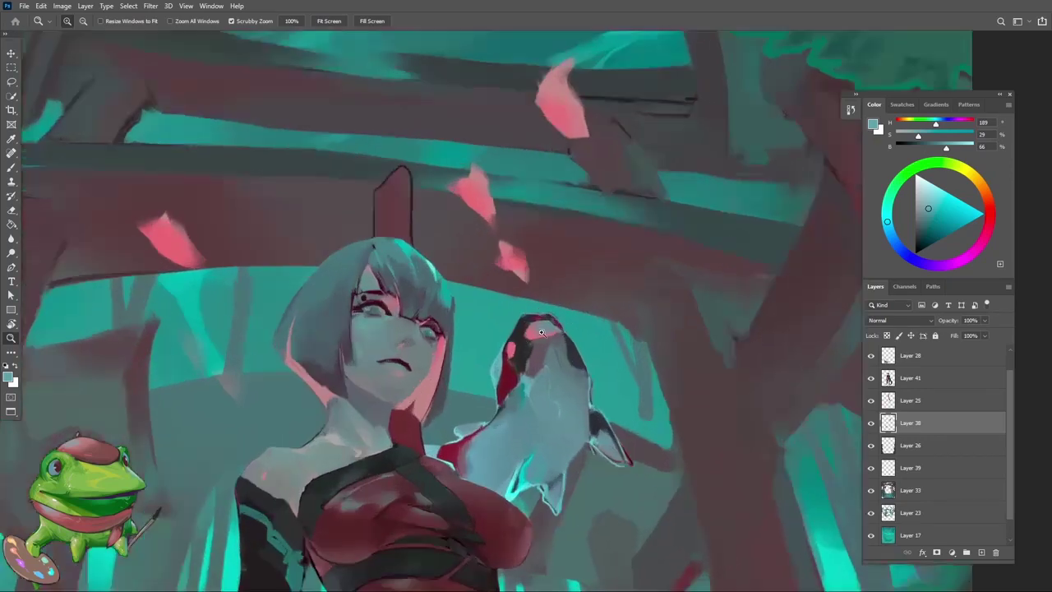
pyautogui.press('b')
pyautogui.keyDown('alt'); pyautogui.click(514, 342); pyautogui.keyUp('alt')
pyautogui.keyDown('alt'); pyautogui.click(499, 375); pyautogui.keyUp('alt')
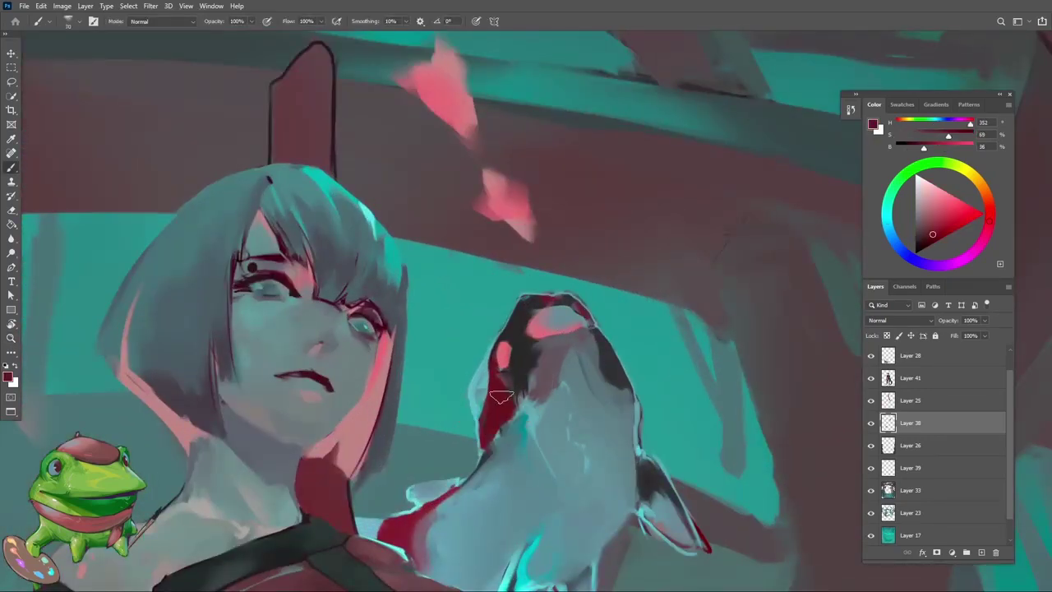
pyautogui.keyDown('ctrl'); pyautogui.keyDown('alt'); pyautogui.click(499, 375); pyautogui.keyUp('alt'); pyautogui.keyUp('ctrl')
pyautogui.moveTo(518, 387); pyautogui.dragTo(555, 350)
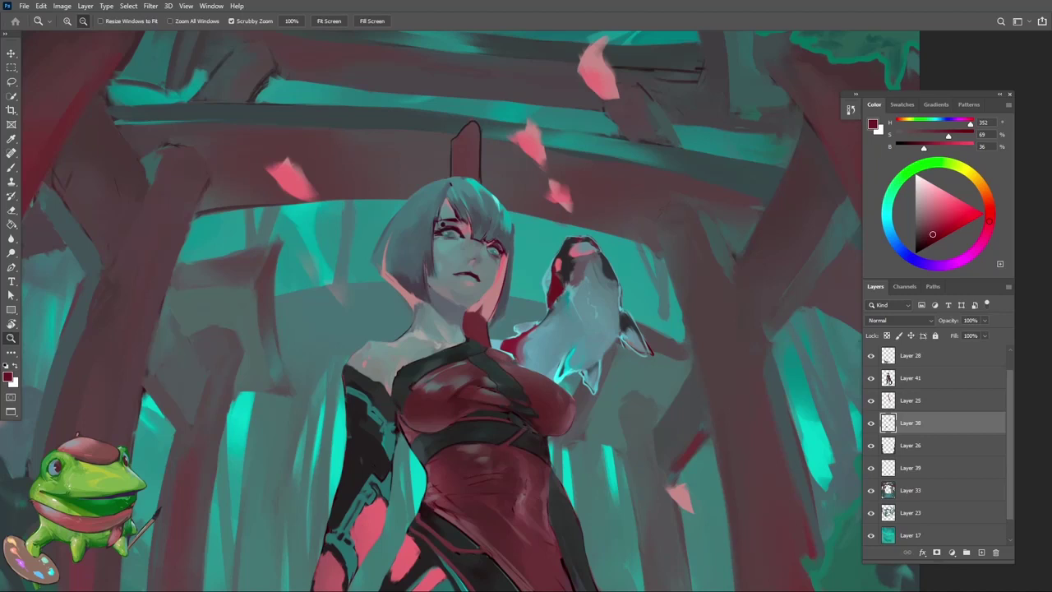
pyautogui.click(914, 359)
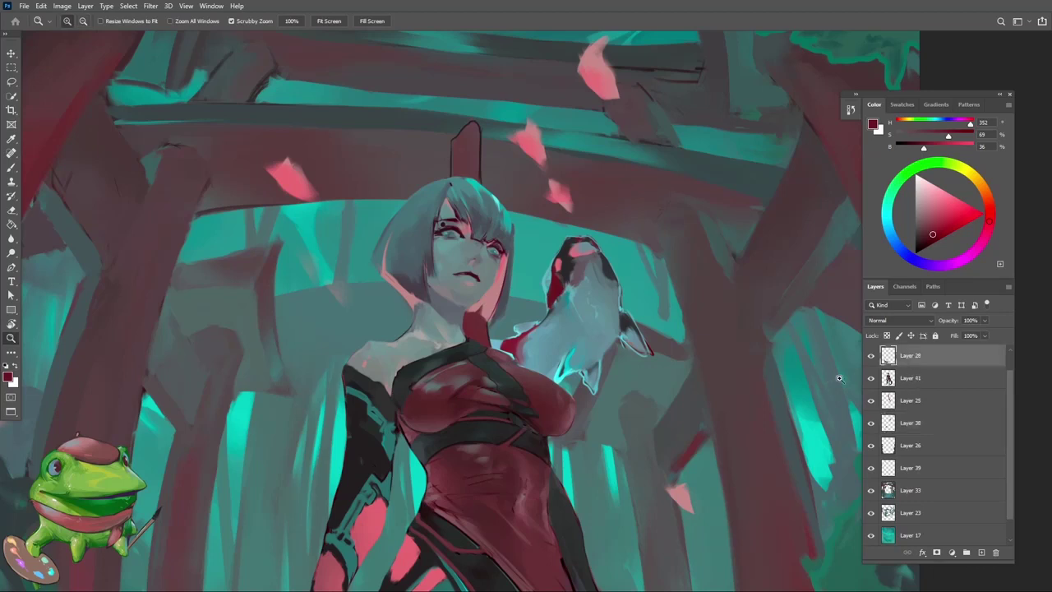
pyautogui.scroll(1, 906, 379)
pyautogui.hotkey('ctrl', 't')
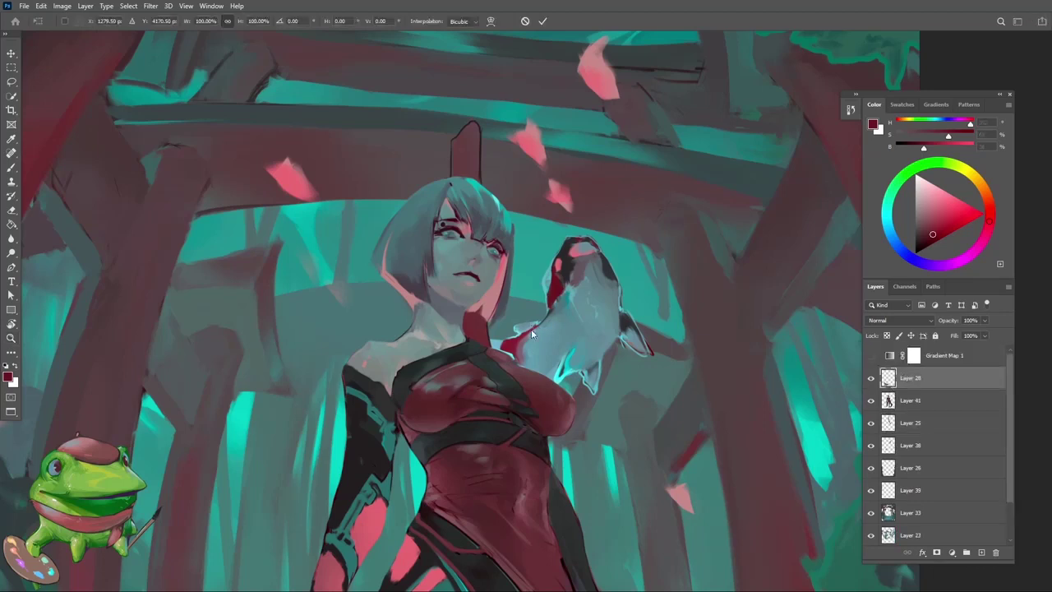
pyautogui.press('Escape')
pyautogui.scroll(-2, 532, 333)
# Paste the flatbread photo onto a new layer and enlarge it over the woman's upper body
pyautogui.hotkey('ctrl', 'v')
pyautogui.hotkey('ctrl', 't')
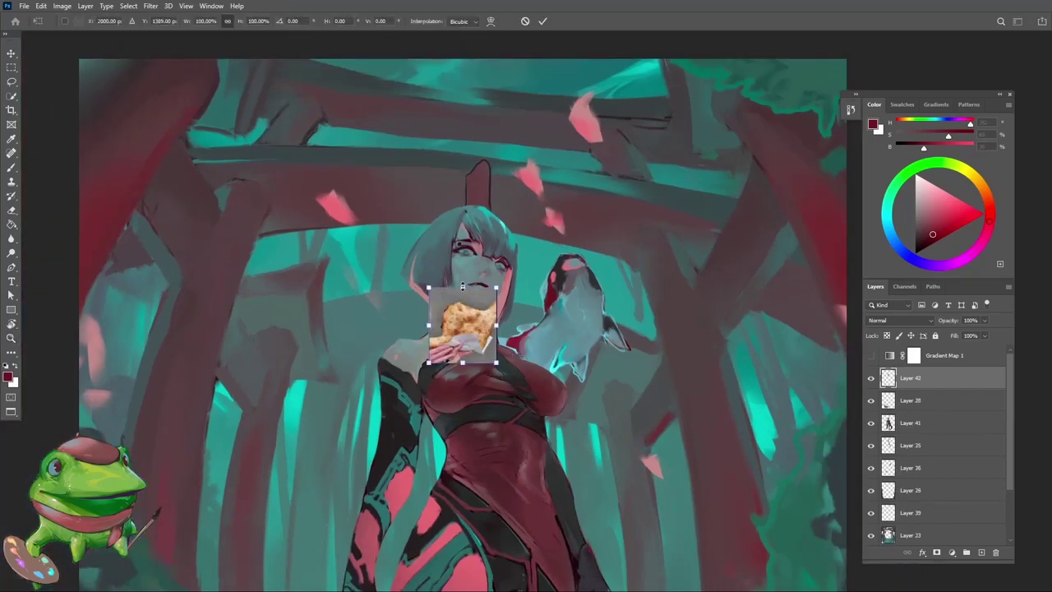
pyautogui.moveTo(463, 286); pyautogui.dragTo(461, 112)
pyautogui.moveTo(462, 361); pyautogui.dragTo(462, 482)
pyautogui.press('Return')
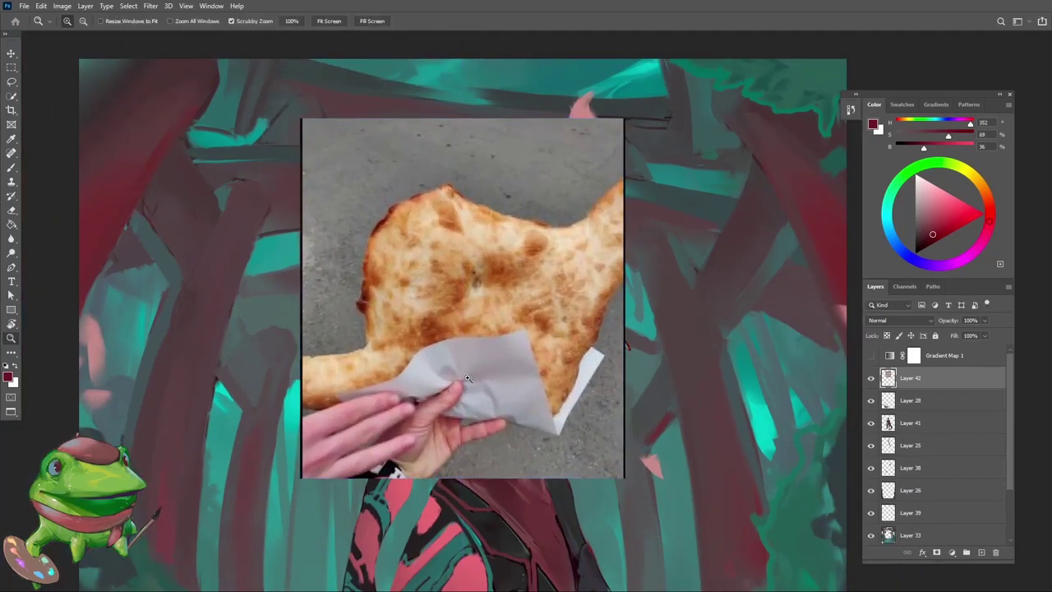
# Examine the pasted flatbread photo and delete its layer
pyautogui.scroll(4, 466, 378)
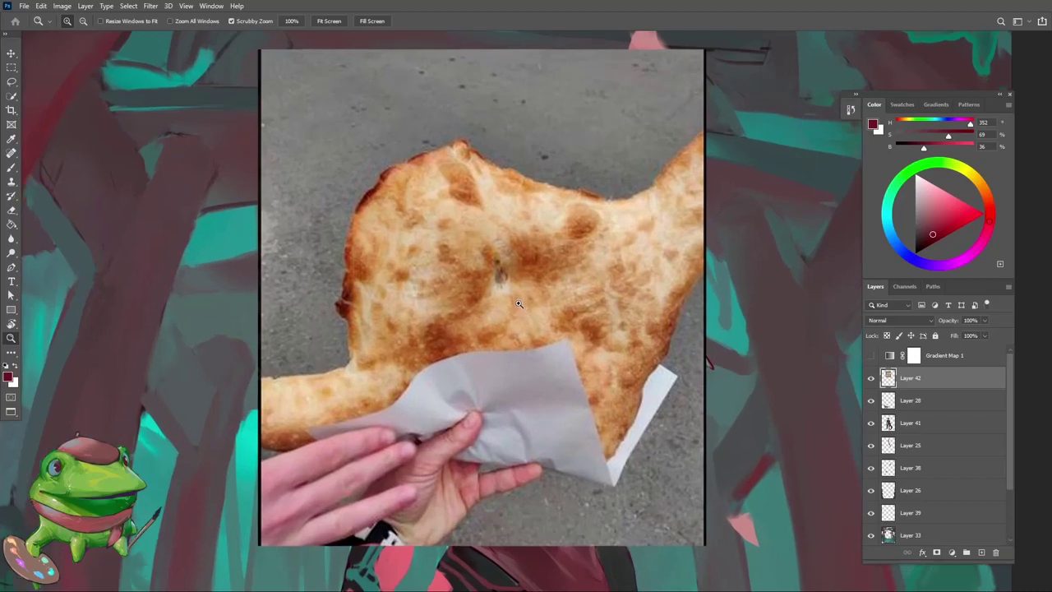
pyautogui.scroll(-1, 518, 305)
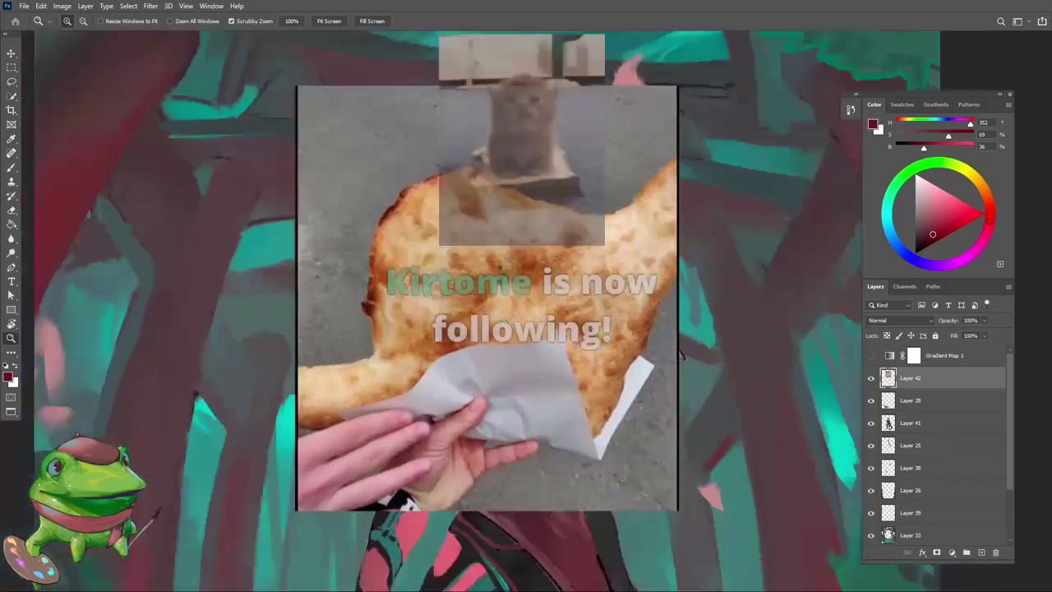
pyautogui.scroll(-1, 494, 464)
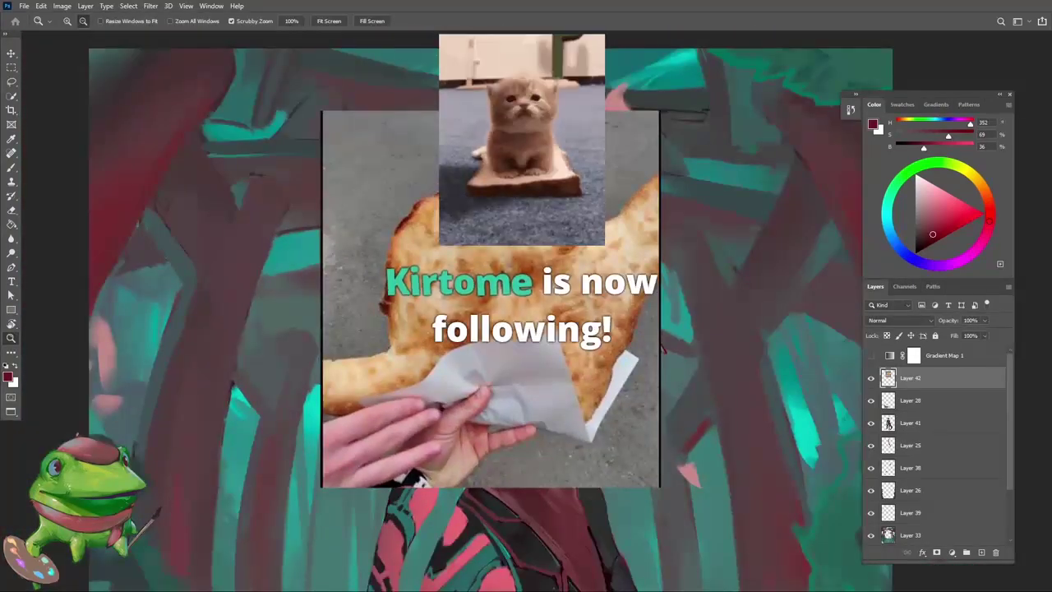
pyautogui.scroll(2, 493, 464)
pyautogui.scroll(-1, 493, 464)
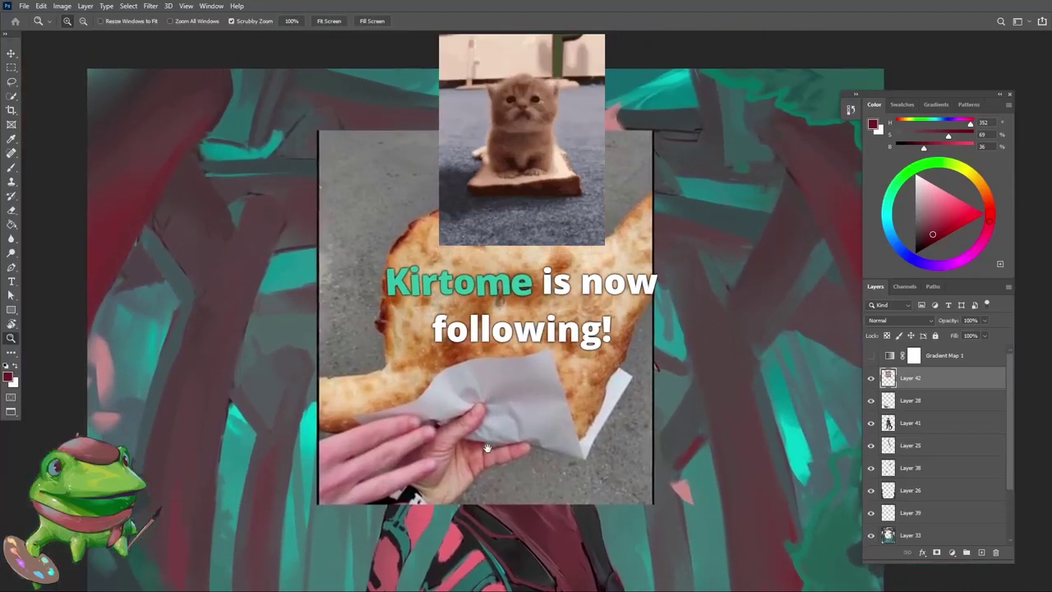
pyautogui.scroll(1, 436, 286)
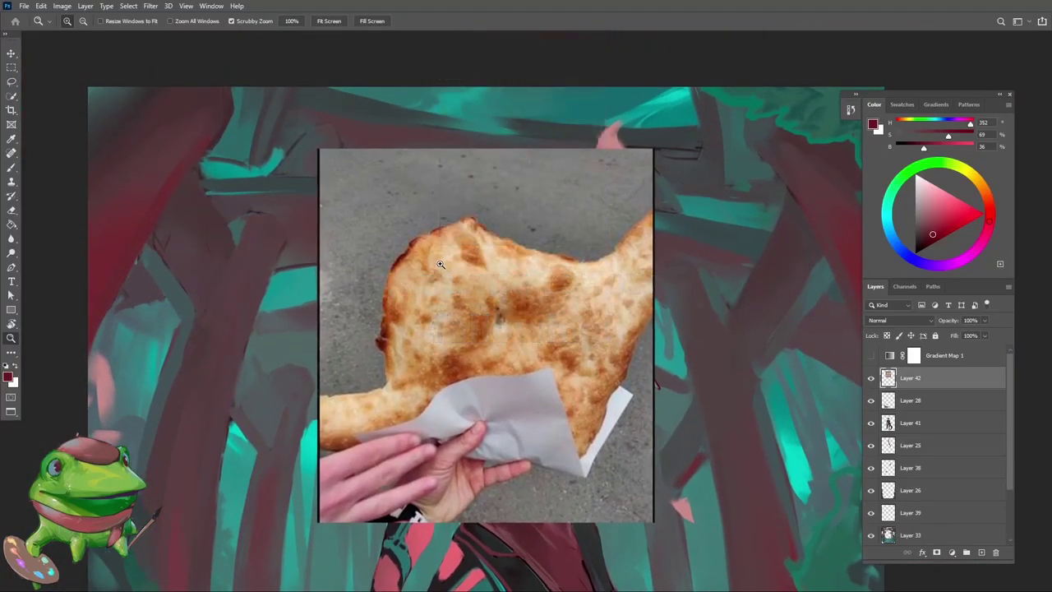
pyautogui.scroll(-1, 447, 272)
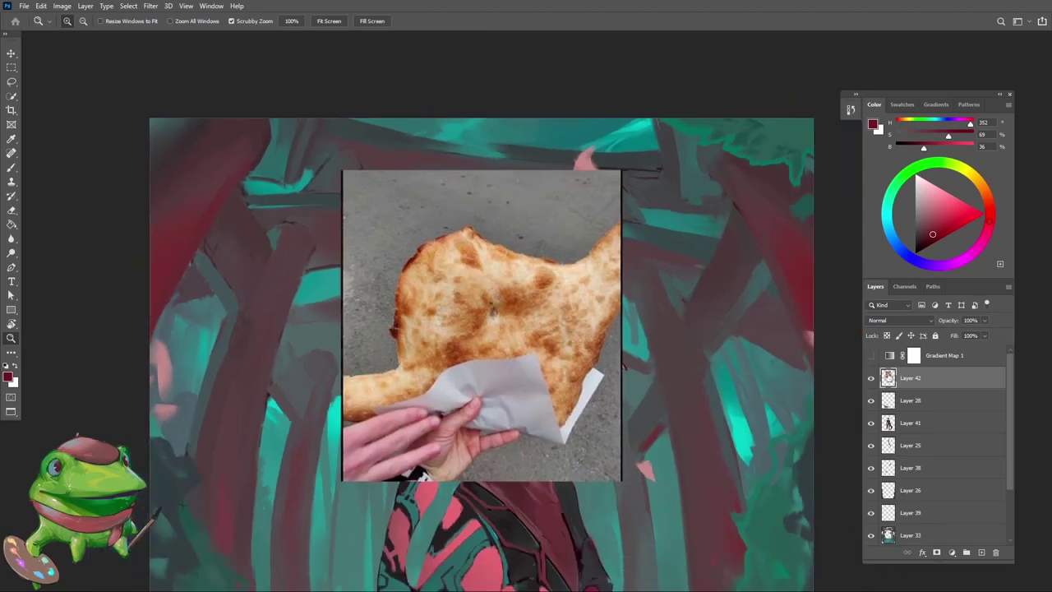
pyautogui.press('Delete')
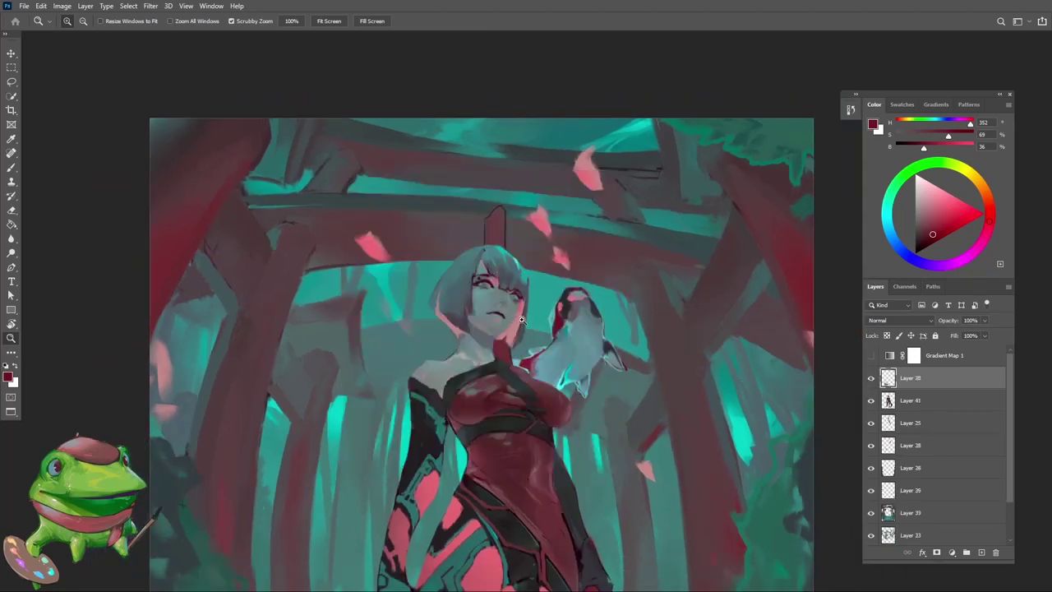
# Touch up the woman's neck on Layer 41 with sampled H 183, S 15, B 56
pyautogui.keyDown('ctrl'); pyautogui.click(487, 326); pyautogui.keyUp('ctrl')
pyautogui.scroll(4, 488, 328)
pyautogui.press('b')
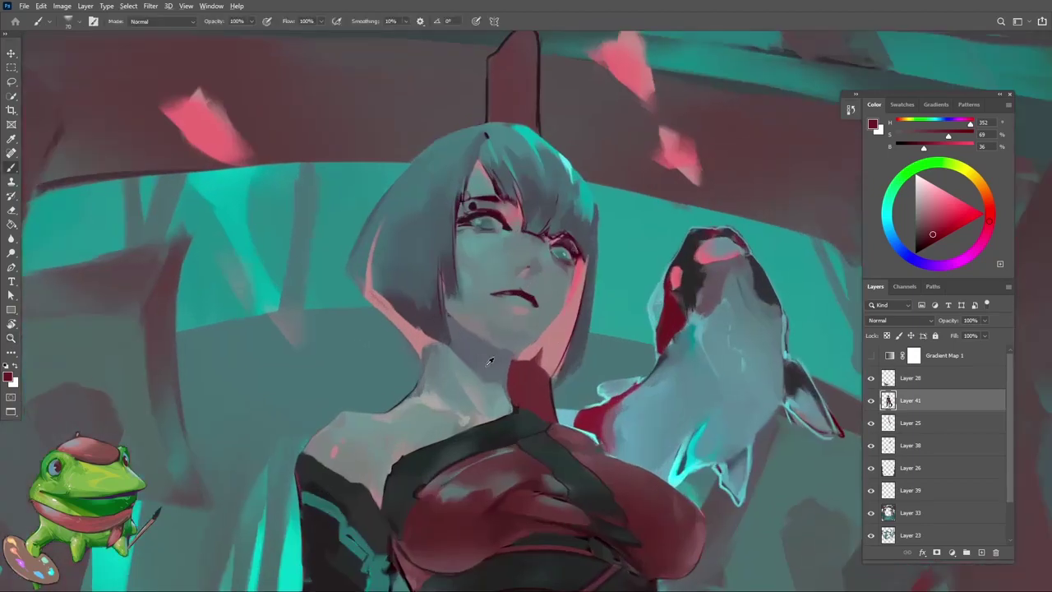
pyautogui.keyDown('alt'); pyautogui.click(494, 374); pyautogui.keyUp('alt')
pyautogui.press('z')
pyautogui.scroll(-4, 510, 370)
# Flip the canvas back and shade the neck below the jaw with sampled H 226, S 13, B 41 and H 226, S 12, B 41
pyautogui.hotkey('ctrl', 'shift', 'h')
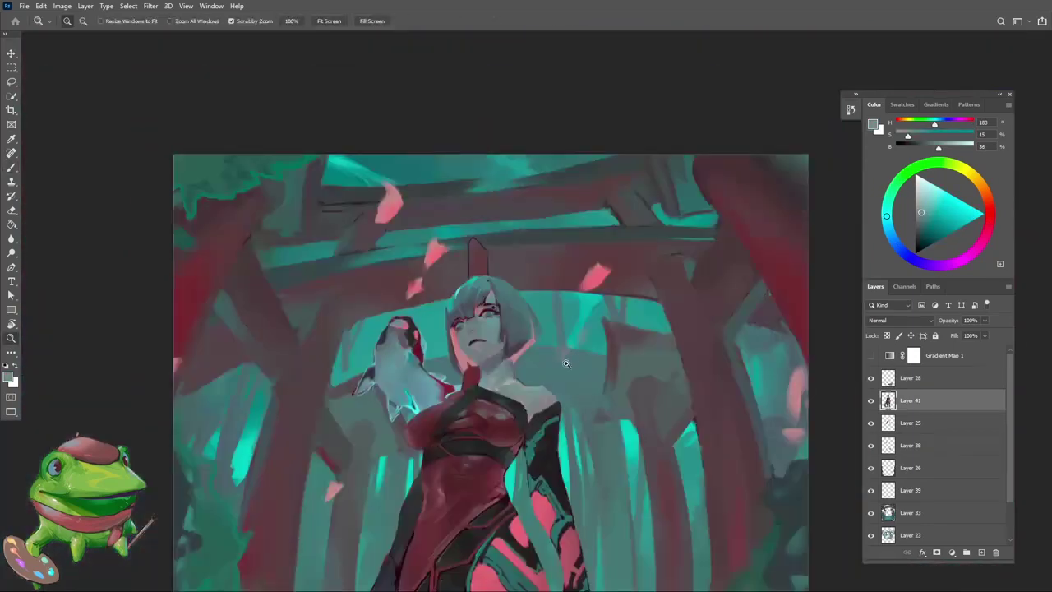
pyautogui.scroll(3, 566, 363)
pyautogui.press('b')
pyautogui.keyDown('alt'); pyautogui.click(485, 364); pyautogui.keyUp('alt')
pyautogui.press('z')
pyautogui.scroll(-2, 475, 396)
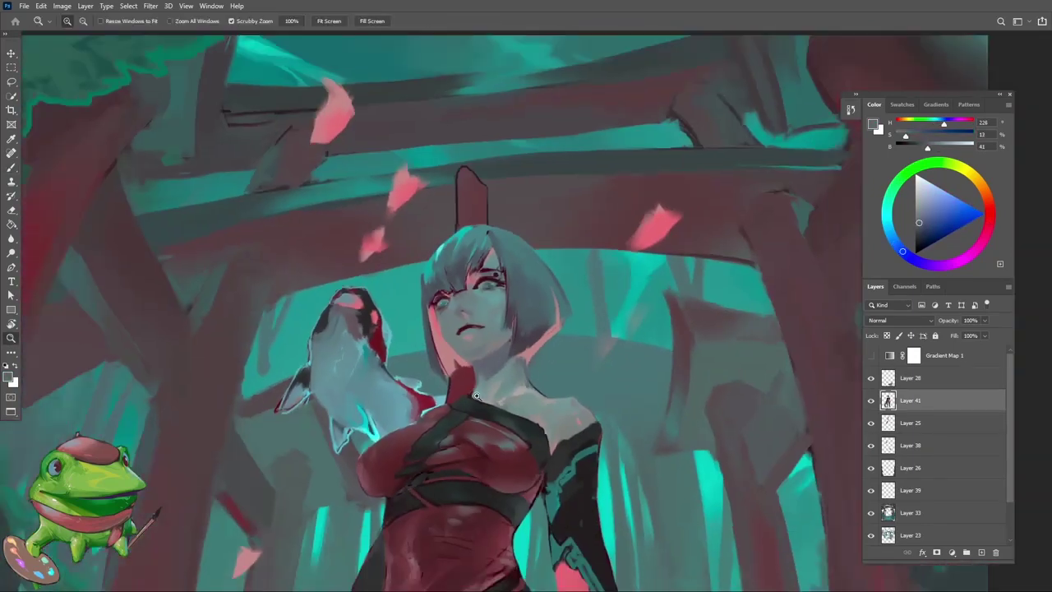
pyautogui.scroll(-3, 475, 396)
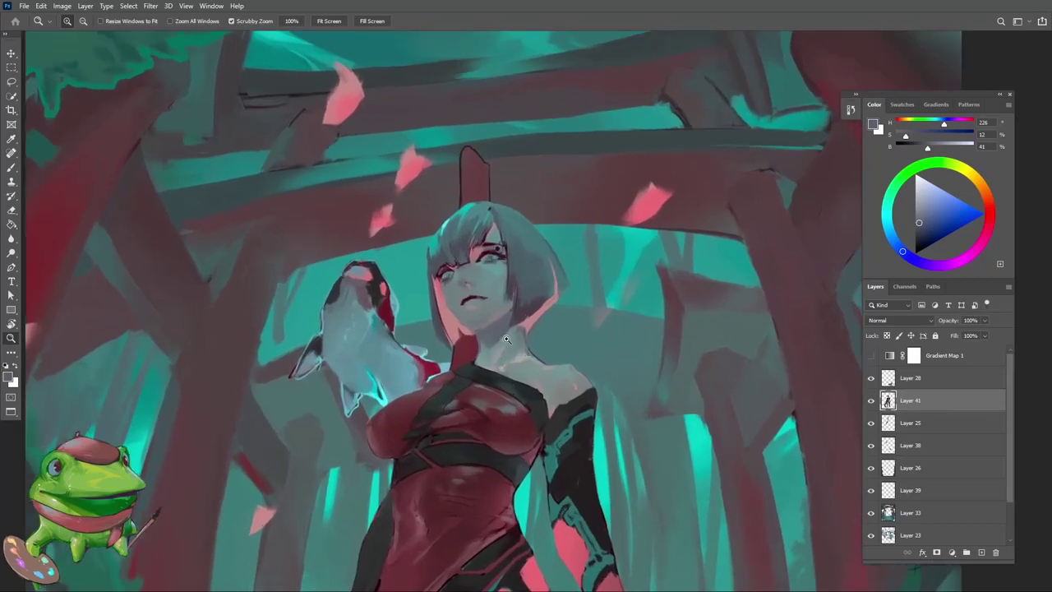
pyautogui.scroll(-1, 502, 349)
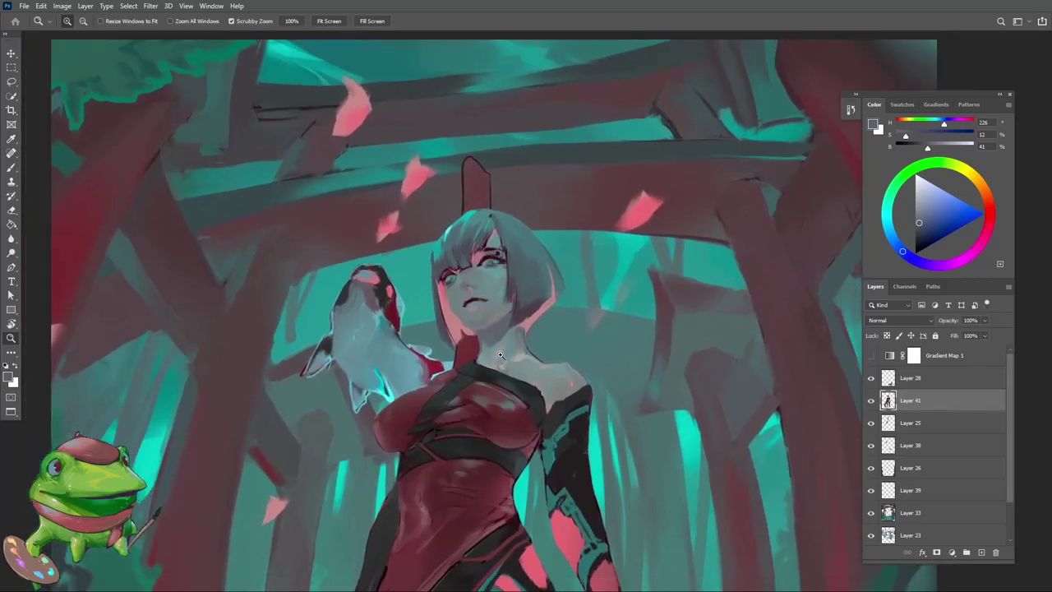
pyautogui.scroll(-3, 501, 355)
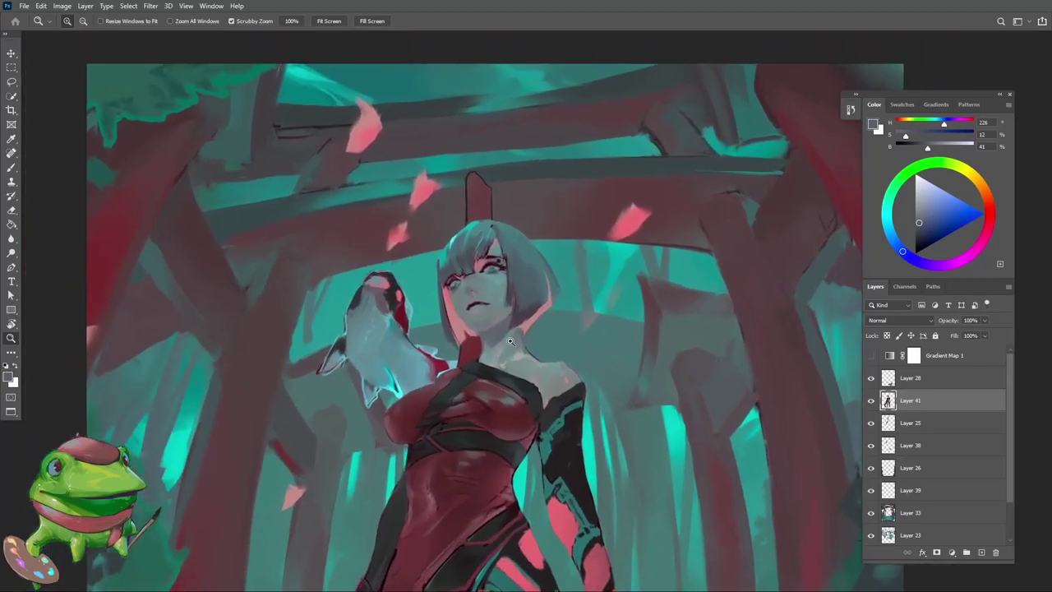
pyautogui.scroll(1, 510, 341)
pyautogui.scroll(1, 515, 332)
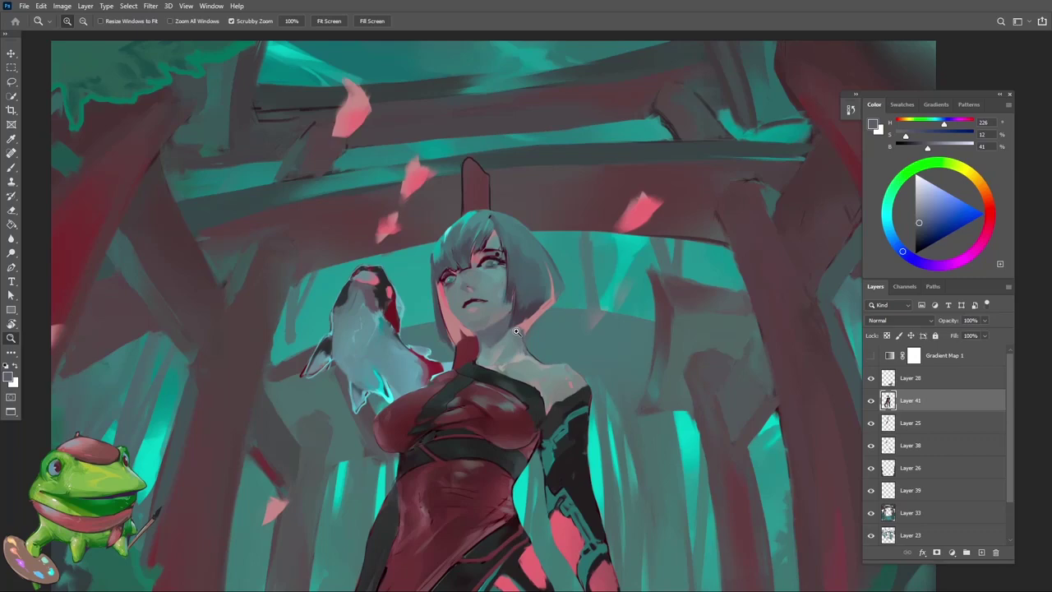
# Touch up the dark bodice strap beside the near shoulder with sampled H 150, S 4, B 19
pyautogui.moveTo(516, 332)
pyautogui.mouseDown()
pyautogui.moveTo(502, 362)
pyautogui.moveTo(544, 370)
pyautogui.moveTo(538, 376)
pyautogui.mouseUp()
pyautogui.press('b')
pyautogui.keyDown('alt'); pyautogui.click(533, 384); pyautogui.keyUp('alt')
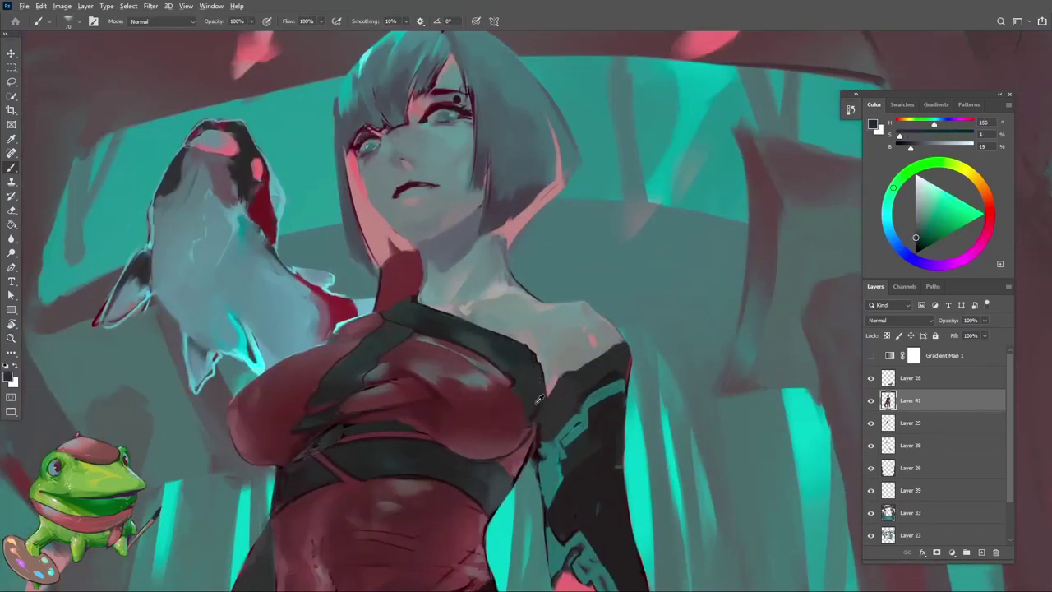
pyautogui.keyDown('alt'); pyautogui.click(521, 404); pyautogui.keyUp('alt')
pyautogui.keyDown('alt'); pyautogui.click(540, 395); pyautogui.keyUp('alt')
# Touch up the side of the neck beneath the bob with sampled H 183, S 16, B 55, H 225, S 11, B 43 and a muted pink
pyautogui.press('z')
pyautogui.moveTo(540, 396)
pyautogui.mouseDown()
pyautogui.moveTo(518, 384)
pyautogui.moveTo(505, 356)
pyautogui.moveTo(526, 356)
pyautogui.moveTo(460, 386)
pyautogui.moveTo(441, 436)
pyautogui.mouseUp()
pyautogui.press('b')
pyautogui.keyDown('alt'); pyautogui.click(482, 348); pyautogui.keyUp('alt')
pyautogui.keyDown('alt'); pyautogui.click(480, 339); pyautogui.keyUp('alt')
pyautogui.press('z')
pyautogui.moveTo(485, 341); pyautogui.dragTo(514, 342)
pyautogui.press('b')
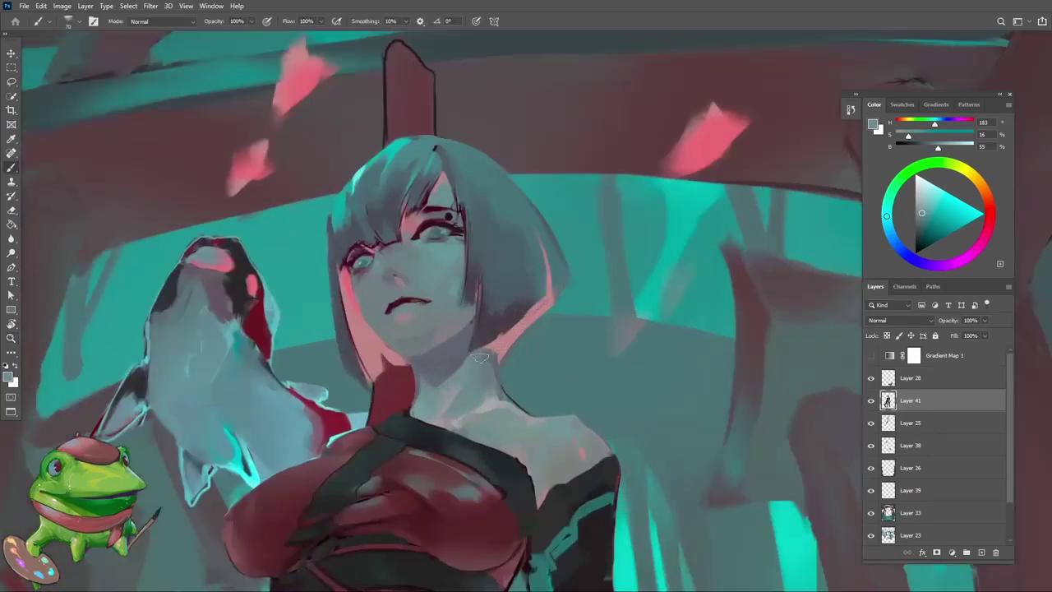
pyautogui.keyDown('alt'); pyautogui.click(489, 359); pyautogui.keyUp('alt')
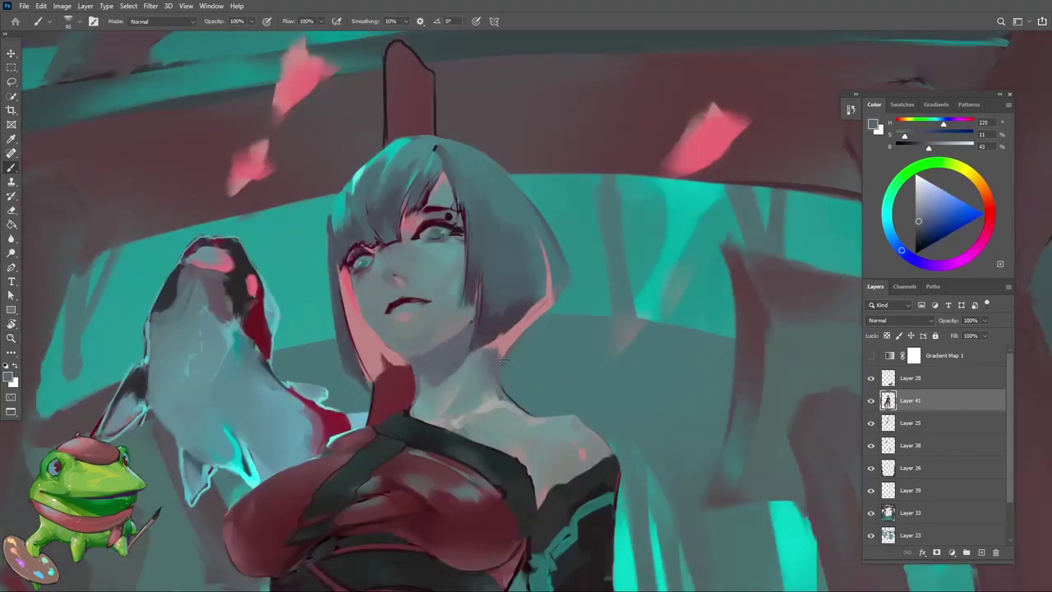
pyautogui.keyDown('alt'); pyautogui.click(507, 343); pyautogui.keyUp('alt')
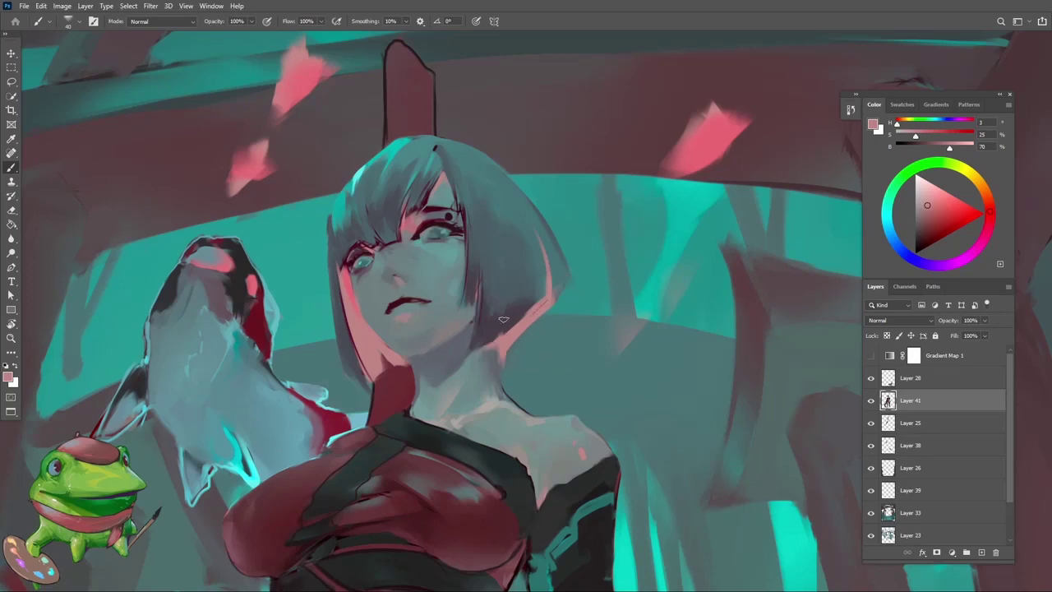
# Blend the shading along the woman's jaw and chin with sampled greys such as H 204, S 4, B 50
pyautogui.moveTo(504, 320); pyautogui.dragTo(490, 367)
pyautogui.keyDown('alt'); pyautogui.click(471, 305); pyautogui.keyUp('alt')
pyautogui.keyDown('alt'); pyautogui.click(458, 362); pyautogui.keyUp('alt')
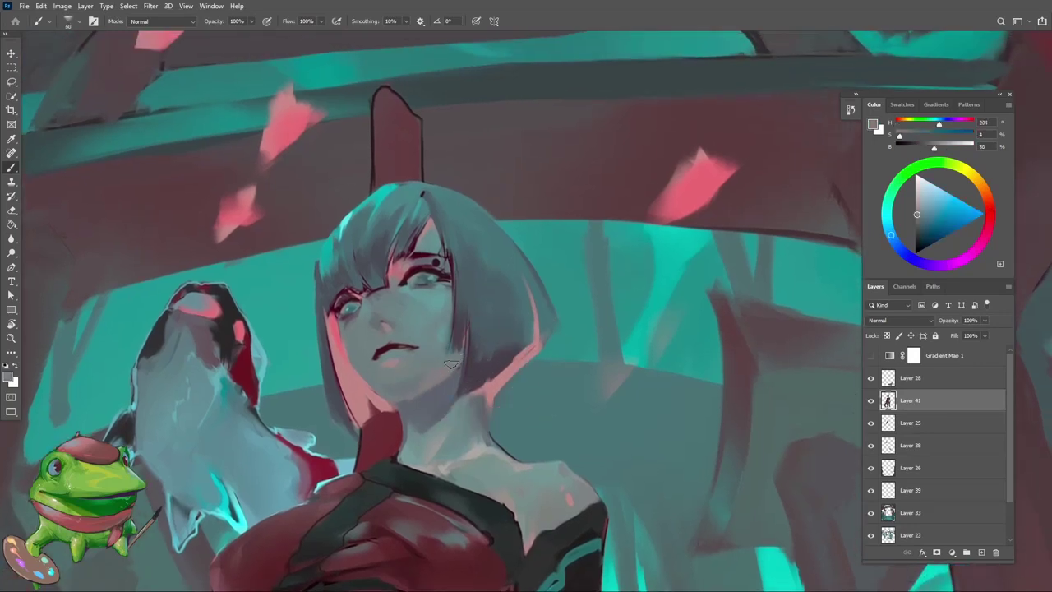
pyautogui.keyDown('alt'); pyautogui.click(411, 393); pyautogui.keyUp('alt')
pyautogui.keyDown('alt'); pyautogui.click(434, 380); pyautogui.keyUp('alt')
pyautogui.keyDown('alt'); pyautogui.click(421, 382); pyautogui.keyUp('alt')
pyautogui.keyDown('alt'); pyautogui.click(411, 383); pyautogui.keyUp('alt')
pyautogui.keyDown('alt'); pyautogui.click(402, 382); pyautogui.keyUp('alt')
pyautogui.keyDown('alt'); pyautogui.click(418, 376); pyautogui.keyUp('alt')
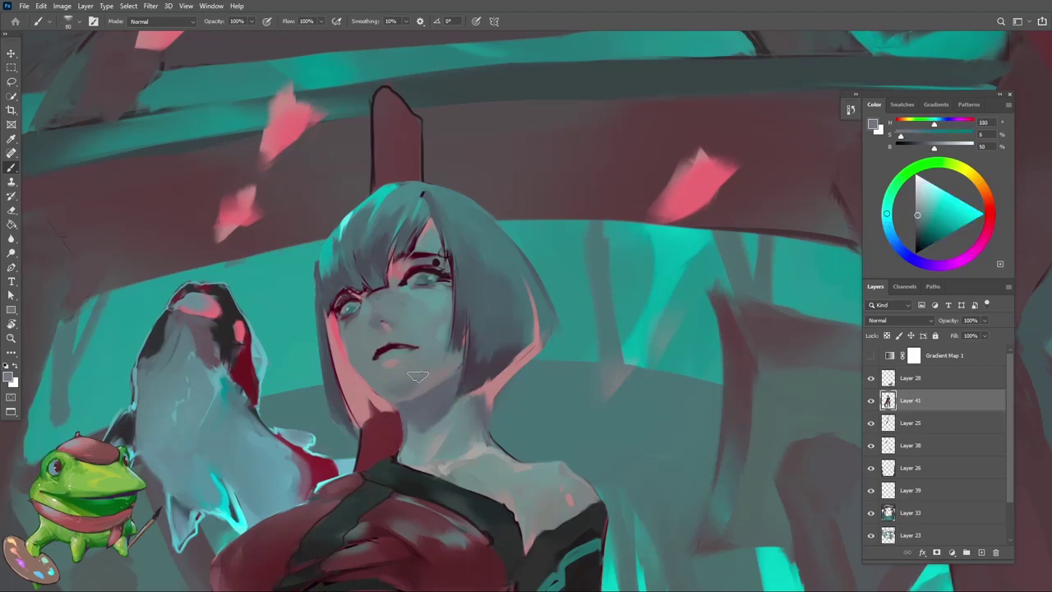
# Soften the cheek between the far eye and the nose with sampled H 186, S 10, B 53 and H 191, S 13, B 51
pyautogui.press('h')
pyautogui.click(431, 370)
pyautogui.press('z')
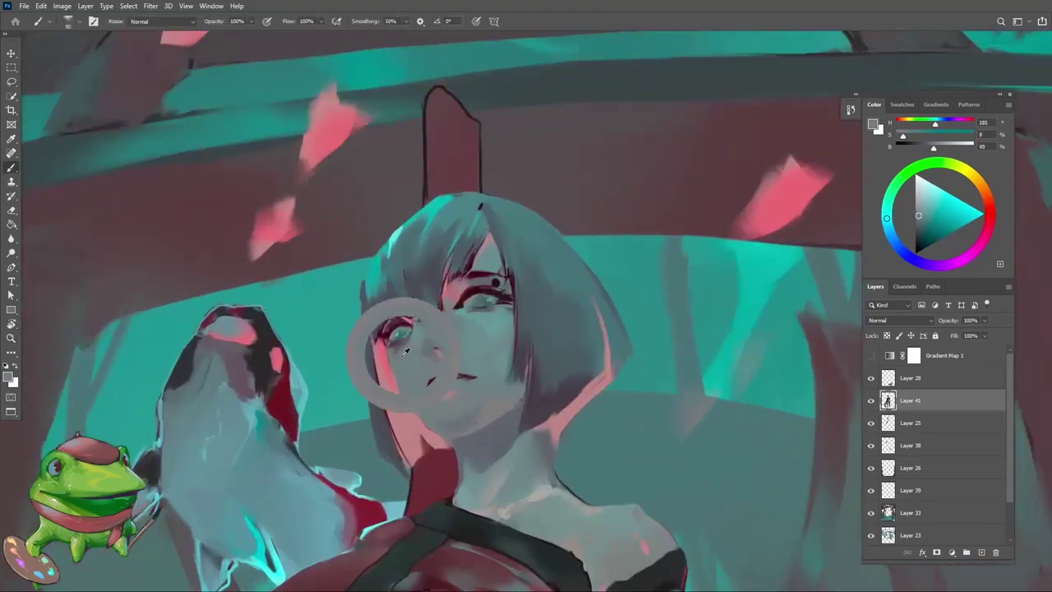
pyautogui.moveTo(387, 328); pyautogui.dragTo(472, 322)
pyautogui.press('b')
pyautogui.keyDown('alt'); pyautogui.click(405, 360); pyautogui.keyUp('alt')
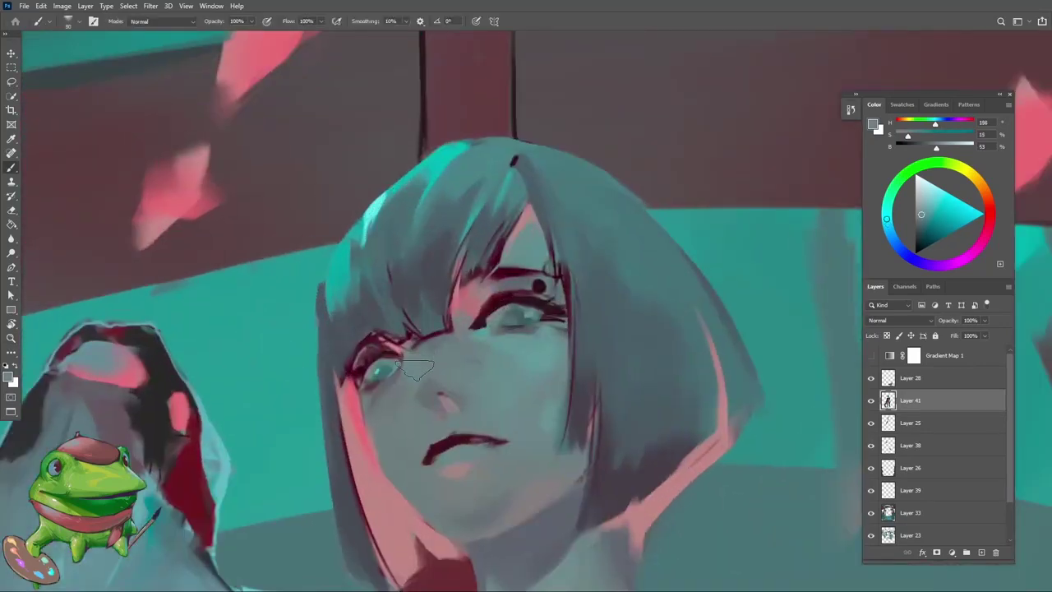
pyautogui.keyDown('alt'); pyautogui.click(419, 359); pyautogui.keyUp('alt')
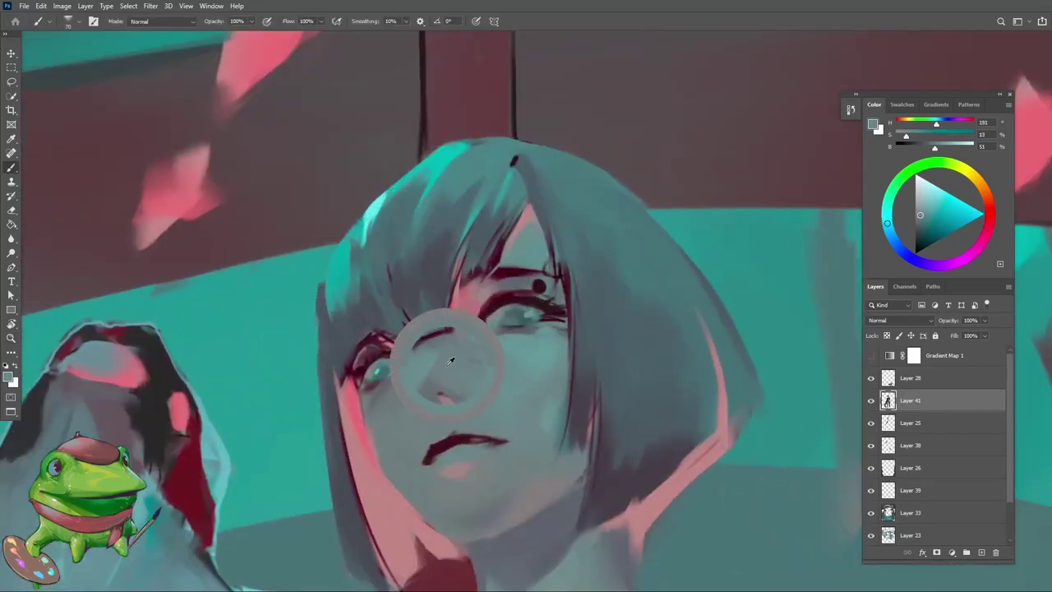
# Shade the side of the nose and the adjoining cheek with sampled H 194, S 13, B 51 and H 210, S 11, B 45
pyautogui.press('h')
pyautogui.moveTo(421, 360)
pyautogui.mouseDown()
pyautogui.moveTo(451, 369)
pyautogui.moveTo(428, 354)
pyautogui.mouseUp()
pyautogui.press('z')
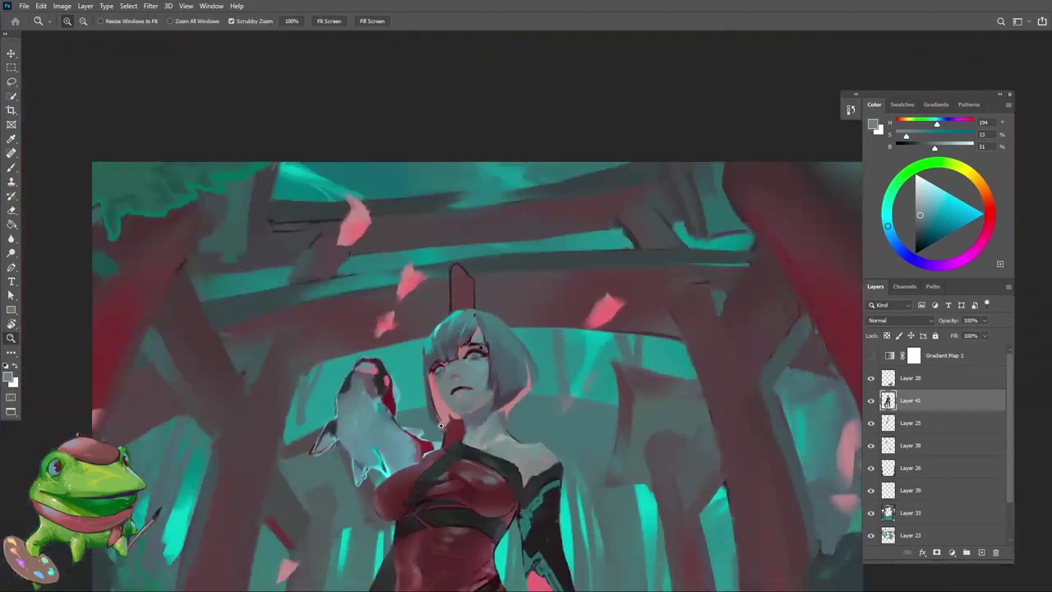
pyautogui.press('r')
pyautogui.moveTo(526, 345)
pyautogui.mouseDown()
pyautogui.moveTo(576, 378)
pyautogui.moveTo(526, 346)
pyautogui.mouseUp()
pyautogui.press('z')
pyautogui.moveTo(444, 362); pyautogui.dragTo(485, 365)
pyautogui.press('b')
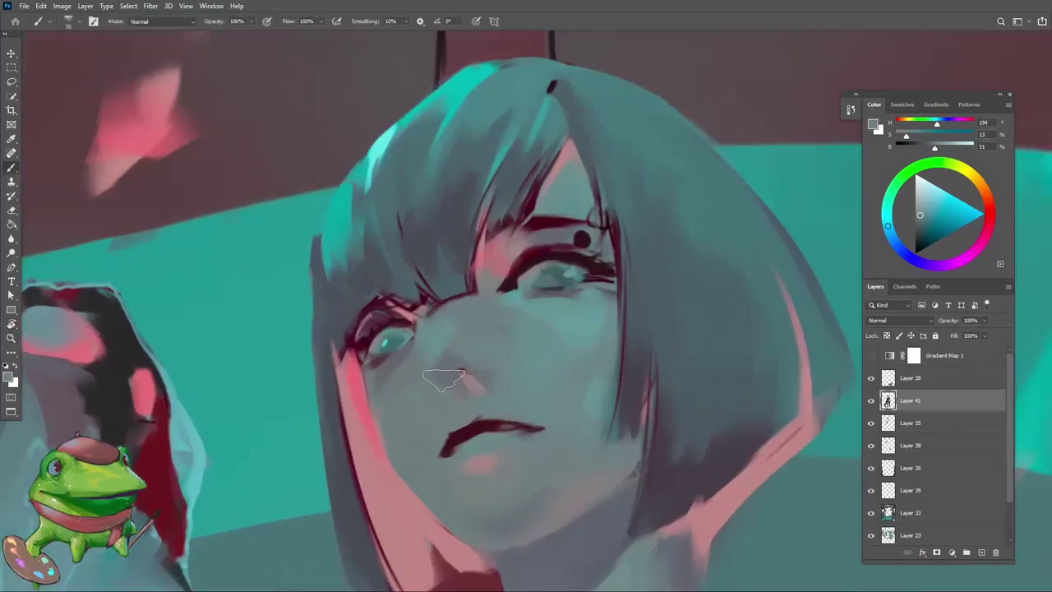
pyautogui.keyDown('alt'); pyautogui.click(445, 383); pyautogui.keyUp('alt')
pyautogui.moveTo(436, 388)
pyautogui.mouseDown()
pyautogui.moveTo(493, 392)
pyautogui.moveTo(435, 405)
pyautogui.moveTo(464, 409)
pyautogui.moveTo(484, 364)
pyautogui.mouseUp()
pyautogui.press('z')
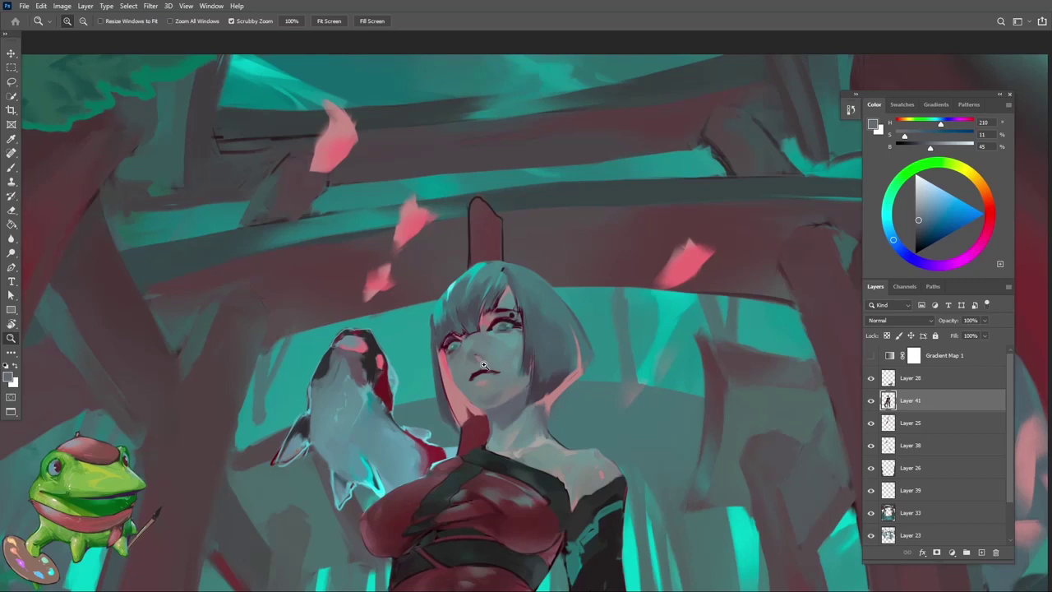
# Refine the crown of the hair with sampled H 187, S 30, B 53 and erase along its edge at the base of the horn
pyautogui.keyDown('alt'); pyautogui.click(509, 316); pyautogui.keyUp('alt')
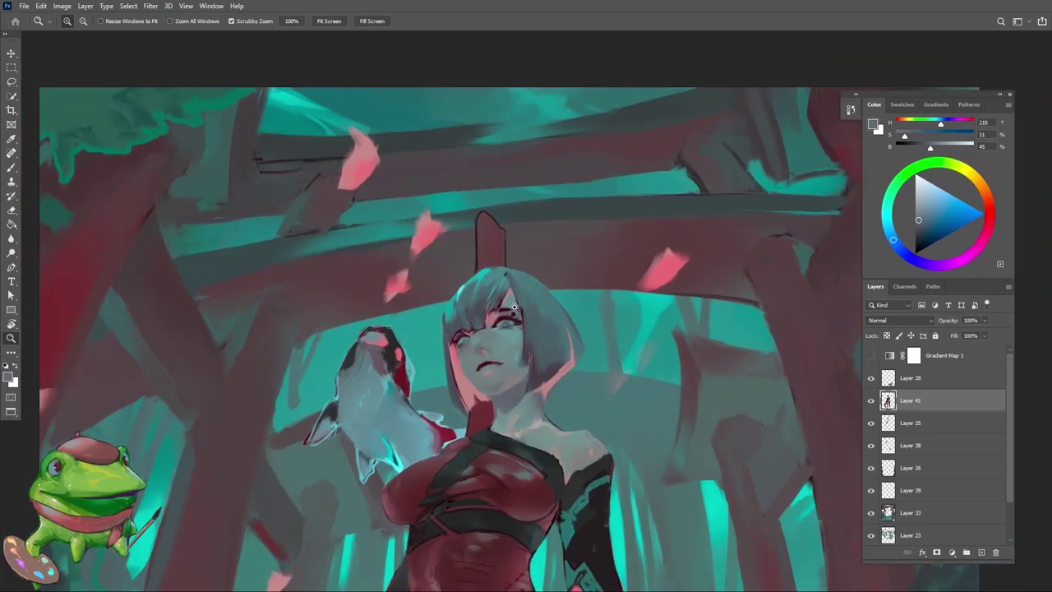
pyautogui.click(501, 288)
pyautogui.click(493, 279)
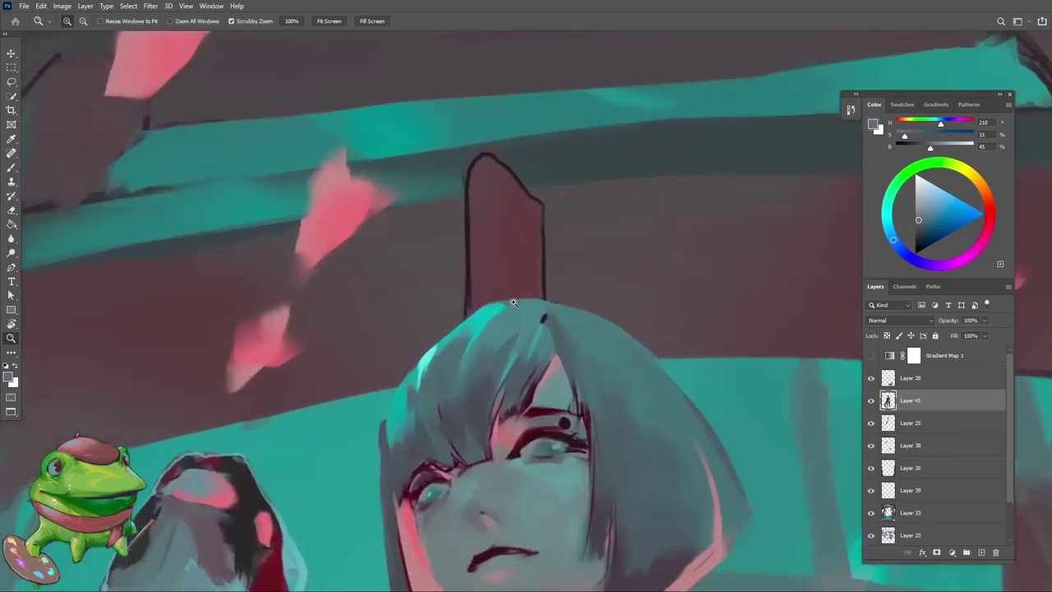
pyautogui.press('b')
pyautogui.keyDown('alt'); pyautogui.click(482, 344); pyautogui.keyUp('alt')
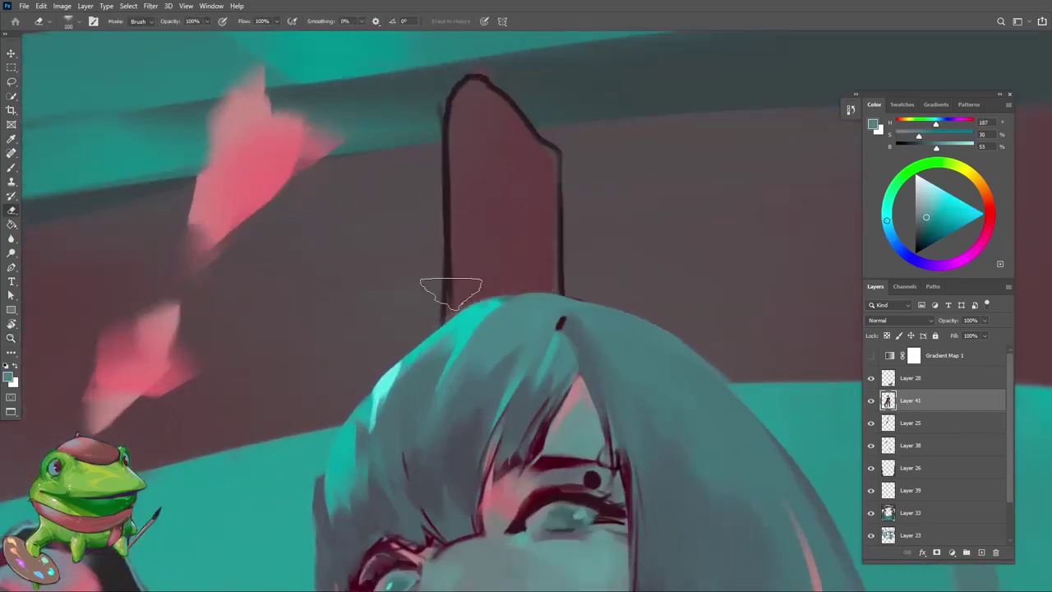
pyautogui.press('z')
pyautogui.keyDown('alt'); pyautogui.click(425, 358); pyautogui.keyUp('alt')
pyautogui.moveTo(425, 359); pyautogui.dragTo(516, 331)
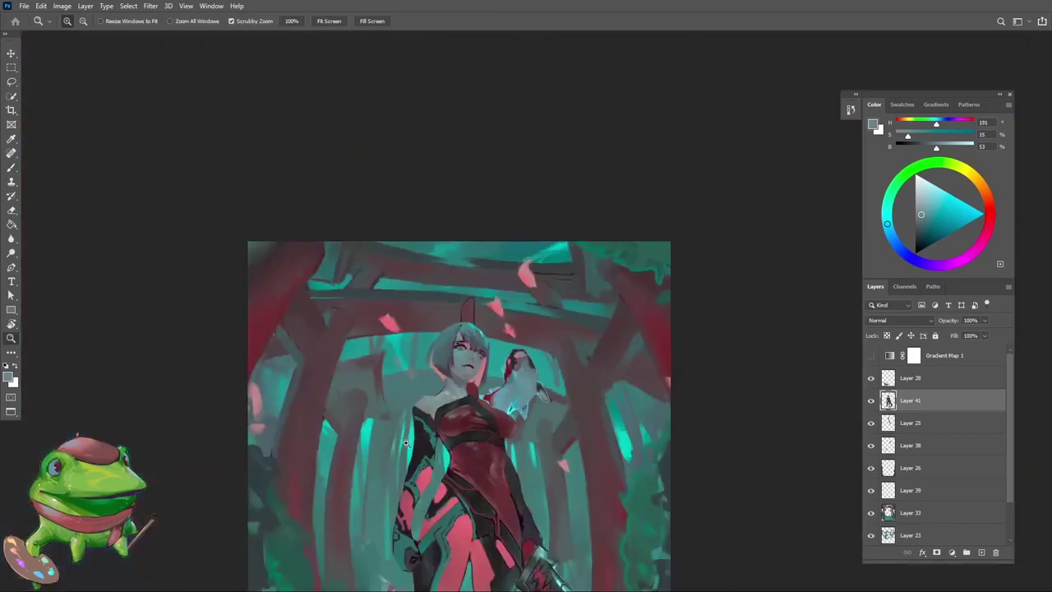
# Paint thin loose strands on the far side of the bob with sampled H 220, S 14, B 34 and H 212, S 15, B 35
pyautogui.press('r')
pyautogui.moveTo(494, 329)
pyautogui.mouseDown()
pyautogui.moveTo(505, 282)
pyautogui.moveTo(528, 311)
pyautogui.mouseUp()
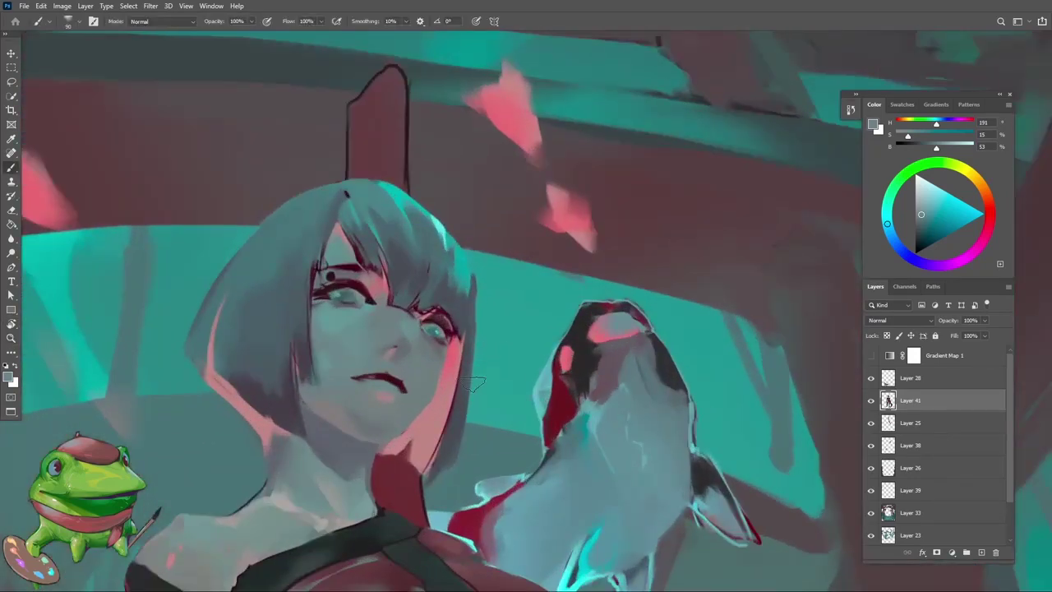
pyautogui.keyDown('alt'); pyautogui.click(472, 368); pyautogui.keyUp('alt')
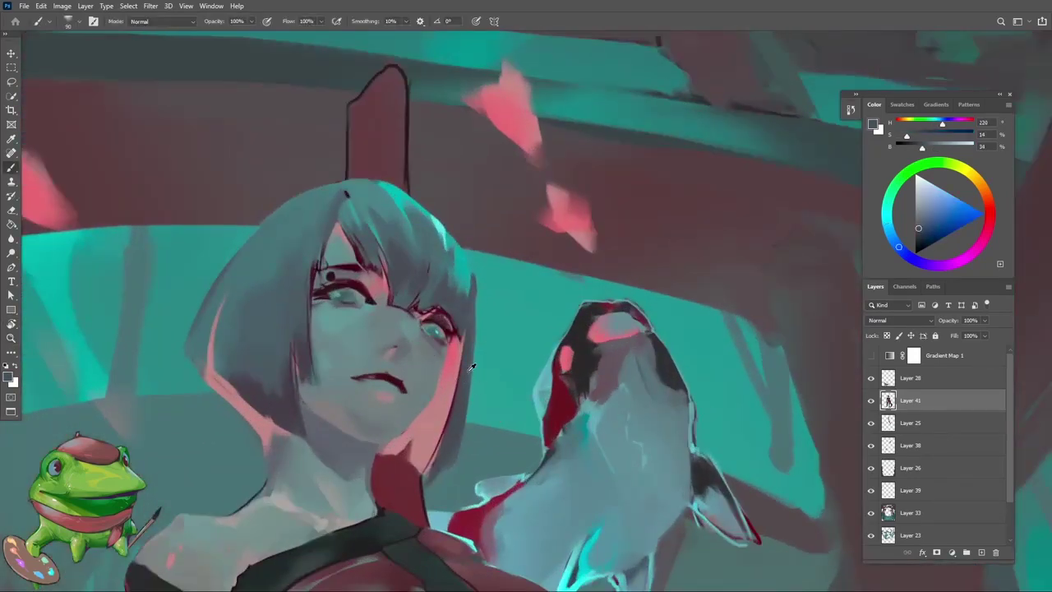
pyautogui.keyDown('alt'); pyautogui.click(457, 316); pyautogui.keyUp('alt')
pyautogui.keyDown('alt'); pyautogui.click(432, 469); pyautogui.keyUp('alt')
pyautogui.keyDown('alt'); pyautogui.click(463, 331); pyautogui.keyUp('alt')
pyautogui.keyDown('alt'); pyautogui.click(469, 329); pyautogui.keyUp('alt')
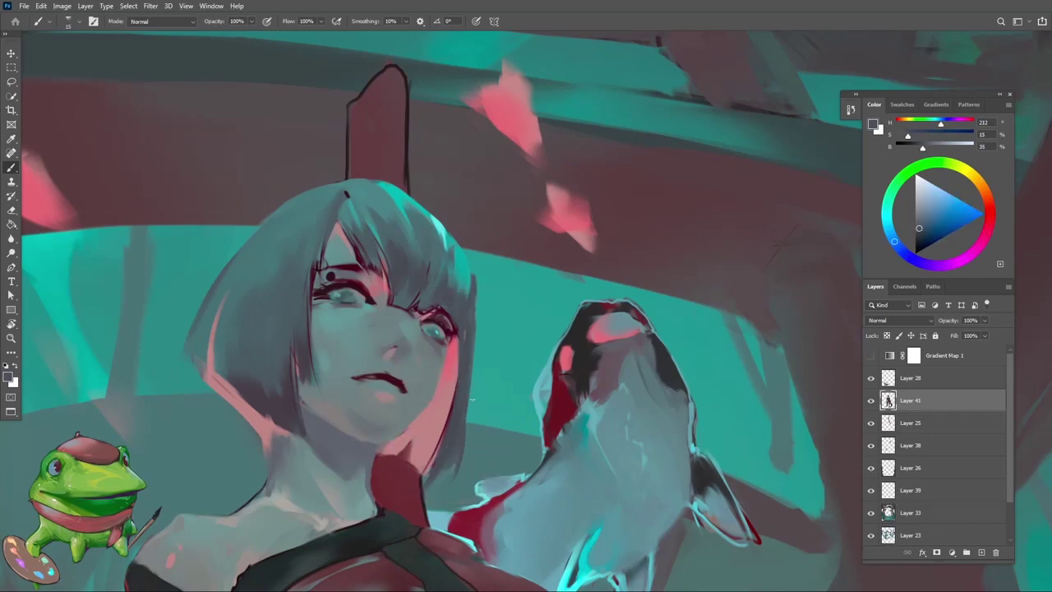
pyautogui.moveTo(460, 423); pyautogui.dragTo(445, 411)
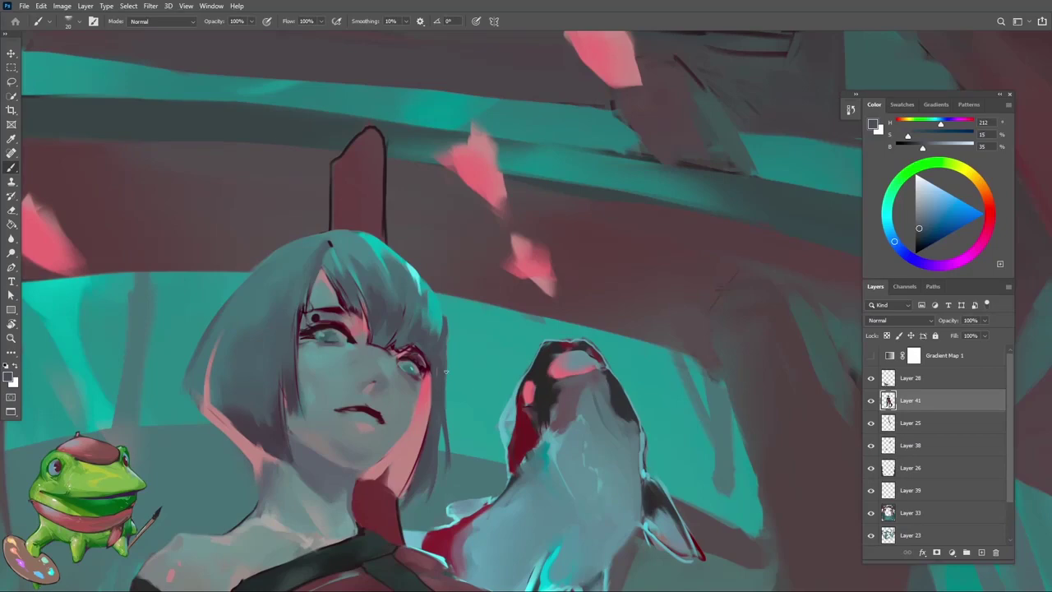
pyautogui.keyDown('alt'); pyautogui.click(444, 352); pyautogui.keyUp('alt')
# Touch up the highlighted front of the hair with sampled H 179, S 46, B 73 and H 194, S 23, B 43
pyautogui.press('z')
pyautogui.moveTo(444, 354); pyautogui.dragTo(436, 403)
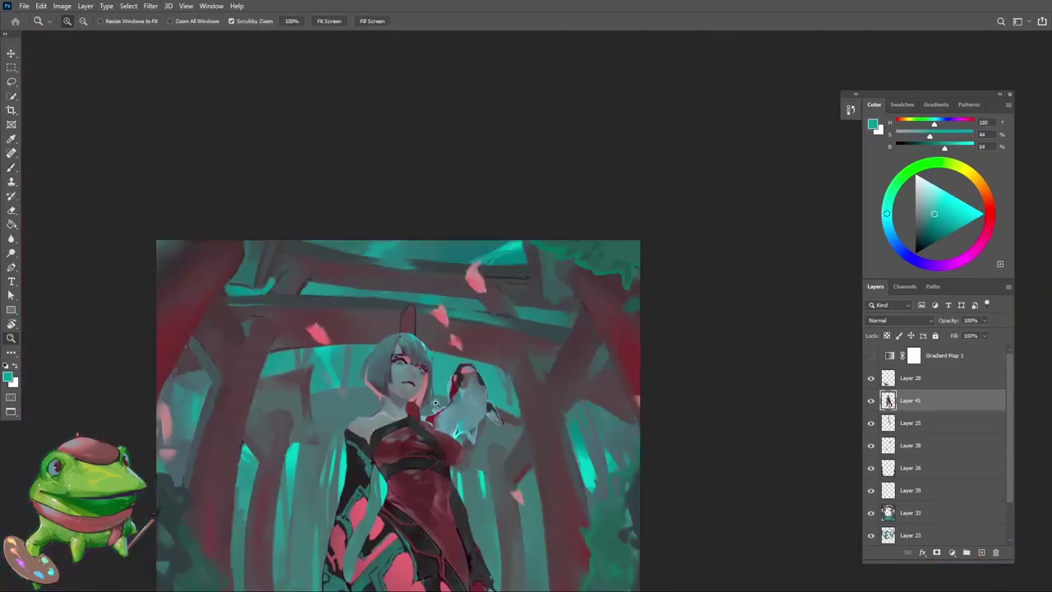
pyautogui.hotkey('ctrl', '=')
pyautogui.hotkey('ctrl', '=')
pyautogui.keyDown('alt'); pyautogui.click(416, 311); pyautogui.keyUp('alt')
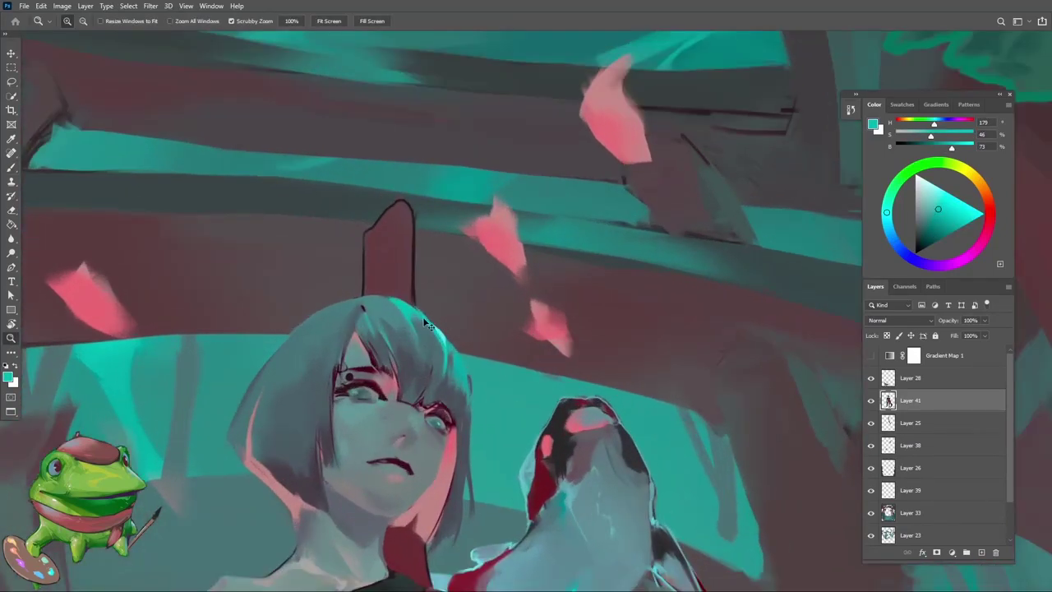
pyautogui.keyDown('alt'); pyautogui.click(434, 342); pyautogui.keyUp('alt')
# Examine the whole illustration and the full figure for overall colour balance
pyautogui.hotkey('ctrl', '-')
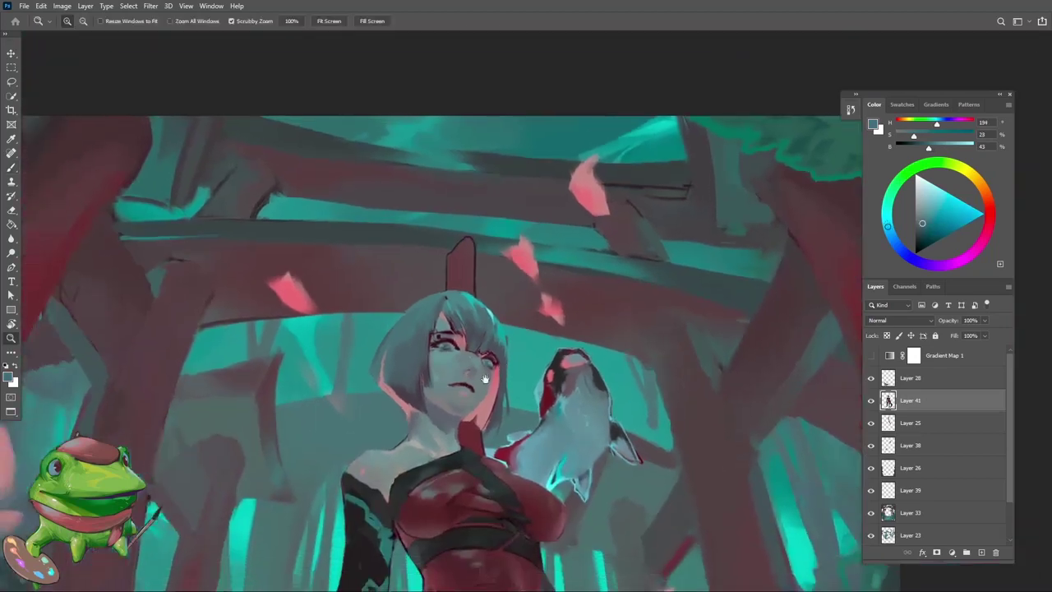
pyautogui.hotkey('ctrl', '-')
pyautogui.hotkey('ctrl', '-')
pyautogui.hotkey('ctrl', '-')
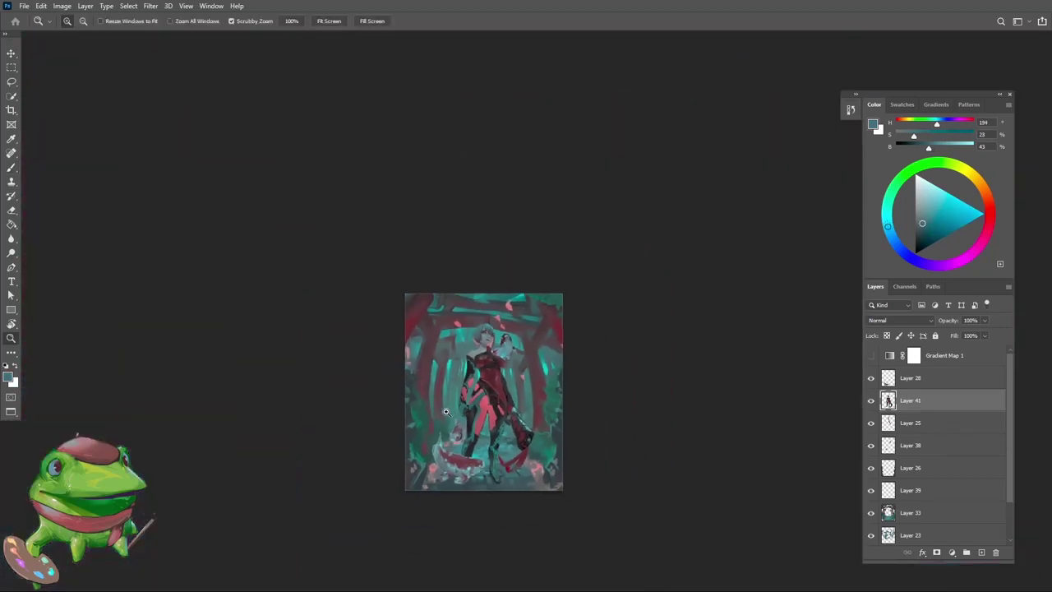
pyautogui.moveTo(491, 367); pyautogui.dragTo(516, 335)
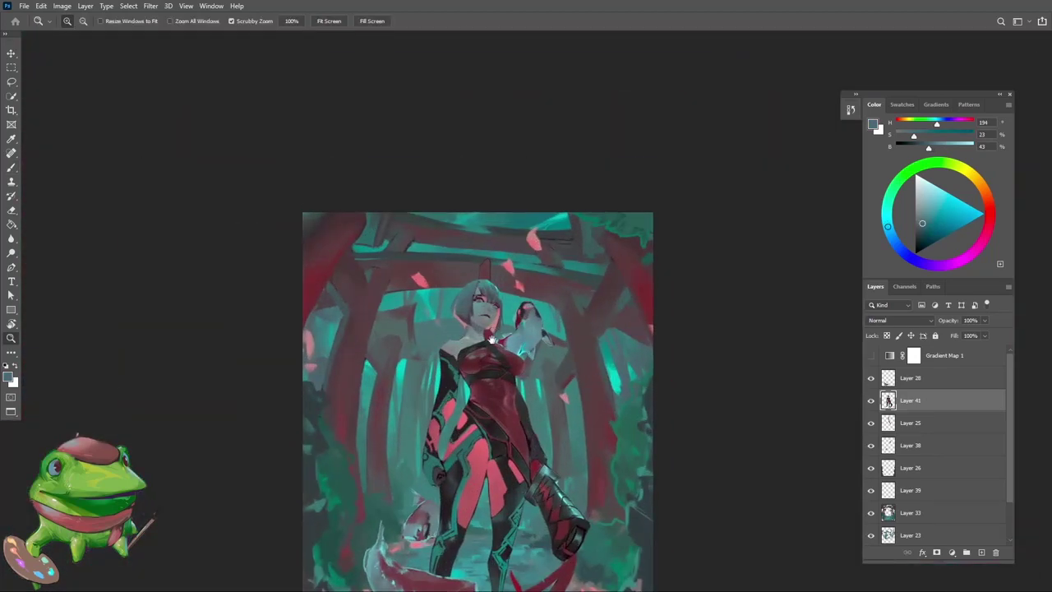
pyautogui.click(494, 347)
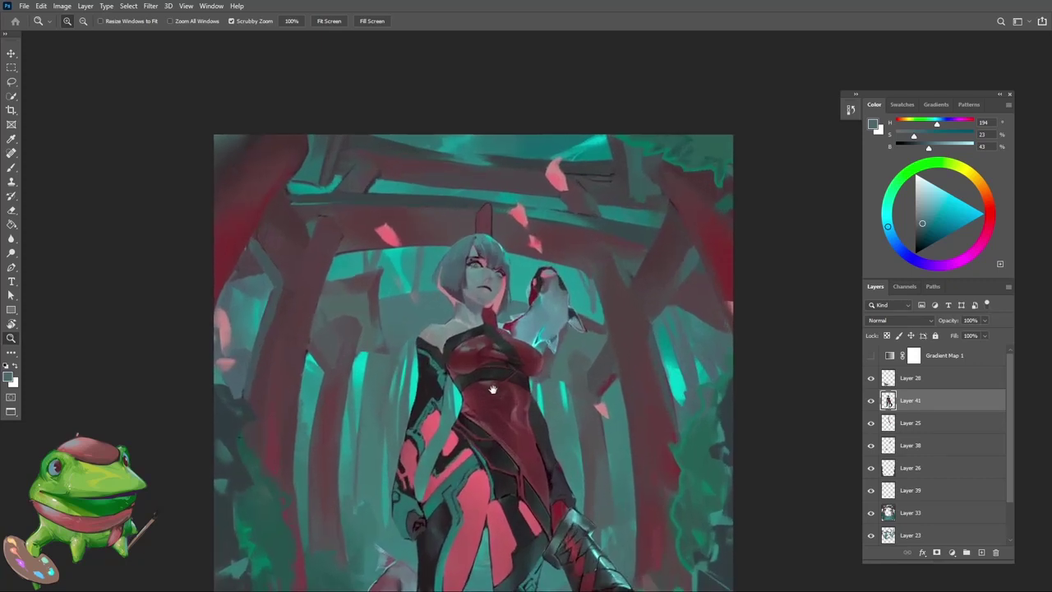
pyautogui.scroll(-3, 496, 347)
pyautogui.scroll(-2, 491, 376)
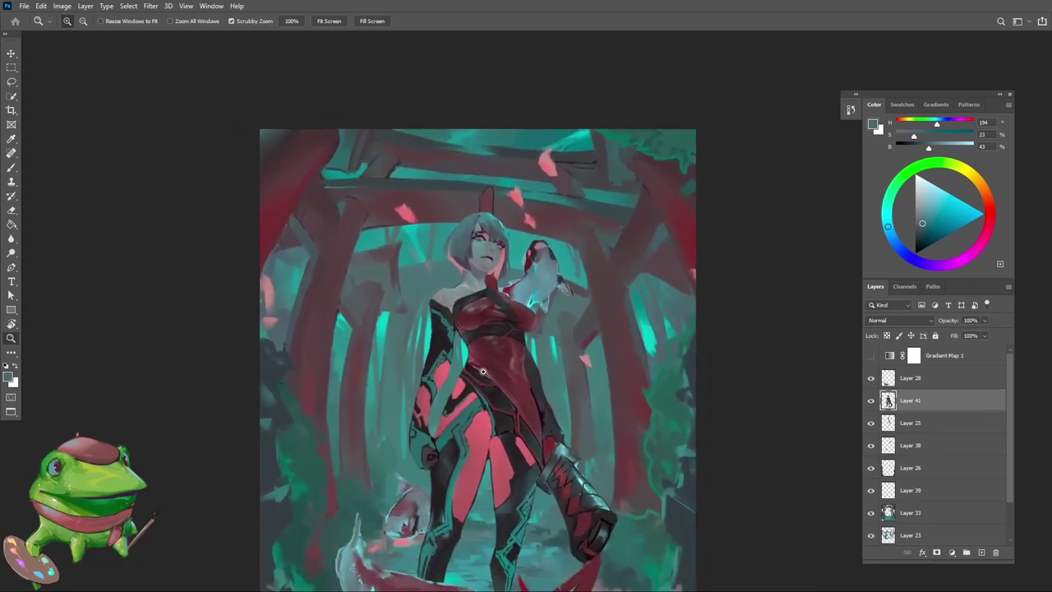
pyautogui.scroll(2, 489, 362)
pyautogui.scroll(-2, 483, 340)
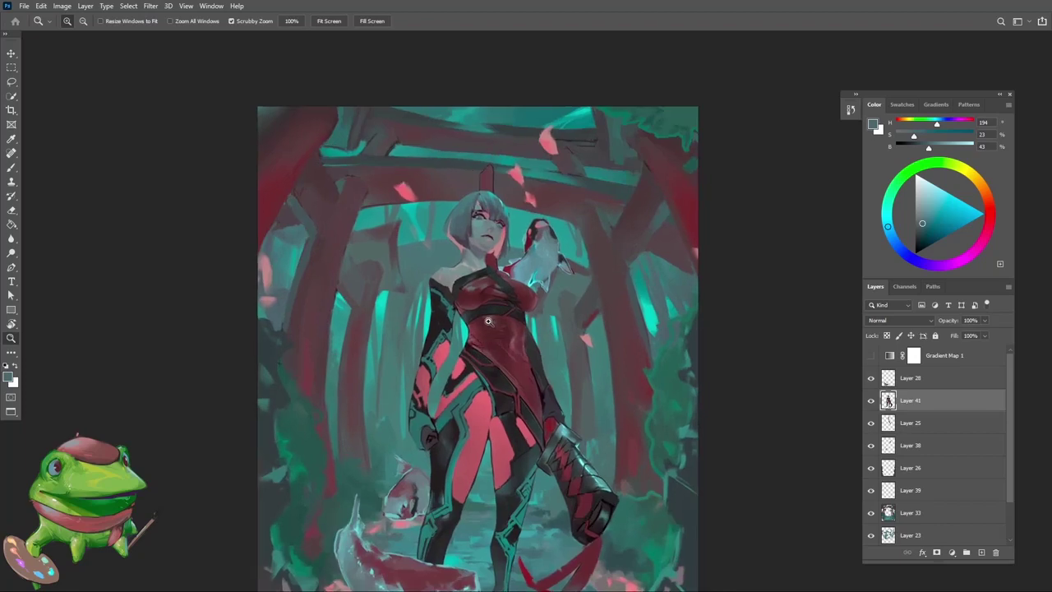
pyautogui.click(486, 319)
pyautogui.moveTo(476, 328); pyautogui.dragTo(466, 403)
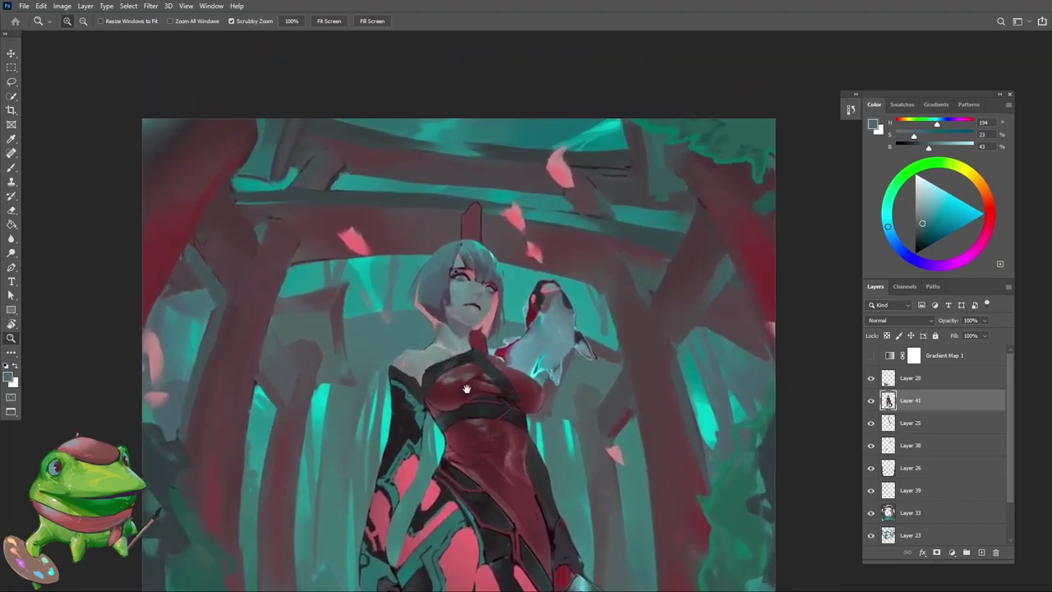
# Clean up the outer edge of the neck above the near shoulder with sampled H 50, S 4, B 65 and H 208, S 11, B 47
pyautogui.click(448, 362)
pyautogui.click(436, 374)
pyautogui.press('b')
pyautogui.keyDown('alt'); pyautogui.click(430, 364); pyautogui.keyUp('alt')
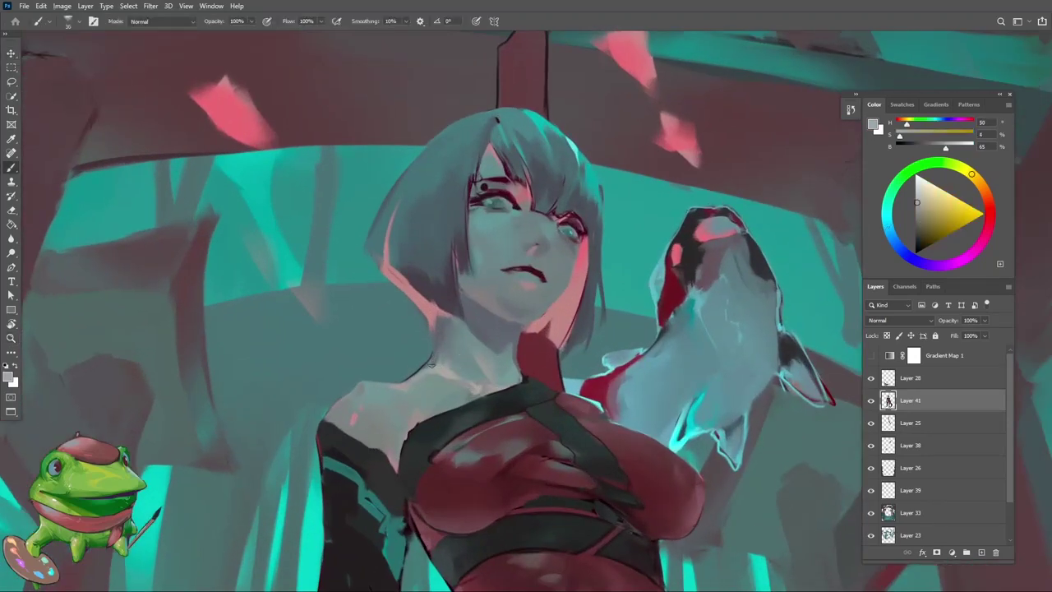
pyautogui.scroll(2, 441, 355)
pyautogui.keyDown('alt'); pyautogui.click(419, 337); pyautogui.keyUp('alt')
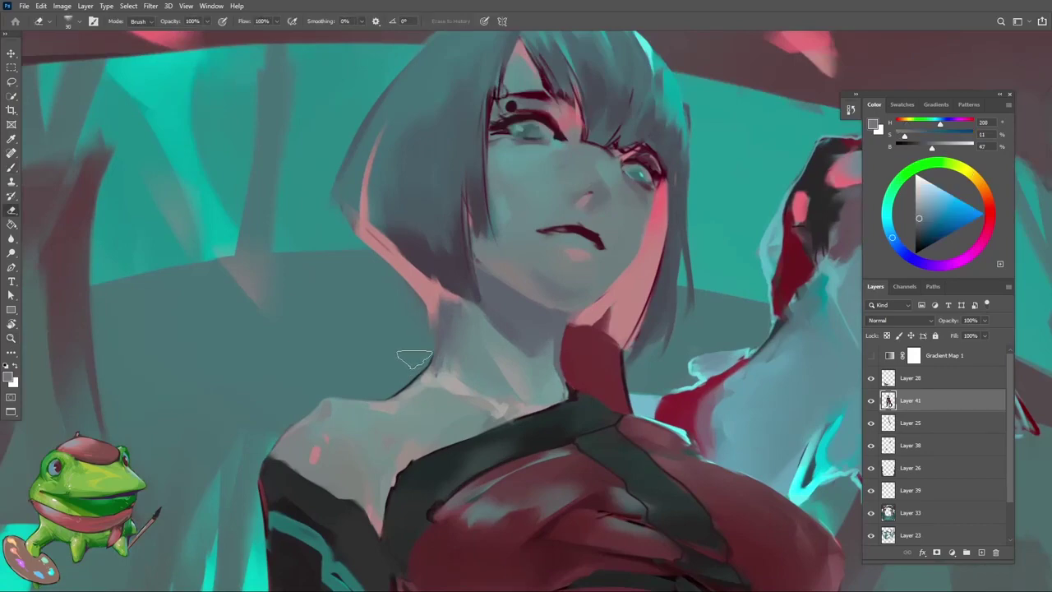
# Redraw the thin dark contour from the neck along the top of the near shoulder with H 260, S 12, B 31
pyautogui.press('z')
pyautogui.keyDown('alt'); pyautogui.click(486, 328); pyautogui.keyUp('alt')
pyautogui.keyDown('alt'); pyautogui.click(486, 329); pyautogui.keyUp('alt')
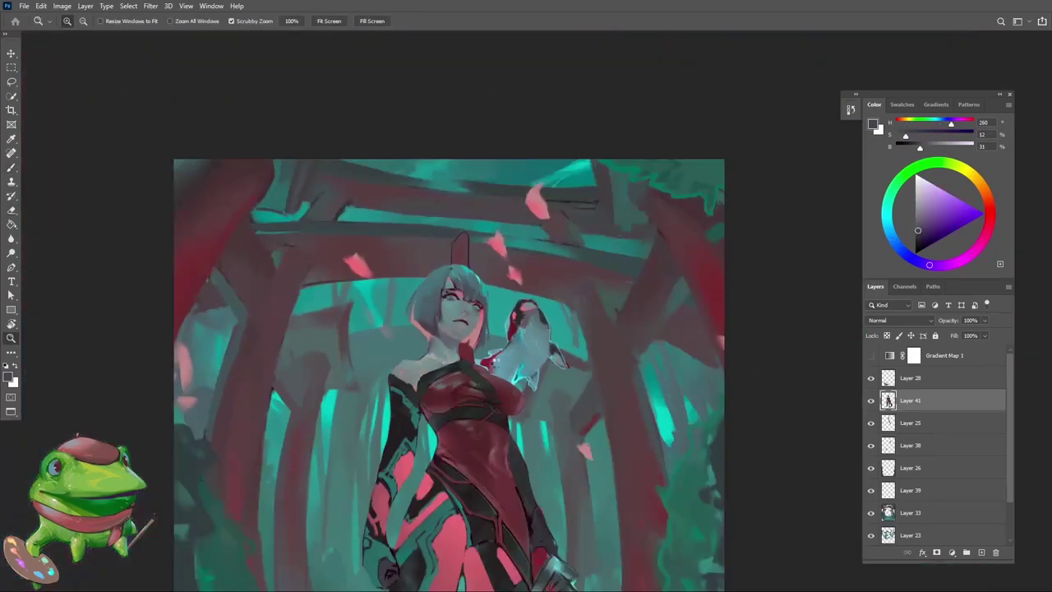
pyautogui.scroll(3, 486, 329)
pyautogui.press('e')
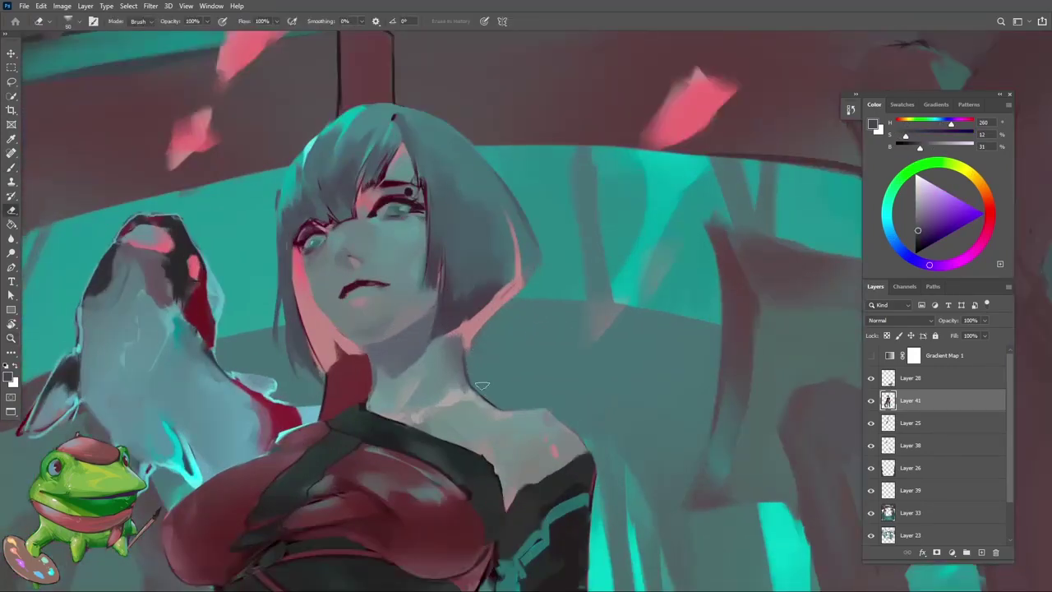
pyautogui.press('b')
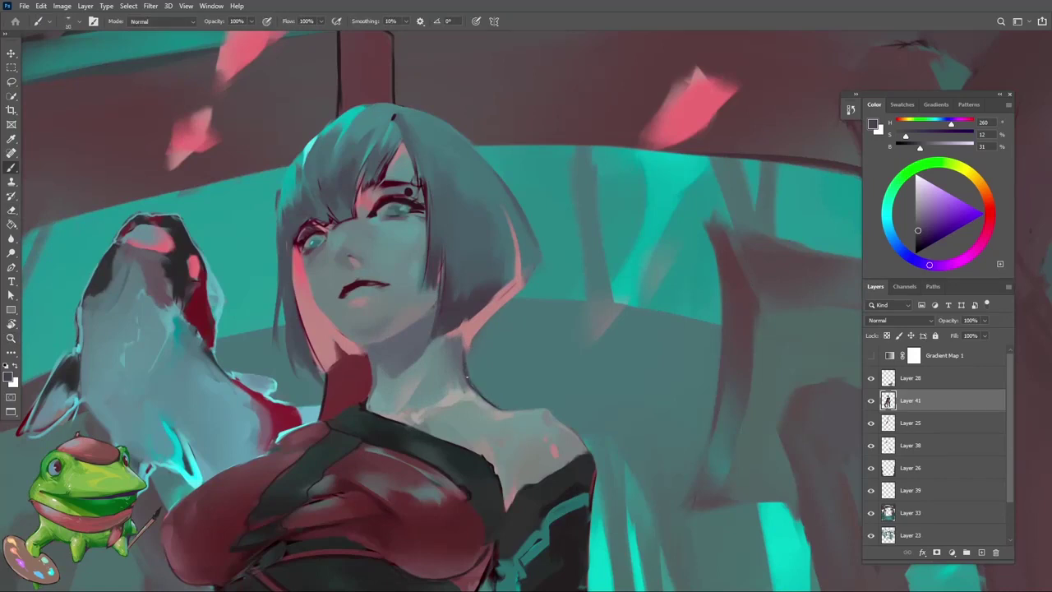
pyautogui.moveTo(524, 417); pyautogui.dragTo(467, 384)
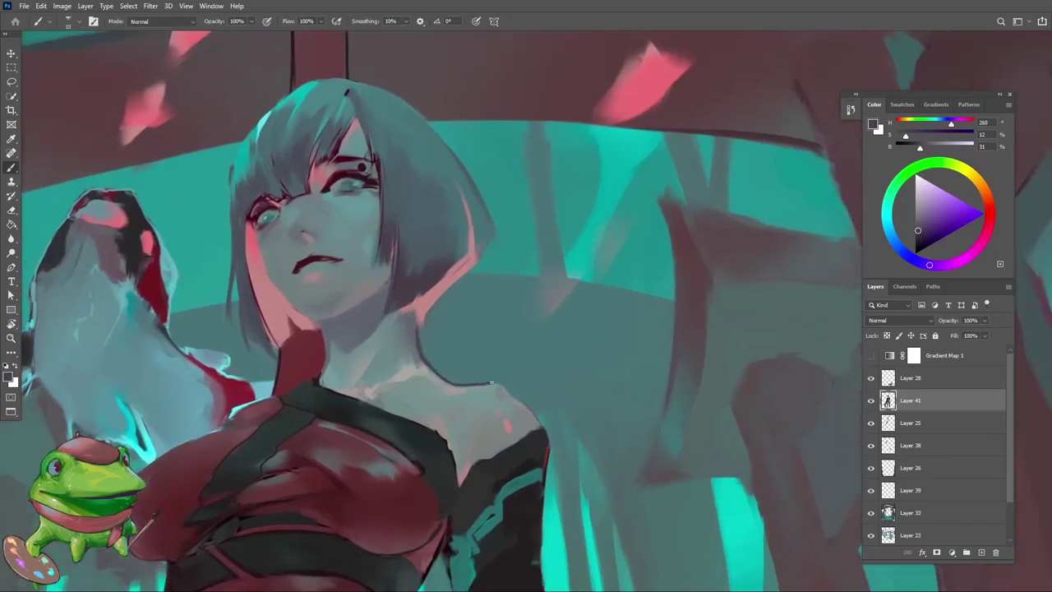
pyautogui.press('z')
pyautogui.scroll(-5, 539, 423)
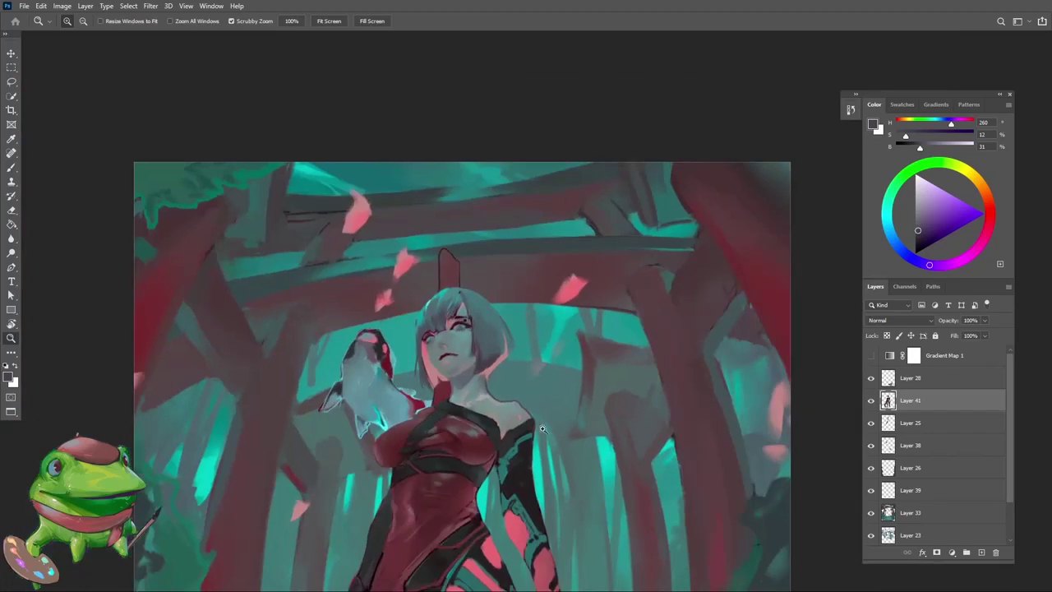
# Touch up the near shoulder's skin along the dark sleeve with sampled H 189, S 5, B 52 and H 2, S 19, B 64
pyautogui.scroll(7, 549, 402)
pyautogui.press('e')
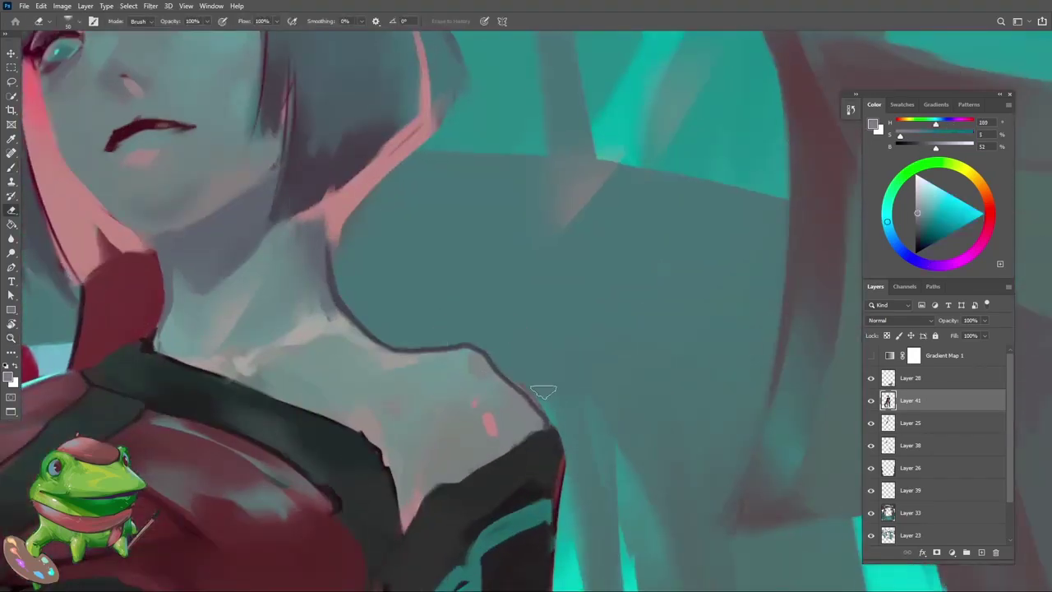
pyautogui.press('b')
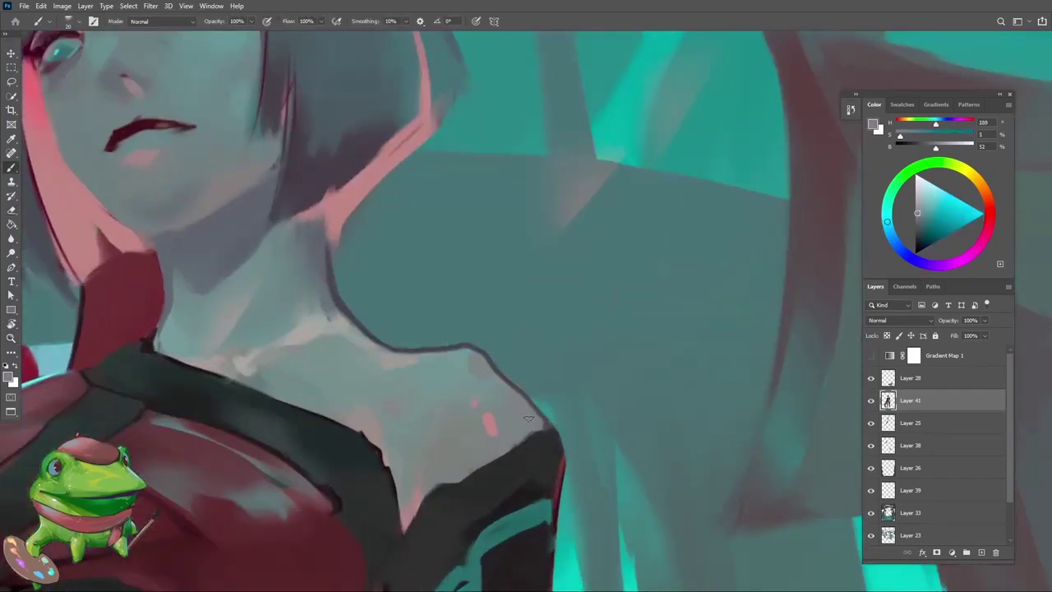
pyautogui.scroll(-2, 451, 475)
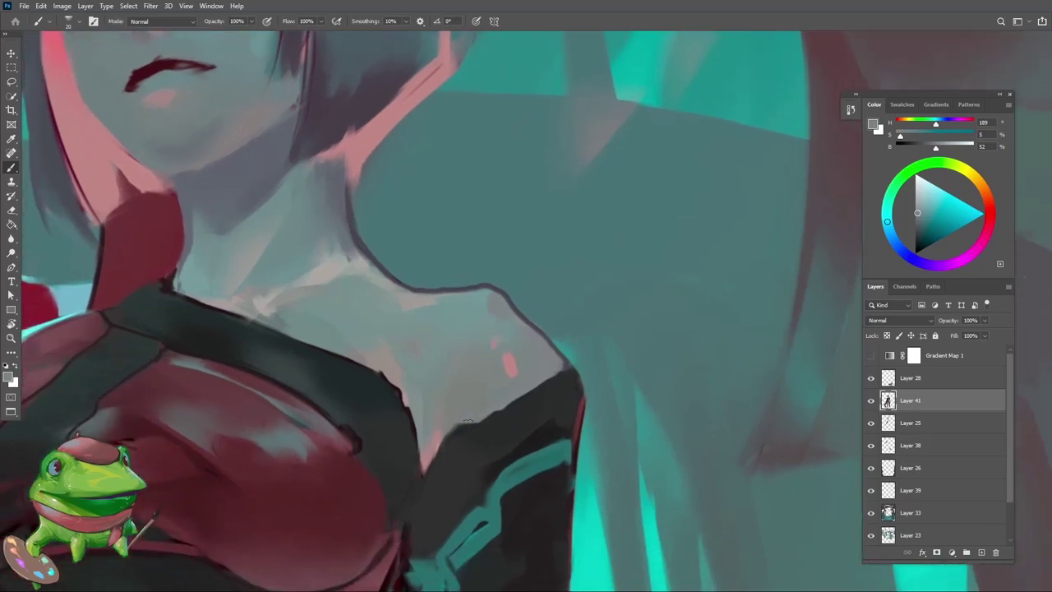
pyautogui.keyDown('alt'); pyautogui.click(430, 441); pyautogui.keyUp('alt')
pyautogui.press('z')
pyautogui.scroll(-2, 393, 479)
pyautogui.scroll(-5, 393, 480)
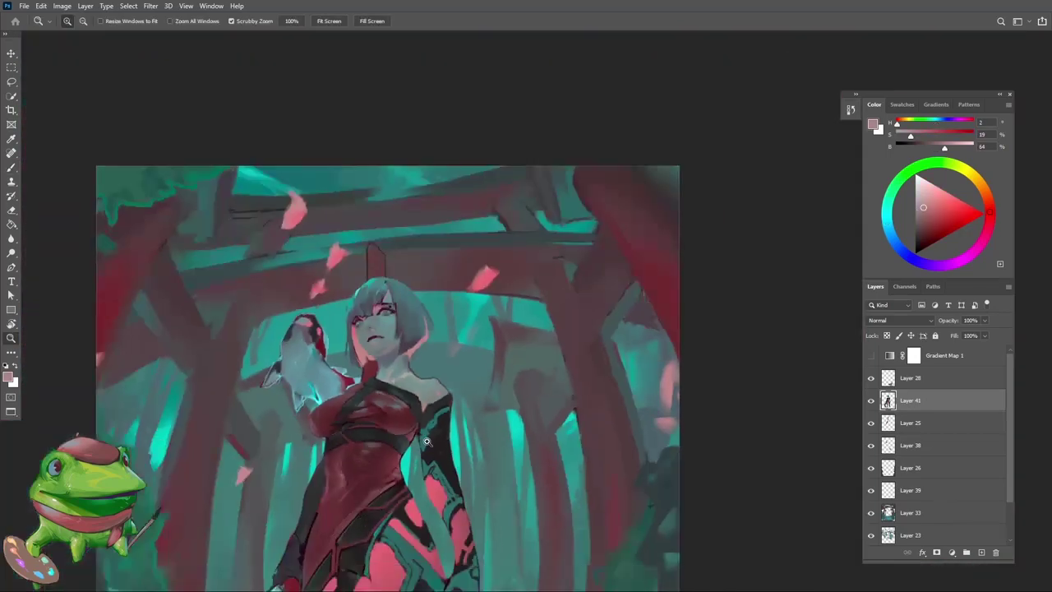
# Examine the neck, near shoulder and bodice up close and within the whole composition
pyautogui.scroll(5, 436, 428)
pyautogui.press('b')
pyautogui.scroll(-4, 419, 389)
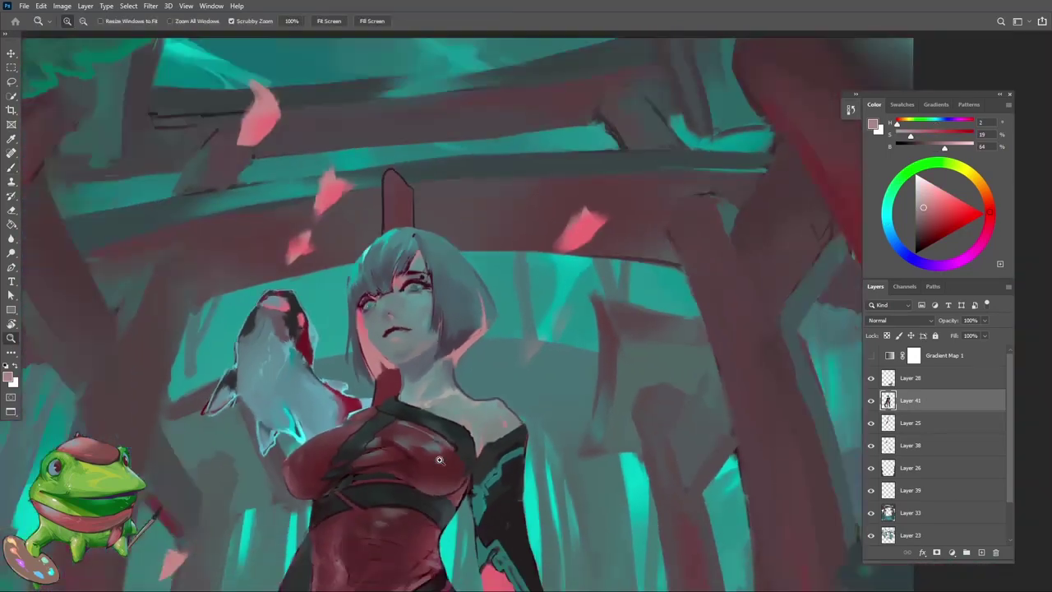
pyautogui.scroll(5, 461, 395)
pyautogui.press('e')
pyautogui.press('z')
pyautogui.scroll(-6, 473, 393)
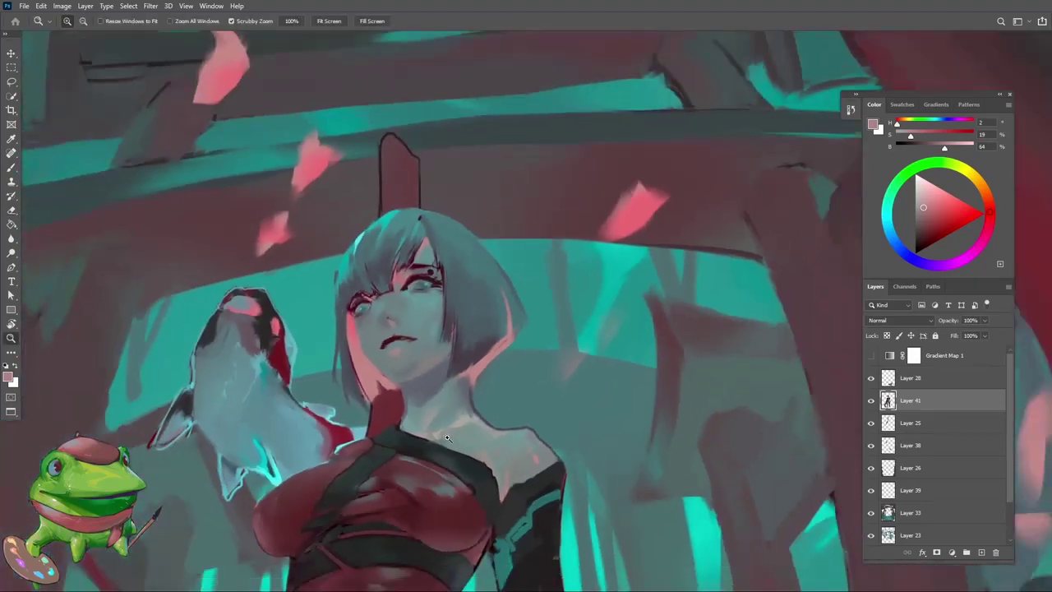
pyautogui.scroll(6, 469, 391)
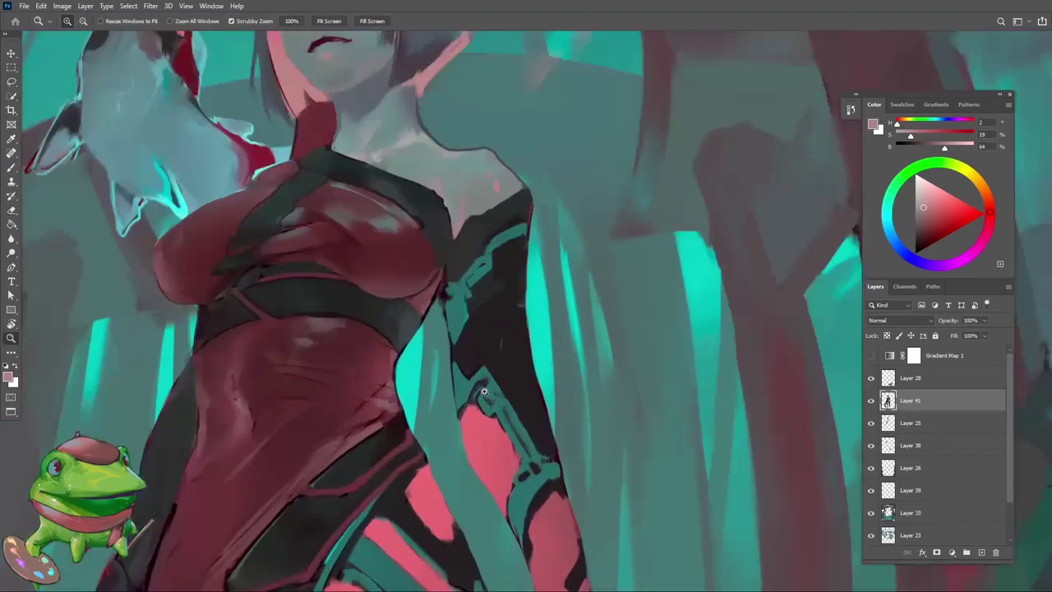
# Touch up the upper tip of the near sleeve's pink panel with sampled H 354, S 50, B 81 and check the full figure
pyautogui.scroll(-1, 477, 416)
pyautogui.press('b')
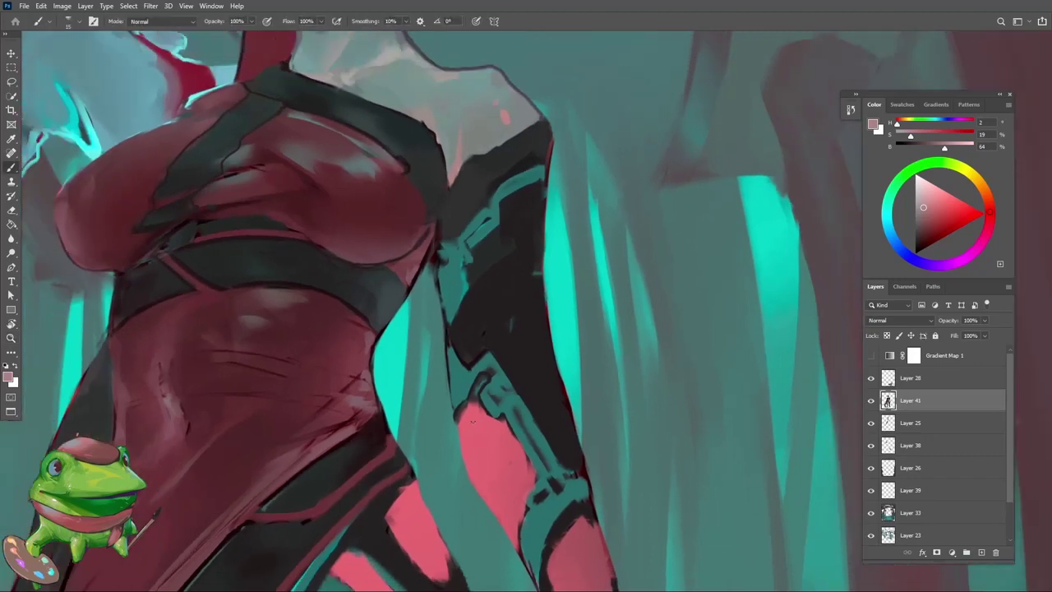
pyautogui.keyDown('alt'); pyautogui.click(469, 415); pyautogui.keyUp('alt')
pyautogui.press('z')
pyautogui.scroll(-6, 457, 416)
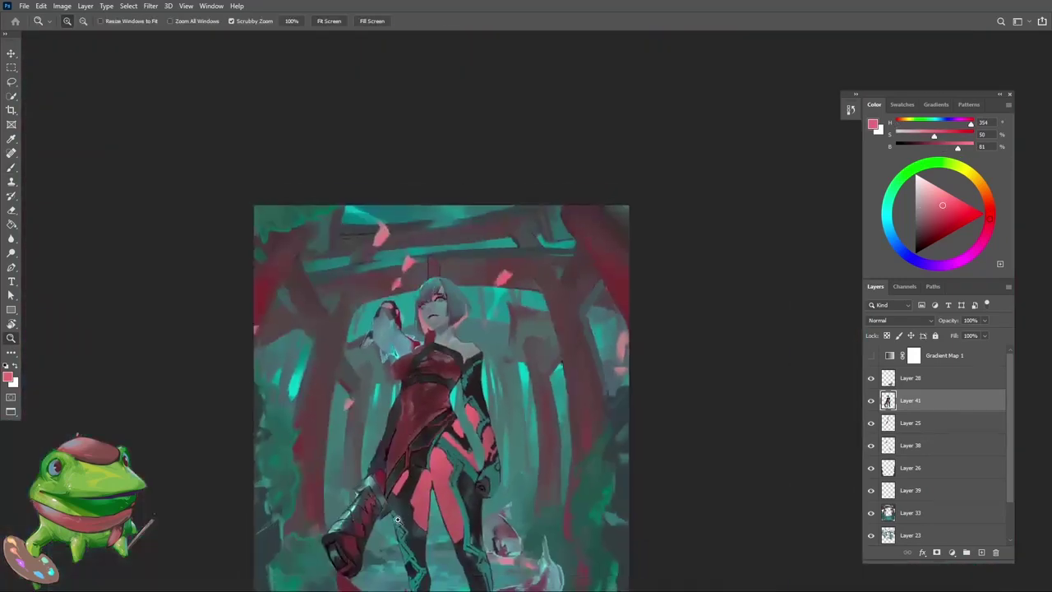
pyautogui.scroll(3, 477, 435)
pyautogui.moveTo(478, 441); pyautogui.dragTo(511, 426)
pyautogui.scroll(-2, 511, 426)
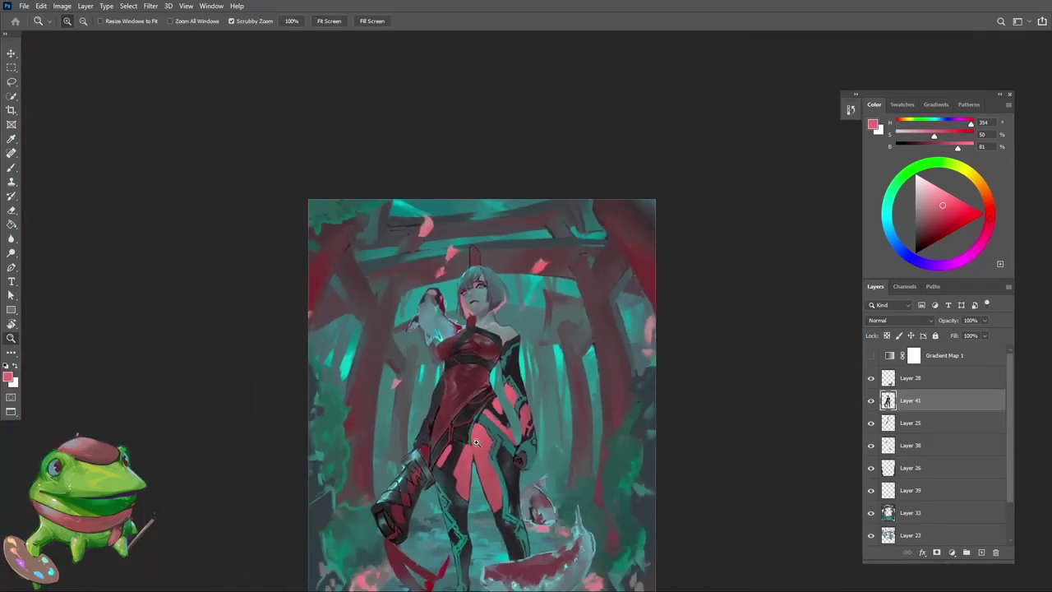
# Soften the underside of the chin with sampled H 183, S 14, B 54, H 340, S 2, B 50 and H 255, S 3, B 48
pyautogui.scroll(6, 497, 353)
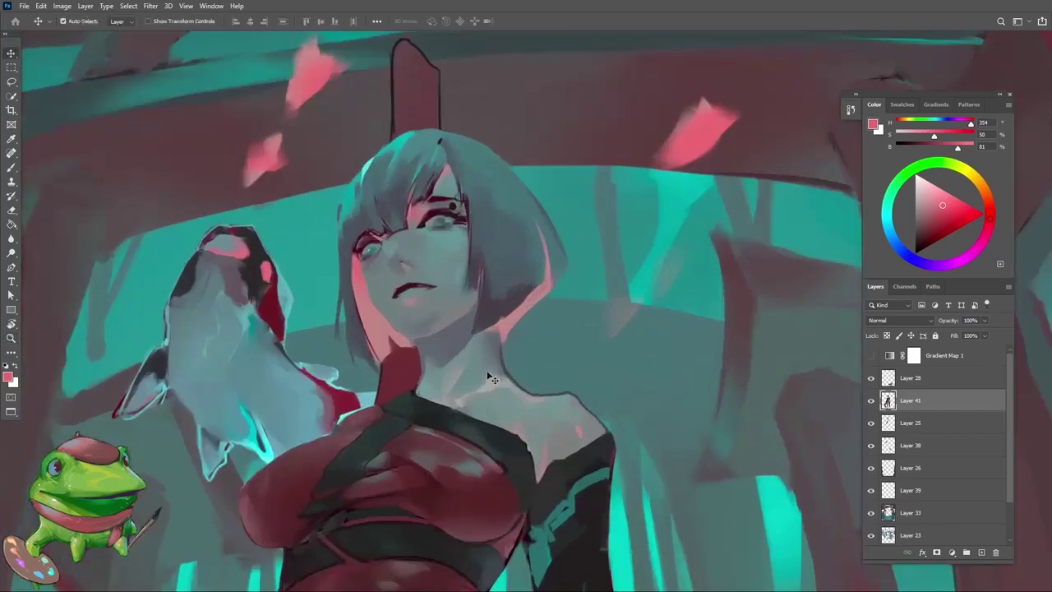
pyautogui.scroll(2, 476, 362)
pyautogui.press('b')
pyautogui.keyDown('alt'); pyautogui.click(453, 416); pyautogui.keyUp('alt')
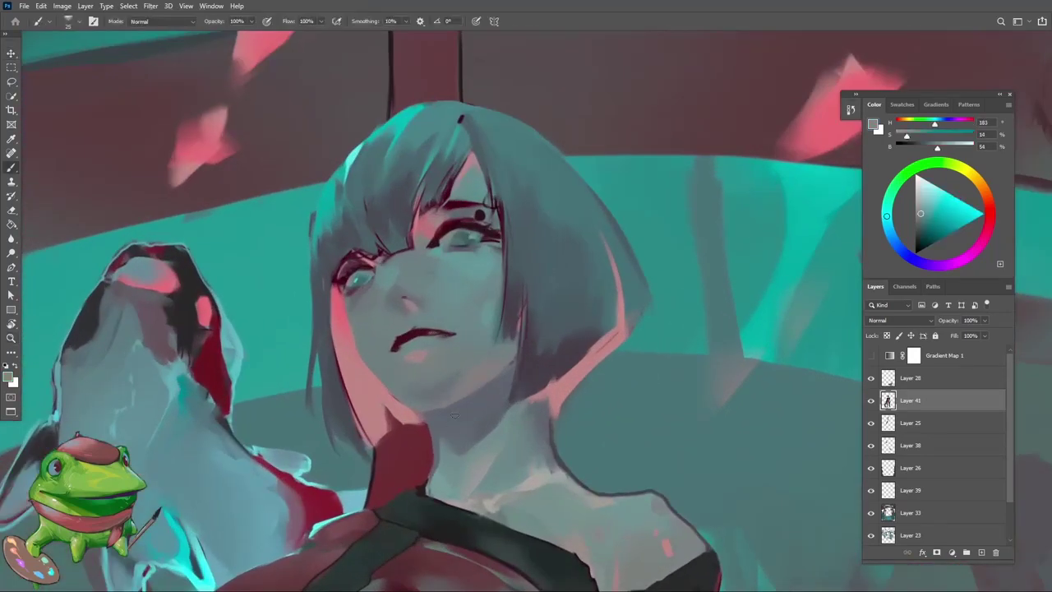
pyautogui.keyDown('alt'); pyautogui.click(465, 392); pyautogui.keyUp('alt')
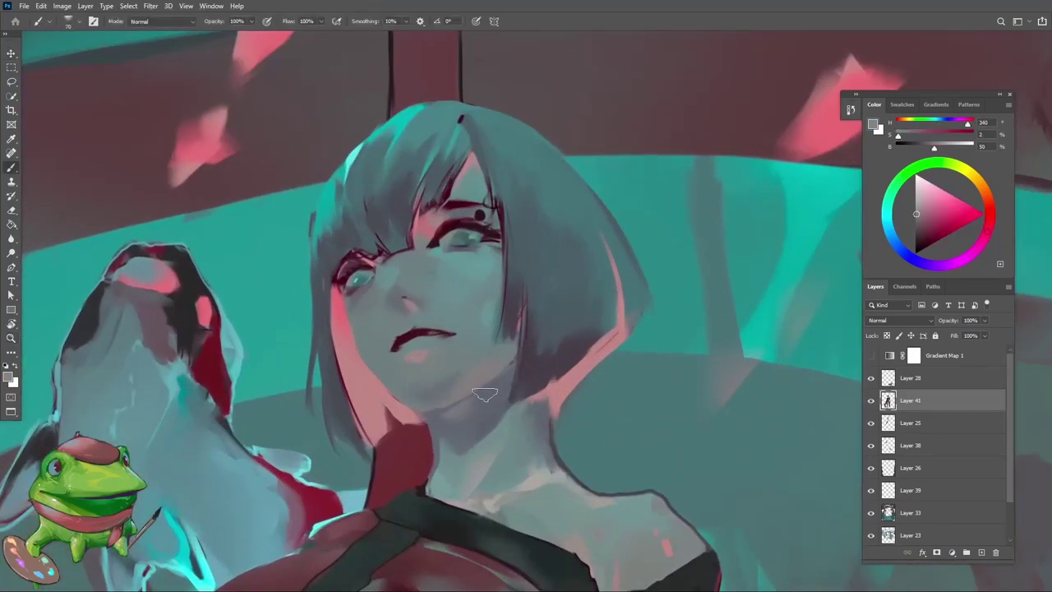
pyautogui.keyDown('alt'); pyautogui.click(455, 411); pyautogui.keyUp('alt')
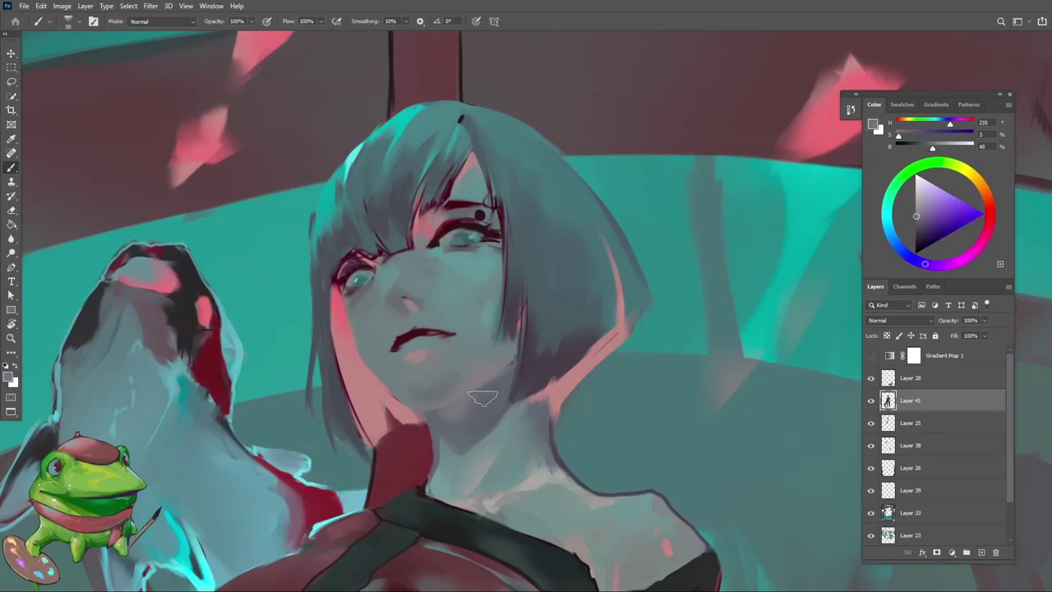
# Blend the neck shadow below the jaw with sampled H 233, S 7, B 45 and H 216, S 13, B 45
pyautogui.press('r')
pyautogui.hotkey('ctrl', '0')
pyautogui.moveTo(524, 428); pyautogui.dragTo(424, 460)
pyautogui.press('Escape')
pyautogui.scroll(5, 435, 427)
pyautogui.press('b')
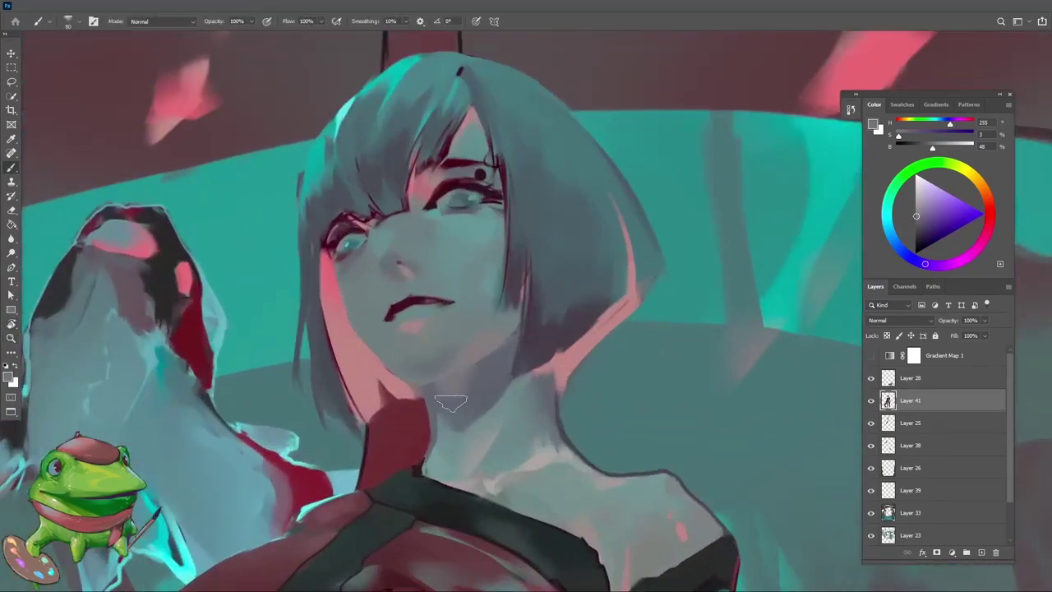
pyautogui.keyDown('alt'); pyautogui.click(451, 393); pyautogui.keyUp('alt')
pyautogui.keyDown('alt'); pyautogui.click(466, 379); pyautogui.keyUp('alt')
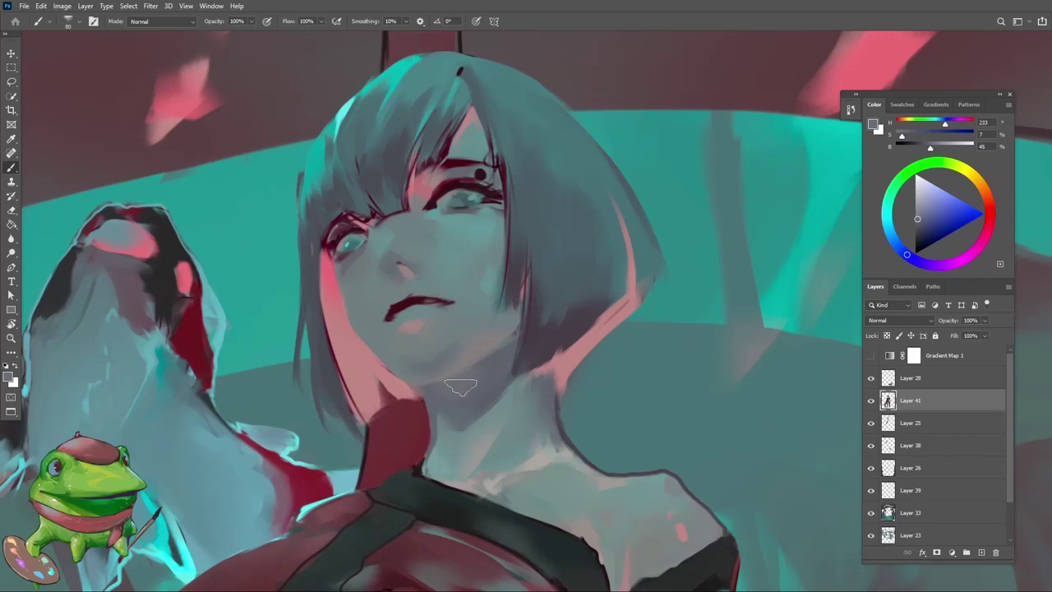
pyautogui.keyDown('alt'); pyautogui.click(491, 370); pyautogui.keyUp('alt')
pyautogui.keyDown('alt'); pyautogui.click(438, 398); pyautogui.keyUp('alt')
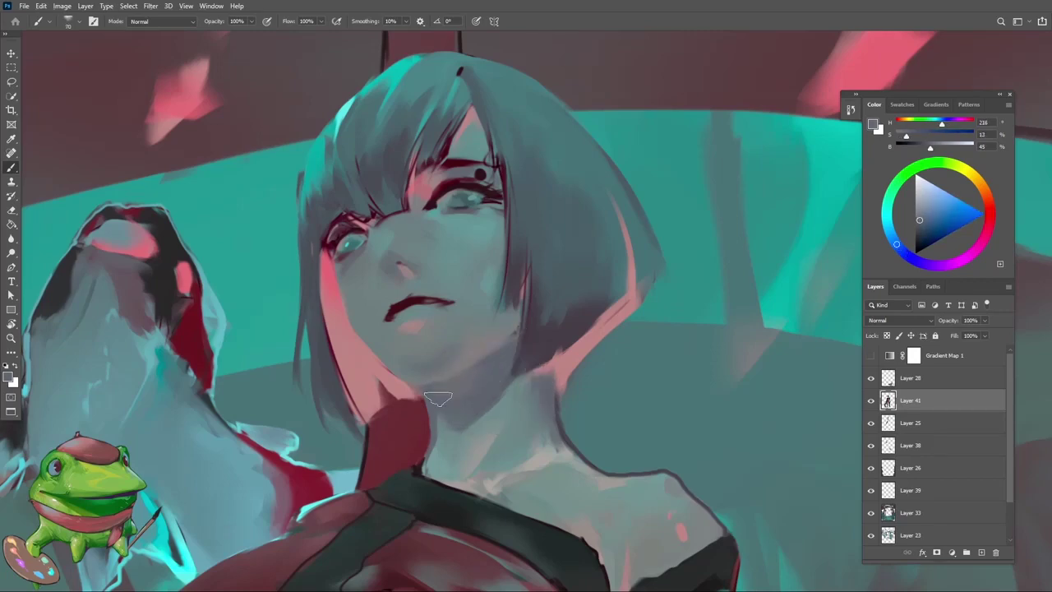
# Smooth the chin, jaw and skin around the mouth with sampled H 187, S 14, B 52 and H 224, S 10, B 43
pyautogui.press('z')
pyautogui.moveTo(445, 413)
pyautogui.mouseDown()
pyautogui.moveTo(370, 403)
pyautogui.moveTo(468, 385)
pyautogui.moveTo(462, 399)
pyautogui.mouseUp()
pyautogui.press('b')
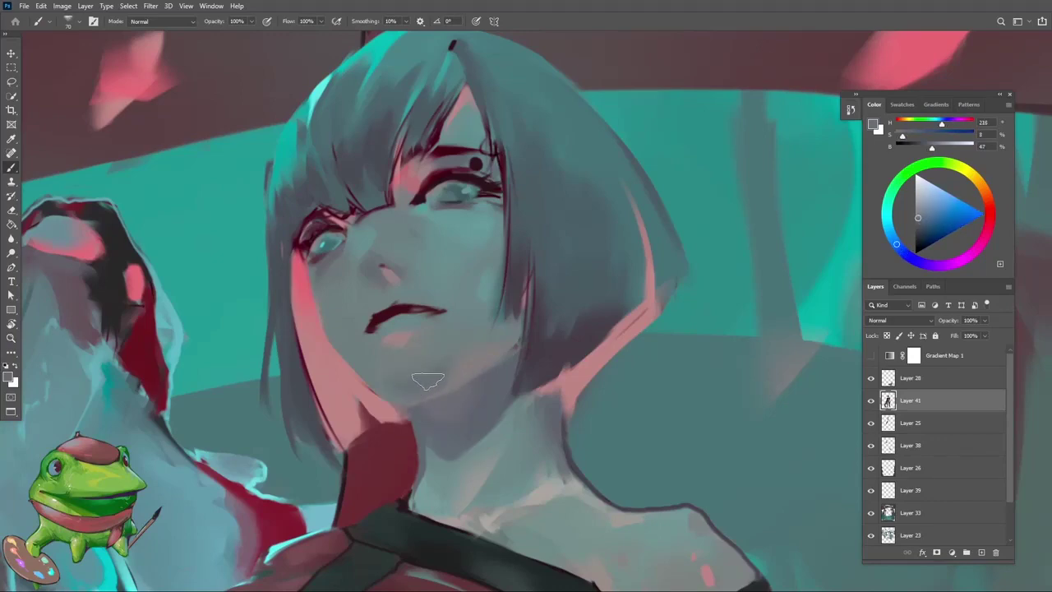
pyautogui.keyDown('alt'); pyautogui.click(418, 362); pyautogui.keyUp('alt')
pyautogui.press('z')
pyautogui.moveTo(418, 361)
pyautogui.mouseDown()
pyautogui.moveTo(477, 383)
pyautogui.moveTo(465, 359)
pyautogui.moveTo(485, 359)
pyautogui.moveTo(460, 383)
pyautogui.moveTo(503, 383)
pyautogui.moveTo(543, 451)
pyautogui.moveTo(513, 415)
pyautogui.moveTo(510, 423)
pyautogui.mouseUp()
pyautogui.press('b')
pyautogui.press('z')
pyautogui.press('b')
pyautogui.keyDown('alt'); pyautogui.click(521, 415); pyautogui.keyUp('alt')
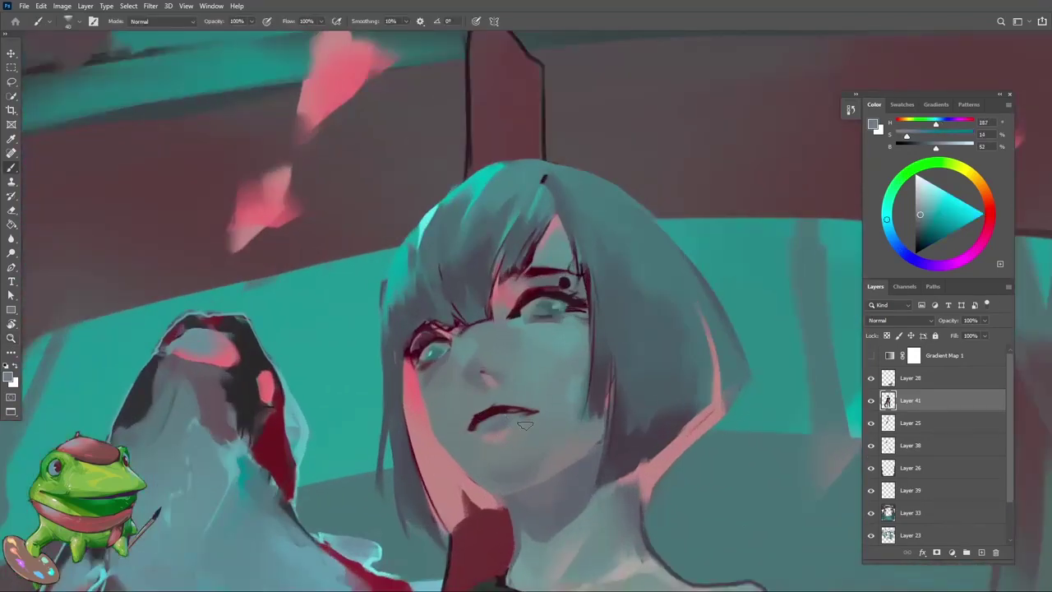
pyautogui.keyDown('alt'); pyautogui.click(504, 409); pyautogui.keyUp('alt')
pyautogui.keyDown('alt'); pyautogui.click(546, 465); pyautogui.keyUp('alt')
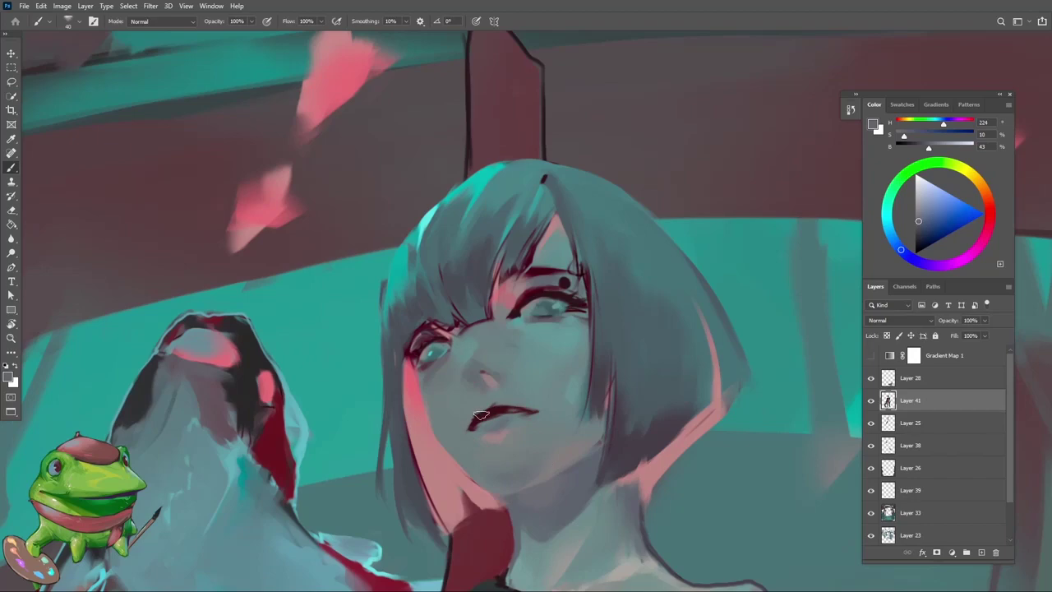
# Rotate the view and repaint the dark upper lip and mouth line with sampled tones including H 350, S 40, B 25
pyautogui.press('z')
pyautogui.moveTo(481, 415)
pyautogui.mouseDown()
pyautogui.moveTo(466, 489)
pyautogui.moveTo(454, 438)
pyautogui.moveTo(493, 395)
pyautogui.moveTo(540, 384)
pyautogui.moveTo(494, 361)
pyautogui.mouseUp()
pyautogui.press('b')
pyautogui.keyDown('alt'); pyautogui.click(493, 362); pyautogui.keyUp('alt')
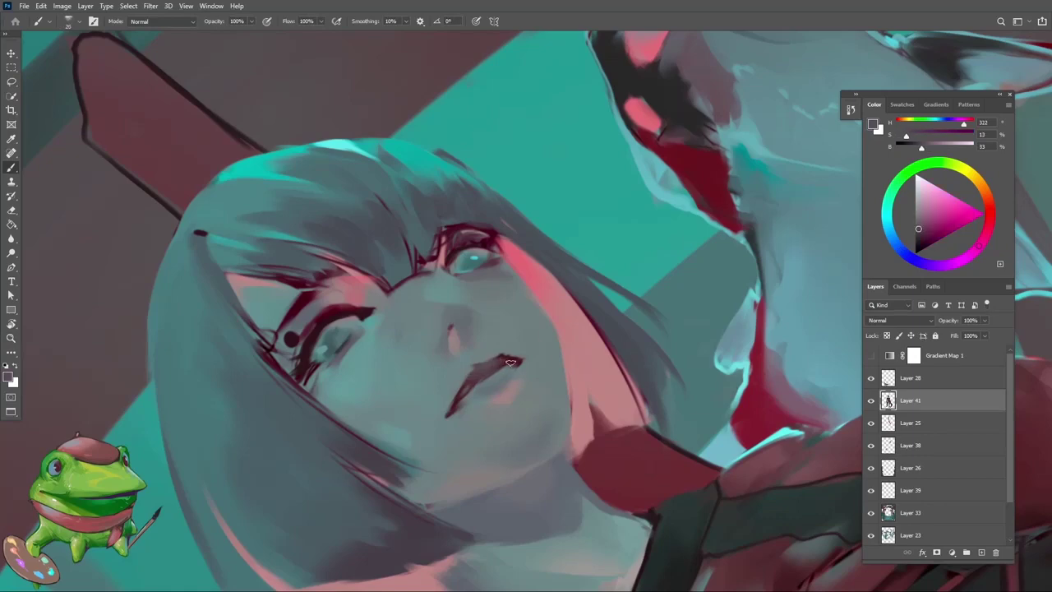
pyautogui.keyDown('alt'); pyautogui.click(509, 362); pyautogui.keyUp('alt')
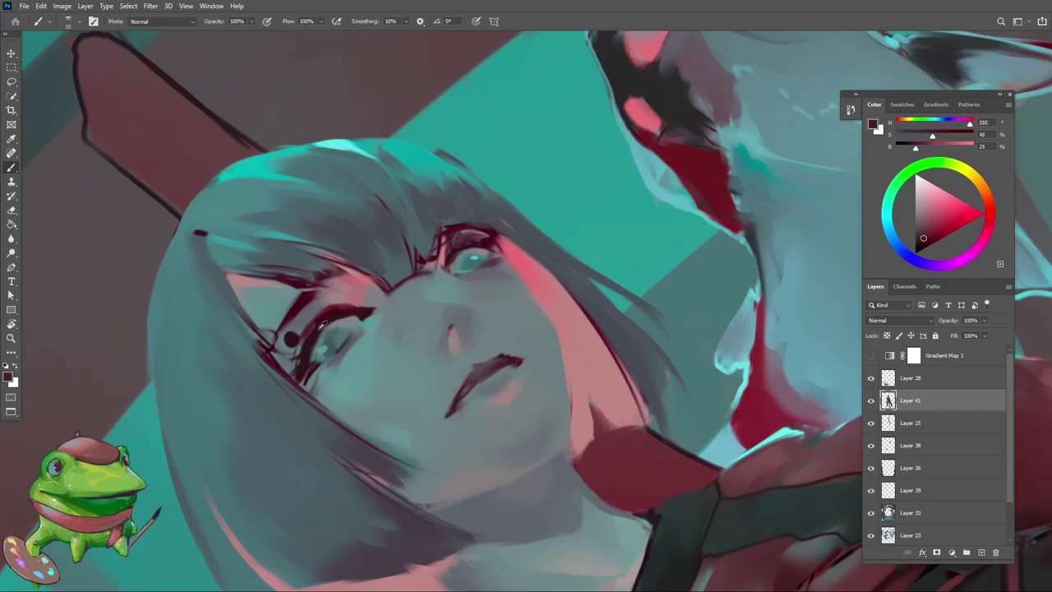
pyautogui.keyDown('alt'); pyautogui.click(462, 402); pyautogui.keyUp('alt')
pyautogui.moveTo(450, 411)
pyautogui.mouseDown()
pyautogui.moveTo(496, 384)
pyautogui.moveTo(515, 448)
pyautogui.moveTo(500, 378)
pyautogui.mouseUp()
# Refine the lip edges and surrounding skin with sampled H 180, S 9, B 50 and H 214, S 12, B 44
pyautogui.press('z')
pyautogui.press('h')
pyautogui.press('b')
pyautogui.keyDown('alt'); pyautogui.click(485, 371); pyautogui.keyUp('alt')
pyautogui.keyDown('alt'); pyautogui.click(494, 386); pyautogui.keyUp('alt')
pyautogui.press('z')
pyautogui.press('b')
pyautogui.keyDown('alt'); pyautogui.click(499, 372); pyautogui.keyUp('alt')
pyautogui.scroll(3, 499, 371)
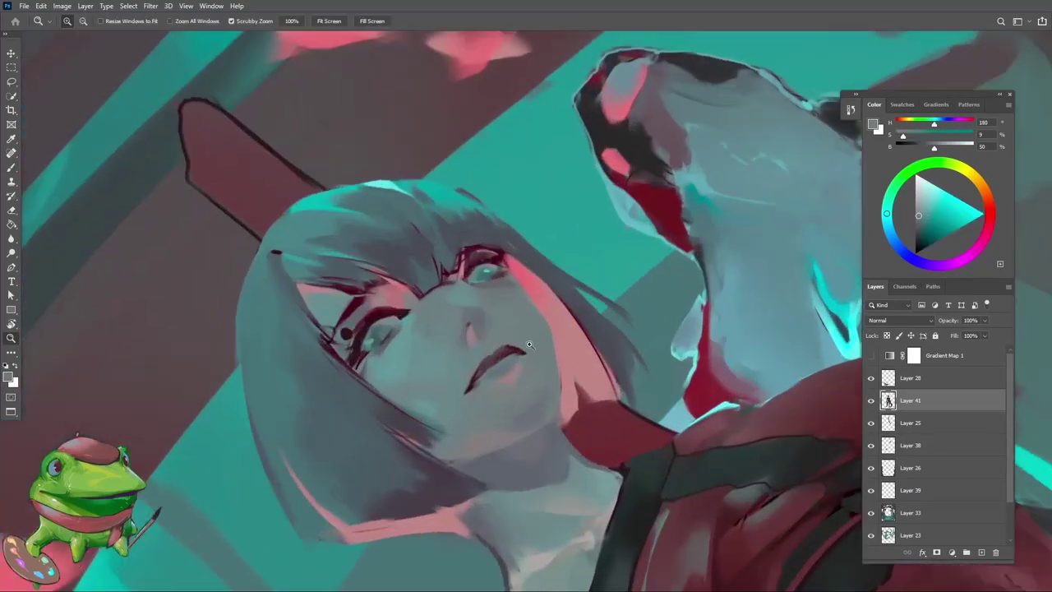
pyautogui.keyDown('alt'); pyautogui.click(463, 381); pyautogui.keyUp('alt')
pyautogui.keyDown('alt'); pyautogui.click(499, 366); pyautogui.keyUp('alt')
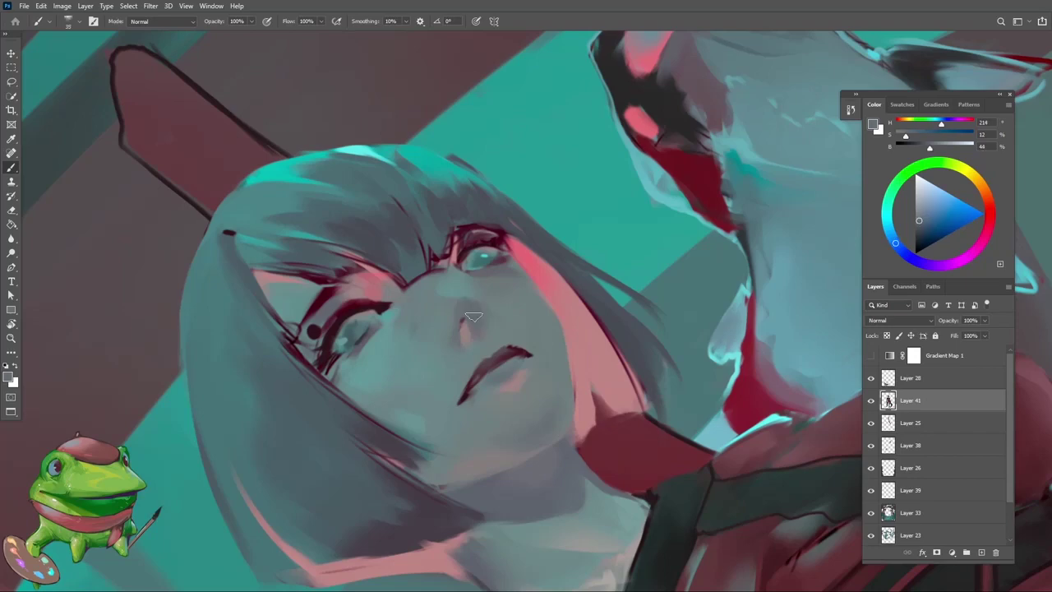
# Examine the face and whole figure in a horizontally mirrored view
pyautogui.press('z')
pyautogui.moveTo(476, 326); pyautogui.dragTo(454, 366)
pyautogui.keyDown('alt'); pyautogui.click(458, 343); pyautogui.keyUp('alt')
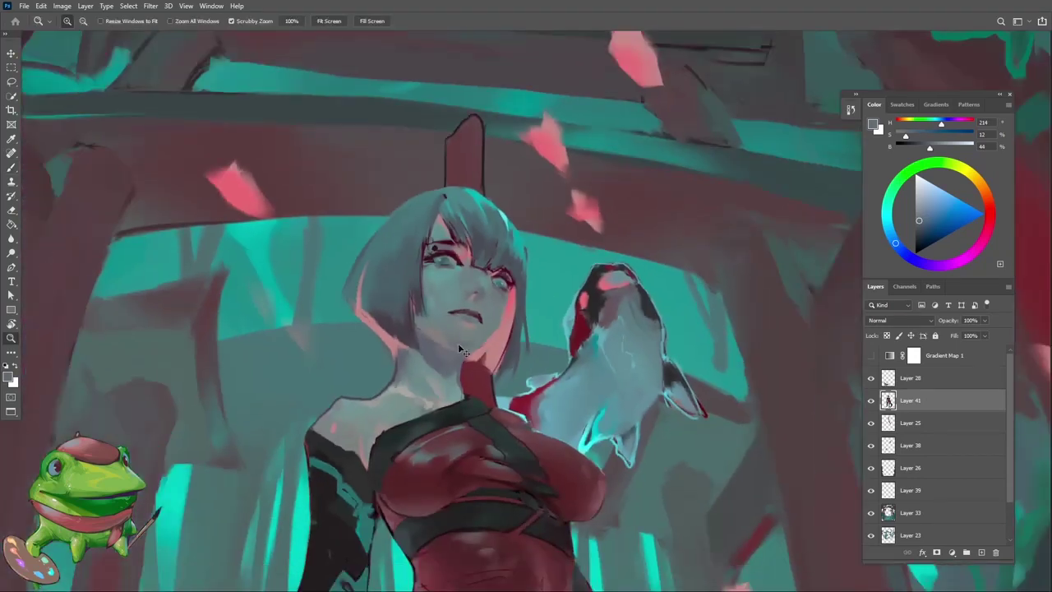
pyautogui.keyDown('alt'); pyautogui.click(466, 367); pyautogui.keyUp('alt')
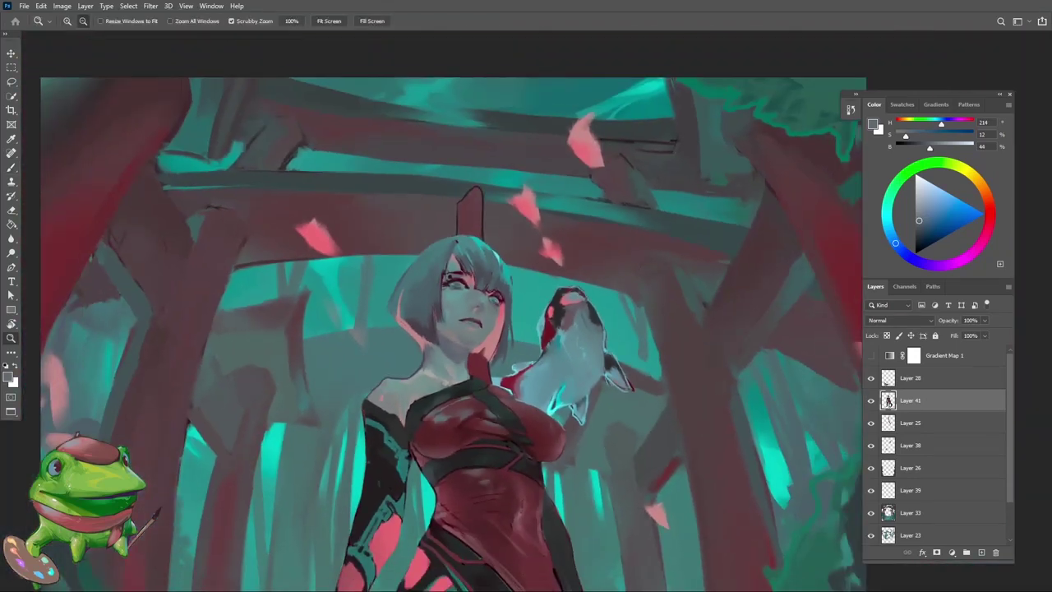
pyautogui.keyDown('alt'); pyautogui.click(460, 338); pyautogui.keyUp('alt')
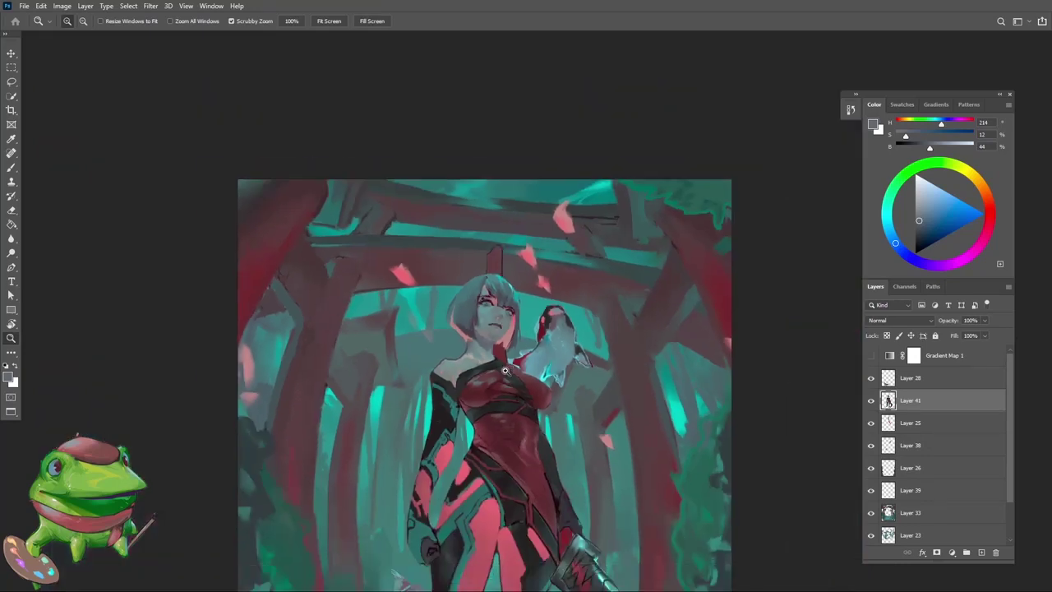
pyautogui.moveTo(464, 337)
pyautogui.mouseDown()
pyautogui.moveTo(493, 321)
pyautogui.moveTo(546, 370)
pyautogui.mouseUp()
# Reshape the near eye's inner corner with sampled H 349, S 39, B 17, H 187, S 13, B 55 and H 204, S 4, B 51
pyautogui.press('b')
pyautogui.press('r')
pyautogui.keyDown('alt'); pyautogui.click(546, 370); pyautogui.keyUp('alt')
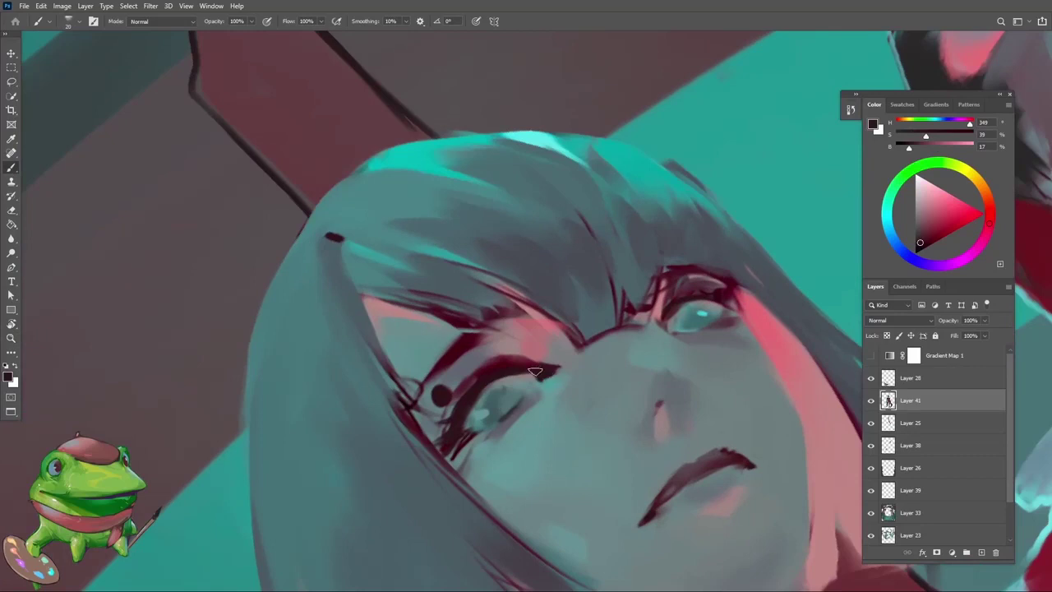
pyautogui.press('r')
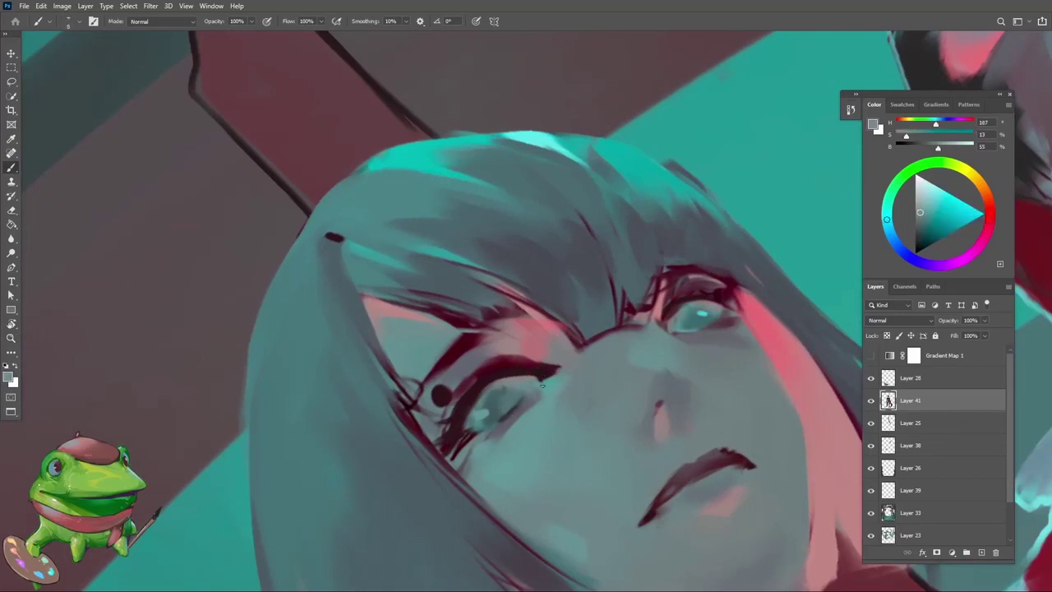
pyautogui.moveTo(520, 386); pyautogui.dragTo(507, 374)
pyautogui.keyDown('alt'); pyautogui.click(517, 367); pyautogui.keyUp('alt')
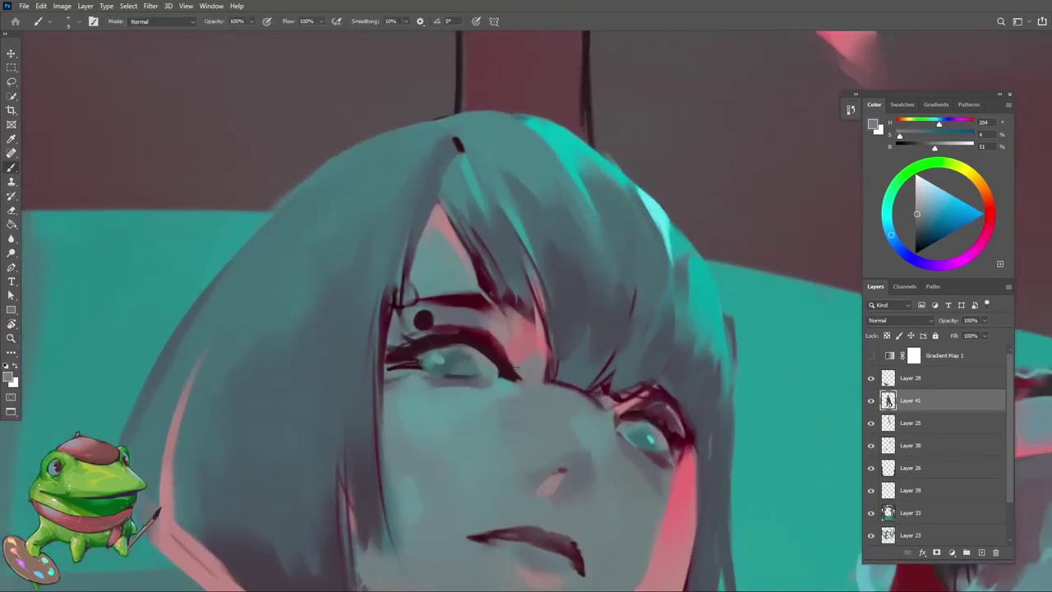
# Sharpen the inner end of the near eye's upper lash line with a sampled very dark red and check it in the mirrored view
pyautogui.keyDown('alt'); pyautogui.click(517, 383); pyautogui.keyUp('alt')
pyautogui.press('h')
pyautogui.click(518, 388)
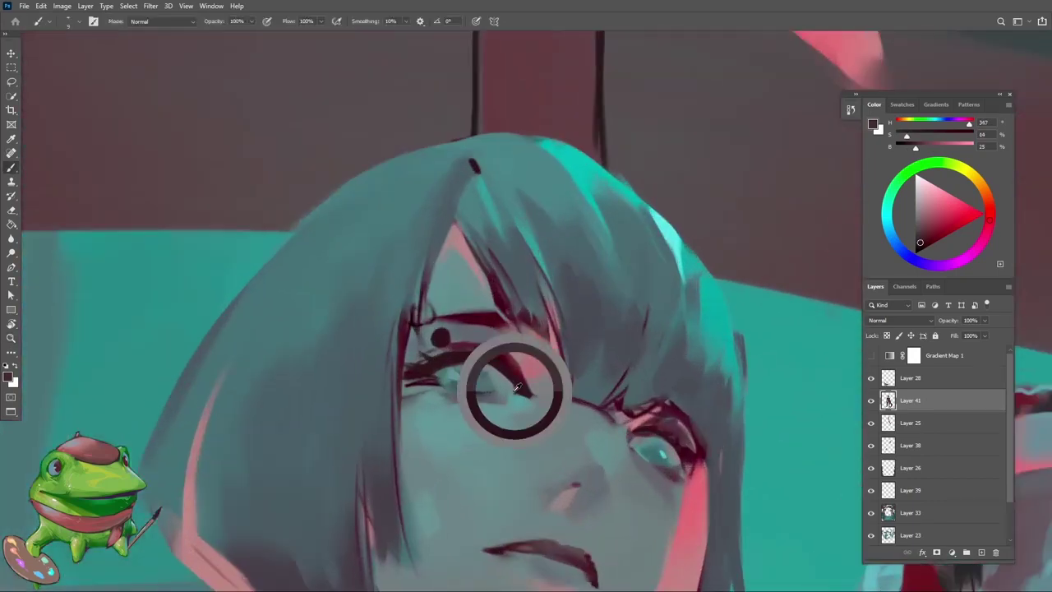
pyautogui.moveTo(516, 387); pyautogui.dragTo(528, 394)
pyautogui.press('h')
pyautogui.click(528, 395)
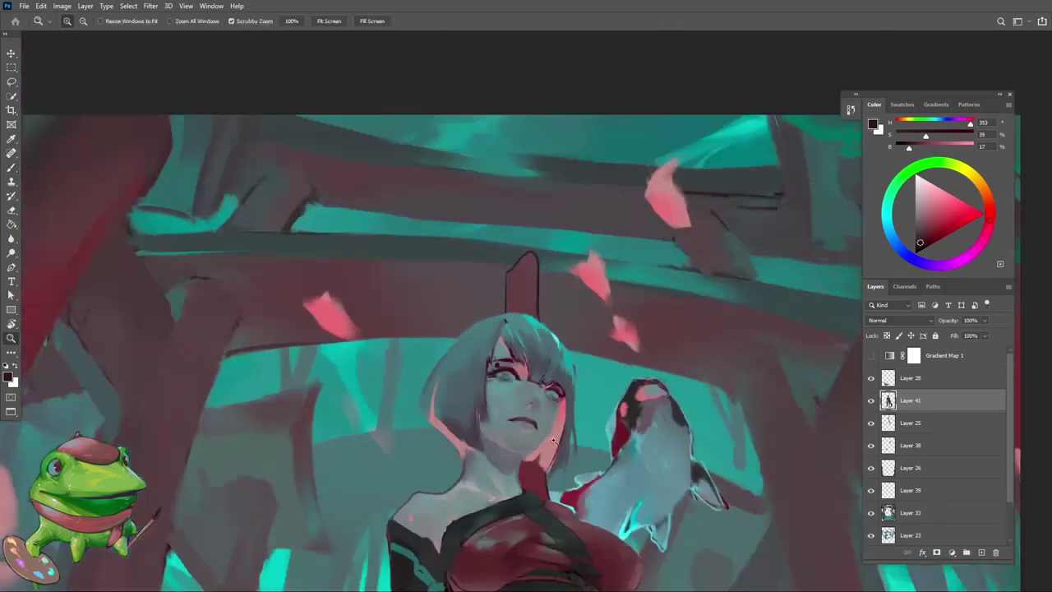
# Add a small pink accent at the inner corner of the larger eye on Layer 41
pyautogui.press('z')
pyautogui.click(516, 355)
pyautogui.hotkey('ctrl', '-')
pyautogui.hotkey('ctrl', '-')
pyautogui.hotkey('ctrl', '-')
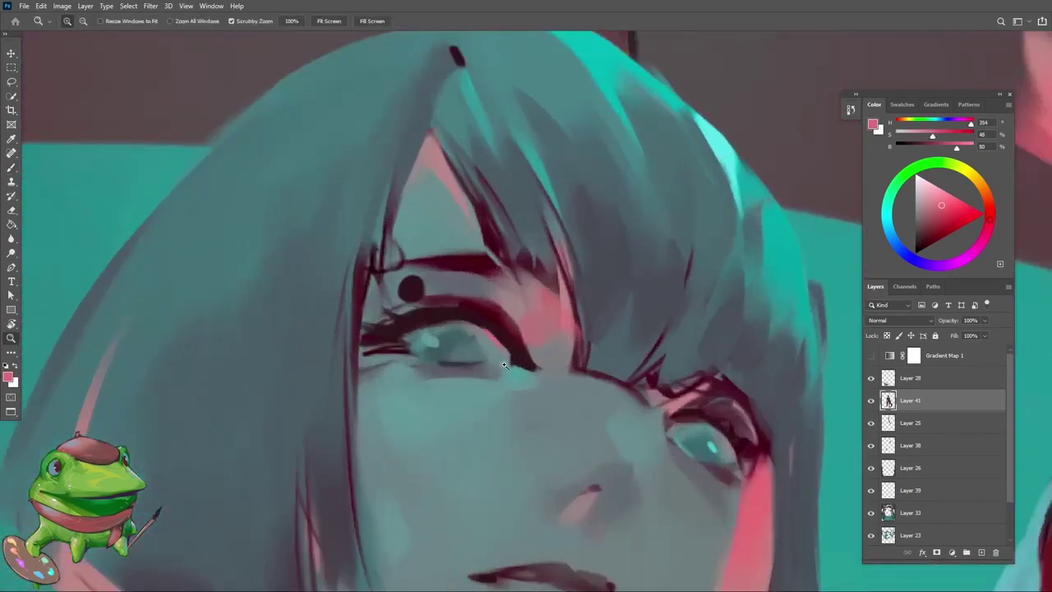
pyautogui.click(461, 379)
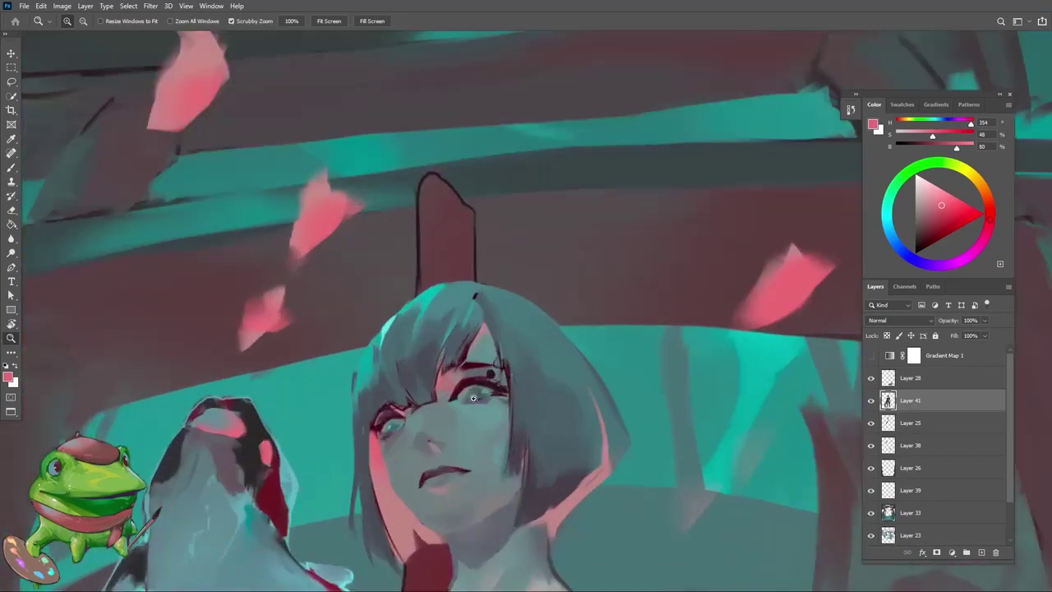
pyautogui.press('b')
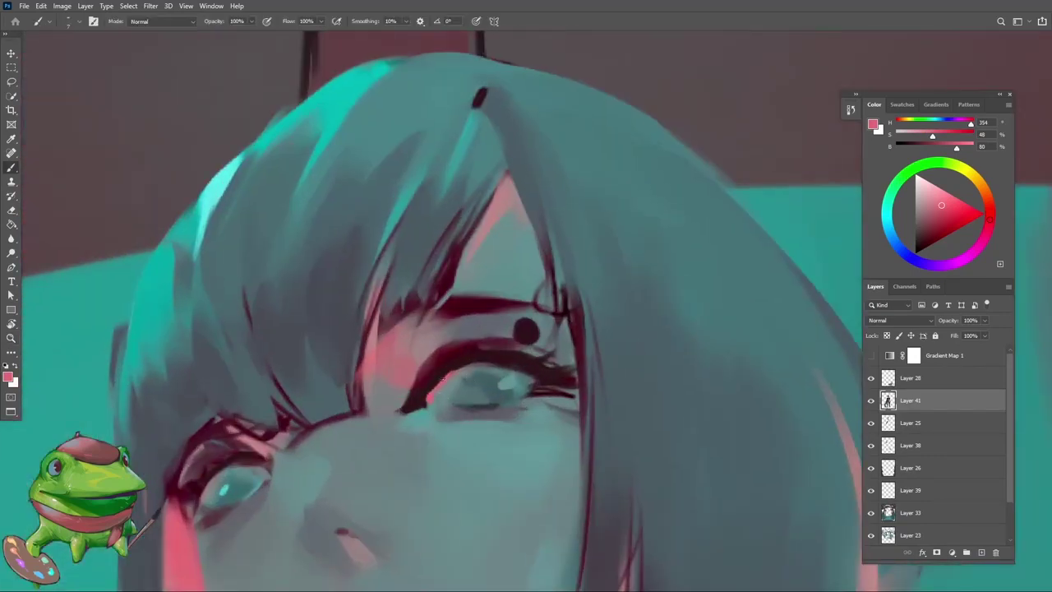
pyautogui.press('z')
pyautogui.hotkey('ctrl', '-')
pyautogui.hotkey('ctrl', '-')
pyautogui.hotkey('ctrl', '-')
pyautogui.hotkey('ctrl', '-')
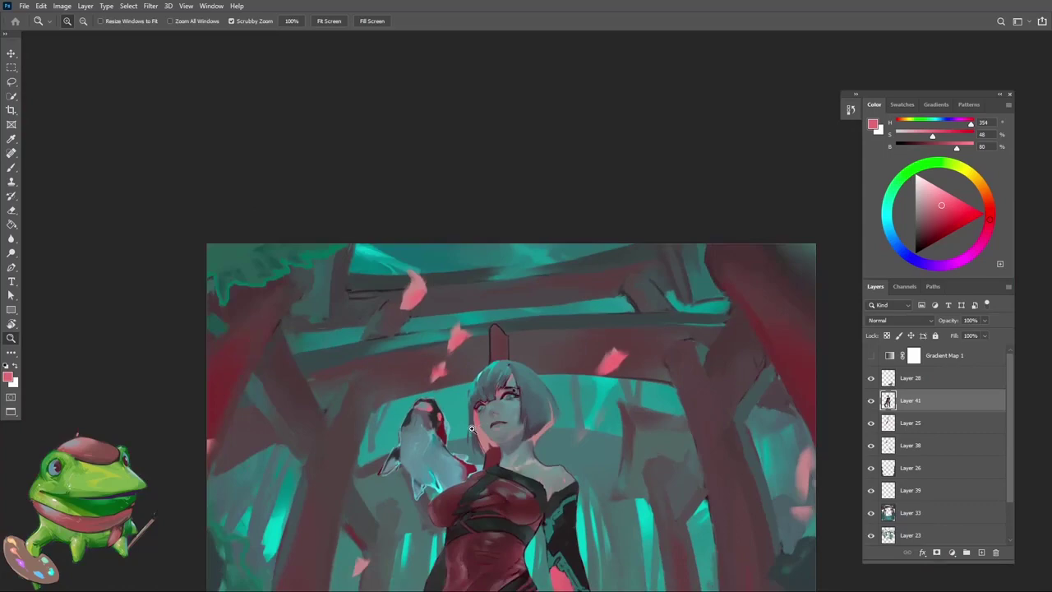
# Refine the lashes and lower lid of the smaller, far eye with sampled dark red and muted grey
pyautogui.click(459, 392)
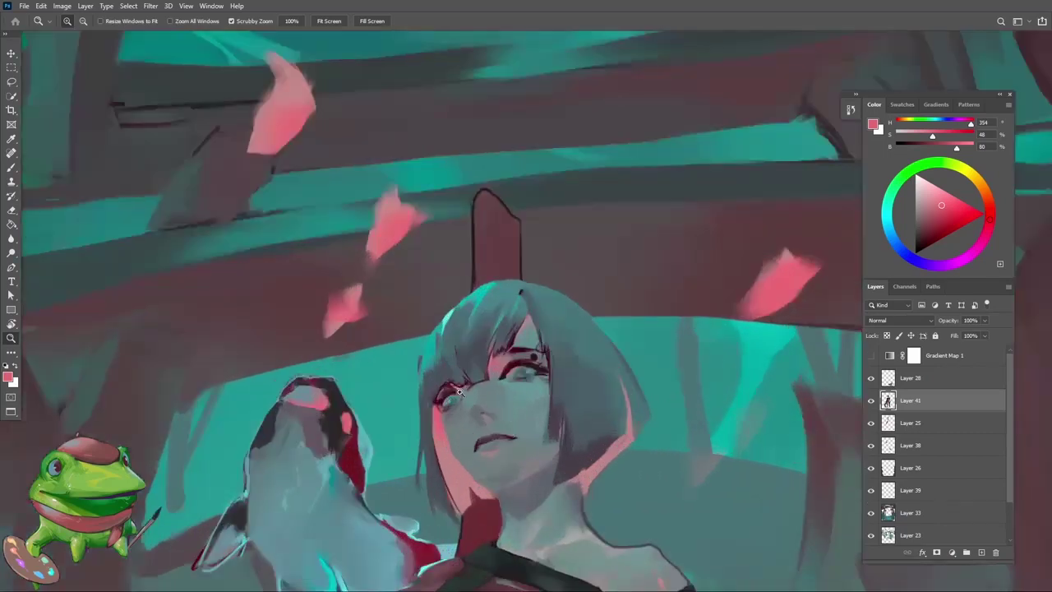
pyautogui.click(459, 392)
pyautogui.press('b')
pyautogui.keyDown('alt'); pyautogui.click(417, 411); pyautogui.keyUp('alt')
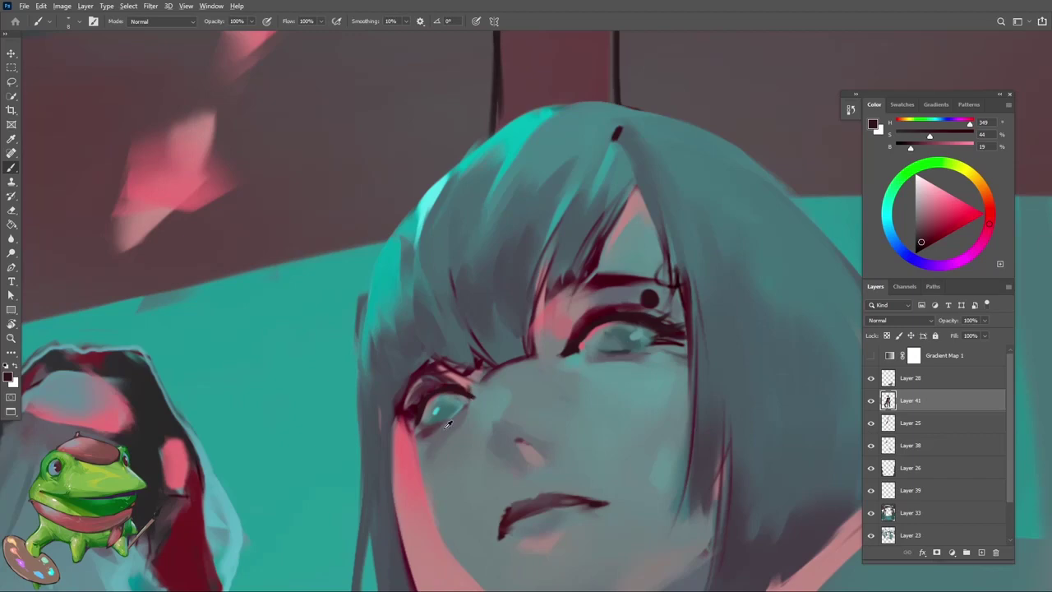
pyautogui.keyDown('alt'); pyautogui.click(448, 423); pyautogui.keyUp('alt')
pyautogui.press('z')
pyautogui.hotkey('ctrl', '-')
pyautogui.hotkey('ctrl', '-')
pyautogui.hotkey('ctrl', '-')
pyautogui.click(477, 392)
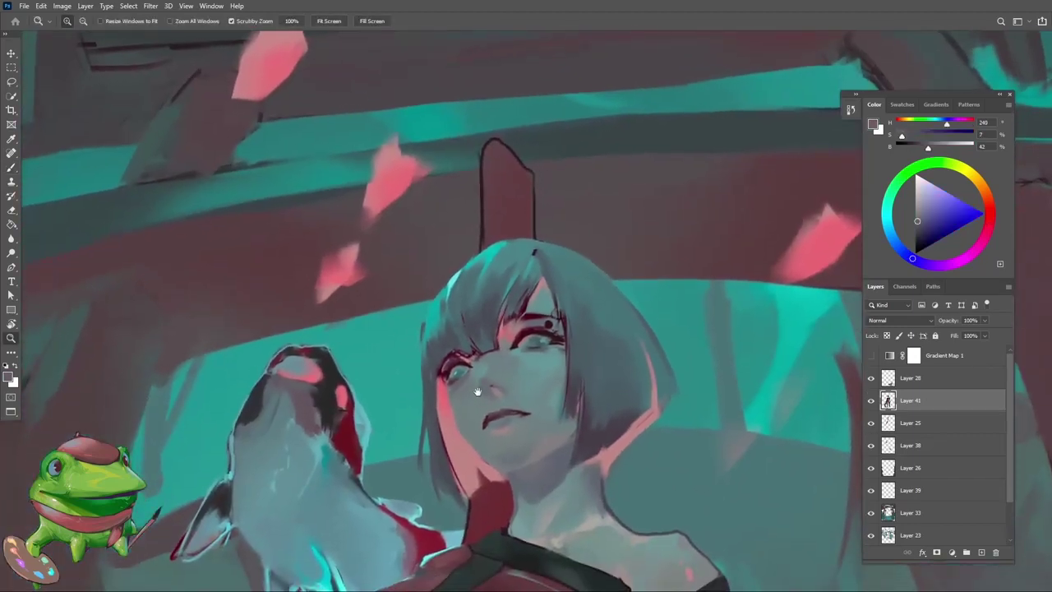
# Touch up the far eye's iris and lower lid with teal and blue-grey tones sampled from both eyes
pyautogui.hotkey('ctrl', '-')
pyautogui.click(482, 360)
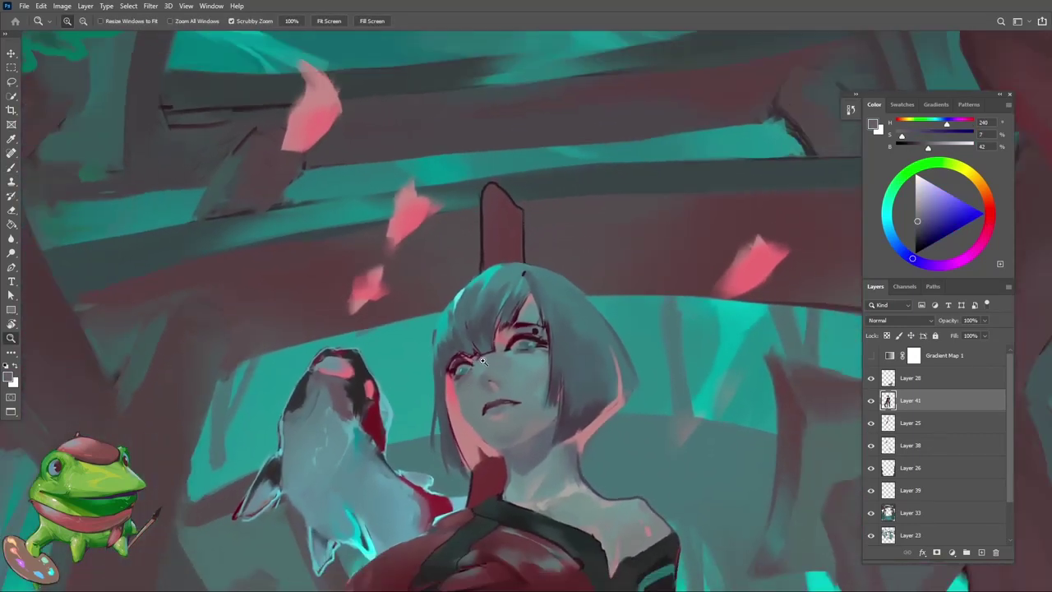
pyautogui.hotkey('ctrl', '-')
pyautogui.hotkey('ctrl', '-')
pyautogui.click(486, 350)
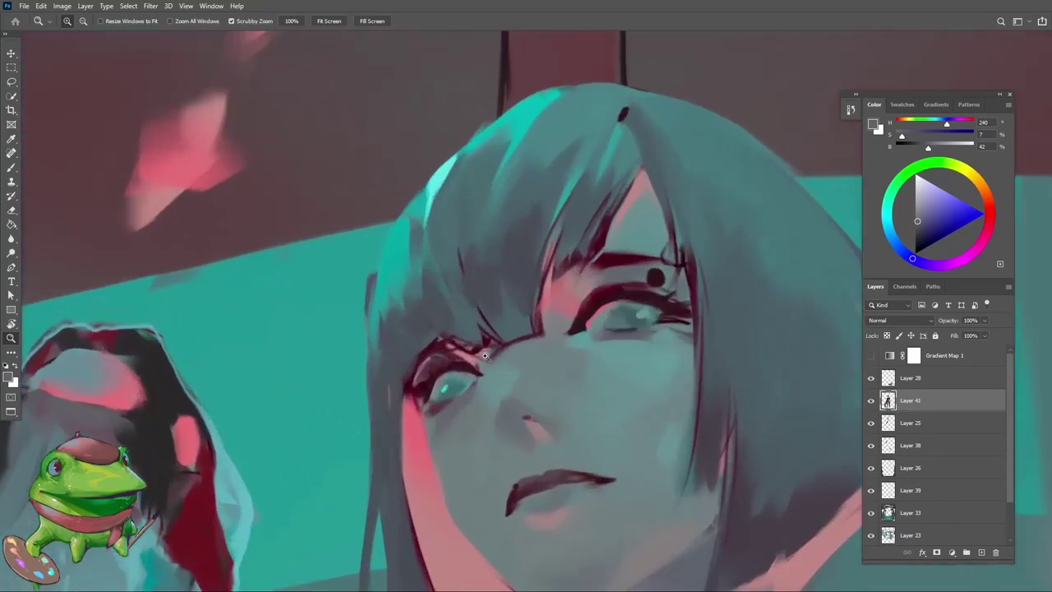
pyautogui.press('b')
pyautogui.keyDown('alt'); pyautogui.click(462, 384); pyautogui.keyUp('alt')
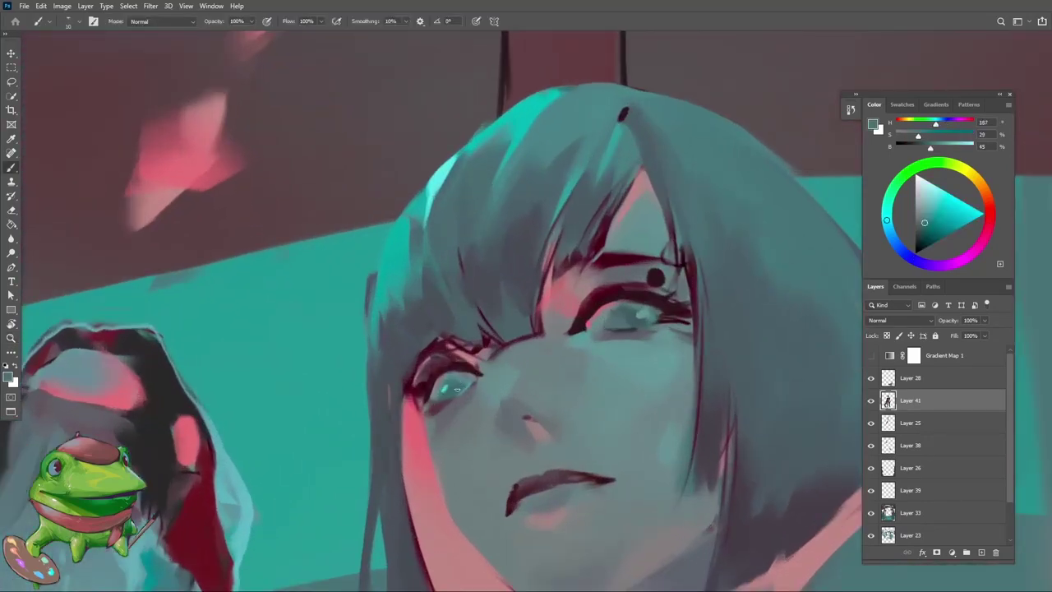
pyautogui.keyDown('alt'); pyautogui.click(622, 323); pyautogui.keyUp('alt')
pyautogui.press(']')
pyautogui.keyDown('alt'); pyautogui.click(435, 376); pyautogui.keyUp('alt')
pyautogui.keyDown('alt'); pyautogui.click(450, 402); pyautogui.keyUp('alt')
pyautogui.keyDown('alt'); pyautogui.click(452, 404); pyautogui.keyUp('alt')
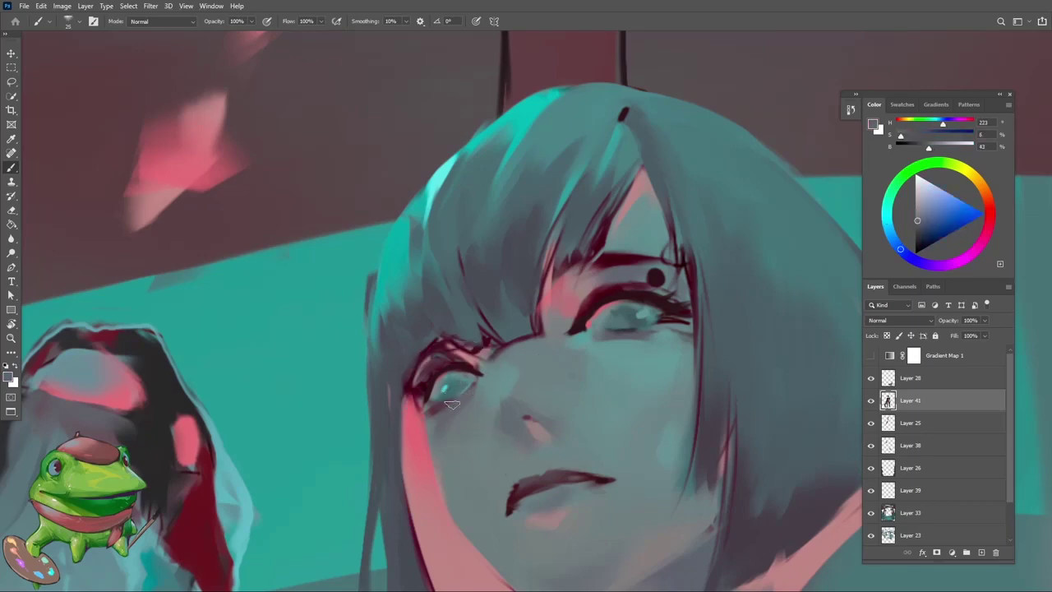
pyautogui.keyDown('alt'); pyautogui.click(452, 405); pyautogui.keyUp('alt')
# Paste the orange-background character illustration above Layer 28 and position it over the figure as a reference
pyautogui.press('z')
pyautogui.moveTo(452, 403)
pyautogui.mouseDown()
pyautogui.moveTo(247, 403)
pyautogui.moveTo(497, 400)
pyautogui.moveTo(345, 394)
pyautogui.moveTo(503, 340)
pyautogui.moveTo(493, 383)
pyautogui.moveTo(500, 360)
pyautogui.mouseUp()
pyautogui.keyDown('alt'); pyautogui.click(460, 399); pyautogui.keyUp('alt')
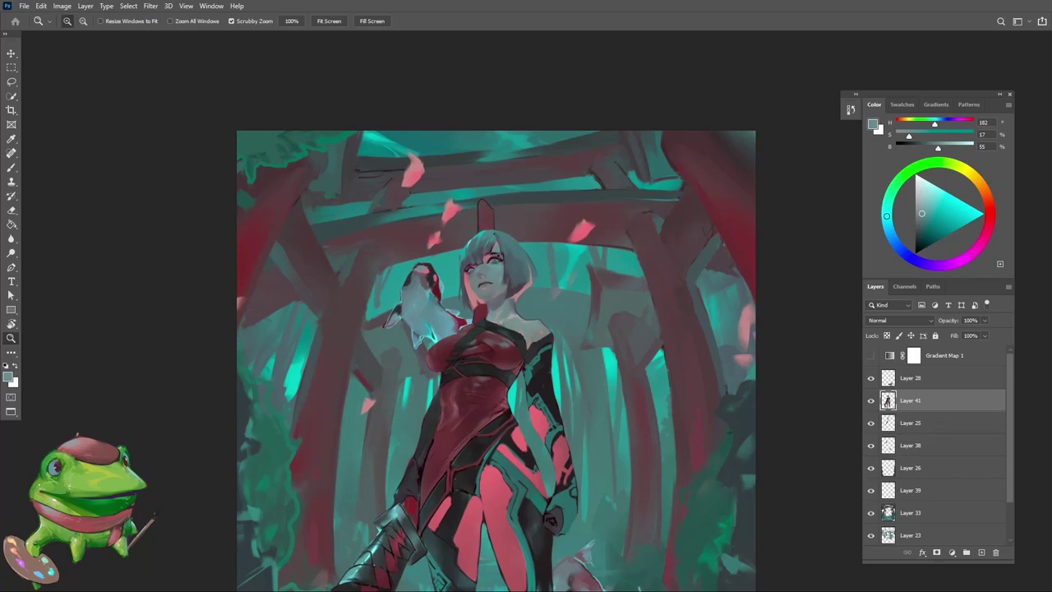
pyautogui.moveTo(608, 391); pyautogui.dragTo(632, 391)
pyautogui.click(542, 352)
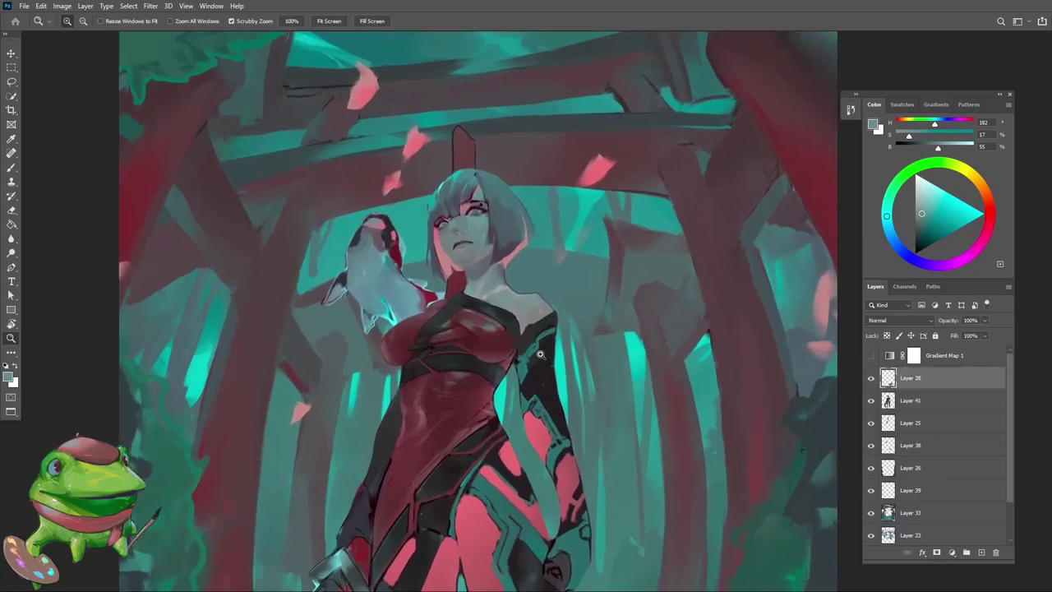
pyautogui.hotkey('ctrl', 'v')
pyautogui.hotkey('ctrl', 't')
pyautogui.moveTo(477, 268); pyautogui.dragTo(491, 409)
pyautogui.press('Return')
# Zoom in on the pasted illustration and sample its orange background and pale skirt colours for comparison
pyautogui.press('z')
pyautogui.moveTo(508, 362); pyautogui.dragTo(549, 270)
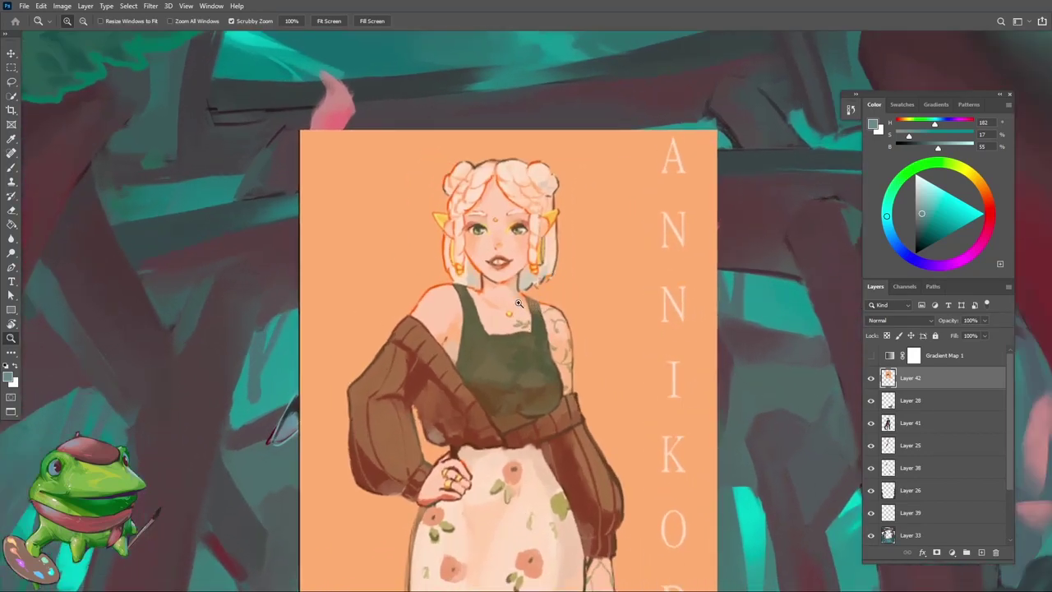
pyautogui.moveTo(519, 303); pyautogui.dragTo(545, 290)
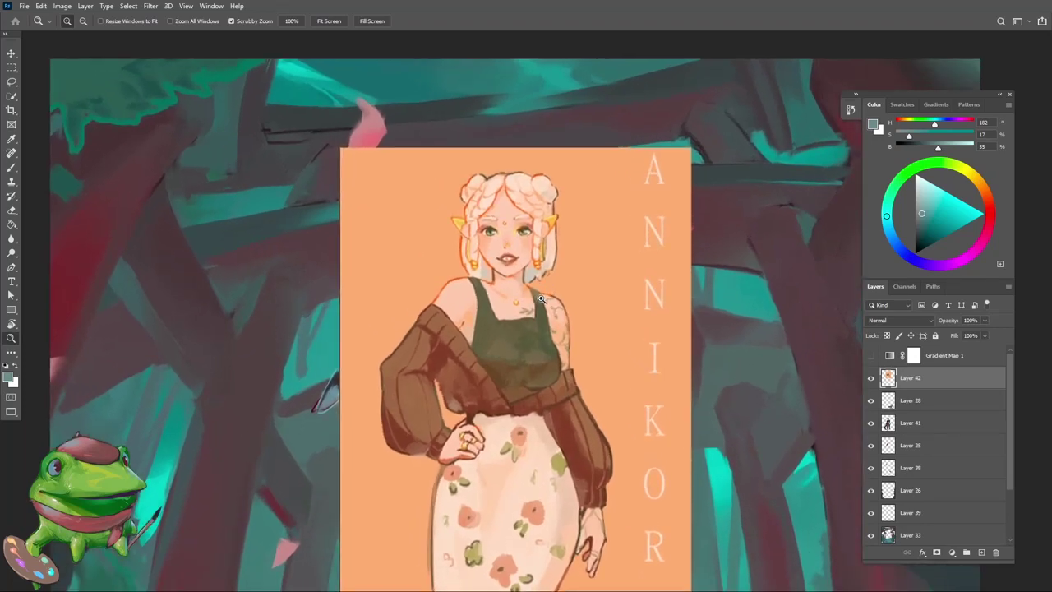
pyautogui.keyDown('alt'); pyautogui.click(576, 258); pyautogui.keyUp('alt')
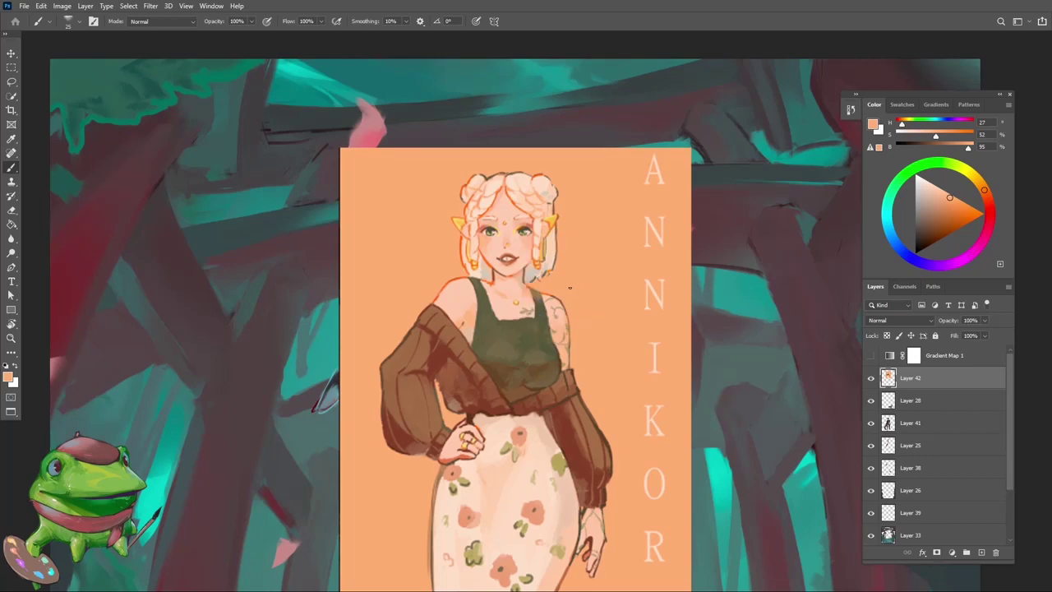
pyautogui.moveTo(568, 321)
pyautogui.mouseDown()
pyautogui.moveTo(543, 326)
pyautogui.moveTo(567, 326)
pyautogui.mouseUp()
pyautogui.press('b')
pyautogui.keyDown('alt'); pyautogui.click(544, 420); pyautogui.keyUp('alt')
pyautogui.moveTo(543, 420)
pyautogui.mouseDown()
pyautogui.moveTo(531, 343)
pyautogui.moveTo(493, 345)
pyautogui.moveTo(526, 349)
pyautogui.moveTo(542, 382)
pyautogui.moveTo(502, 380)
pyautogui.moveTo(553, 325)
pyautogui.moveTo(540, 317)
pyautogui.moveTo(494, 330)
pyautogui.moveTo(528, 332)
pyautogui.moveTo(493, 328)
pyautogui.moveTo(535, 307)
pyautogui.moveTo(493, 339)
pyautogui.moveTo(533, 344)
pyautogui.moveTo(518, 358)
pyautogui.mouseUp()
# Sample a pale beige from the pasted illustration and examine its overall warm palette
pyautogui.press('z')
pyautogui.press('b')
pyautogui.keyDown('alt'); pyautogui.click(554, 321); pyautogui.keyUp('alt')
pyautogui.press('z')
pyautogui.click(529, 331)
pyautogui.press('b')
pyautogui.keyDown('alt'); pyautogui.click(523, 301); pyautogui.keyUp('alt')
pyautogui.press('z')
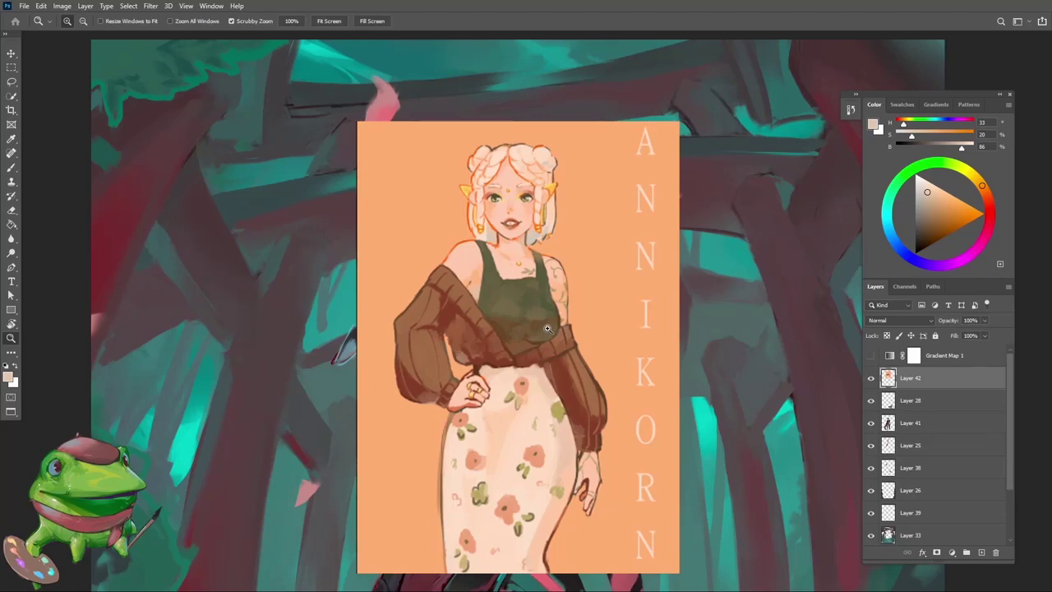
pyautogui.moveTo(547, 328); pyautogui.dragTo(536, 298)
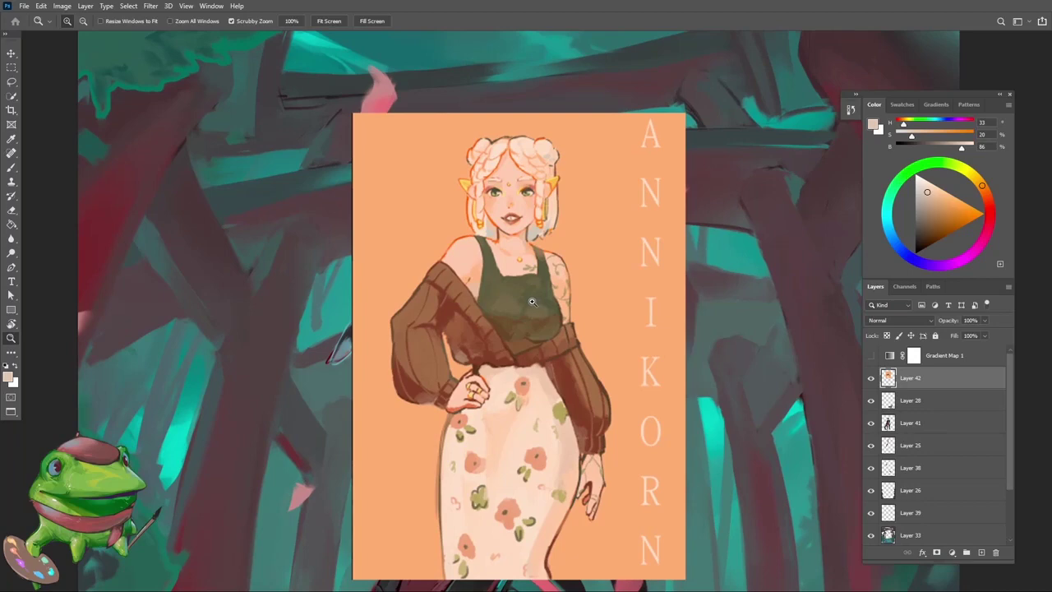
pyautogui.moveTo(534, 312); pyautogui.dragTo(530, 318)
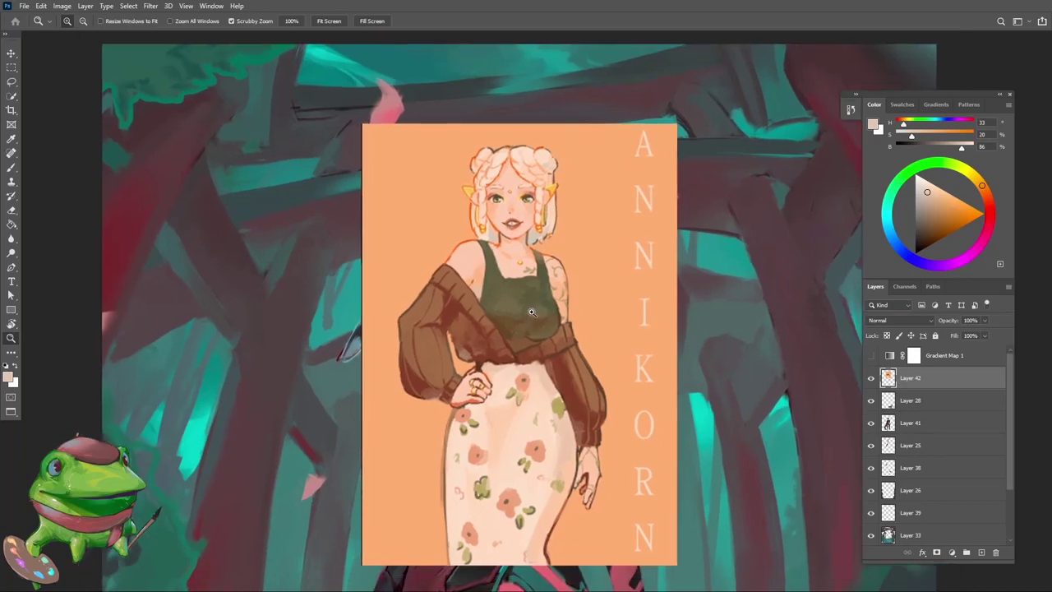
# Paint a light blue test patch on the floral skirt beside the lowered hand, using hue 205, saturation 17% and brightness 91%
pyautogui.press('b')
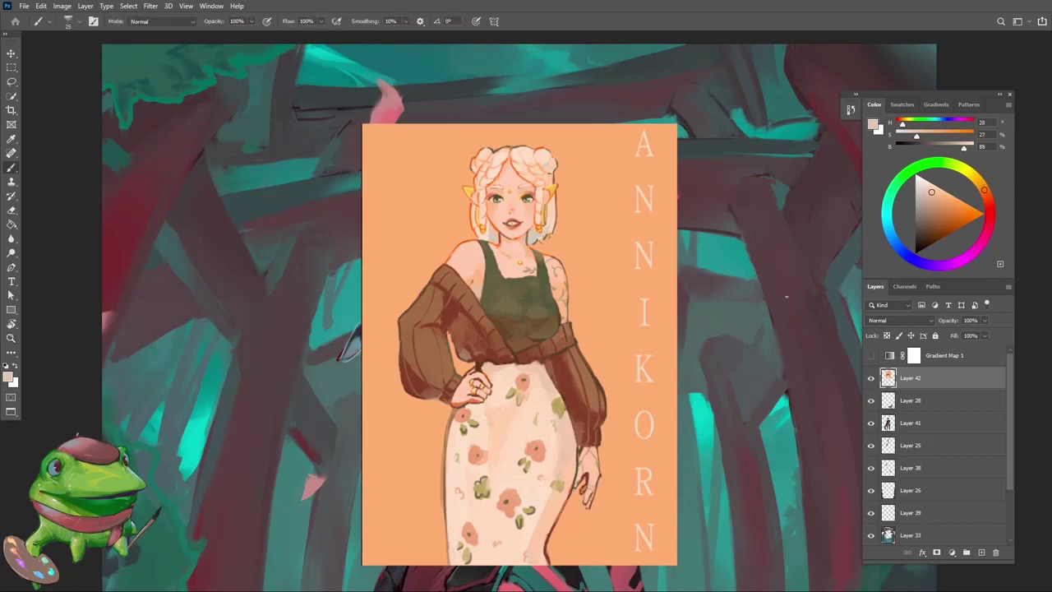
pyautogui.keyDown('alt'); pyautogui.click(739, 318); pyautogui.keyUp('alt')
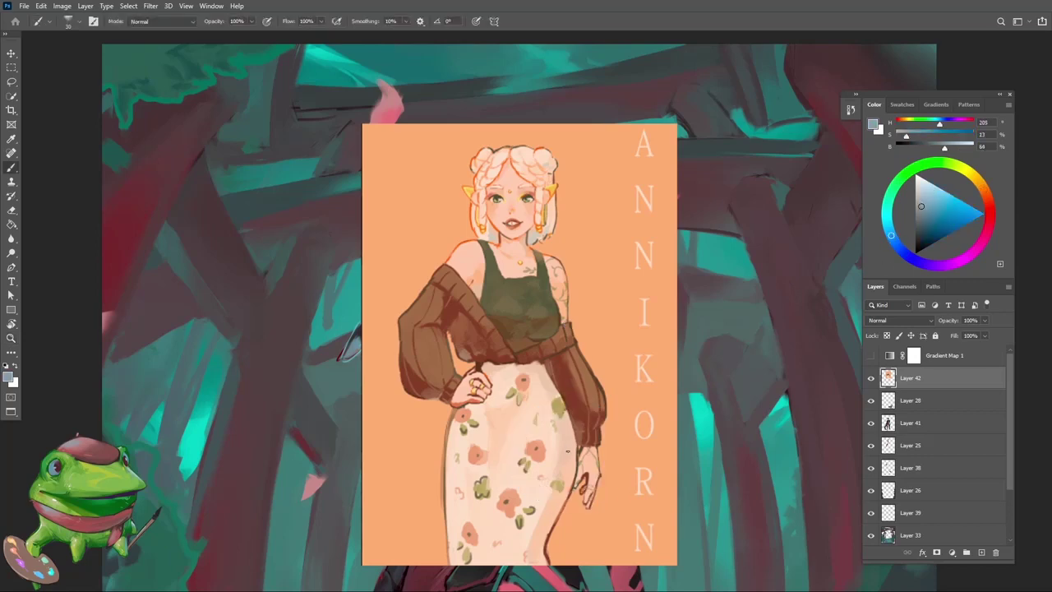
pyautogui.click(924, 199)
pyautogui.moveTo(571, 429); pyautogui.dragTo(572, 460)
pyautogui.hotkey('ctrl', 'z')
pyautogui.keyDown('alt'); pyautogui.click(573, 421); pyautogui.keyUp('alt')
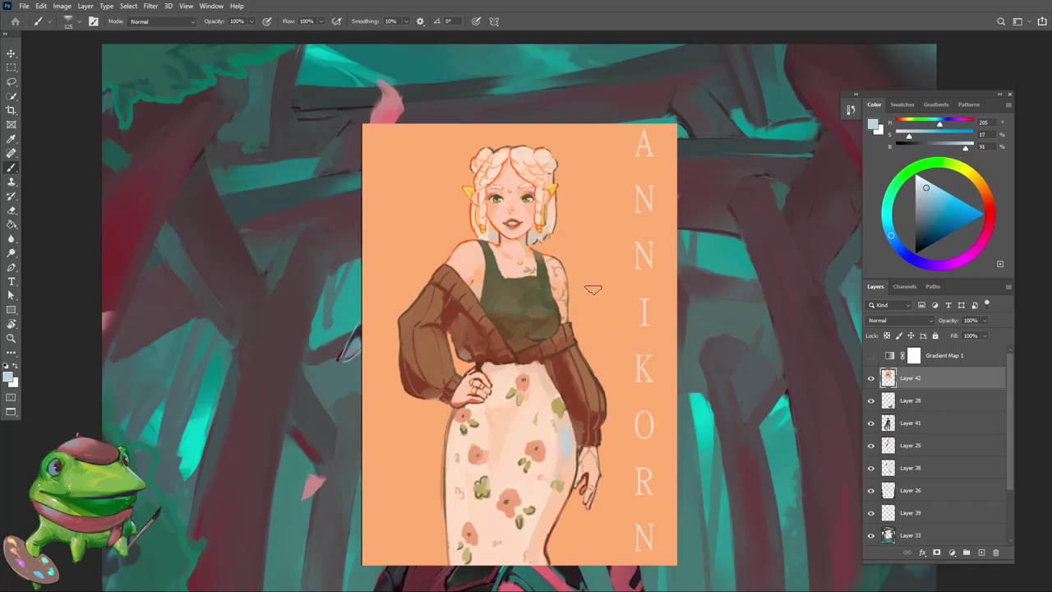
pyautogui.moveTo(557, 434)
pyautogui.mouseDown()
pyautogui.moveTo(565, 439)
pyautogui.moveTo(526, 328)
pyautogui.moveTo(757, 307)
pyautogui.mouseUp()
# Paint a desaturated, cool-looking test patch on the skirt's upper centre to compare against the sampled warm beige
pyautogui.press('z')
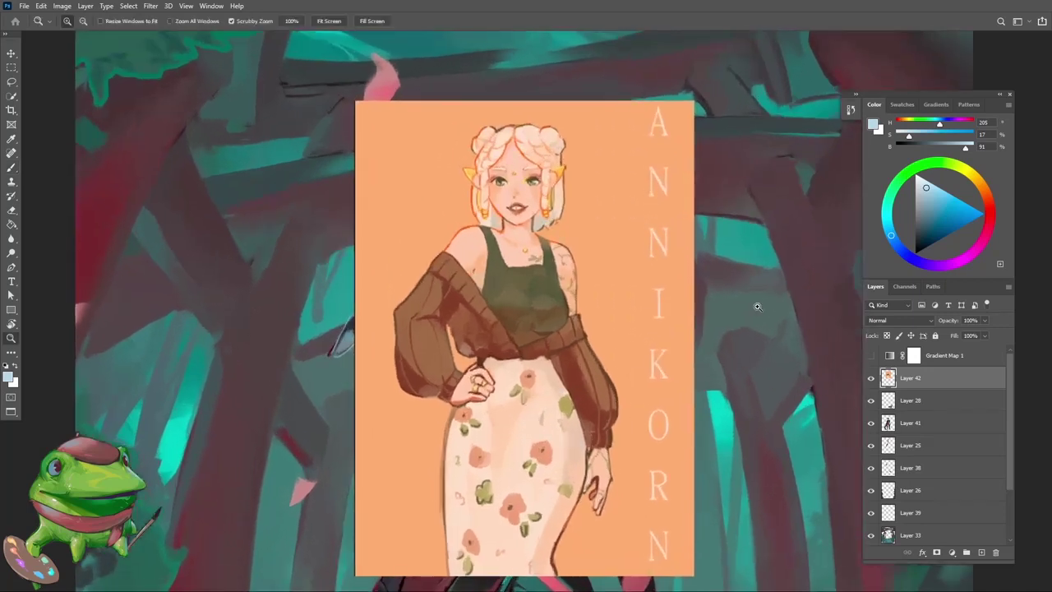
pyautogui.click(516, 415)
pyautogui.press('b')
pyautogui.keyDown('alt'); pyautogui.click(509, 415); pyautogui.keyUp('alt')
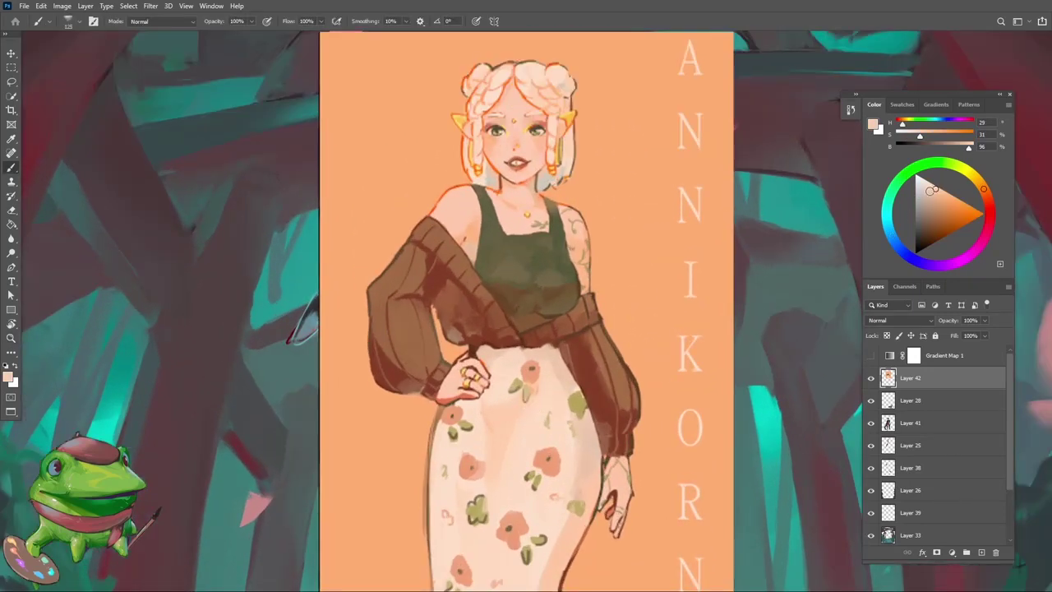
pyautogui.keyDown('alt'); pyautogui.click(516, 420); pyautogui.keyUp('alt')
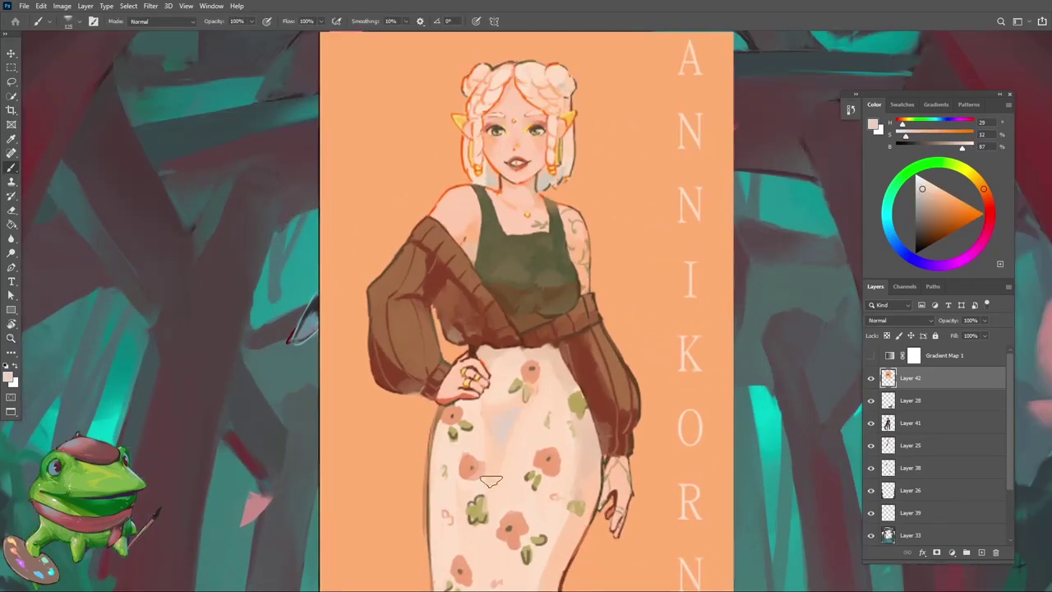
pyautogui.moveTo(567, 557); pyautogui.dragTo(529, 521)
pyautogui.press('z')
pyautogui.click(562, 469)
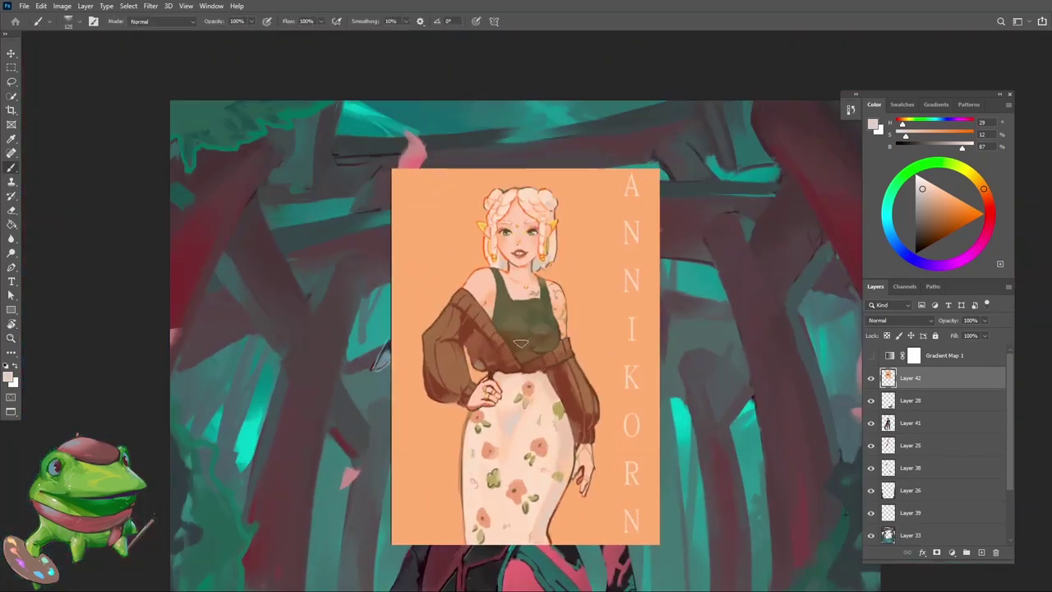
# Review the whole reference illustration against the forest painting and delete its layer
pyautogui.moveTo(545, 339); pyautogui.dragTo(539, 363)
pyautogui.click(559, 330)
pyautogui.scroll(-3, 577, 370)
pyautogui.moveTo(592, 415); pyautogui.dragTo(579, 398)
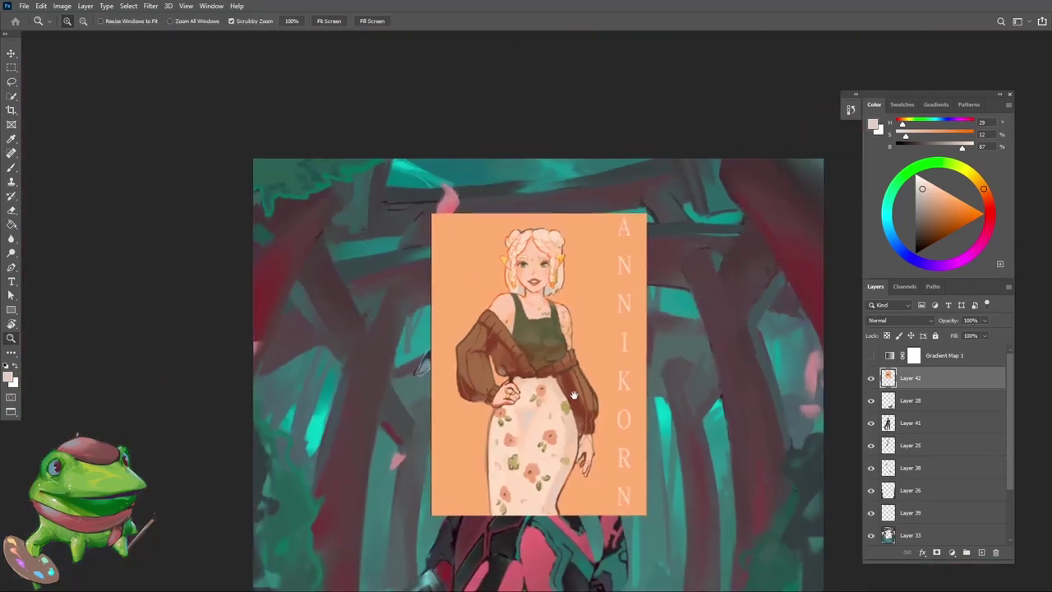
pyautogui.scroll(1, 584, 395)
pyautogui.scroll(1, 581, 379)
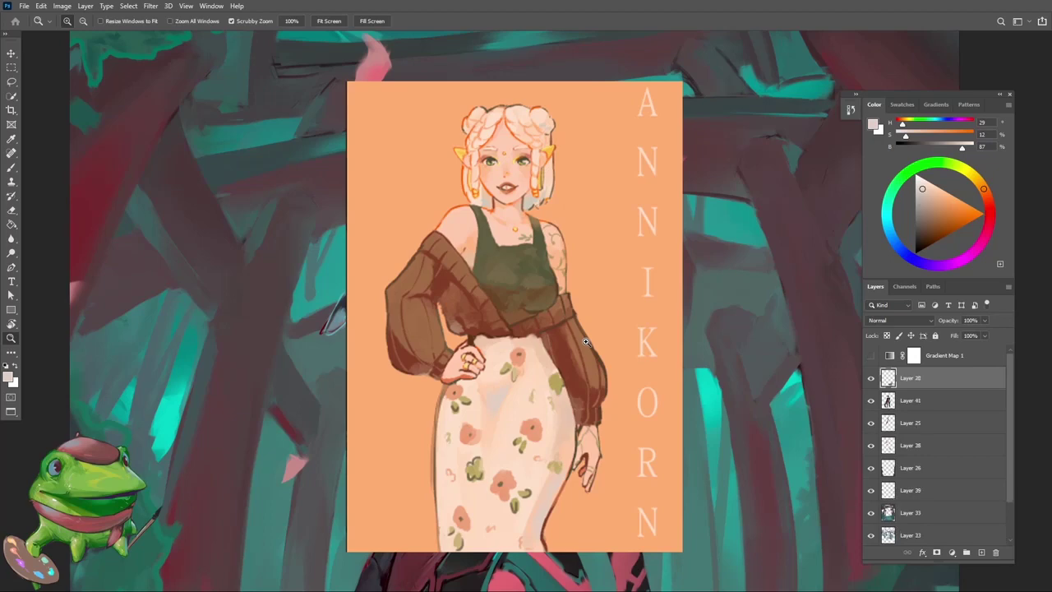
pyautogui.press('Delete')
pyautogui.scroll(-2, 585, 342)
pyautogui.scroll(1, 541, 322)
# Select the woman's figure on Layer 41 and rework the jaw shading with sampled warm grey tones
pyautogui.press('b')
pyautogui.keyDown('ctrl'); pyautogui.click(541, 322); pyautogui.keyUp('ctrl')
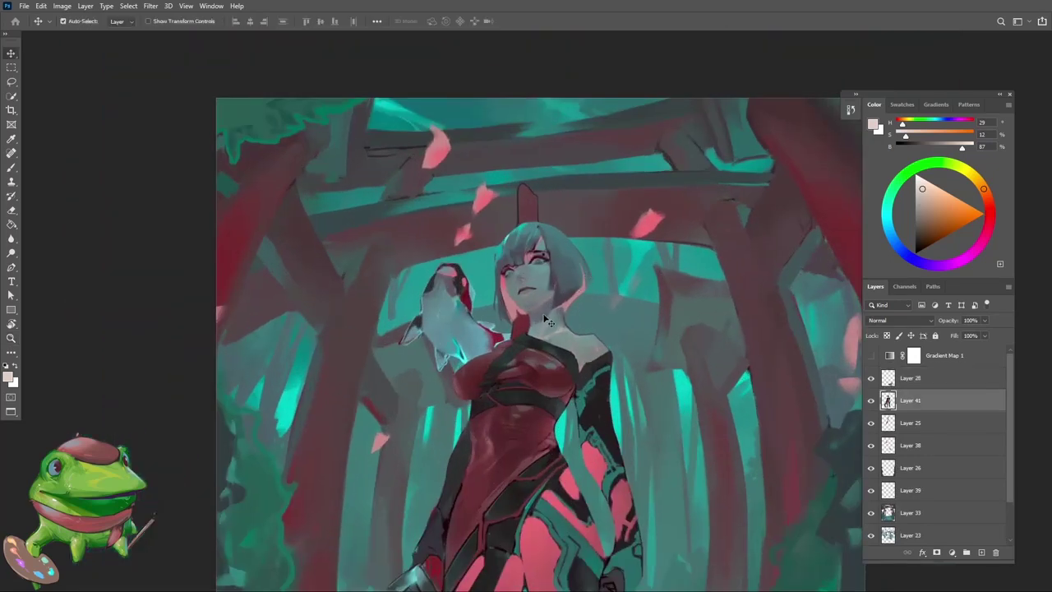
pyautogui.scroll(4, 542, 321)
pyautogui.keyDown('alt'); pyautogui.click(554, 303); pyautogui.keyUp('alt')
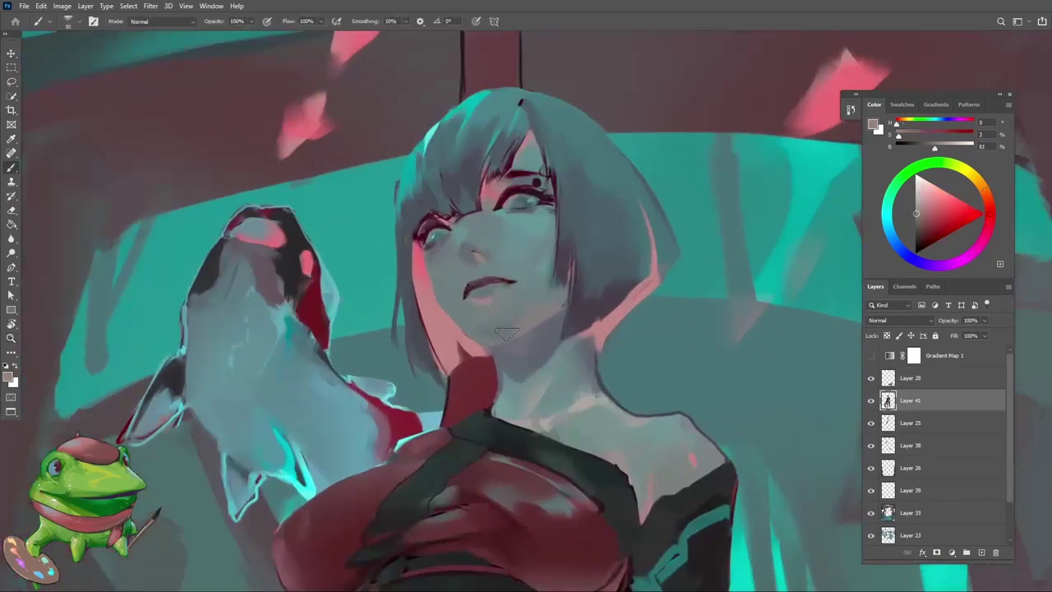
pyautogui.keyDown('alt'); pyautogui.click(552, 306); pyautogui.keyUp('alt')
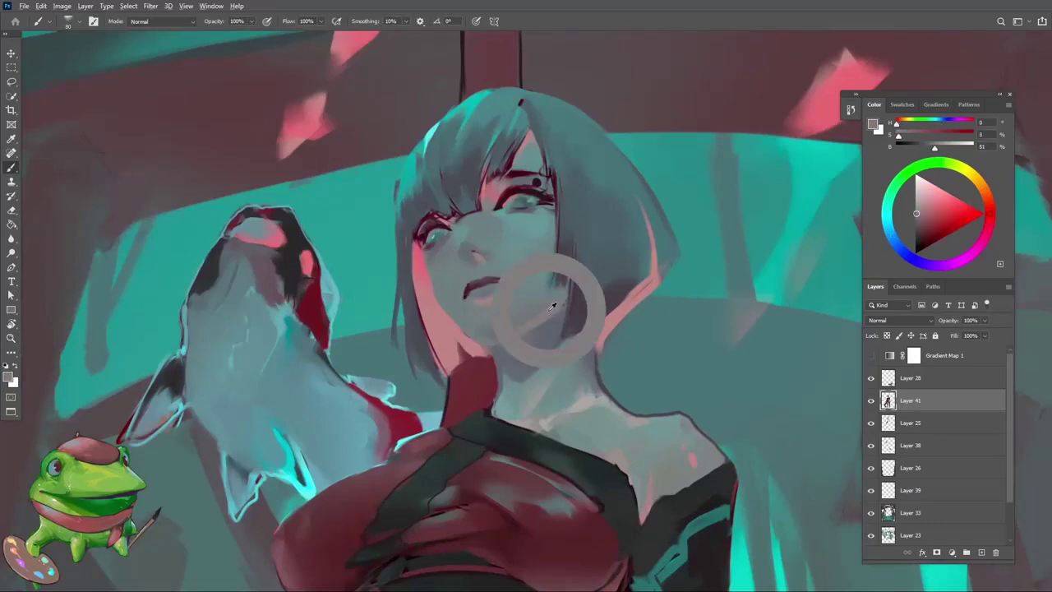
# Mirror the view and soften the jaw and lower cheek shading with sampled cool greys of 8 to 9% saturation
pyautogui.press('z')
pyautogui.scroll(-5, 482, 387)
pyautogui.press('h')
pyautogui.scroll(4, 508, 342)
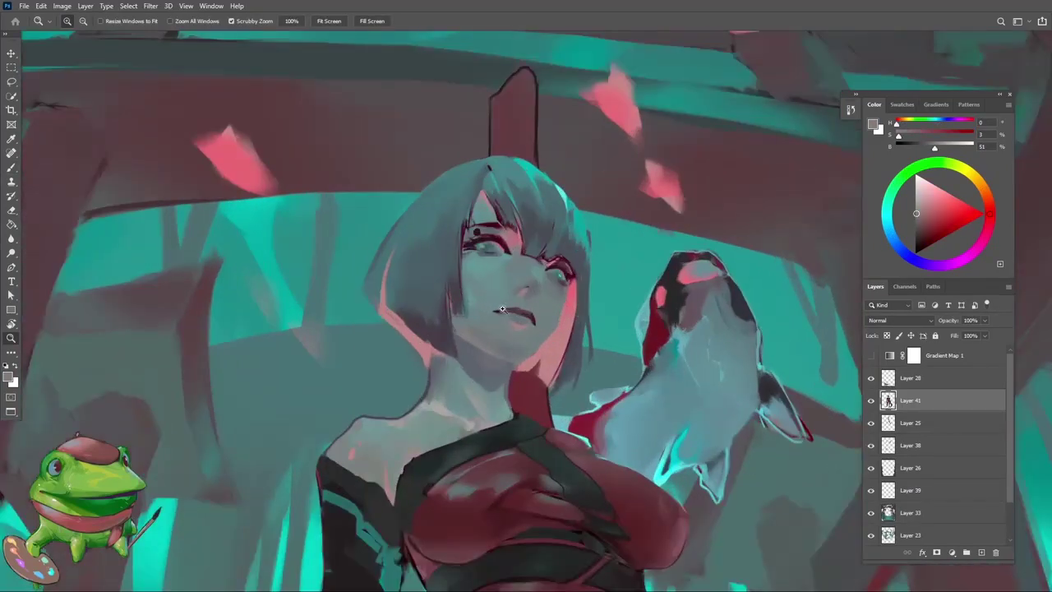
pyautogui.press('b')
pyautogui.keyDown('alt'); pyautogui.click(509, 342); pyautogui.keyUp('alt')
pyautogui.keyDown('alt'); pyautogui.click(483, 330); pyautogui.keyUp('alt')
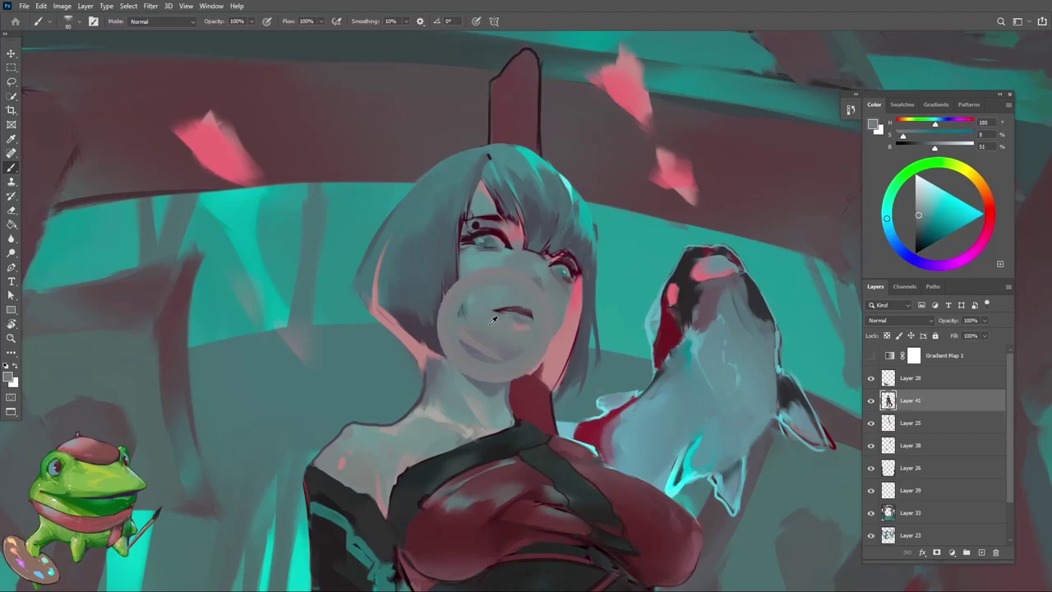
pyautogui.scroll(2, 526, 345)
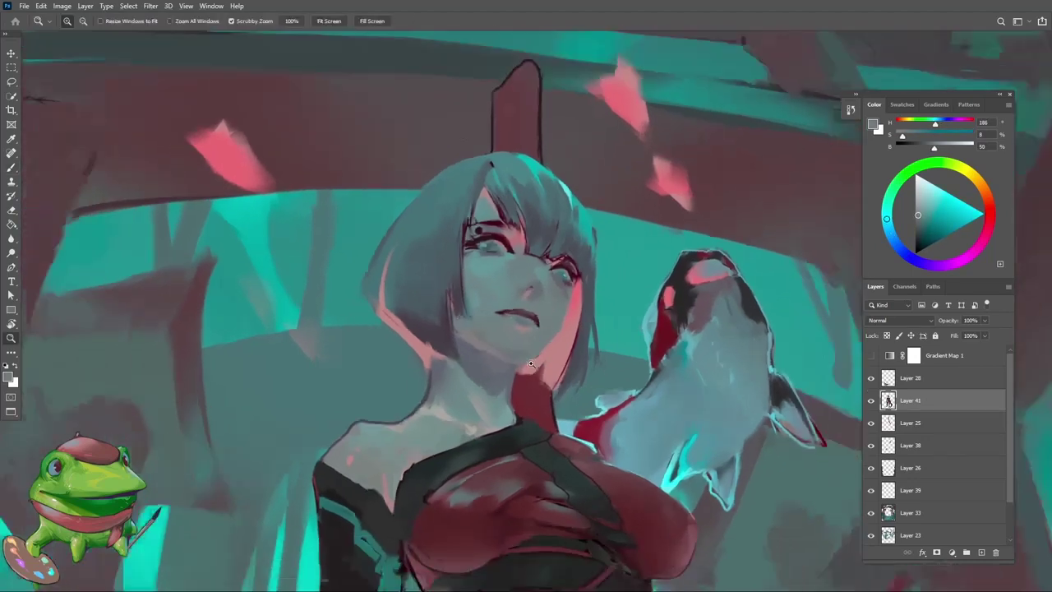
pyautogui.keyDown('alt'); pyautogui.click(517, 341); pyautogui.keyUp('alt')
pyautogui.keyDown('alt'); pyautogui.click(503, 357); pyautogui.keyUp('alt')
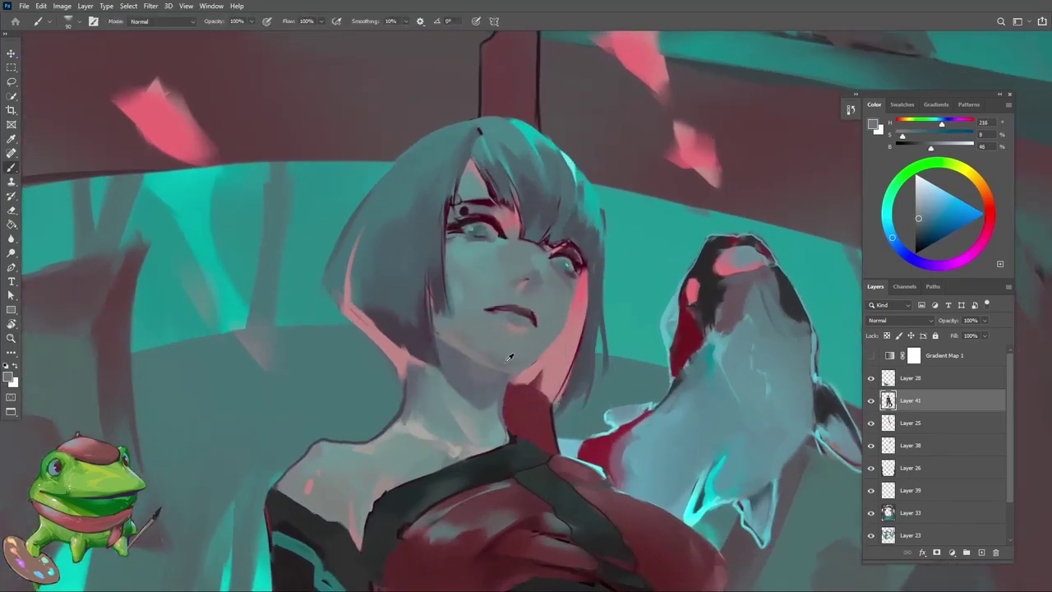
# Blend the shadow edge beneath the jaw with sampled bluish greys at about 45% brightness
pyautogui.press('z')
pyautogui.keyDown('alt'); pyautogui.click(483, 381); pyautogui.keyUp('alt')
pyautogui.click(482, 368)
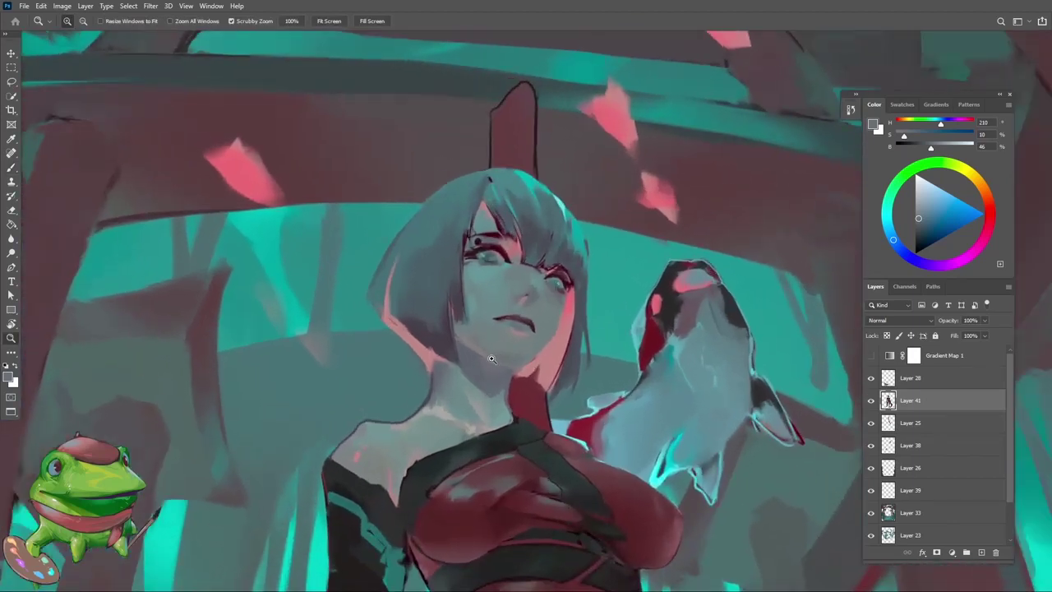
pyautogui.press('b')
pyautogui.keyDown('alt'); pyautogui.click(480, 356); pyautogui.keyUp('alt')
pyautogui.keyDown('alt'); pyautogui.click(480, 356); pyautogui.keyUp('alt')
pyautogui.scroll(2, 481, 362)
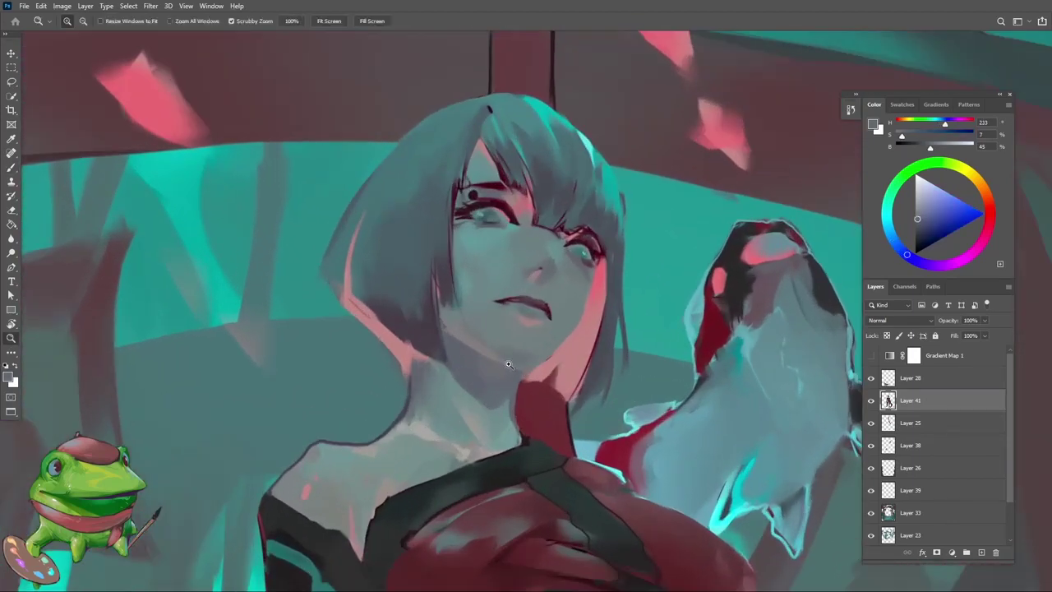
pyautogui.keyDown('alt'); pyautogui.click(485, 374); pyautogui.keyUp('alt')
pyautogui.scroll(-2, 516, 378)
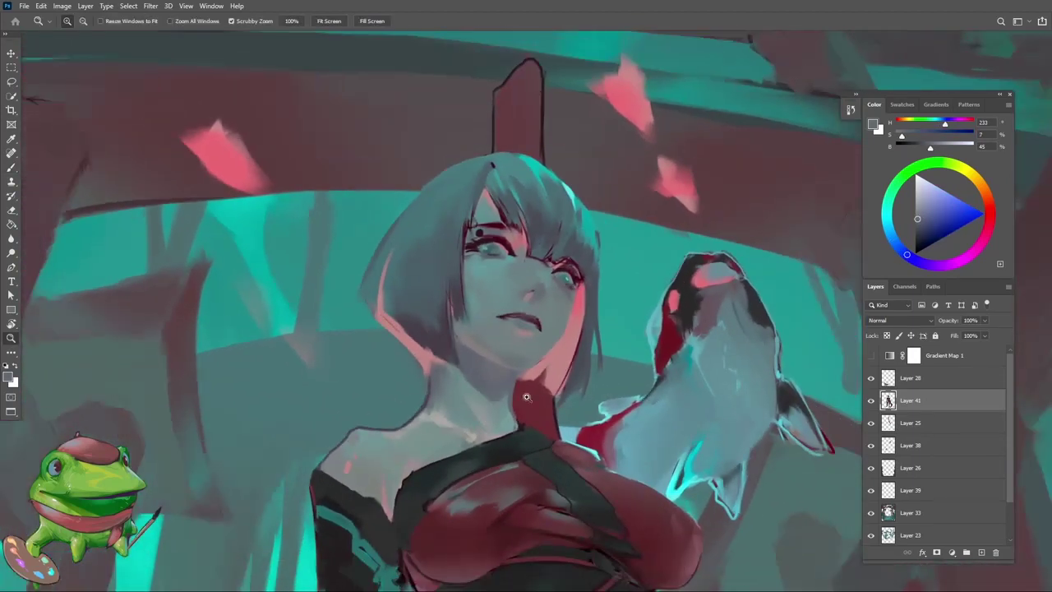
# Refine the chin contour against the rim light with sampled pink, hue 3, saturation 26% and brightness 70%, and neighbouring cool grey
pyautogui.scroll(3, 515, 378)
pyautogui.keyDown('alt'); pyautogui.click(529, 375); pyautogui.keyUp('alt')
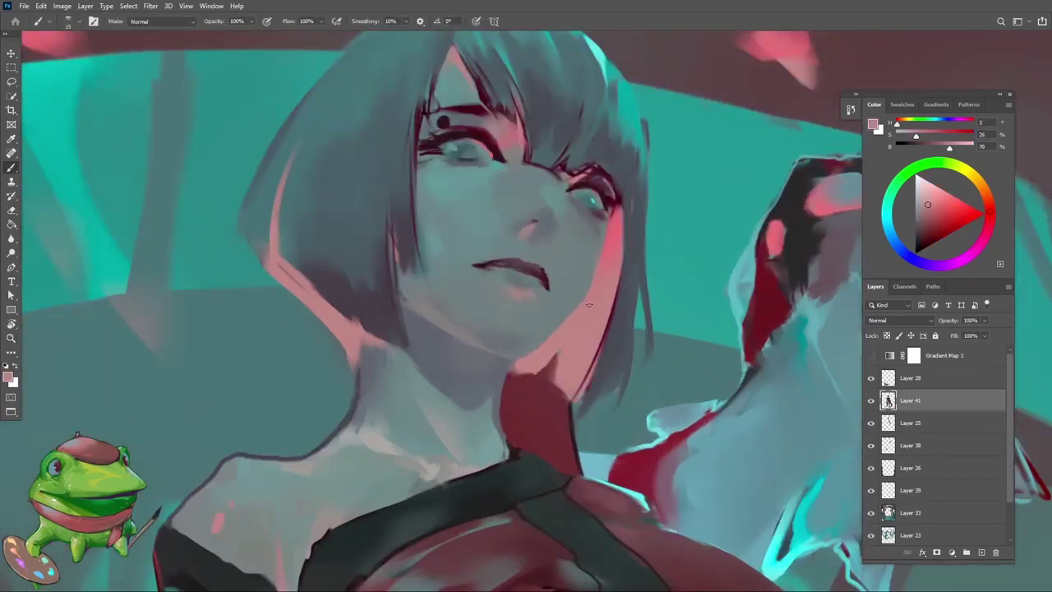
pyautogui.scroll(-2, 589, 305)
pyautogui.scroll(2, 528, 356)
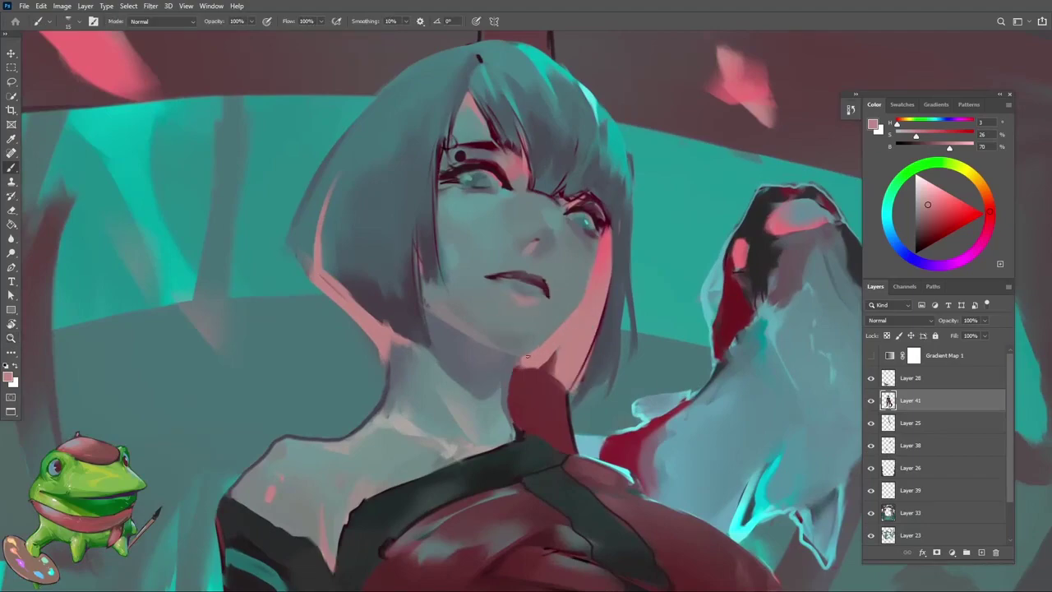
pyautogui.scroll(-2, 532, 356)
pyautogui.moveTo(533, 355)
pyautogui.mouseDown()
pyautogui.moveTo(576, 310)
pyautogui.moveTo(551, 350)
pyautogui.moveTo(564, 328)
pyautogui.moveTo(549, 327)
pyautogui.mouseUp()
pyautogui.scroll(2, 580, 306)
pyautogui.keyDown('alt'); pyautogui.click(582, 305); pyautogui.keyUp('alt')
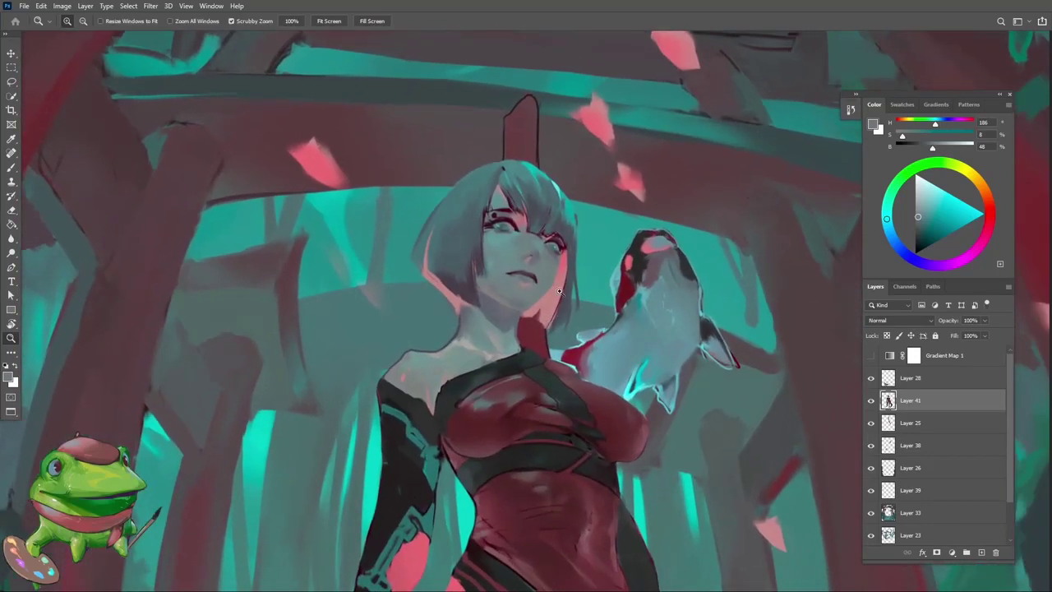
# Check the face and hair against the full painting, in both the current and the mirrored view
pyautogui.moveTo(559, 292); pyautogui.dragTo(535, 304)
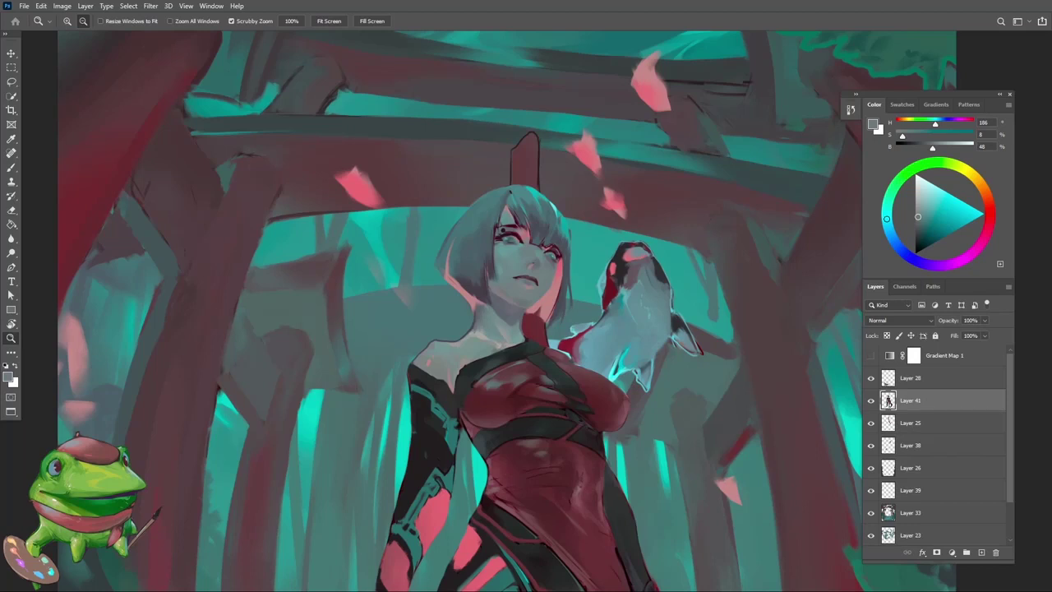
pyautogui.keyDown('alt'); pyautogui.click(498, 300); pyautogui.keyUp('alt')
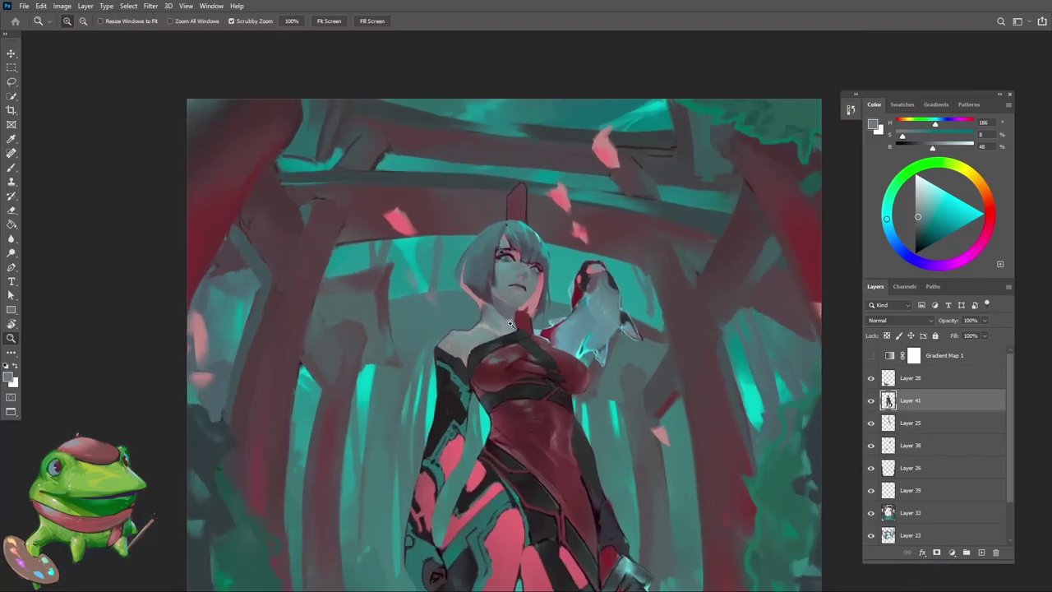
pyautogui.click(505, 327)
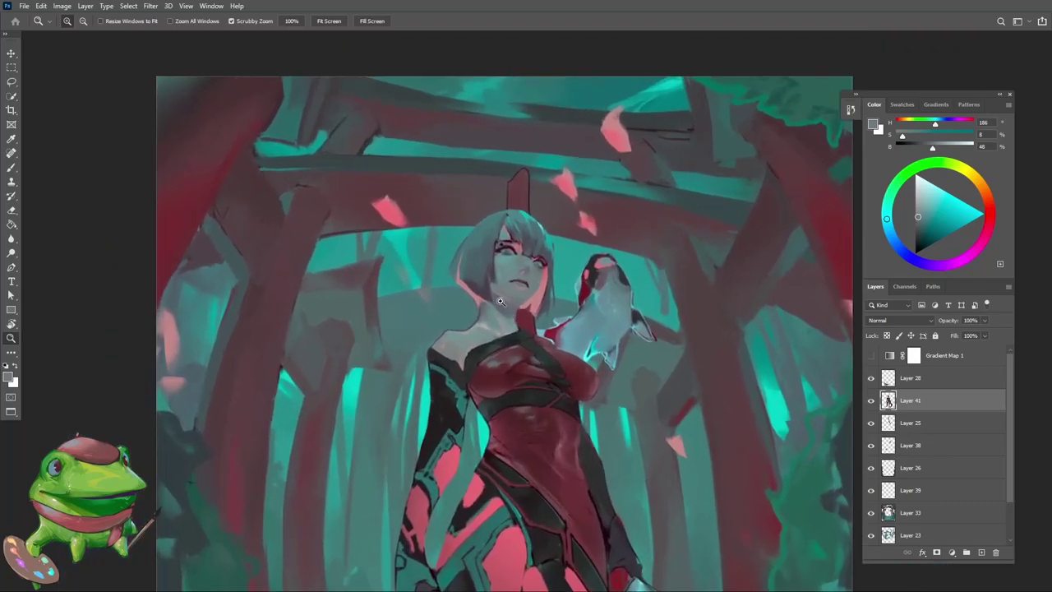
pyautogui.click(512, 228)
pyautogui.keyDown('alt'); pyautogui.click(514, 227); pyautogui.keyUp('alt')
pyautogui.click(506, 320)
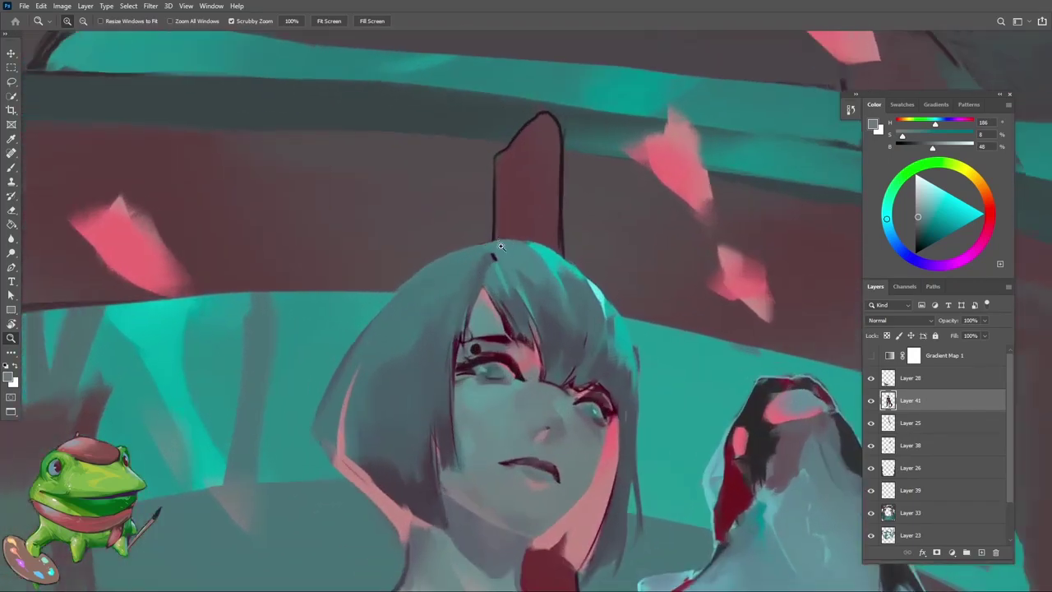
pyautogui.press('i')
pyautogui.click(460, 345)
pyautogui.keyDown('alt'); pyautogui.click(405, 404); pyautogui.keyUp('alt')
pyautogui.hotkey('ctrl', 'shift', 'h')
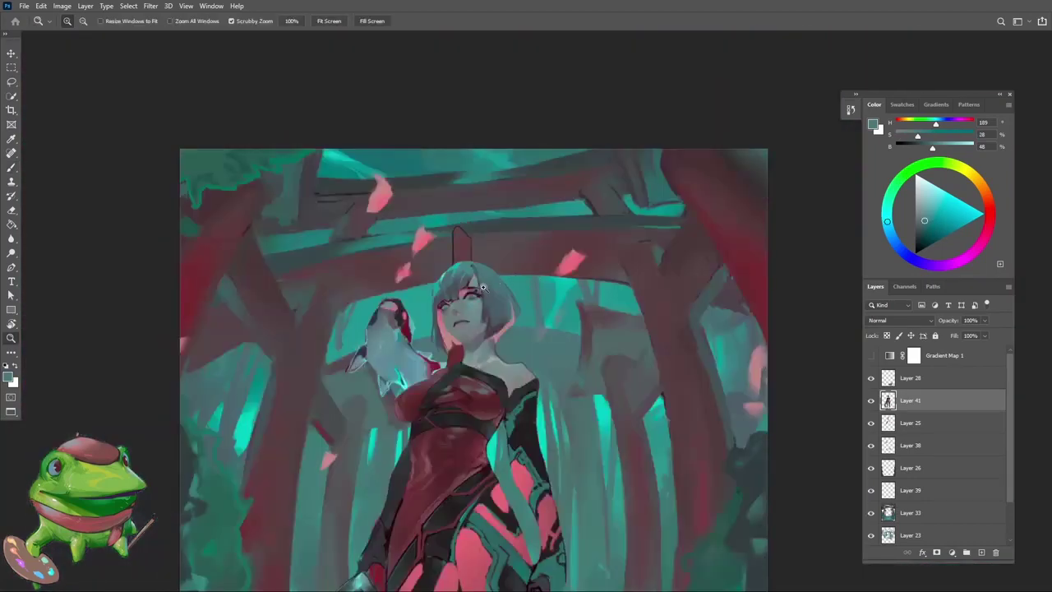
# Clean up the jaw's shadow edge above the neck with sampled blue-grey, hue 226, saturation 12% and brightness 43%
pyautogui.click(507, 383)
pyautogui.press('b')
pyautogui.keyDown('alt'); pyautogui.click(507, 383); pyautogui.keyUp('alt')
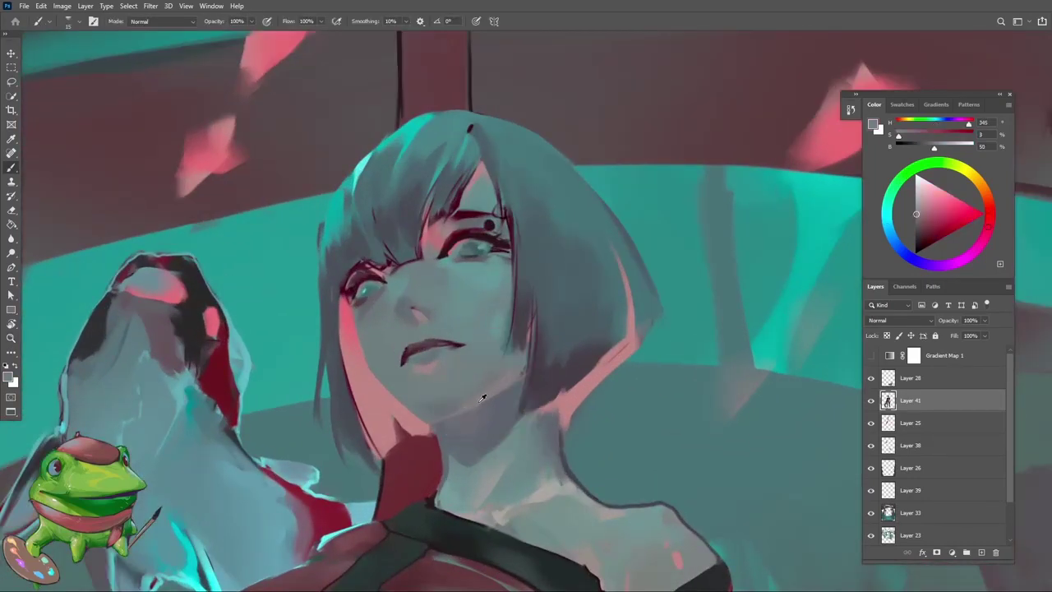
pyautogui.keyDown('alt'); pyautogui.click(516, 384); pyautogui.keyUp('alt')
pyautogui.press('z')
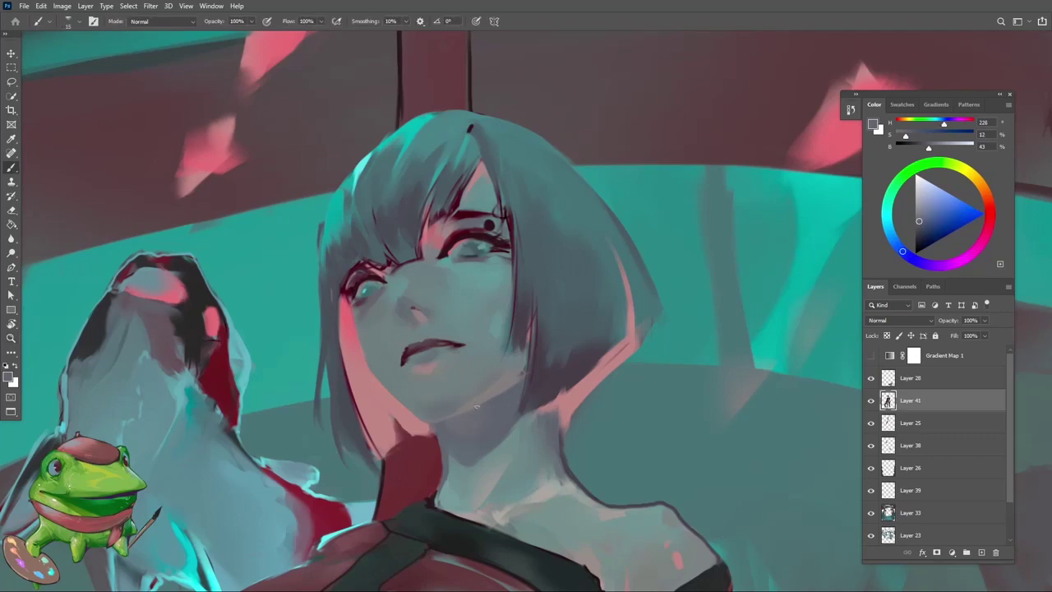
pyautogui.keyDown('alt'); pyautogui.click(516, 381); pyautogui.keyUp('alt')
pyautogui.click(484, 417)
pyautogui.click(490, 375)
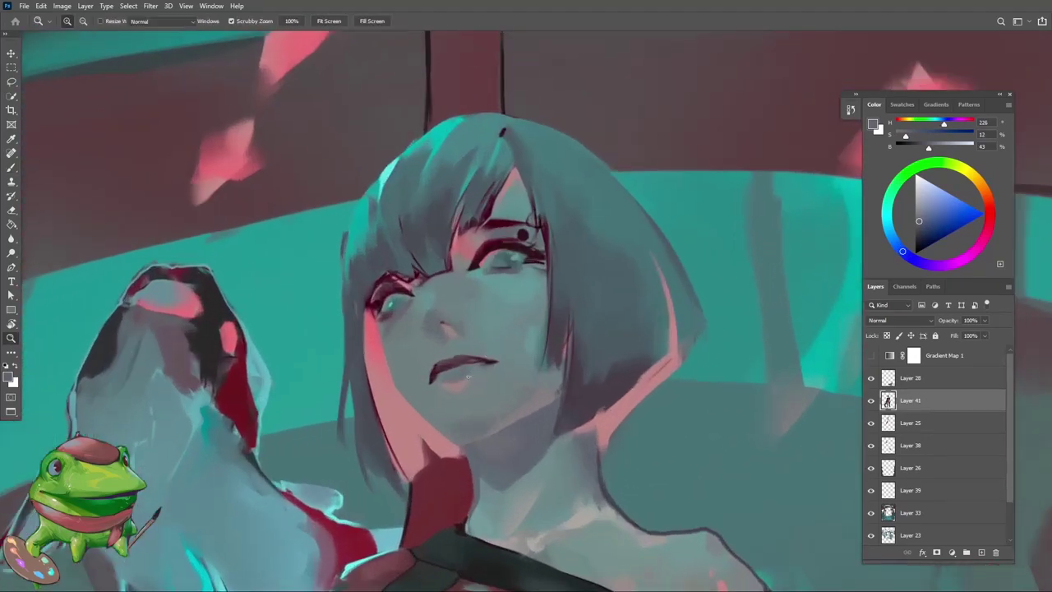
# Smooth the chin and the skin around the lower lip with sampled blue-grey, hue 202, saturation 13% and brightness 48%
pyautogui.press('b')
pyautogui.keyDown('alt'); pyautogui.click(459, 372); pyautogui.keyUp('alt')
pyautogui.keyDown('alt'); pyautogui.click(457, 375); pyautogui.keyUp('alt')
pyautogui.press('z')
pyautogui.keyDown('alt'); pyautogui.click(448, 388); pyautogui.keyUp('alt')
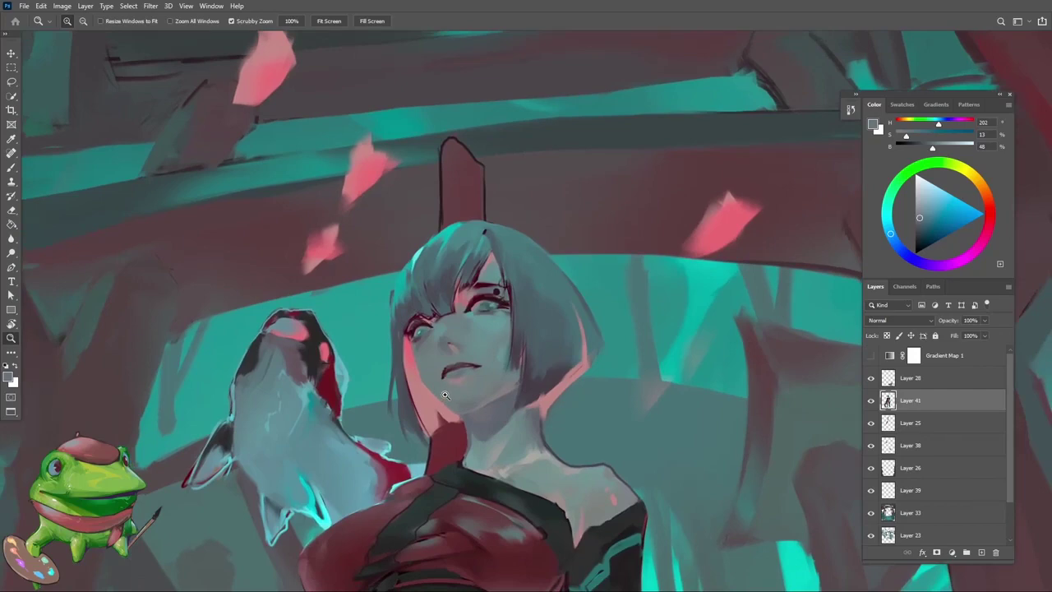
pyautogui.moveTo(445, 396); pyautogui.dragTo(460, 364)
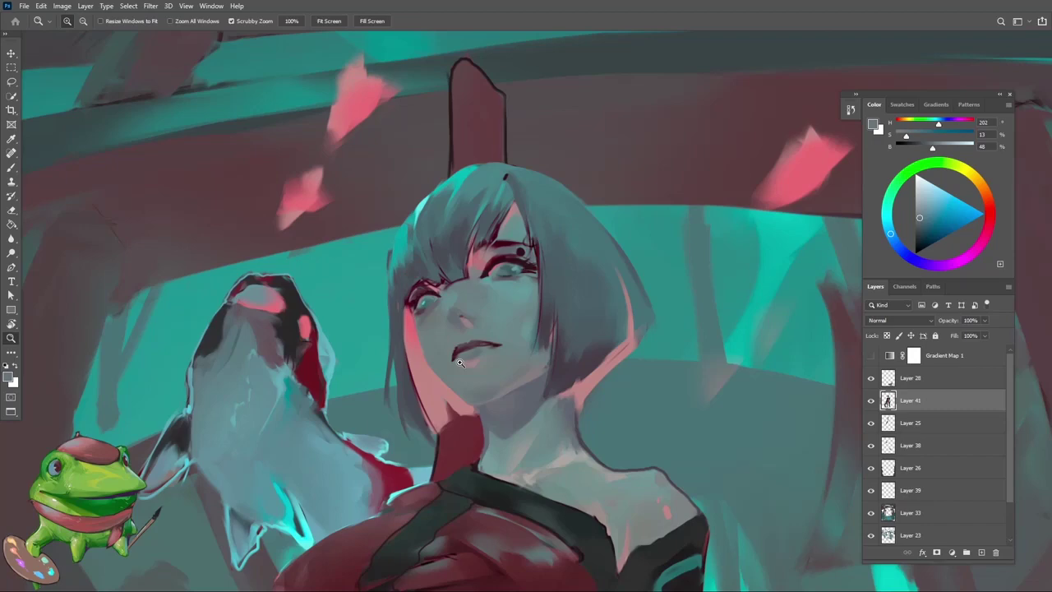
pyautogui.scroll(-3, 504, 337)
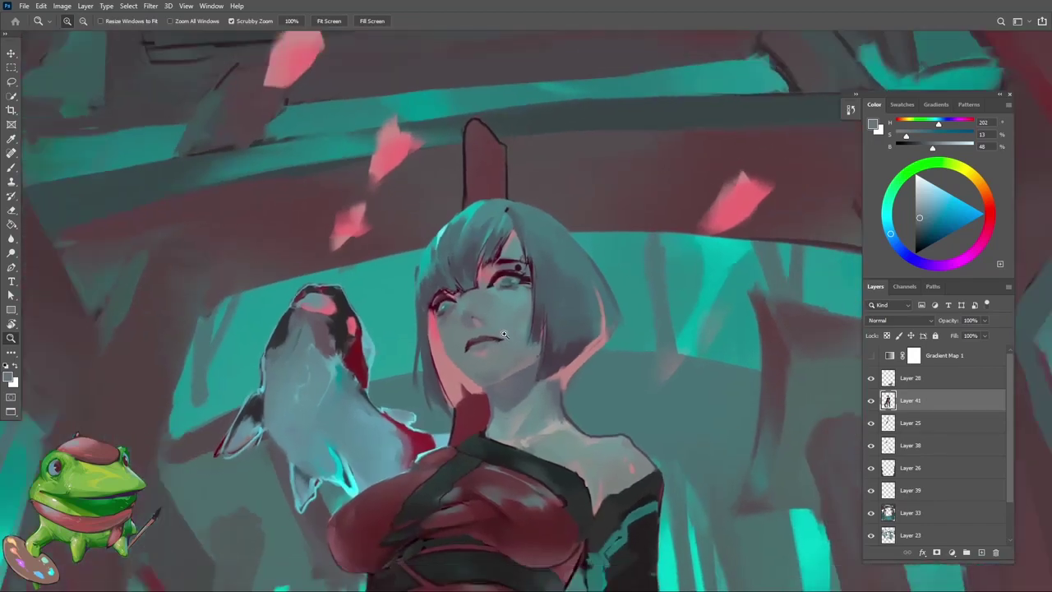
pyautogui.scroll(-3, 504, 335)
pyautogui.scroll(5, 493, 312)
# Refine the nose bridge and upper cheek shading with cool blue-grey and muted teal tones sampled from the face and hair
pyautogui.press('b')
pyautogui.keyDown('alt'); pyautogui.click(473, 300); pyautogui.keyUp('alt')
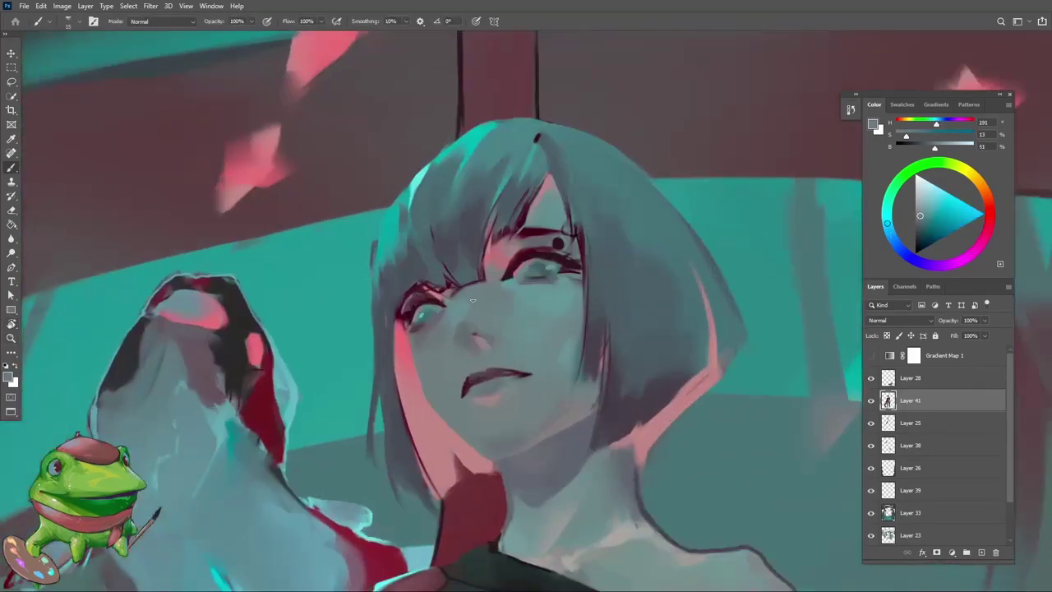
pyautogui.keyDown('alt'); pyautogui.click(485, 285); pyautogui.keyUp('alt')
pyautogui.scroll(-5, 485, 288)
pyautogui.scroll(5, 487, 305)
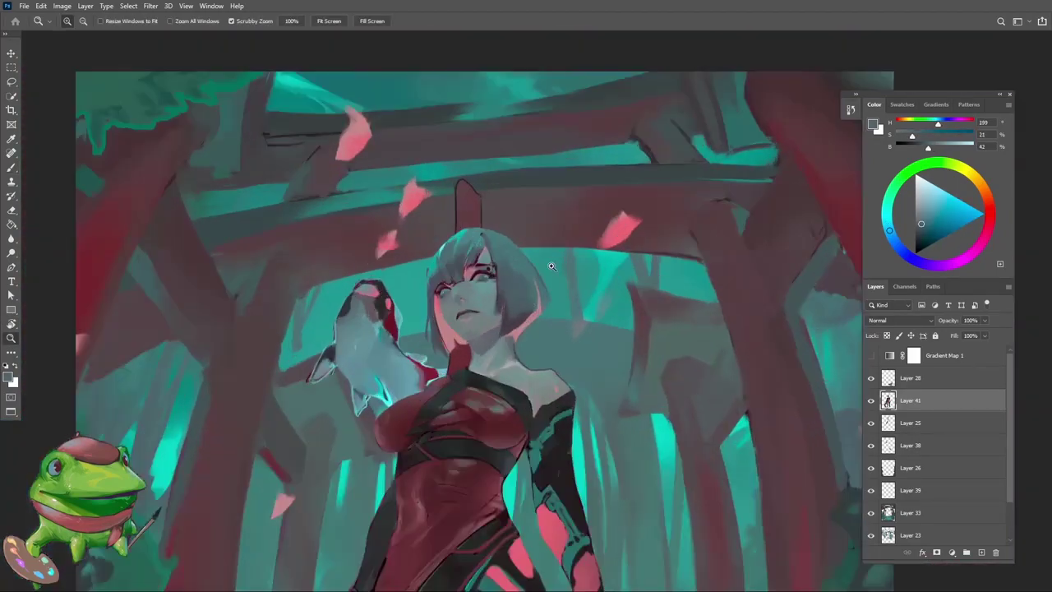
pyautogui.keyDown('alt'); pyautogui.click(487, 306); pyautogui.keyUp('alt')
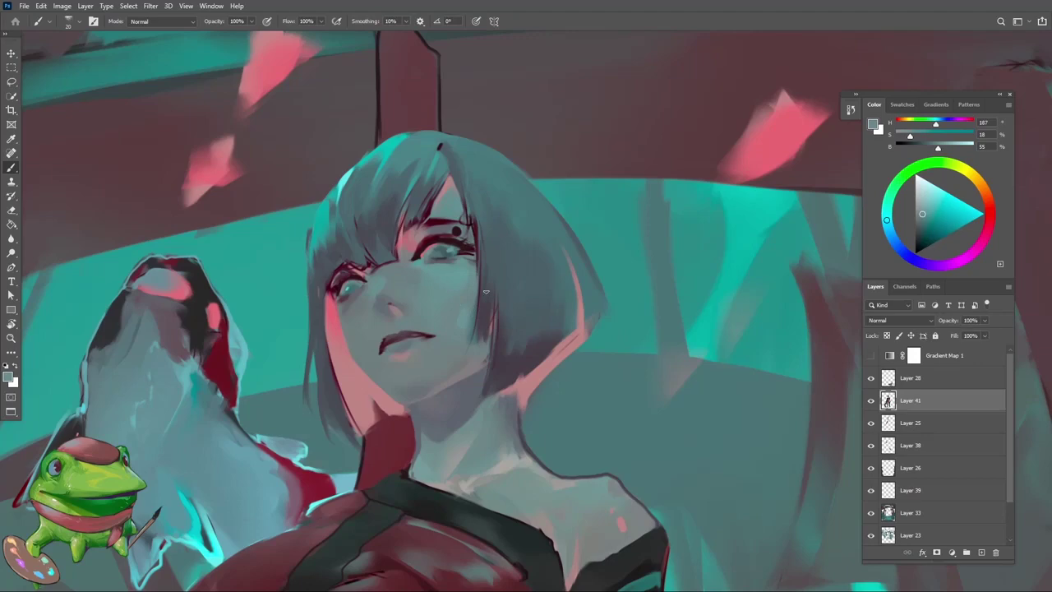
pyautogui.keyDown('alt'); pyautogui.click(488, 283); pyautogui.keyUp('alt')
# Darken and shape the far eye's upper lashes and outer corner with dark reds sampled from the lash lines
pyautogui.scroll(5, 505, 272)
pyautogui.keyDown('alt'); pyautogui.click(555, 293); pyautogui.keyUp('alt')
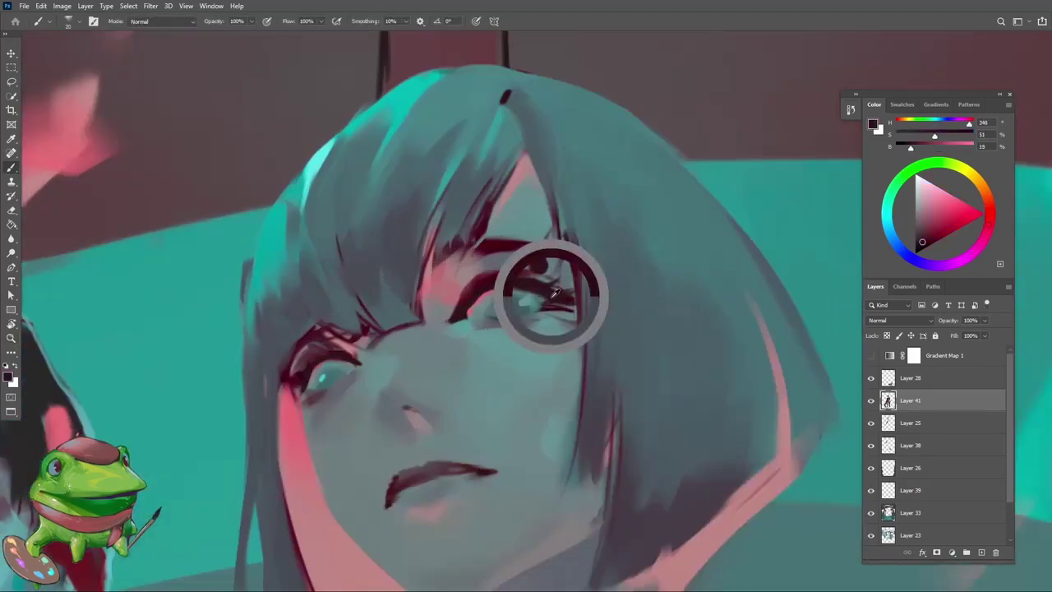
pyautogui.scroll(-5, 555, 293)
pyautogui.scroll(4, 400, 361)
pyautogui.keyDown('alt'); pyautogui.click(397, 370); pyautogui.keyUp('alt')
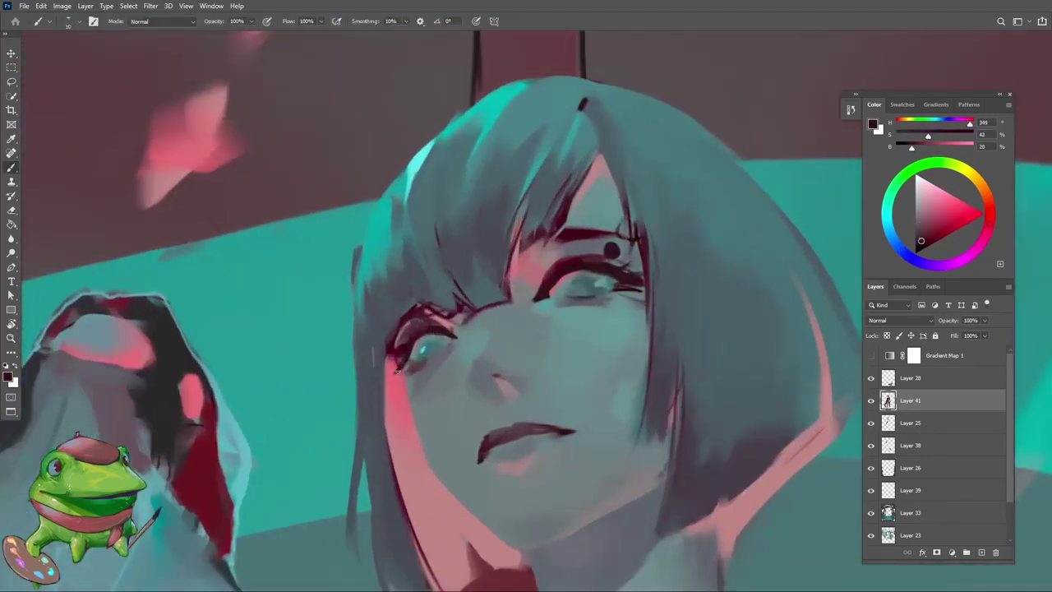
pyautogui.keyDown('alt'); pyautogui.click(419, 337); pyautogui.keyUp('alt')
pyautogui.keyDown('alt'); pyautogui.click(401, 355); pyautogui.keyUp('alt')
pyautogui.keyDown('alt'); pyautogui.click(436, 331); pyautogui.keyUp('alt')
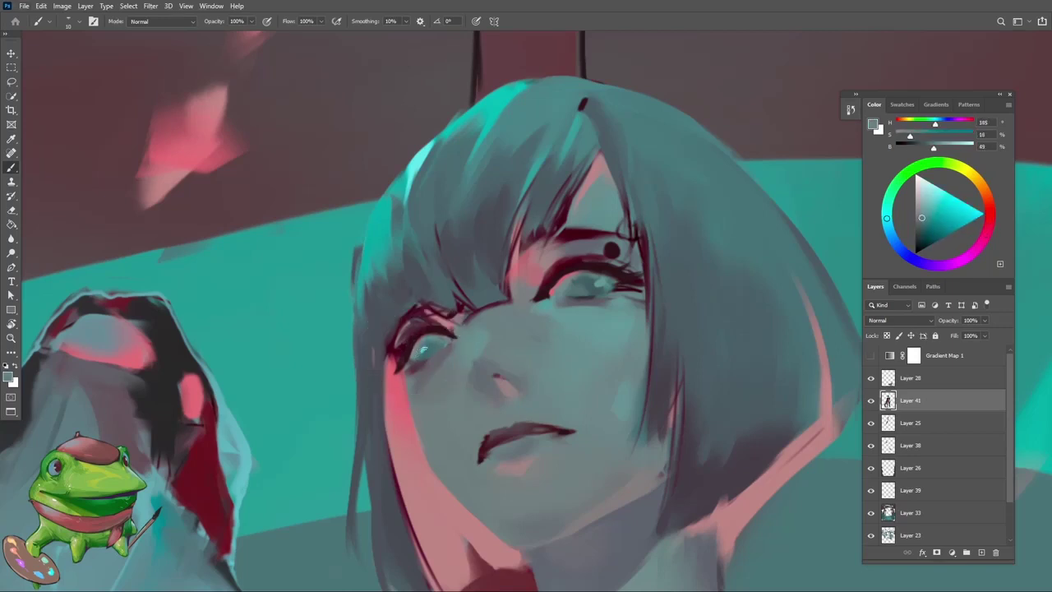
pyautogui.keyDown('alt'); pyautogui.click(413, 346); pyautogui.keyUp('alt')
pyautogui.keyDown('alt'); pyautogui.click(436, 332); pyautogui.keyUp('alt')
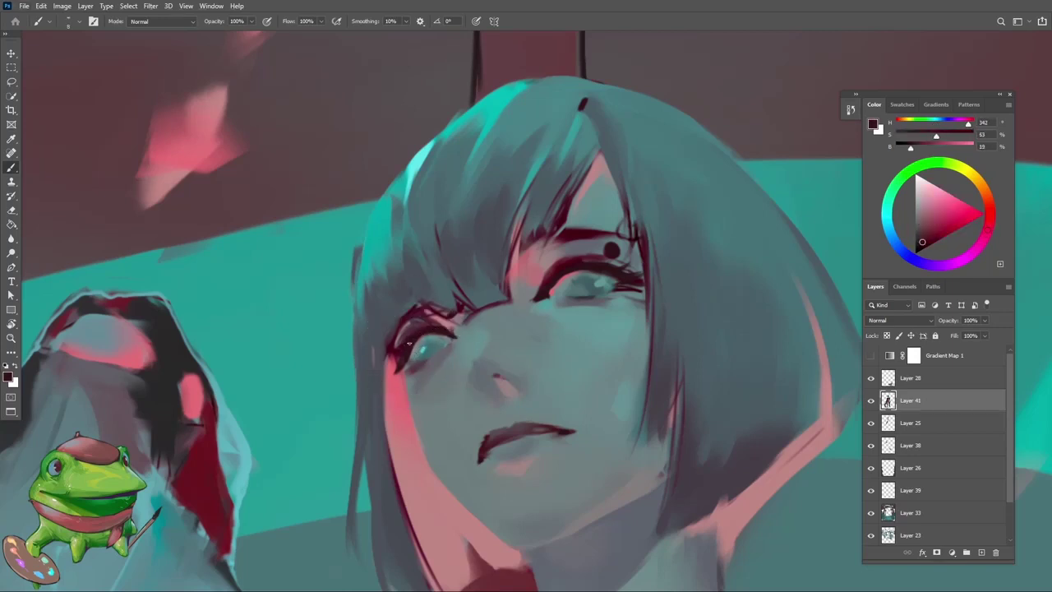
# Touch up the far eye's lid and surrounding skin with sampled colours, including muted teal at 21% saturation and 51% brightness
pyautogui.press('z')
pyautogui.moveTo(391, 368); pyautogui.dragTo(343, 433)
pyautogui.moveTo(451, 350); pyautogui.dragTo(509, 353)
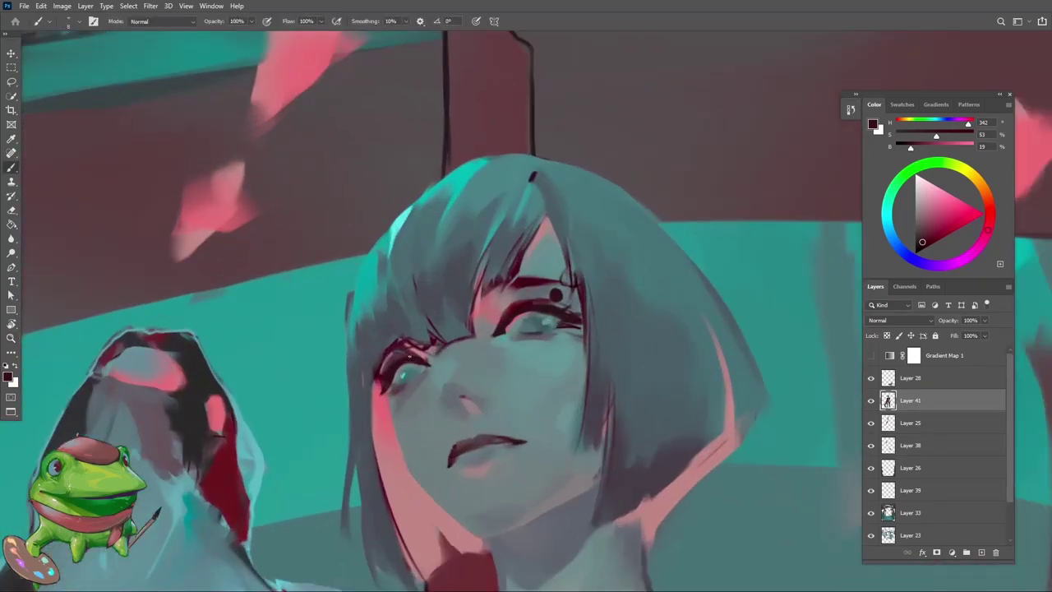
pyautogui.keyDown('alt'); pyautogui.click(504, 321); pyautogui.keyUp('alt')
pyautogui.moveTo(421, 359)
pyautogui.mouseDown()
pyautogui.moveTo(446, 353)
pyautogui.moveTo(419, 371)
pyautogui.moveTo(481, 372)
pyautogui.moveTo(411, 410)
pyautogui.moveTo(558, 409)
pyautogui.moveTo(460, 398)
pyautogui.moveTo(535, 393)
pyautogui.mouseUp()
pyautogui.keyDown('alt'); pyautogui.click(433, 345); pyautogui.keyUp('alt')
pyautogui.keyDown('alt'); pyautogui.click(446, 381); pyautogui.keyUp('alt')
# Copy the lassoed far eye to a new layer and transform it to adjust its placement on the face
pyautogui.press('l')
pyautogui.moveTo(449, 390)
pyautogui.mouseDown()
pyautogui.moveTo(421, 351)
pyautogui.moveTo(390, 383)
pyautogui.moveTo(411, 410)
pyautogui.mouseUp()
pyautogui.hotkey('ctrl', 'j')
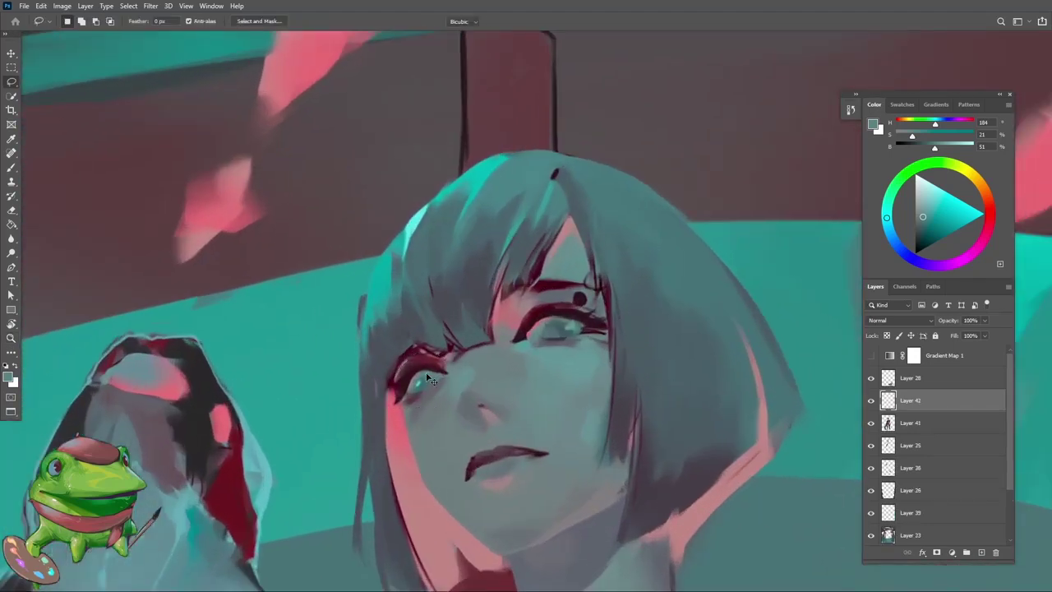
pyautogui.hotkey('ctrl', 't')
pyautogui.moveTo(416, 347)
pyautogui.mouseDown()
pyautogui.moveTo(452, 371)
pyautogui.moveTo(406, 415)
pyautogui.moveTo(403, 384)
pyautogui.mouseUp()
pyautogui.press('Return')
# Erase the excess around the copied far eye so that it blends into the face
pyautogui.press('e')
pyautogui.press('h')
pyautogui.press('z')
pyautogui.press('e')
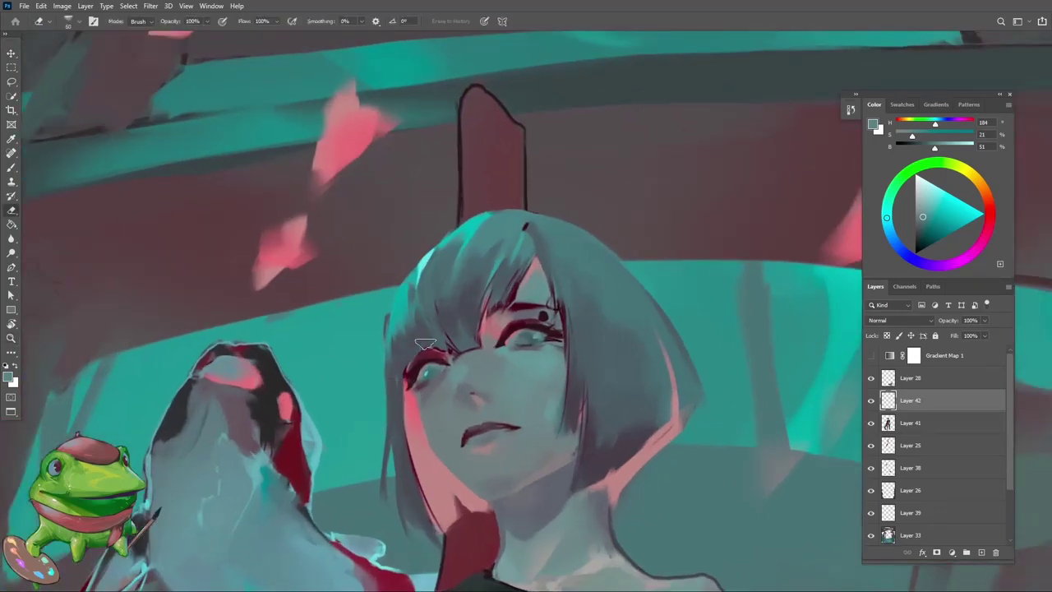
pyautogui.press('h')
pyautogui.moveTo(438, 345)
pyautogui.mouseDown()
pyautogui.moveTo(535, 300)
pyautogui.moveTo(409, 321)
pyautogui.moveTo(419, 401)
pyautogui.moveTo(435, 309)
pyautogui.moveTo(438, 380)
pyautogui.moveTo(420, 350)
pyautogui.moveTo(398, 349)
pyautogui.moveTo(389, 426)
pyautogui.mouseUp()
pyautogui.press('r')
pyautogui.press('z')
pyautogui.press('v')
# Mirror the view and touch up the far eye's outer corner with sampled pink, hue 354, saturation 49% and brightness 80%
pyautogui.press('h')
pyautogui.press('b')
pyautogui.keyDown('alt'); pyautogui.click(384, 406); pyautogui.keyUp('alt')
pyautogui.press('z')
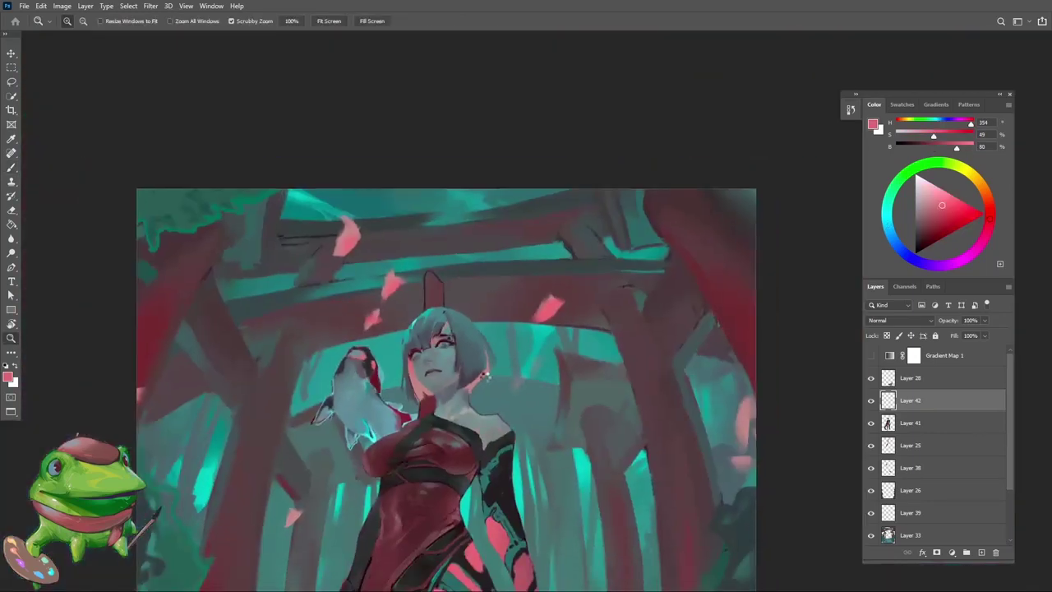
pyautogui.press('h')
pyautogui.scroll(5, 476, 357)
pyautogui.press('b')
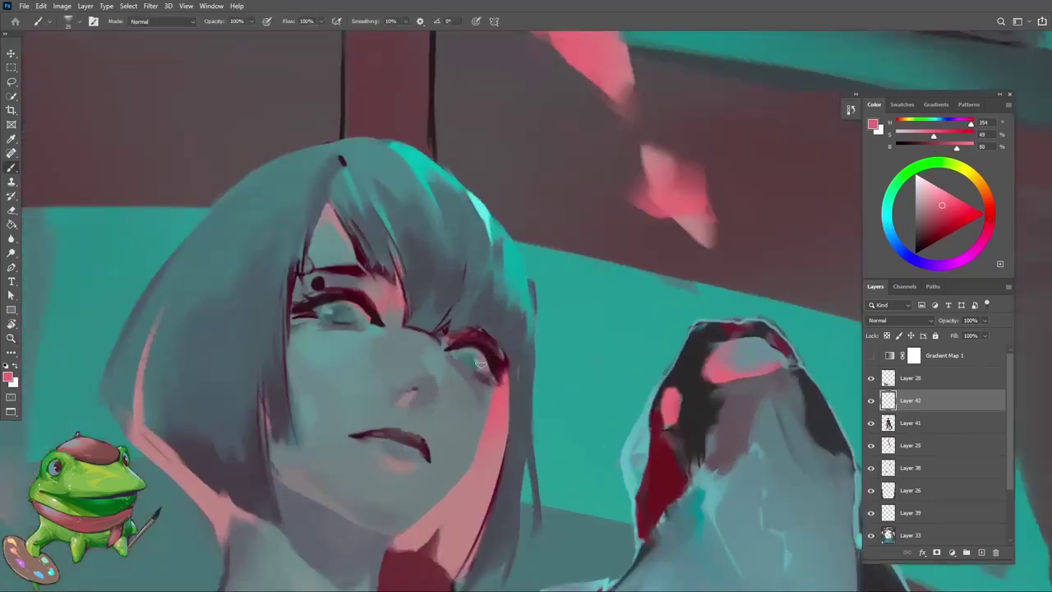
pyautogui.scroll(3, 481, 364)
pyautogui.press('z')
pyautogui.keyDown('alt'); pyautogui.click(494, 395); pyautogui.keyUp('alt')
pyautogui.moveTo(494, 395); pyautogui.dragTo(524, 370)
# Repaint the far eye's iris with sampled dark teal, hue 194, saturation 23% and brightness 37%
pyautogui.scroll(-1, 515, 358)
pyautogui.scroll(-3, 515, 358)
pyautogui.scroll(8, 525, 370)
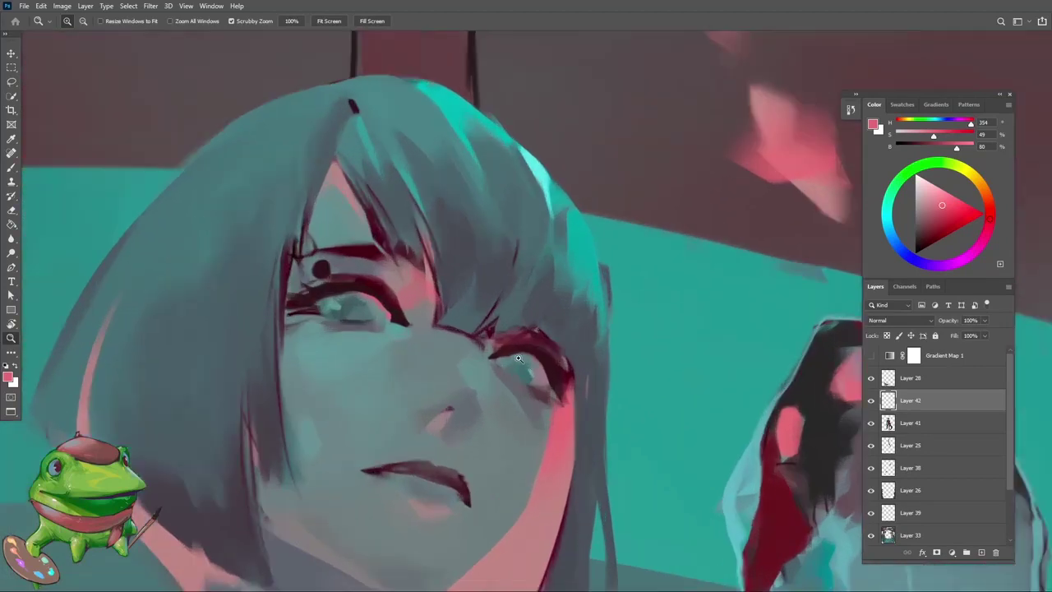
pyautogui.press('b')
pyautogui.keyDown('alt'); pyautogui.click(527, 371); pyautogui.keyUp('alt')
pyautogui.scroll(-1, 514, 370)
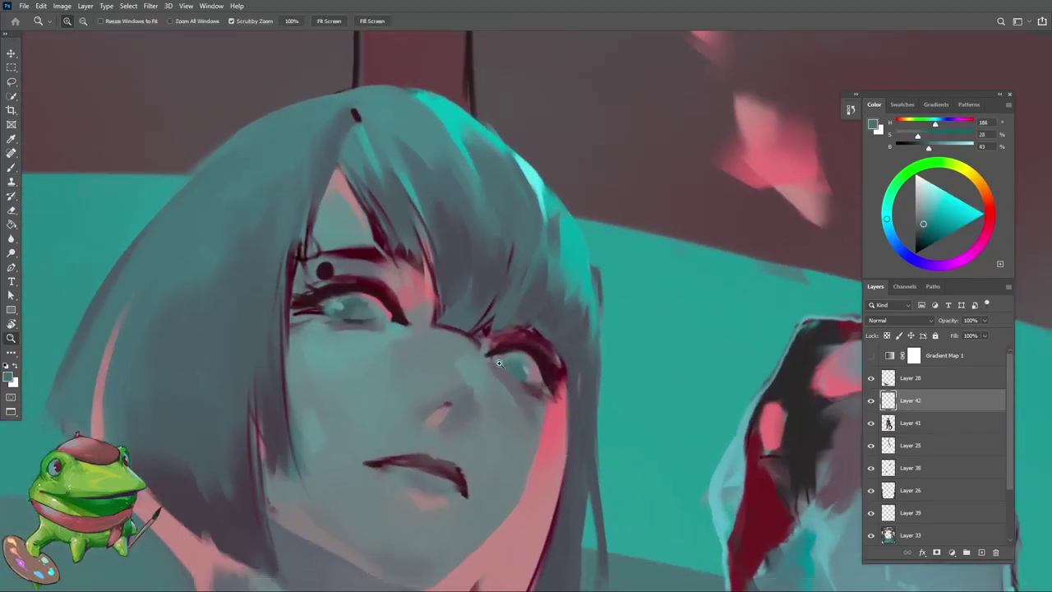
pyautogui.scroll(2, 508, 371)
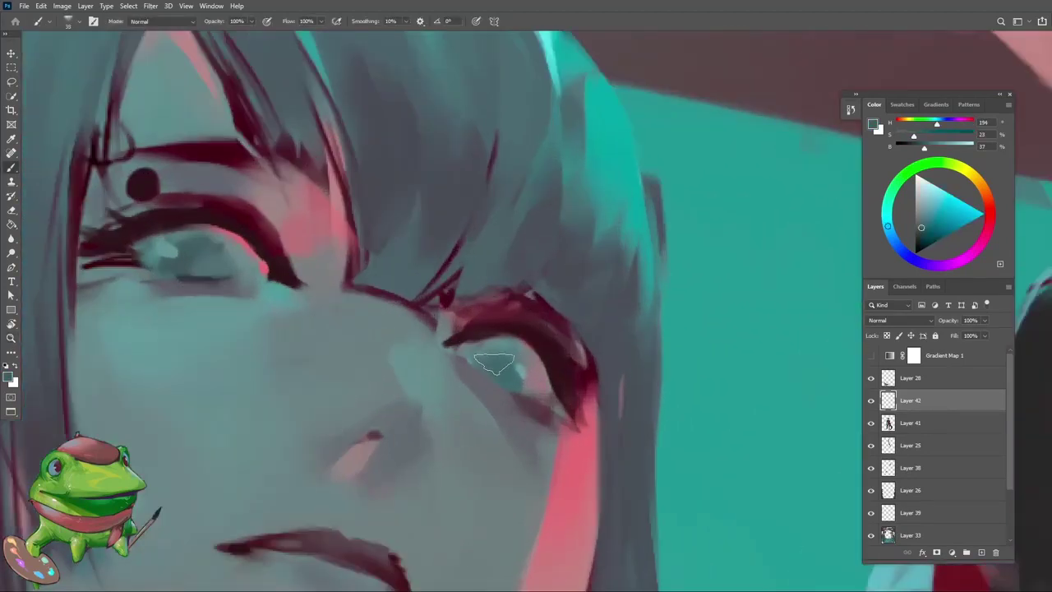
# Blend the skin beside the far eye's inner corner with sampled grey-teal, hue 191, saturation 13% and brightness 51%
pyautogui.press('z')
pyautogui.scroll(-4, 485, 385)
pyautogui.scroll(2, 488, 358)
pyautogui.press('b')
pyautogui.keyDown('alt'); pyautogui.click(488, 358); pyautogui.keyUp('alt')
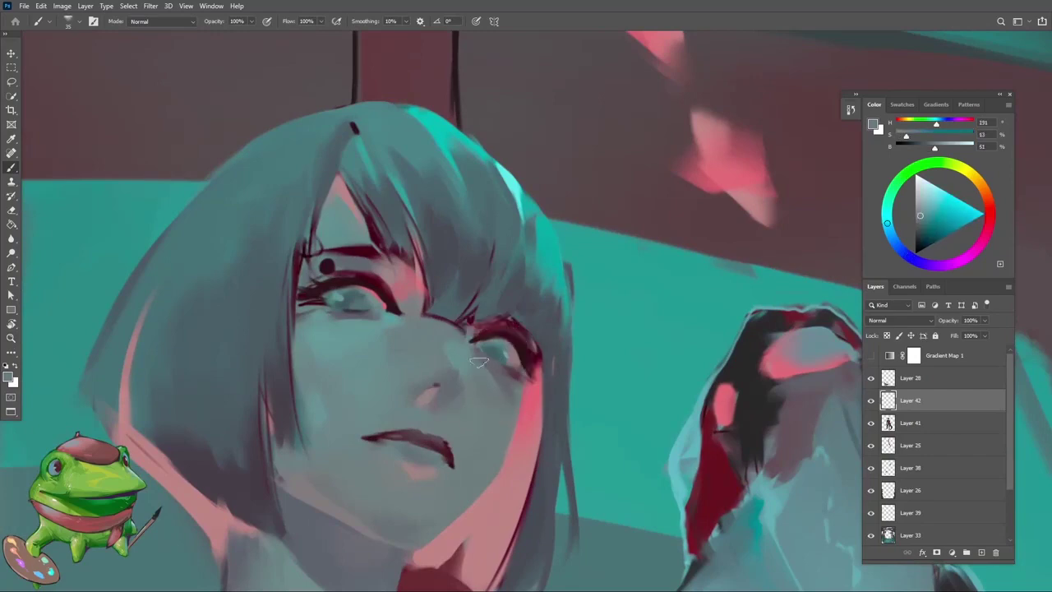
# Examine the reworked face against the whole painting
pyautogui.press('z')
pyautogui.scroll(-1, 491, 400)
pyautogui.scroll(-5, 490, 399)
pyautogui.scroll(-1, 518, 329)
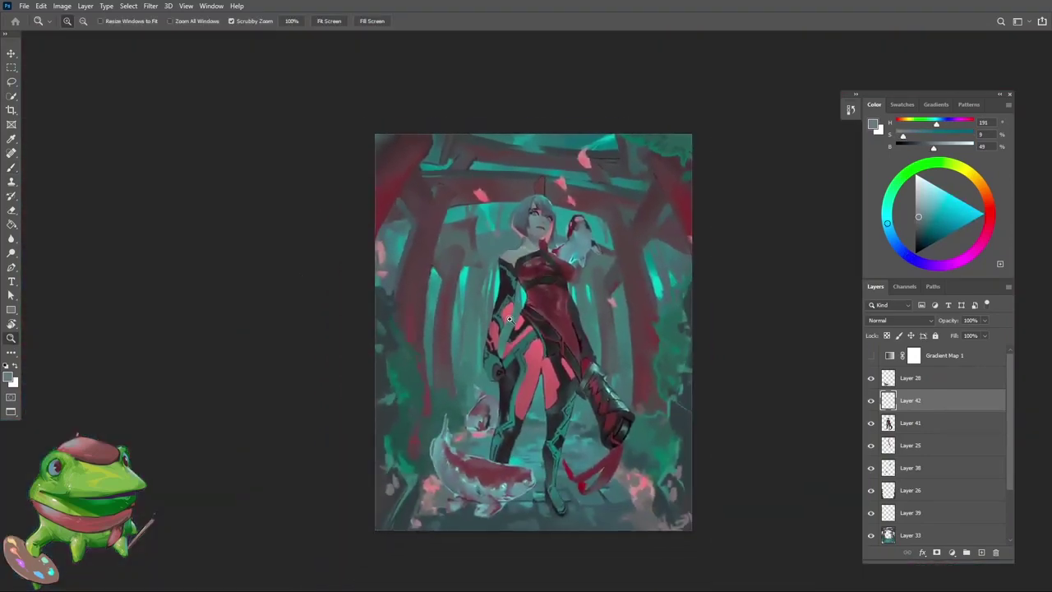
pyautogui.scroll(1, 543, 271)
pyautogui.moveTo(553, 258); pyautogui.dragTo(540, 250)
pyautogui.scroll(1, 541, 251)
pyautogui.press('b')
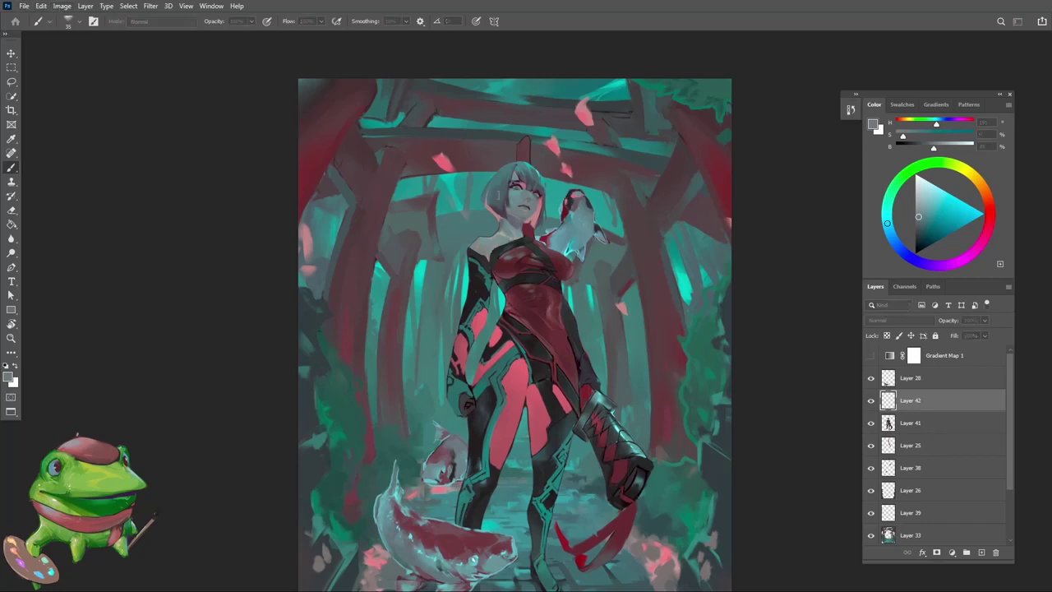
pyautogui.press('z')
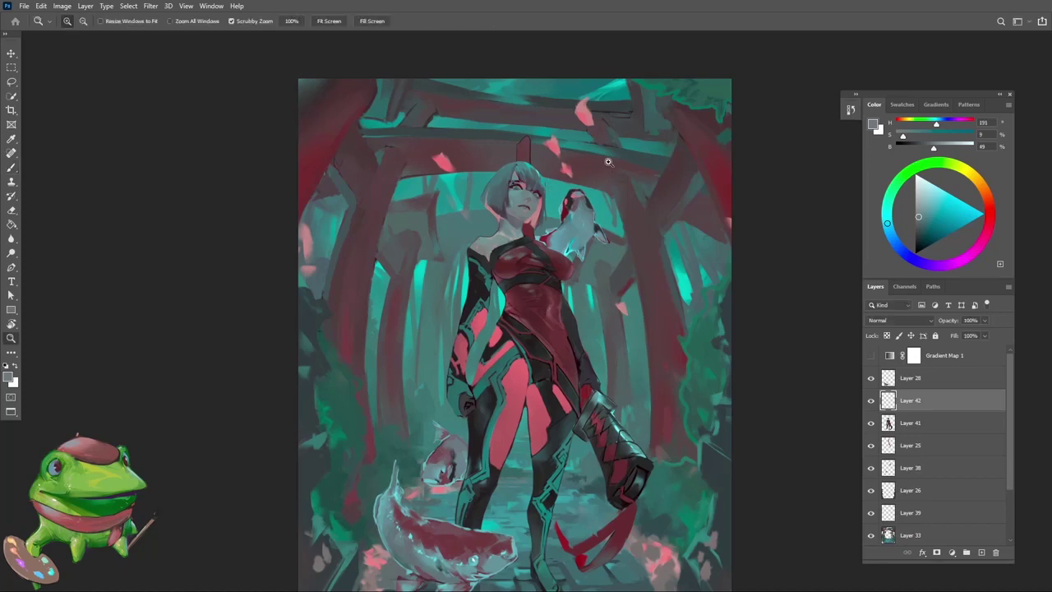
pyautogui.click(526, 187)
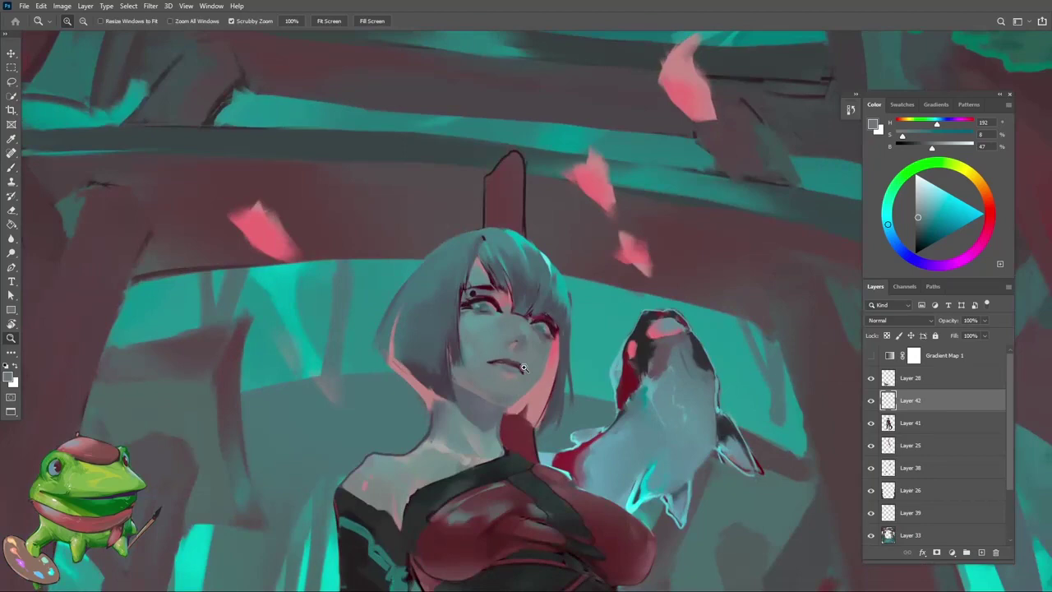
# Mirror the view and blend the far cheek below the eye with sampled grey, hue 191, saturation 9% and brightness 48%
pyautogui.moveTo(522, 367)
pyautogui.mouseDown()
pyautogui.moveTo(535, 349)
pyautogui.moveTo(518, 359)
pyautogui.moveTo(538, 337)
pyautogui.moveTo(575, 333)
pyautogui.moveTo(481, 411)
pyautogui.moveTo(521, 343)
pyautogui.moveTo(540, 340)
pyautogui.mouseUp()
pyautogui.click(540, 339)
pyautogui.press('b')
pyautogui.keyDown('alt'); pyautogui.click(420, 383); pyautogui.keyUp('alt')
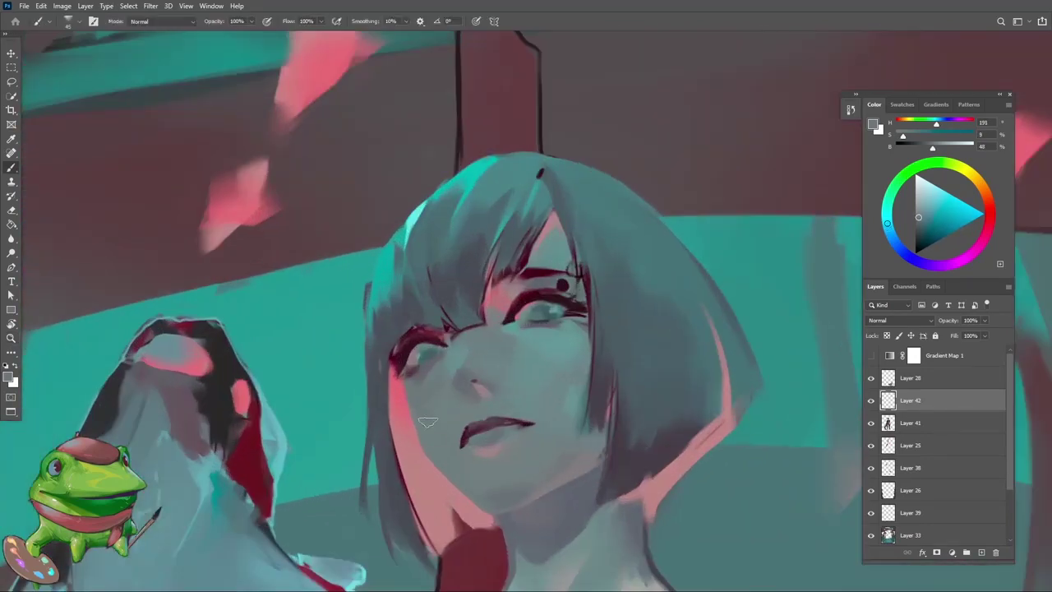
# Refine the far eye's iris and lid edge with sampled colours, including dark teal at hue 193, saturation 24% and brightness 39%
pyautogui.moveTo(415, 358); pyautogui.dragTo(438, 352)
pyautogui.keyDown('alt'); pyautogui.click(437, 352); pyautogui.keyUp('alt')
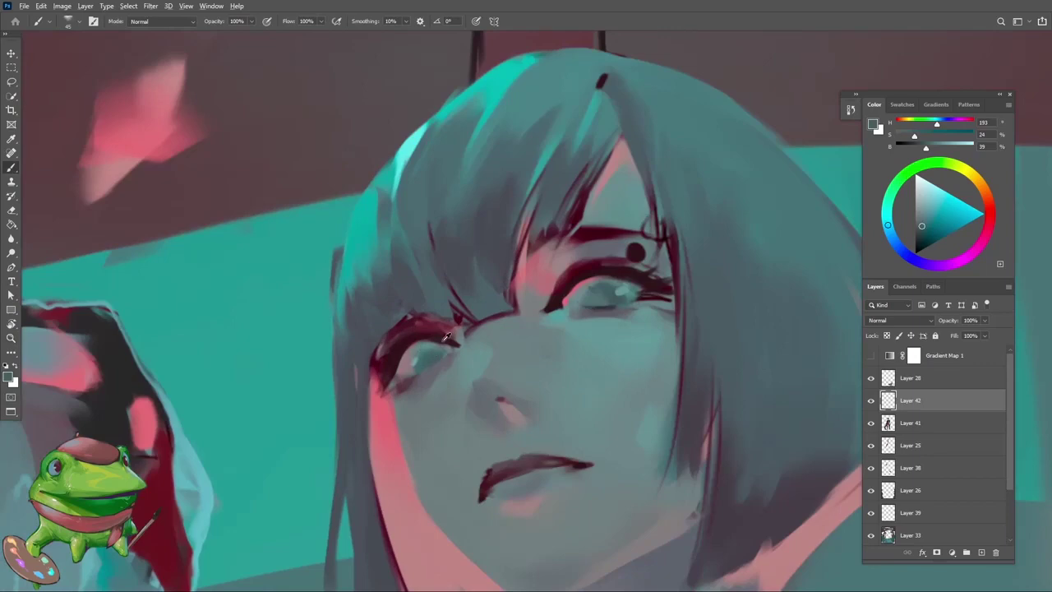
pyautogui.keyDown('alt'); pyautogui.click(442, 341); pyautogui.keyUp('alt')
pyautogui.keyDown('alt'); pyautogui.click(424, 359); pyautogui.keyUp('alt')
pyautogui.moveTo(424, 359); pyautogui.dragTo(479, 293)
# Reduce the brush size and paint a small highlight in the far eye with teal, hue 180, saturation 43% and brightness 64%
pyautogui.keyDown('alt'); pyautogui.click(378, 294); pyautogui.keyUp('alt')
pyautogui.press('[')
pyautogui.press('[')
pyautogui.press('[')
pyautogui.press('[')
pyautogui.press('[')
pyautogui.press('[')
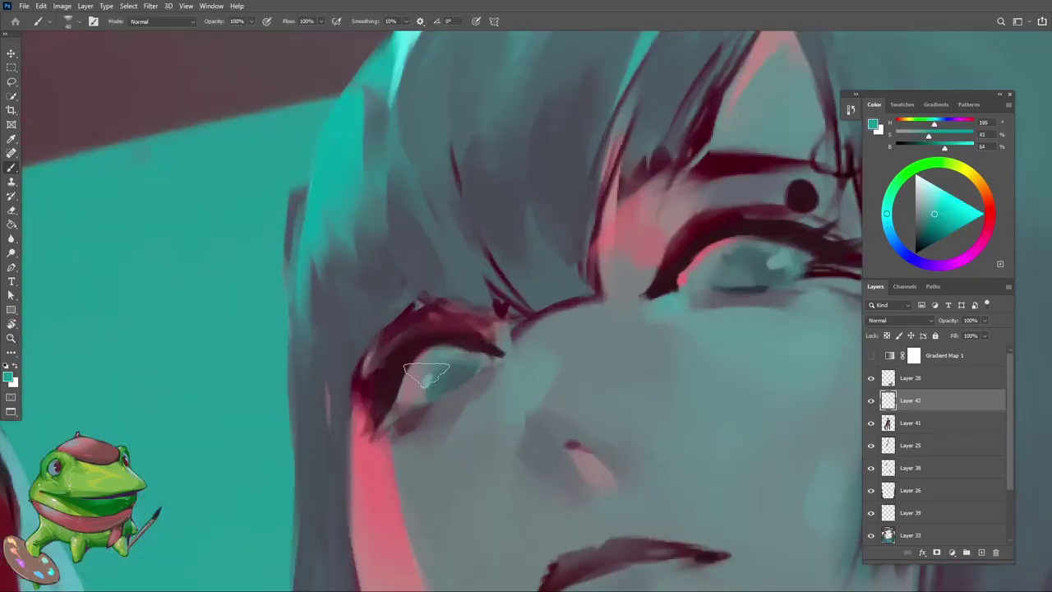
pyautogui.moveTo(426, 380); pyautogui.dragTo(494, 362)
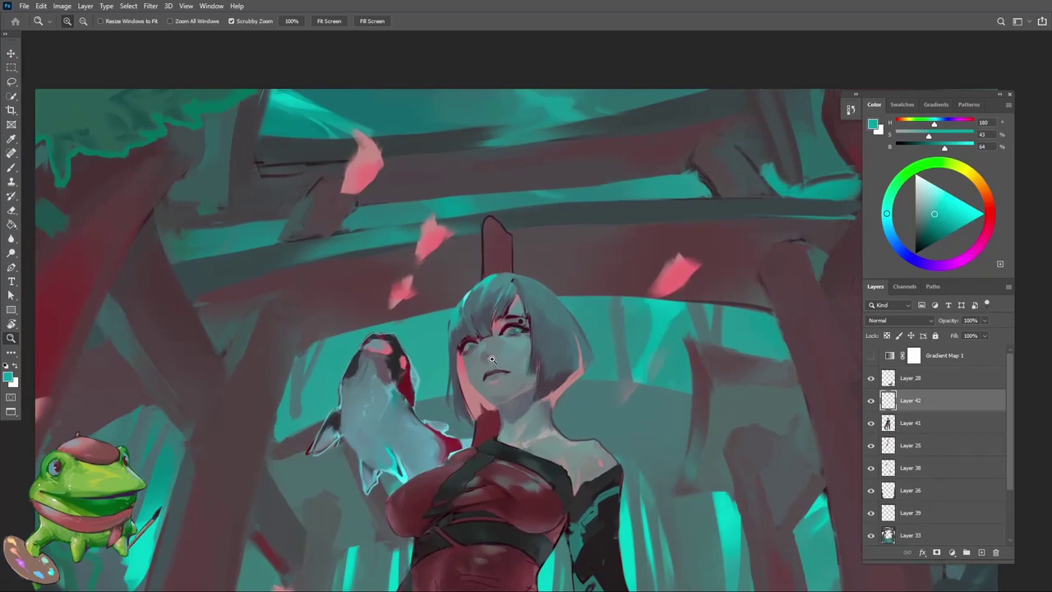
# Rework the forehead edge beside the fringe with sampled dusty pink at 65% brightness and muted teal, hue 182, saturation 18%
pyautogui.moveTo(491, 360)
pyautogui.mouseDown()
pyautogui.moveTo(503, 386)
pyautogui.moveTo(514, 323)
pyautogui.moveTo(539, 286)
pyautogui.moveTo(518, 316)
pyautogui.mouseUp()
pyautogui.press('b')
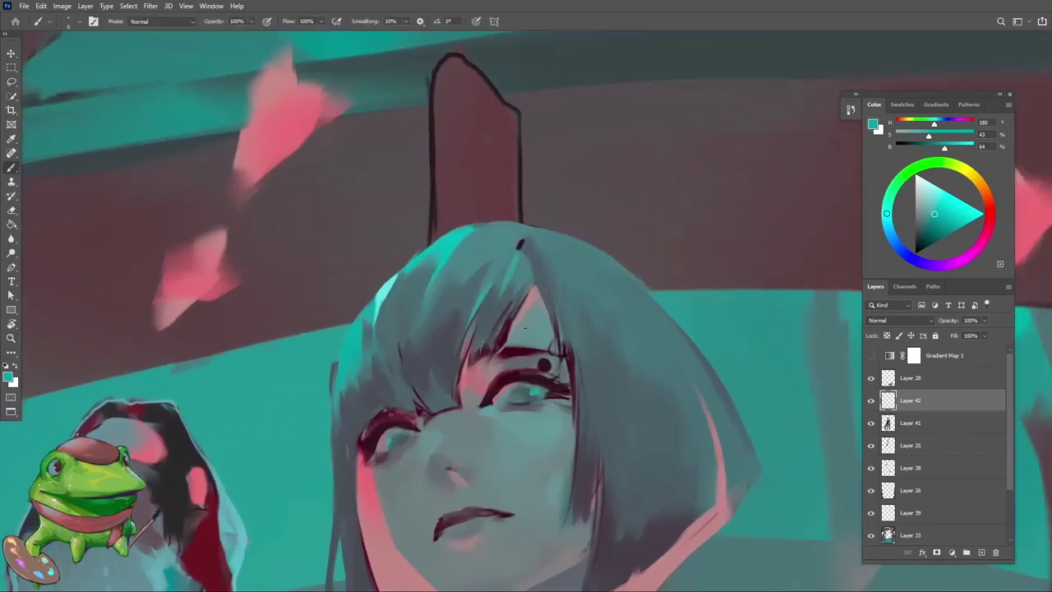
pyautogui.keyDown('alt'); pyautogui.click(515, 321); pyautogui.keyUp('alt')
pyautogui.keyDown('alt'); pyautogui.click(522, 328); pyautogui.keyUp('alt')
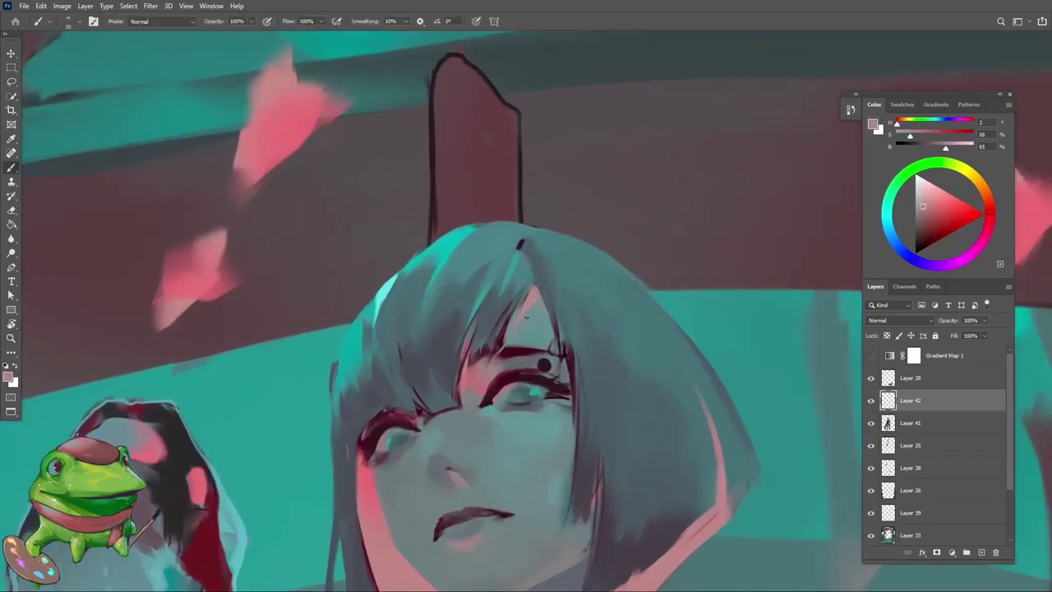
pyautogui.keyDown('alt'); pyautogui.click(522, 327); pyautogui.keyUp('alt')
pyautogui.moveTo(523, 327); pyautogui.dragTo(536, 294)
pyautogui.keyDown('alt'); pyautogui.click(536, 295); pyautogui.keyUp('alt')
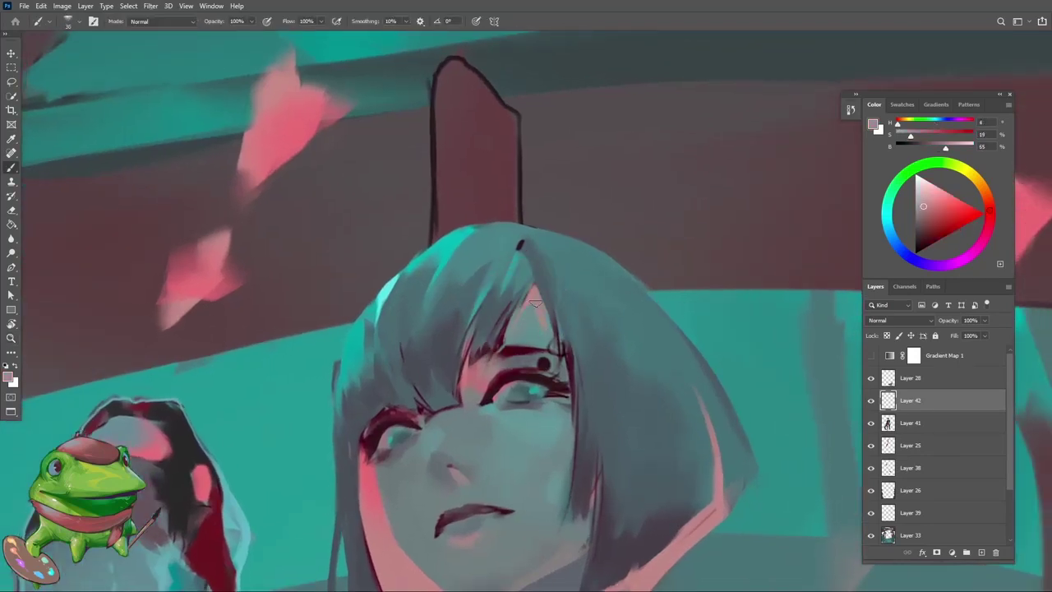
pyautogui.keyDown('alt'); pyautogui.click(536, 303); pyautogui.keyUp('alt')
# Touch up the bob's lower edge and the neck below it with sampled dark violet and blue-grey, hue 217, saturation 12%, brightness 44%
pyautogui.scroll(-2, 536, 313)
pyautogui.press('r')
pyautogui.moveTo(637, 333); pyautogui.dragTo(541, 420)
pyautogui.press('Escape')
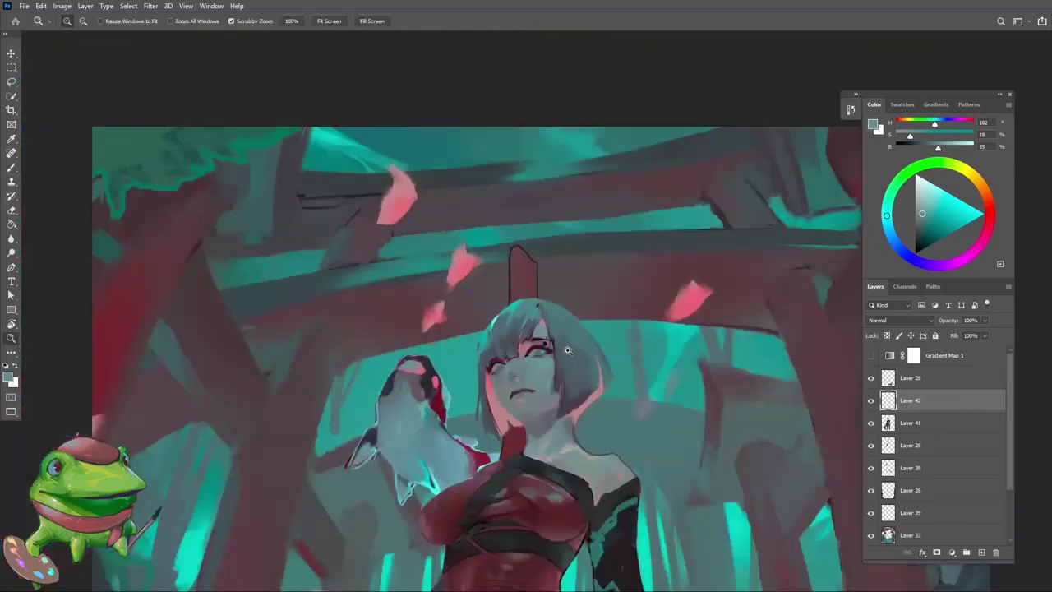
pyautogui.press('z')
pyautogui.moveTo(536, 374); pyautogui.dragTo(534, 370)
pyautogui.click(582, 380)
pyautogui.press('b')
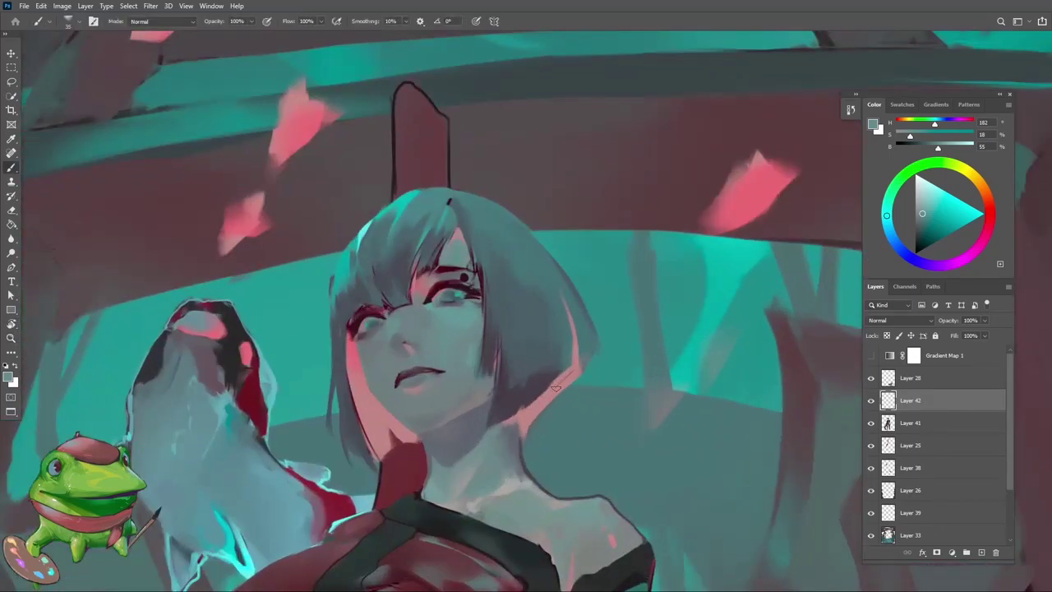
pyautogui.keyDown('alt'); pyautogui.click(567, 386); pyautogui.keyUp('alt')
pyautogui.keyDown('alt'); pyautogui.click(531, 378); pyautogui.keyUp('alt')
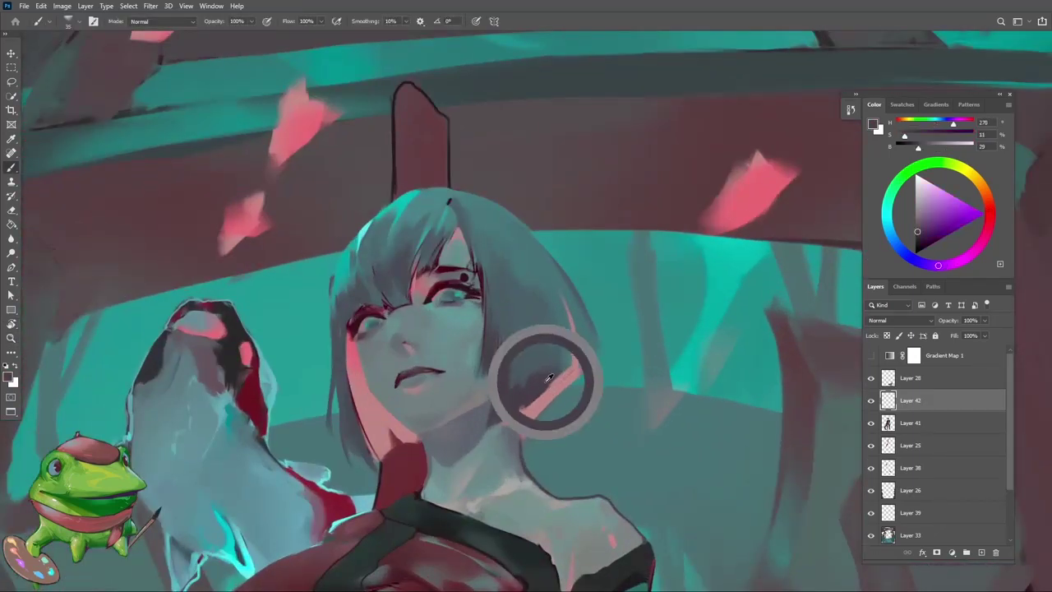
pyautogui.keyDown('alt'); pyautogui.click(513, 435); pyautogui.keyUp('alt')
pyautogui.press('z')
pyautogui.keyDown('alt'); pyautogui.click(523, 460); pyautogui.keyUp('alt')
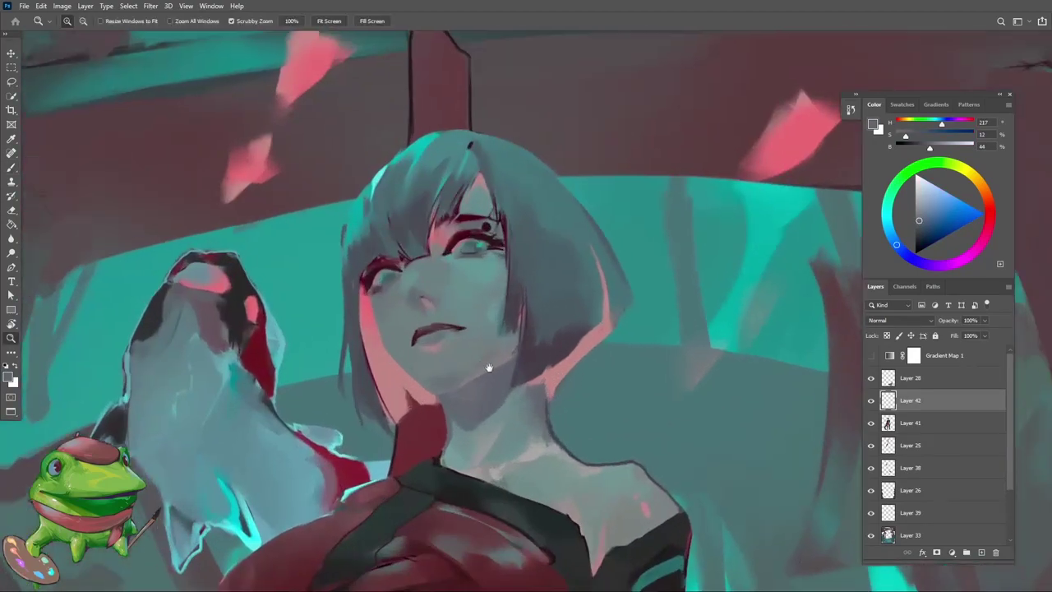
pyautogui.keyDown('alt'); pyautogui.click(567, 363); pyautogui.keyUp('alt')
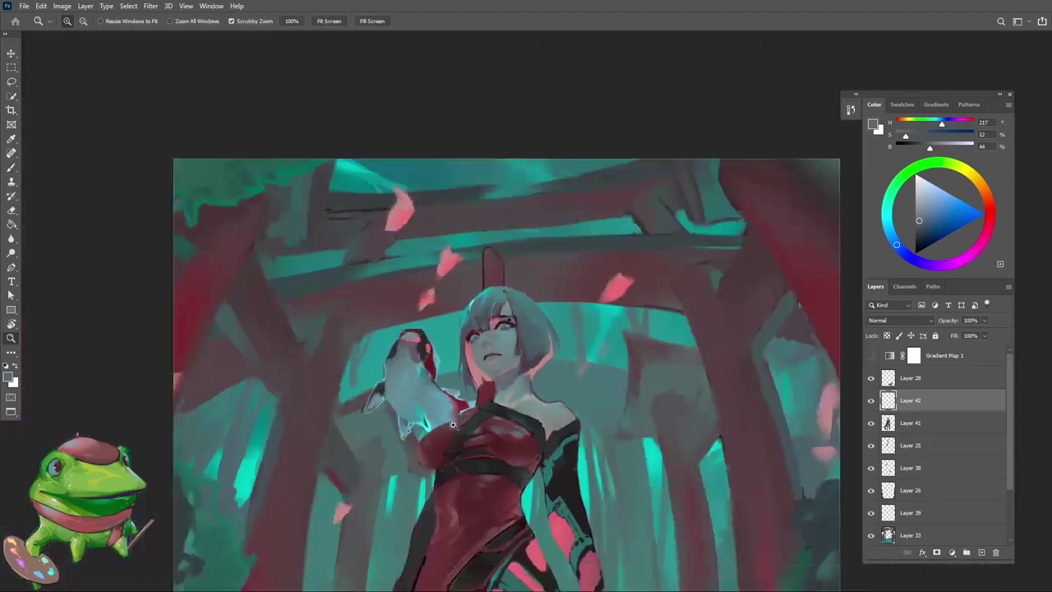
# Refine the far cheek and the skin between nose and upper lip with sampled grey-teal, hue 191, saturation 13%, brightness 51%
pyautogui.press('r')
pyautogui.moveTo(567, 363); pyautogui.dragTo(584, 391)
pyautogui.press('Escape')
pyautogui.press('z')
pyautogui.moveTo(460, 271); pyautogui.dragTo(559, 271)
pyautogui.press('b')
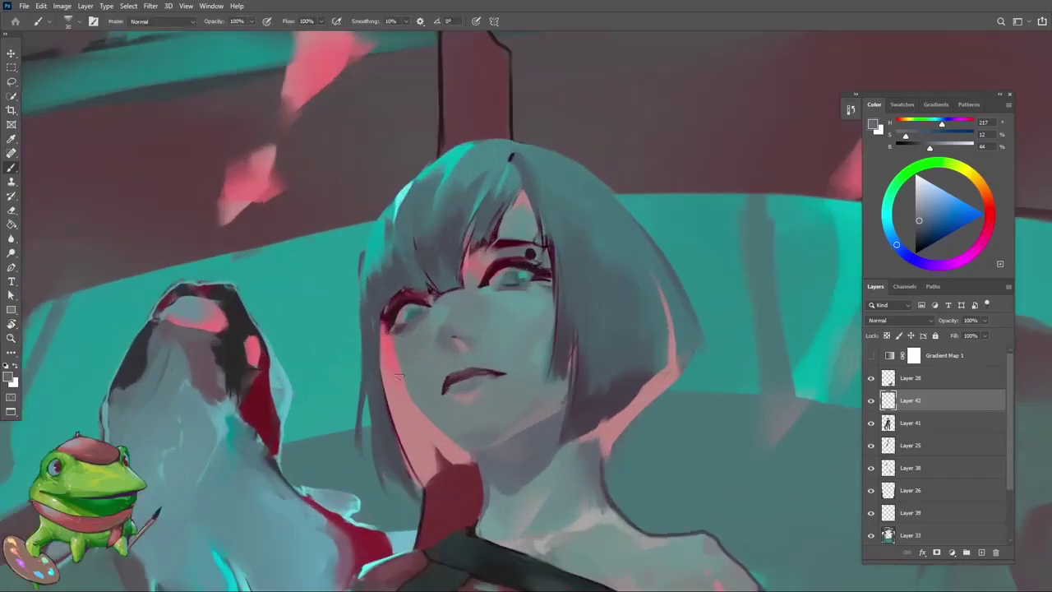
pyautogui.keyDown('alt'); pyautogui.click(391, 390); pyautogui.keyUp('alt')
pyautogui.press('z')
pyautogui.click(470, 335)
pyautogui.press('b')
pyautogui.keyDown('alt'); pyautogui.click(473, 366); pyautogui.keyUp('alt')
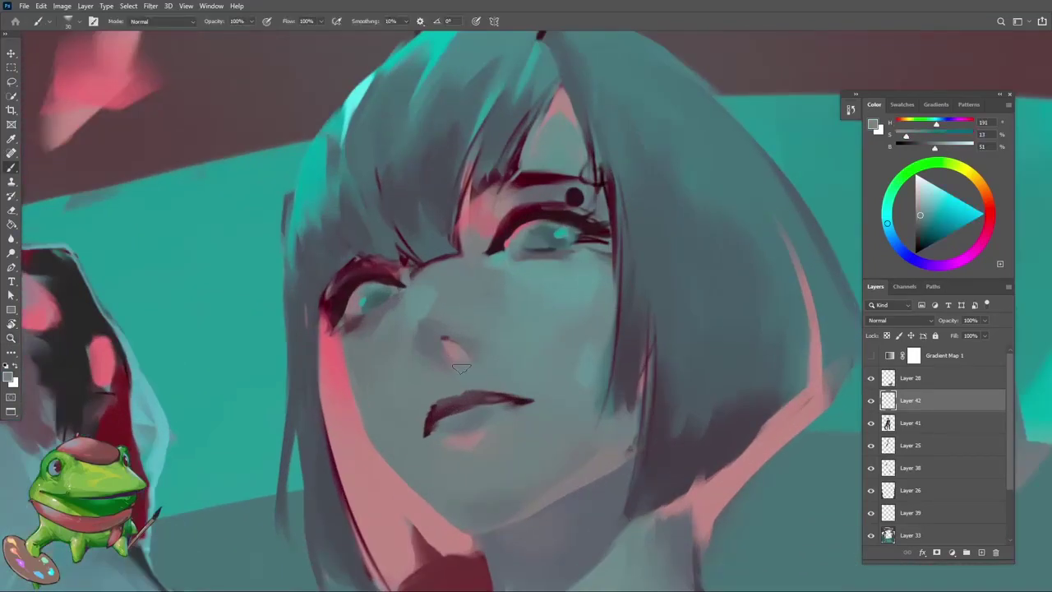
pyautogui.press('z')
pyautogui.moveTo(477, 345)
pyautogui.mouseDown()
pyautogui.moveTo(387, 345)
pyautogui.moveTo(461, 353)
pyautogui.moveTo(386, 378)
pyautogui.mouseUp()
pyautogui.press('b')
pyautogui.keyDown('alt'); pyautogui.click(467, 385); pyautogui.keyUp('alt')
pyautogui.keyDown('alt'); pyautogui.click(469, 386); pyautogui.keyUp('alt')
# Touch up the hair beside the far cheek with sampled dark blue-grey, hue 228, saturation 11% and brightness 34%
pyautogui.press('z')
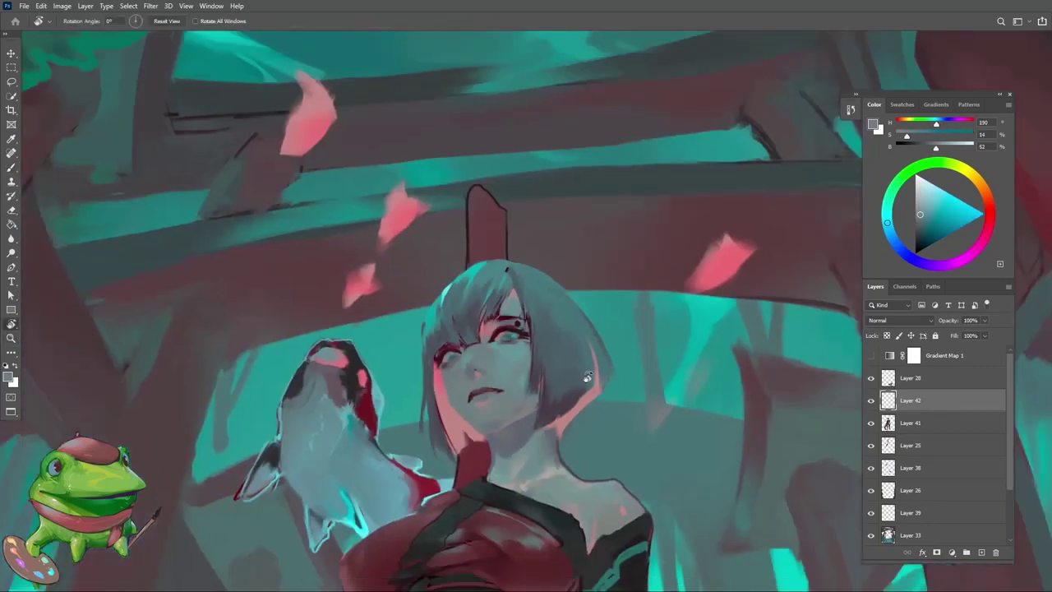
pyautogui.moveTo(411, 341)
pyautogui.mouseDown()
pyautogui.moveTo(492, 338)
pyautogui.moveTo(416, 431)
pyautogui.mouseUp()
pyautogui.press('b')
pyautogui.keyDown('alt'); pyautogui.click(429, 337); pyautogui.keyUp('alt')
pyautogui.press('z')
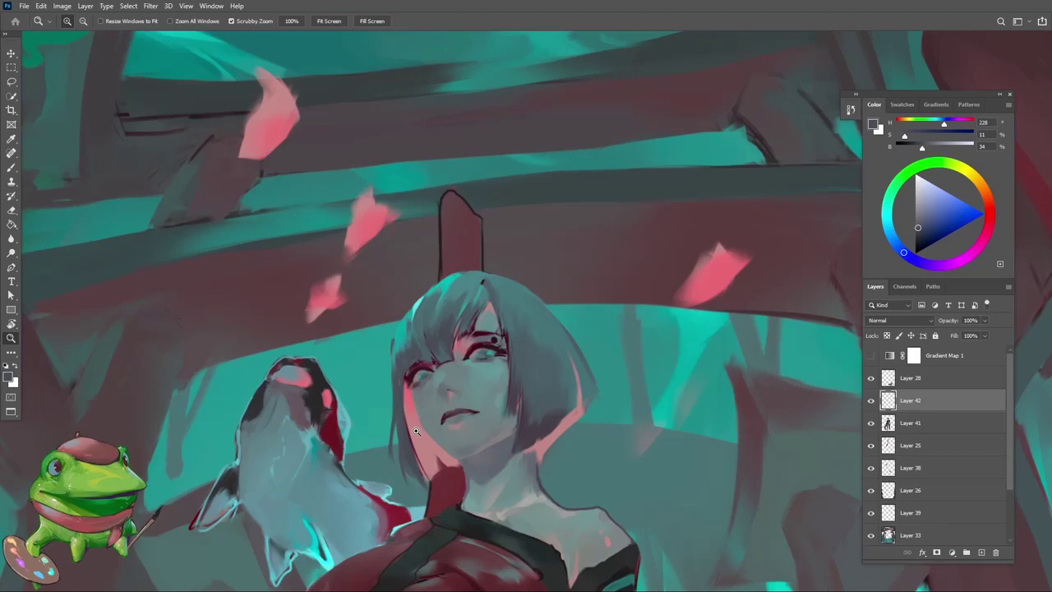
# Touch up the hair highlights around the fringe with sampled bright teal, hue 179, saturation 46% and brightness 73%
pyautogui.hotkey('ctrl', '0')
pyautogui.click(485, 297)
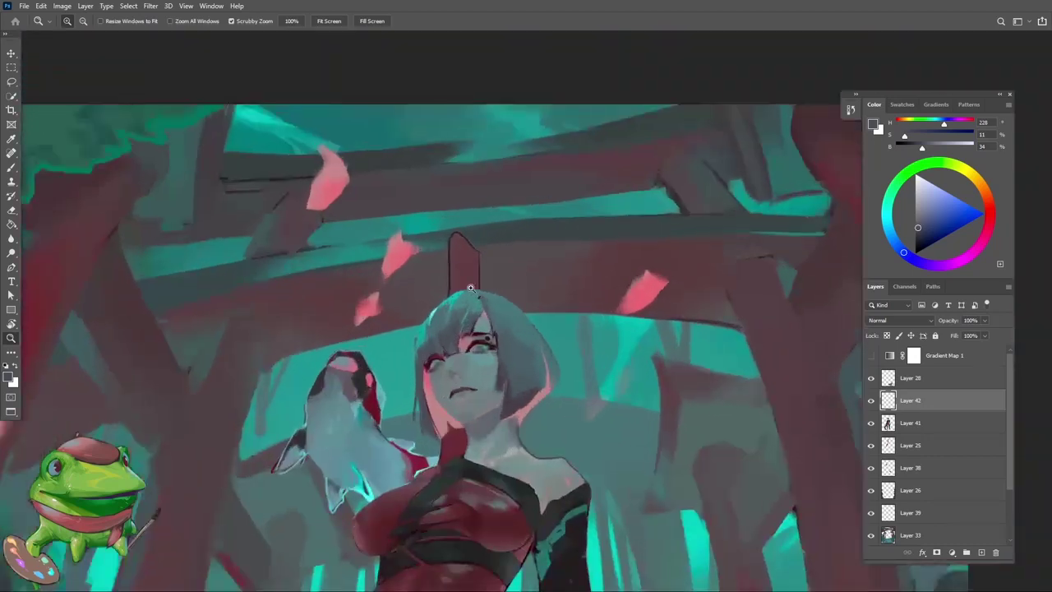
pyautogui.click(489, 298)
pyautogui.click(500, 297)
pyautogui.keyDown('alt'); pyautogui.click(493, 312); pyautogui.keyUp('alt')
pyautogui.keyDown('alt'); pyautogui.click(481, 337); pyautogui.keyUp('alt')
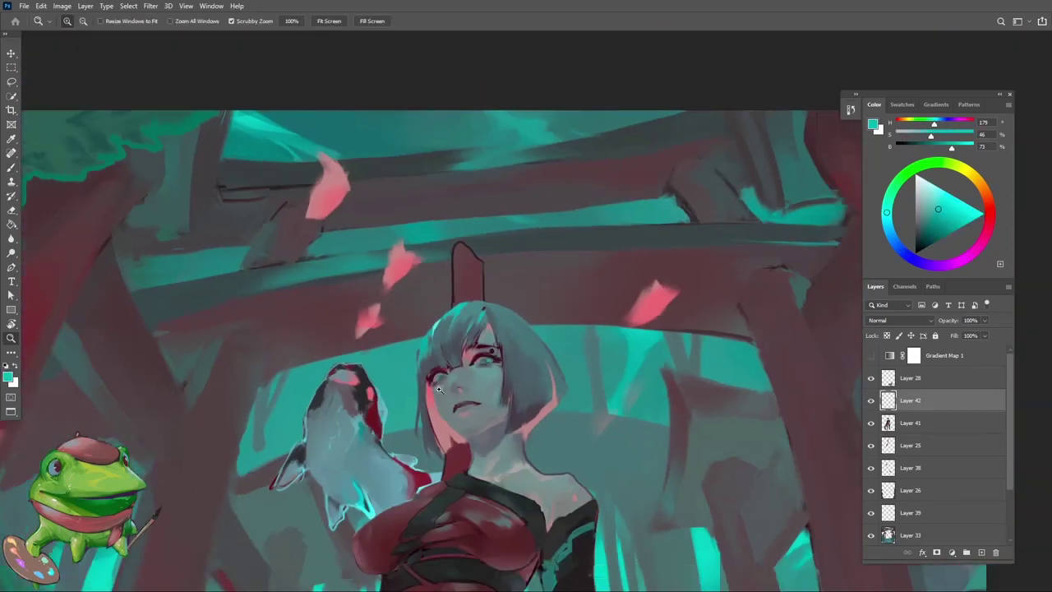
# Soften the shading around the mouth and far cheek with sampled blue-grey, hue 212, saturation 11% and brightness 45%
pyautogui.click(497, 338)
pyautogui.click(496, 338)
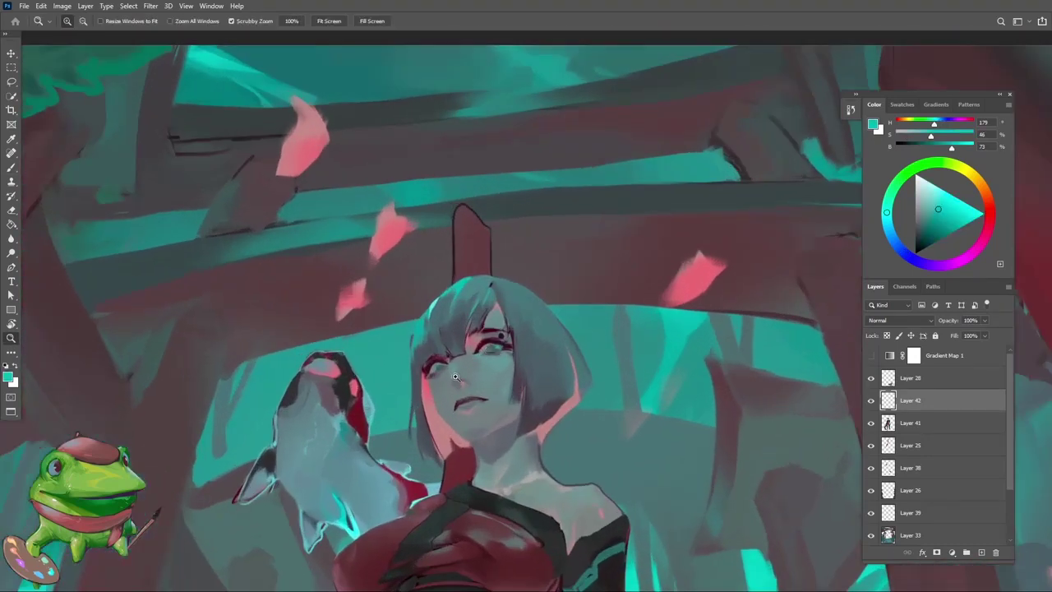
pyautogui.click(493, 345)
pyautogui.press('b')
pyautogui.keyDown('alt'); pyautogui.click(467, 393); pyautogui.keyUp('alt')
pyautogui.hotkey('ctrl', '0')
pyautogui.press('z')
pyautogui.keyDown('alt'); pyautogui.click(461, 417); pyautogui.keyUp('alt')
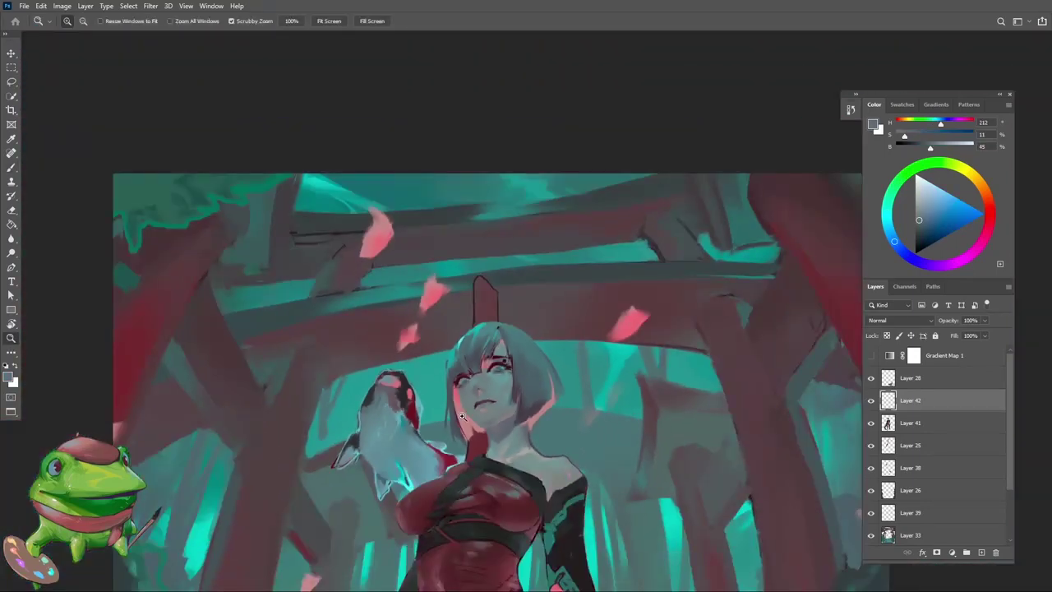
# Touch up the far side of the face with sampled dusty pink, hue 1, saturation 26% and brightness 70%
pyautogui.keyDown('alt'); pyautogui.click(511, 385); pyautogui.keyUp('alt')
pyautogui.click(489, 366)
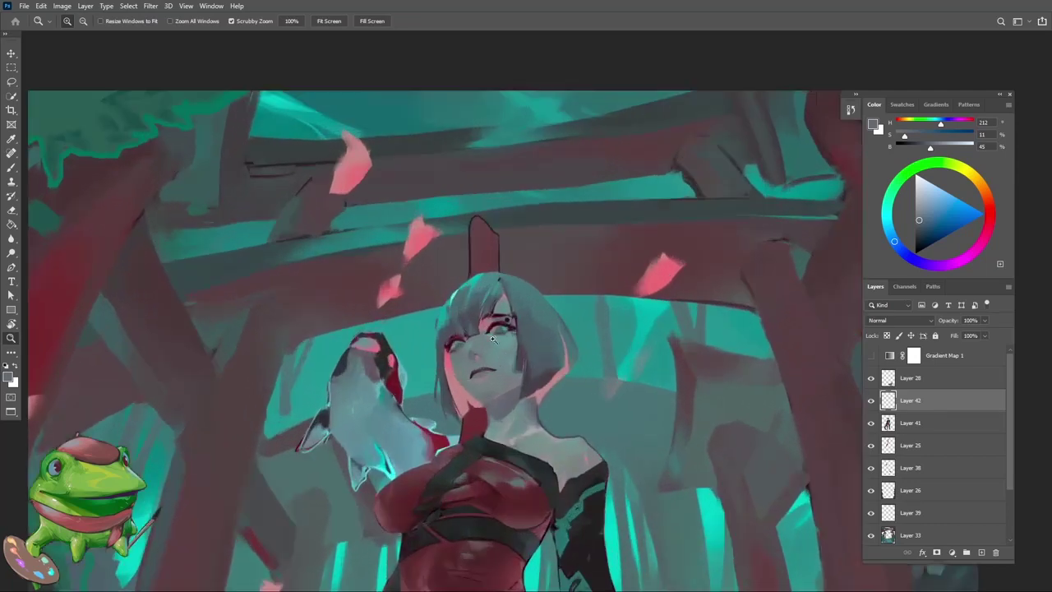
pyautogui.click(475, 352)
pyautogui.press('b')
pyautogui.keyDown('alt'); pyautogui.click(475, 361); pyautogui.keyUp('alt')
pyautogui.press('z')
pyautogui.keyDown('alt'); pyautogui.click(444, 411); pyautogui.keyUp('alt')
pyautogui.keyDown('alt'); pyautogui.click(419, 462); pyautogui.keyUp('alt')
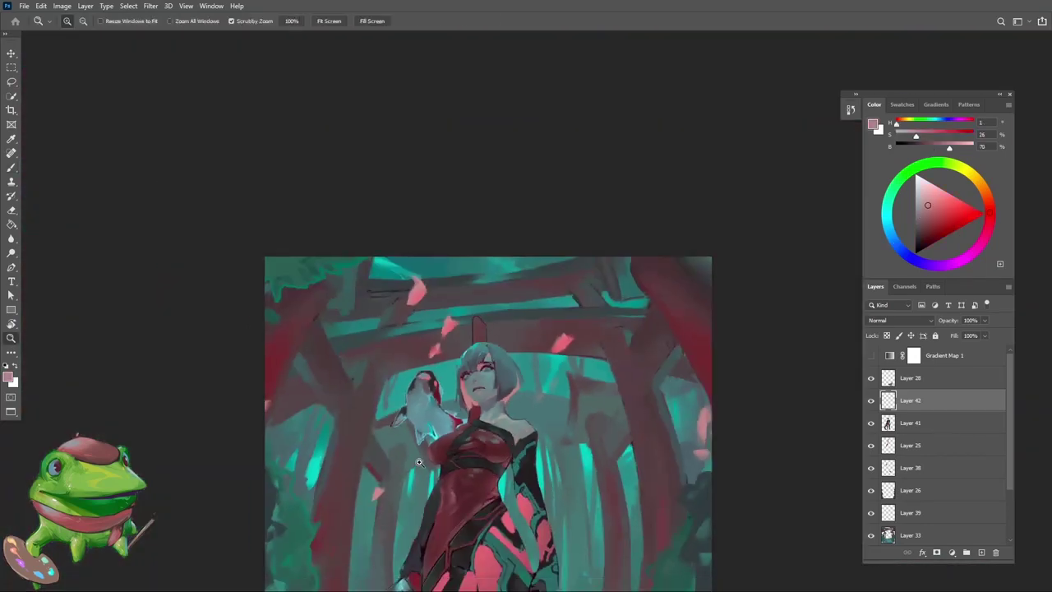
# Mirror the view and clean up the neck edge under the hair with sampled blue-grey, hue 217, and the Eraser
pyautogui.keyDown('alt'); pyautogui.click(524, 398); pyautogui.keyUp('alt')
pyautogui.keyDown('alt'); pyautogui.click(521, 336); pyautogui.keyUp('alt')
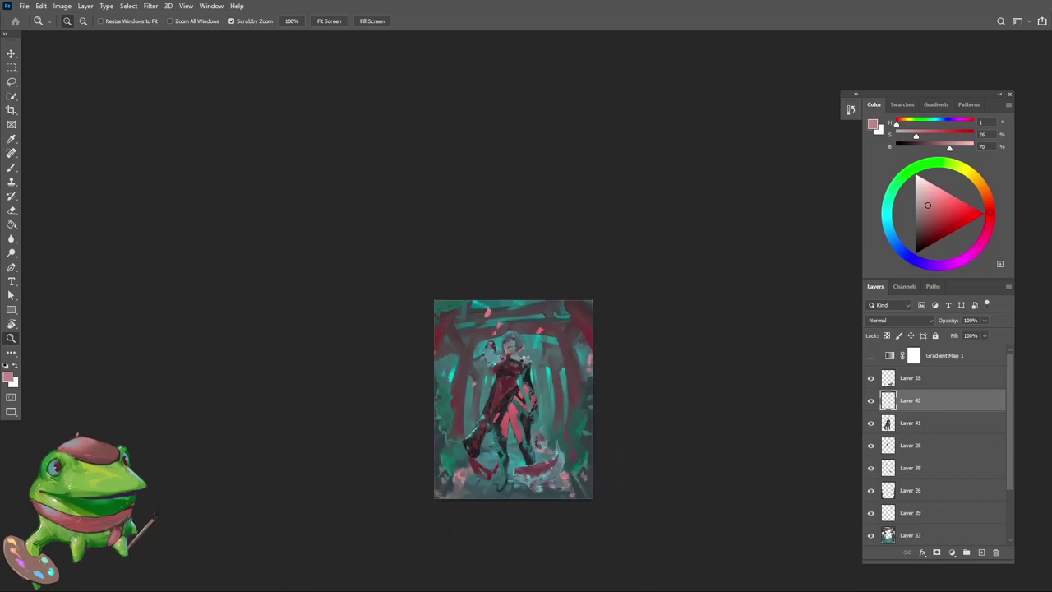
pyautogui.click(520, 336)
pyautogui.click(541, 341)
pyautogui.click(493, 327)
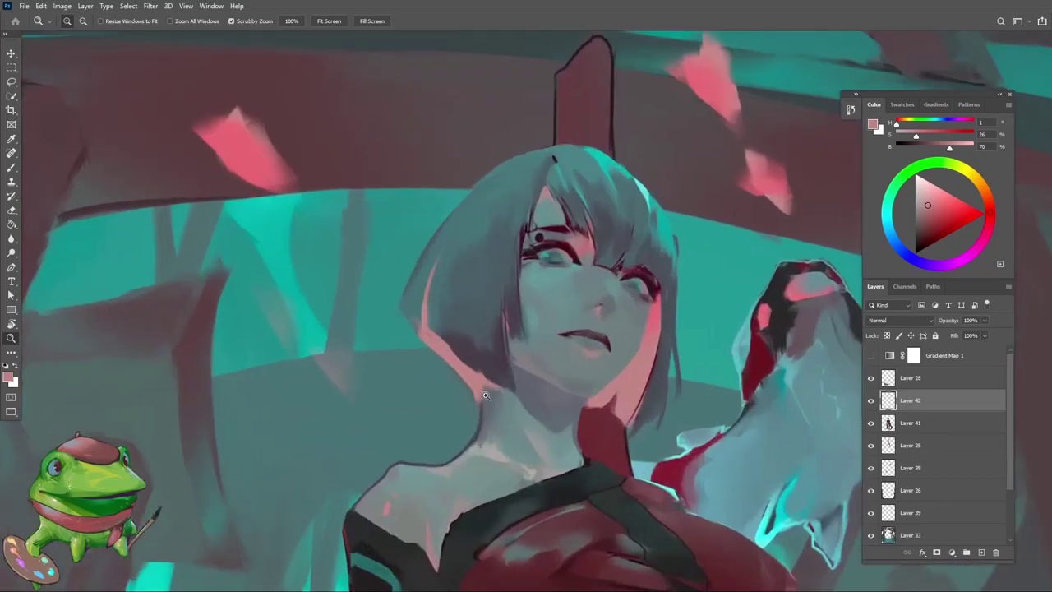
pyautogui.press('b')
pyautogui.keyDown('alt'); pyautogui.click(485, 414); pyautogui.keyUp('alt')
pyautogui.press('e')
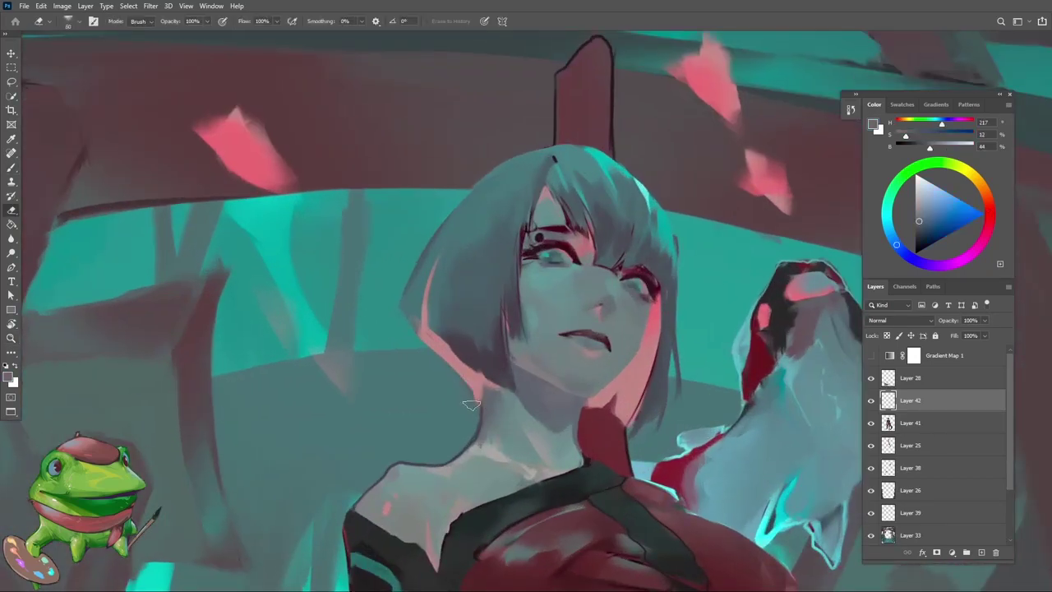
# Merge the face touch-up layer, Layer 42, down into Layer 41
pyautogui.press('z')
pyautogui.keyDown('alt'); pyautogui.click(474, 400); pyautogui.keyUp('alt')
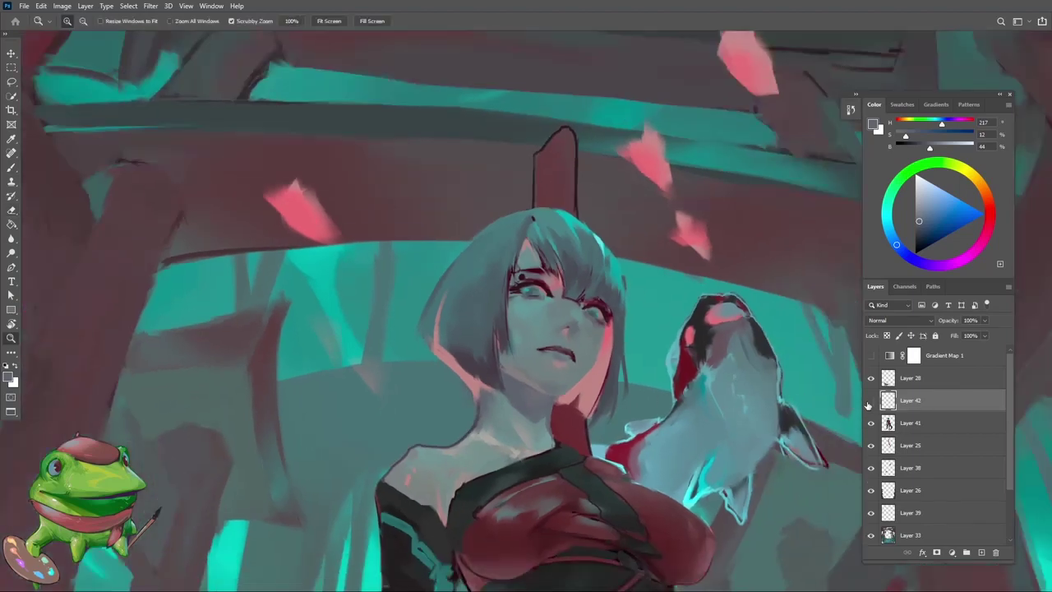
pyautogui.hotkey('ctrl', 'e')
pyautogui.hotkey('ctrl', '-')
pyautogui.hotkey('ctrl', '+')
pyautogui.press('e')
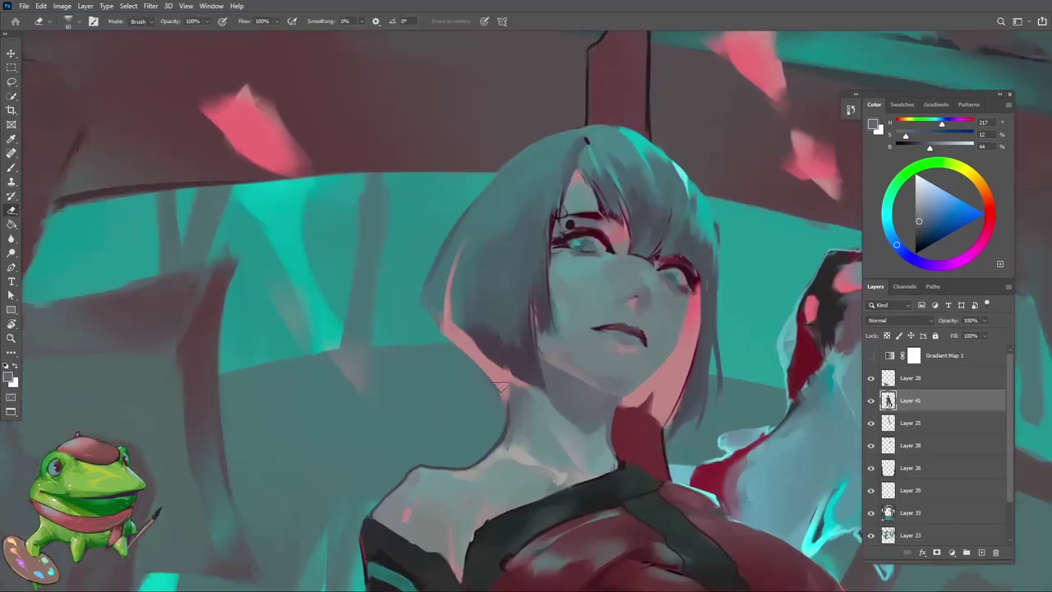
# Touch up the lit jaw edge above the red collar with sampled dusty pink, hue 3, saturation 26% and brightness 70%
pyautogui.hotkey('ctrl', '-')
pyautogui.hotkey('ctrl', '-')
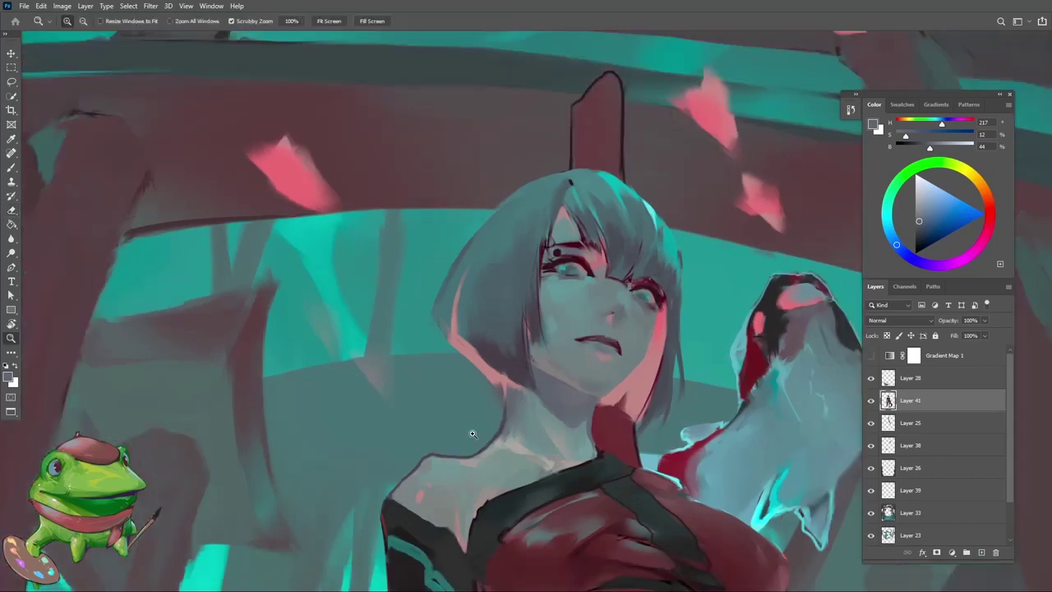
pyautogui.hotkey('ctrl', '+')
pyautogui.hotkey('ctrl', '+')
pyautogui.press('z')
pyautogui.click(555, 397)
pyautogui.press('b')
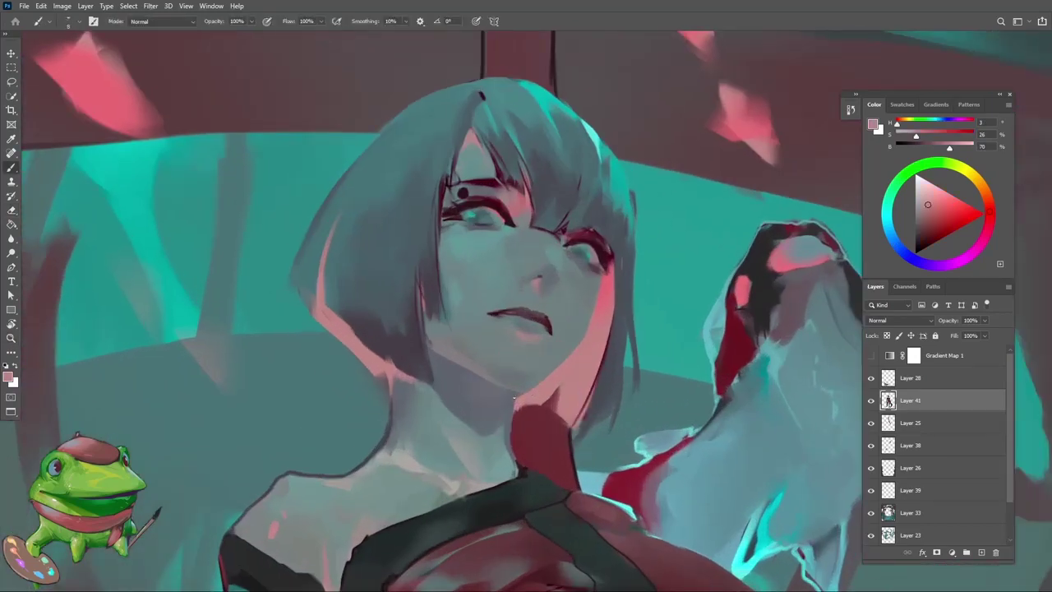
# Blend the shadow below the chin with sampled blue-grey, hue 219, saturation 13% and brightness 44%
pyautogui.hotkey('ctrl', '-')
pyautogui.press('r')
pyautogui.moveTo(533, 450)
pyautogui.mouseDown()
pyautogui.moveTo(576, 394)
pyautogui.moveTo(534, 449)
pyautogui.moveTo(493, 411)
pyautogui.moveTo(496, 397)
pyautogui.mouseUp()
pyautogui.hotkey('ctrl', '+')
pyautogui.press('b')
pyautogui.press('h')
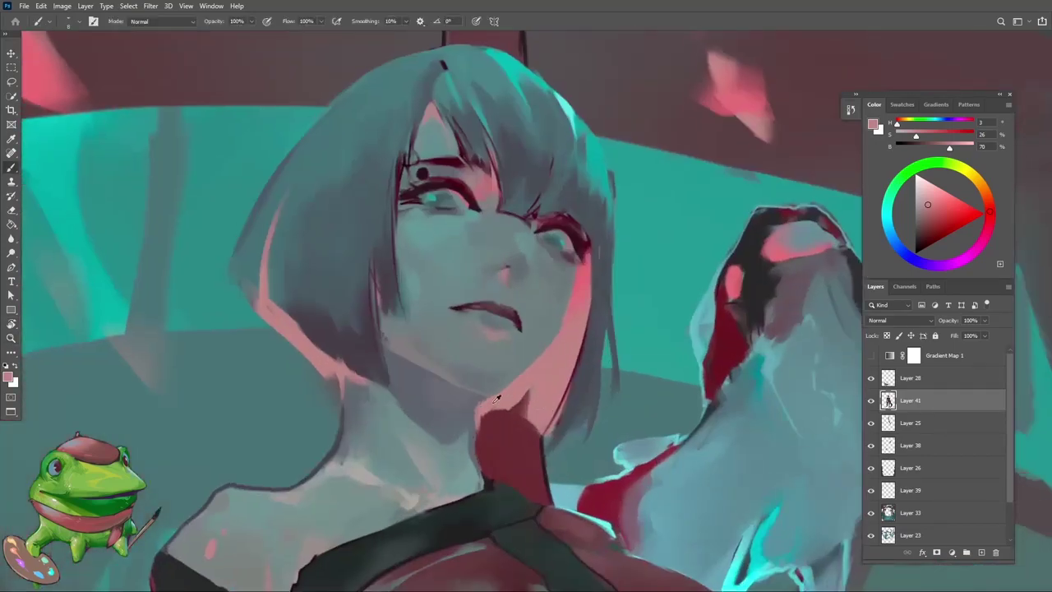
pyautogui.press('z')
pyautogui.hotkey('ctrl', '-')
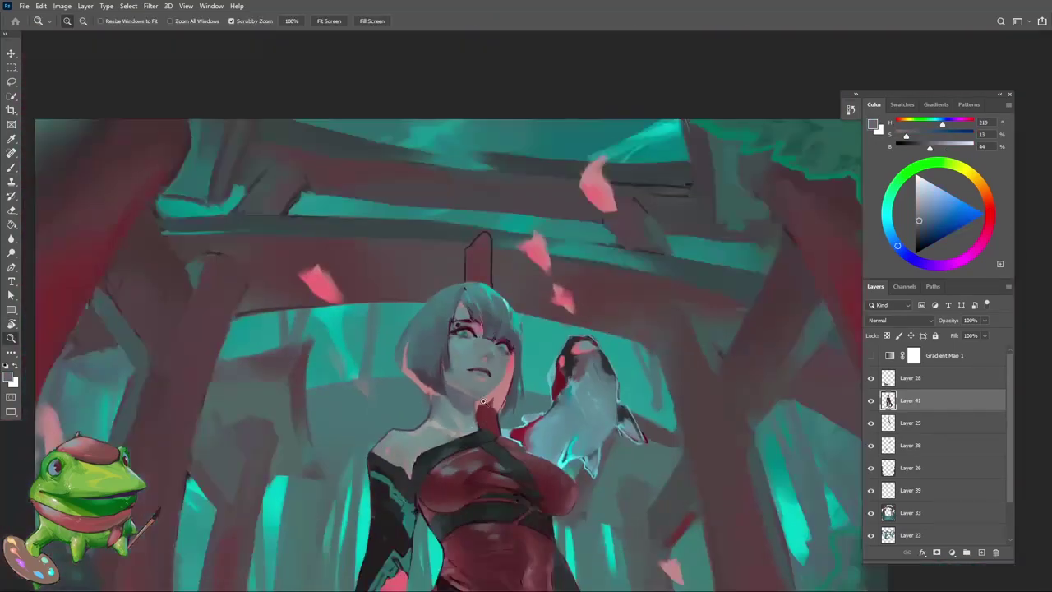
# Soften the shading between the nose and far eye with sampled blue-grey, hue 193, saturation 13% and brightness 50%
pyautogui.hotkey('ctrl', '-')
pyautogui.keyDown('alt'); pyautogui.click(504, 353); pyautogui.keyUp('alt')
pyautogui.moveTo(505, 353); pyautogui.dragTo(508, 343)
pyautogui.press('b')
pyautogui.keyDown('alt'); pyautogui.click(505, 340); pyautogui.keyUp('alt')
pyautogui.keyDown('alt'); pyautogui.click(522, 331); pyautogui.keyUp('alt')
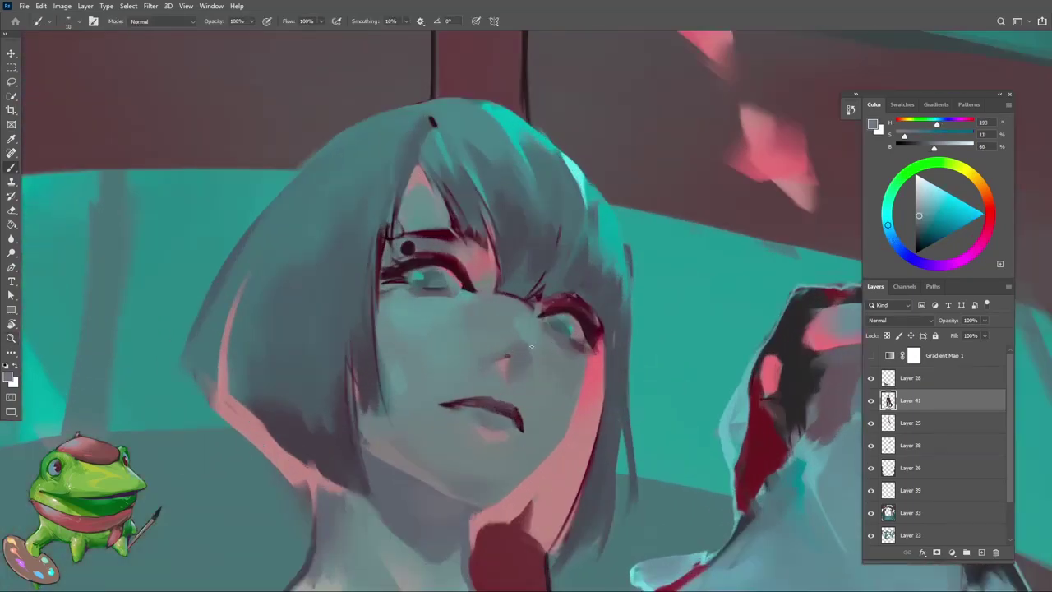
# Paint the nose bridge and near cheek with sampled teal-greys, hue 181 at brightness 61% and hue 186 at brightness 53%
pyautogui.keyDown('alt'); pyautogui.click(497, 310); pyautogui.keyUp('alt')
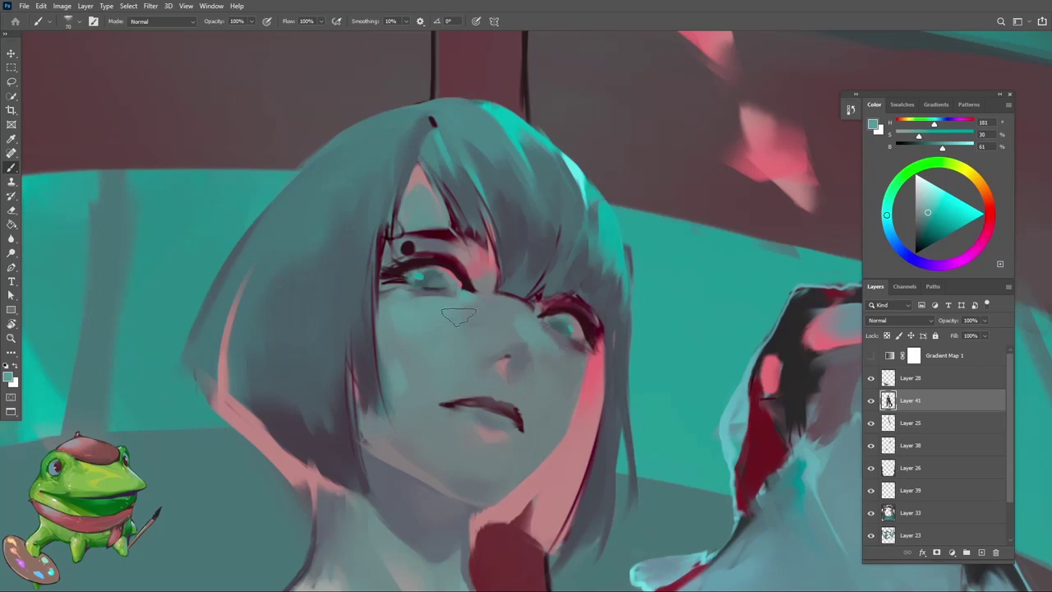
pyautogui.keyDown('alt'); pyautogui.click(450, 335); pyautogui.keyUp('alt')
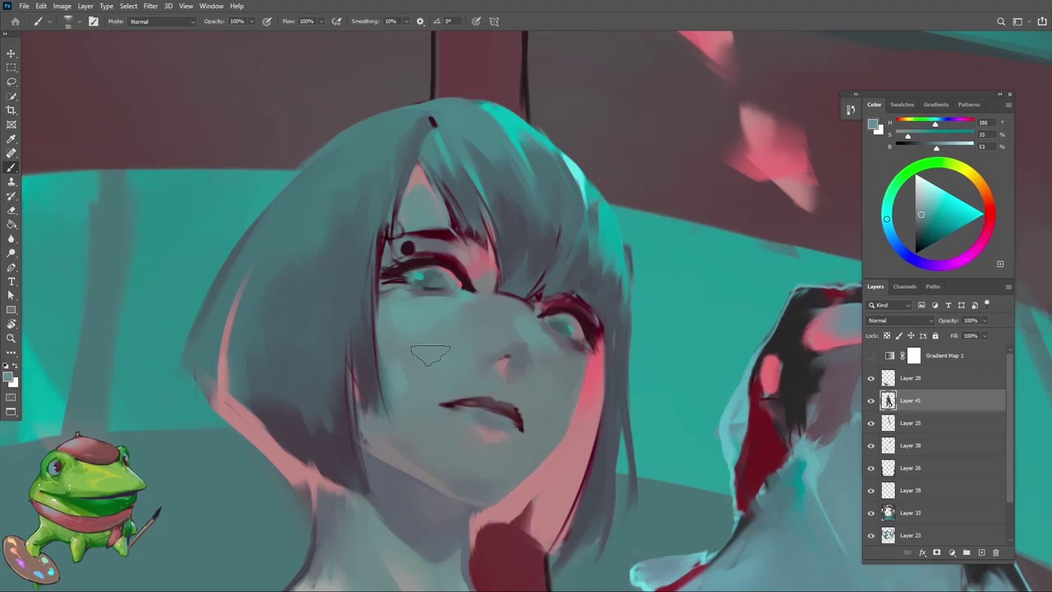
pyautogui.keyDown('alt'); pyautogui.click(430, 354); pyautogui.keyUp('alt')
# Smooth the cheek below the near eye with sampled teal-grey, hue 185, saturation 16% and brightness 53%
pyautogui.scroll(-3, 430, 354)
pyautogui.press('r')
pyautogui.moveTo(611, 313)
pyautogui.mouseDown()
pyautogui.moveTo(588, 250)
pyautogui.moveTo(605, 284)
pyautogui.mouseUp()
pyautogui.scroll(5, 444, 341)
pyautogui.press('b')
pyautogui.keyDown('alt'); pyautogui.click(443, 342); pyautogui.keyUp('alt')
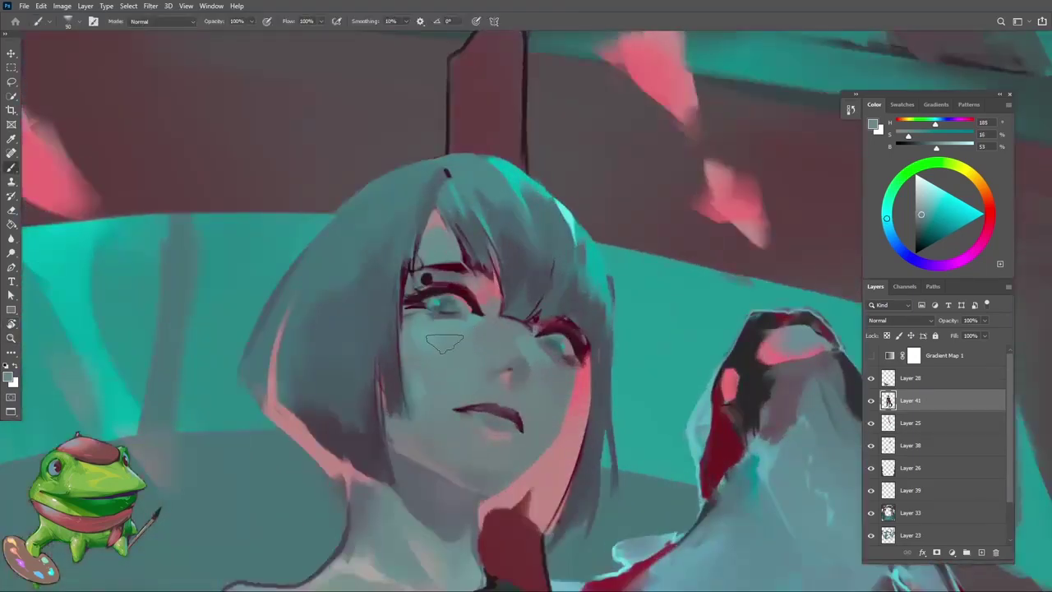
pyautogui.keyDown('alt'); pyautogui.click(432, 349); pyautogui.keyUp('alt')
pyautogui.keyDown('alt'); pyautogui.click(426, 350); pyautogui.keyUp('alt')
# Blend the near cheek towards the nose with slightly darker sampled grey, hue 190, saturation 14% and brightness 51%
pyautogui.press('z')
pyautogui.keyDown('alt'); pyautogui.click(435, 375); pyautogui.keyUp('alt')
pyautogui.press('b')
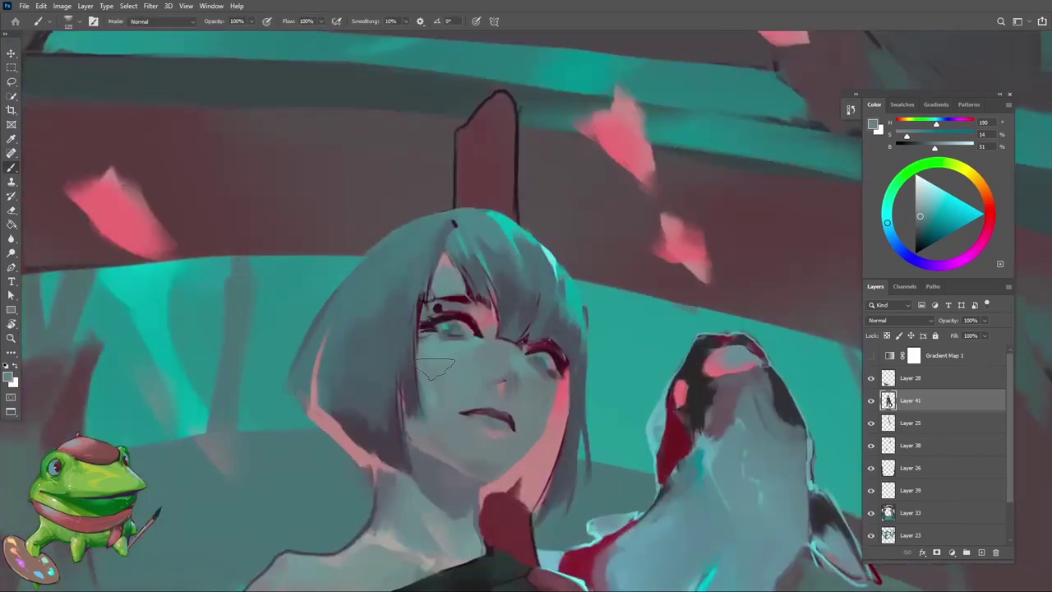
pyautogui.keyDown('alt'); pyautogui.click(457, 379); pyautogui.keyUp('alt')
pyautogui.keyDown('alt'); pyautogui.click(444, 383); pyautogui.keyUp('alt')
# Shade the forehead beneath the fringe with sampled blue-grey, hue 212, saturation 11% and brightness 45%
pyautogui.press('z')
pyautogui.keyDown('alt'); pyautogui.click(481, 374); pyautogui.keyUp('alt')
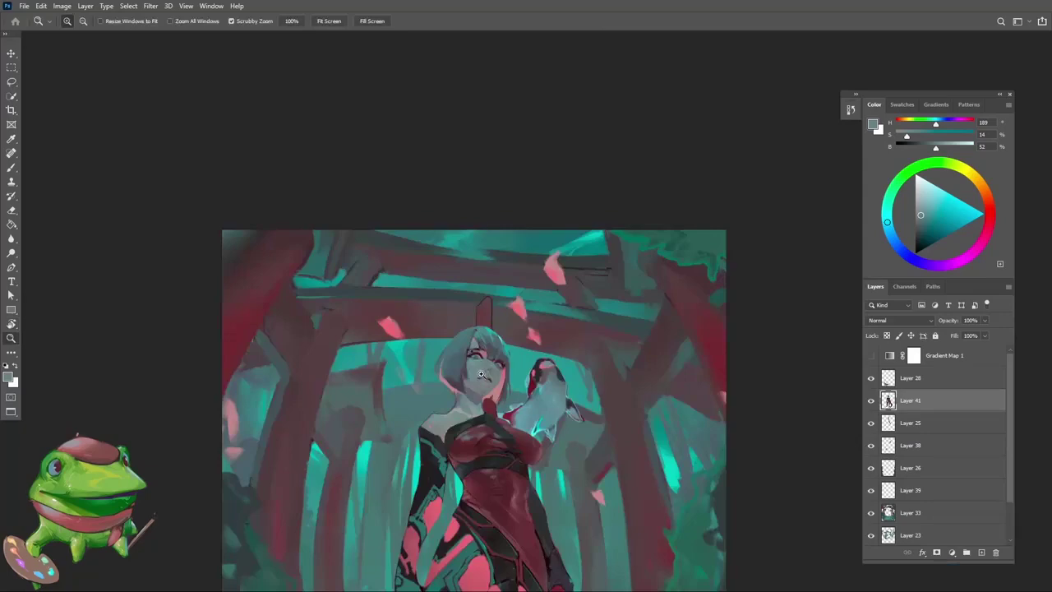
pyautogui.click(480, 374)
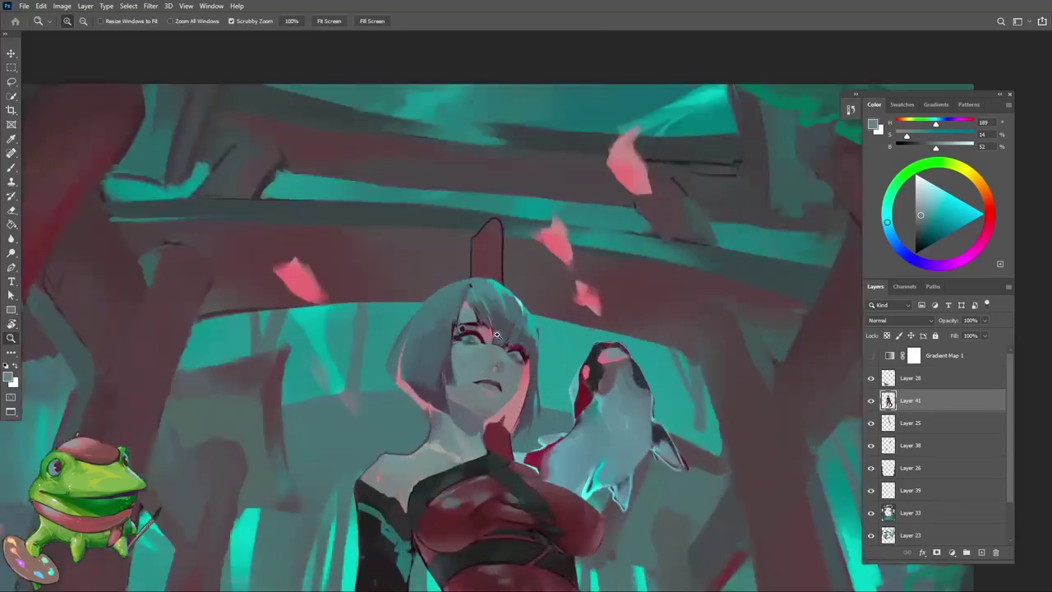
pyautogui.click(489, 296)
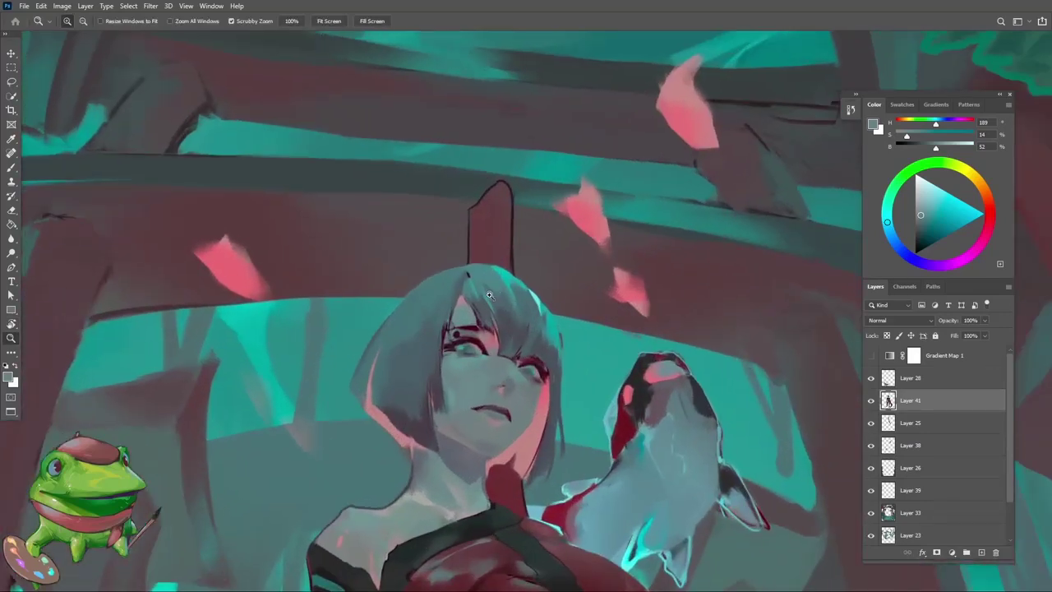
pyautogui.click(503, 360)
pyautogui.click(493, 354)
pyautogui.press('b')
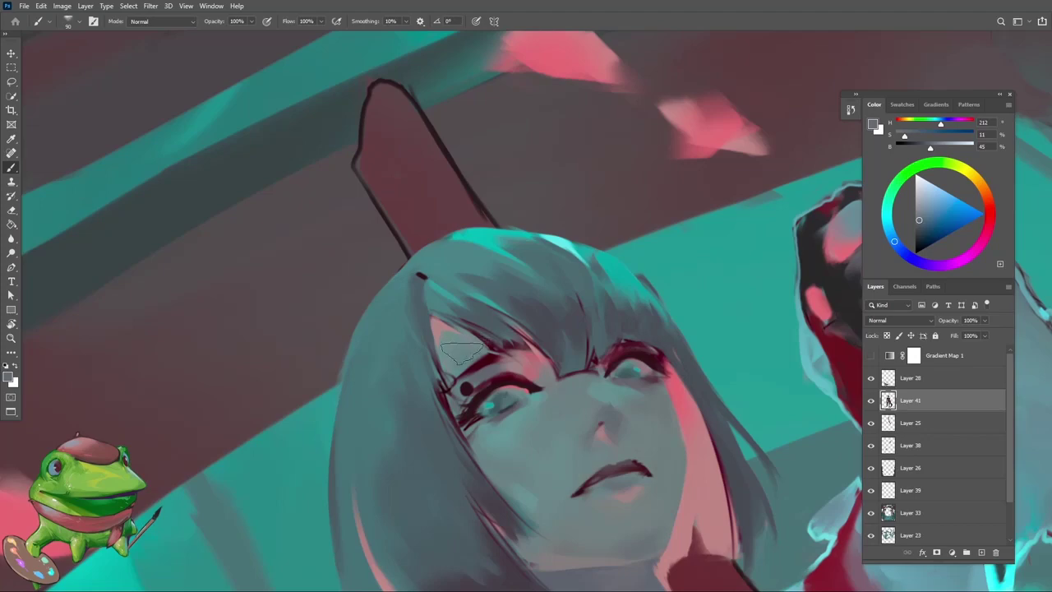
# Refine the upper lip and surrounding skin with sampled dark mauve, hue 330, brightness 32%, and grey, hue 180, brightness 50%
pyautogui.press('z')
pyautogui.keyDown('alt'); pyautogui.click(458, 427); pyautogui.keyUp('alt')
pyautogui.moveTo(499, 387)
pyautogui.mouseDown()
pyautogui.moveTo(522, 359)
pyautogui.moveTo(551, 354)
pyautogui.moveTo(633, 293)
pyautogui.moveTo(555, 395)
pyautogui.mouseUp()
pyautogui.press('b')
pyautogui.scroll(-3, 505, 371)
pyautogui.press('r')
pyautogui.scroll(5, 555, 395)
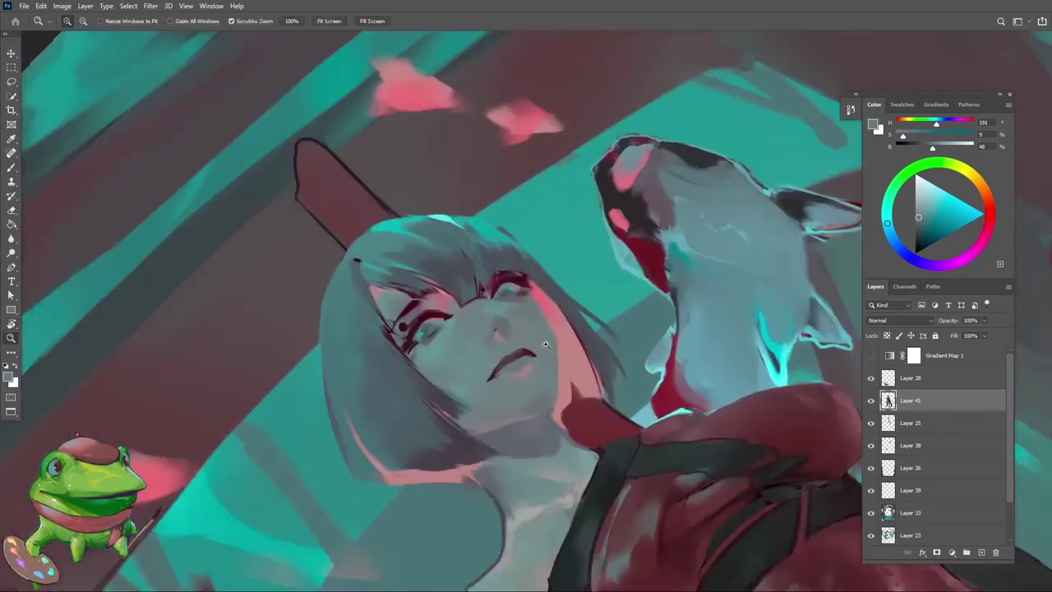
pyautogui.press('b')
pyautogui.keyDown('alt'); pyautogui.click(507, 354); pyautogui.keyUp('alt')
pyautogui.keyDown('alt'); pyautogui.click(508, 352); pyautogui.keyUp('alt')
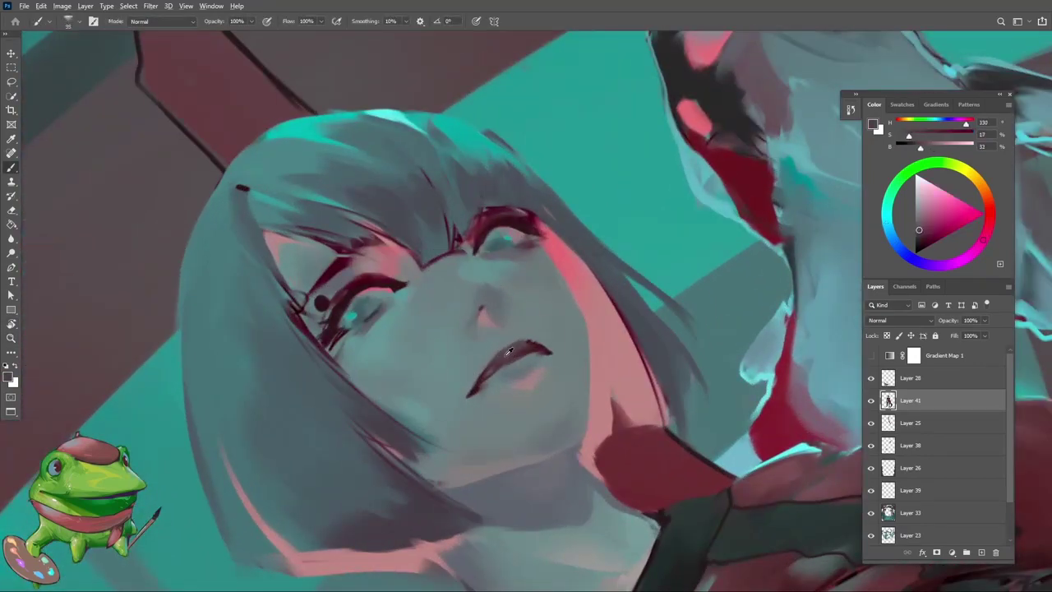
pyautogui.keyDown('alt'); pyautogui.click(491, 344); pyautogui.keyUp('alt')
# Soften the neck shadow under the jaw with sampled blue-grey, hue 230, saturation 11% and brightness 43%
pyautogui.press('z')
pyautogui.moveTo(502, 341)
pyautogui.mouseDown()
pyautogui.moveTo(450, 396)
pyautogui.moveTo(499, 384)
pyautogui.moveTo(516, 352)
pyautogui.mouseUp()
pyautogui.press('alt')
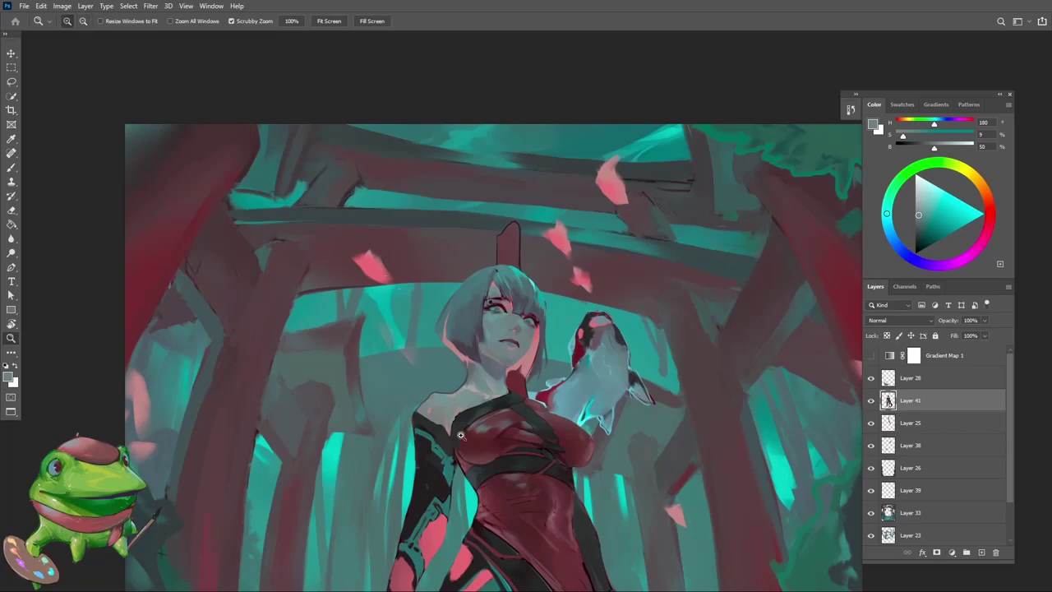
pyautogui.moveTo(493, 424); pyautogui.dragTo(526, 411)
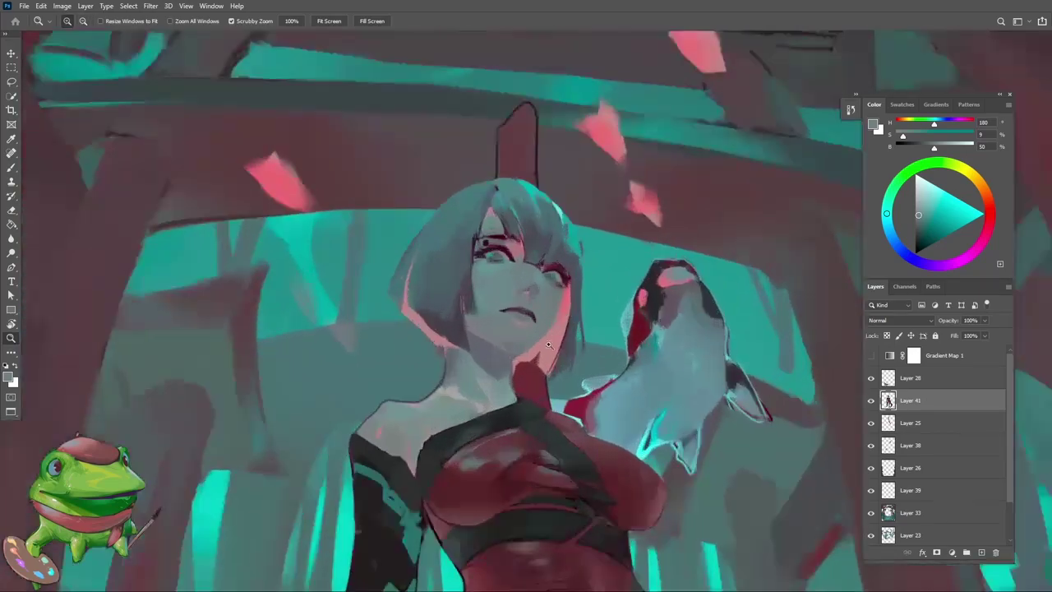
pyautogui.press('r')
pyautogui.moveTo(575, 346); pyautogui.dragTo(625, 279)
pyautogui.moveTo(547, 329); pyautogui.dragTo(592, 329)
pyautogui.press('b')
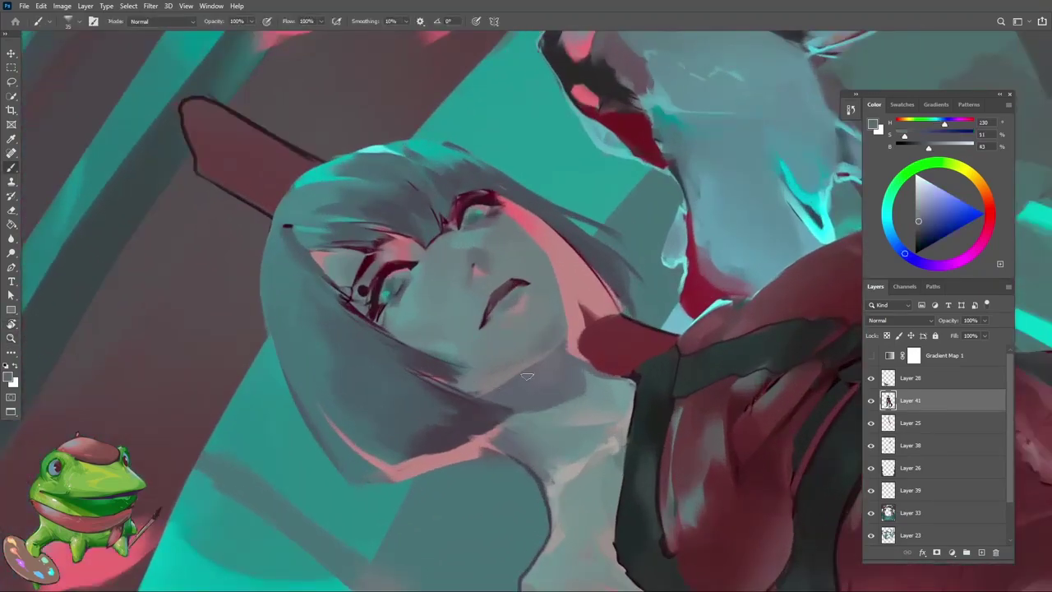
pyautogui.keyDown('alt'); pyautogui.click(526, 372); pyautogui.keyUp('alt')
# Mirror the view and touch up the jaw beside the near hair with sampled neutral grey, saturation 3% and brightness 51%
pyautogui.press('z')
pyautogui.keyDown('alt'); pyautogui.click(533, 374); pyautogui.keyUp('alt')
pyautogui.keyDown('alt'); pyautogui.click(536, 377); pyautogui.keyUp('alt')
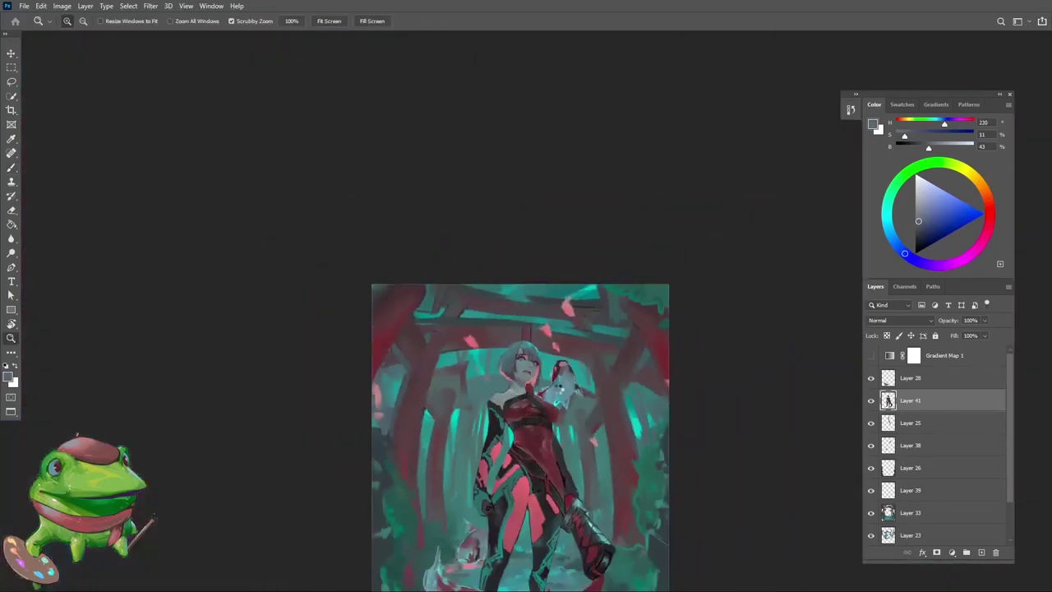
pyautogui.keyDown('alt'); pyautogui.click(541, 379); pyautogui.keyUp('alt')
pyautogui.moveTo(540, 379); pyautogui.dragTo(579, 378)
pyautogui.press('b')
pyautogui.keyDown('alt'); pyautogui.click(503, 372); pyautogui.keyUp('alt')
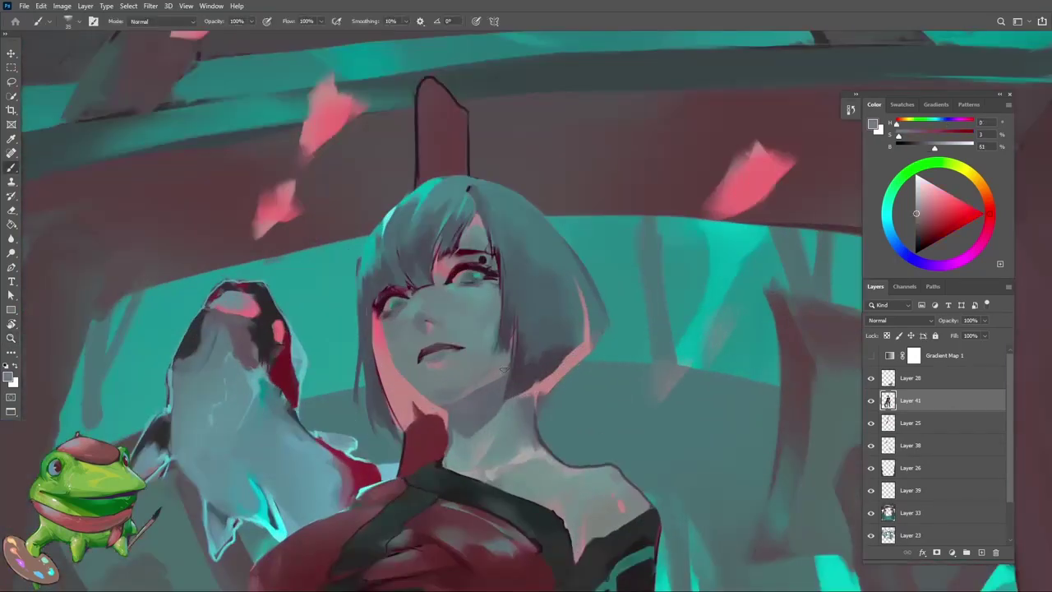
# Touch up the fringe strands above the near eye with sampled slate blue, hue 203, saturation 20% and brightness 41%
pyautogui.press('z')
pyautogui.keyDown('alt'); pyautogui.click(452, 398); pyautogui.keyUp('alt')
pyautogui.keyDown('alt'); pyautogui.click(472, 382); pyautogui.keyUp('alt')
pyautogui.keyDown('alt'); pyautogui.click(488, 371); pyautogui.keyUp('alt')
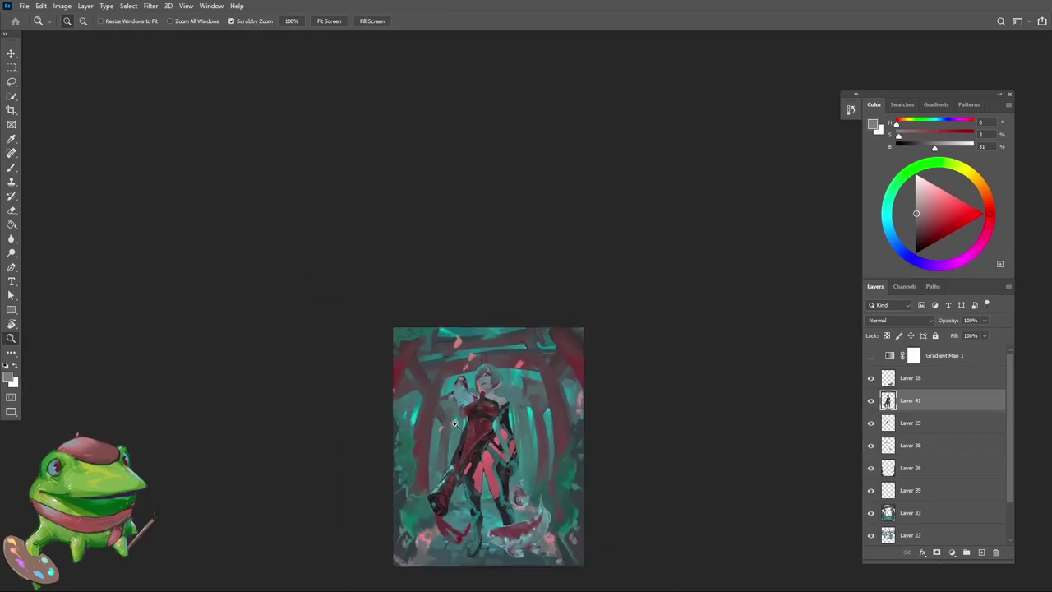
pyautogui.moveTo(488, 372); pyautogui.dragTo(530, 374)
pyautogui.press('b')
pyautogui.keyDown('alt'); pyautogui.click(451, 384); pyautogui.keyUp('alt')
pyautogui.press('z')
pyautogui.keyDown('alt'); pyautogui.click(451, 384); pyautogui.keyUp('alt')
pyautogui.keyDown('alt'); pyautogui.click(460, 375); pyautogui.keyUp('alt')
pyautogui.press('b')
pyautogui.keyDown('alt'); pyautogui.click(465, 369); pyautogui.keyUp('alt')
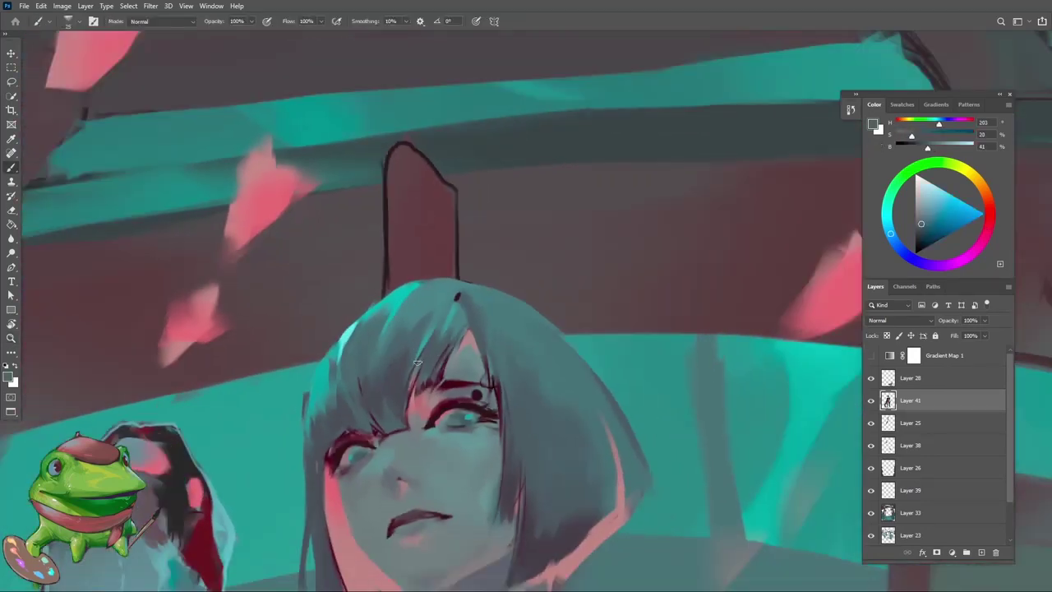
# Examine the mirrored face and fringe against the whole figure at several magnifications
pyautogui.press('z')
pyautogui.keyDown('alt'); pyautogui.click(471, 364); pyautogui.keyUp('alt')
pyautogui.keyDown('alt'); pyautogui.click(471, 365); pyautogui.keyUp('alt')
pyautogui.click(461, 343)
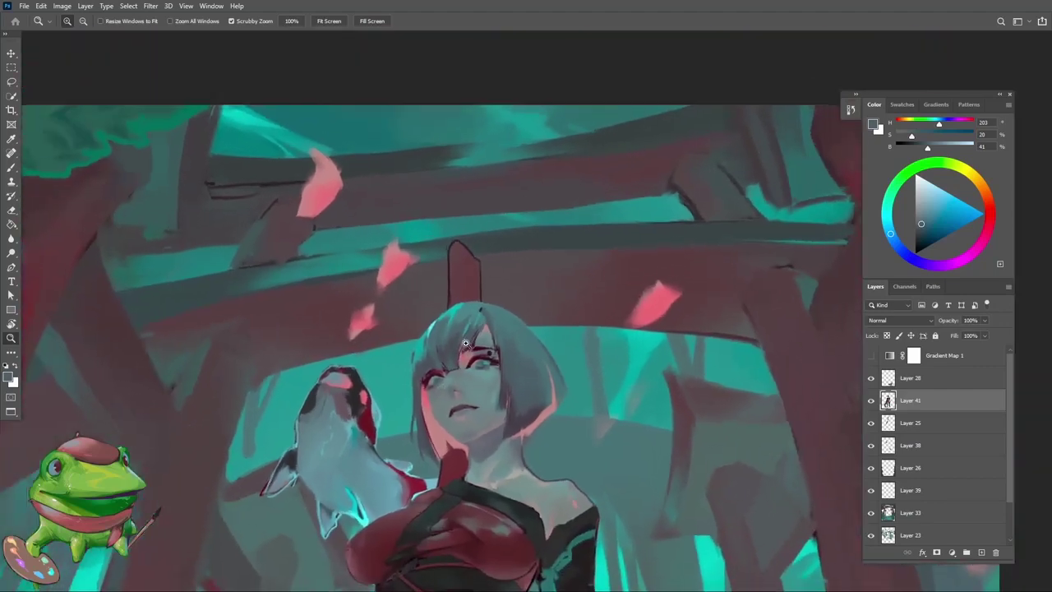
pyautogui.keyDown('alt'); pyautogui.click(461, 344); pyautogui.keyUp('alt')
pyautogui.click(473, 328)
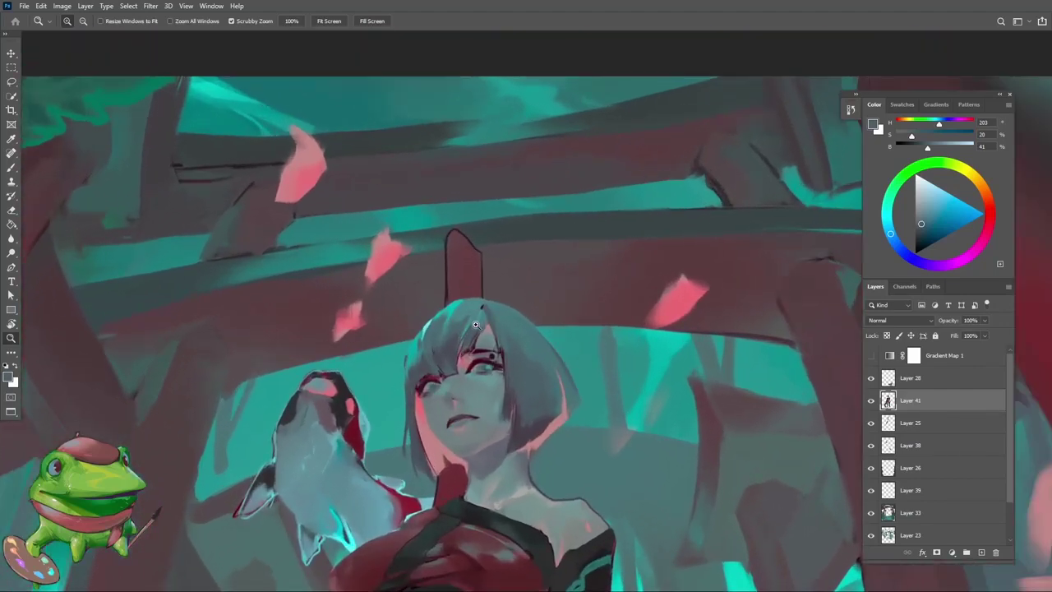
pyautogui.keyDown('alt'); pyautogui.click(469, 339); pyautogui.keyUp('alt')
pyautogui.click(468, 328)
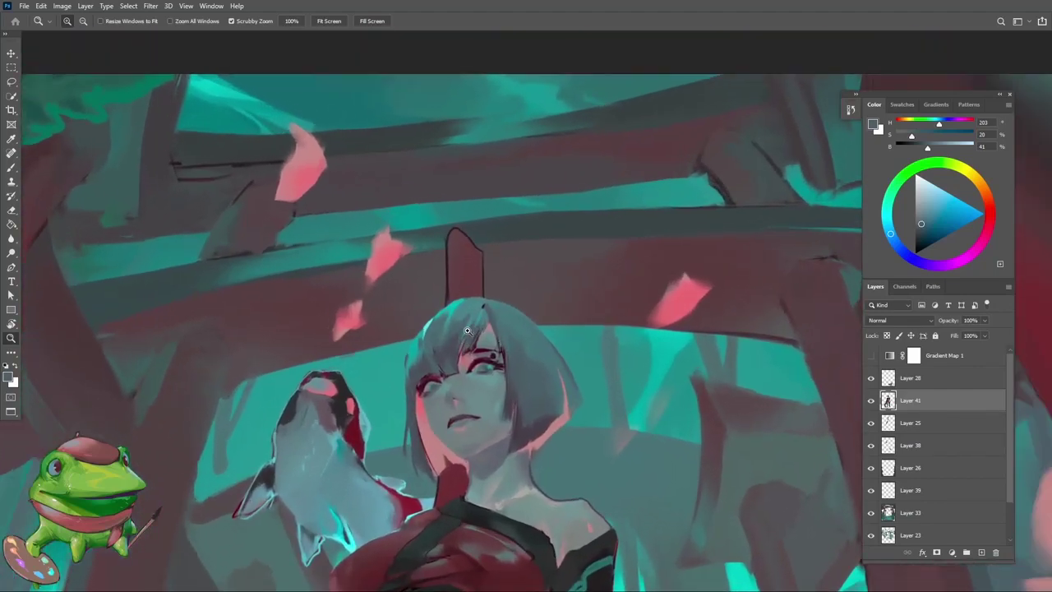
pyautogui.keyDown('alt'); pyautogui.click(467, 330); pyautogui.keyUp('alt')
pyautogui.click(461, 344)
pyautogui.keyDown('alt'); pyautogui.click(456, 354); pyautogui.keyUp('alt')
pyautogui.keyDown('alt'); pyautogui.click(452, 359); pyautogui.keyUp('alt')
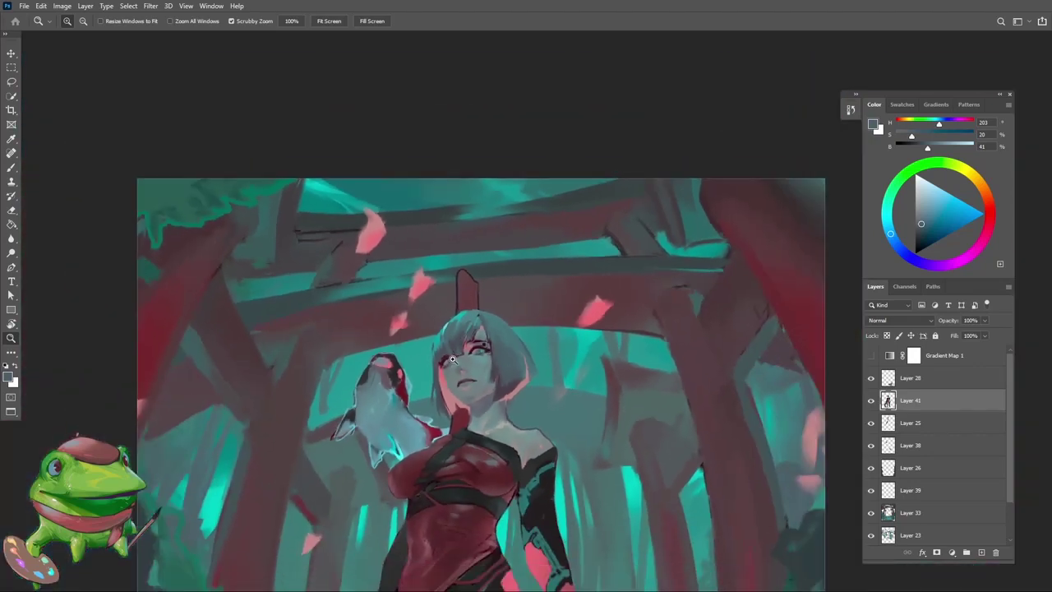
pyautogui.click(454, 356)
pyautogui.click(465, 328)
pyautogui.keyDown('alt'); pyautogui.click(473, 321); pyautogui.keyUp('alt')
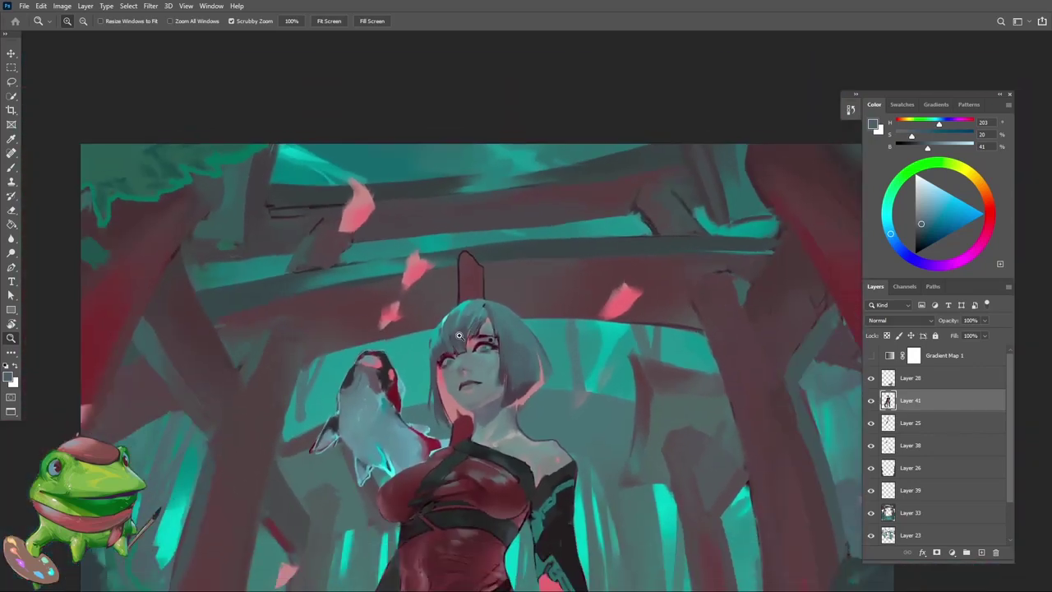
pyautogui.click(462, 337)
pyautogui.click(467, 329)
pyautogui.keyDown('alt'); pyautogui.click(467, 341); pyautogui.keyUp('alt')
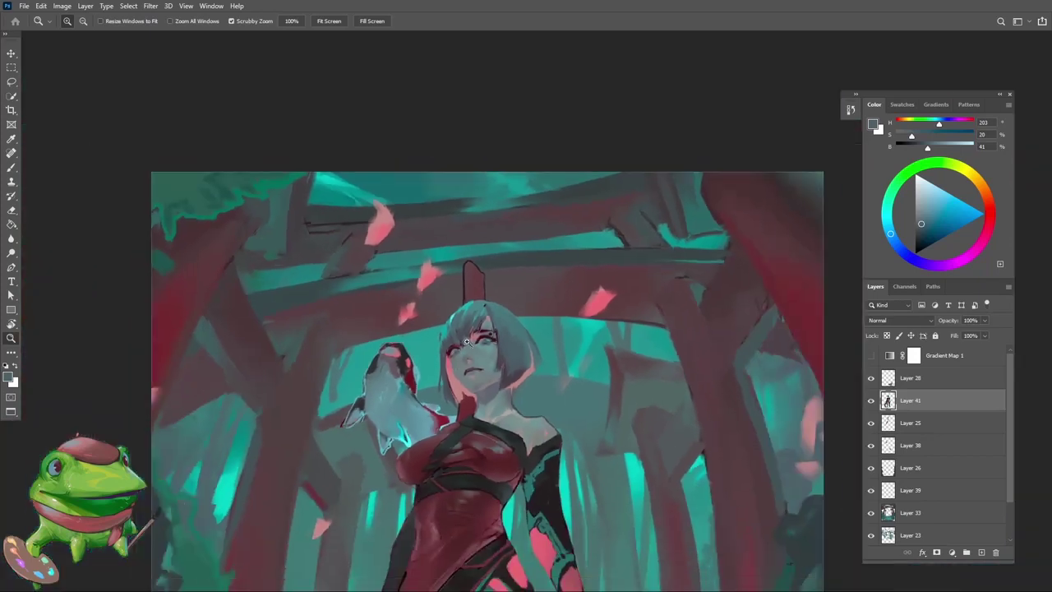
pyautogui.click(481, 327)
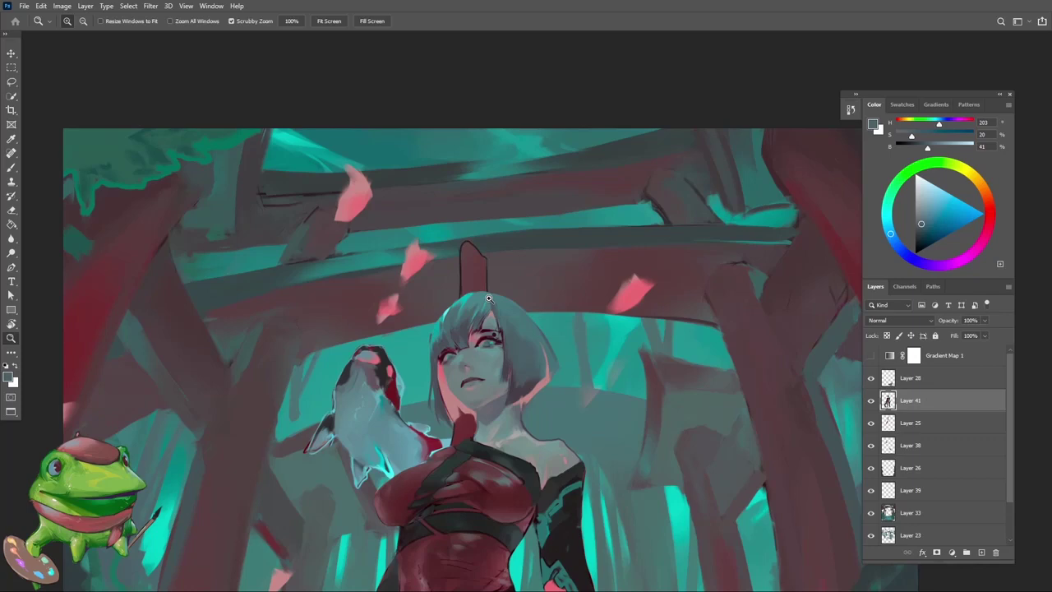
pyautogui.scroll(-5, 538, 291)
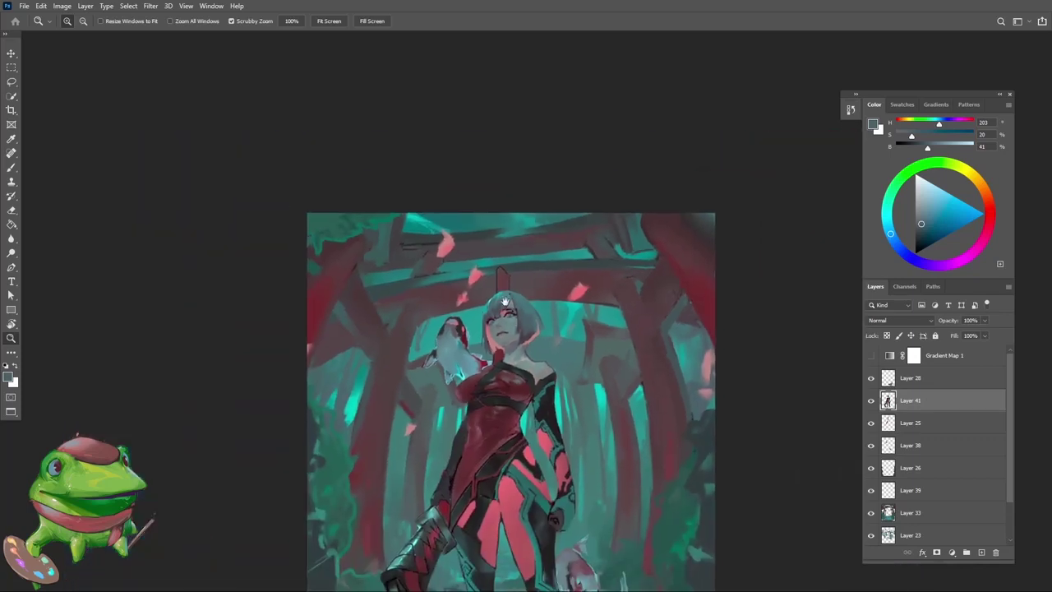
pyautogui.scroll(8, 526, 280)
pyautogui.scroll(2, 489, 287)
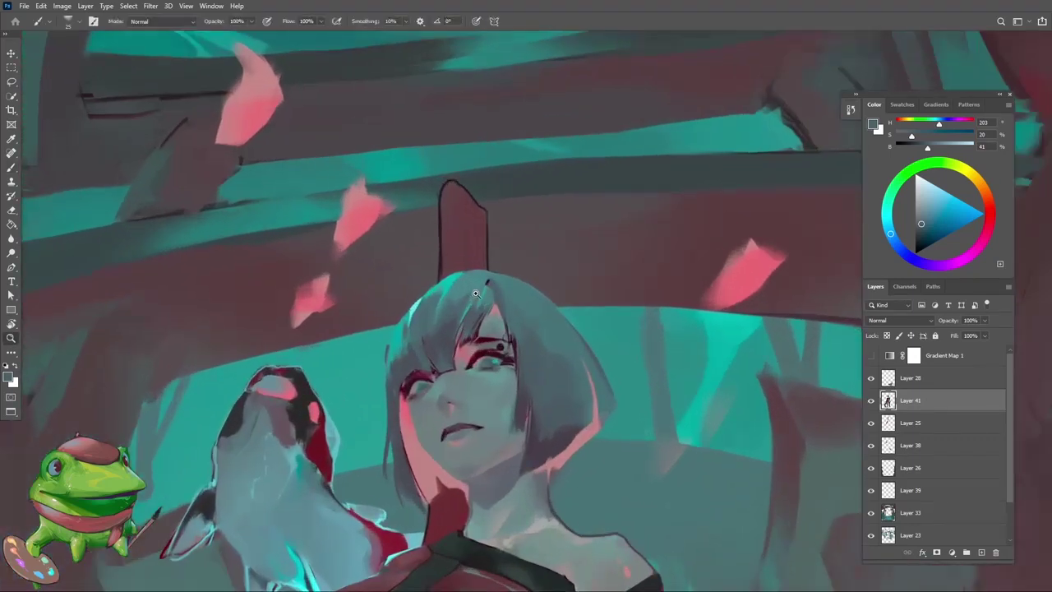
pyautogui.scroll(1, 468, 309)
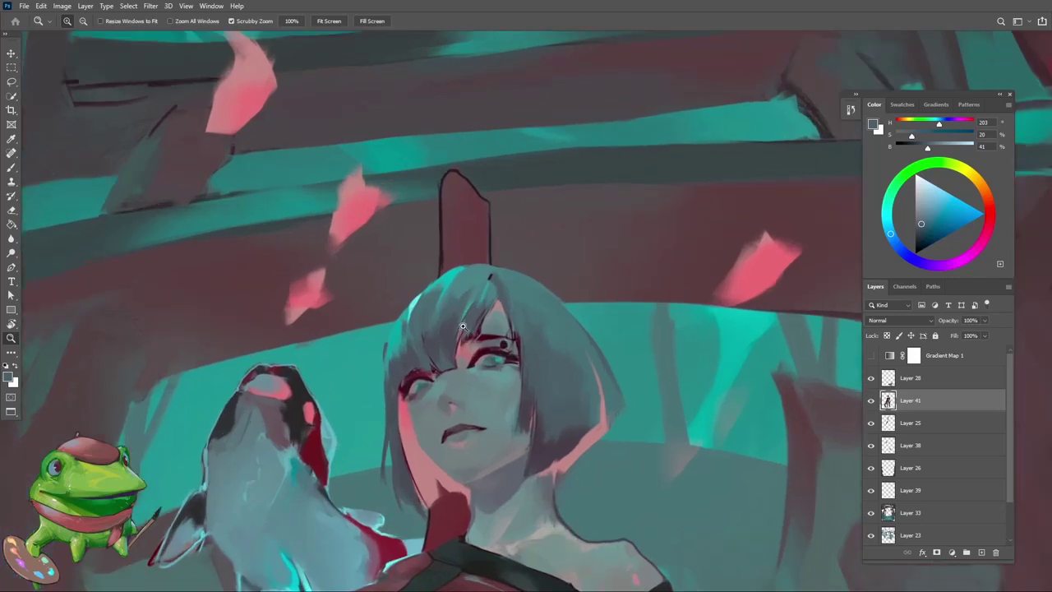
pyautogui.scroll(-1, 462, 327)
pyautogui.scroll(-1, 465, 332)
# Deepen the shadowed fringe strands with sampled dark blue-grey, hue 228, saturation 12% and brightness 34%
pyautogui.press('b')
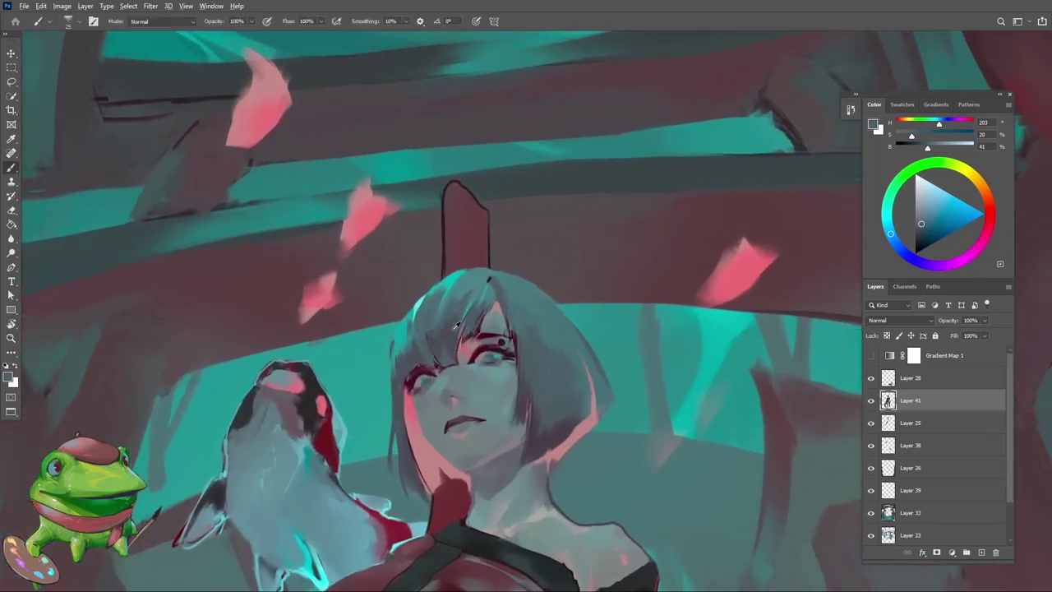
pyautogui.keyDown('alt'); pyautogui.click(458, 313); pyautogui.keyUp('alt')
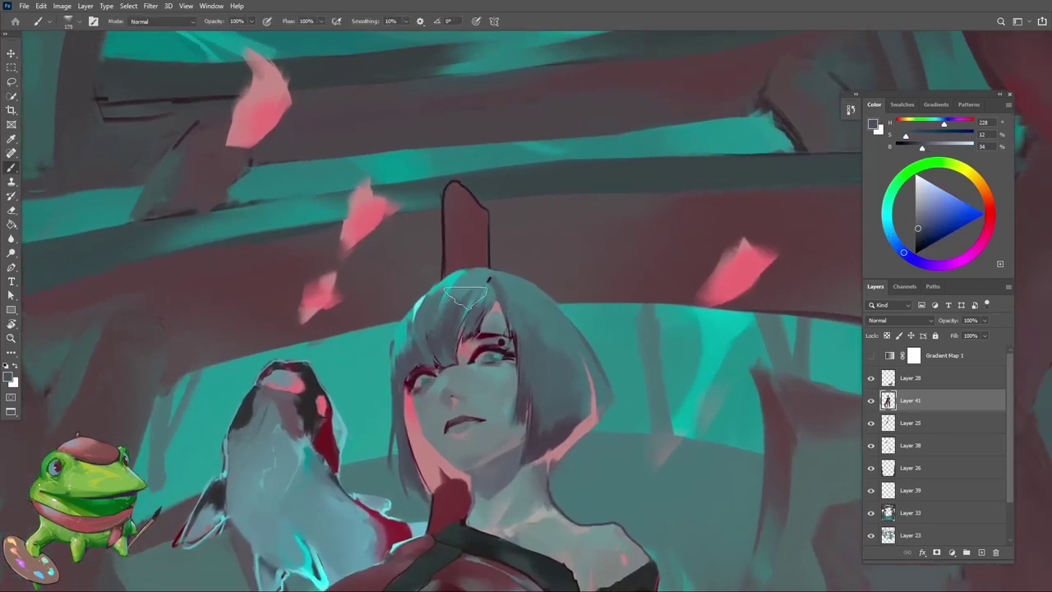
pyautogui.keyDown('alt'); pyautogui.click(469, 270); pyautogui.keyUp('alt')
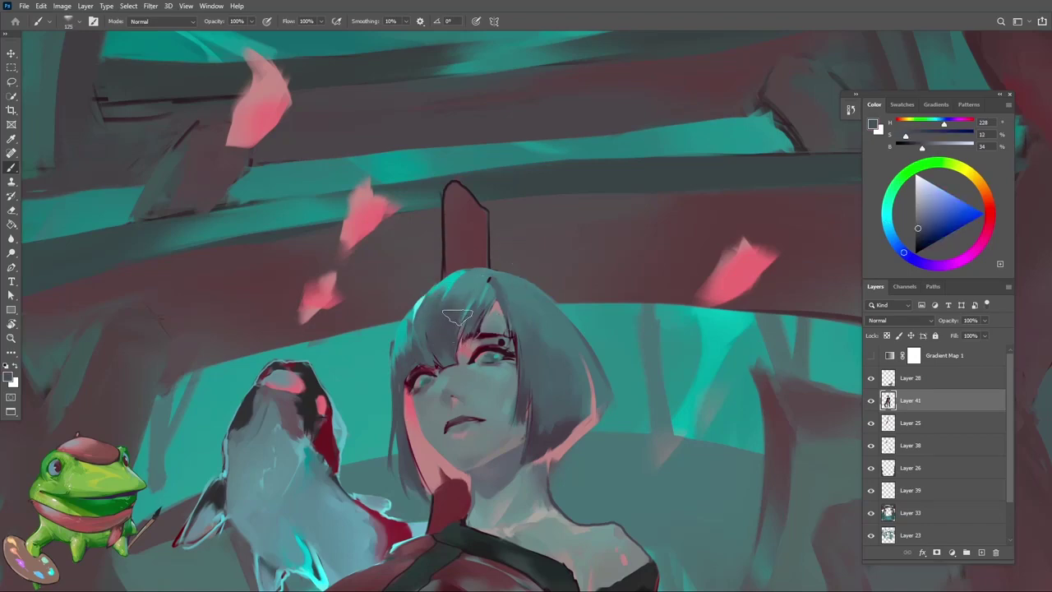
pyautogui.keyDown('alt'); pyautogui.click(460, 275); pyautogui.keyUp('alt')
pyautogui.scroll(-5, 460, 317)
pyautogui.scroll(4, 465, 316)
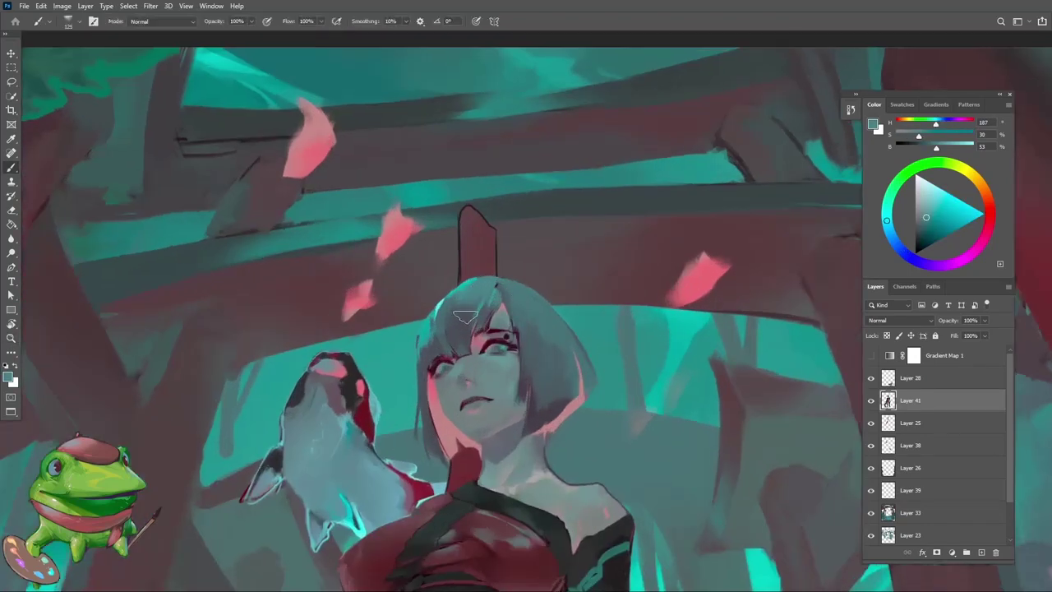
# Blend the fringe and crown with sampled slate, hue 217, saturation 14%, brightness 35%, and teal, hue 187, saturation 30%, brightness 53%
pyautogui.keyDown('alt'); pyautogui.click(459, 277); pyautogui.keyUp('alt')
pyautogui.keyDown('alt'); pyautogui.click(457, 354); pyautogui.keyUp('alt')
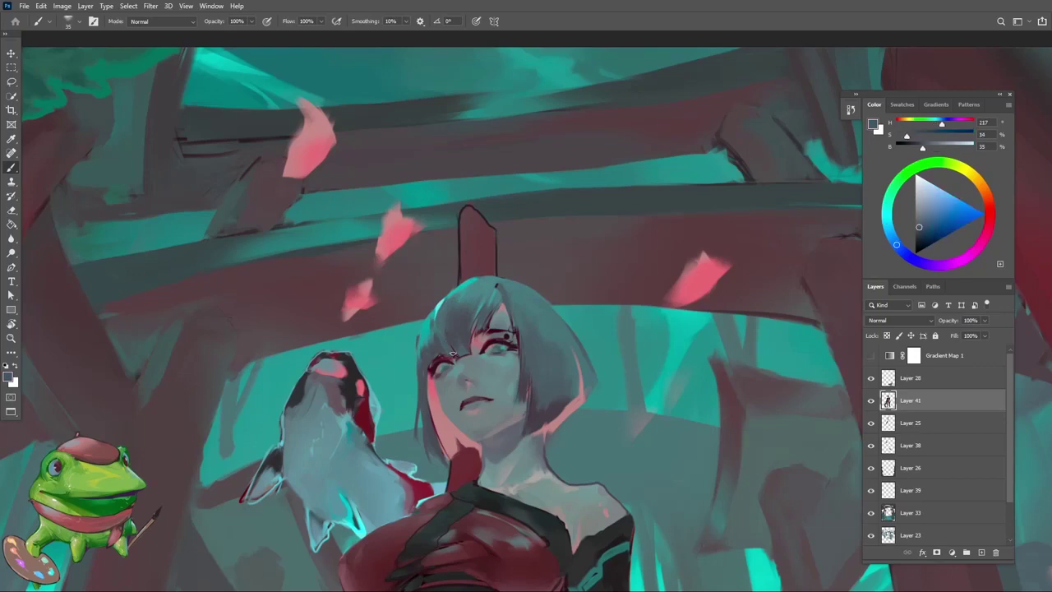
pyautogui.keyDown('alt'); pyautogui.click(460, 273); pyautogui.keyUp('alt')
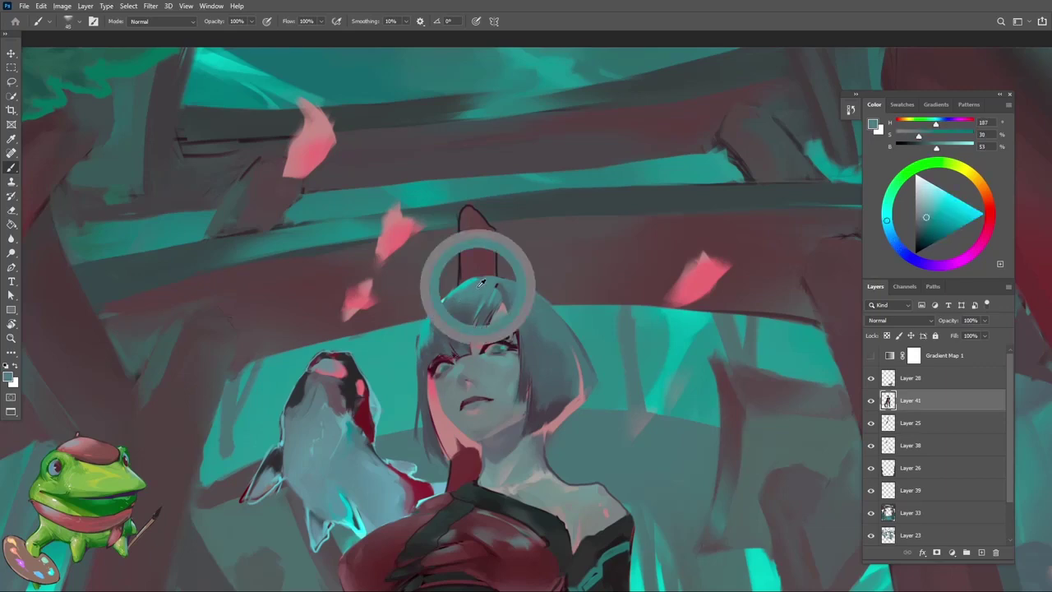
pyautogui.press('z')
pyautogui.scroll(-5, 501, 328)
pyautogui.scroll(5, 523, 337)
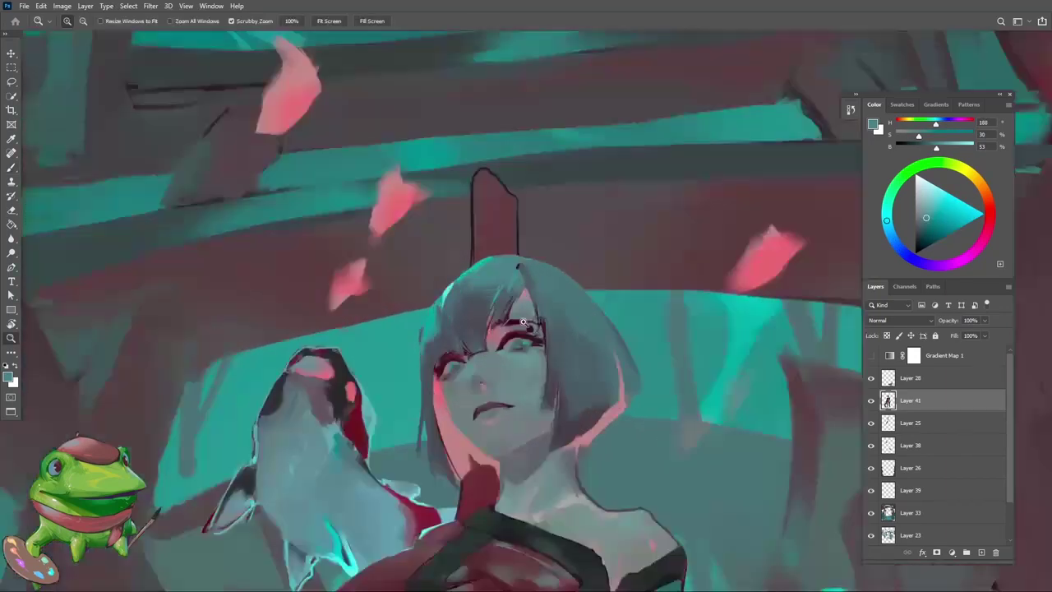
# Touch up the skin beside the far eye with sampled grey-teal, hue 185, saturation 17% and brightness 53%
pyautogui.keyDown('alt'); pyautogui.click(462, 353); pyautogui.keyUp('alt')
pyautogui.scroll(-3, 450, 451)
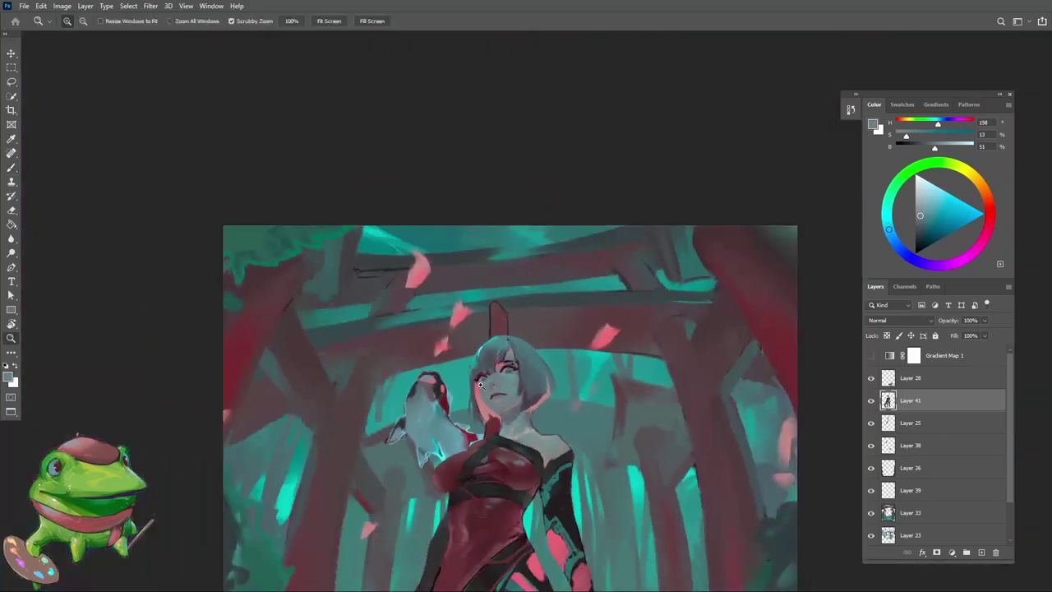
pyautogui.scroll(5, 480, 384)
pyautogui.press('b')
pyautogui.scroll(-1, 485, 345)
pyautogui.keyDown('alt'); pyautogui.click(484, 333); pyautogui.keyUp('alt')
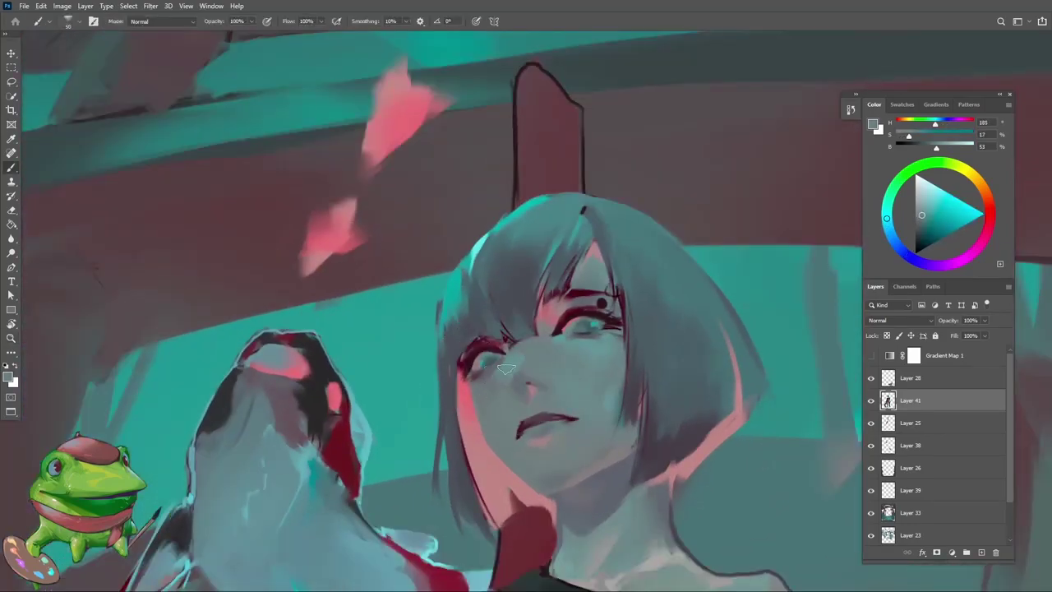
# Rework the pink light at the near eye's inner corner with sampled pink, hue 354, saturation 44% and brightness 75%
pyautogui.press('z')
pyautogui.scroll(-4, 505, 368)
pyautogui.press('r')
pyautogui.moveTo(558, 370)
pyautogui.mouseDown()
pyautogui.moveTo(526, 329)
pyautogui.moveTo(536, 358)
pyautogui.mouseUp()
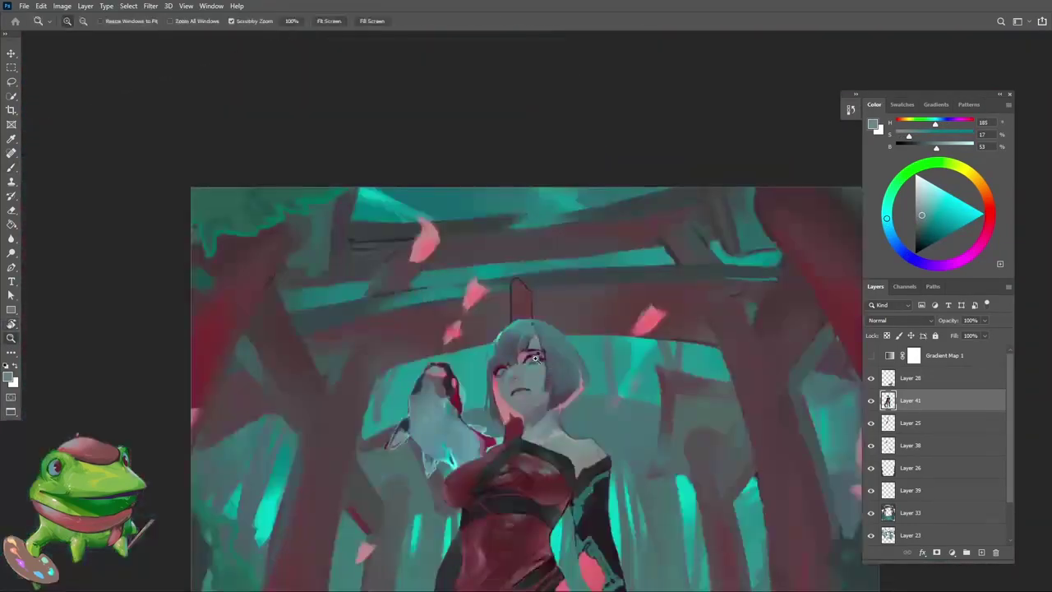
pyautogui.scroll(5, 535, 359)
pyautogui.press('b')
pyautogui.keyDown('alt'); pyautogui.click(493, 341); pyautogui.keyUp('alt')
pyautogui.keyDown('alt'); pyautogui.click(493, 341); pyautogui.keyUp('alt')
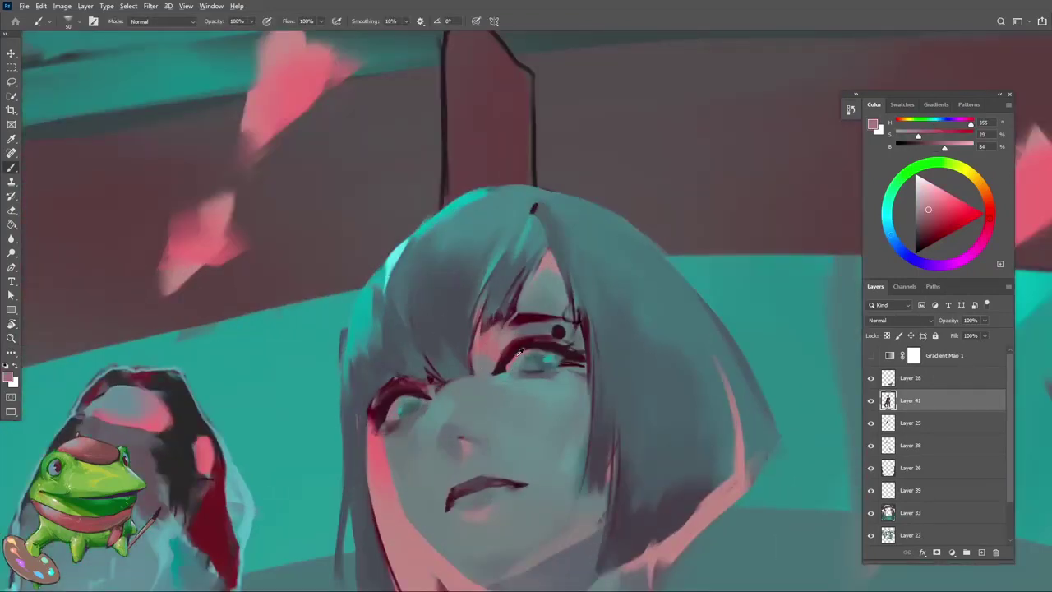
pyautogui.keyDown('alt'); pyautogui.click(511, 352); pyautogui.keyUp('alt')
# Refine the fringe edge above the near eye's inner corner with sampled blue-grey, hue 230, saturation 11% and brightness 44%
pyautogui.scroll(-5, 493, 341)
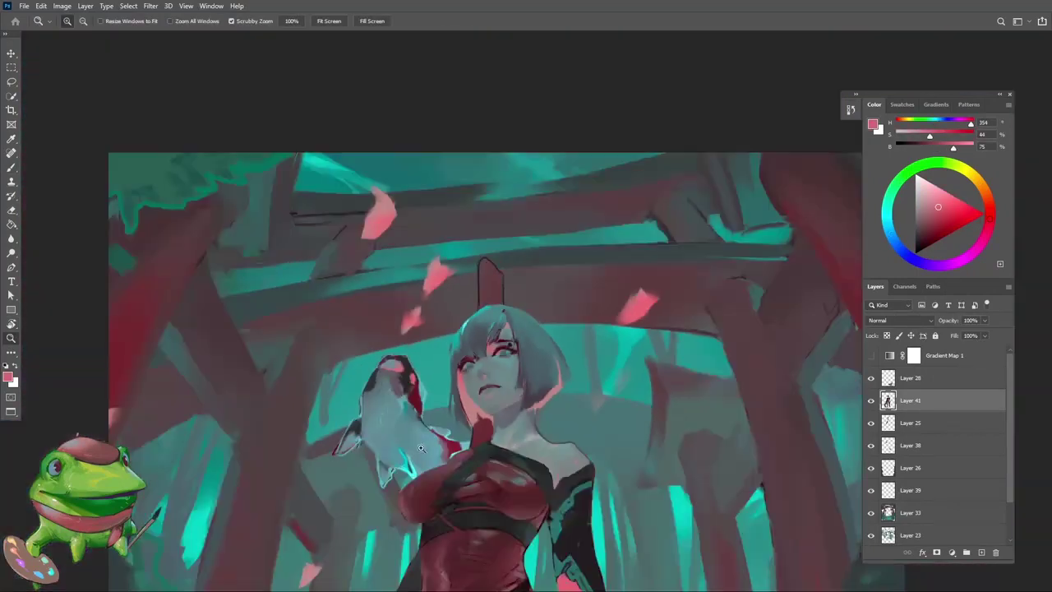
pyautogui.scroll(6, 502, 343)
pyautogui.keyDown('alt'); pyautogui.click(511, 346); pyautogui.keyUp('alt')
pyautogui.keyDown('alt'); pyautogui.click(512, 346); pyautogui.keyUp('alt')
pyautogui.press('z')
pyautogui.scroll(-5, 493, 369)
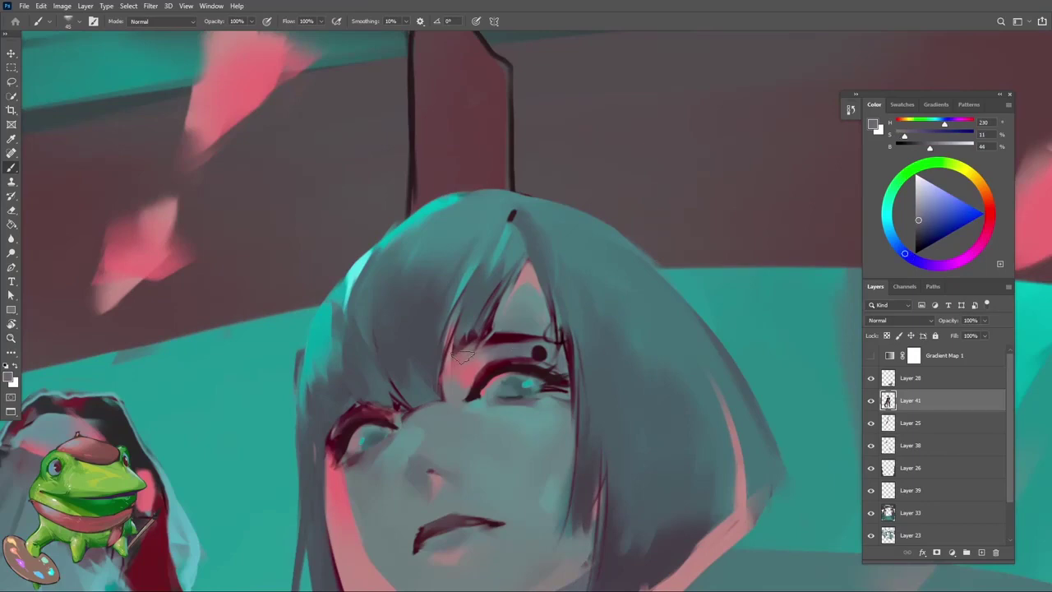
pyautogui.scroll(5, 527, 407)
pyautogui.keyDown('alt'); pyautogui.click(493, 421); pyautogui.keyUp('alt')
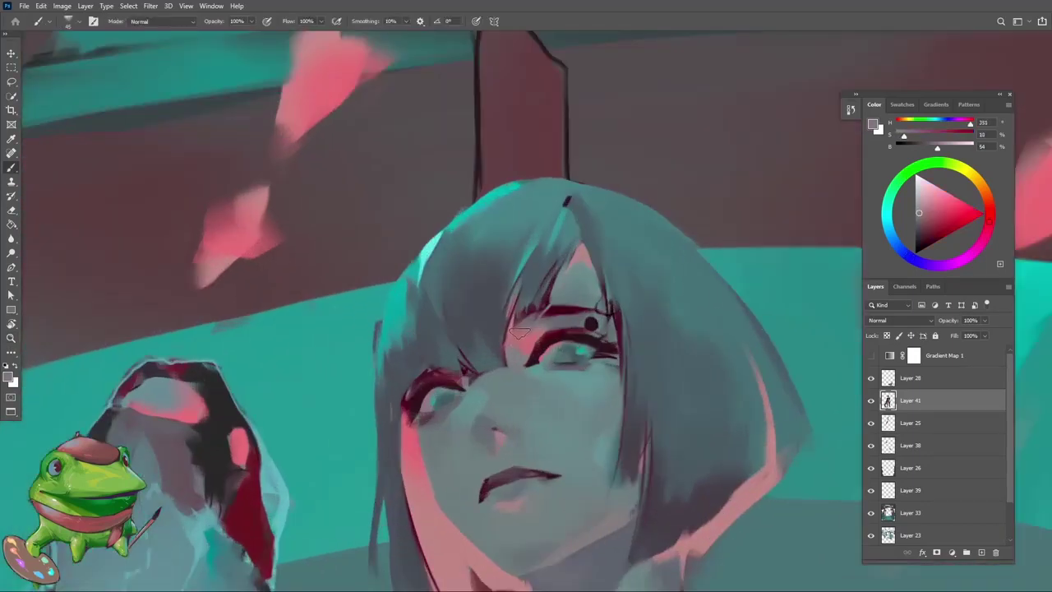
# Touch up the pink skin around the eyes with sampled pink, hue 355, saturation 39% and brightness 72%
pyautogui.scroll(-2, 489, 420)
pyautogui.scroll(5, 563, 341)
pyautogui.press('b')
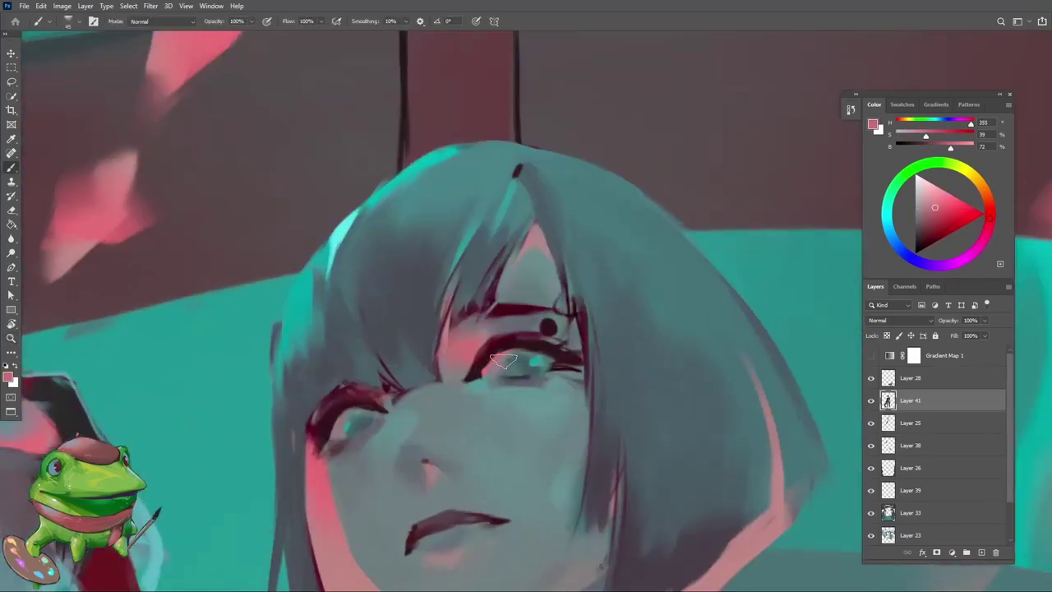
pyautogui.scroll(-5, 497, 367)
pyautogui.scroll(6, 432, 388)
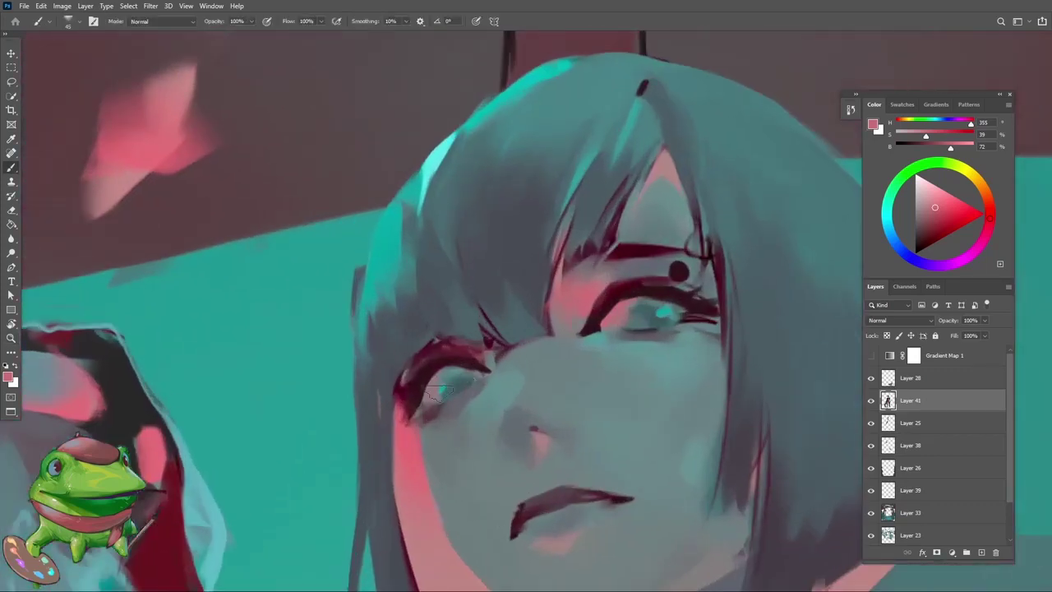
pyautogui.scroll(-5, 431, 390)
pyautogui.scroll(4, 444, 382)
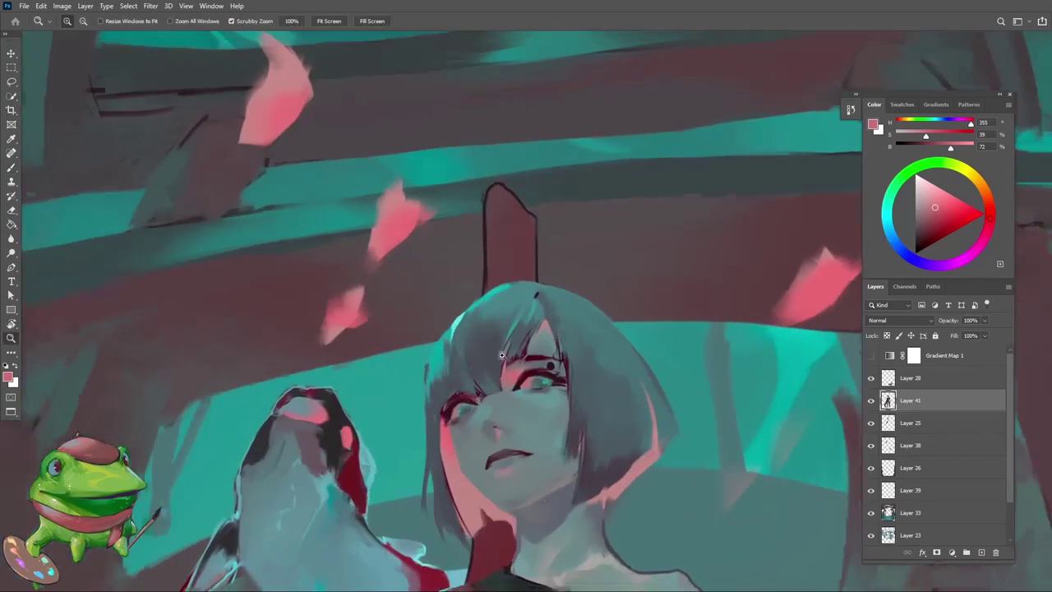
# Clean up the hair's far edge against the background with sampled teal, hue 179, saturation 44% and brightness 65%
pyautogui.keyDown('alt'); pyautogui.click(450, 378); pyautogui.keyUp('alt')
pyautogui.keyDown('alt'); pyautogui.click(440, 349); pyautogui.keyUp('alt')
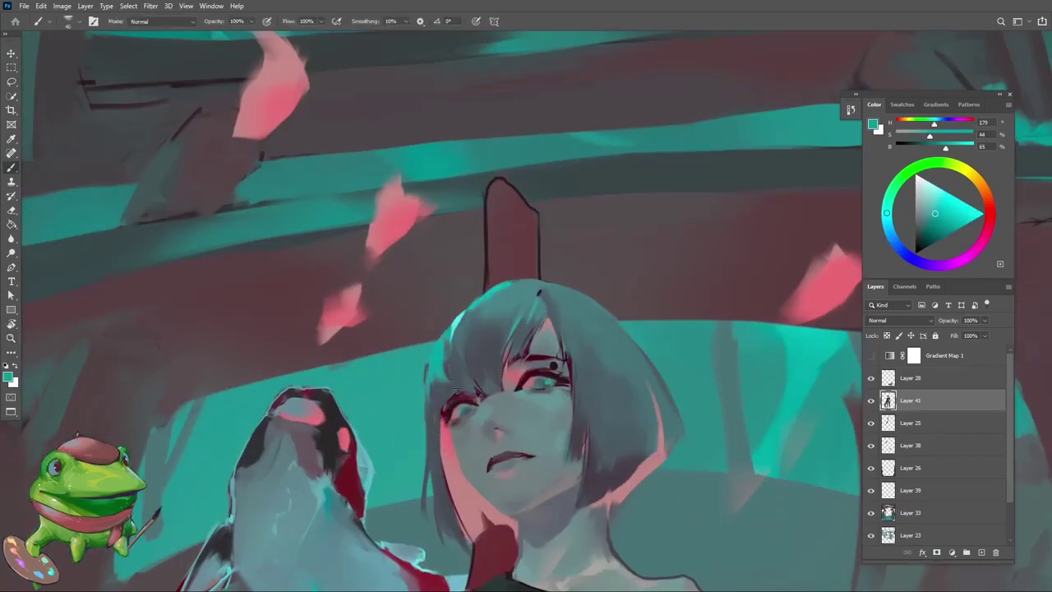
pyautogui.press('z')
pyautogui.moveTo(442, 345); pyautogui.dragTo(379, 460)
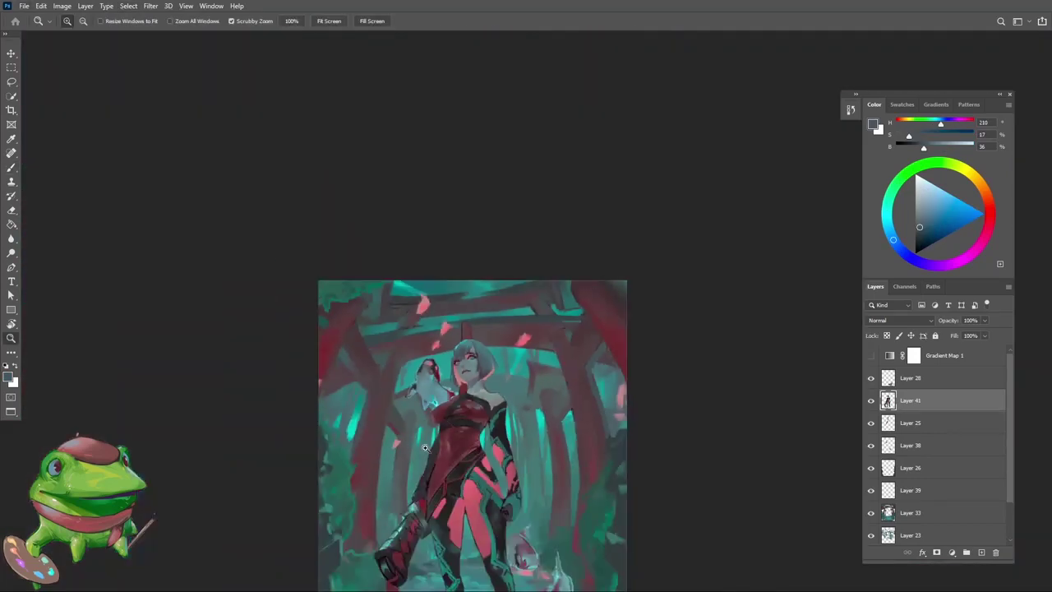
# Soften the lower lip with sampled muted pink, hue 3, saturation 14% and brightness 60%
pyautogui.moveTo(487, 406); pyautogui.dragTo(526, 385)
pyautogui.press('b')
pyautogui.keyDown('alt'); pyautogui.click(451, 380); pyautogui.keyUp('alt')
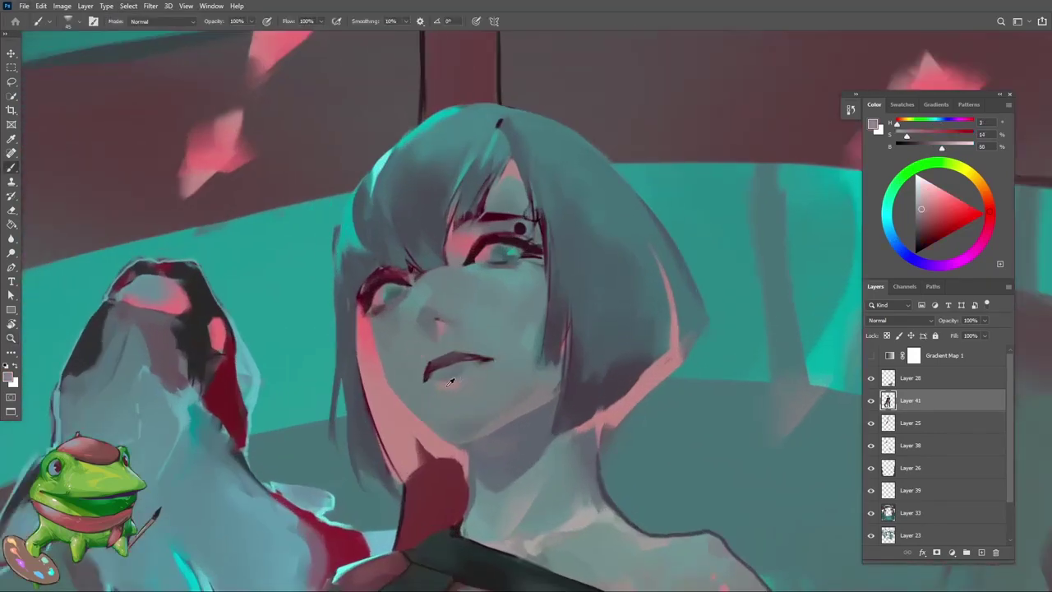
# Mirror the view and touch up the far eye's inner corner with sampled dark plum, hue 334, saturation 26% and brightness 31%
pyautogui.press('z')
pyautogui.moveTo(452, 383); pyautogui.dragTo(416, 448)
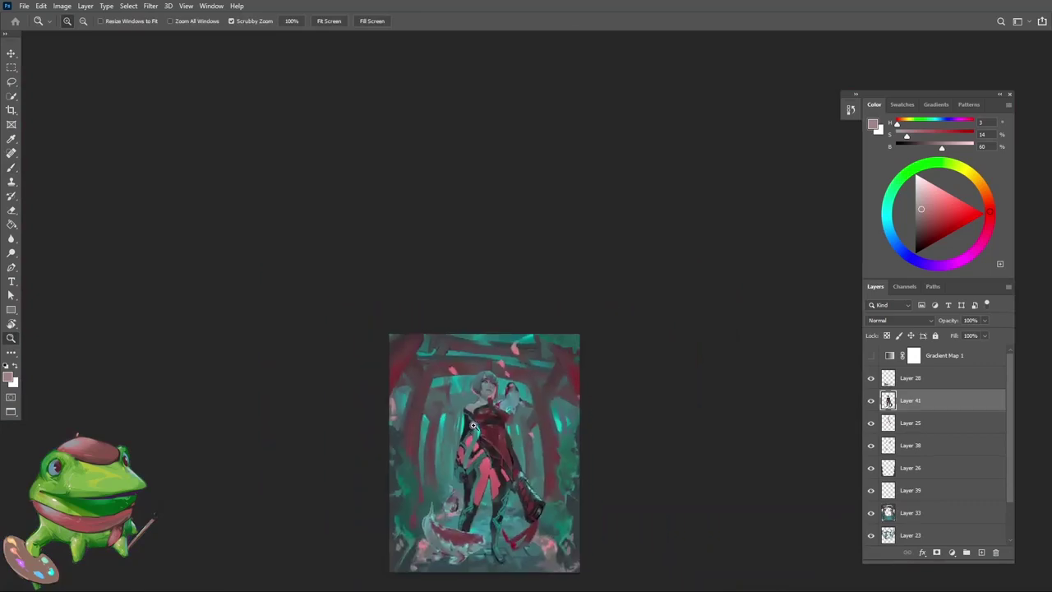
pyautogui.moveTo(472, 425); pyautogui.dragTo(559, 385)
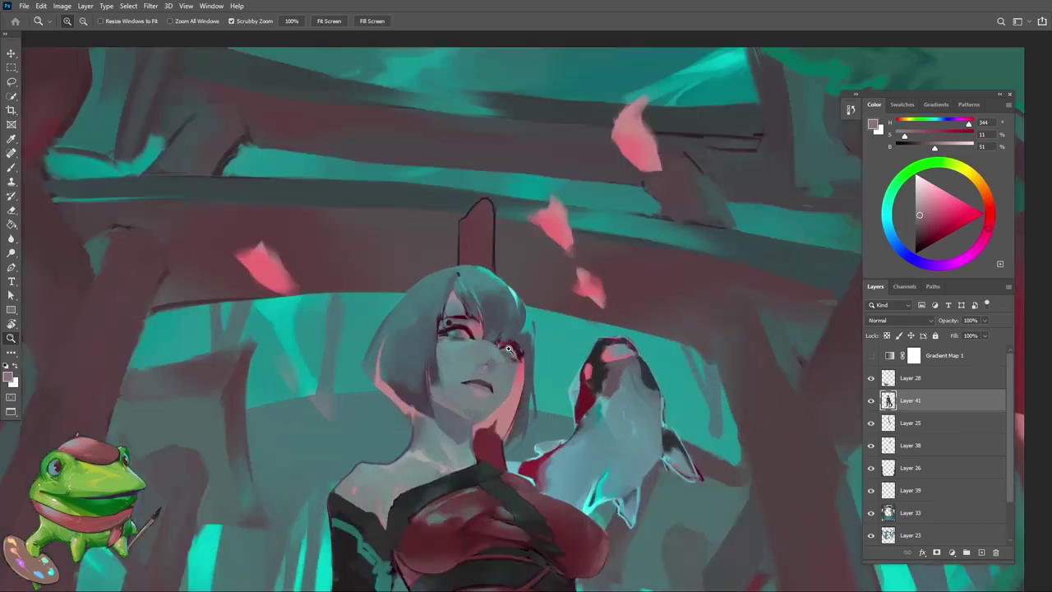
pyautogui.moveTo(508, 349); pyautogui.dragTo(504, 351)
pyautogui.press('b')
pyautogui.keyDown('alt'); pyautogui.click(493, 360); pyautogui.keyUp('alt')
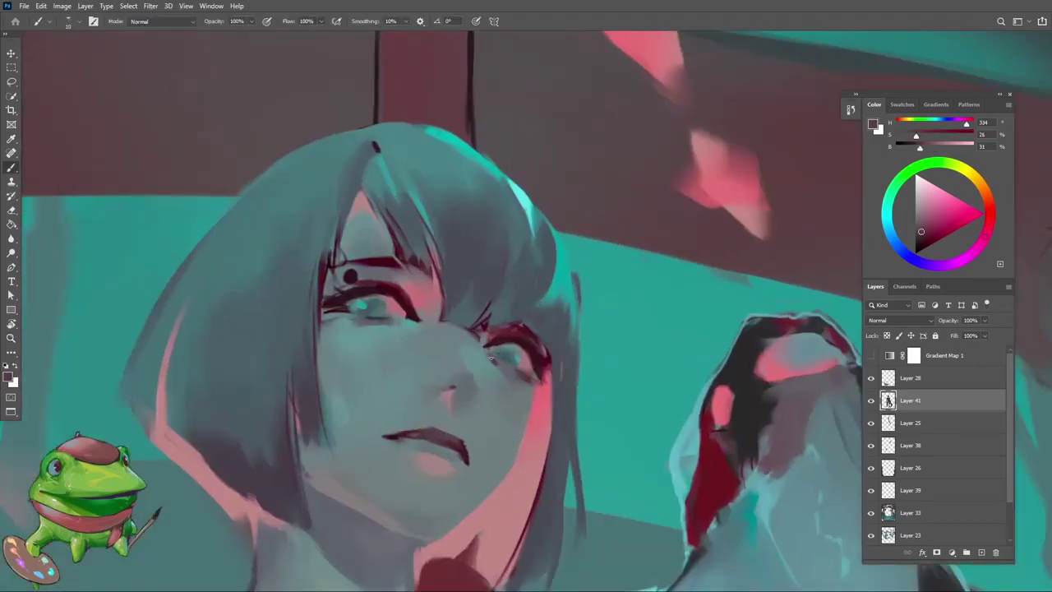
pyautogui.keyDown('alt'); pyautogui.click(468, 351); pyautogui.keyUp('alt')
pyautogui.keyDown('alt'); pyautogui.click(479, 351); pyautogui.keyUp('alt')
# Select the nose with a freehand outline and copy it onto a new layer above the figure layer
pyautogui.press('r')
pyautogui.moveTo(480, 351)
pyautogui.mouseDown()
pyautogui.moveTo(583, 303)
pyautogui.moveTo(564, 282)
pyautogui.mouseUp()
pyautogui.press('Escape')
pyautogui.moveTo(444, 386)
pyautogui.mouseDown()
pyautogui.moveTo(465, 394)
pyautogui.moveTo(454, 404)
pyautogui.mouseUp()
pyautogui.press('l')
pyautogui.press('z')
pyautogui.click(456, 378)
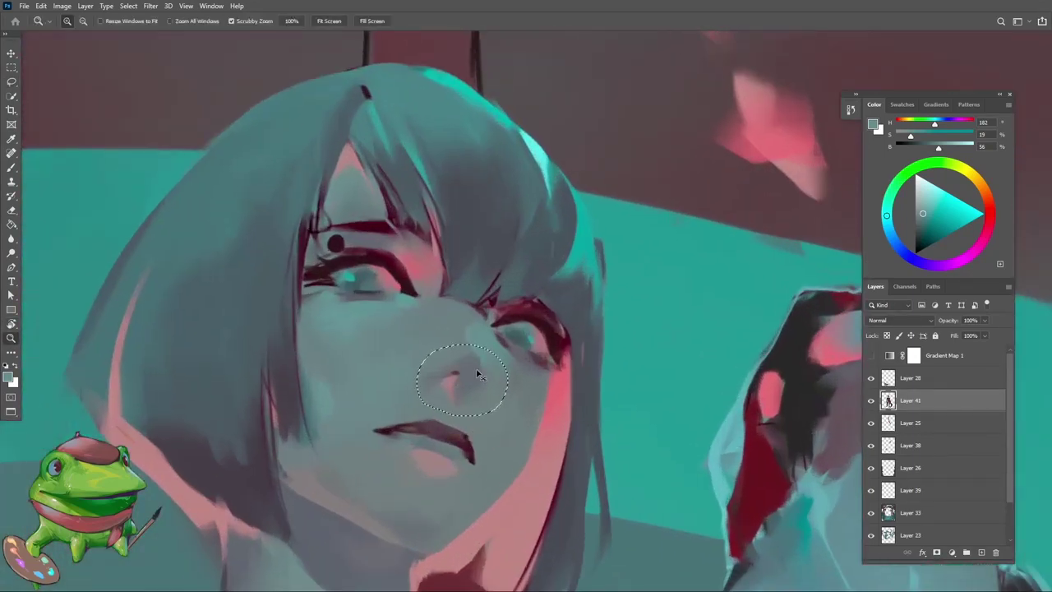
pyautogui.hotkey('ctrl', 'shift', 'alt', 'n')
# Check the nose copy against the whole figure and merge it down into the figure layer
pyautogui.keyDown('alt'); pyautogui.click(472, 366); pyautogui.keyUp('alt')
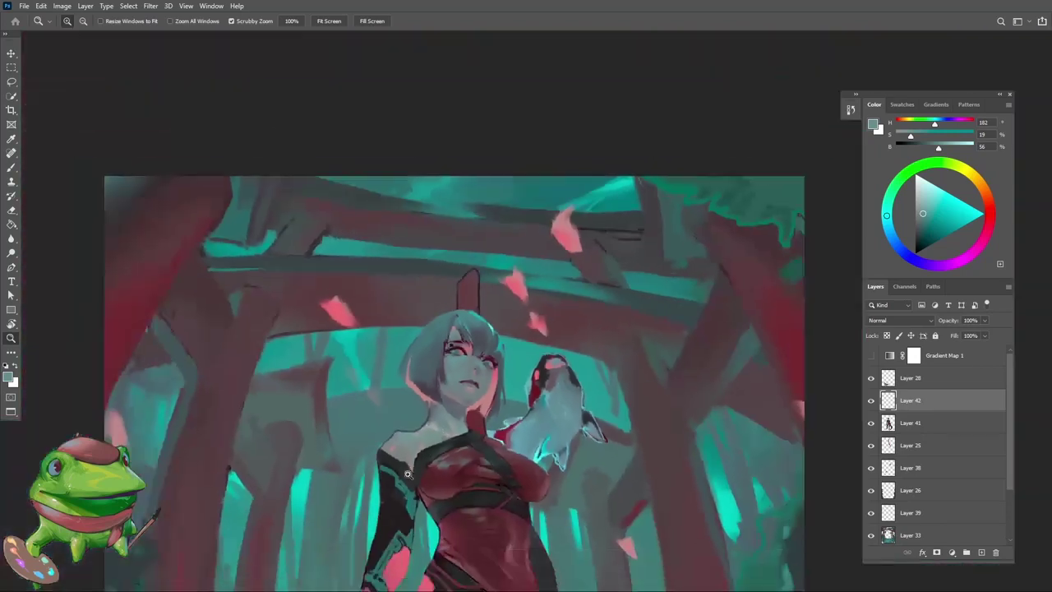
pyautogui.click(436, 411)
pyautogui.keyDown('alt'); pyautogui.click(471, 367); pyautogui.keyUp('alt')
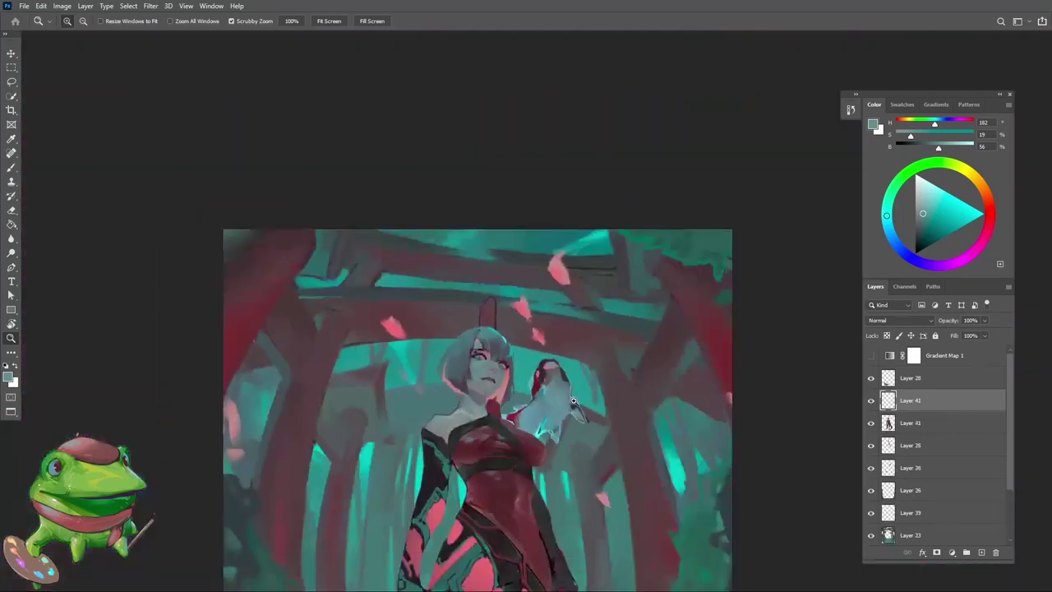
pyautogui.hotkey('ctrl', 'e')
# Blend the skin between nose and far eye with sampled grey, hue 218, saturation 7%, brightness 44%, and teal, hue 182, saturation 18%, brightness 54%
pyautogui.press('b')
pyautogui.scroll(5, 575, 335)
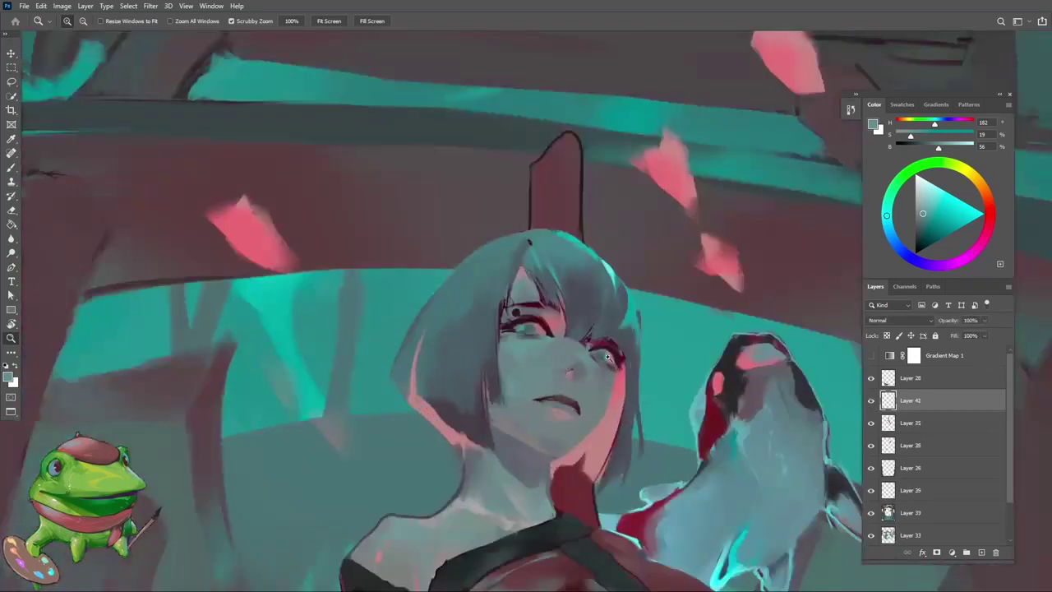
pyautogui.keyDown('alt'); pyautogui.click(575, 339); pyautogui.keyUp('alt')
pyautogui.keyDown('alt'); pyautogui.click(580, 359); pyautogui.keyUp('alt')
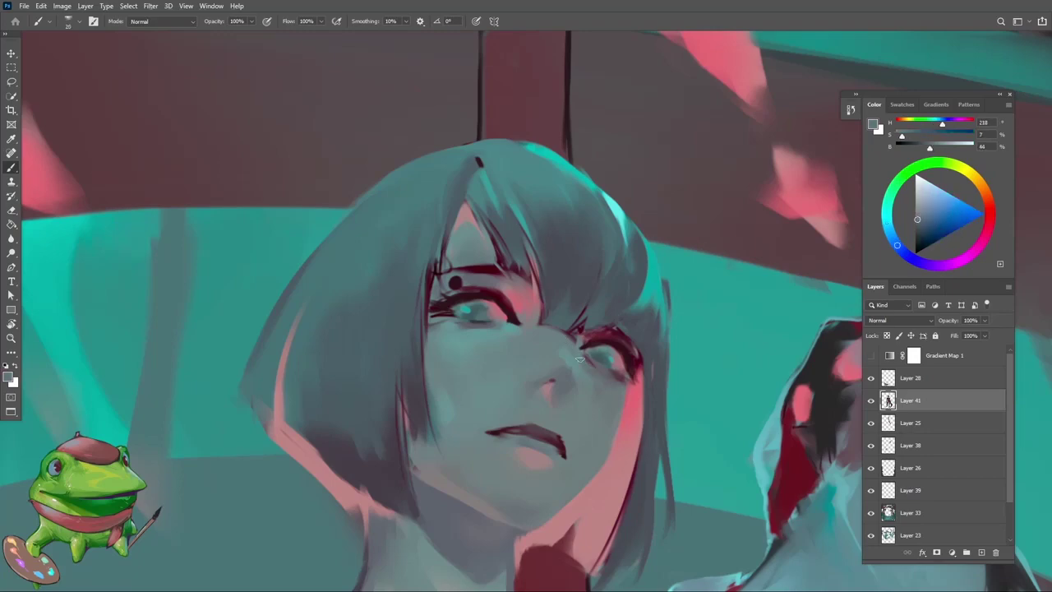
pyautogui.keyDown('alt'); pyautogui.click(582, 367); pyautogui.keyUp('alt')
pyautogui.scroll(-6, 582, 367)
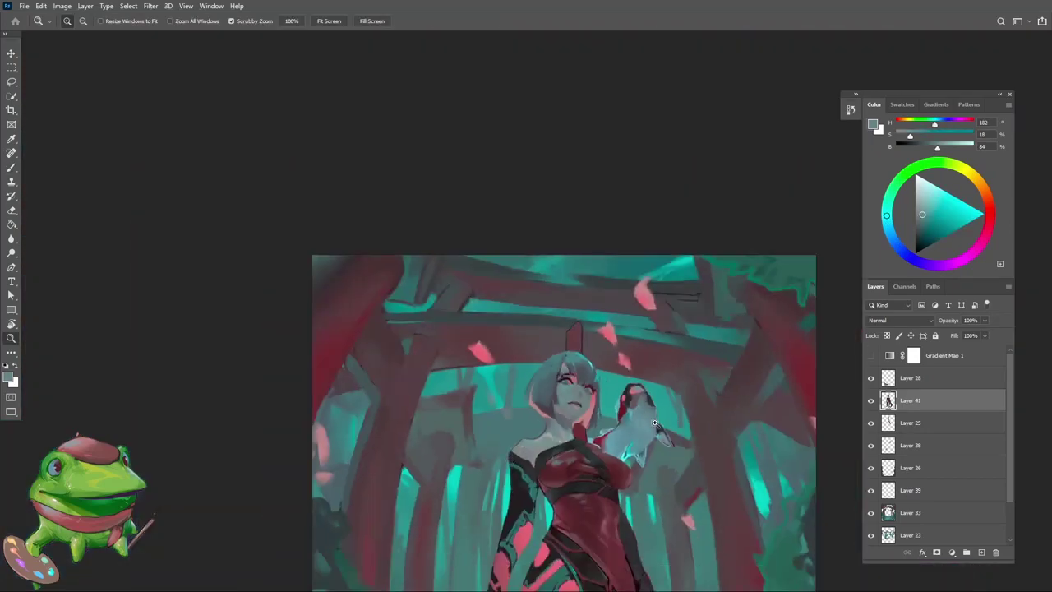
# Select the far eye with a freehand outline and copy it onto a new layer above the figure layer
pyautogui.press('r')
pyautogui.moveTo(582, 367)
pyautogui.mouseDown()
pyautogui.moveTo(631, 316)
pyautogui.moveTo(637, 293)
pyautogui.mouseUp()
pyautogui.press('Escape')
pyautogui.press('z')
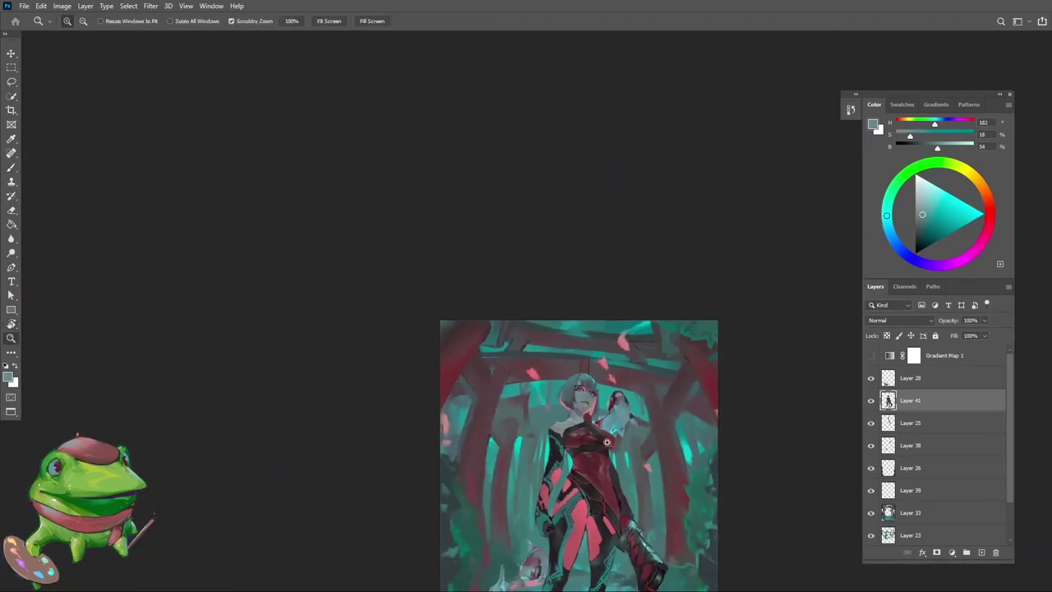
pyautogui.scroll(5, 639, 410)
pyautogui.scroll(2, 602, 401)
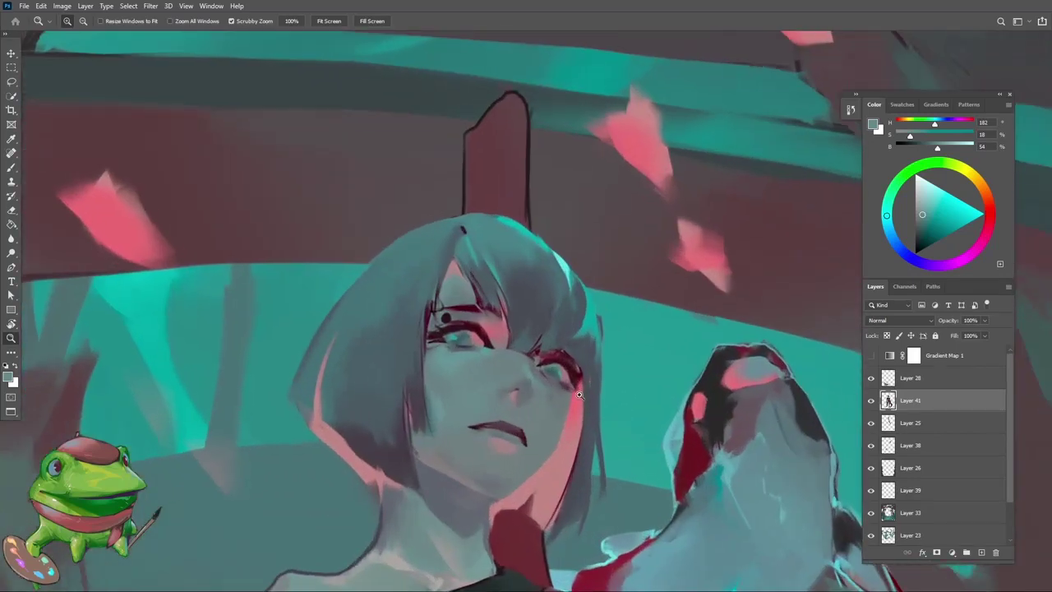
pyautogui.press('l')
pyautogui.moveTo(582, 404)
pyautogui.mouseDown()
pyautogui.moveTo(587, 383)
pyautogui.moveTo(541, 355)
pyautogui.moveTo(559, 393)
pyautogui.mouseUp()
pyautogui.press('z')
pyautogui.scroll(2, 564, 374)
pyautogui.scroll(2, 564, 374)
pyautogui.hotkey('ctrl', 'j')
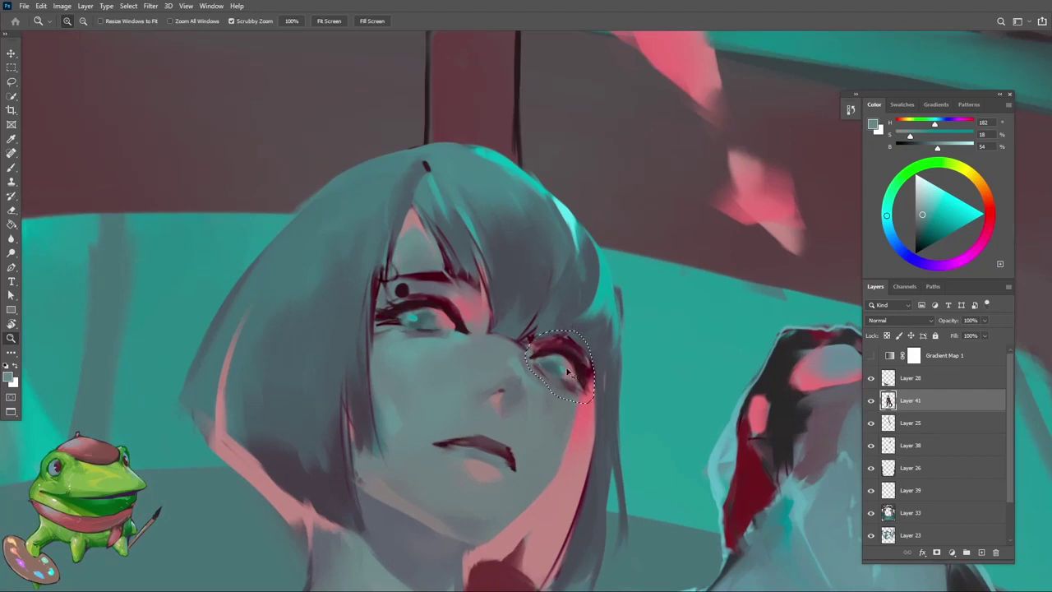
# Adjust the copied far eye's placement on the face, judging it against the whole figure
pyautogui.press('v')
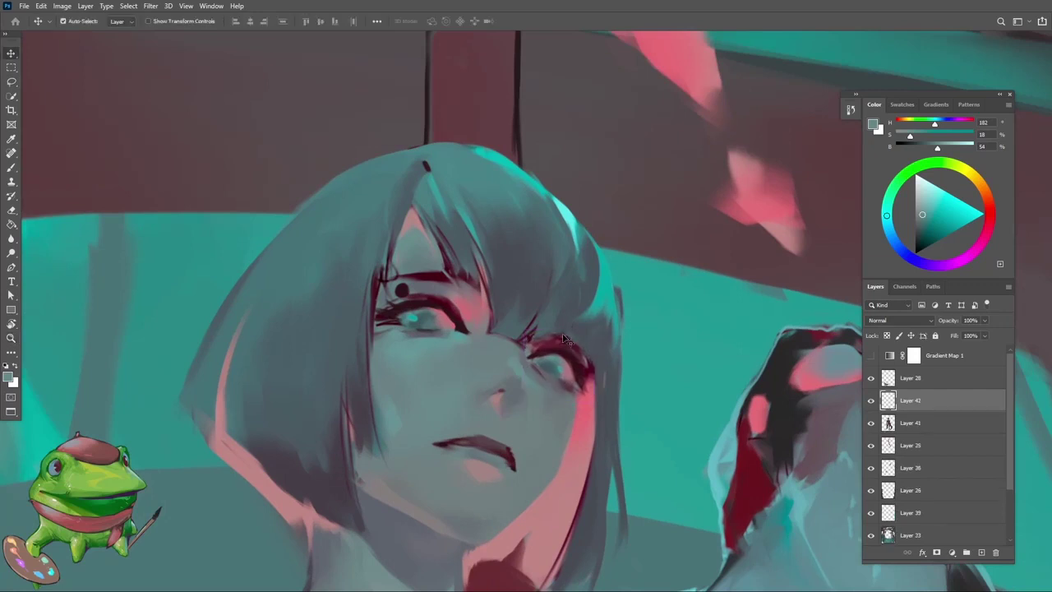
pyautogui.scroll(-3, 564, 338)
pyautogui.press('r')
pyautogui.moveTo(564, 338); pyautogui.dragTo(652, 260)
pyautogui.press('Escape')
pyautogui.press('z')
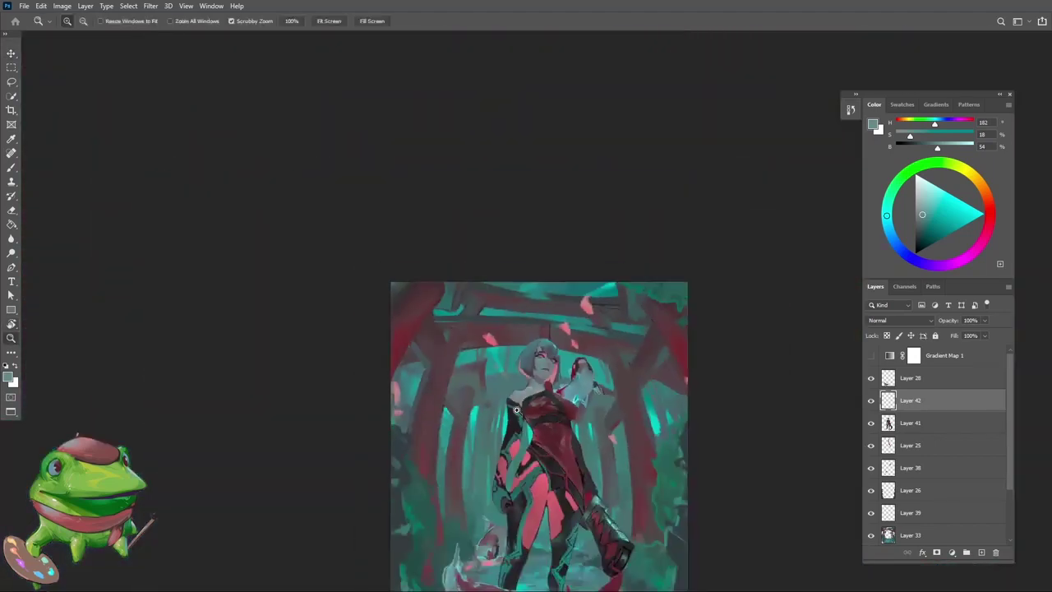
pyautogui.moveTo(599, 325); pyautogui.dragTo(452, 480)
pyautogui.press('v')
pyautogui.press('z')
# Sample a saturated pink from the painting, hue 354, saturation 48% and brightness 80%
pyautogui.press('i')
pyautogui.click(529, 407)
pyautogui.press('z')
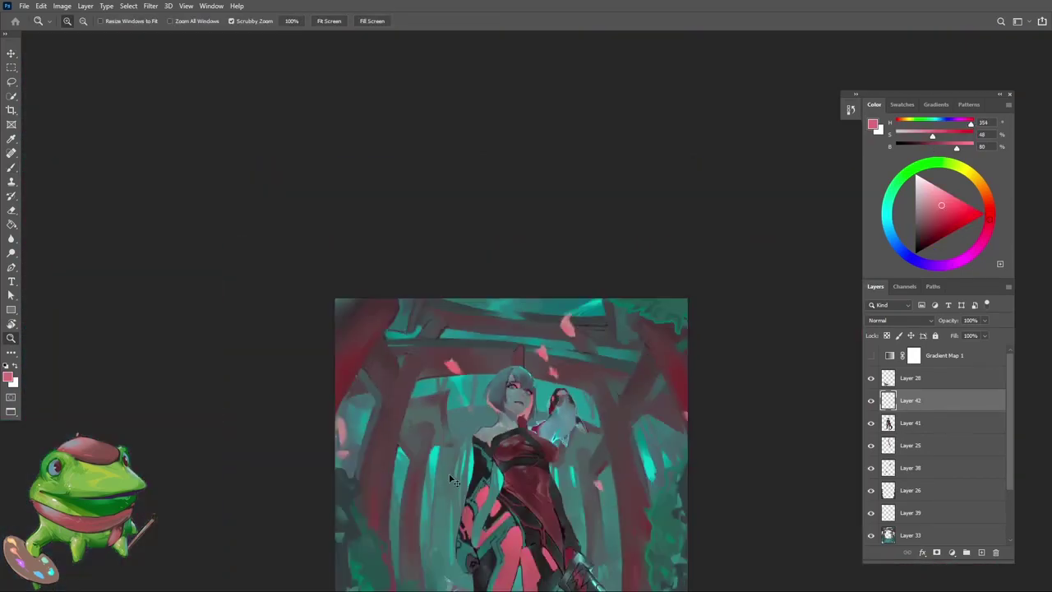
# Retouch the skin around the far eye with sampled greys, hue 207, saturation 8%, brightness 45%, and hue 202, saturation 7%, brightness 45%
pyautogui.moveTo(527, 412); pyautogui.dragTo(559, 403)
pyautogui.press('b')
pyautogui.keyDown('alt'); pyautogui.click(485, 386); pyautogui.keyUp('alt')
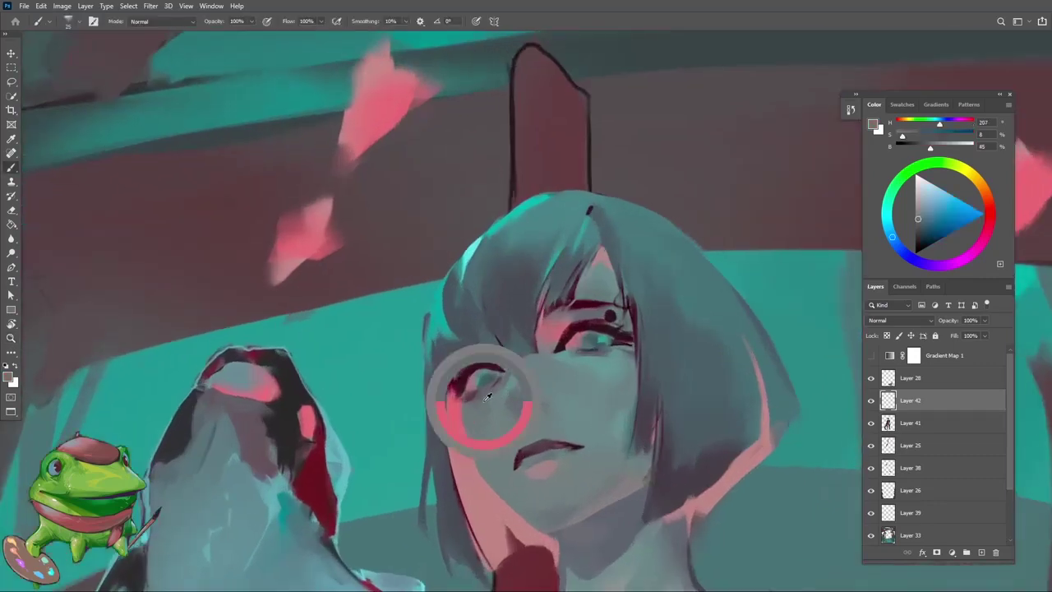
pyautogui.moveTo(489, 377)
pyautogui.mouseDown()
pyautogui.moveTo(469, 396)
pyautogui.moveTo(394, 403)
pyautogui.moveTo(461, 427)
pyautogui.moveTo(482, 449)
pyautogui.moveTo(474, 444)
pyautogui.mouseUp()
pyautogui.keyDown('alt'); pyautogui.click(469, 396); pyautogui.keyUp('alt')
pyautogui.press('z')
pyautogui.press('r')
pyautogui.press('Escape')
pyautogui.press('z')
pyautogui.moveTo(500, 395); pyautogui.dragTo(543, 394)
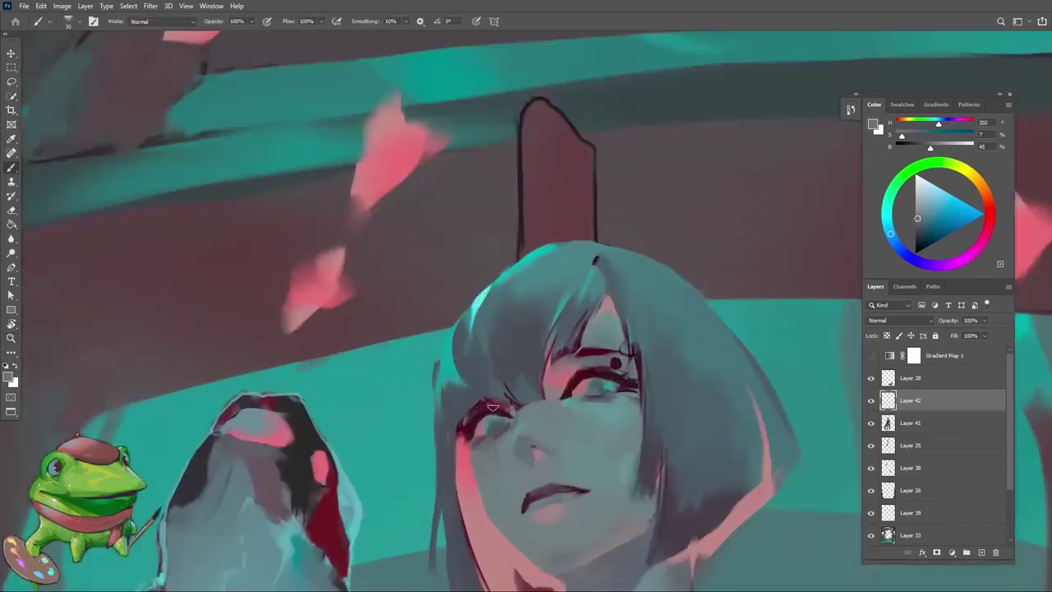
# Paint a dark accent on the fringe's outer edge with sampled maroons, including hue 349, saturation 34%, brightness 20%, judging it against the whole figure
pyautogui.press('b')
pyautogui.keyDown('alt'); pyautogui.click(482, 400); pyautogui.keyUp('alt')
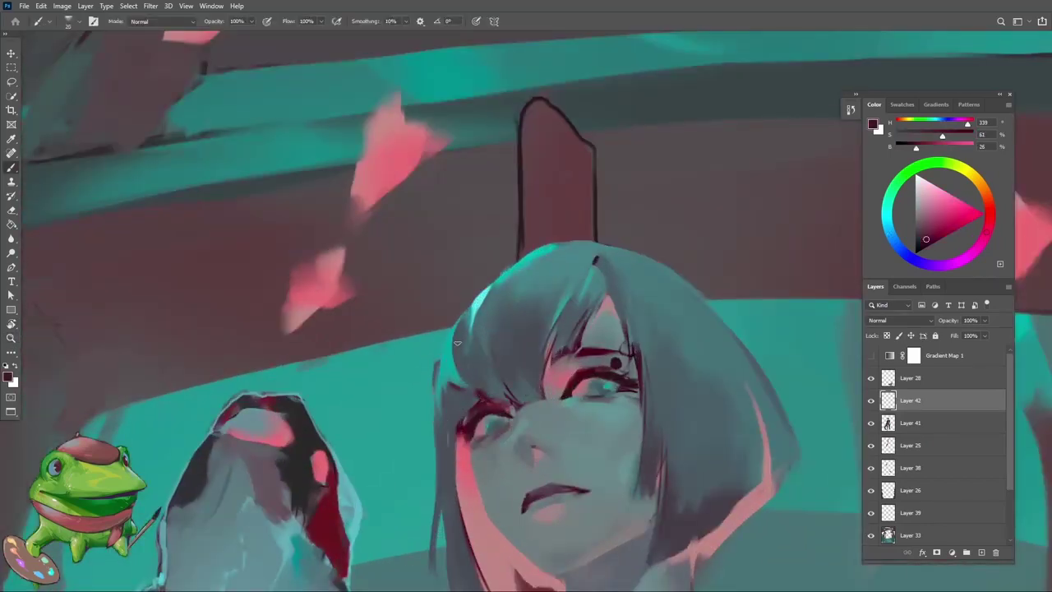
pyautogui.moveTo(457, 343); pyautogui.dragTo(457, 325)
pyautogui.keyDown('alt'); pyautogui.click(561, 280); pyautogui.keyUp('alt')
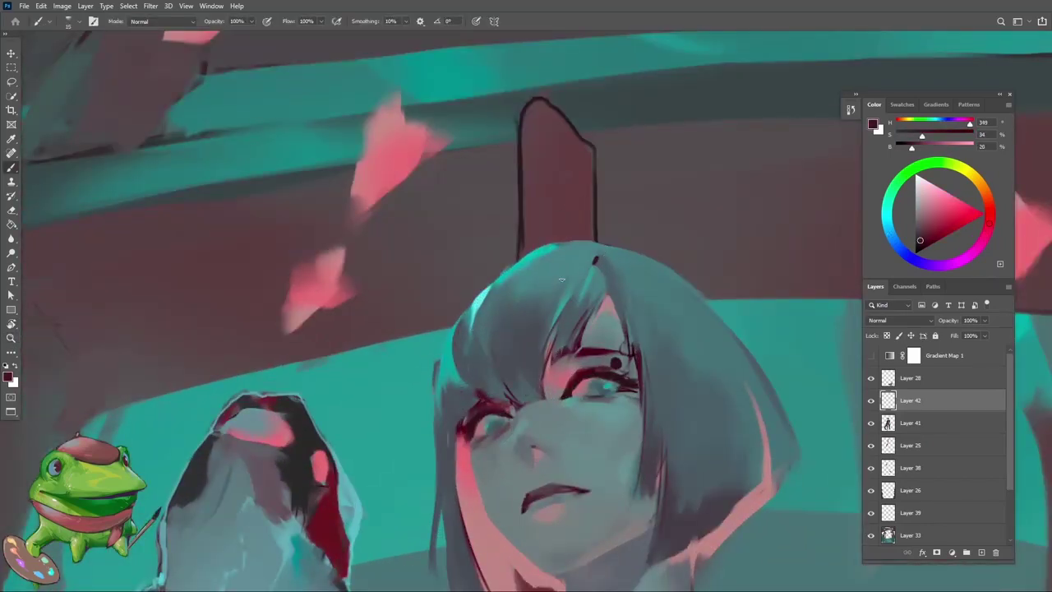
pyautogui.press('z')
pyautogui.moveTo(464, 337); pyautogui.dragTo(448, 442)
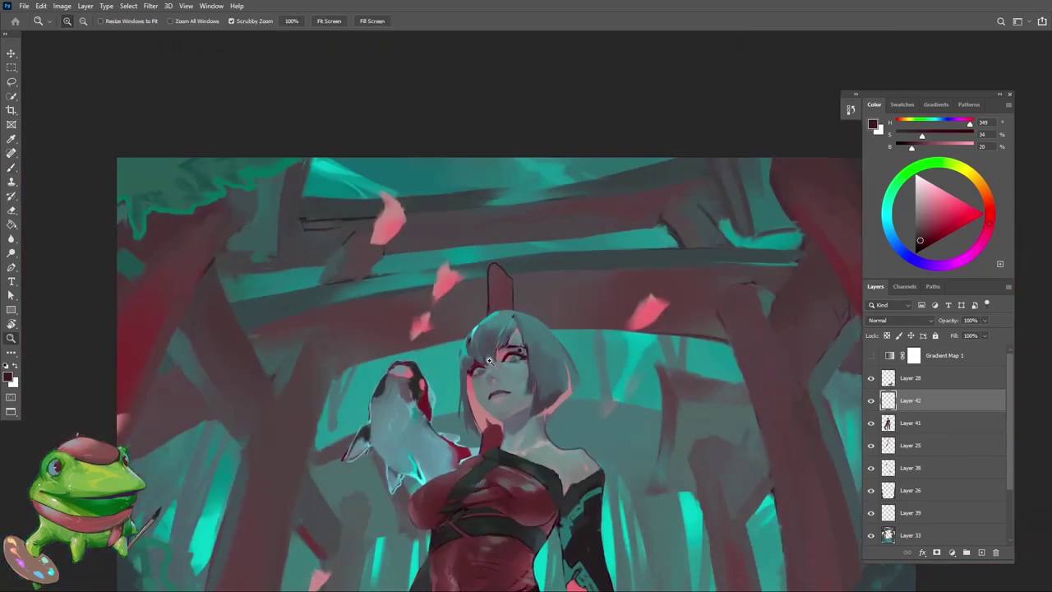
pyautogui.moveTo(489, 362)
pyautogui.mouseDown()
pyautogui.moveTo(464, 362)
pyautogui.moveTo(506, 346)
pyautogui.moveTo(504, 359)
pyautogui.mouseUp()
pyautogui.scroll(-1, 495, 346)
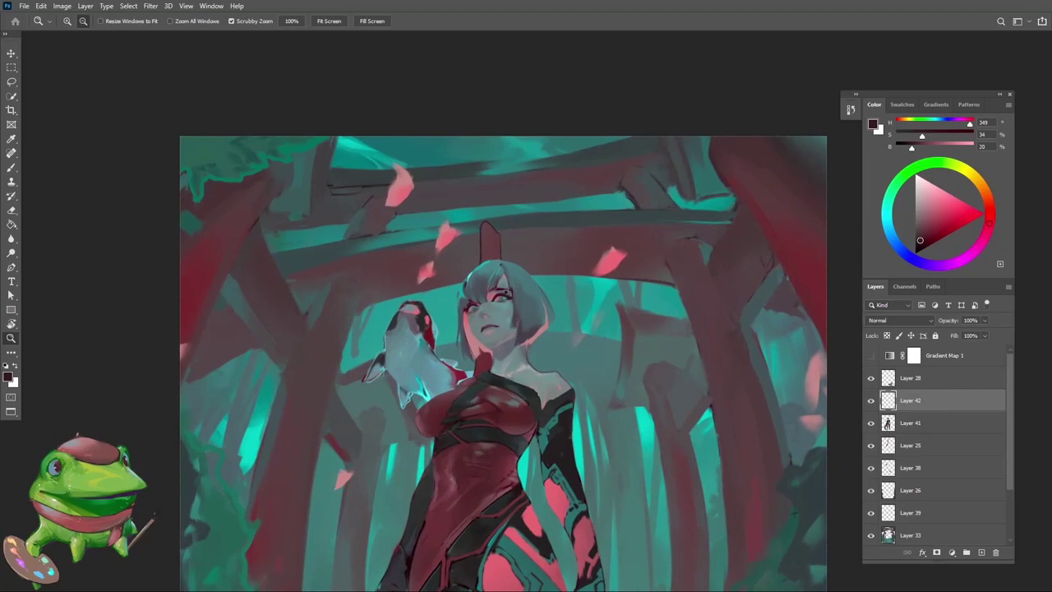
pyautogui.moveTo(497, 278)
pyautogui.mouseDown()
pyautogui.moveTo(454, 277)
pyautogui.moveTo(543, 278)
pyautogui.mouseUp()
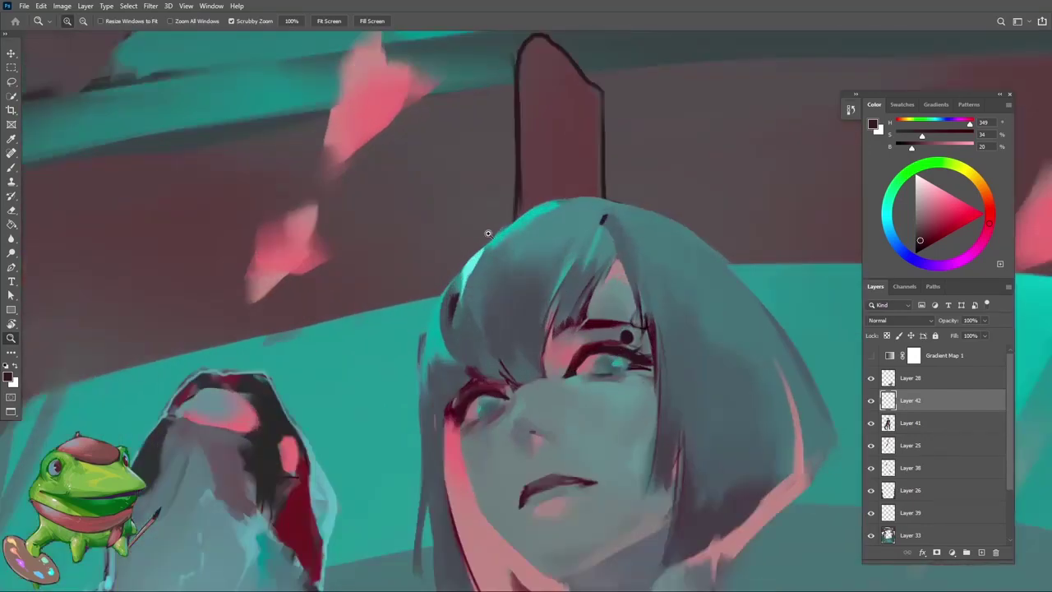
# Extend the dark accent down the fringe's outer edge with maroon, hue 346, saturation 34%, brightness 20%
pyautogui.press('b')
pyautogui.press('z')
pyautogui.moveTo(459, 355); pyautogui.dragTo(415, 467)
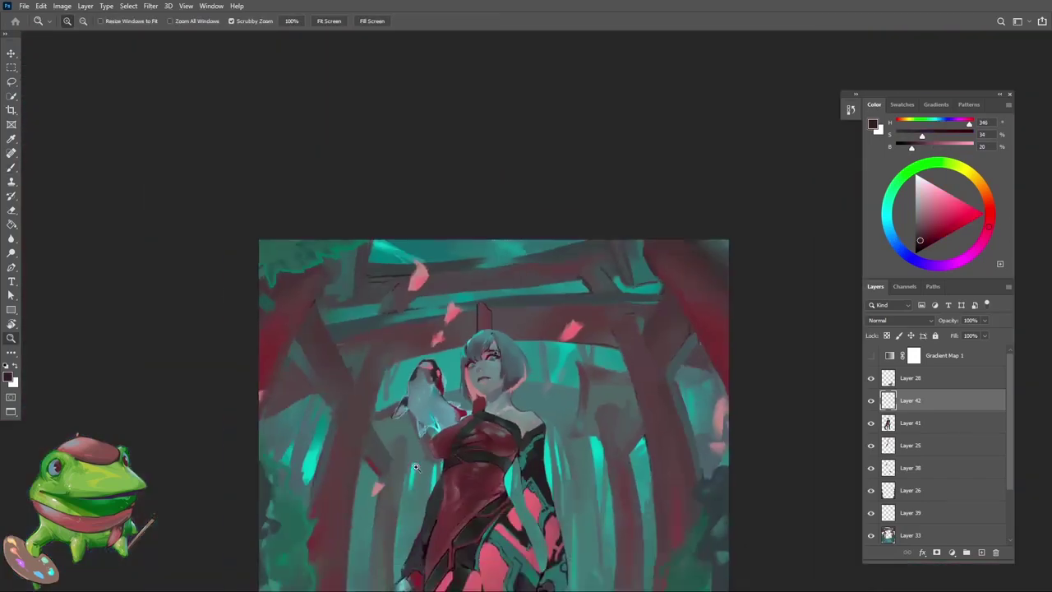
pyautogui.moveTo(482, 360); pyautogui.dragTo(514, 360)
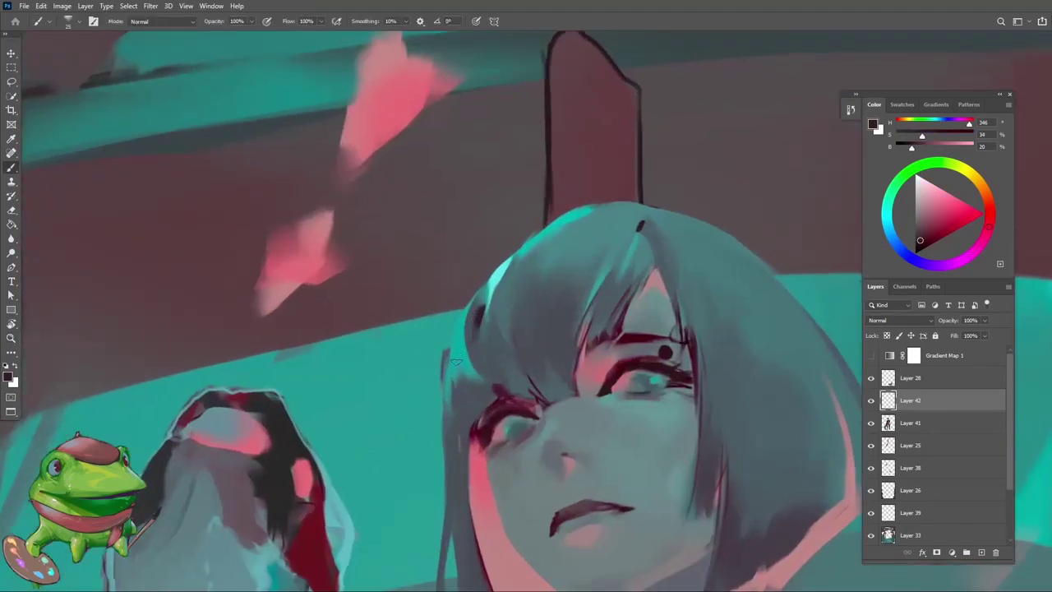
pyautogui.press('b')
pyautogui.keyDown('alt'); pyautogui.click(450, 347); pyautogui.keyUp('alt')
pyautogui.press('z')
pyautogui.moveTo(427, 445)
pyautogui.mouseDown()
pyautogui.moveTo(399, 473)
pyautogui.moveTo(470, 382)
pyautogui.moveTo(444, 384)
pyautogui.moveTo(518, 362)
pyautogui.moveTo(517, 380)
pyautogui.moveTo(491, 378)
pyautogui.moveTo(485, 353)
pyautogui.moveTo(526, 354)
pyautogui.mouseUp()
# Shape the shadow strand beside the fringe with sampled plum, hue 343, saturation 26%, brightness 21%, and slate, hue 208, saturation 18%, brightness 37%
pyautogui.press('b')
pyautogui.keyDown('alt'); pyautogui.click(448, 283); pyautogui.keyUp('alt')
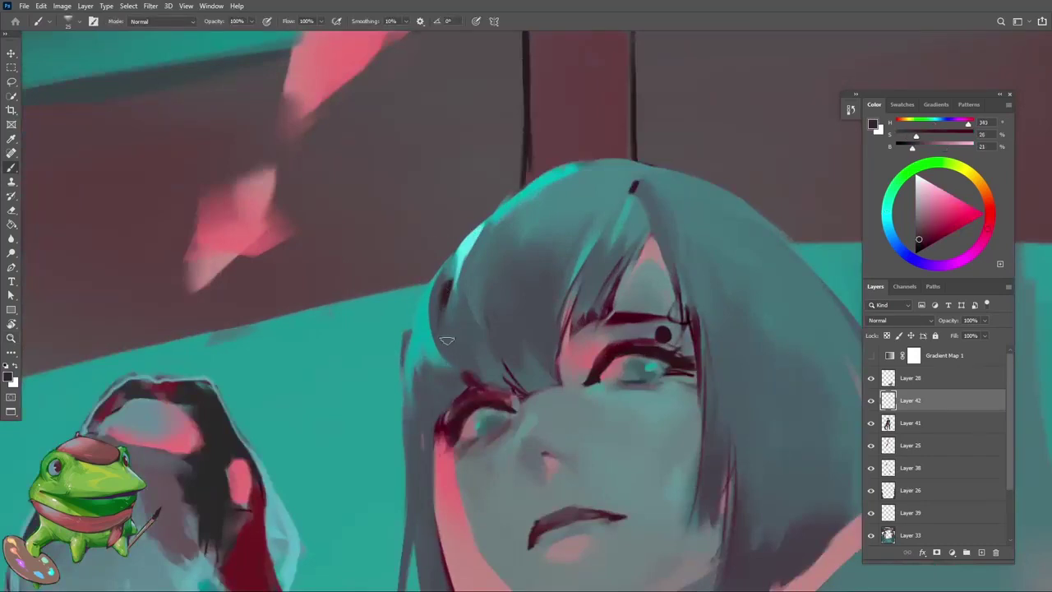
pyautogui.keyDown('alt'); pyautogui.click(442, 286); pyautogui.keyUp('alt')
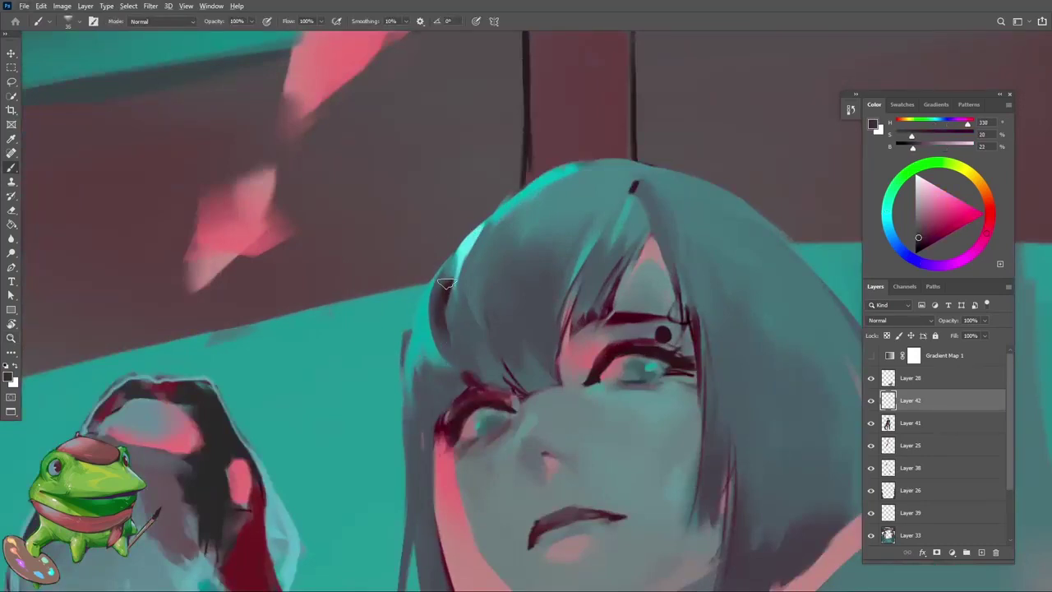
pyautogui.keyDown('alt'); pyautogui.click(444, 288); pyautogui.keyUp('alt')
pyautogui.keyDown('alt'); pyautogui.click(447, 296); pyautogui.keyUp('alt')
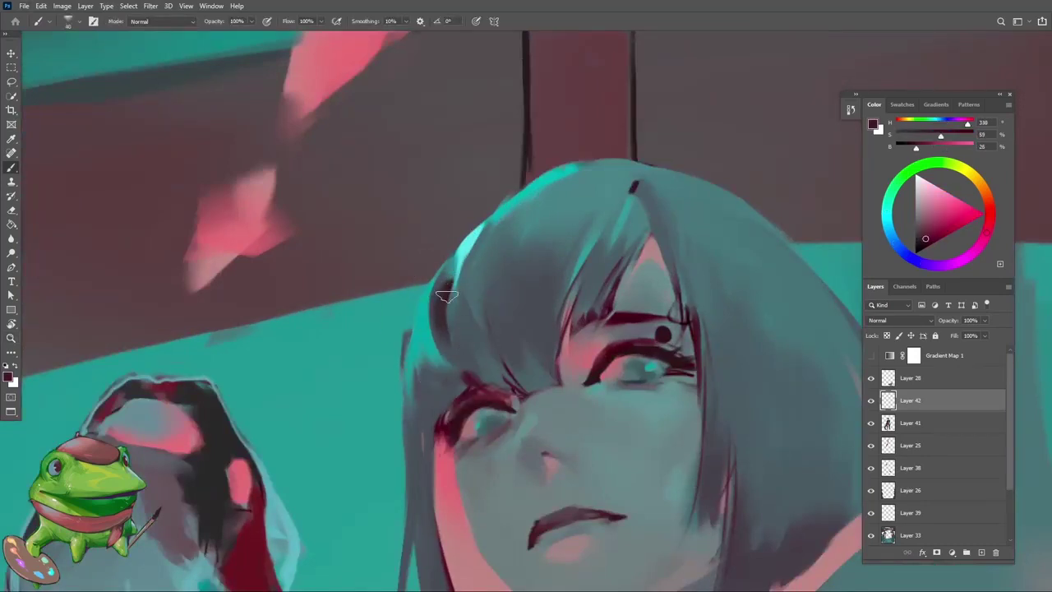
pyautogui.keyDown('alt'); pyautogui.click(469, 364); pyautogui.keyUp('alt')
pyautogui.keyDown('alt'); pyautogui.click(456, 347); pyautogui.keyUp('alt')
pyautogui.keyDown('alt'); pyautogui.click(461, 341); pyautogui.keyUp('alt')
pyautogui.press('z')
pyautogui.moveTo(461, 340); pyautogui.dragTo(450, 397)
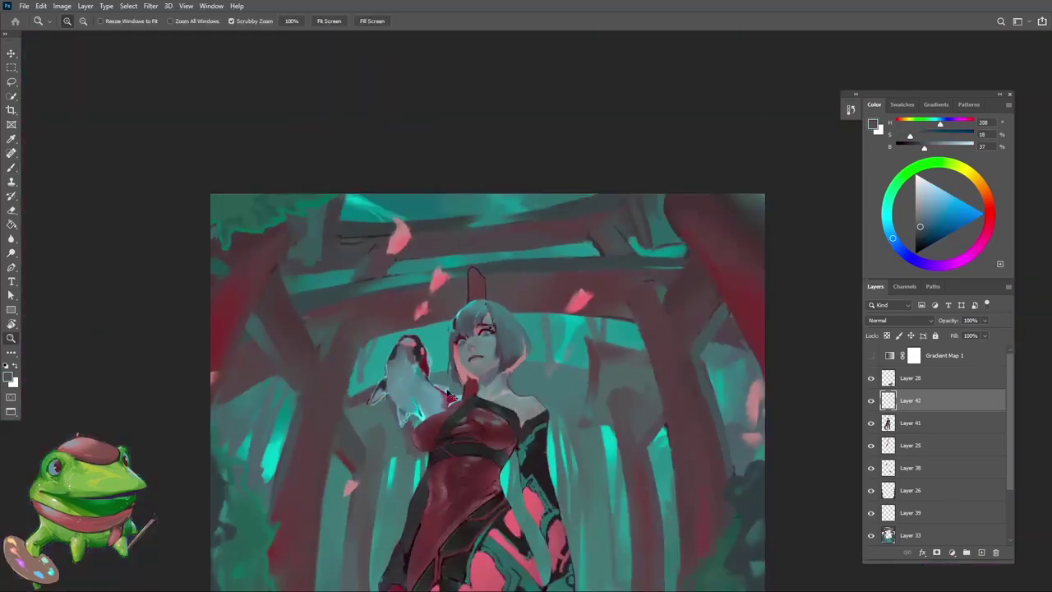
# Mirror the canvas view and refine the fringe's shadow edge with plum, hue 333, saturation 16%, brightness 22%, and slate, hue 208, saturation 18%, brightness 37%
pyautogui.press('h')
pyautogui.moveTo(513, 322); pyautogui.dragTo(526, 325)
pyautogui.press('b')
pyautogui.keyDown('alt'); pyautogui.click(514, 353); pyautogui.keyUp('alt')
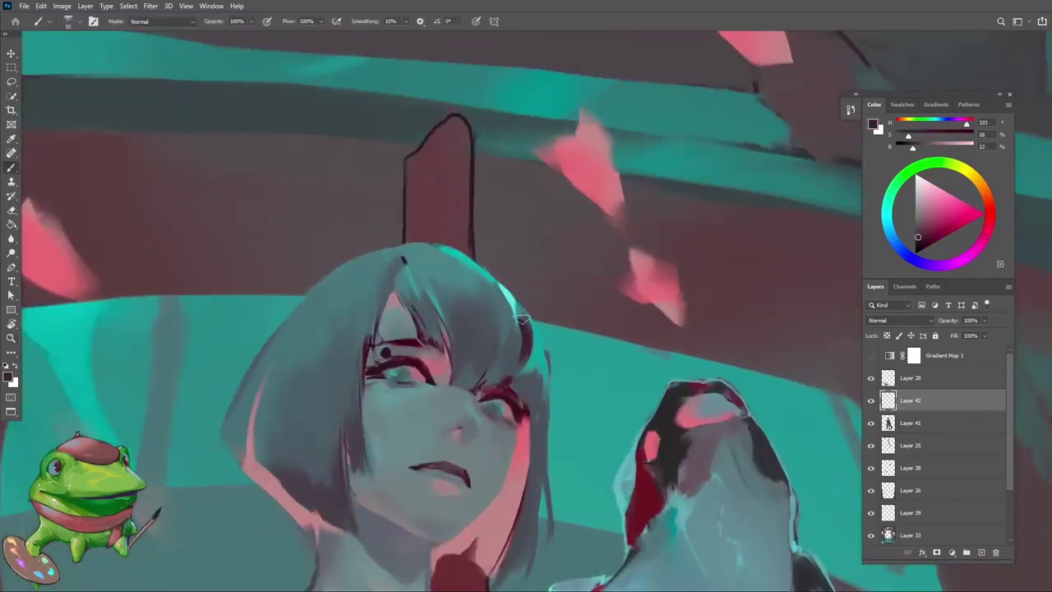
pyautogui.keyDown('alt'); pyautogui.click(503, 346); pyautogui.keyUp('alt')
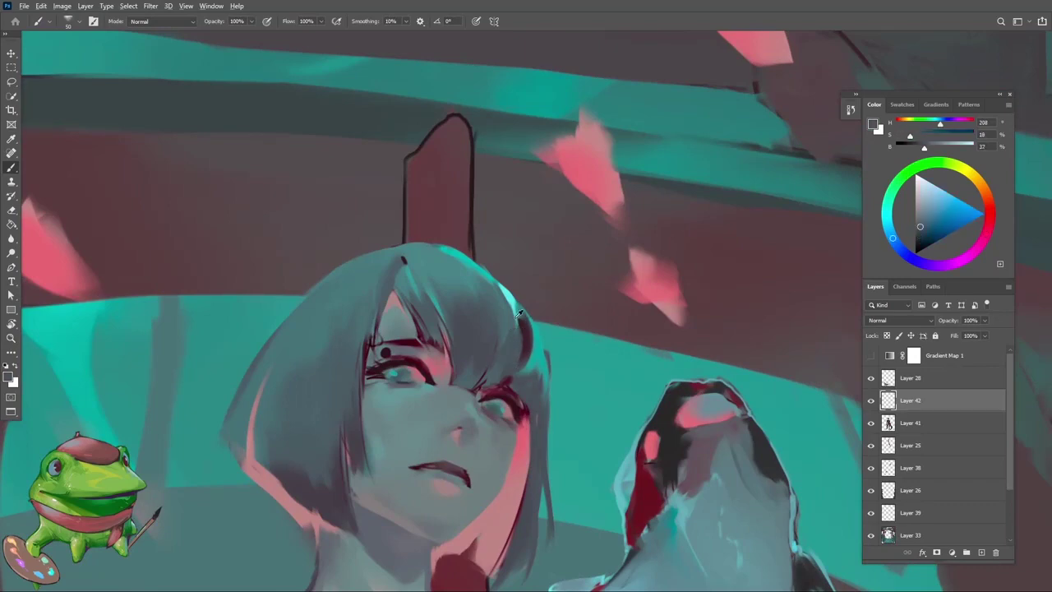
pyautogui.keyDown('alt'); pyautogui.click(513, 336); pyautogui.keyUp('alt')
pyautogui.keyDown('alt'); pyautogui.click(515, 351); pyautogui.keyUp('alt')
# Blend the hair beside the dark strand with sampled slate, hue 207, saturation 19%, brightness 38%, and teal, hue 190, saturation 31%, brightness 47%
pyautogui.press('r')
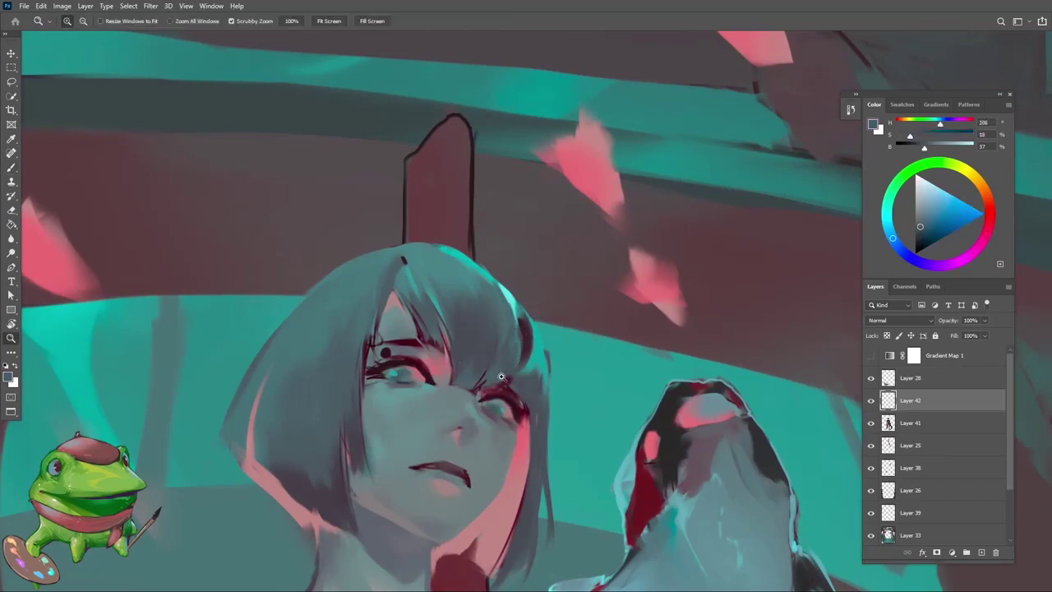
pyautogui.scroll(-3, 514, 351)
pyautogui.moveTo(526, 345); pyautogui.dragTo(536, 238)
pyautogui.press('Escape')
pyautogui.press('z')
pyautogui.click(493, 349)
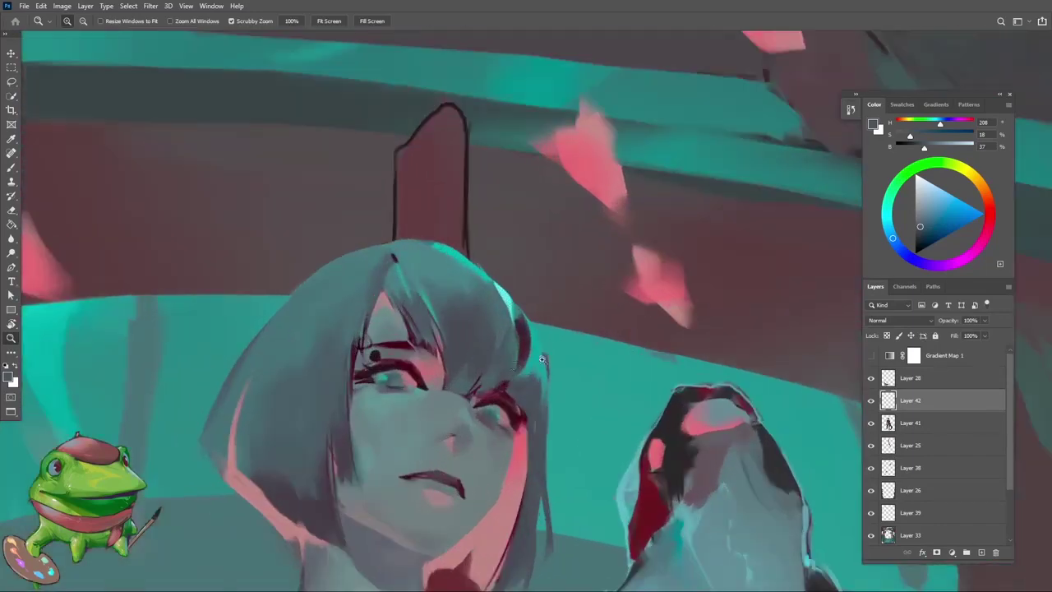
pyautogui.click(502, 361)
pyautogui.click(534, 366)
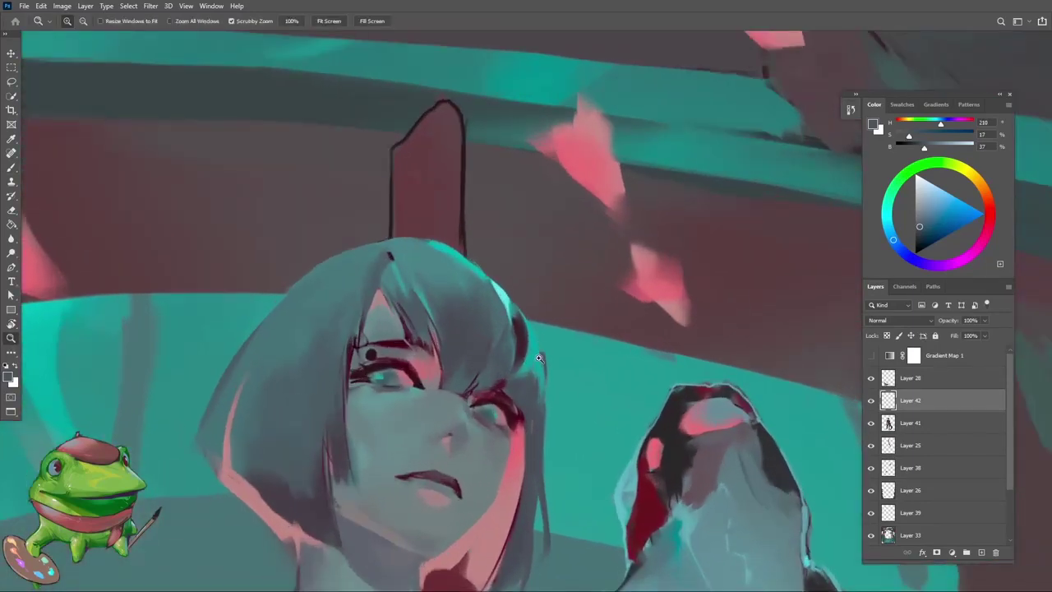
pyautogui.click(534, 366)
pyautogui.press('b')
pyautogui.keyDown('alt'); pyautogui.click(521, 325); pyautogui.keyUp('alt')
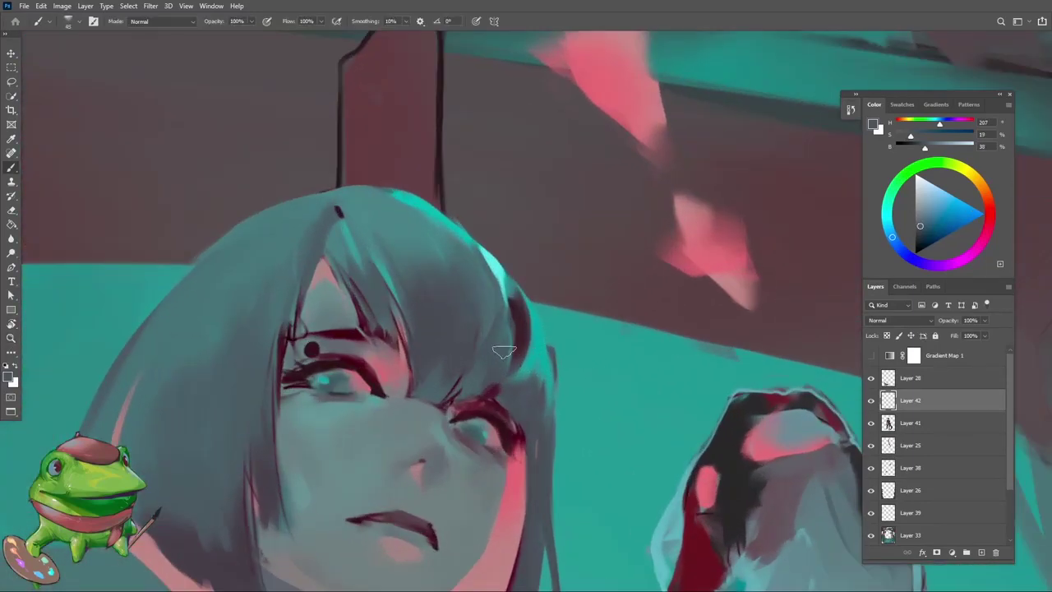
pyautogui.keyDown('alt'); pyautogui.click(516, 339); pyautogui.keyUp('alt')
pyautogui.keyDown('alt'); pyautogui.click(498, 364); pyautogui.keyUp('alt')
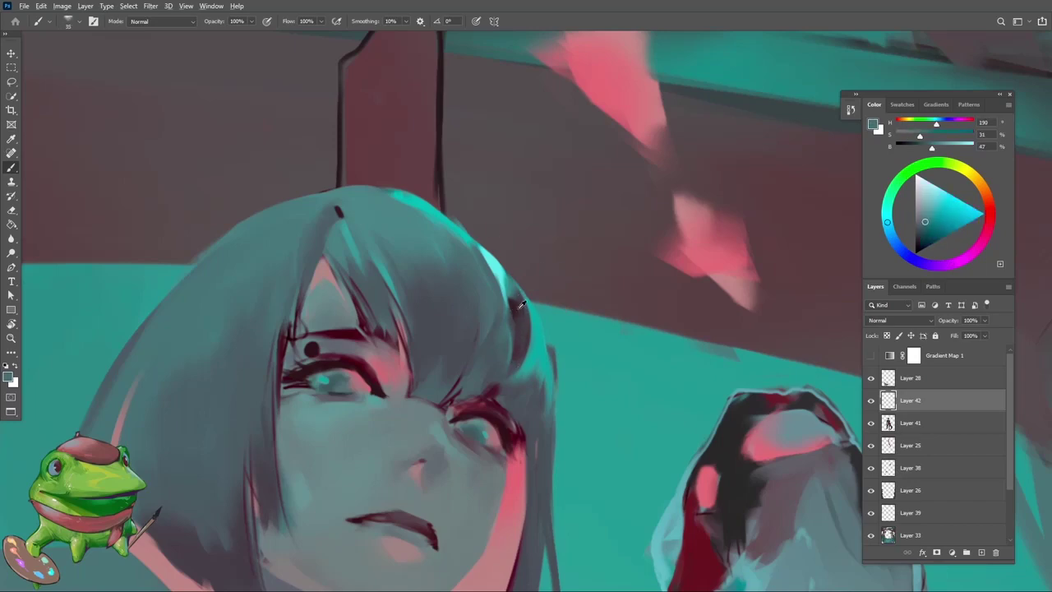
pyautogui.keyDown('alt'); pyautogui.click(483, 370); pyautogui.keyUp('alt')
# Restore the unmirrored view and clean up the fringe's outer edge with background teal and grey-teal, hue 194, saturation 23%, brightness 44%
pyautogui.press('z')
pyautogui.moveTo(484, 370); pyautogui.dragTo(456, 429)
pyautogui.moveTo(476, 351); pyautogui.dragTo(567, 351)
pyautogui.press('b')
pyautogui.keyDown('alt'); pyautogui.click(418, 367); pyautogui.keyUp('alt')
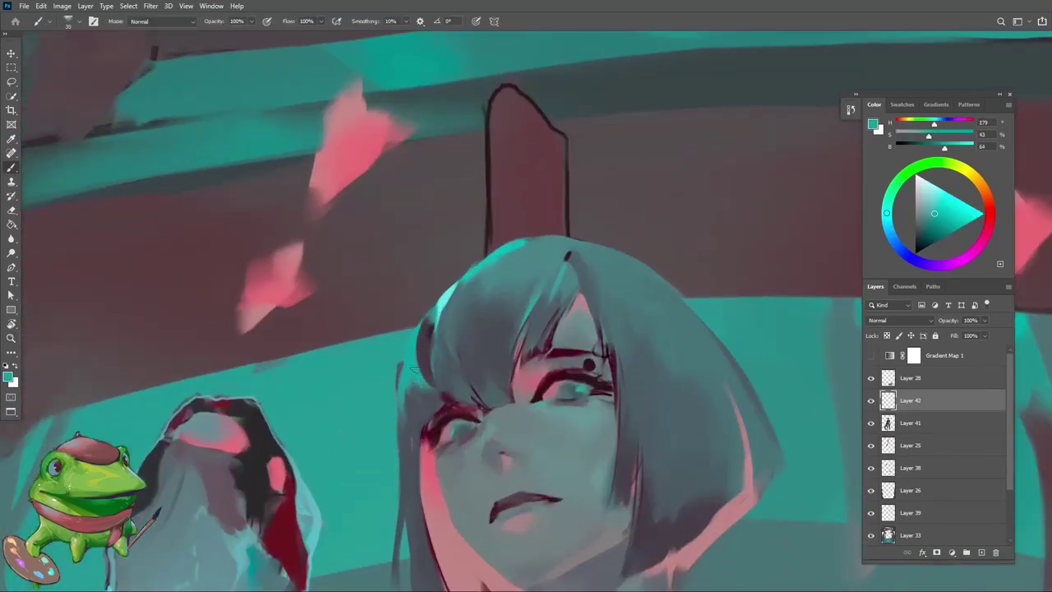
pyautogui.press('z')
pyautogui.keyDown('alt'); pyautogui.click(480, 430); pyautogui.keyUp('alt')
pyautogui.moveTo(444, 382); pyautogui.dragTo(502, 382)
pyautogui.press('b')
pyautogui.keyDown('alt'); pyautogui.click(458, 364); pyautogui.keyUp('alt')
pyautogui.keyDown('alt'); pyautogui.click(447, 377); pyautogui.keyUp('alt')
pyautogui.keyDown('alt'); pyautogui.click(440, 397); pyautogui.keyUp('alt')
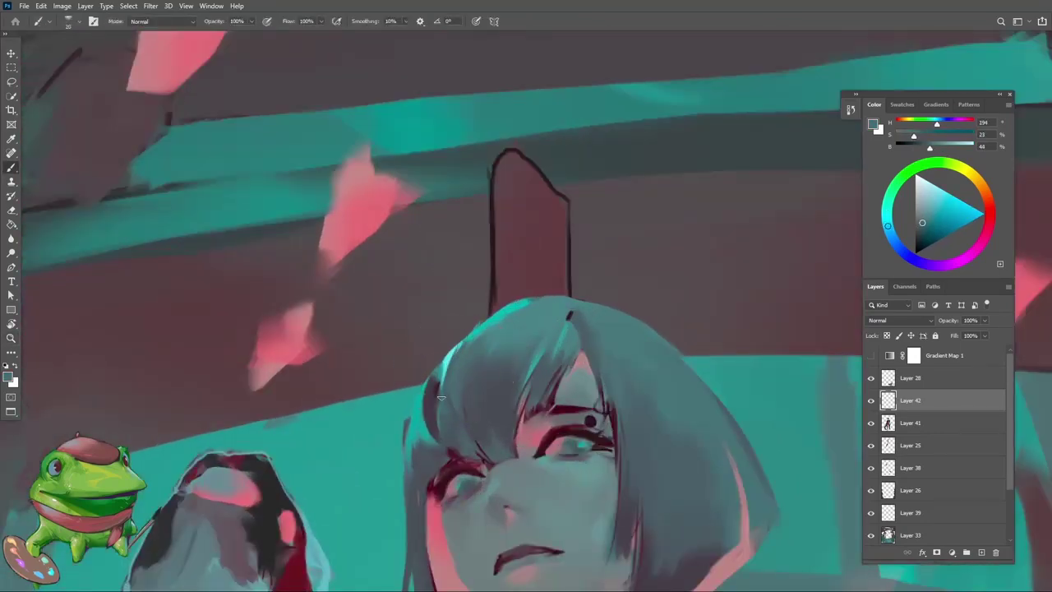
# Soften the bright rim along the crown of the hair with sampled teal, hue 187, saturation 30%, brightness 53%
pyautogui.scroll(-5, 542, 317)
pyautogui.scroll(6, 558, 337)
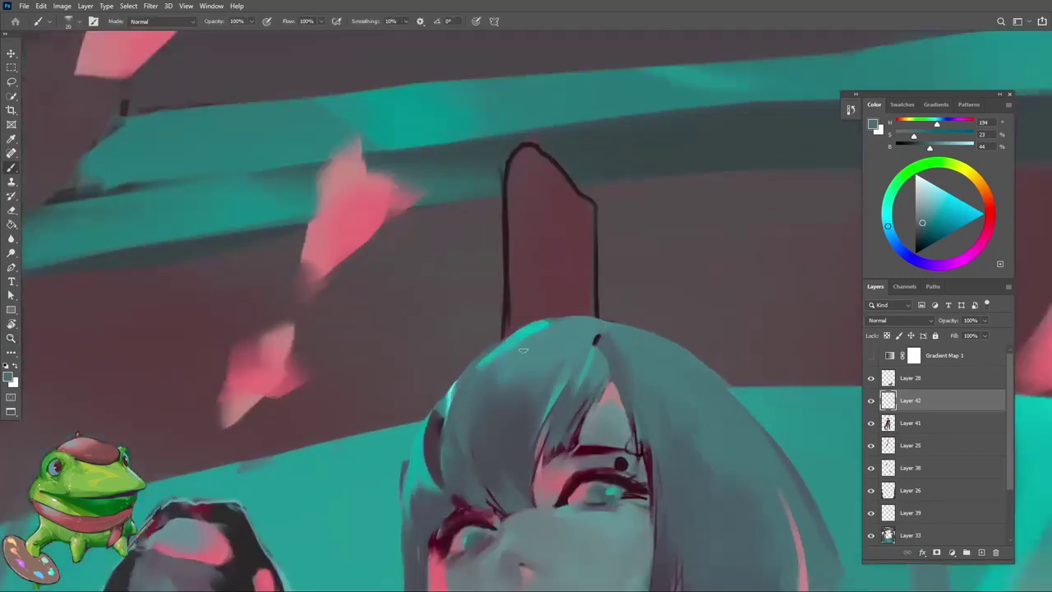
pyautogui.keyDown('alt'); pyautogui.click(558, 337); pyautogui.keyUp('alt')
pyautogui.scroll(-5, 551, 333)
pyautogui.scroll(3, 526, 329)
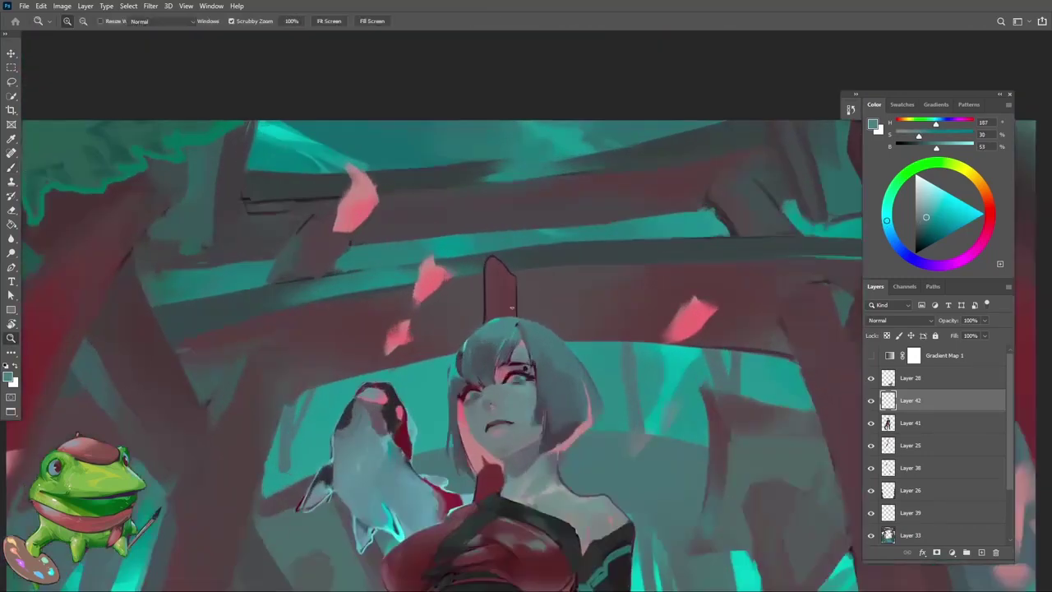
# Examine the face and hair against the whole figure and forest at several magnifications
pyautogui.moveTo(520, 328); pyautogui.dragTo(453, 397)
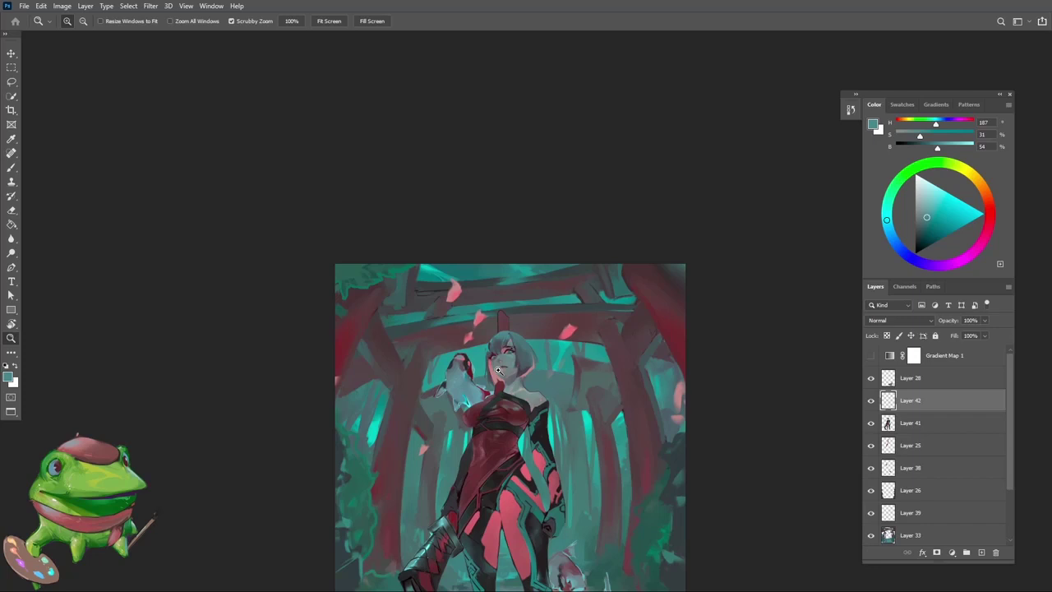
pyautogui.scroll(-4, 513, 392)
pyautogui.scroll(5, 516, 394)
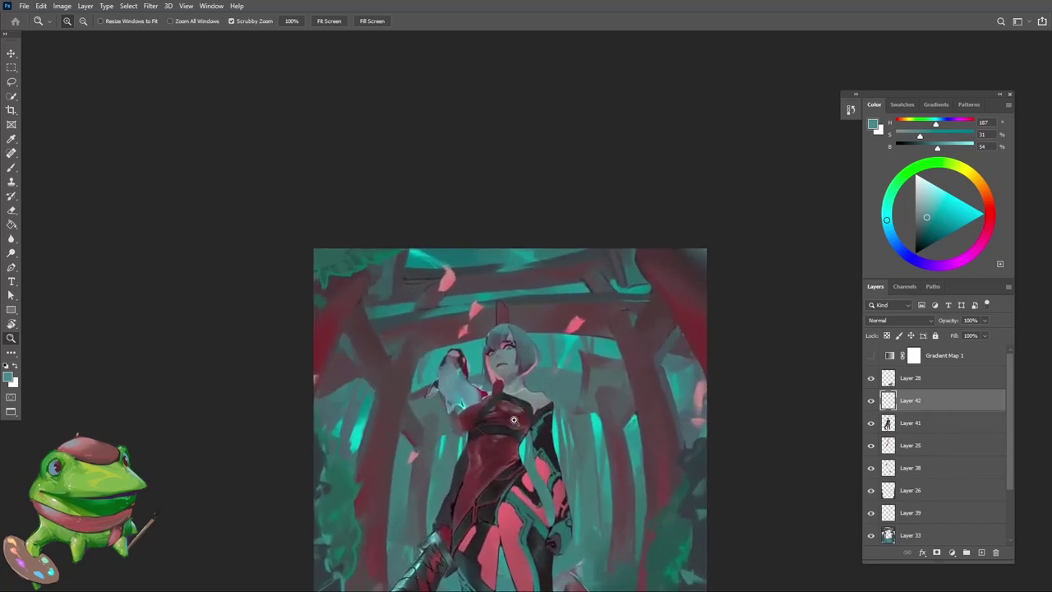
pyautogui.scroll(1, 519, 397)
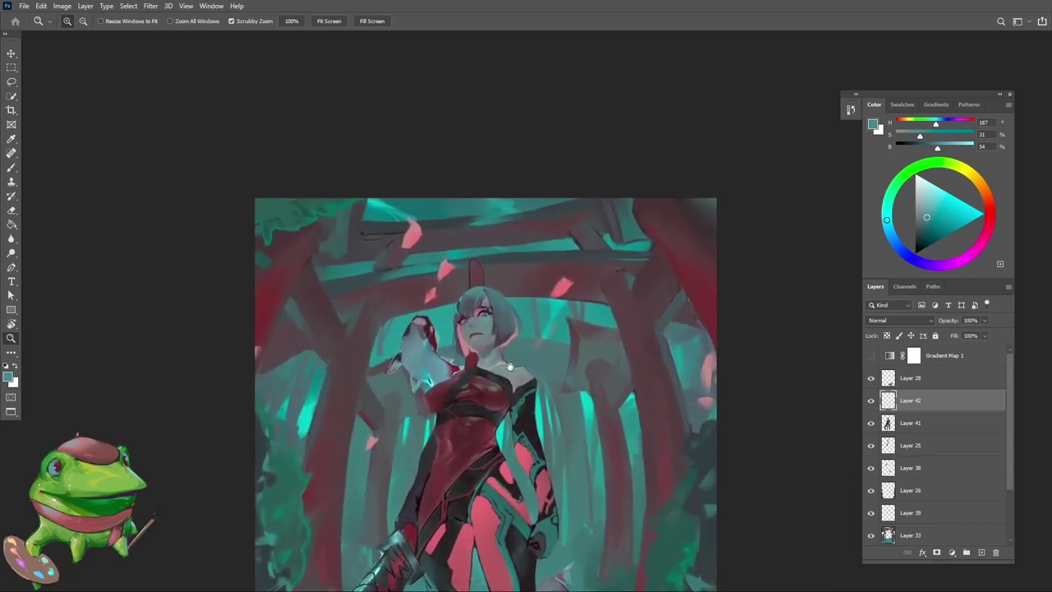
pyautogui.scroll(2, 517, 337)
pyautogui.scroll(-2, 517, 337)
pyautogui.scroll(3, 487, 329)
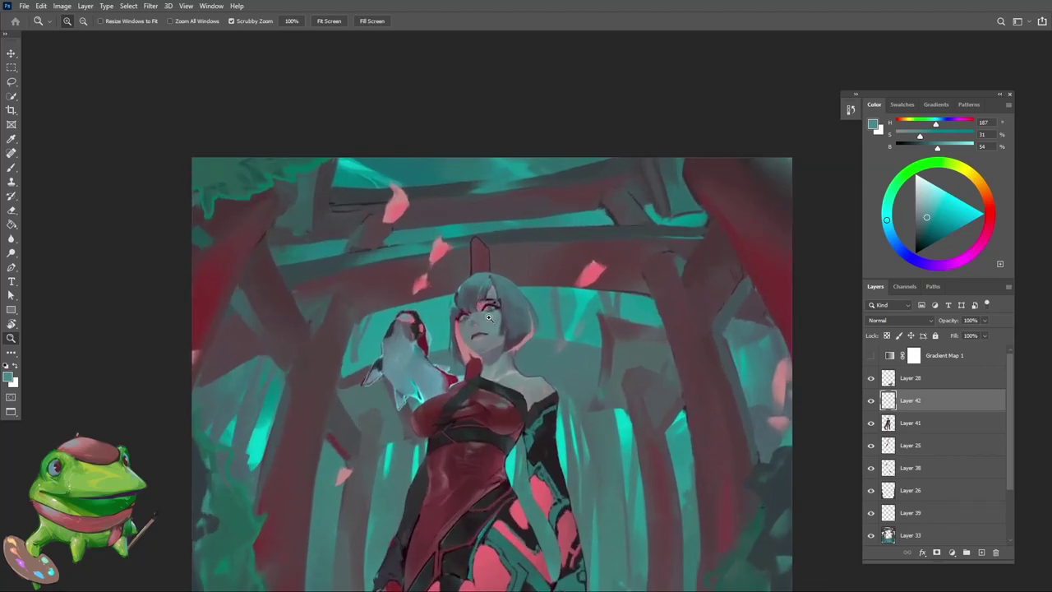
pyautogui.scroll(1, 503, 303)
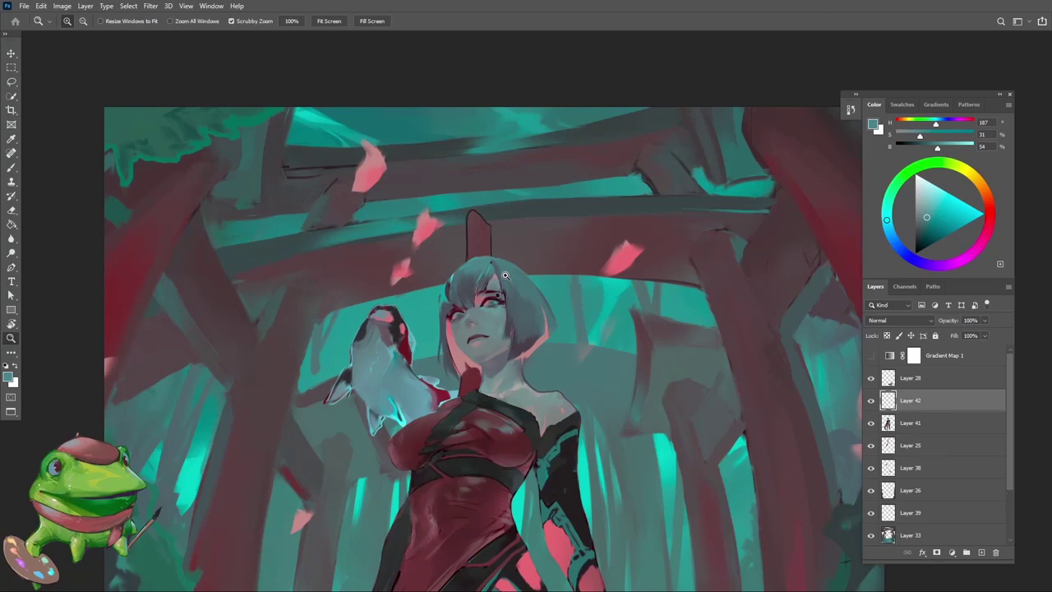
pyautogui.moveTo(514, 291)
pyautogui.mouseDown()
pyautogui.moveTo(543, 296)
pyautogui.moveTo(471, 370)
pyautogui.moveTo(499, 279)
pyautogui.mouseUp()
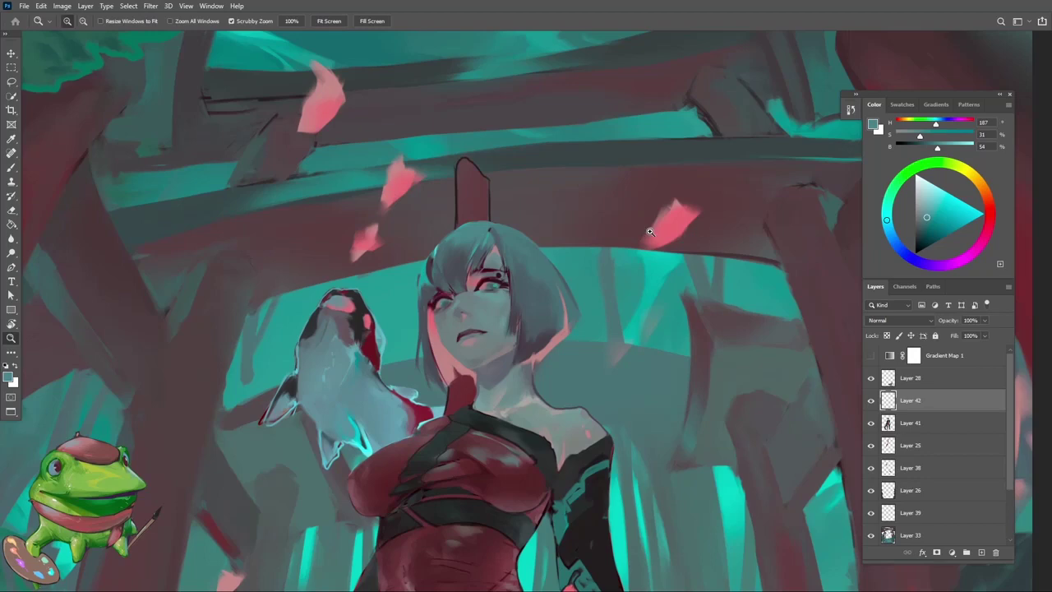
# Touch up the fringe's outer contour near the rim light with dark purple-grey, hue 291, saturation 10%, brightness 27%
pyautogui.hotkey('ctrl', '0')
pyautogui.click(429, 302)
pyautogui.press('b')
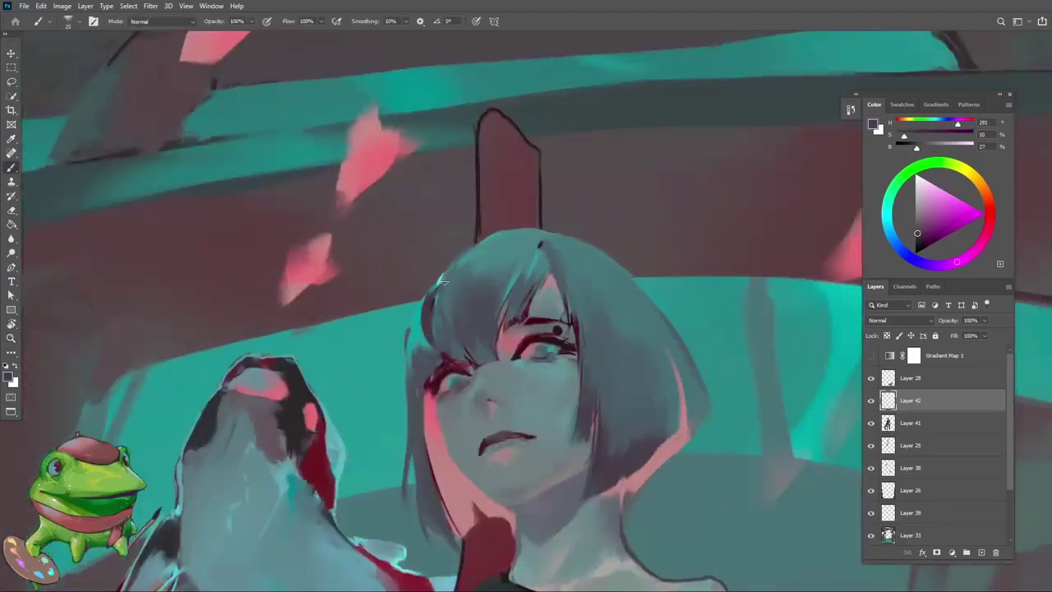
pyautogui.press('z')
pyautogui.hotkey('ctrl', '0')
pyautogui.click(474, 337)
pyautogui.keyDown('alt'); pyautogui.click(475, 337); pyautogui.keyUp('alt')
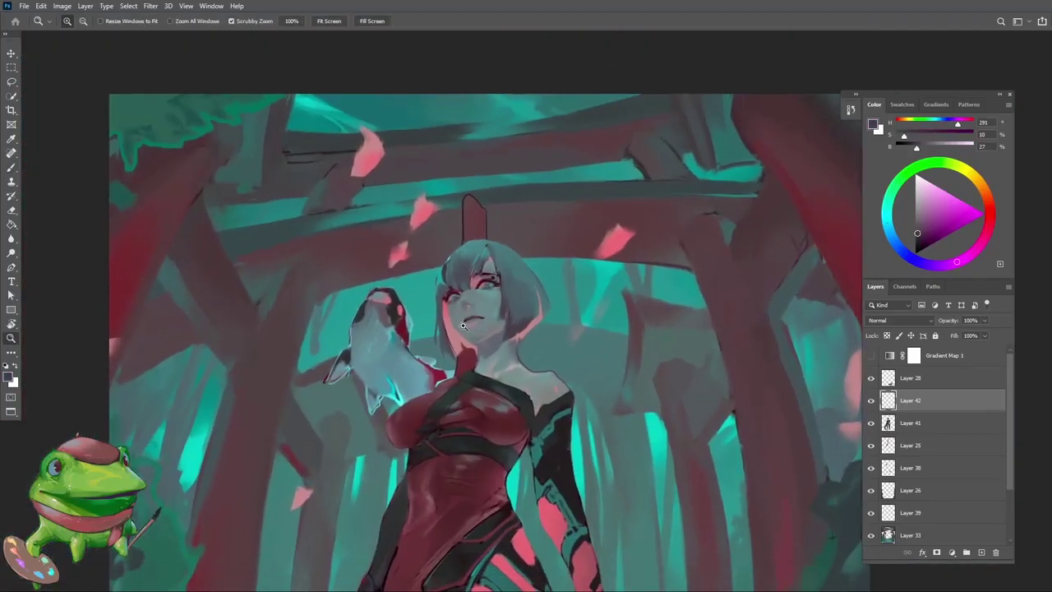
# Retouch the hair beside the far eye with slate teal, hue 197, saturation 22%, brightness 42%, and merge the retouch layer into the figure layer below
pyautogui.click(475, 312)
pyautogui.moveTo(475, 312)
pyautogui.mouseDown()
pyautogui.moveTo(466, 322)
pyautogui.moveTo(461, 312)
pyautogui.moveTo(432, 317)
pyautogui.moveTo(363, 440)
pyautogui.mouseUp()
pyautogui.keyDown('alt'); pyautogui.click(472, 310); pyautogui.keyUp('alt')
pyautogui.press('b')
pyautogui.keyDown('alt'); pyautogui.click(441, 338); pyautogui.keyUp('alt')
pyautogui.press('z')
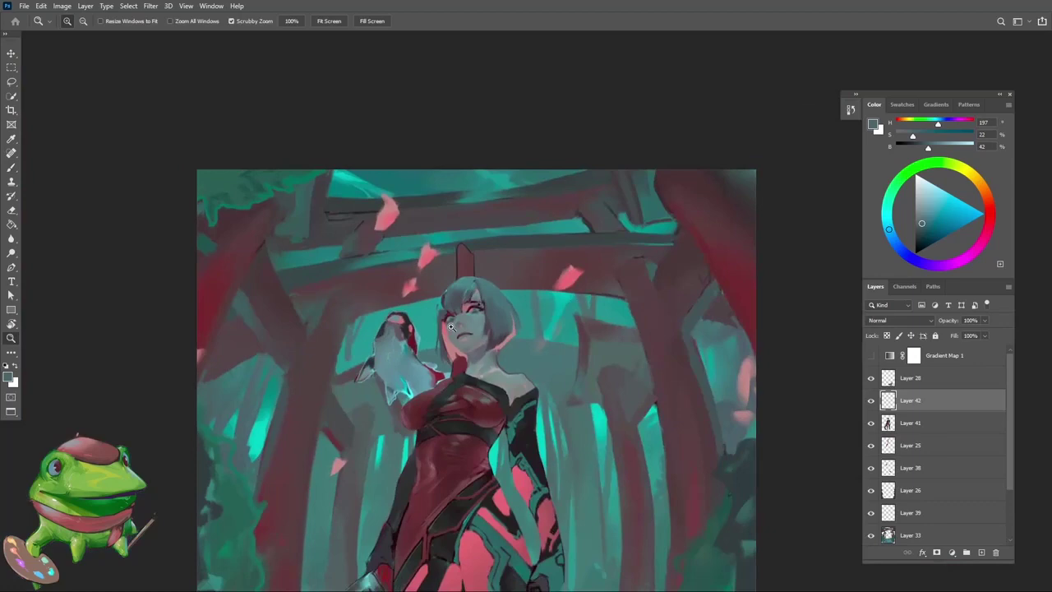
pyautogui.keyDown('alt'); pyautogui.click(481, 327); pyautogui.keyUp('alt')
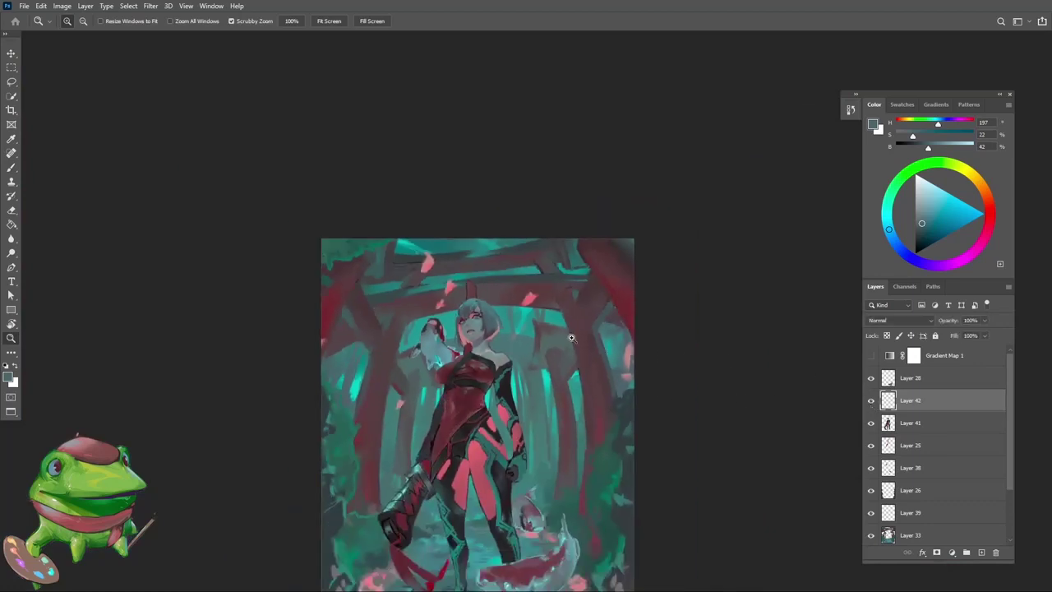
pyautogui.hotkey('ctrl', 'e')
# Soften the hair at the fringe's parting with sampled teal, hue 188, saturation 29%, brightness 51%
pyautogui.moveTo(572, 337); pyautogui.dragTo(633, 339)
pyautogui.press('b')
pyautogui.keyDown('alt'); pyautogui.click(484, 241); pyautogui.keyUp('alt')
pyautogui.keyDown('alt'); pyautogui.click(479, 238); pyautogui.keyUp('alt')
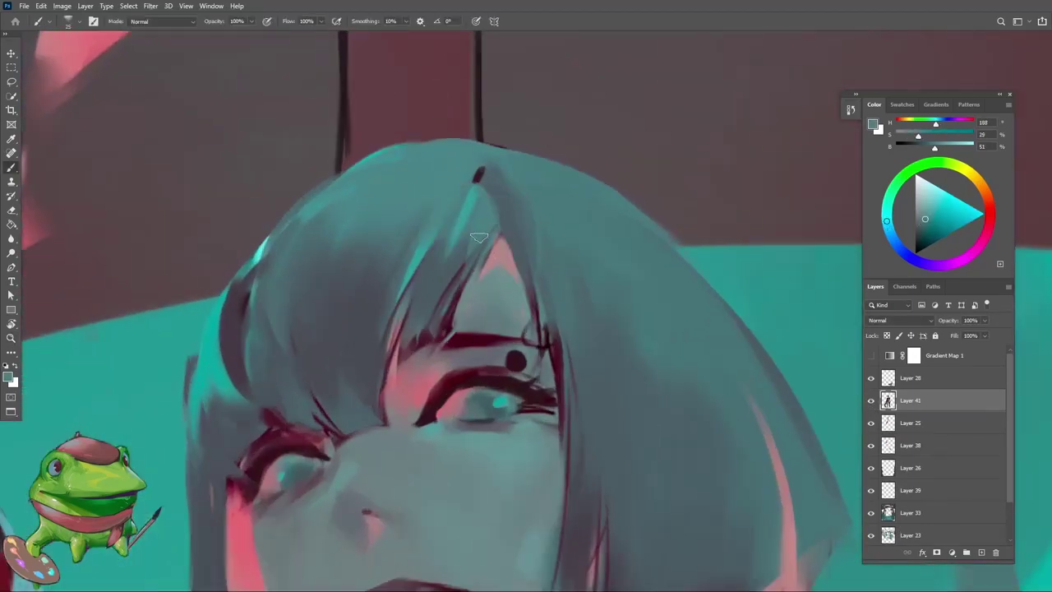
pyautogui.press('z')
pyautogui.keyDown('alt'); pyautogui.click(481, 242); pyautogui.keyUp('alt')
pyautogui.keyDown('alt'); pyautogui.click(481, 242); pyautogui.keyUp('alt')
pyautogui.click(485, 260)
pyautogui.click(485, 260)
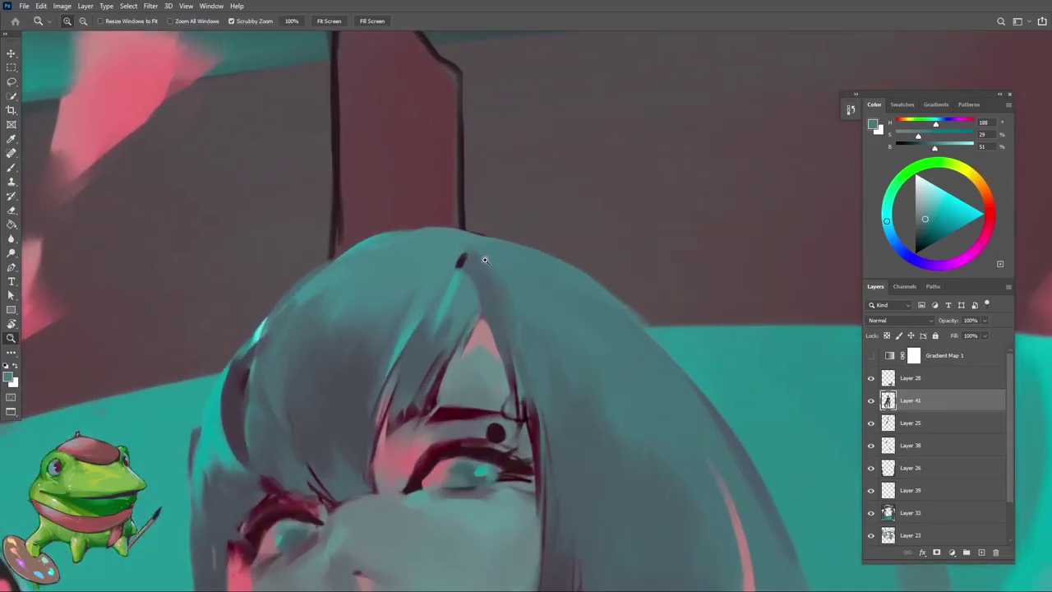
# Blend the crown beside the dark parting mark with sampled teal, hue 189, saturation 26%, brightness 50%
pyautogui.press('b')
pyautogui.keyDown('alt'); pyautogui.click(435, 271); pyautogui.keyUp('alt')
pyautogui.keyDown('alt'); pyautogui.click(447, 252); pyautogui.keyUp('alt')
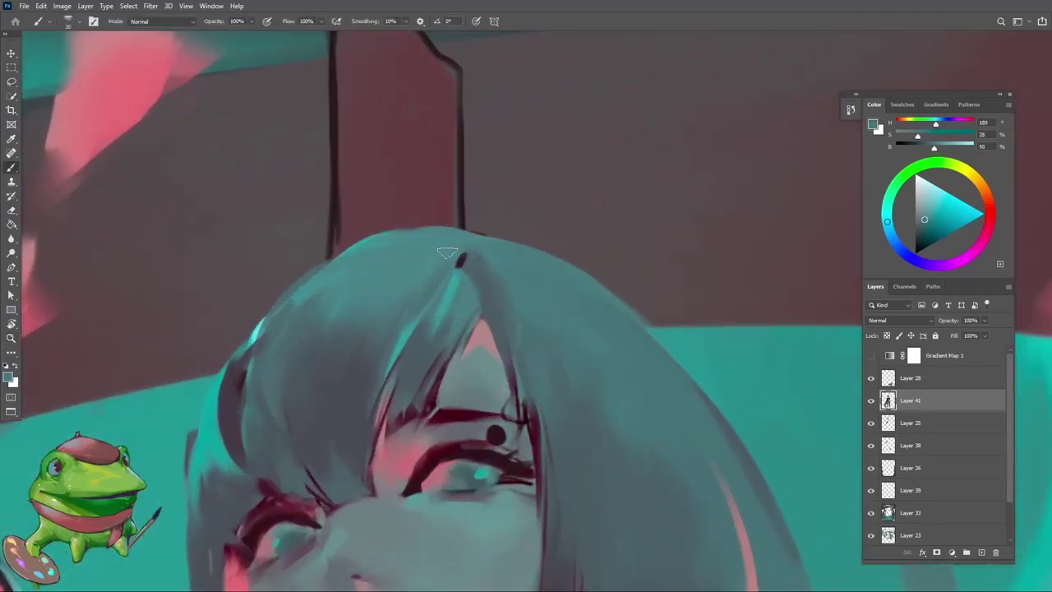
pyautogui.keyDown('alt'); pyautogui.click(447, 252); pyautogui.keyUp('alt')
pyautogui.press('z')
pyautogui.keyDown('alt'); pyautogui.click(448, 253); pyautogui.keyUp('alt')
pyautogui.keyDown('alt'); pyautogui.click(448, 253); pyautogui.keyUp('alt')
# Retouch the hair strands below the parting with slate blue, hue 205, saturation 19%, brightness 40%, and slate teal, hue 195, saturation 24%, brightness 45%
pyautogui.press('b')
pyautogui.keyDown('alt'); pyautogui.click(450, 259); pyautogui.keyUp('alt')
pyautogui.keyDown('alt'); pyautogui.click(452, 261); pyautogui.keyUp('alt')
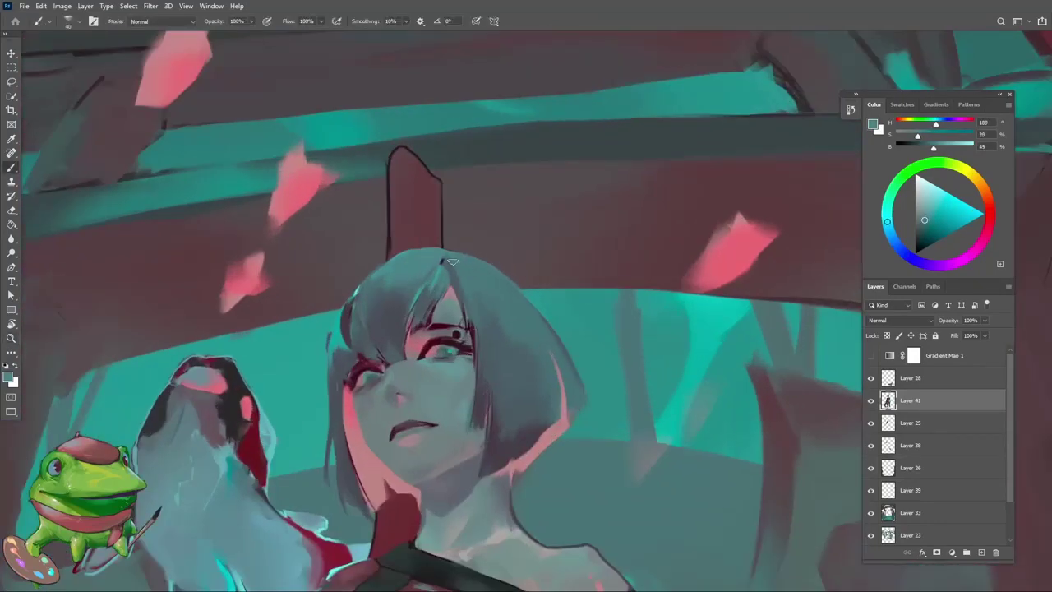
pyautogui.keyDown('alt'); pyautogui.click(462, 275); pyautogui.keyUp('alt')
pyautogui.keyDown('alt'); pyautogui.click(451, 280); pyautogui.keyUp('alt')
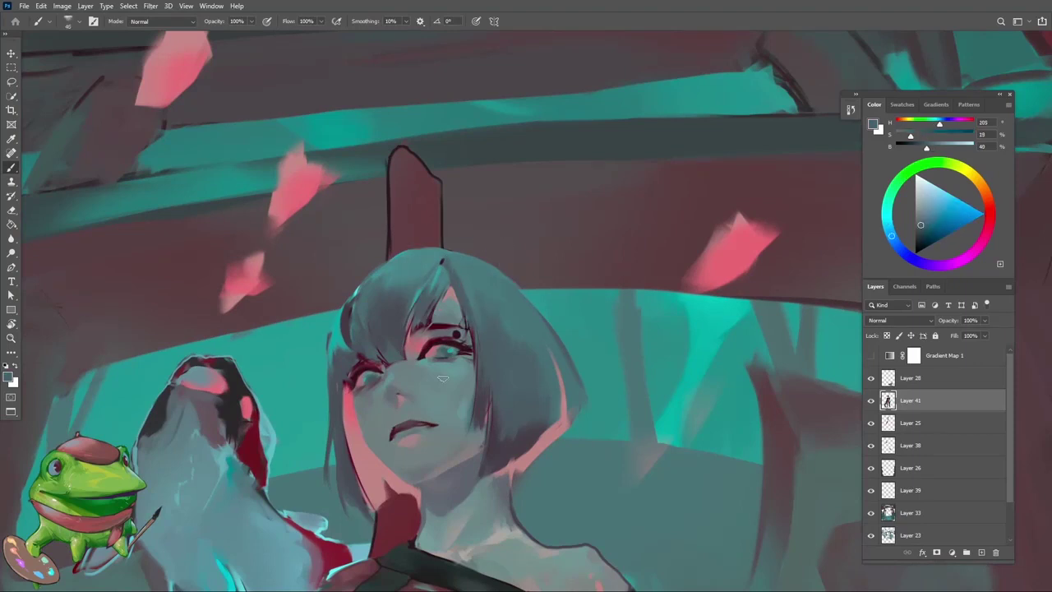
pyautogui.keyDown('alt'); pyautogui.click(447, 314); pyautogui.keyUp('alt')
pyautogui.press('z')
pyautogui.keyDown('alt'); pyautogui.click(447, 374); pyautogui.keyUp('alt')
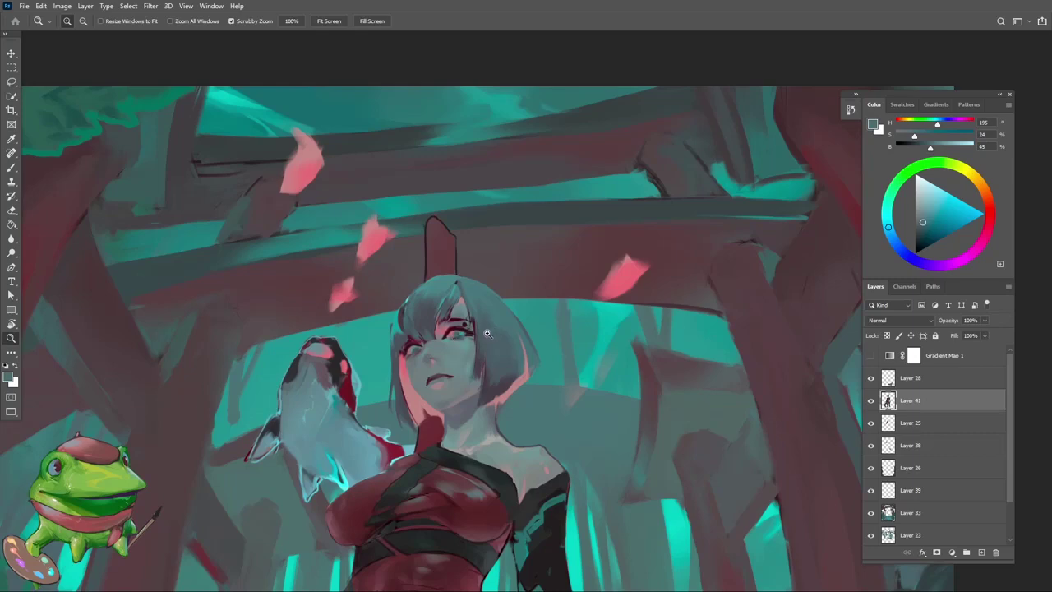
# Retouch the cheek beside the near side lock with sampled grey-teal, hue 184, saturation 20%, brightness 57%
pyautogui.scroll(-3, 533, 359)
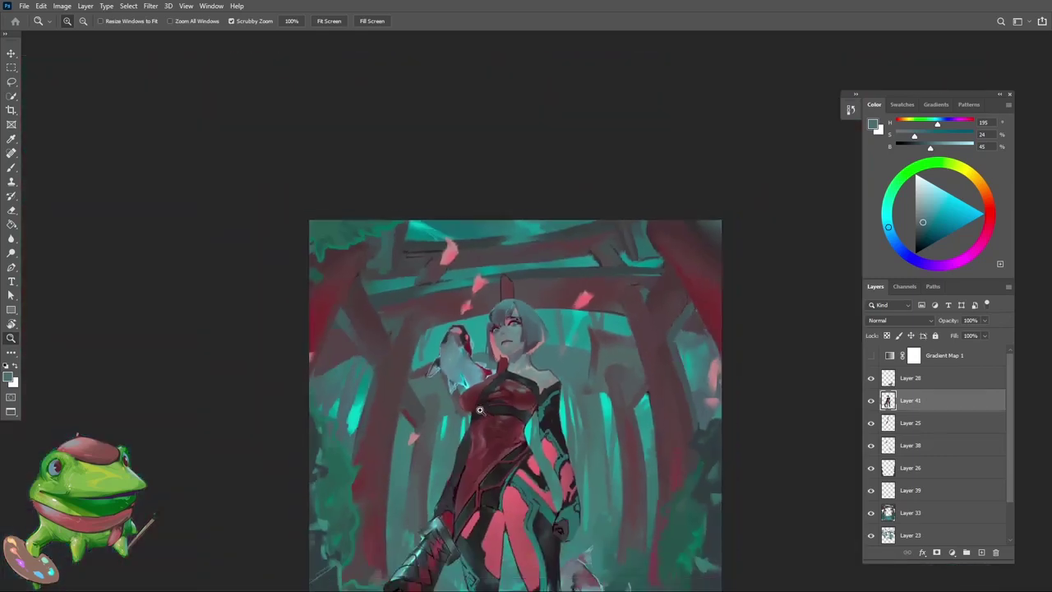
pyautogui.scroll(6, 533, 359)
pyautogui.press('b')
pyautogui.keyDown('alt'); pyautogui.click(498, 316); pyautogui.keyUp('alt')
pyautogui.keyDown('alt'); pyautogui.click(498, 320); pyautogui.keyUp('alt')
pyautogui.press('z')
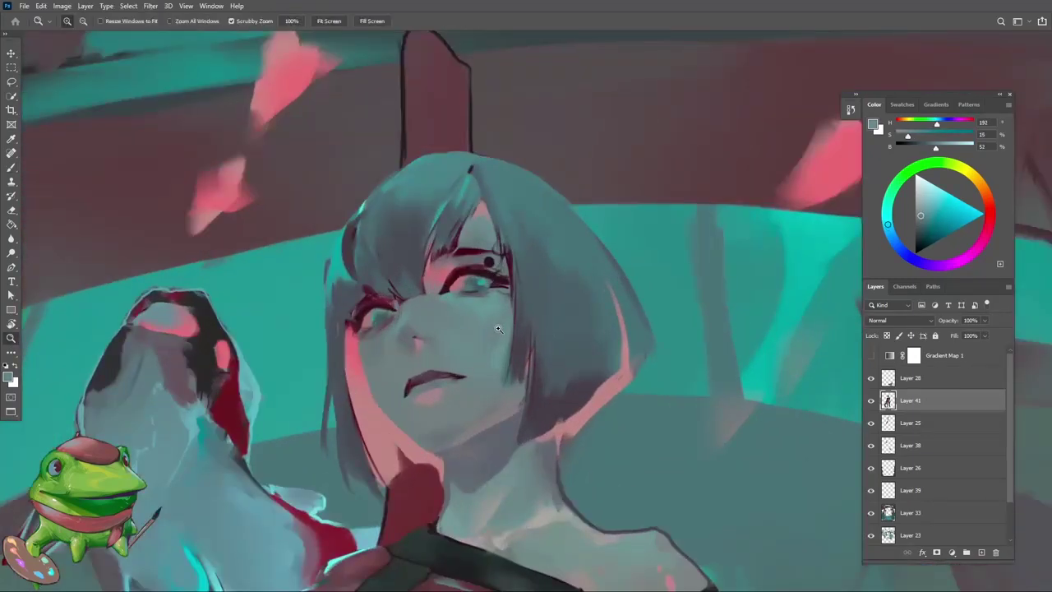
pyautogui.scroll(-1, 505, 310)
pyautogui.press('b')
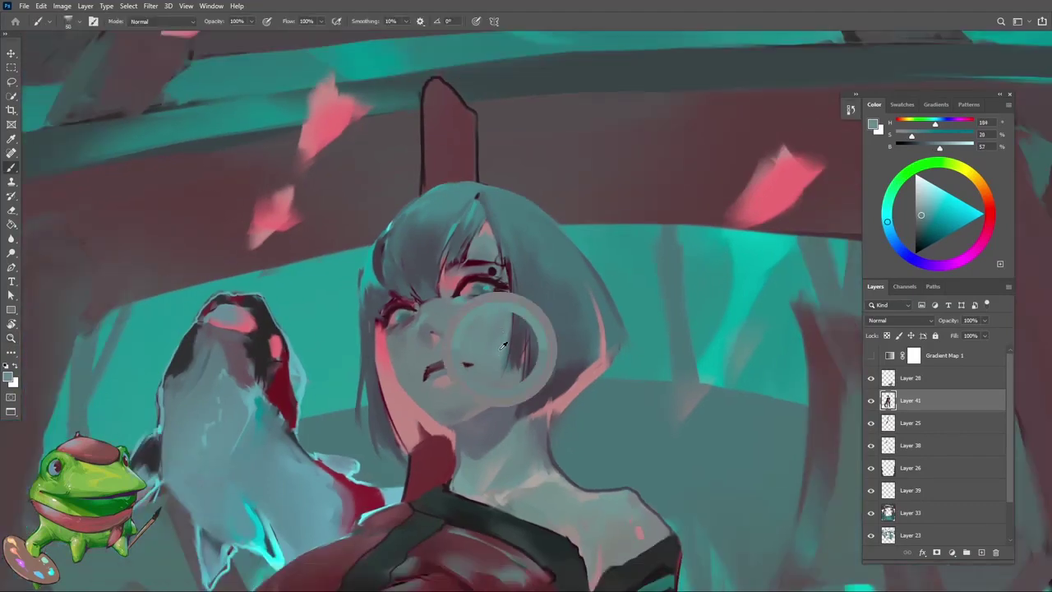
pyautogui.moveTo(500, 369); pyautogui.dragTo(559, 403)
# Refine the side lock framing the cheek with slate, hue 202, saturation 19%, brightness 39%, and dark purple-grey, hue 255, saturation 10%, brightness 31%
pyautogui.press('z')
pyautogui.scroll(-5, 442, 424)
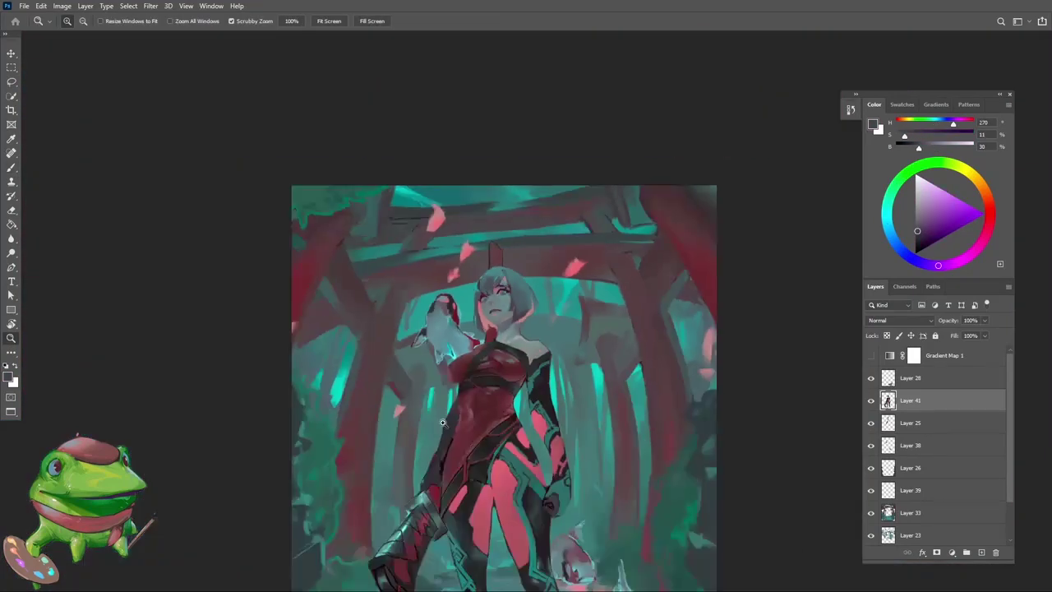
pyautogui.scroll(5, 493, 300)
pyautogui.press('b')
pyautogui.keyDown('alt'); pyautogui.click(456, 293); pyautogui.keyUp('alt')
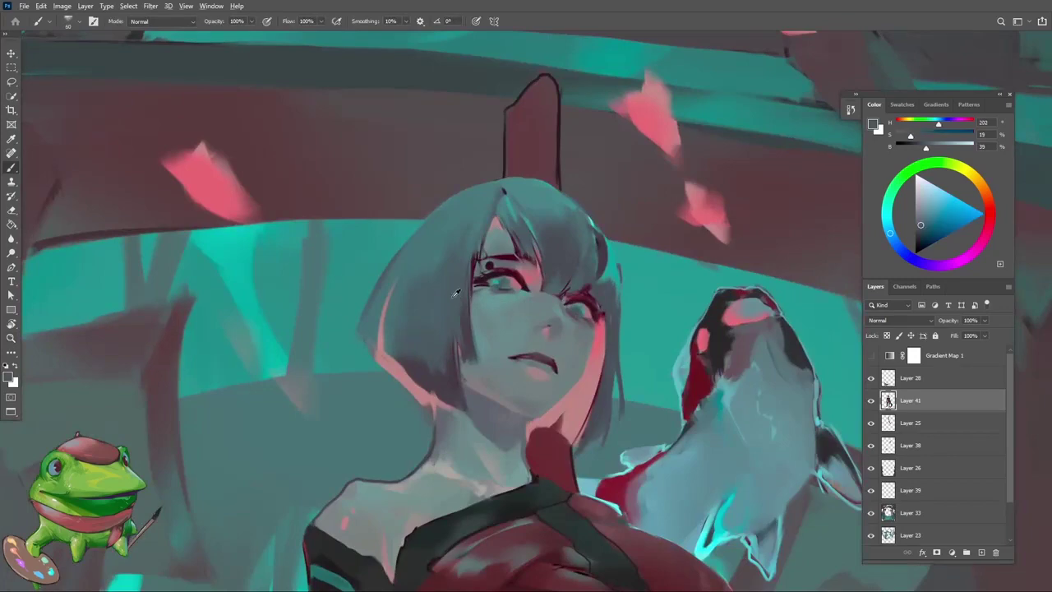
pyautogui.keyDown('alt'); pyautogui.click(468, 322); pyautogui.keyUp('alt')
pyautogui.keyDown('alt'); pyautogui.click(447, 364); pyautogui.keyUp('alt')
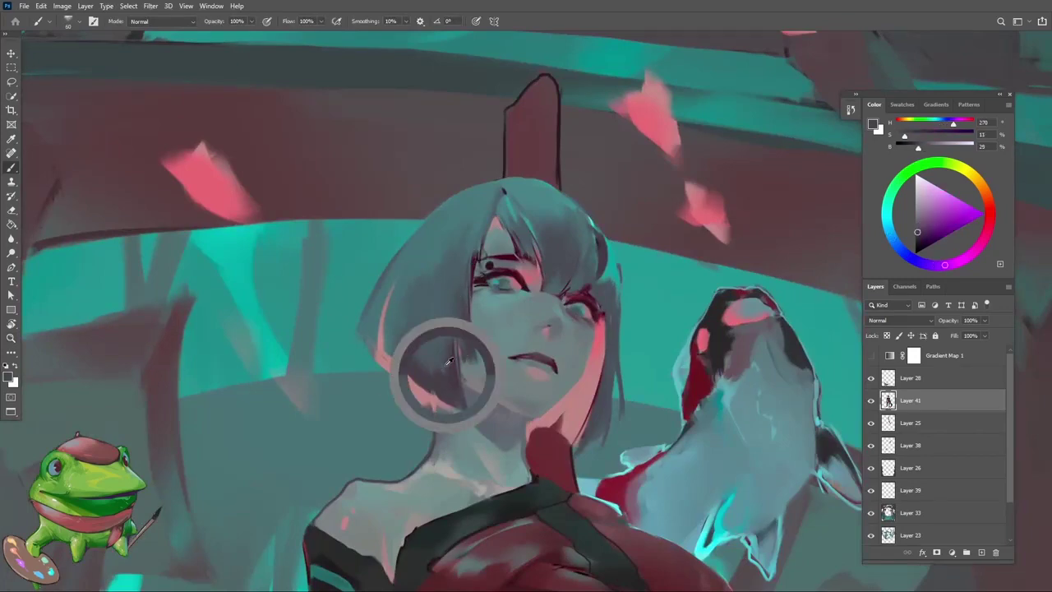
# Examine the mirrored painting as a whole at several magnifications to judge the figure against the forest
pyautogui.press('z')
pyautogui.scroll(-5, 469, 369)
pyautogui.press('r')
pyautogui.moveTo(526, 247); pyautogui.dragTo(585, 231)
pyautogui.press('Escape')
pyautogui.press('z')
pyautogui.scroll(-4, 462, 470)
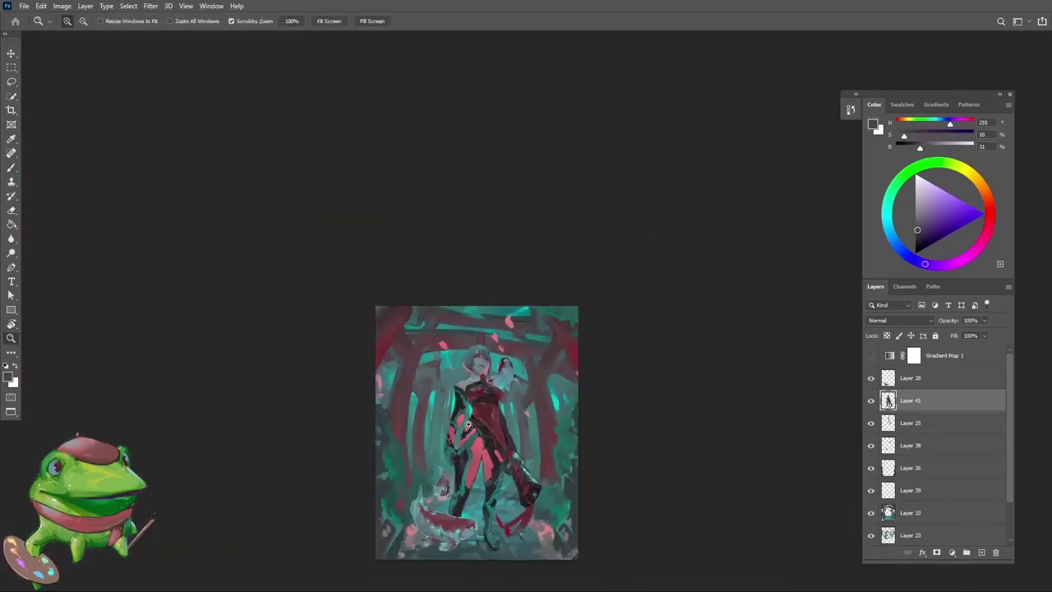
pyautogui.scroll(2, 488, 486)
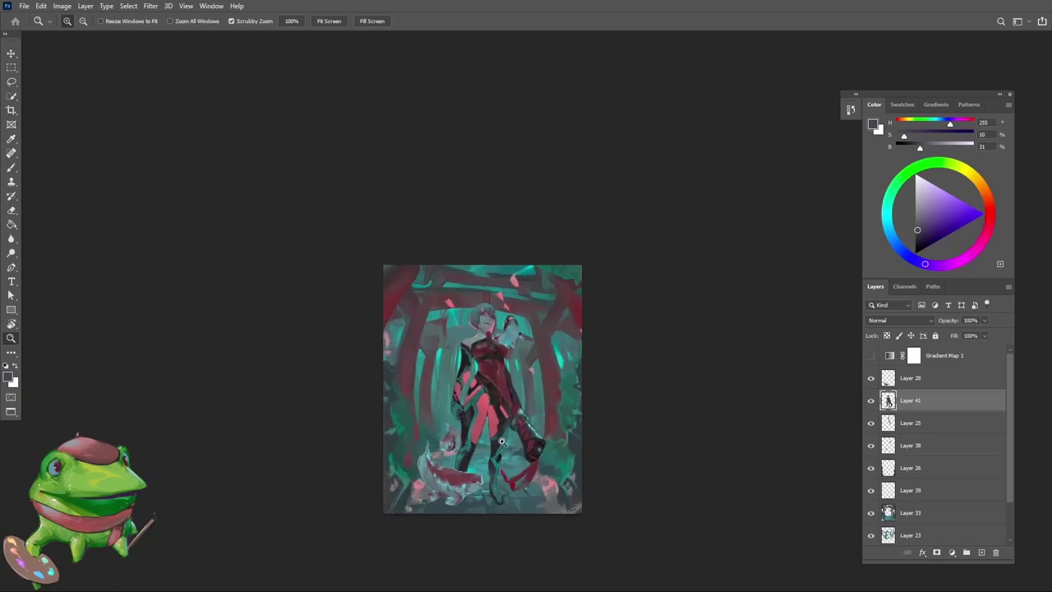
pyautogui.scroll(-3, 501, 442)
pyautogui.scroll(5, 479, 424)
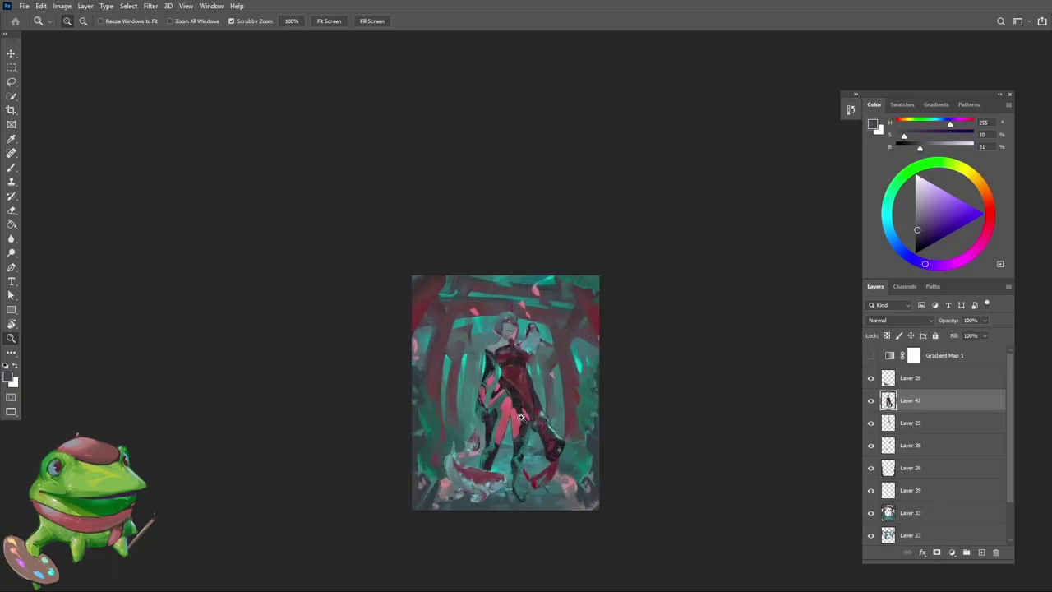
pyautogui.press('v')
pyautogui.press('z')
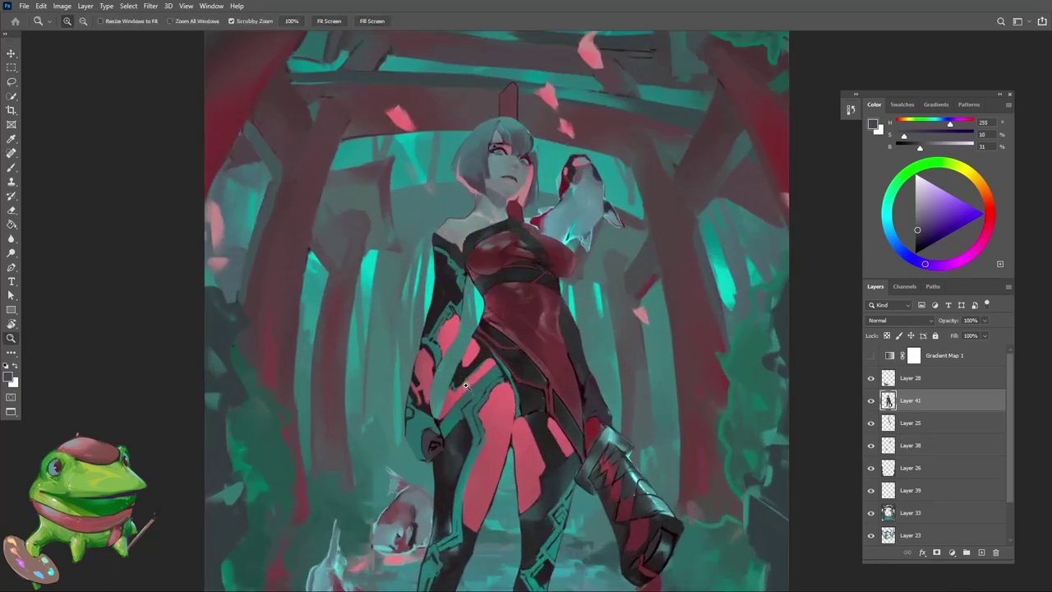
# Tidy the stripes on the hip with sampled pink, hue 354, saturation 48%, brightness 73%, and teal, hue 176, saturation 33%, brightness 39%
pyautogui.scroll(5, 485, 392)
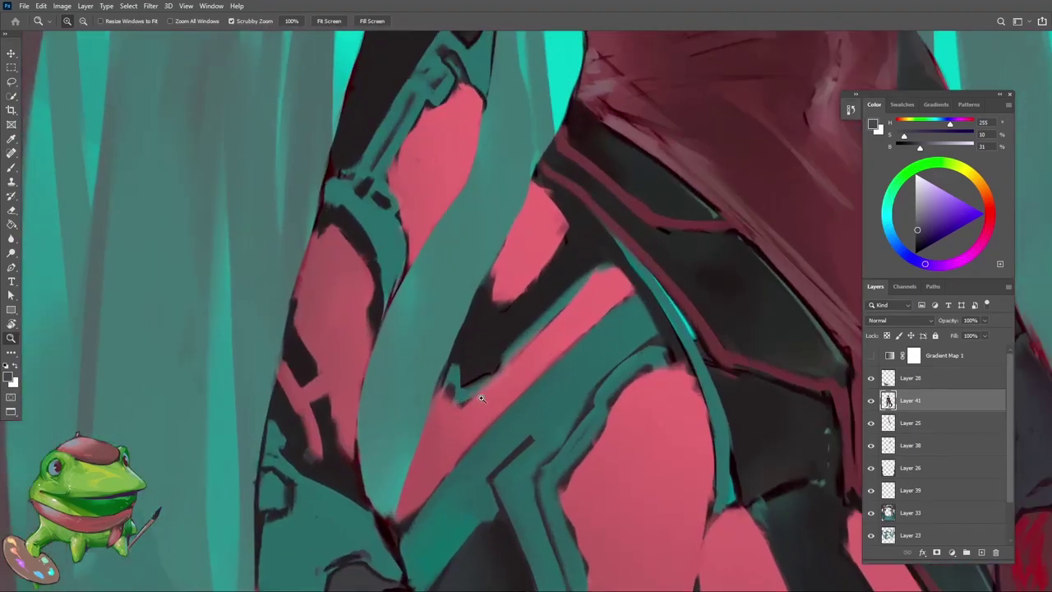
pyautogui.press('b')
pyautogui.keyDown('alt'); pyautogui.click(466, 416); pyautogui.keyUp('alt')
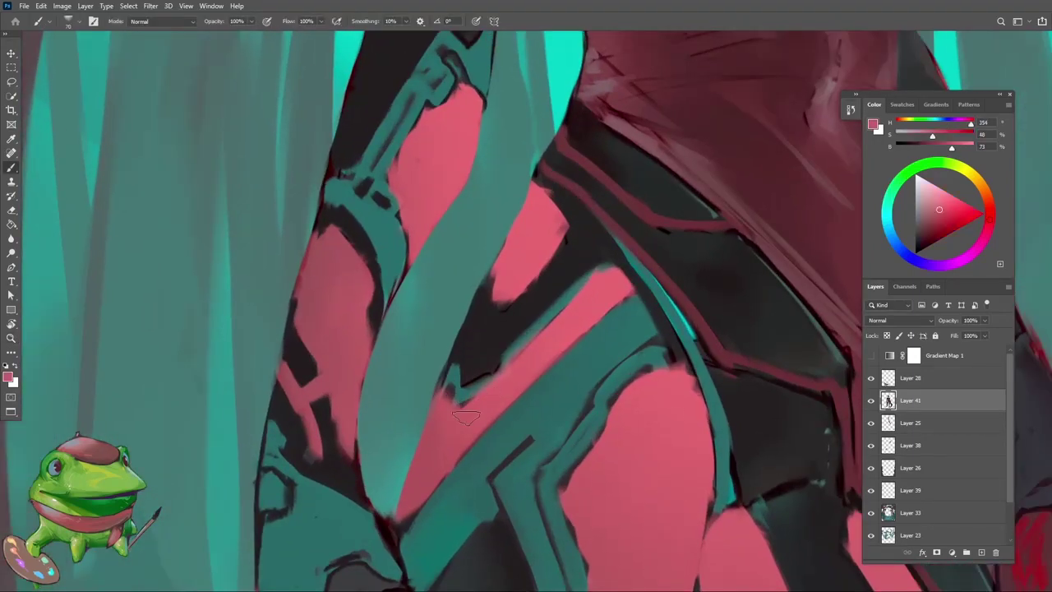
pyautogui.keyDown('alt'); pyautogui.click(484, 386); pyautogui.keyUp('alt')
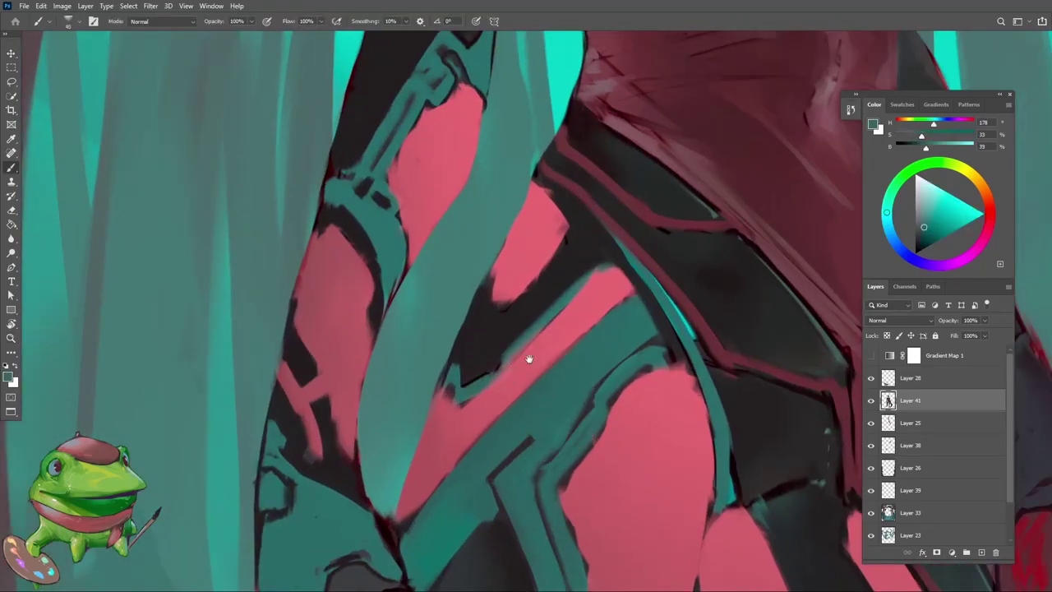
pyautogui.moveTo(529, 359); pyautogui.dragTo(451, 391)
pyautogui.press('h')
pyautogui.moveTo(539, 306); pyautogui.dragTo(452, 388)
# Reshape the small upper pink hip panel with near-black, hue 340, saturation 7%, brightness 16%, and pink, hue 354, saturation 50%, brightness 80%
pyautogui.keyDown('alt'); pyautogui.click(497, 344); pyautogui.keyUp('alt')
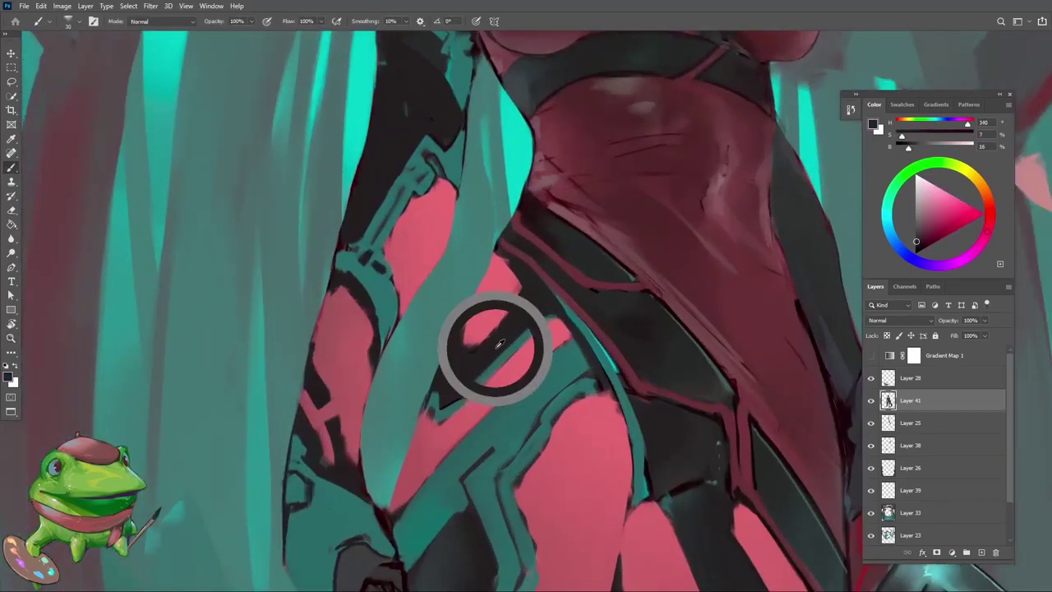
pyautogui.keyDown('alt'); pyautogui.click(513, 294); pyautogui.keyUp('alt')
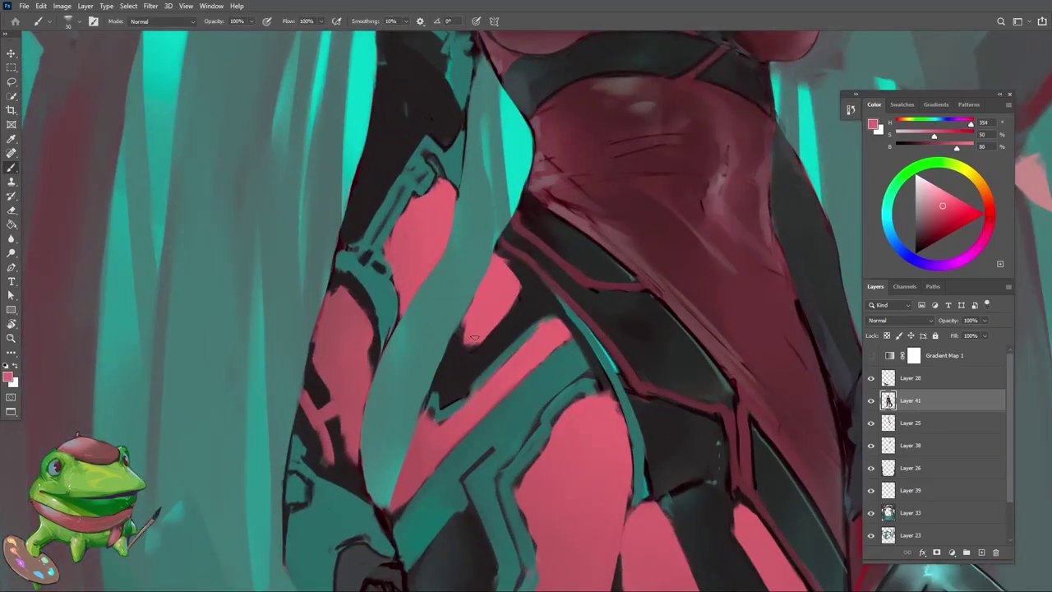
pyautogui.press('r')
pyautogui.scroll(-5, 604, 349)
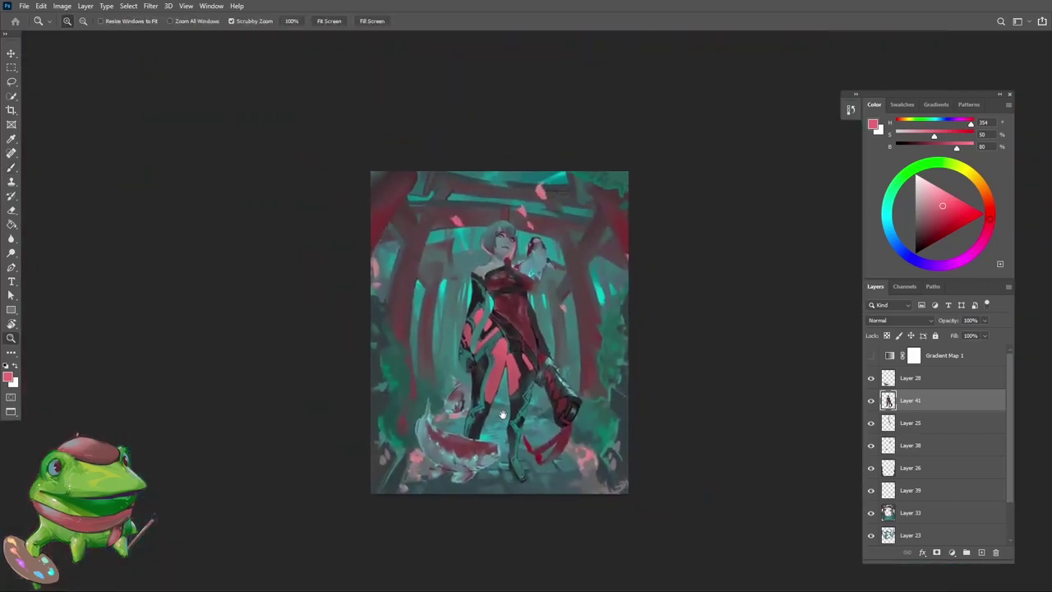
pyautogui.moveTo(604, 349); pyautogui.dragTo(592, 386)
pyautogui.press('z')
pyautogui.click(518, 336)
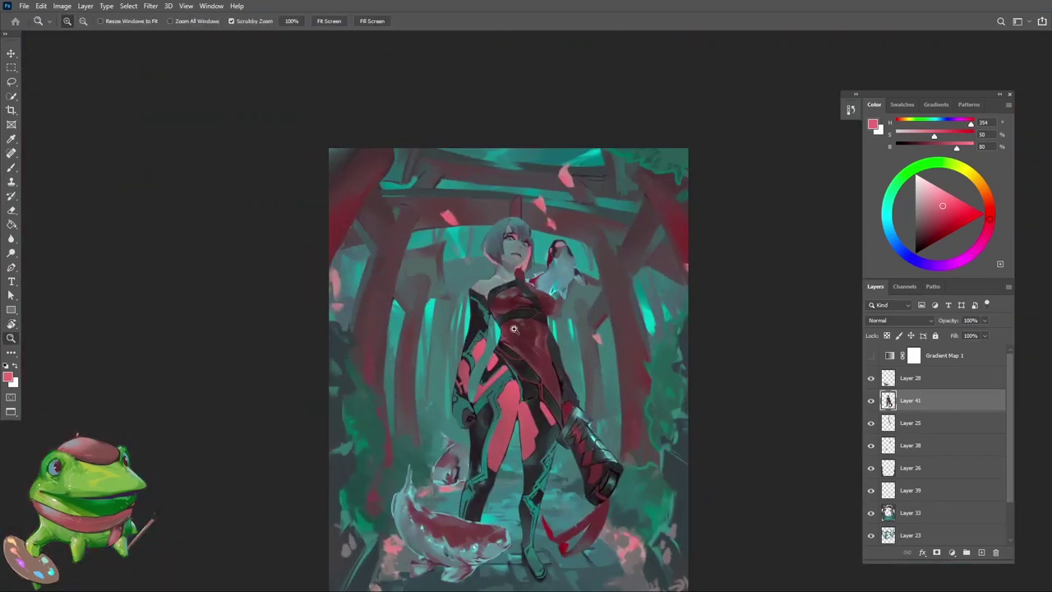
# Clean up the dark border above the small pink hip panel with near-black, hue 300, saturation 2%, brightness 16%
pyautogui.scroll(5, 513, 328)
pyautogui.press('b')
pyautogui.keyDown('alt'); pyautogui.click(497, 362); pyautogui.keyUp('alt')
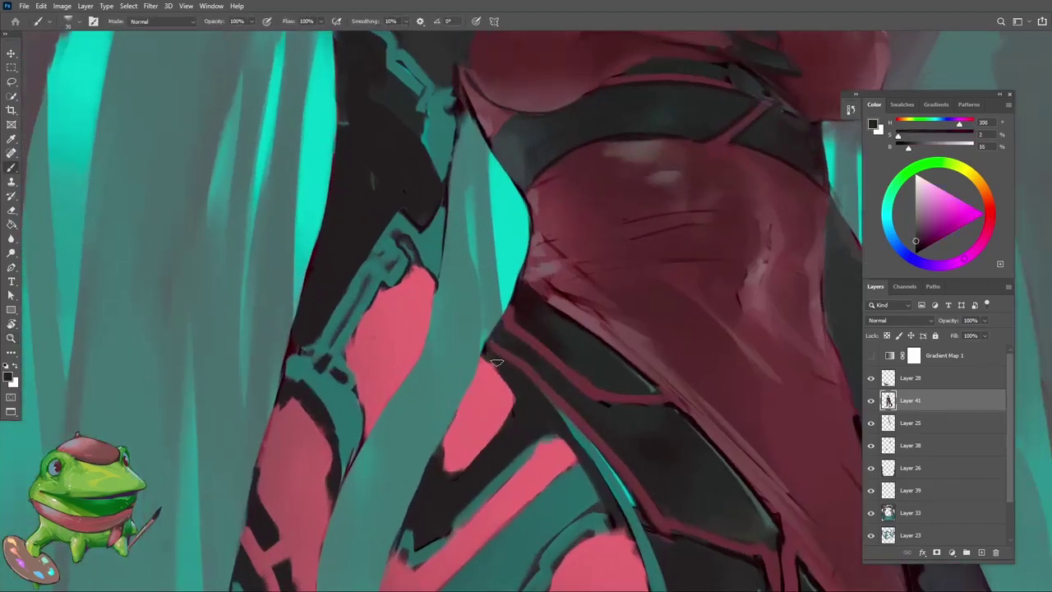
pyautogui.press('z')
pyautogui.scroll(-5, 521, 379)
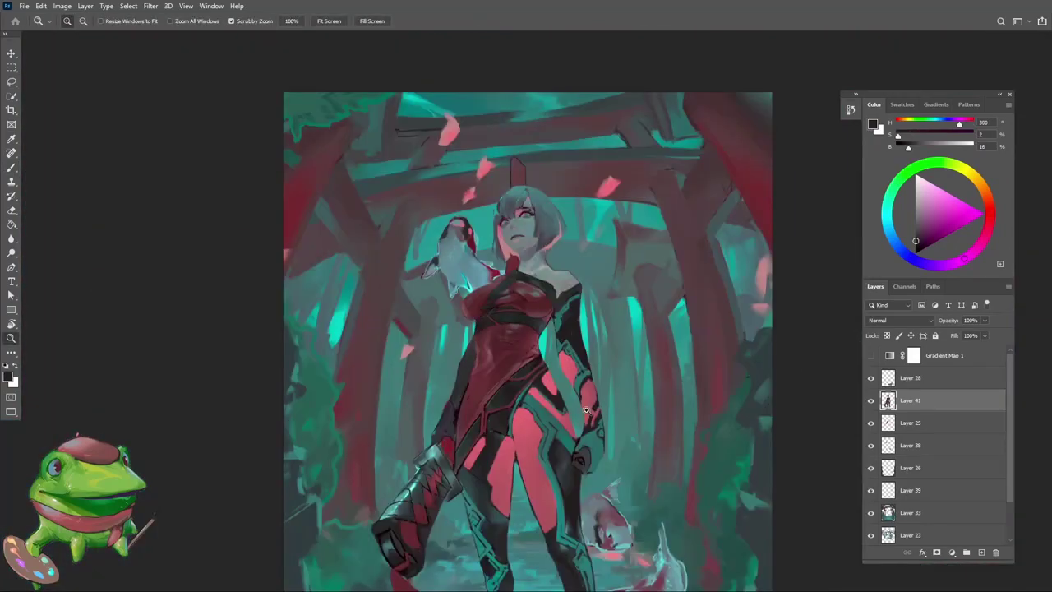
# Extend the teal trim line along the hip up to the waist with sampled teal, hue 178, saturation 35%, brightness 42%
pyautogui.click(547, 363)
pyautogui.scroll(2, 547, 363)
pyautogui.press('b')
pyautogui.keyDown('alt'); pyautogui.click(569, 325); pyautogui.keyUp('alt')
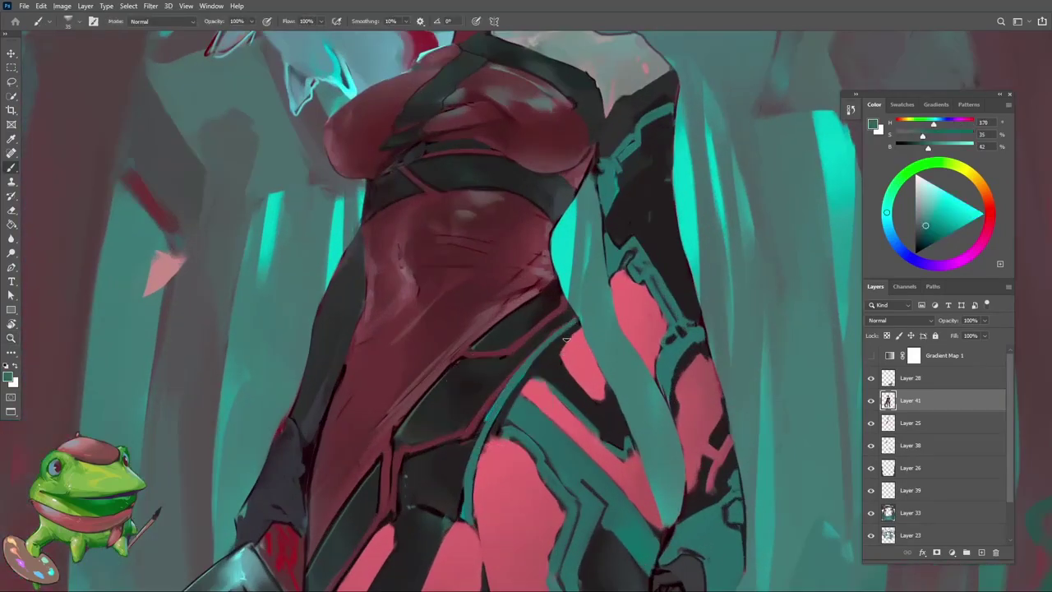
pyautogui.press('z')
# Touch up the red trim line at the hip beneath the waist with dark red, hue 352, saturation 42%, brightness 37%
pyautogui.scroll(-5, 567, 338)
pyautogui.scroll(5, 507, 404)
pyautogui.press('b')
pyautogui.keyDown('alt'); pyautogui.click(507, 405); pyautogui.keyUp('alt')
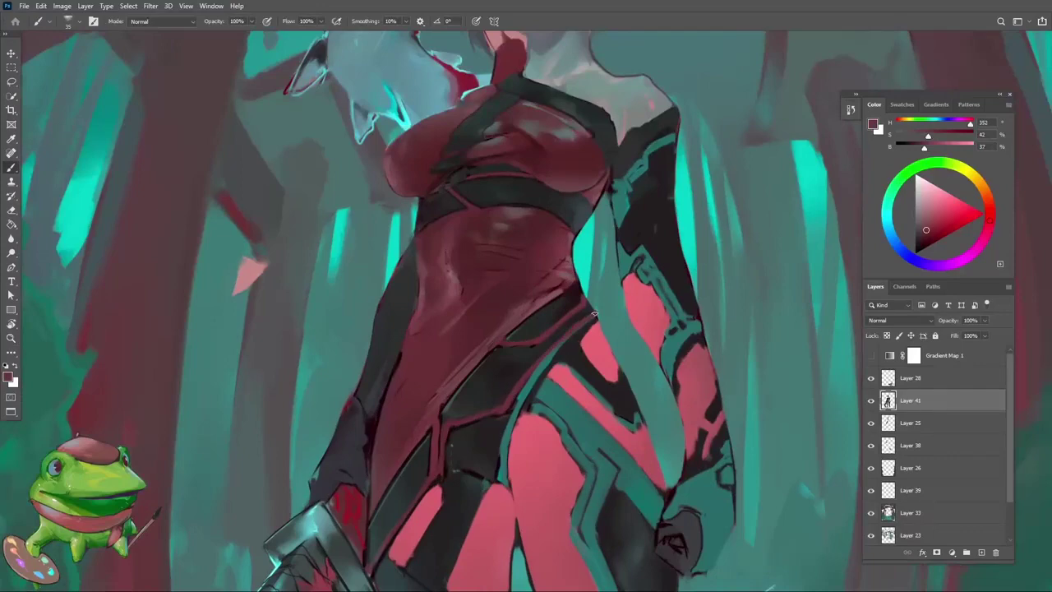
pyautogui.press('z')
pyautogui.scroll(-5, 593, 314)
pyautogui.scroll(5, 500, 371)
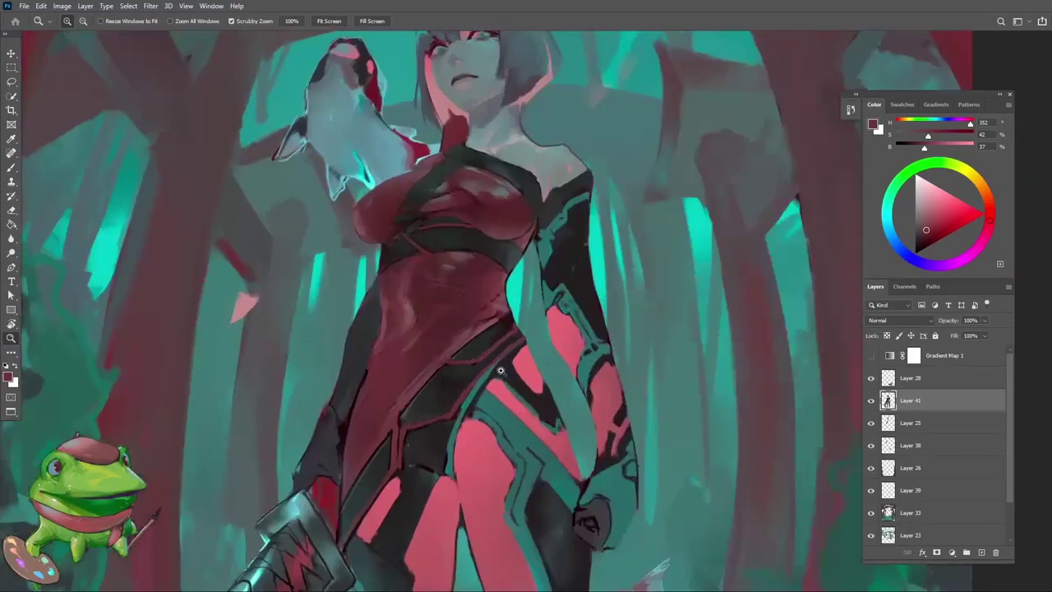
# Refine the teal trim with hue 178, saturation 35%, brightness 42%, and the adjoining pink panel's top with hue 354, saturation 50%, brightness 79%
pyautogui.scroll(2, 499, 370)
pyautogui.press('b')
pyautogui.keyDown('alt'); pyautogui.click(505, 357); pyautogui.keyUp('alt')
pyautogui.scroll(2, 530, 337)
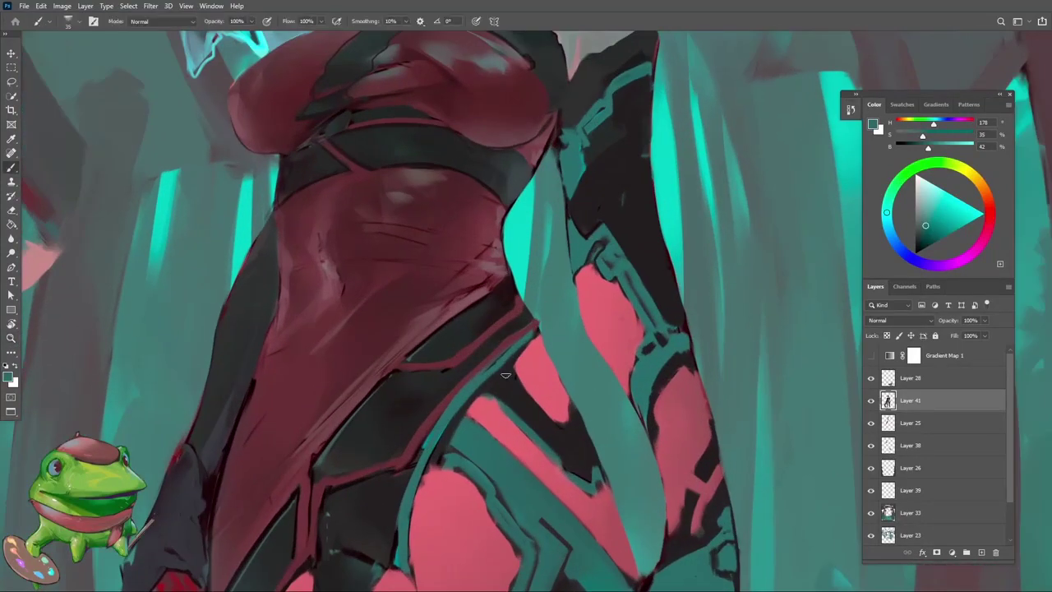
pyautogui.keyDown('alt'); pyautogui.click(524, 376); pyautogui.keyUp('alt')
pyautogui.press('z')
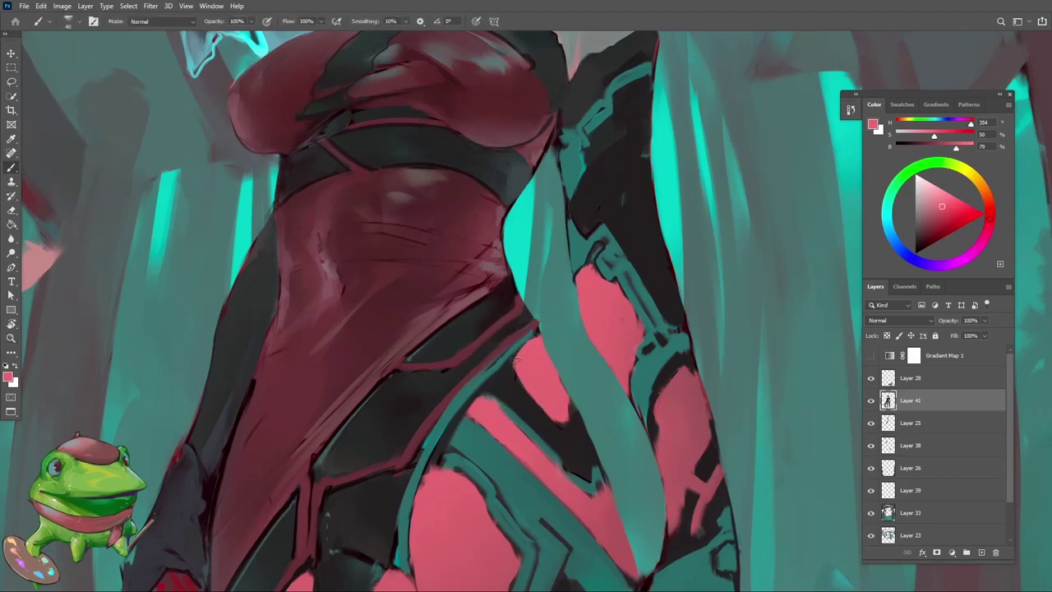
pyautogui.scroll(-5, 458, 484)
pyautogui.scroll(-2, 560, 379)
# Sharpen the pink hip panel's lower edge with near-black, hue 330, saturation 5%, brightness 16%, and pink, hue 355, saturation 49%, brightness 79%
pyautogui.scroll(6, 560, 379)
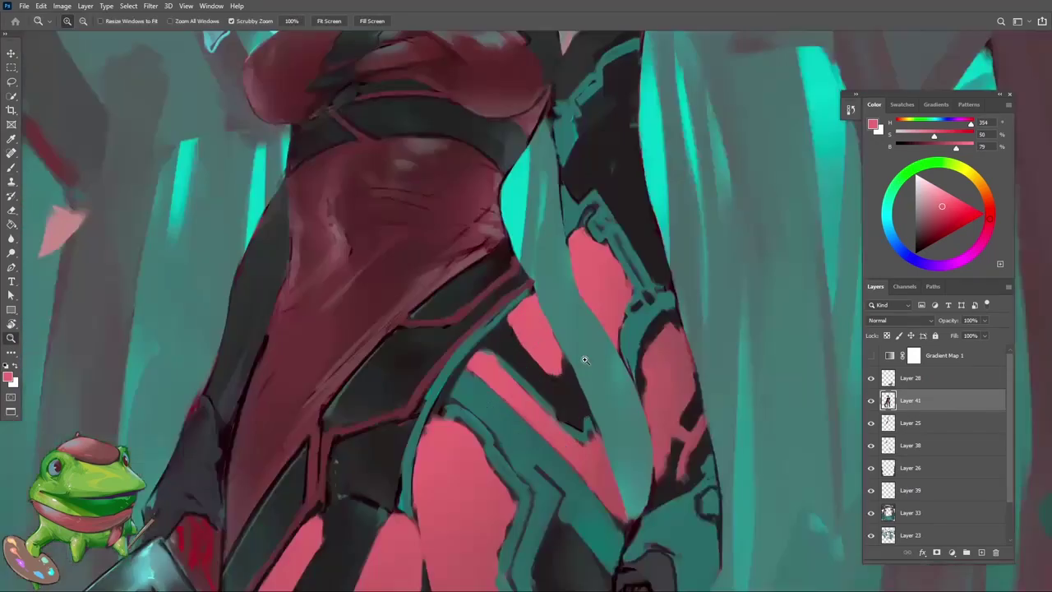
pyautogui.press('b')
pyautogui.keyDown('alt'); pyautogui.click(556, 381); pyautogui.keyUp('alt')
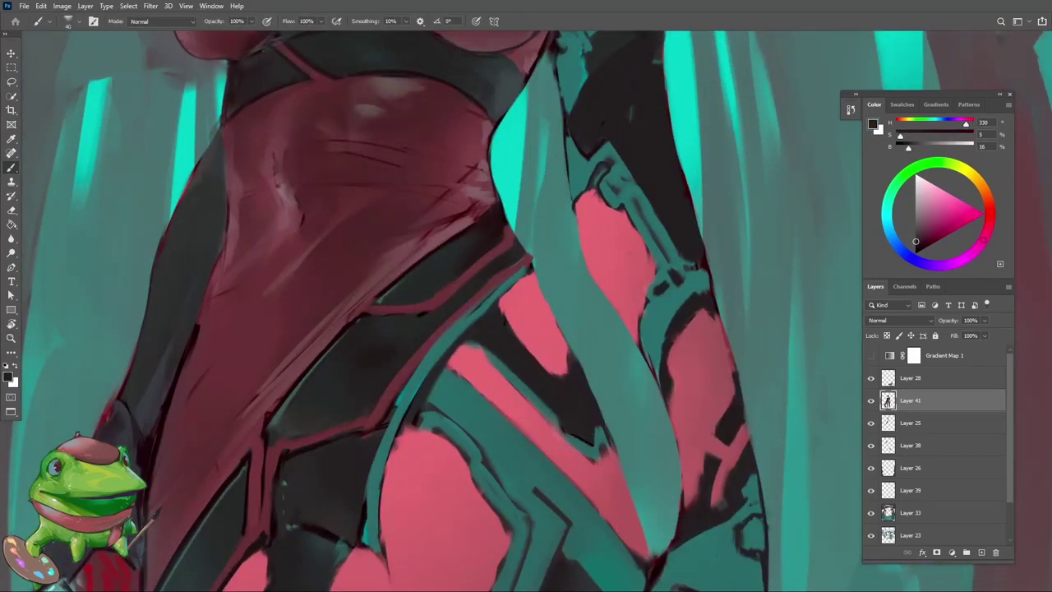
pyautogui.scroll(-2, 513, 355)
pyautogui.scroll(2, 557, 376)
pyautogui.keyDown('alt'); pyautogui.click(524, 382); pyautogui.keyUp('alt')
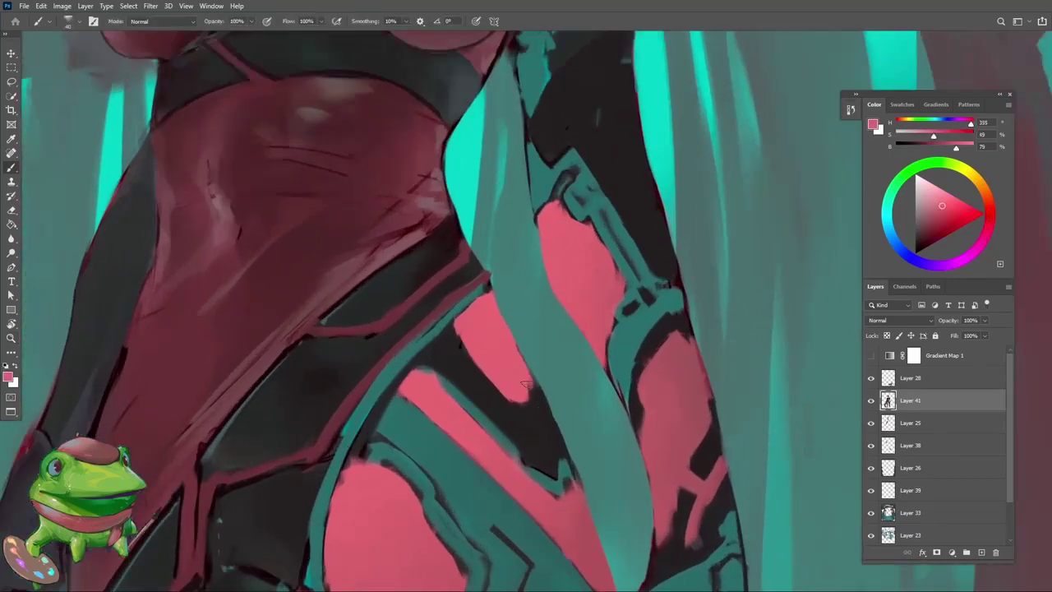
pyautogui.scroll(-2, 477, 311)
pyautogui.scroll(2, 499, 331)
# Paint a thin grey-teal highlight along the upper dark hip panel's edge with sampled hue 174, saturation 21%, brightness 37%
pyautogui.press('e')
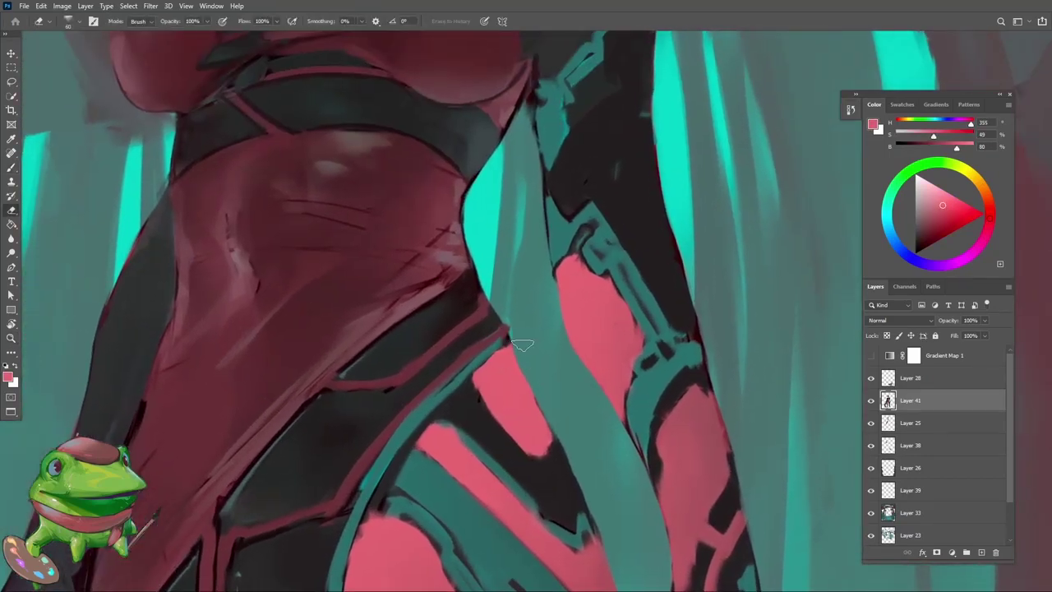
pyautogui.scroll(-2, 510, 321)
pyautogui.scroll(2, 508, 322)
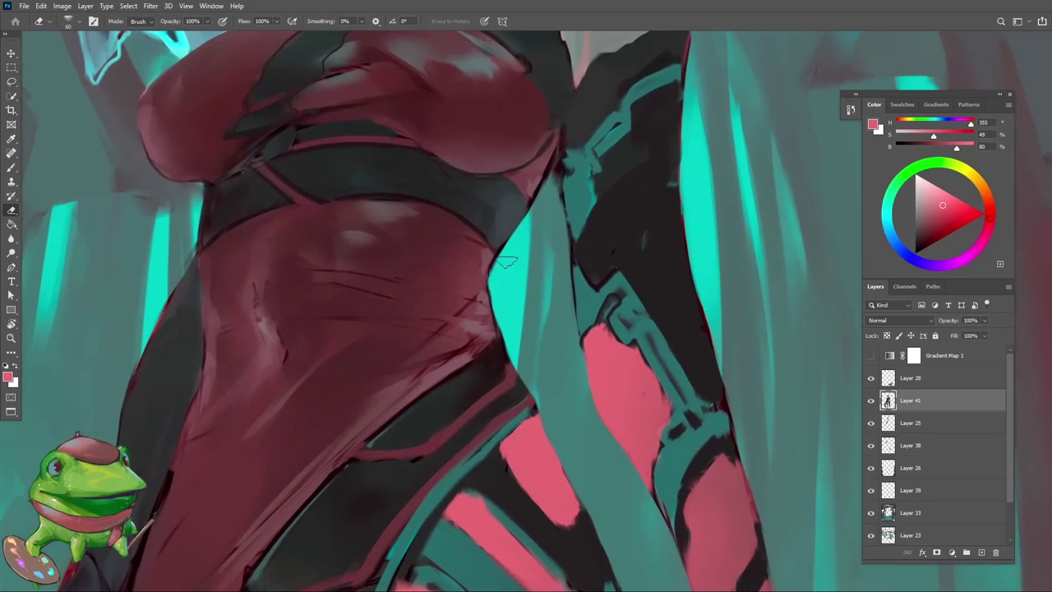
pyautogui.press('b')
pyautogui.scroll(-2, 506, 261)
pyautogui.scroll(3, 430, 354)
pyautogui.keyDown('alt'); pyautogui.click(430, 361); pyautogui.keyUp('alt')
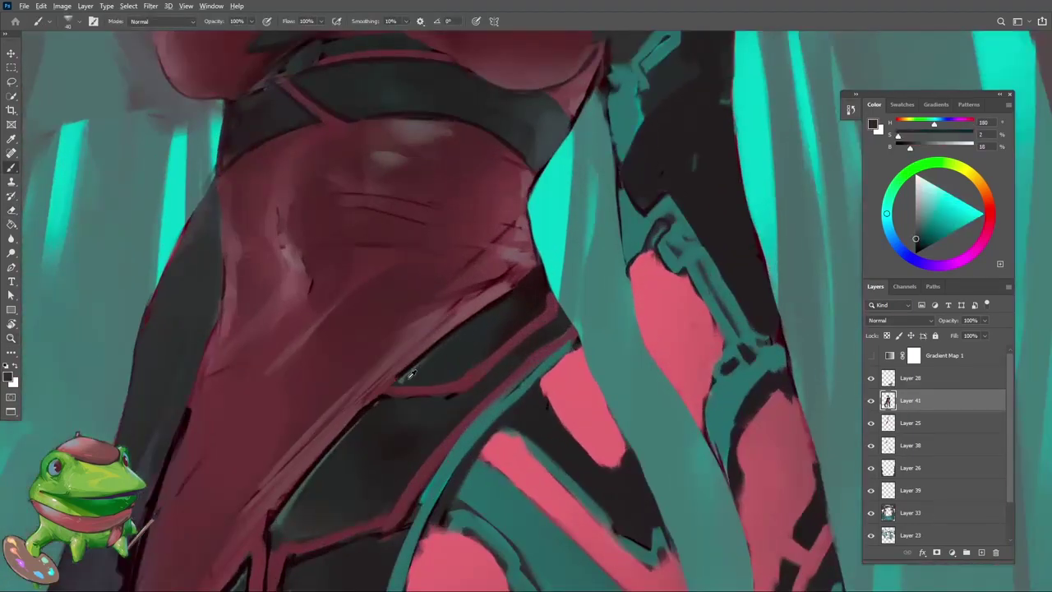
pyautogui.keyDown('alt'); pyautogui.click(409, 374); pyautogui.keyUp('alt')
pyautogui.scroll(-2, 407, 372)
pyautogui.scroll(2, 504, 329)
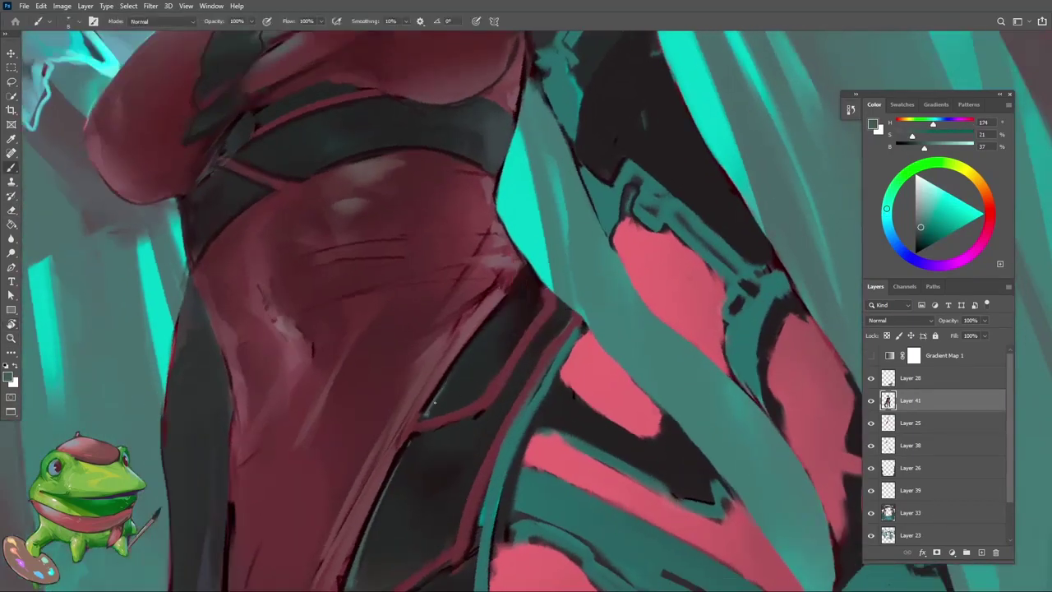
pyautogui.scroll(-2, 480, 339)
# Darken the outline of the upper red hip trim with sampled near-black, hue 349, saturation 41%, brightness 11%
pyautogui.keyDown('alt'); pyautogui.click(493, 337); pyautogui.keyUp('alt')
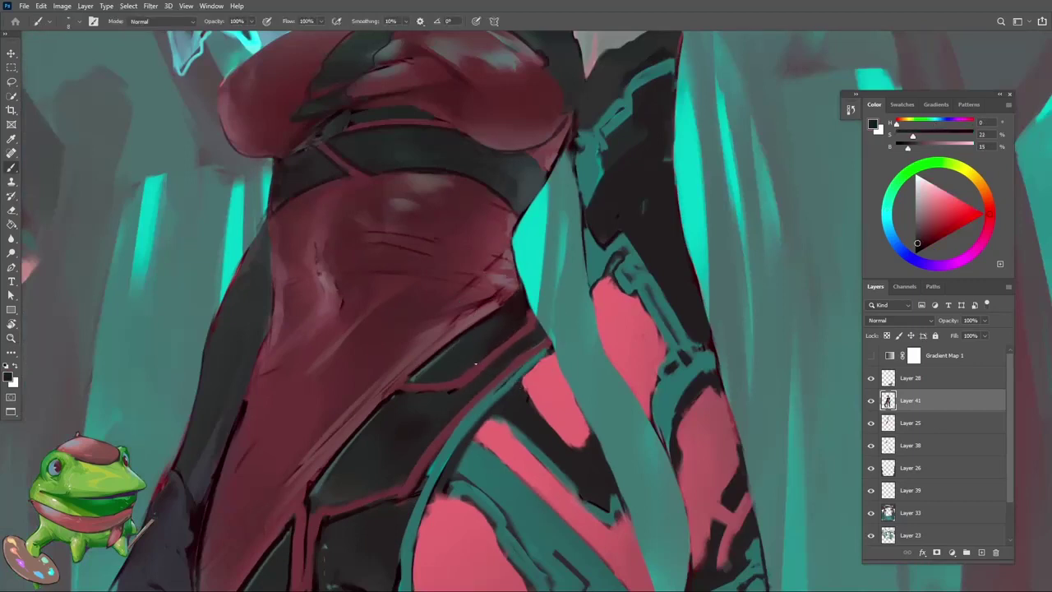
pyautogui.keyDown('alt'); pyautogui.click(396, 392); pyautogui.keyUp('alt')
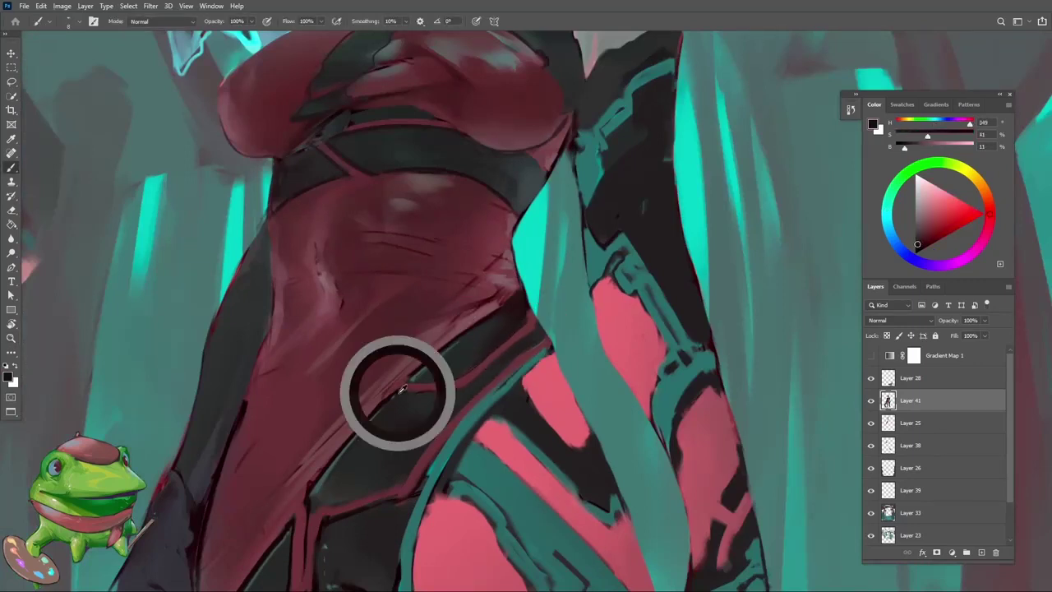
pyautogui.moveTo(411, 393); pyautogui.dragTo(443, 394)
pyautogui.keyDown('alt'); pyautogui.click(526, 335); pyautogui.keyUp('alt')
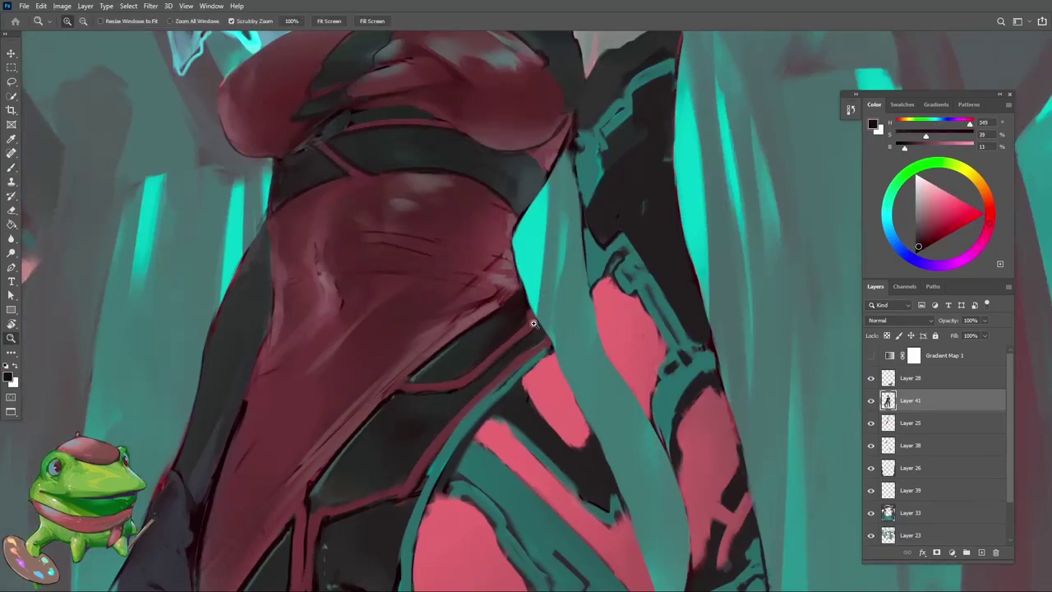
pyautogui.scroll(-2, 530, 337)
pyautogui.scroll(2, 499, 392)
# Refine the dark strip and teal trim above the pink hip stripe with near-black, hue 300, and teal, hue 178, saturation 36%, brightness 42%
pyautogui.keyDown('alt'); pyautogui.click(438, 431); pyautogui.keyUp('alt')
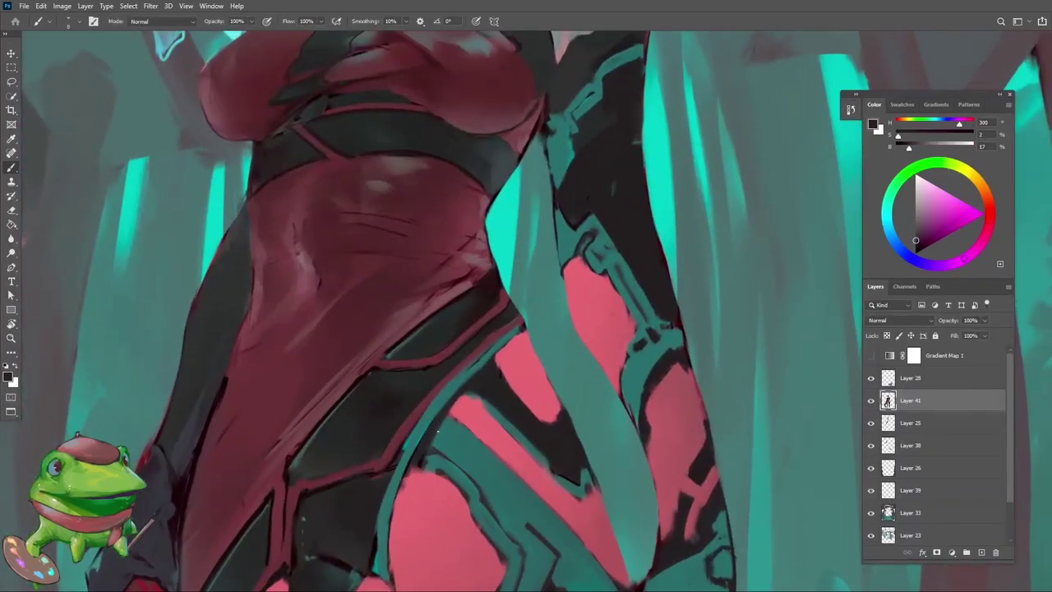
pyautogui.keyDown('alt'); pyautogui.click(445, 415); pyautogui.keyUp('alt')
pyautogui.keyDown('alt'); pyautogui.click(515, 364); pyautogui.keyUp('alt')
pyautogui.press('z')
pyautogui.moveTo(523, 335)
pyautogui.mouseDown()
pyautogui.moveTo(427, 353)
pyautogui.moveTo(475, 376)
pyautogui.moveTo(429, 372)
pyautogui.moveTo(404, 441)
pyautogui.moveTo(456, 380)
pyautogui.moveTo(438, 370)
pyautogui.mouseUp()
pyautogui.keyDown('alt'); pyautogui.click(452, 353); pyautogui.keyUp('alt')
pyautogui.press('z')
pyautogui.press('z')
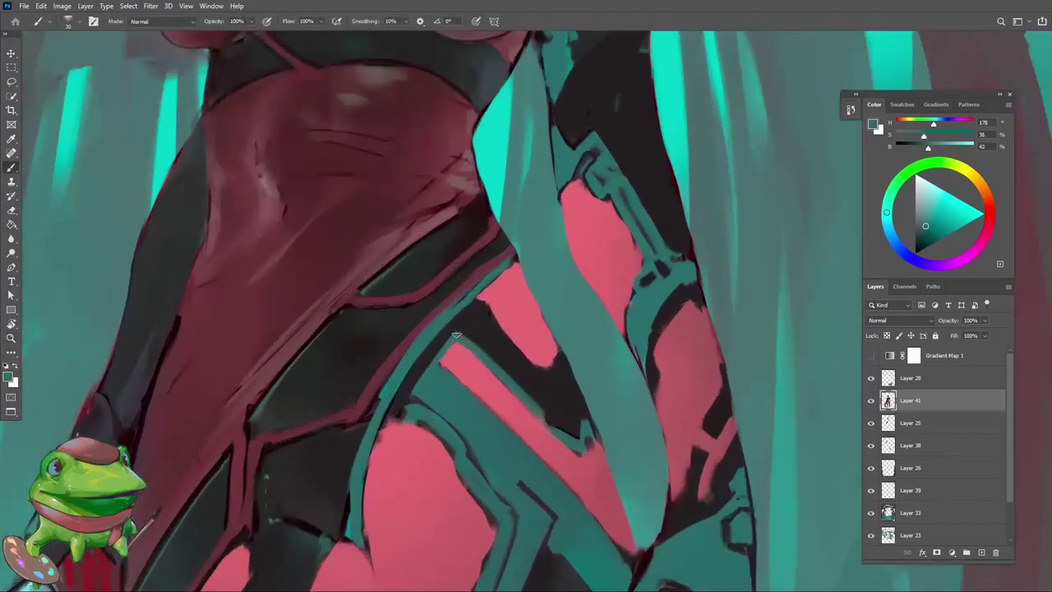
# Sharpen the pink hip stripe's upper edge with sampled near-black, hue 300, saturation 2%, brightness 16%
pyautogui.press('z')
pyautogui.moveTo(456, 335)
pyautogui.mouseDown()
pyautogui.moveTo(415, 362)
pyautogui.moveTo(445, 372)
pyautogui.moveTo(465, 351)
pyautogui.moveTo(417, 337)
pyautogui.mouseUp()
pyautogui.keyDown('alt'); pyautogui.click(445, 372); pyautogui.keyUp('alt')
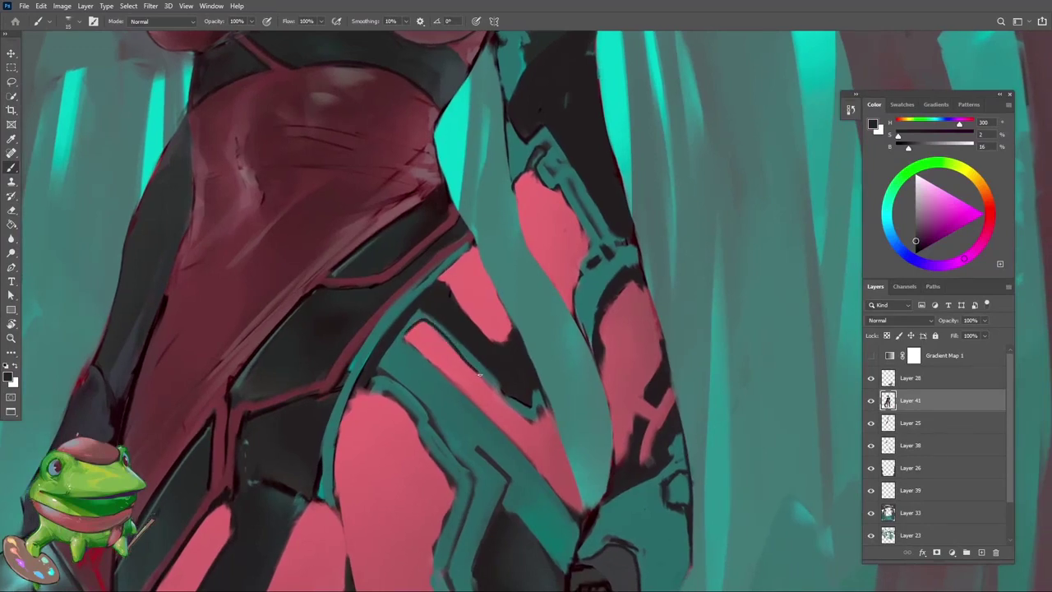
pyautogui.press('z')
pyautogui.moveTo(543, 419); pyautogui.dragTo(523, 474)
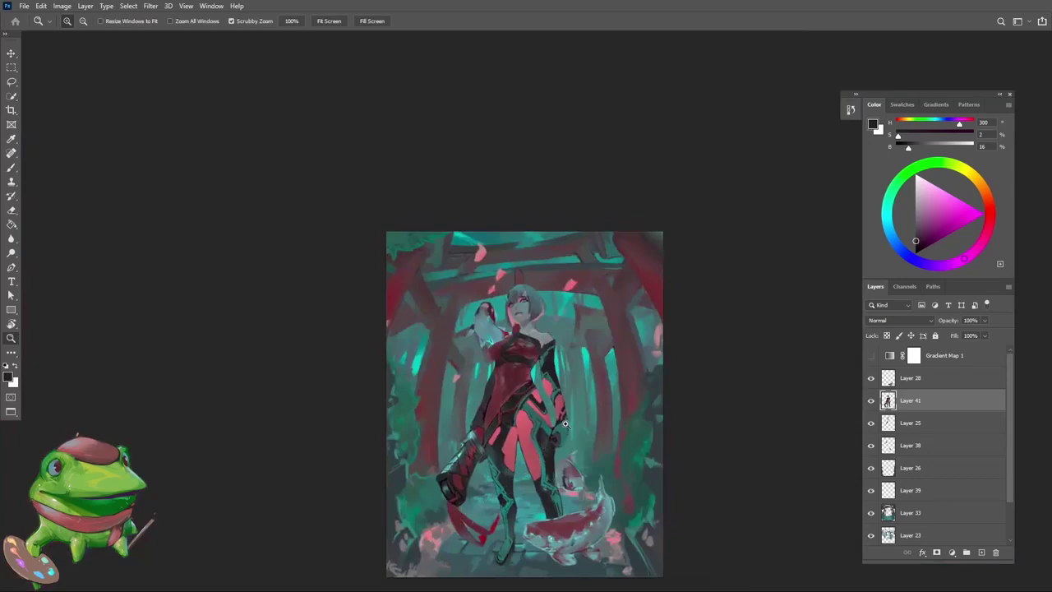
# Smooth the long teal hip trim towards the waist with sampled teal, hue 178, saturation 35%, brightness 42%
pyautogui.moveTo(565, 423); pyautogui.dragTo(582, 386)
pyautogui.moveTo(511, 355); pyautogui.dragTo(609, 354)
pyautogui.press('b')
pyautogui.keyDown('alt'); pyautogui.click(436, 388); pyautogui.keyUp('alt')
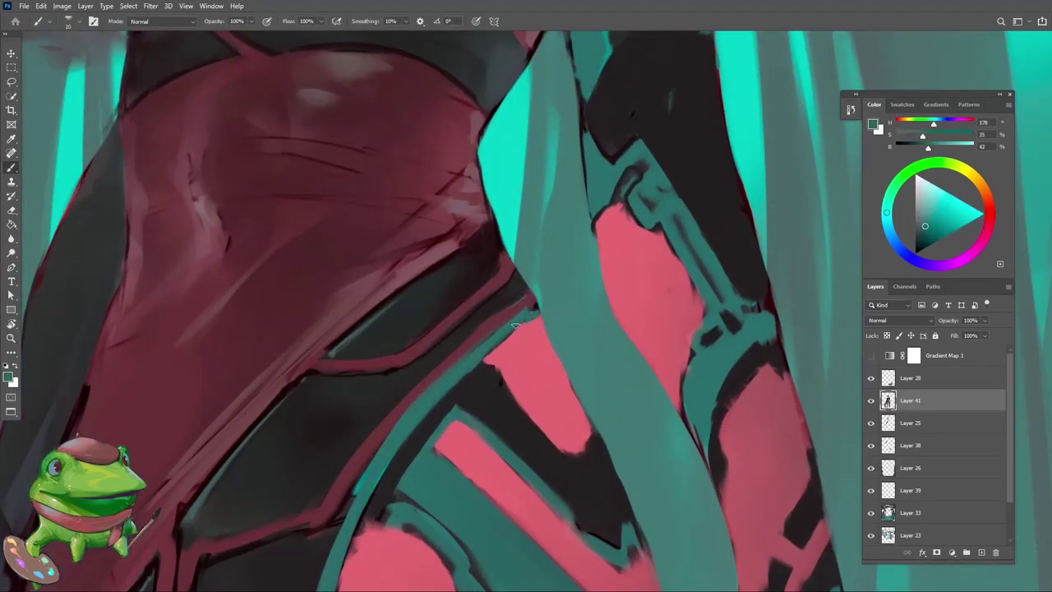
pyautogui.press('z')
pyautogui.moveTo(516, 327)
pyautogui.mouseDown()
pyautogui.moveTo(466, 392)
pyautogui.moveTo(538, 392)
pyautogui.mouseUp()
pyautogui.press('b')
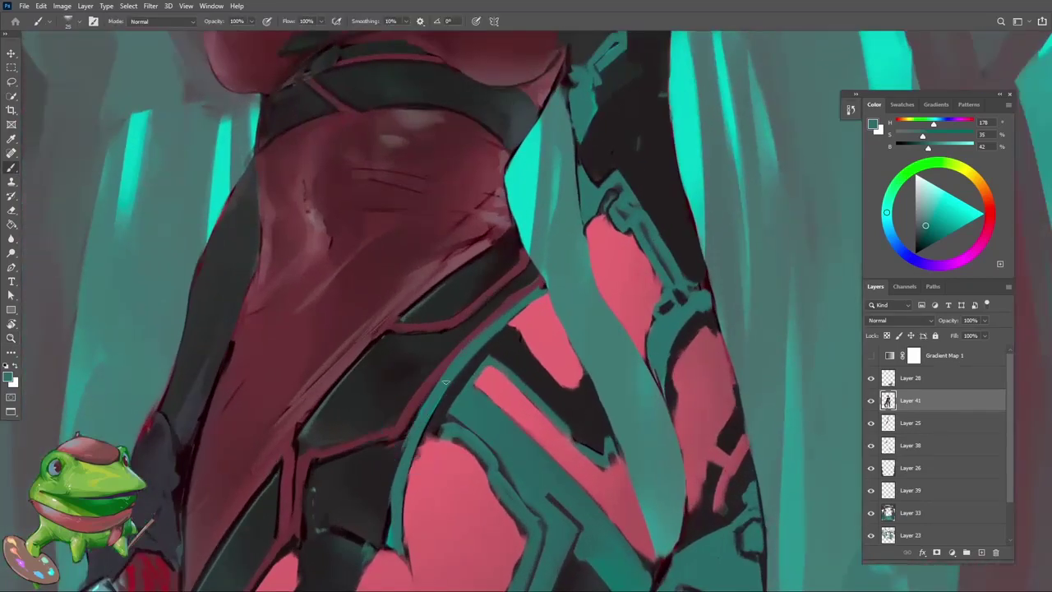
# Strengthen the teal trim curving down beside the pink thigh with sampled teal, hue 180, saturation 39%, brightness 44%
pyautogui.press('z')
pyautogui.moveTo(445, 385)
pyautogui.mouseDown()
pyautogui.moveTo(421, 454)
pyautogui.moveTo(456, 445)
pyautogui.mouseUp()
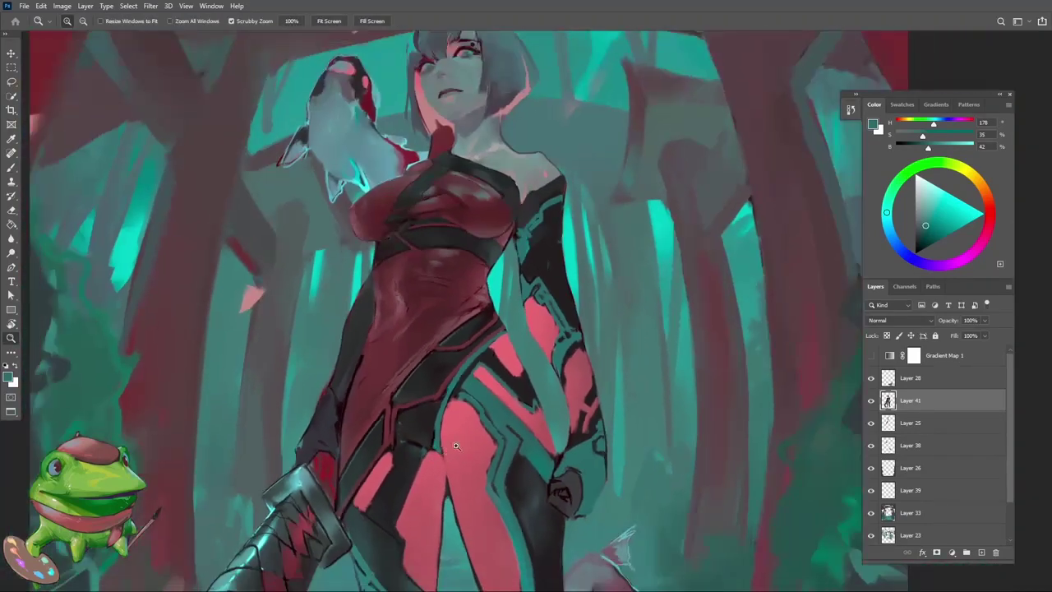
pyautogui.press('b')
pyautogui.scroll(6, 456, 445)
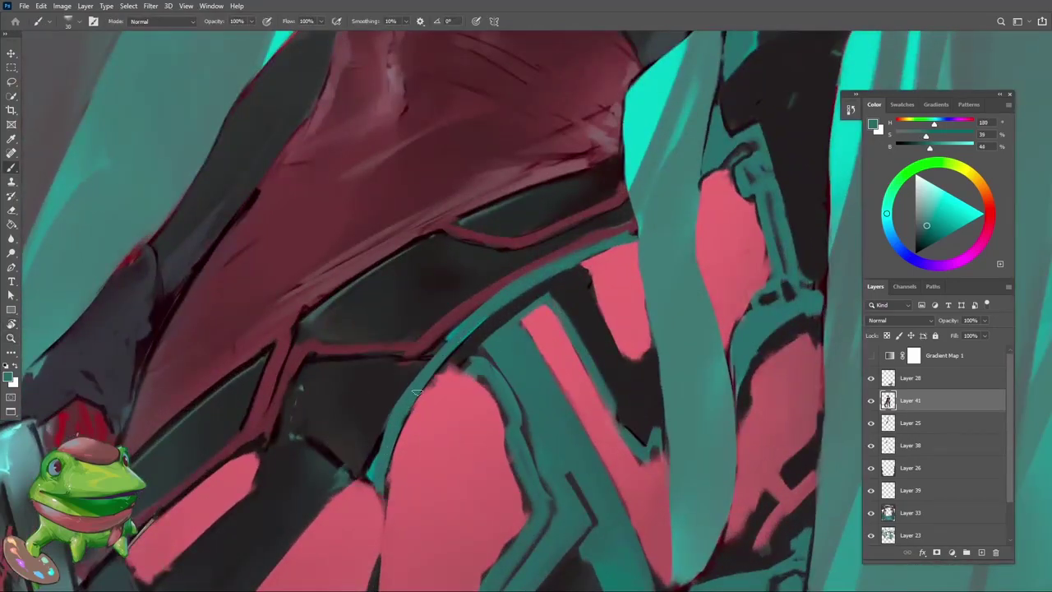
pyautogui.press('z')
pyautogui.moveTo(521, 288); pyautogui.dragTo(459, 382)
pyautogui.scroll(3, 493, 271)
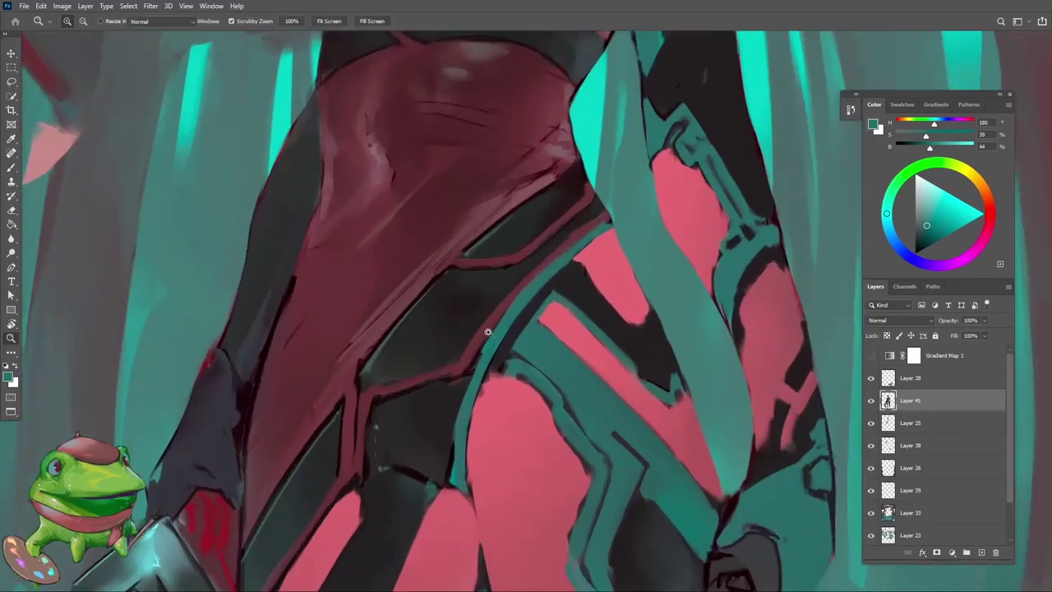
# Paint a dark red wedge below the lower red hip trim with sampled hue 351, saturation 45%, brightness 36%
pyautogui.press('x')
pyautogui.press('r')
pyautogui.moveTo(575, 271)
pyautogui.mouseDown()
pyautogui.moveTo(551, 235)
pyautogui.moveTo(595, 329)
pyautogui.moveTo(460, 411)
pyautogui.moveTo(484, 368)
pyautogui.mouseUp()
pyautogui.press('b')
pyautogui.press('z')
pyautogui.scroll(3, 483, 368)
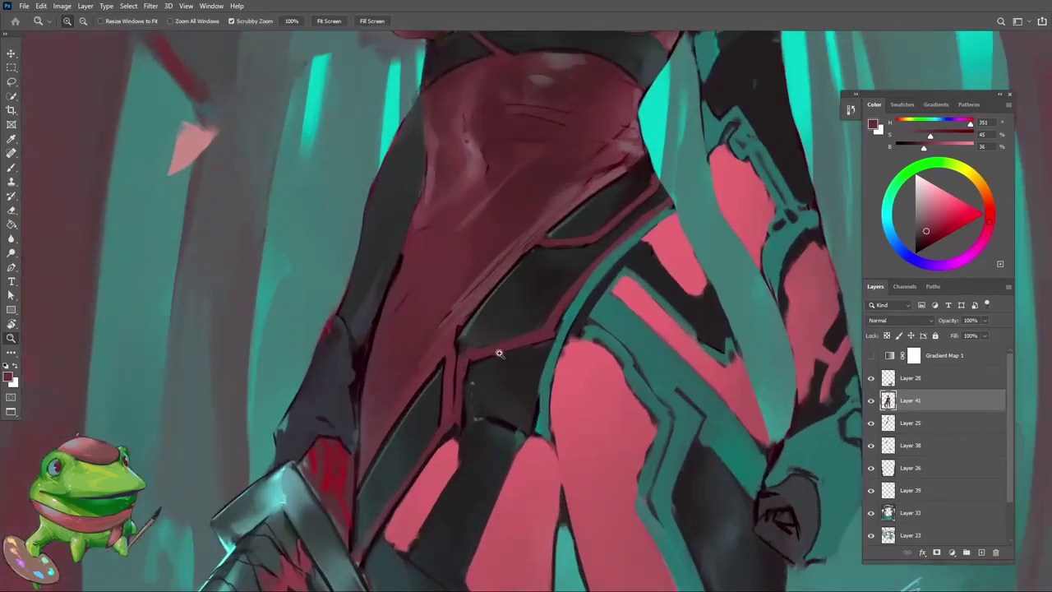
pyautogui.press('b')
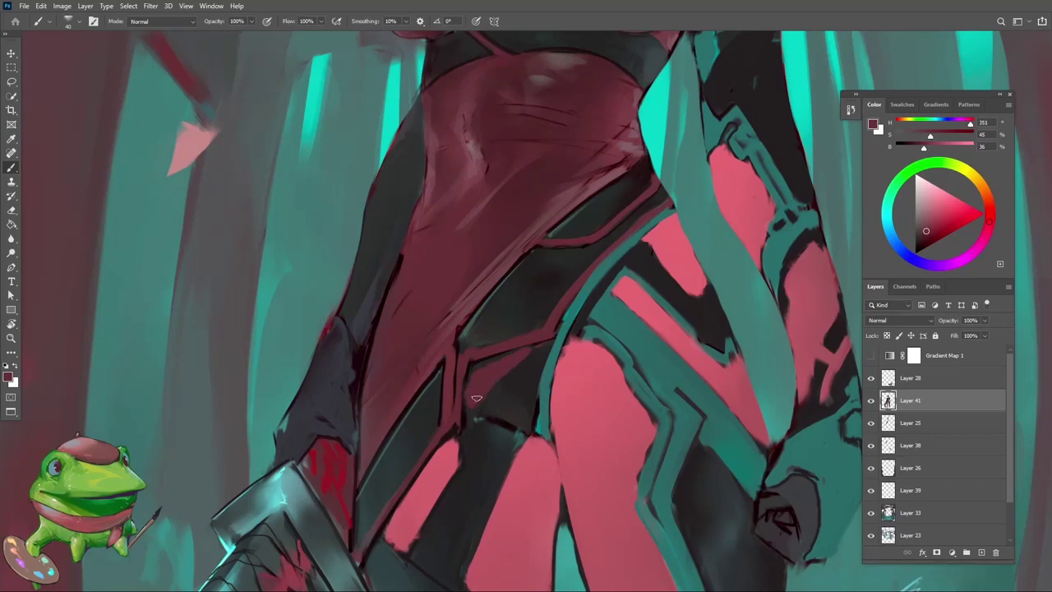
pyautogui.keyDown('alt'); pyautogui.click(500, 417); pyautogui.keyUp('alt')
pyautogui.keyDown('alt'); pyautogui.click(480, 367); pyautogui.keyUp('alt')
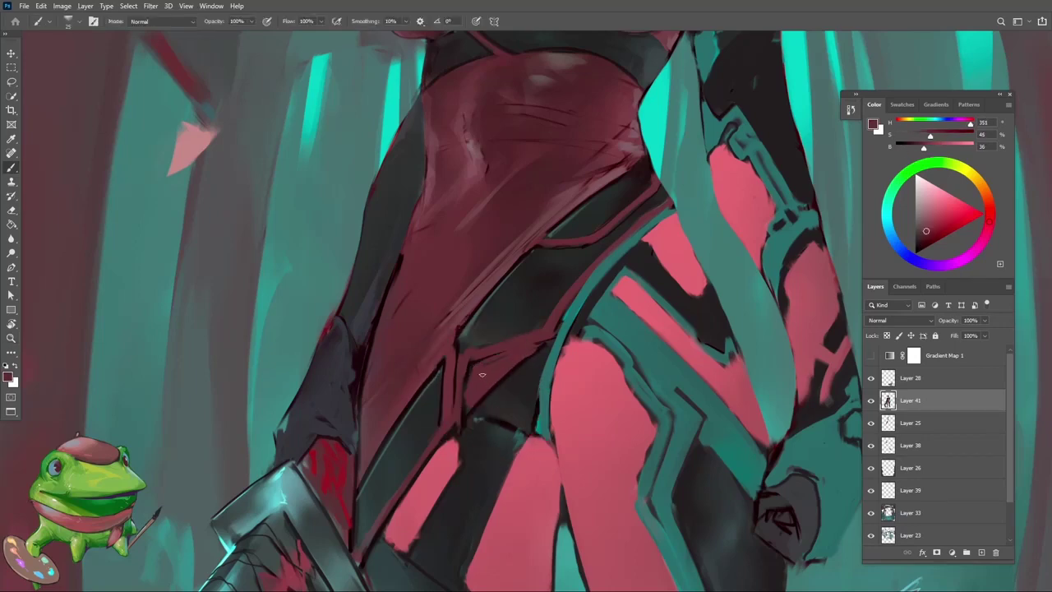
pyautogui.scroll(-5, 520, 362)
pyautogui.scroll(5, 523, 375)
# Refine the red wedge's edges with near-black, hue 355, saturation 41%, brightness 11%, and dark red, hue 351, saturation 45%, brightness 36%
pyautogui.keyDown('alt'); pyautogui.click(524, 376); pyautogui.keyUp('alt')
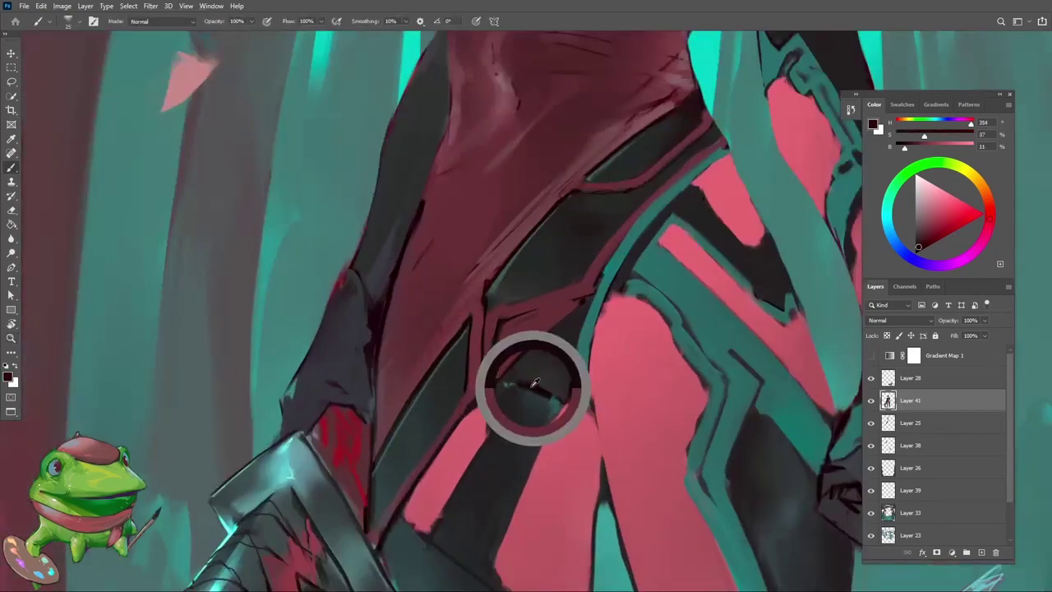
pyautogui.press('z')
pyautogui.scroll(-6, 592, 329)
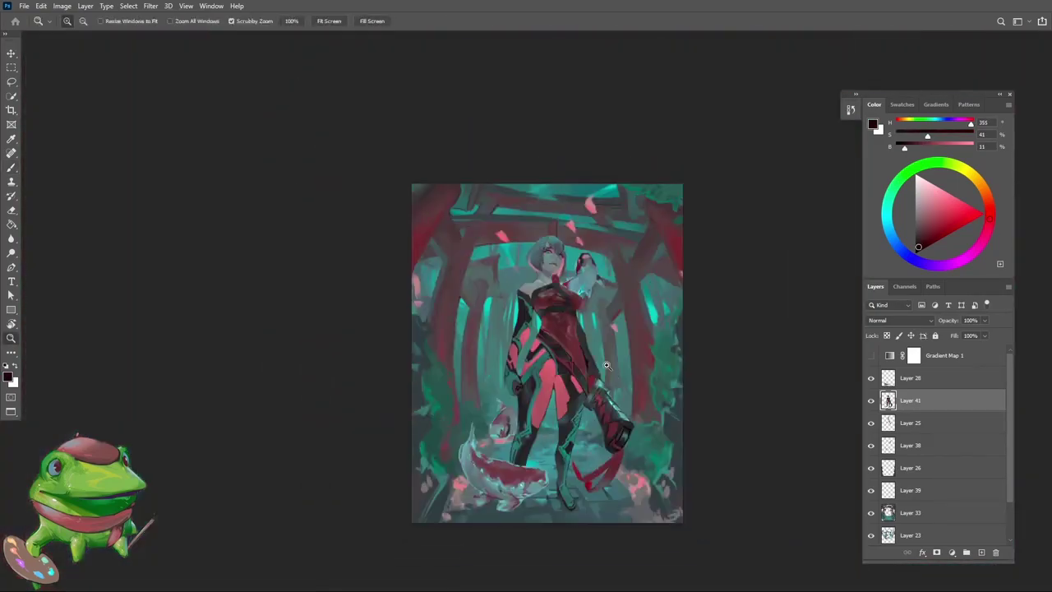
pyautogui.scroll(6, 567, 358)
pyautogui.press('b')
pyautogui.keyDown('alt'); pyautogui.click(564, 385); pyautogui.keyUp('alt')
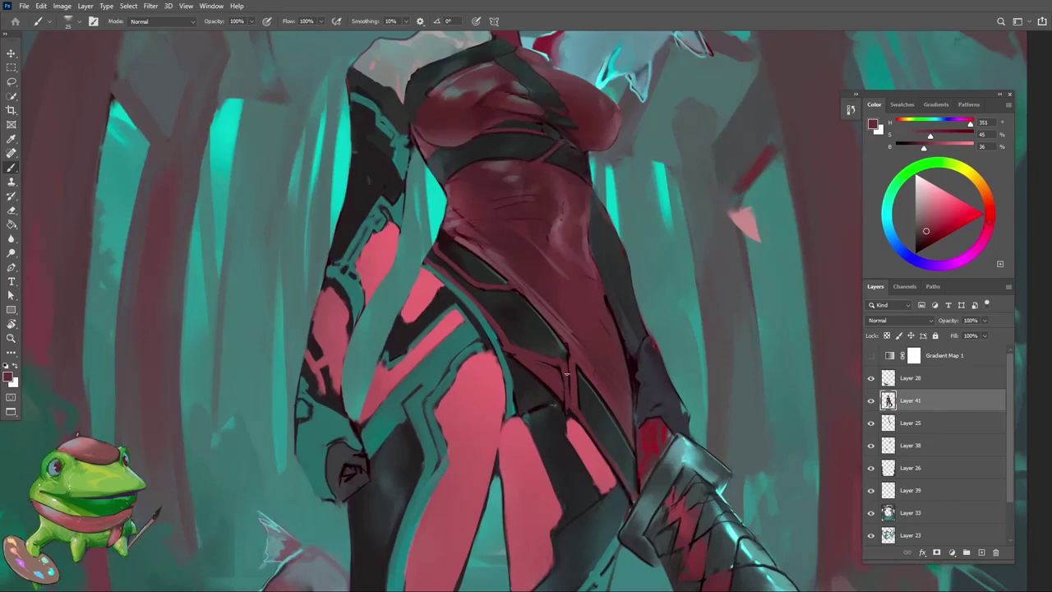
pyautogui.keyDown('alt'); pyautogui.click(562, 370); pyautogui.keyUp('alt')
# Define the dark lines around the wedge and the vertical red trim with sampled near-black, hue 351, saturation 37%, brightness 15%
pyautogui.scroll(5, 562, 369)
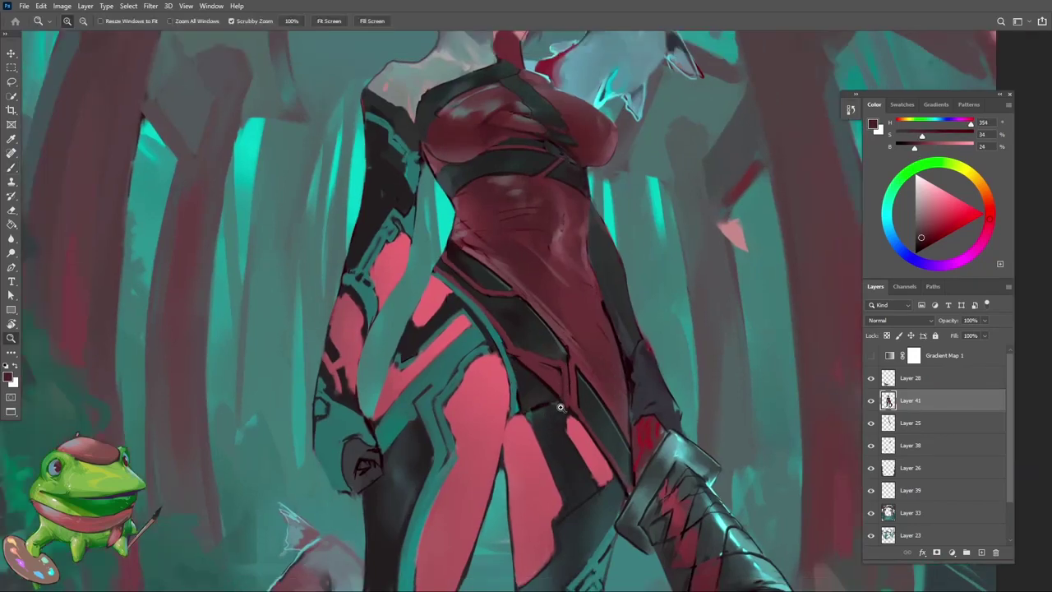
pyautogui.keyDown('alt'); pyautogui.click(549, 359); pyautogui.keyUp('alt')
pyautogui.moveTo(549, 359); pyautogui.dragTo(551, 384)
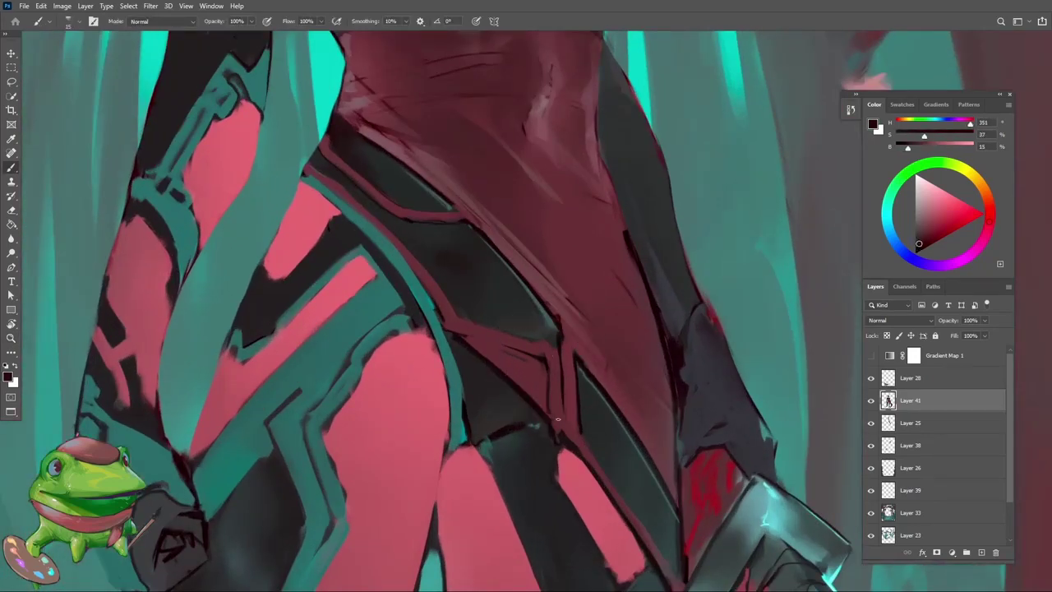
pyautogui.scroll(-3, 557, 419)
pyautogui.keyDown('alt'); pyautogui.click(544, 377); pyautogui.keyUp('alt')
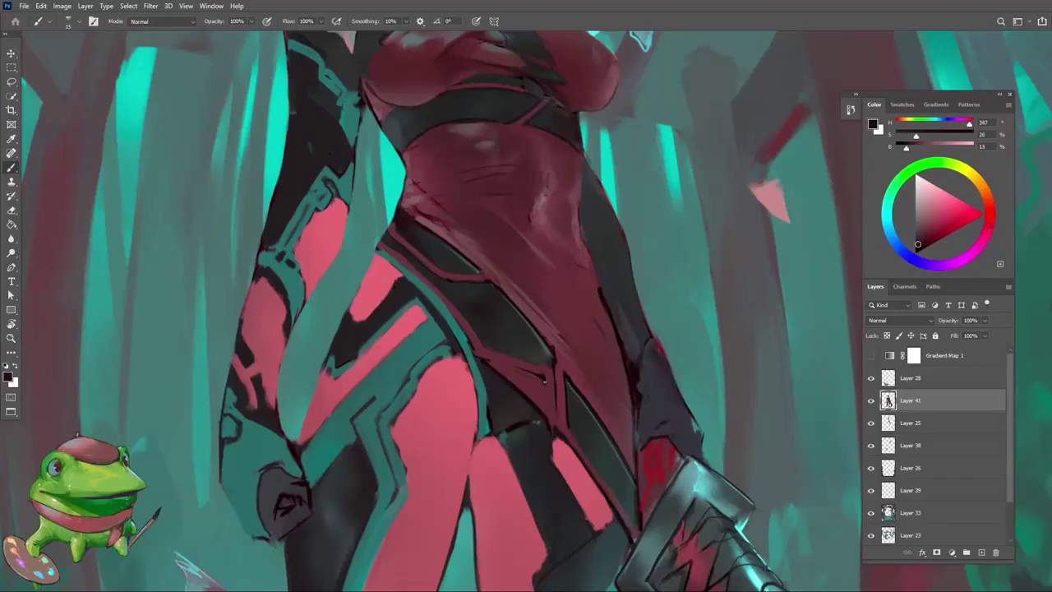
# Touch up the red trim's waist end with dark red, hue 352, saturation 43%, brightness 37%, and near-black, hue 355, saturation 41%, brightness 11%
pyautogui.press('z')
pyautogui.hotkey('ctrl', '0')
pyautogui.moveTo(535, 323); pyautogui.dragTo(535, 323)
pyautogui.hotkey('ctrl', '0')
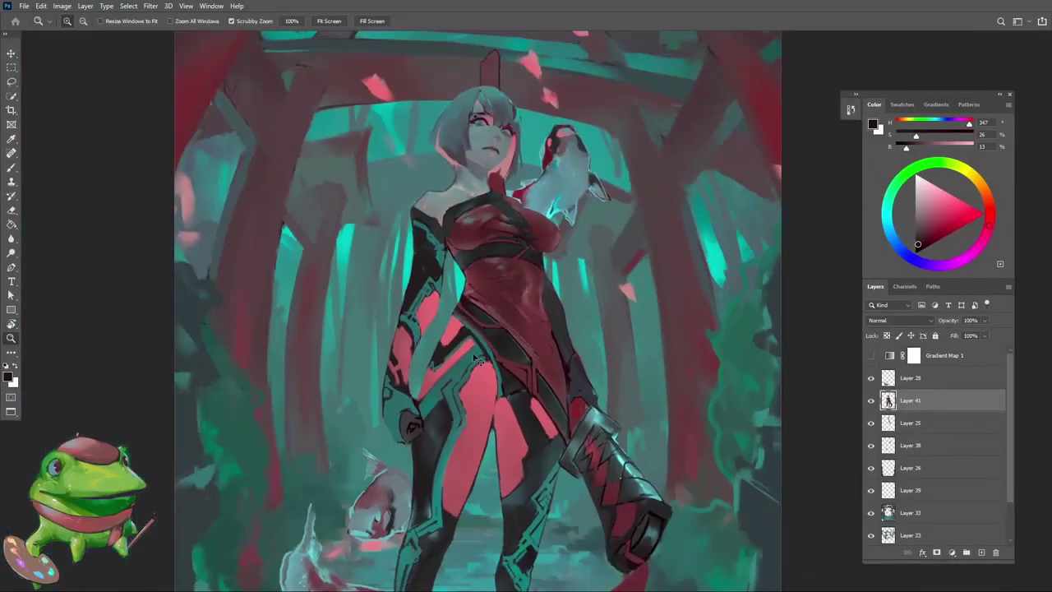
pyautogui.moveTo(471, 335); pyautogui.dragTo(471, 335)
pyautogui.press('b')
pyautogui.keyDown('alt'); pyautogui.click(451, 370); pyautogui.keyUp('alt')
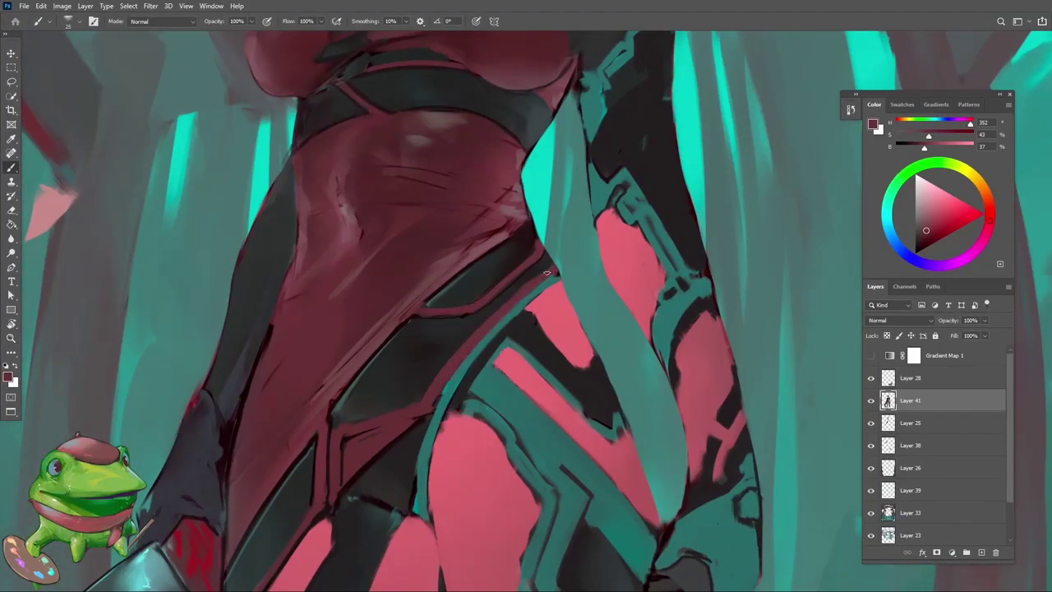
pyautogui.hotkey('ctrl', '0')
pyautogui.moveTo(452, 400); pyautogui.dragTo(452, 401)
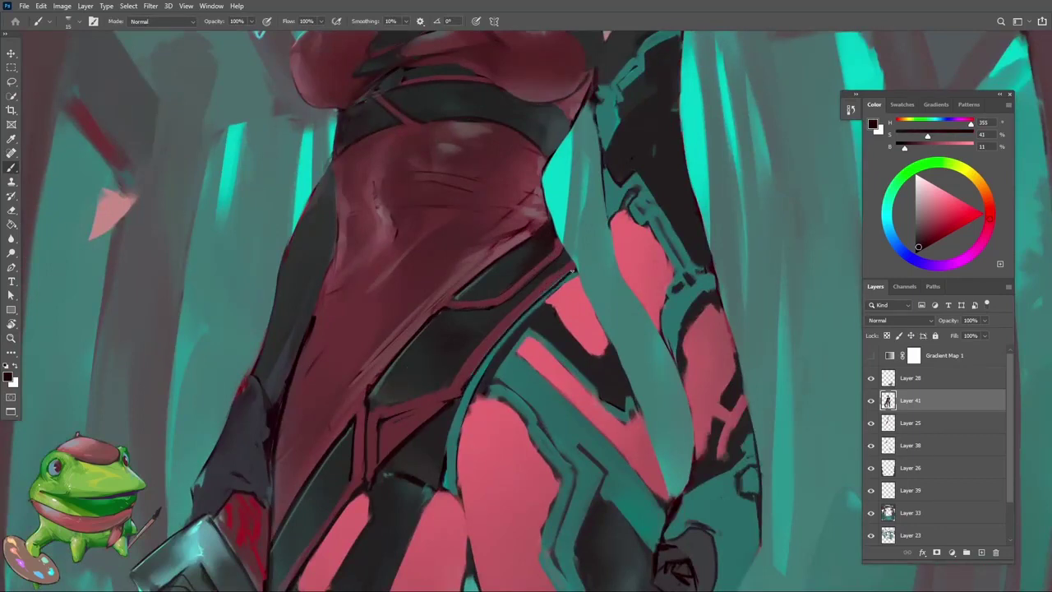
# Outline the teal trim's upper end and the pink panel's top edge with sampled near-black, hue 300, saturation 2%, brightness 16%
pyautogui.keyDown('alt'); pyautogui.click(474, 384); pyautogui.keyUp('alt')
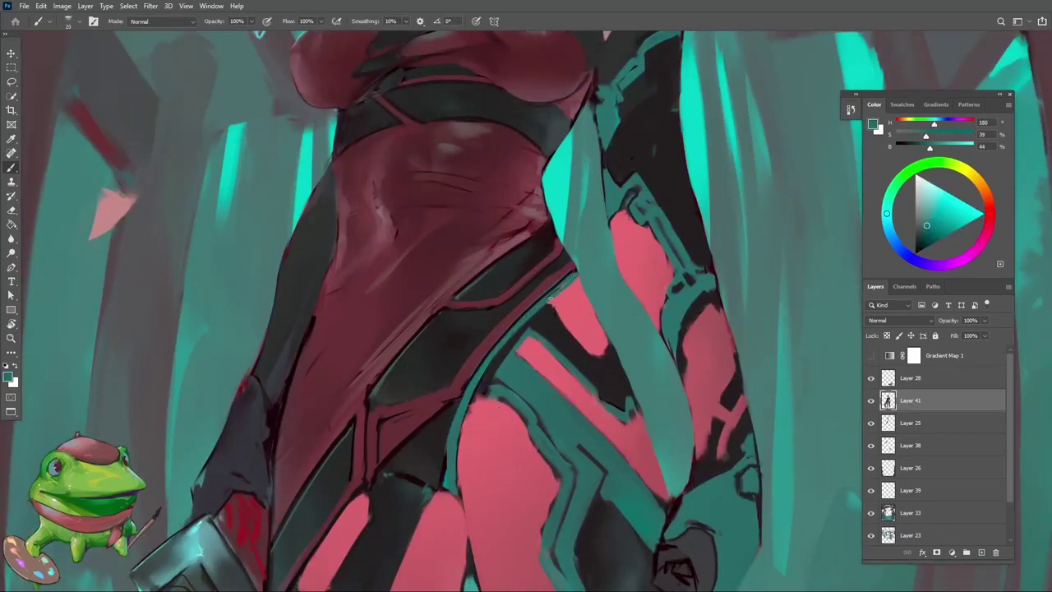
pyautogui.keyDown('alt'); pyautogui.click(488, 378); pyautogui.keyUp('alt')
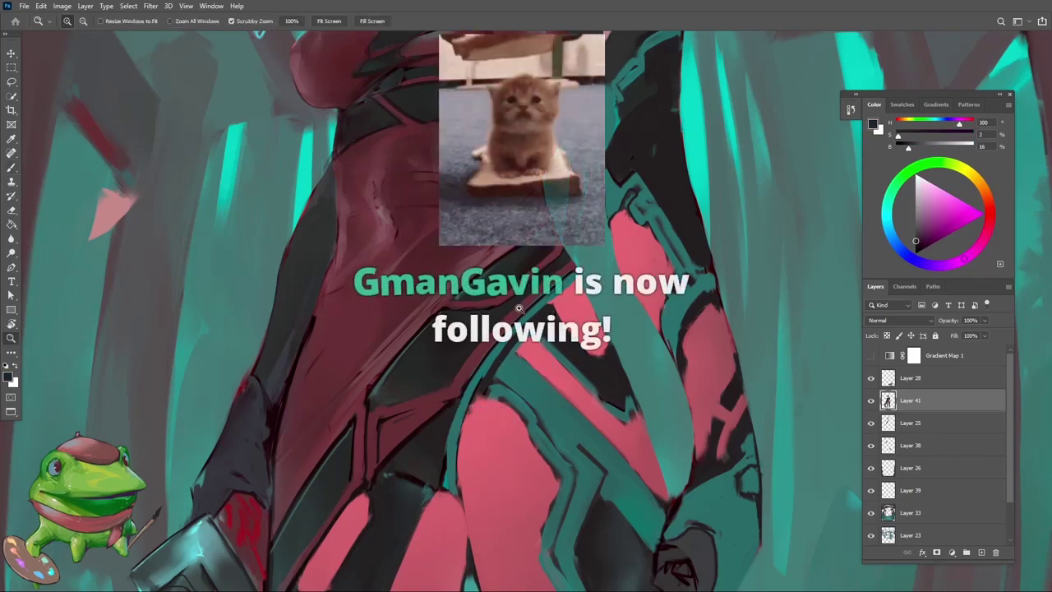
pyautogui.moveTo(493, 370); pyautogui.dragTo(470, 374)
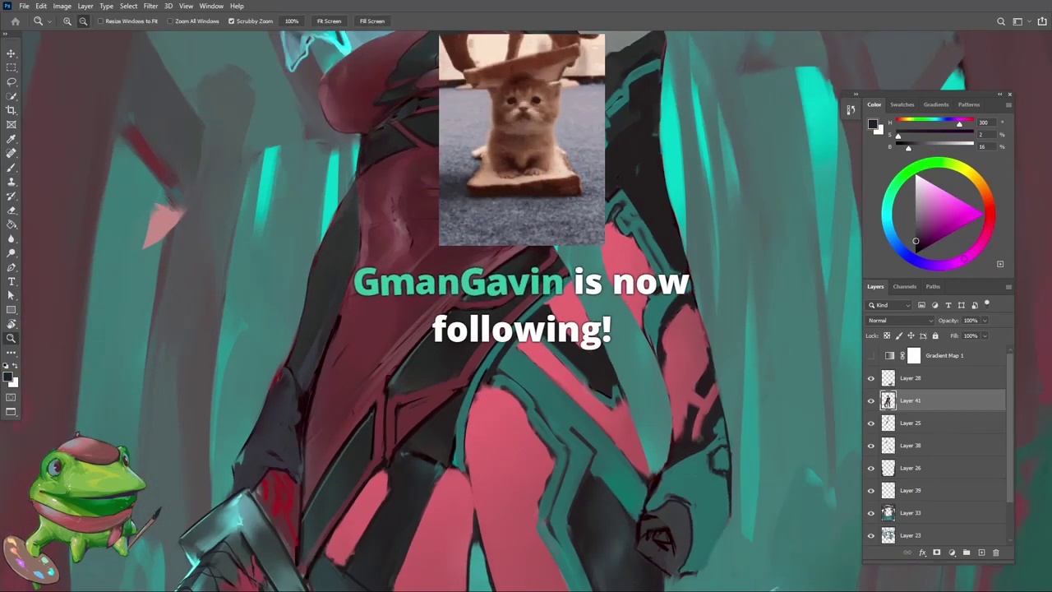
pyautogui.moveTo(514, 416)
pyautogui.mouseDown()
pyautogui.moveTo(528, 415)
pyautogui.moveTo(514, 362)
pyautogui.mouseUp()
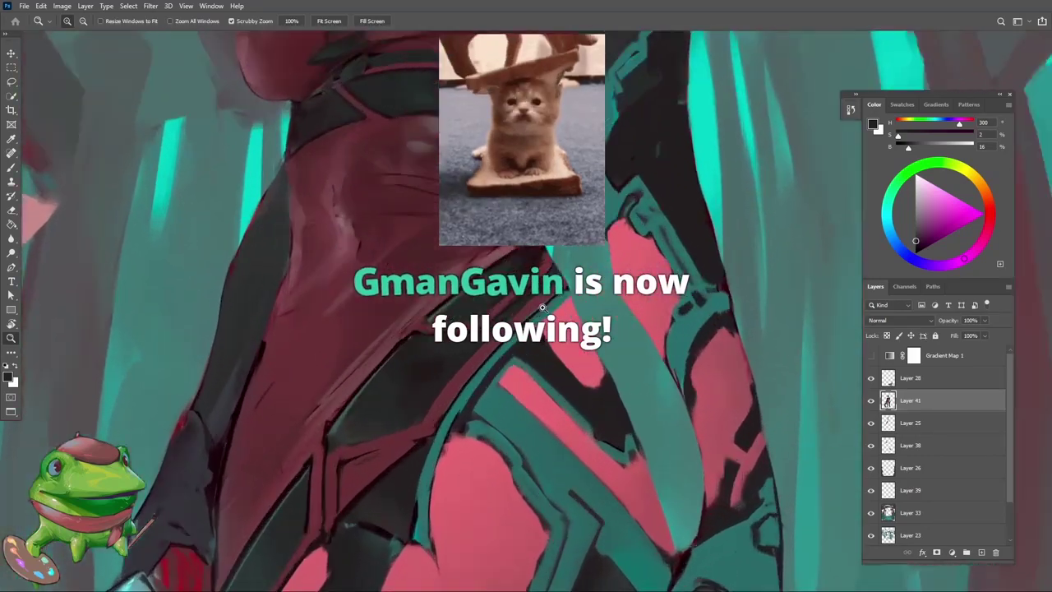
pyautogui.press('b')
pyautogui.keyDown('alt'); pyautogui.click(514, 362); pyautogui.keyUp('alt')
pyautogui.keyDown('alt'); pyautogui.click(514, 362); pyautogui.keyUp('alt')
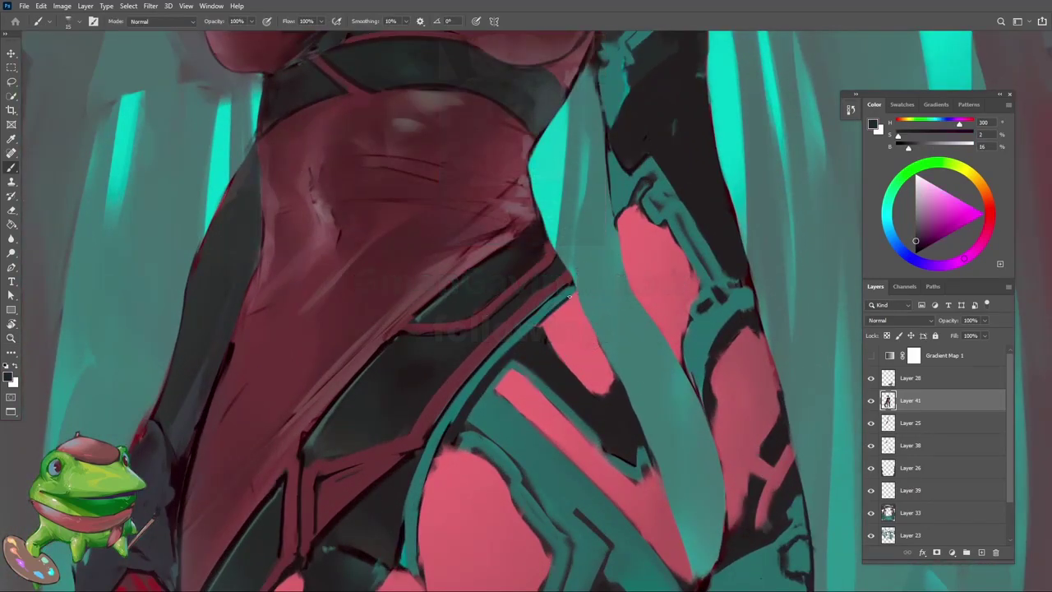
pyautogui.press('z')
pyautogui.keyDown('alt'); pyautogui.click(529, 370); pyautogui.keyUp('alt')
pyautogui.click(529, 370)
pyautogui.press('b')
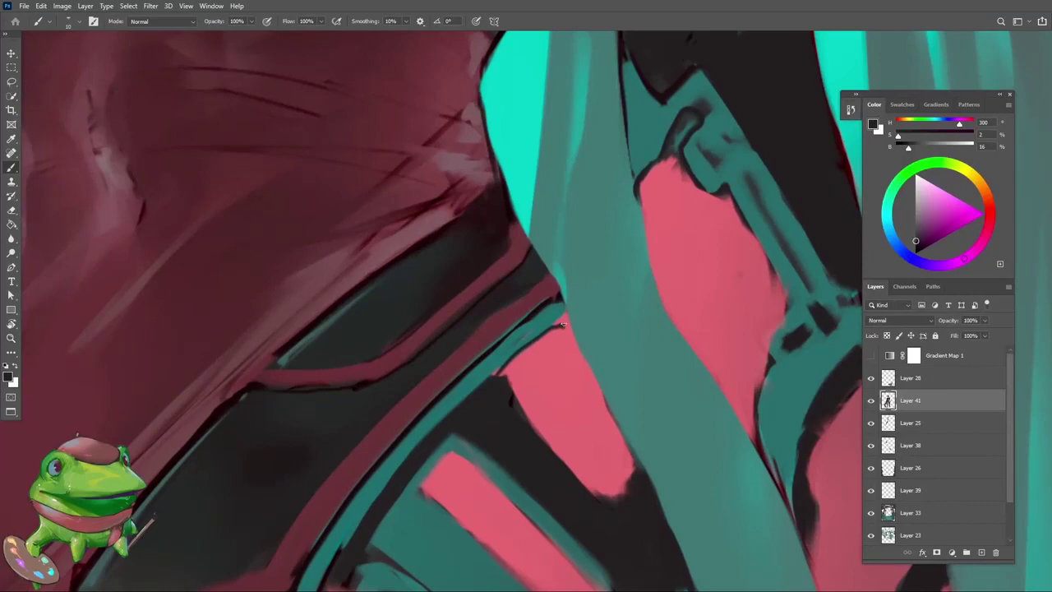
# Touch up the tip of the teal trim above the pink panel with sampled teal, hue 180, saturation 39%, brightness 44%
pyautogui.press('z')
pyautogui.keyDown('alt'); pyautogui.click(524, 346); pyautogui.keyUp('alt')
pyautogui.keyDown('alt'); pyautogui.click(498, 355); pyautogui.keyUp('alt')
pyautogui.press('b')
pyautogui.keyDown('alt'); pyautogui.click(498, 352); pyautogui.keyUp('alt')
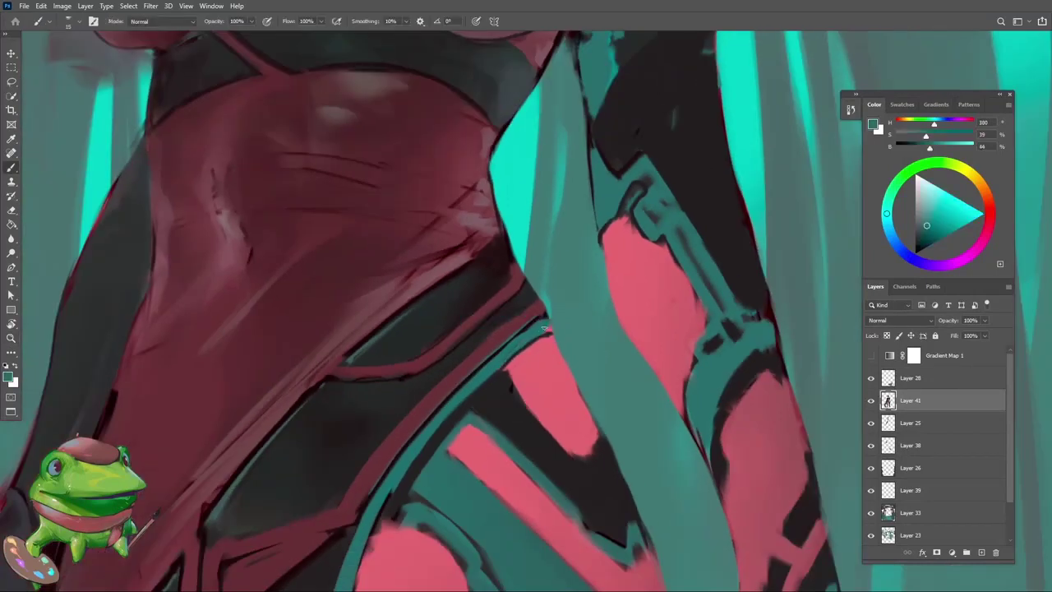
# Repaint the red trim's edge beside the teal trim's tip with sampled dark red, hue 352, saturation 43%, brightness 37%
pyautogui.press('z')
pyautogui.keyDown('alt'); pyautogui.click(489, 393); pyautogui.keyUp('alt')
pyautogui.click(531, 347)
pyautogui.press('b')
pyautogui.keyDown('alt'); pyautogui.click(531, 347); pyautogui.keyUp('alt')
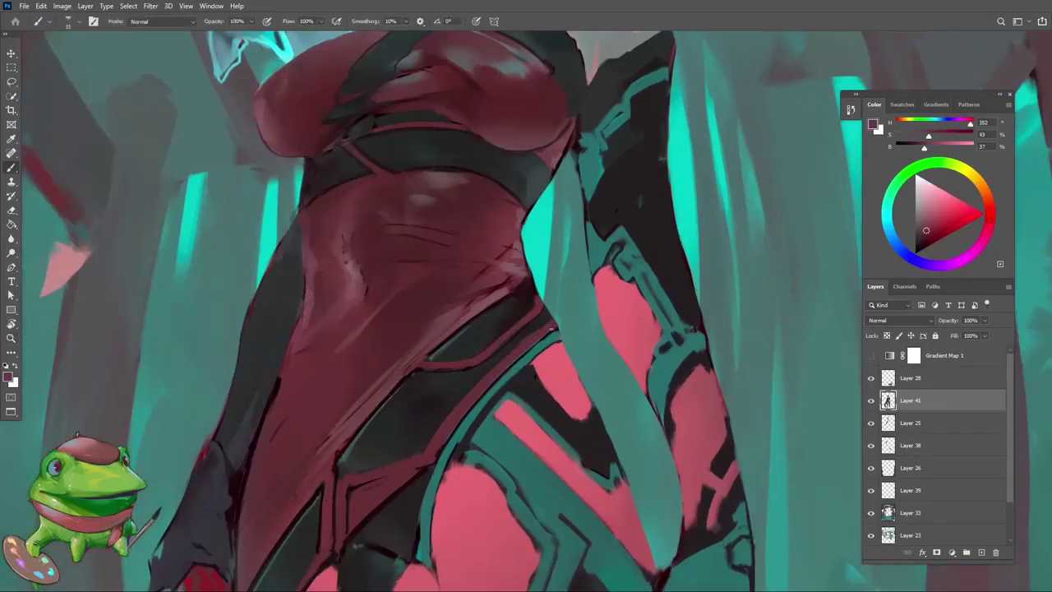
pyautogui.press('z')
pyautogui.keyDown('alt'); pyautogui.click(531, 347); pyautogui.keyUp('alt')
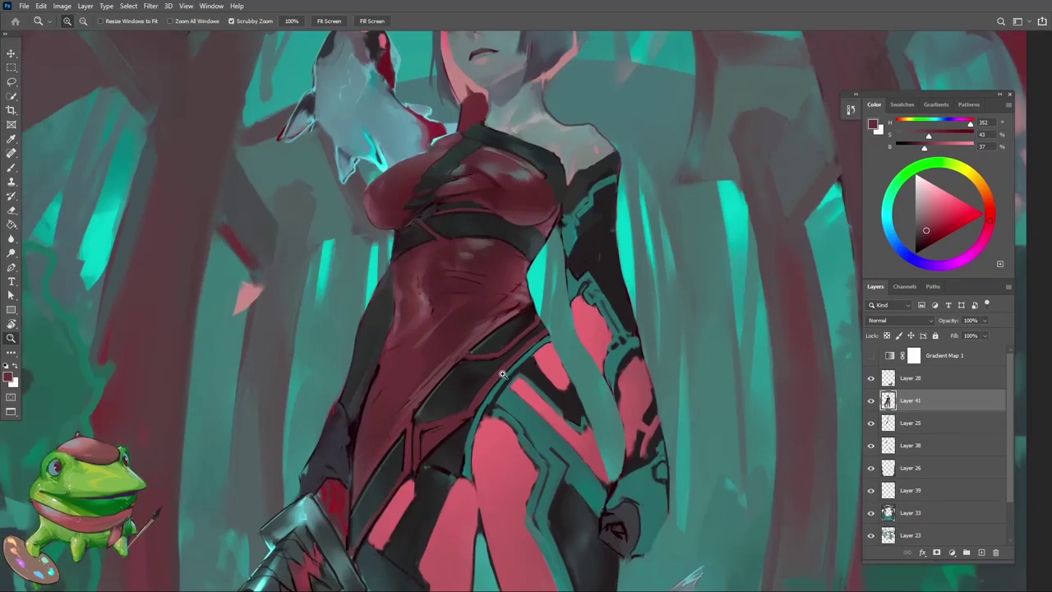
# Clean up the red hip trim's edges with sampled near-black, brightness 16%, and dark red, hue 352, saturation 42%, brightness 38%
pyautogui.click(531, 300)
pyautogui.click(526, 329)
pyautogui.press('b')
pyautogui.keyDown('alt'); pyautogui.click(492, 392); pyautogui.keyUp('alt')
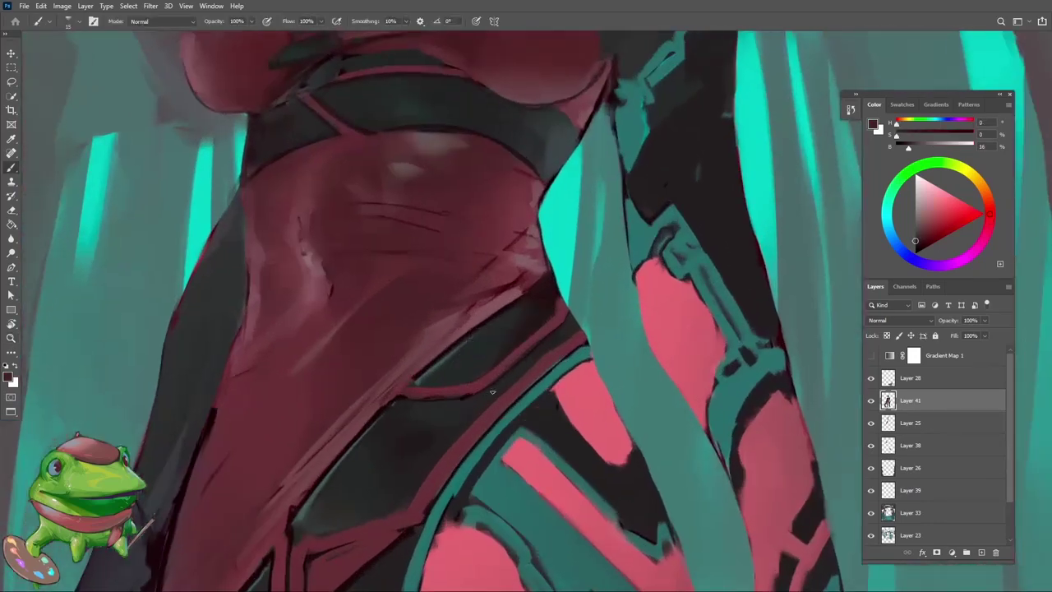
pyautogui.keyDown('alt'); pyautogui.click(537, 332); pyautogui.keyUp('alt')
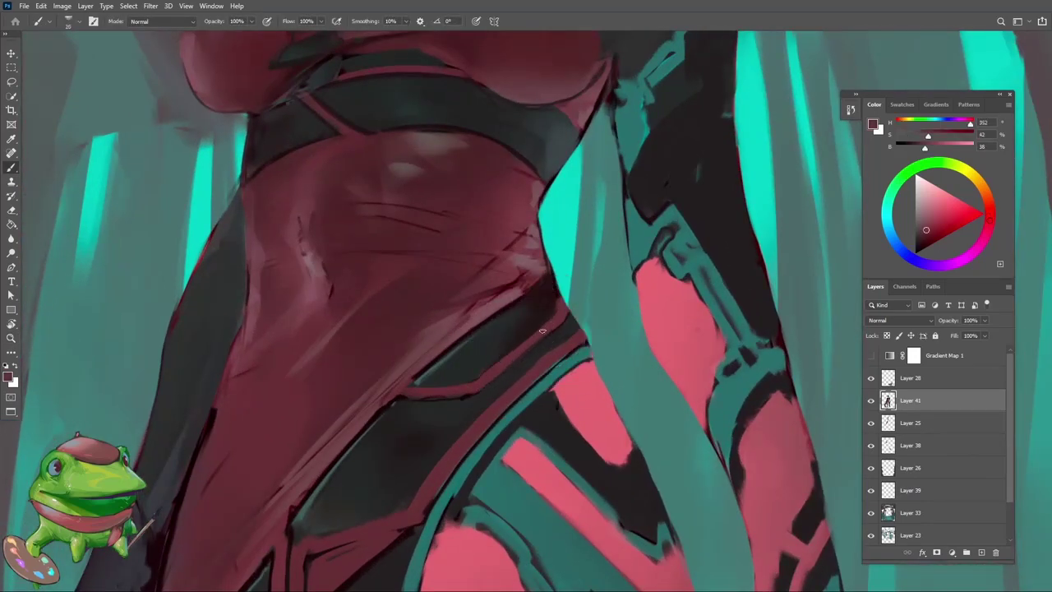
pyautogui.keyDown('alt'); pyautogui.click(559, 319); pyautogui.keyUp('alt')
# Touch up the dark waist panel above the red trim with sampled near-black, hue 180, saturation 9%, brightness 18%
pyautogui.press('z')
pyautogui.moveTo(559, 319); pyautogui.dragTo(444, 376)
pyautogui.press('b')
pyautogui.keyDown('alt'); pyautogui.click(439, 378); pyautogui.keyUp('alt')
pyautogui.keyDown('alt'); pyautogui.click(485, 347); pyautogui.keyUp('alt')
pyautogui.press('z')
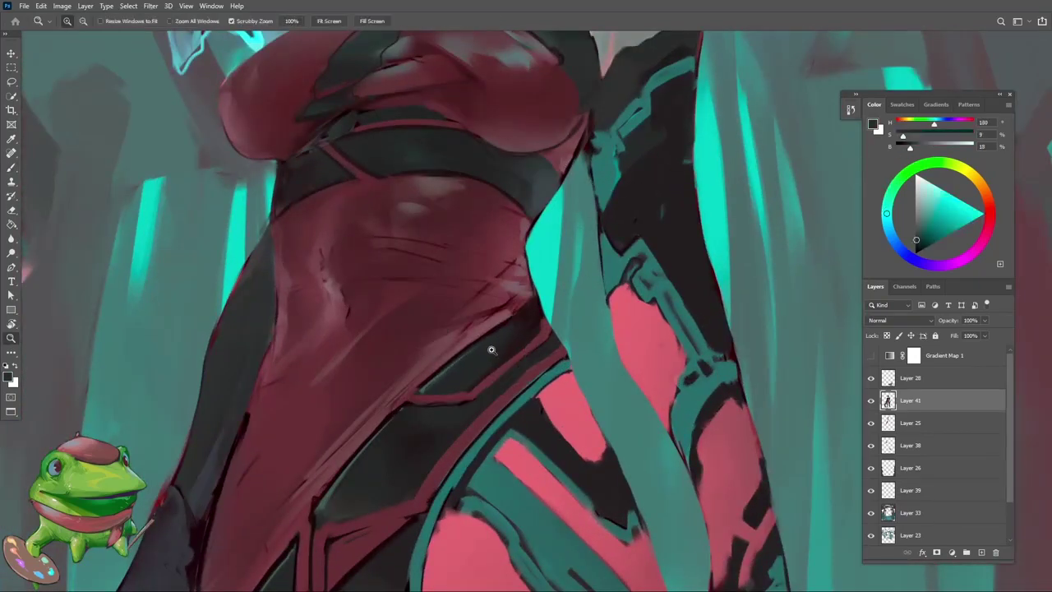
# Select the woman's mouth with a freehand lasso and copy it to a new layer
pyautogui.moveTo(488, 347); pyautogui.dragTo(464, 355)
pyautogui.press('r')
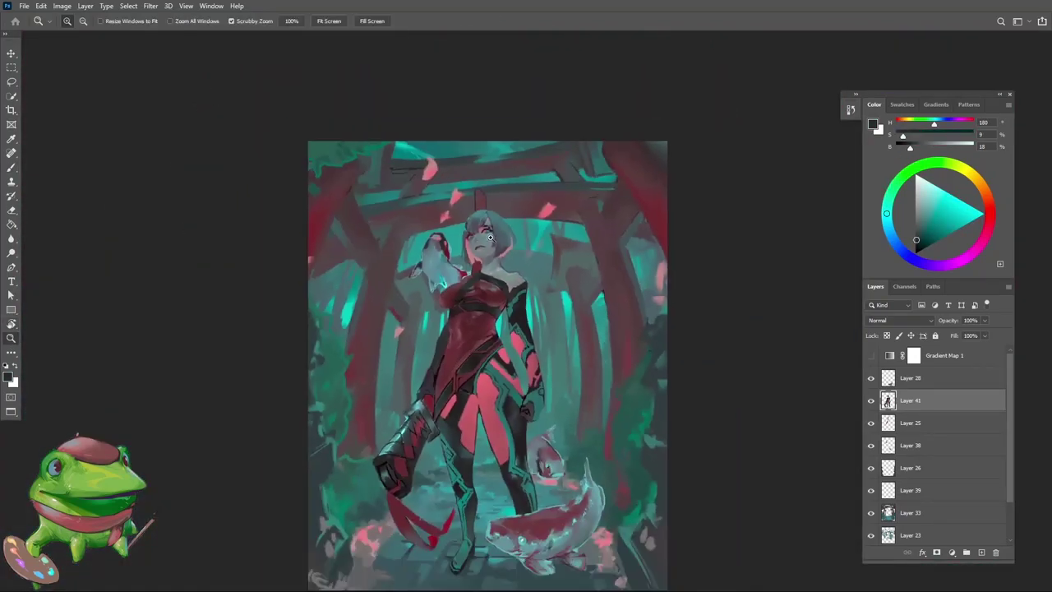
pyautogui.moveTo(490, 238); pyautogui.dragTo(516, 183)
pyautogui.moveTo(488, 285)
pyautogui.mouseDown()
pyautogui.moveTo(461, 288)
pyautogui.moveTo(583, 214)
pyautogui.moveTo(526, 329)
pyautogui.mouseUp()
pyautogui.press('r')
pyautogui.scroll(3, 526, 247)
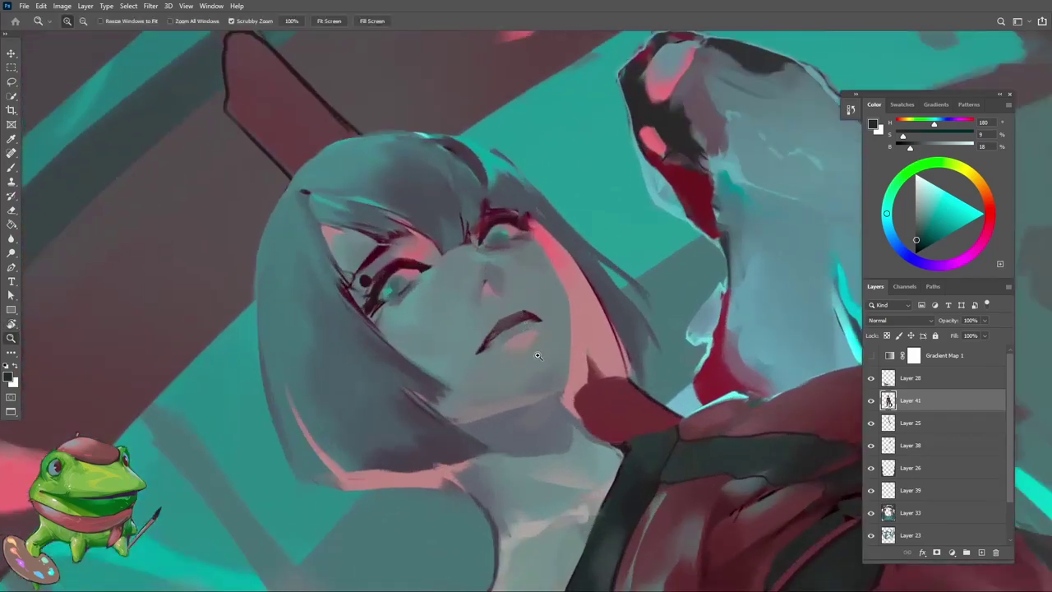
pyautogui.keyDown('alt'); pyautogui.click(519, 345); pyautogui.keyUp('alt')
pyautogui.press('l')
pyautogui.scroll(2, 520, 345)
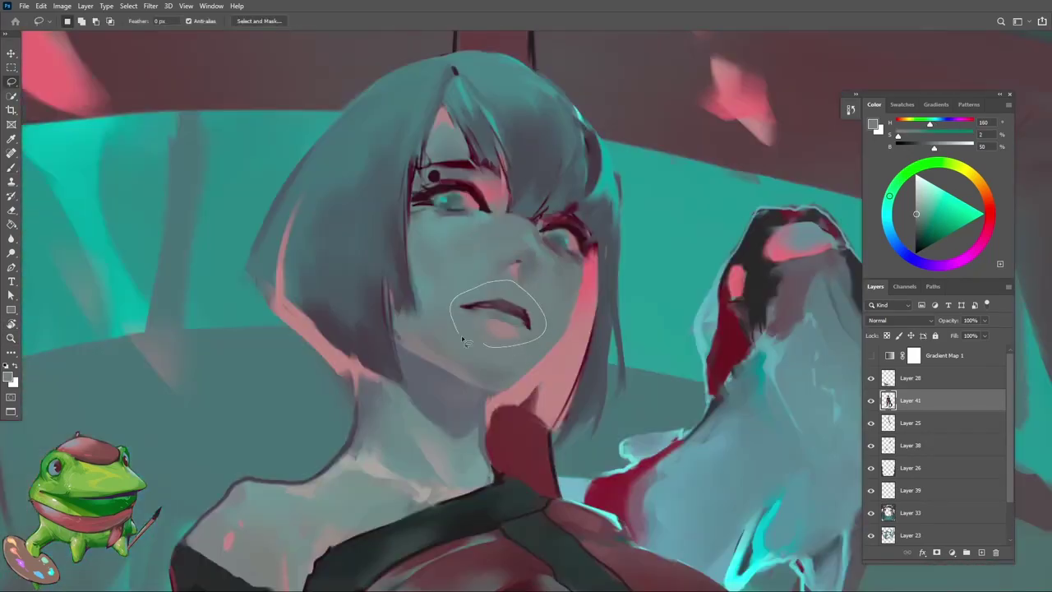
pyautogui.moveTo(463, 341); pyautogui.dragTo(465, 343)
pyautogui.press('z')
pyautogui.scroll(2, 542, 299)
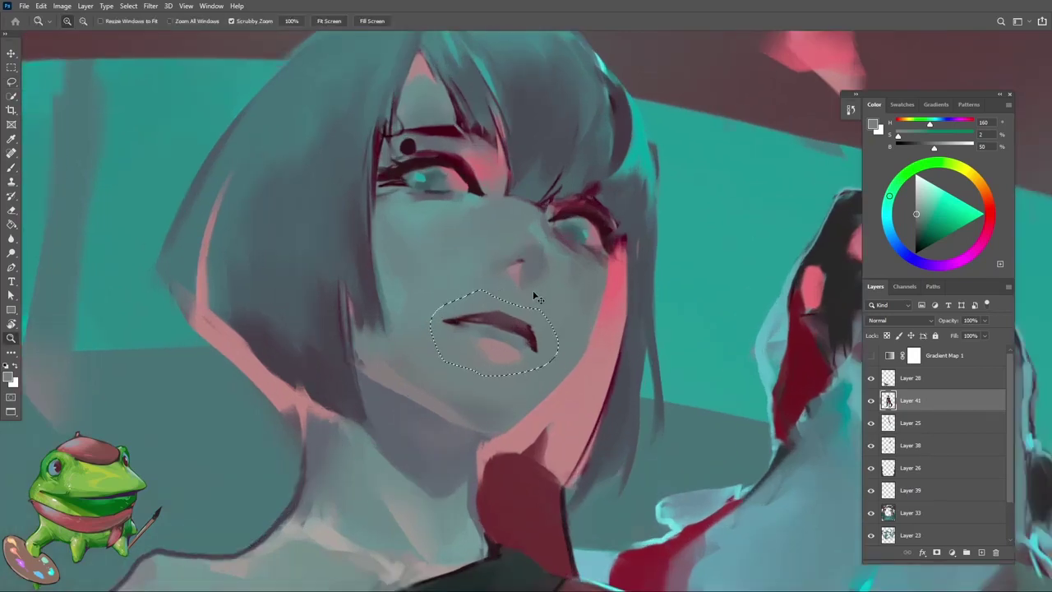
pyautogui.hotkey('ctrl', 'j')
# Nudge the copied mouth slightly toward the nose and merge its layer down into the figure layer
pyautogui.scroll(-2, 535, 327)
pyautogui.moveTo(535, 327)
pyautogui.mouseDown()
pyautogui.moveTo(547, 305)
pyautogui.moveTo(543, 312)
pyautogui.mouseUp()
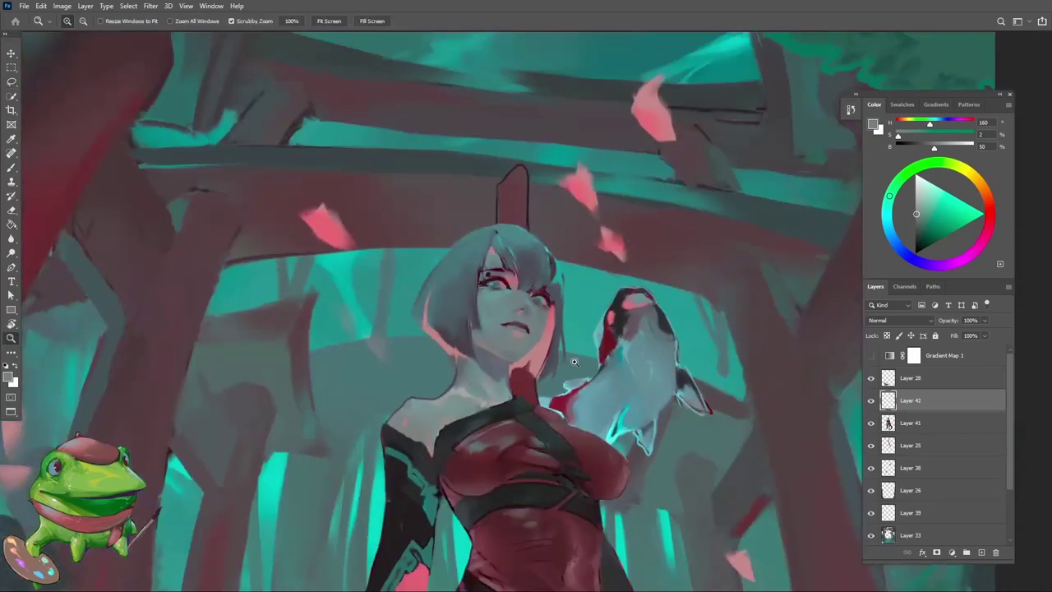
pyautogui.moveTo(574, 361); pyautogui.dragTo(574, 345)
pyautogui.scroll(2, 573, 345)
pyautogui.scroll(-3, 574, 329)
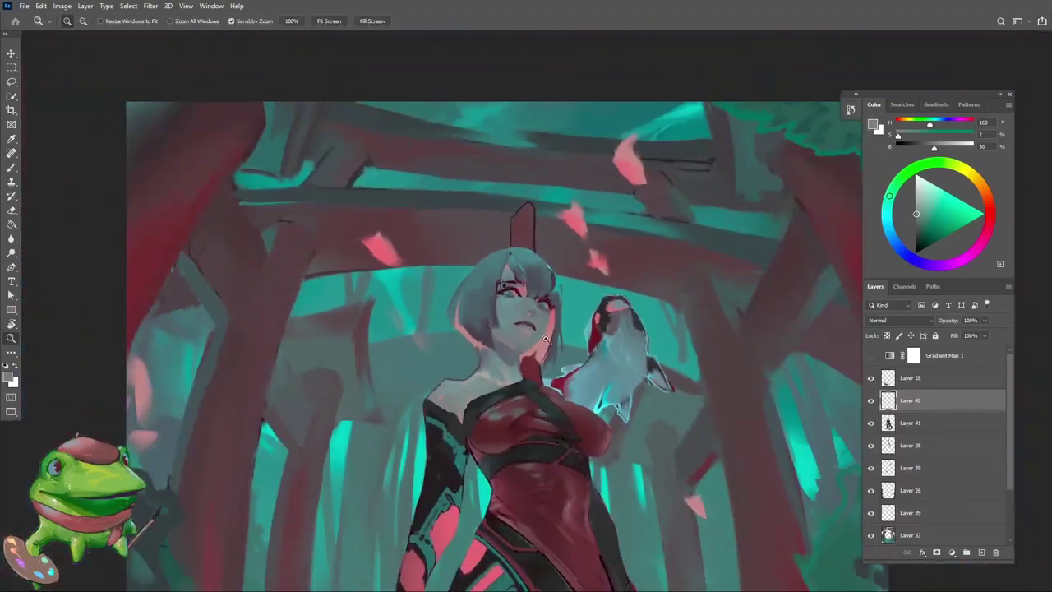
pyautogui.scroll(3, 574, 312)
pyautogui.press('v')
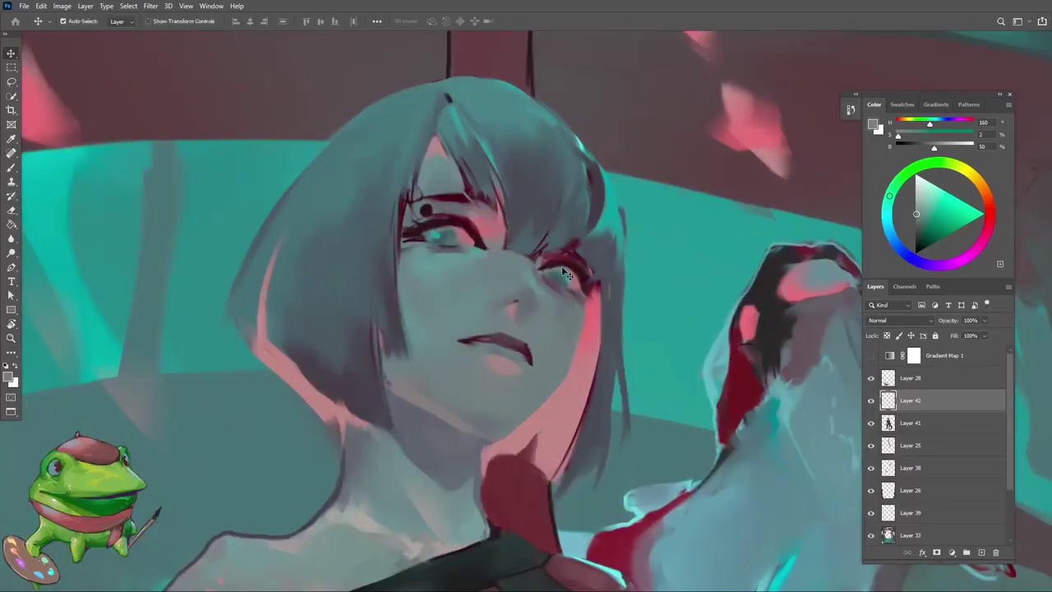
pyautogui.scroll(-4, 561, 265)
pyautogui.hotkey('ctrl', 'e')
# Shade the bodice folds across the chest with sampled dark red, hue 356, saturation 44%, brightness 27%
pyautogui.press('r')
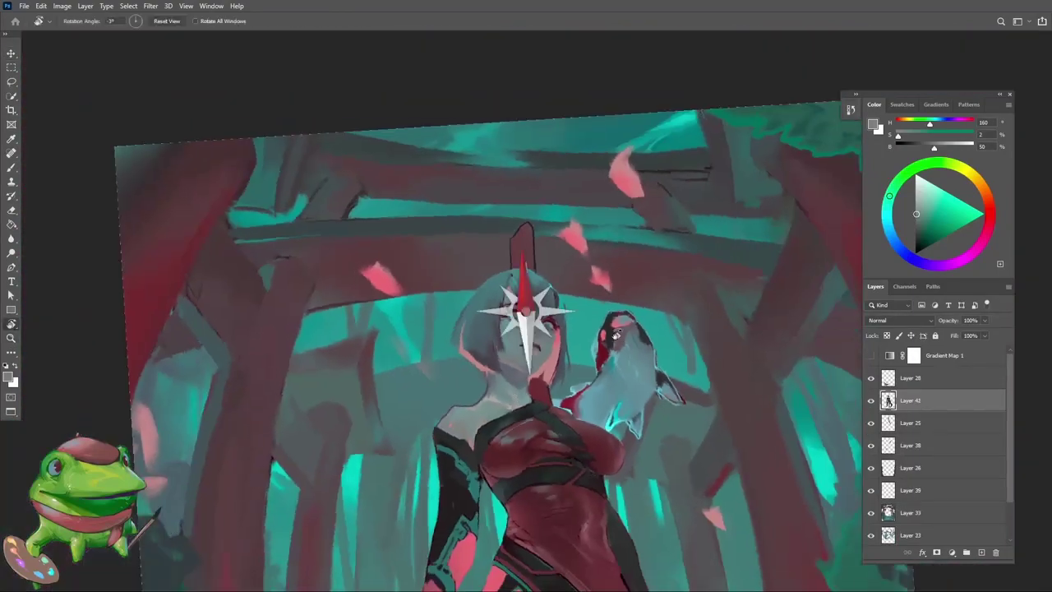
pyautogui.moveTo(525, 308); pyautogui.dragTo(526, 313)
pyautogui.press('z')
pyautogui.scroll(-4, 526, 329)
pyautogui.scroll(5, 582, 372)
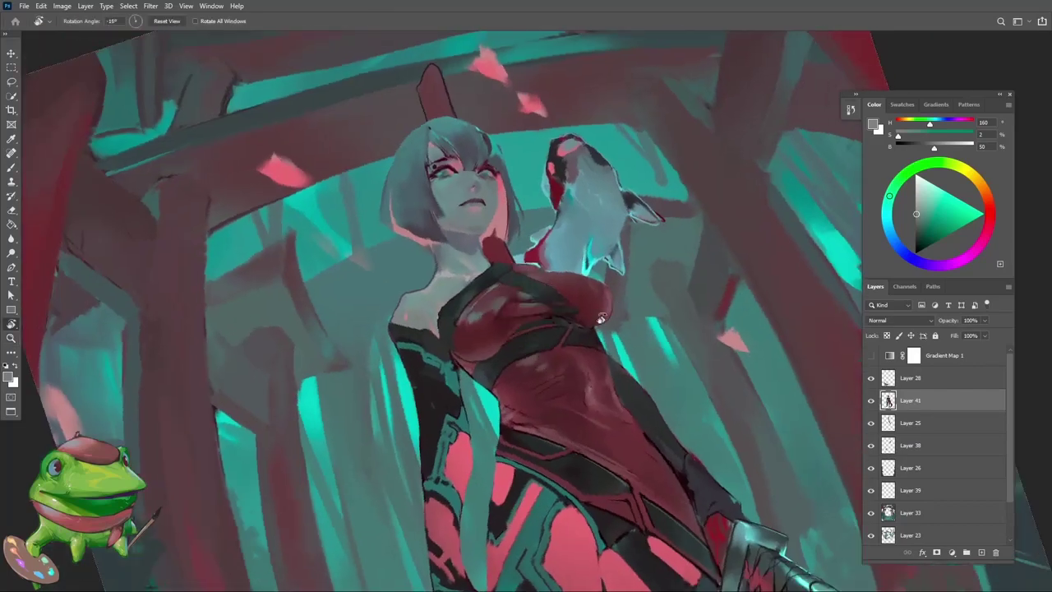
pyautogui.press('b')
pyautogui.scroll(4, 512, 310)
pyautogui.keyDown('alt'); pyautogui.click(512, 310); pyautogui.keyUp('alt')
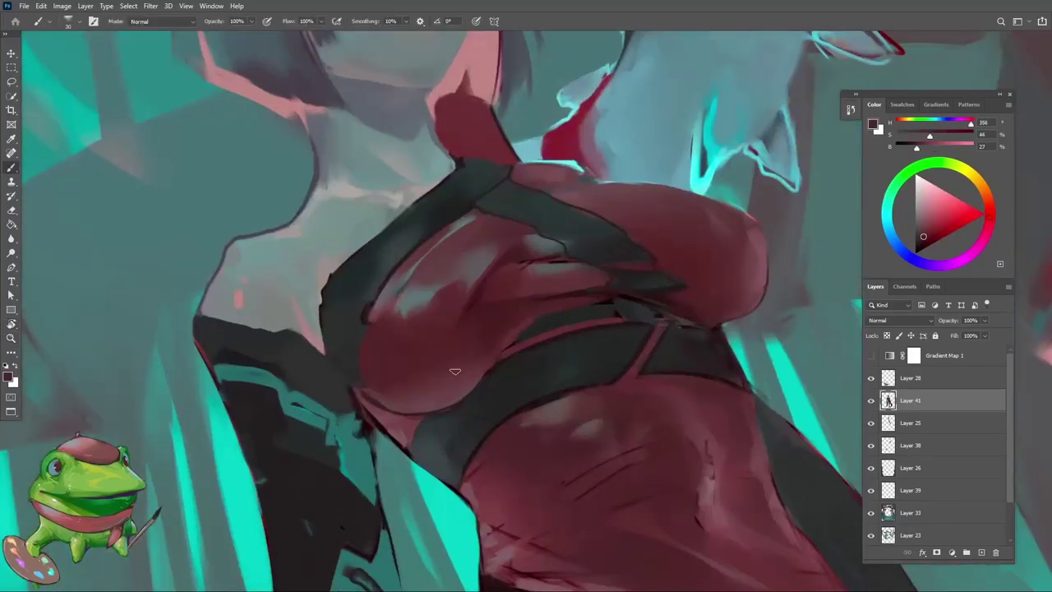
pyautogui.keyDown('alt'); pyautogui.click(512, 329); pyautogui.keyUp('alt')
# Deepen the fold shadow below the crossed chest strap with sampled dark red, hue 355, saturation 42%, brightness 22%
pyautogui.press('r')
pyautogui.moveTo(512, 328); pyautogui.dragTo(562, 295)
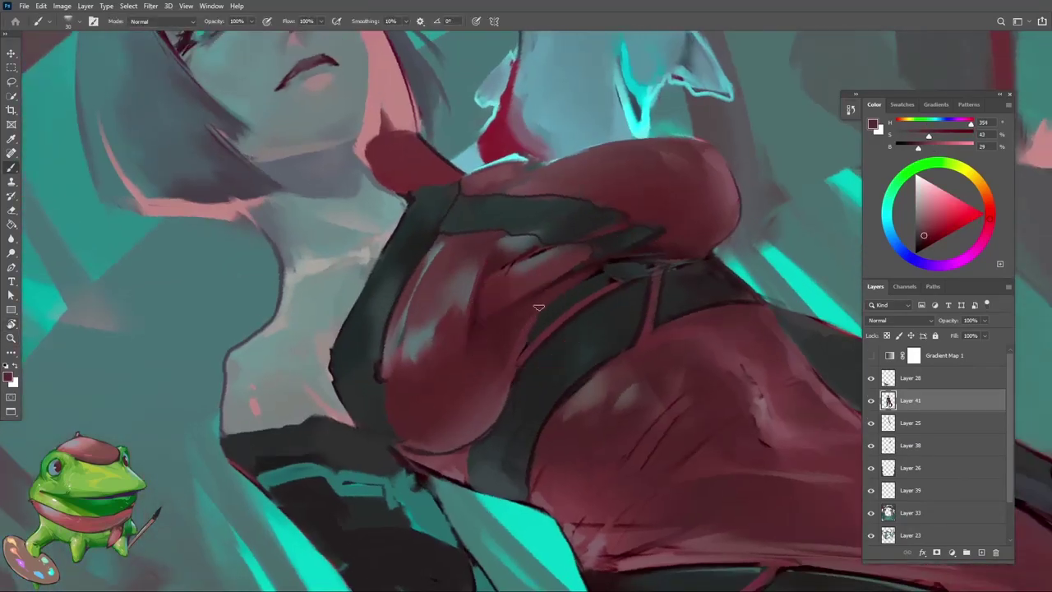
pyautogui.keyDown('alt'); pyautogui.click(532, 291); pyautogui.keyUp('alt')
pyautogui.press('z')
pyautogui.scroll(-2, 517, 305)
pyautogui.scroll(3, 531, 307)
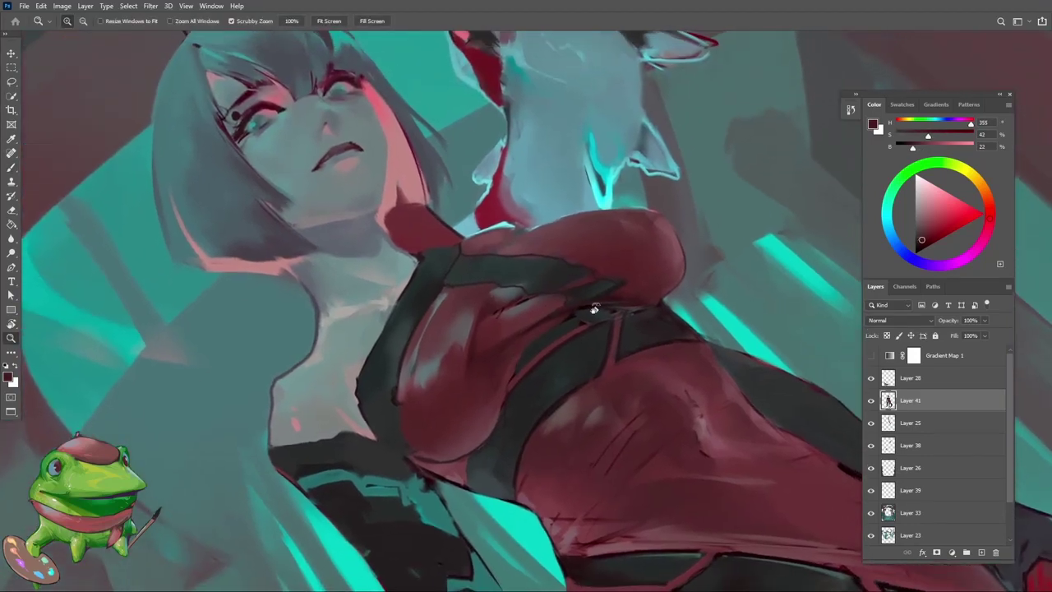
pyautogui.scroll(2, 568, 280)
pyautogui.press('b')
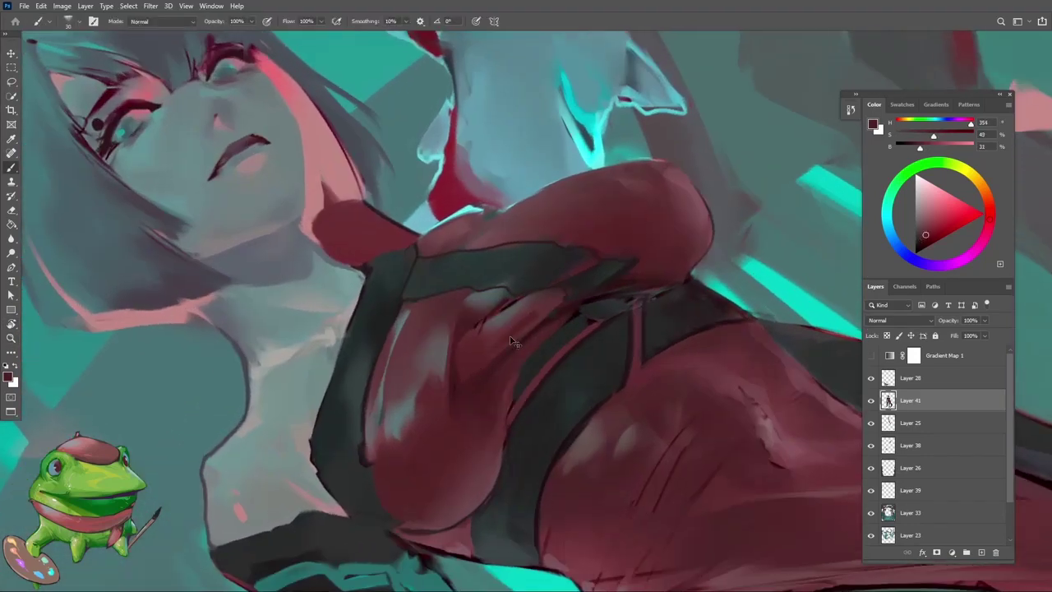
# Soften the transition beside the chest highlight with sampled muted red, hue 355, saturation 33%, brightness 31%
pyautogui.keyDown('alt'); pyautogui.click(511, 341); pyautogui.keyUp('alt')
pyautogui.keyDown('alt'); pyautogui.click(461, 324); pyautogui.keyUp('alt')
pyautogui.scroll(-3, 482, 348)
pyautogui.press('r')
pyautogui.moveTo(649, 268); pyautogui.dragTo(635, 314)
pyautogui.scroll(3, 478, 345)
pyautogui.press('b')
pyautogui.keyDown('alt'); pyautogui.click(479, 347); pyautogui.keyUp('alt')
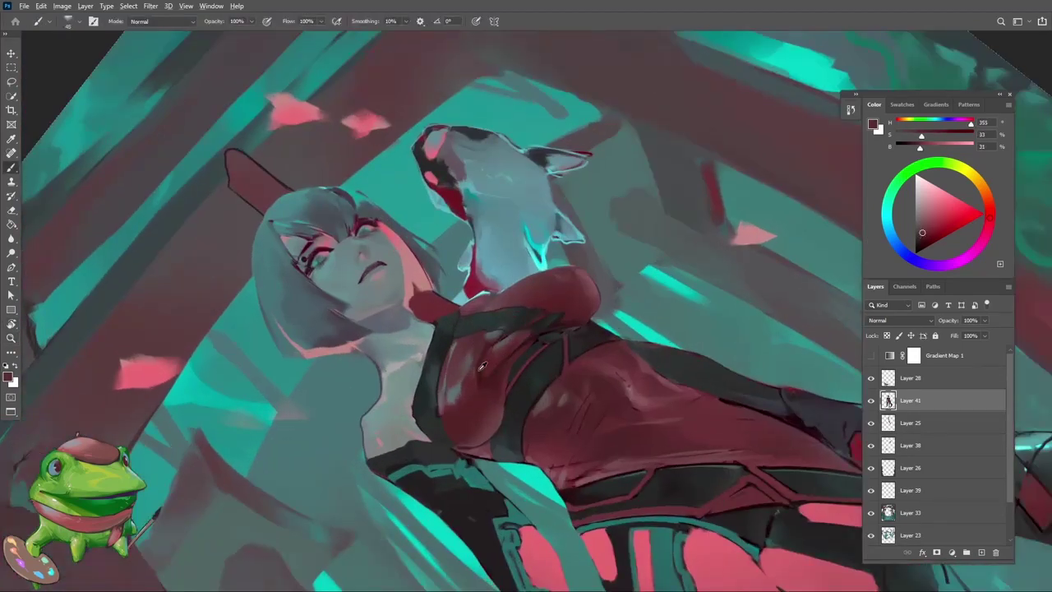
# Reshape the central bodice fold with sampled dark reds, hue 354, saturation 44%, brightness 25%, and saturation 47%, brightness 32%
pyautogui.keyDown('alt'); pyautogui.click(493, 341); pyautogui.keyUp('alt')
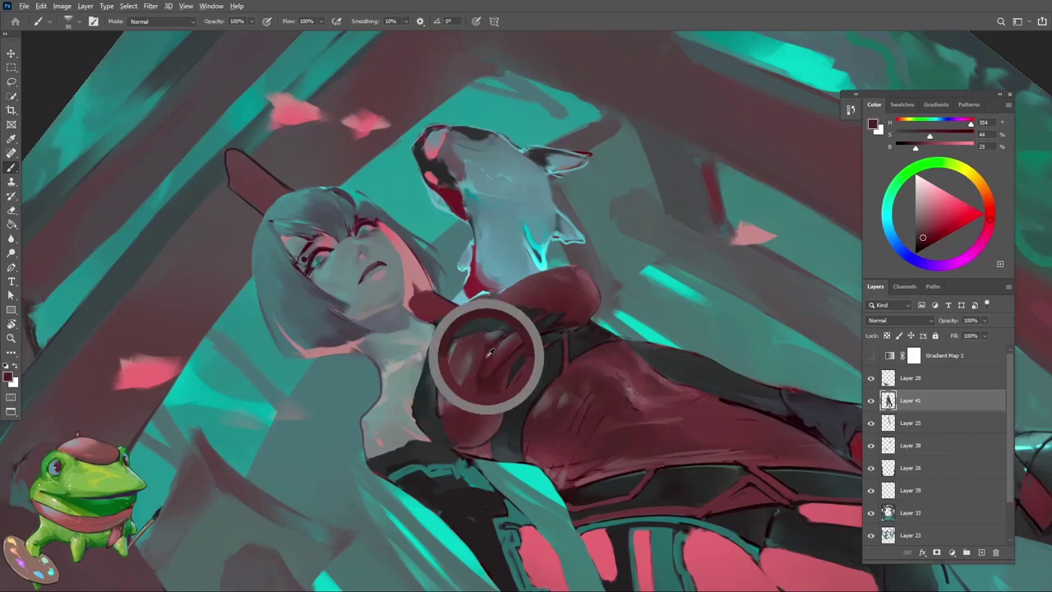
pyautogui.press('z')
pyautogui.keyDown('alt'); pyautogui.click(506, 341); pyautogui.keyUp('alt')
pyautogui.scroll(3, 506, 340)
pyautogui.press('b')
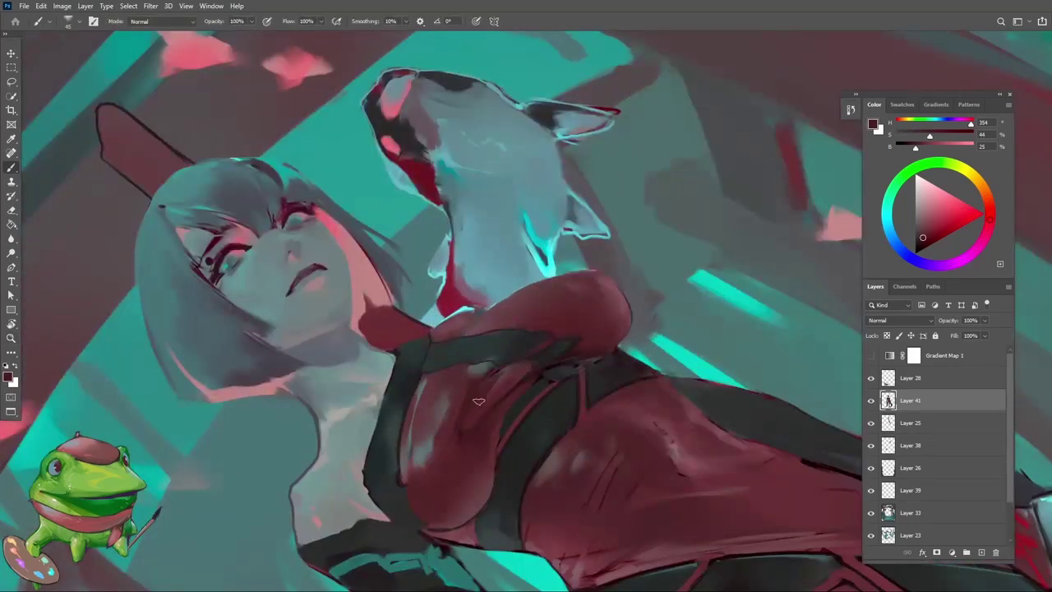
pyautogui.keyDown('alt'); pyautogui.click(469, 398); pyautogui.keyUp('alt')
# Flip the view and paint over the small highlight below the chest strap with sampled red, hue 353, saturation 32%, brightness 33%
pyautogui.press('z')
pyautogui.keyDown('alt'); pyautogui.click(441, 463); pyautogui.keyUp('alt')
pyautogui.click(489, 381)
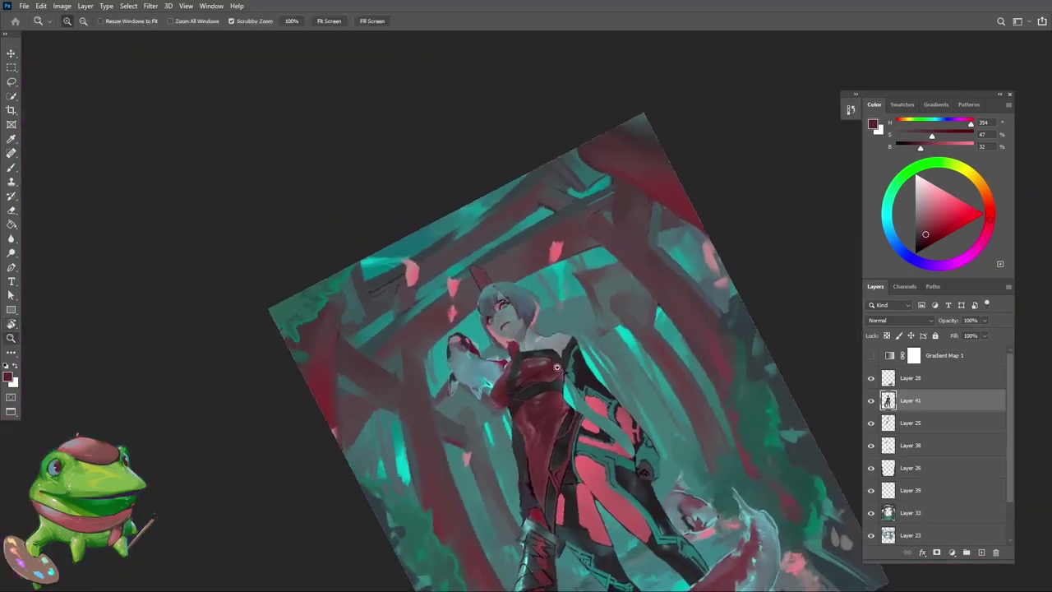
pyautogui.press('b')
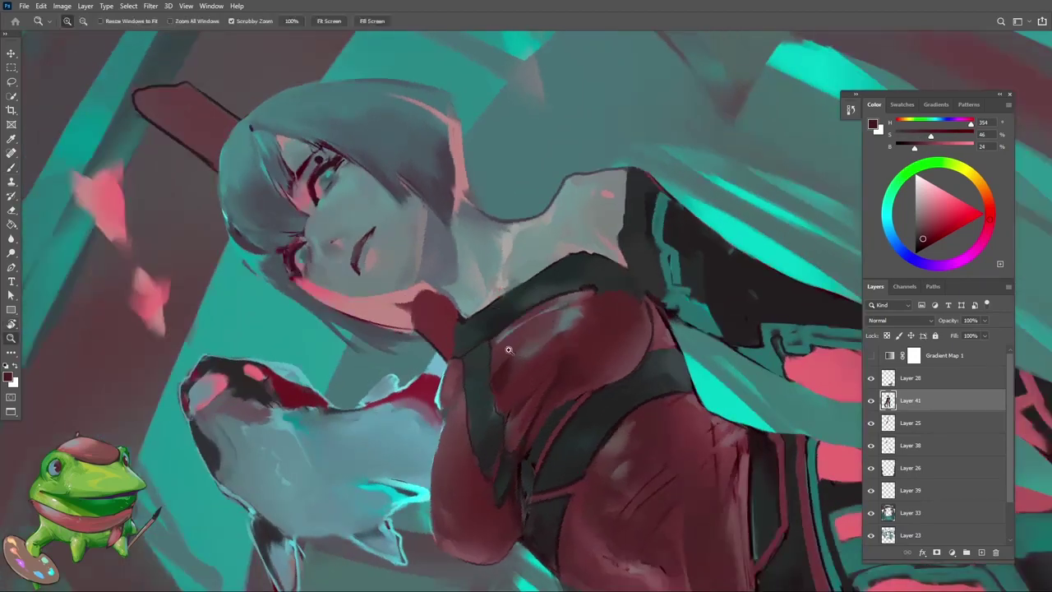
pyautogui.keyDown('alt'); pyautogui.click(510, 362); pyautogui.keyUp('alt')
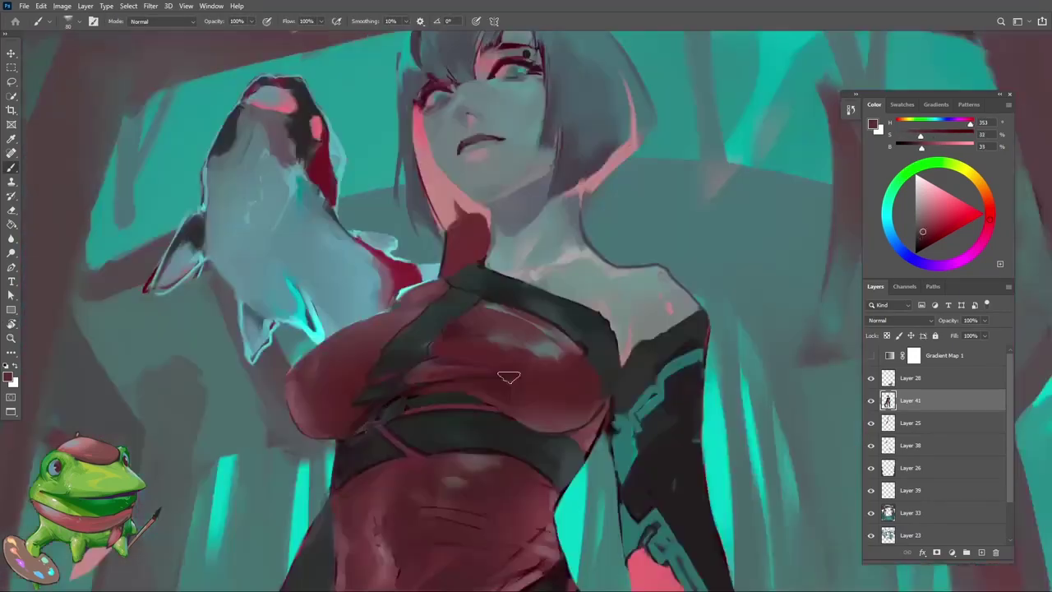
# Flip the view back and blend the upper bodice highlight with sampled muted red, hue 350, saturation 26%, brightness 36%
pyautogui.hotkey('ctrl', '0')
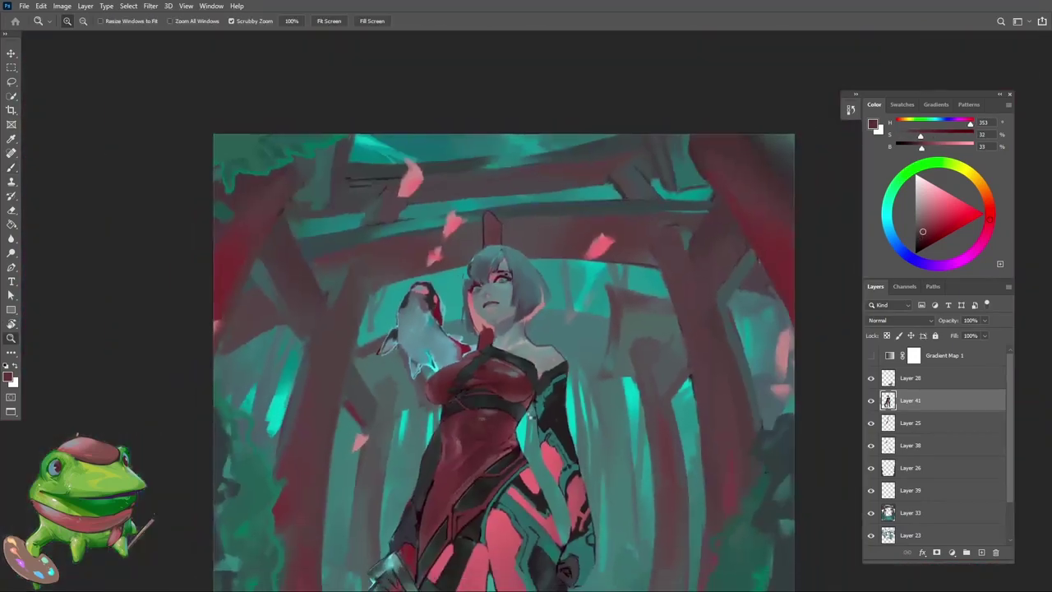
pyautogui.hotkey('ctrl', 'shift', 'h')
pyautogui.press('r')
pyautogui.moveTo(645, 361)
pyautogui.mouseDown()
pyautogui.moveTo(654, 324)
pyautogui.moveTo(608, 345)
pyautogui.mouseUp()
pyautogui.scroll(3, 592, 346)
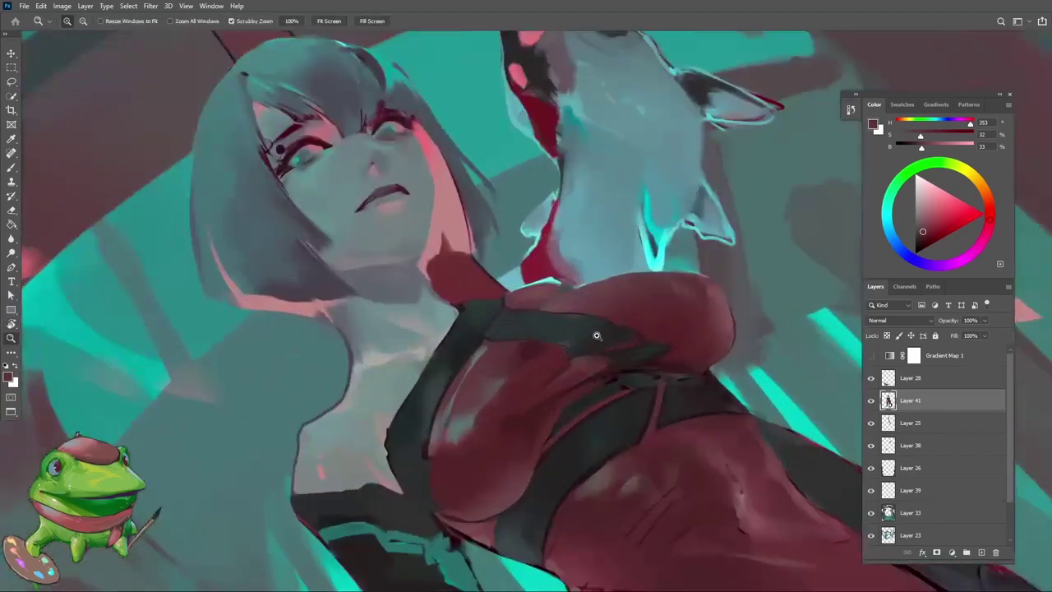
pyautogui.press('b')
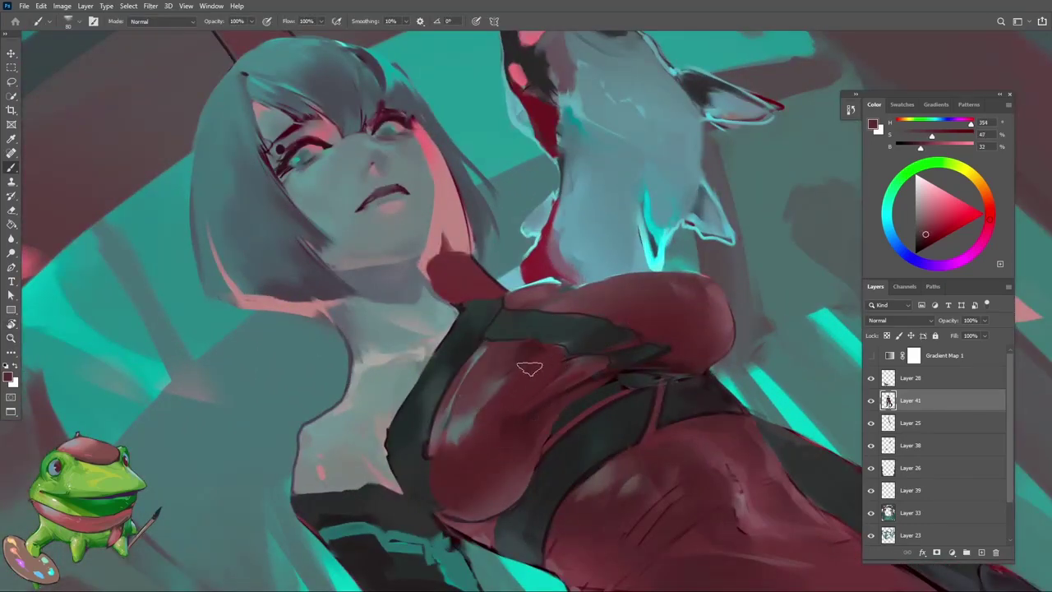
pyautogui.keyDown('alt'); pyautogui.click(480, 381); pyautogui.keyUp('alt')
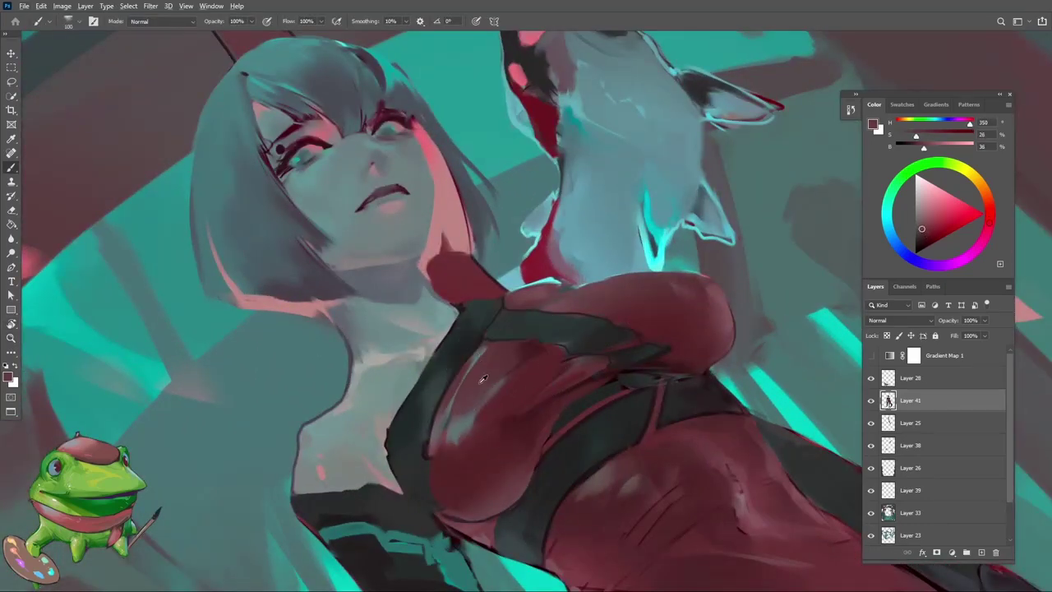
# Model the bodice's chest with sampled muted red, hue 353, saturation 33%, brightness 32%, and darker red, hue 354, brightness 25%
pyautogui.keyDown('alt'); pyautogui.click(509, 350); pyautogui.keyUp('alt')
pyautogui.scroll(-3, 493, 354)
pyautogui.scroll(4, 493, 378)
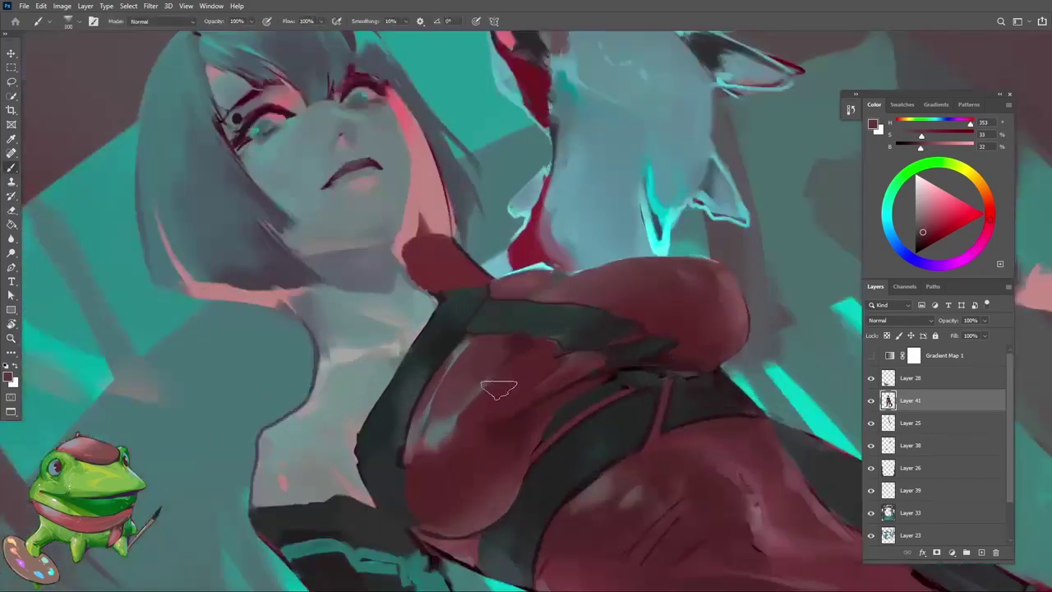
pyautogui.scroll(-2, 517, 379)
pyautogui.press('b')
pyautogui.keyDown('alt'); pyautogui.click(540, 362); pyautogui.keyUp('alt')
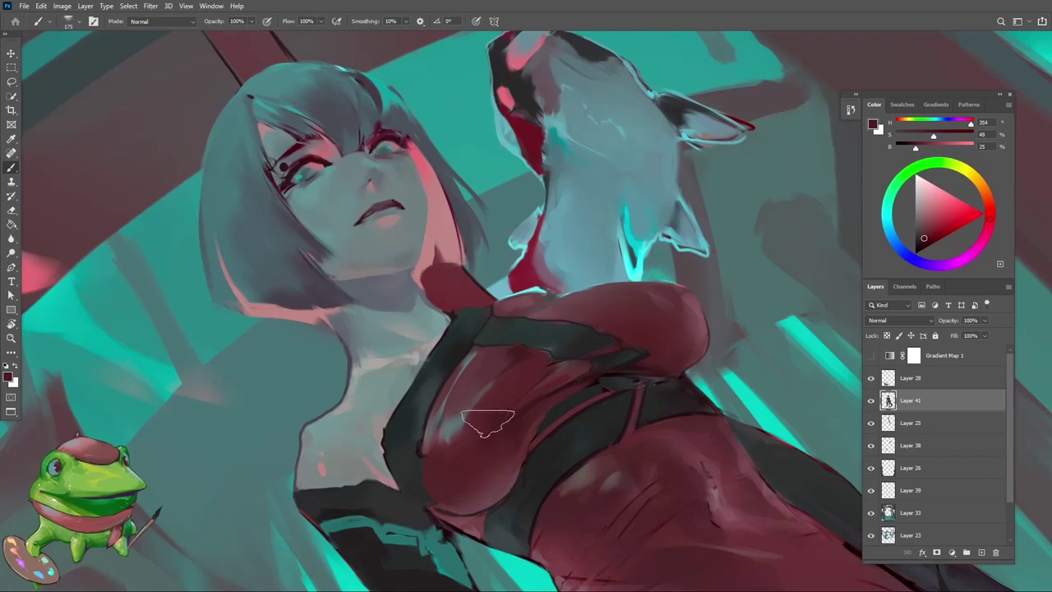
# Tone down the chest highlight with sampled reds, hue 355, saturation 45%, brightness 29%, and hue 353, saturation 31%, brightness 33%
pyautogui.scroll(-3, 485, 415)
pyautogui.scroll(3, 510, 407)
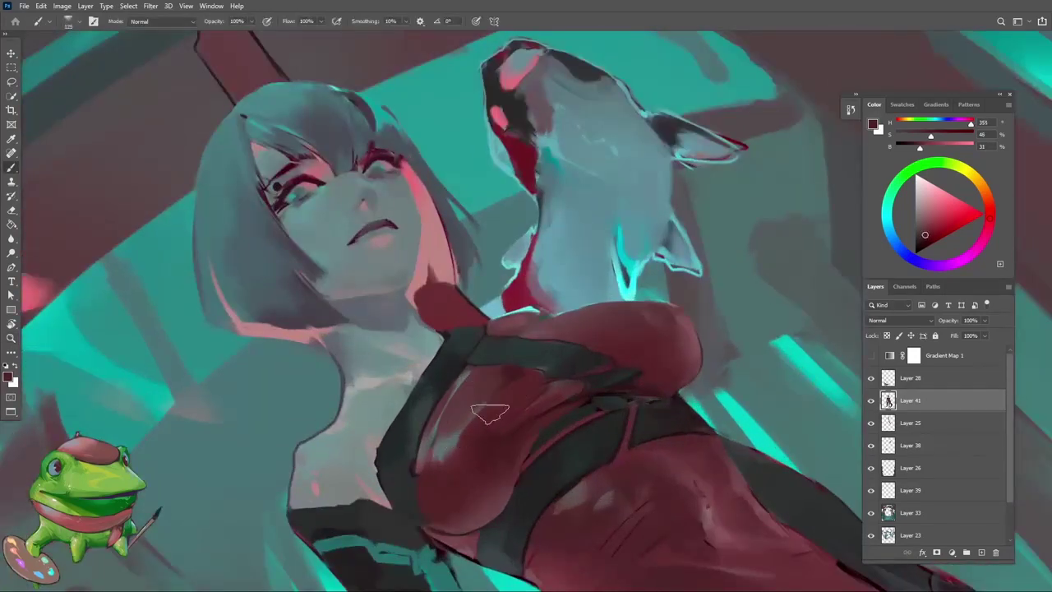
pyautogui.scroll(-3, 451, 423)
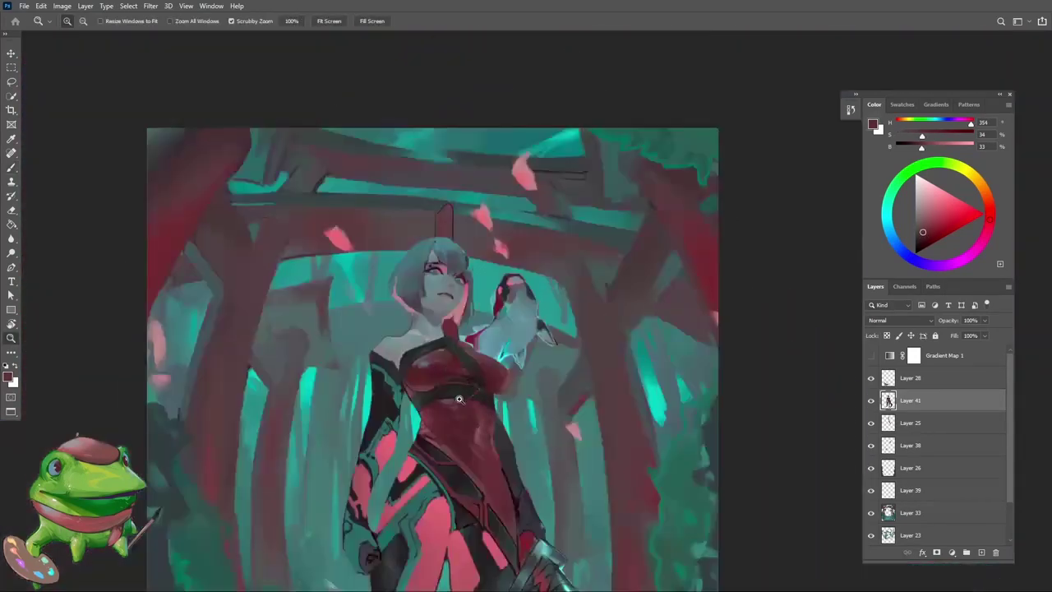
pyautogui.scroll(-2, 526, 405)
pyautogui.scroll(-1, 539, 377)
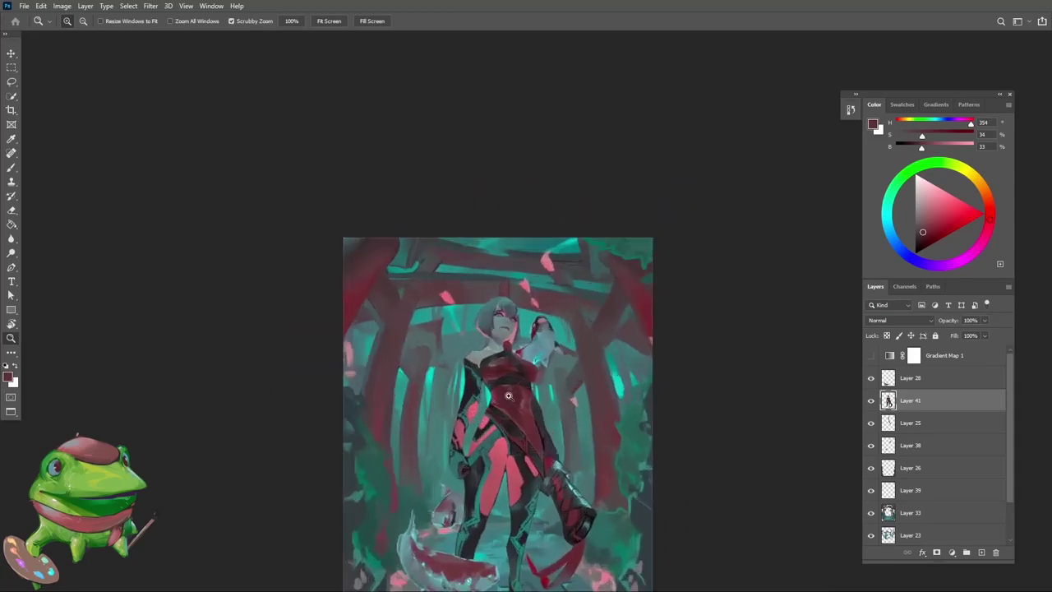
pyautogui.scroll(6, 536, 369)
pyautogui.keyDown('alt'); pyautogui.click(482, 374); pyautogui.keyUp('alt')
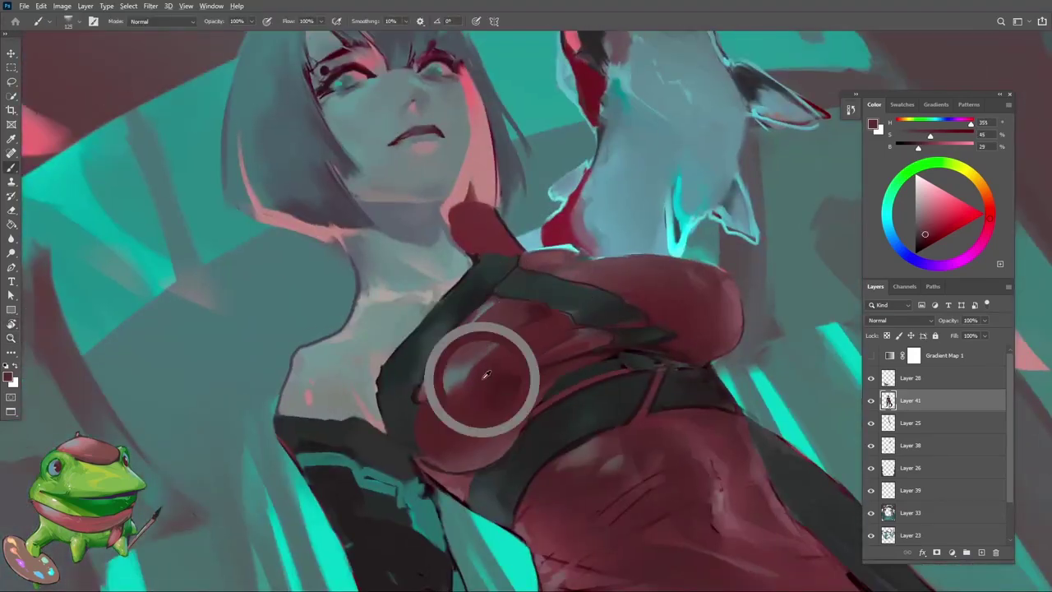
pyautogui.keyDown('alt'); pyautogui.click(493, 332); pyautogui.keyUp('alt')
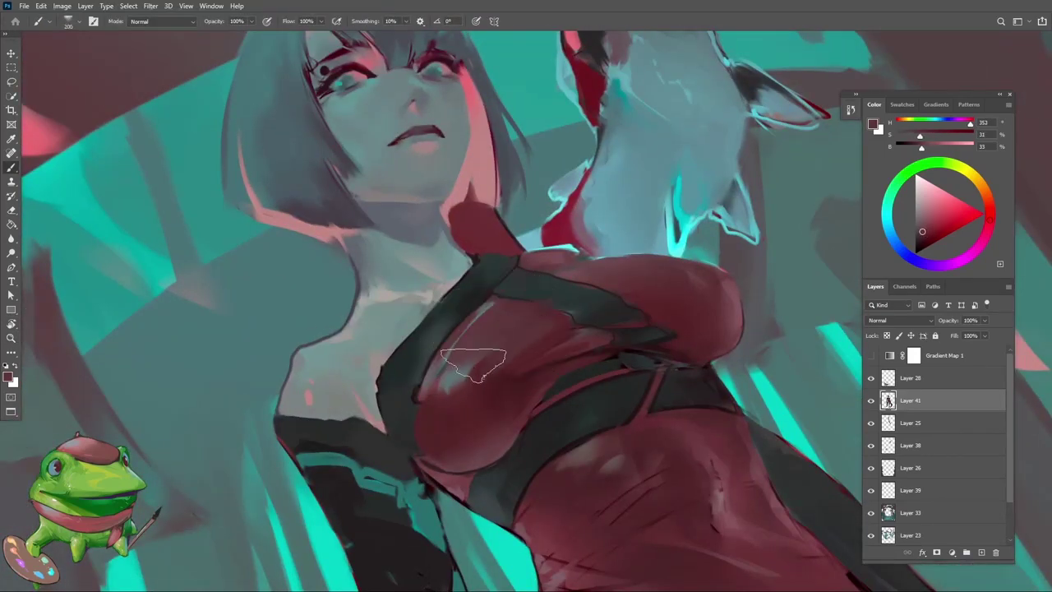
# Blend the bodice's chest highlight with sampled reds, hue 354, saturation 41%, brightness 31%, and hue 352, saturation 27%, brightness 33%
pyautogui.scroll(-2, 474, 362)
pyautogui.keyDown('alt'); pyautogui.click(479, 391); pyautogui.keyUp('alt')
pyautogui.press('z')
pyautogui.scroll(-2, 485, 362)
pyautogui.scroll(2, 495, 353)
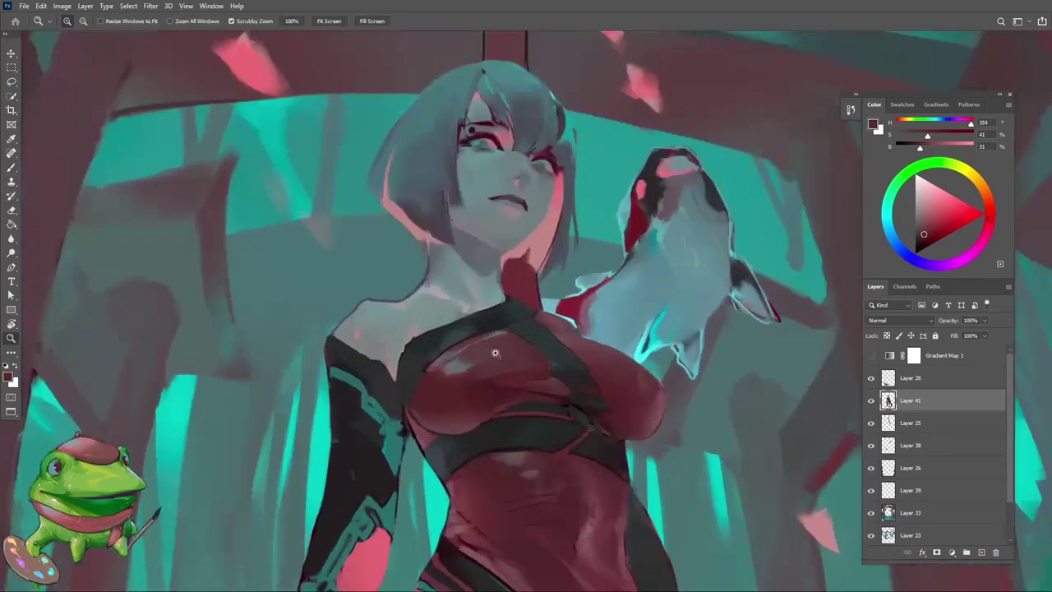
pyautogui.keyDown('alt'); pyautogui.click(495, 353); pyautogui.keyUp('alt')
pyautogui.scroll(-5, 539, 370)
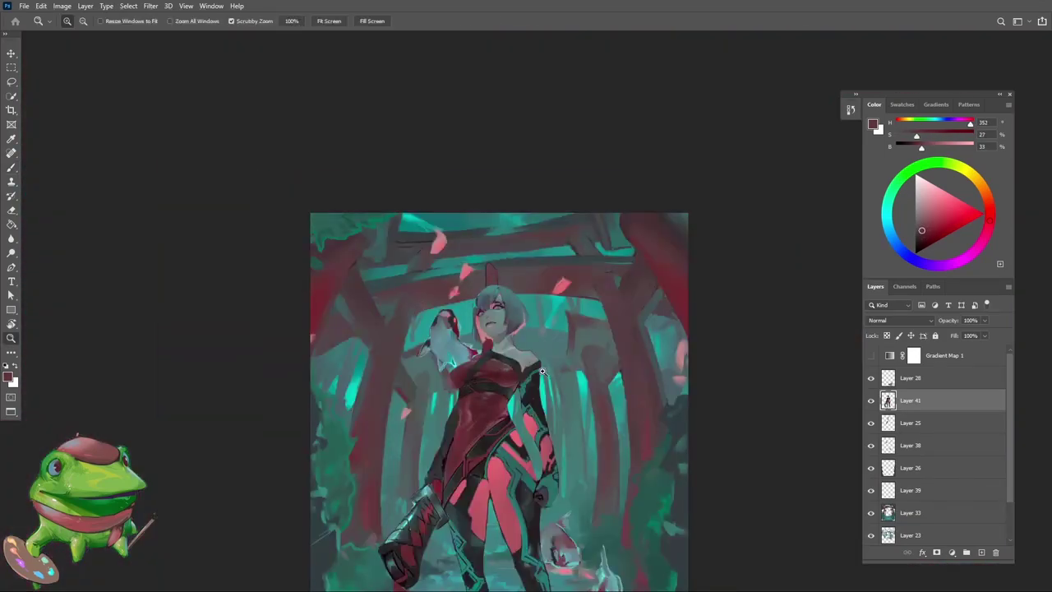
# Flip the view and rework the chest highlight's edges with sampled reds, hue 355, brightness 29%, and hue 354, saturation 47%, brightness 31%
pyautogui.scroll(5, 542, 372)
pyautogui.press('b')
pyautogui.keyDown('alt'); pyautogui.click(521, 390); pyautogui.keyUp('alt')
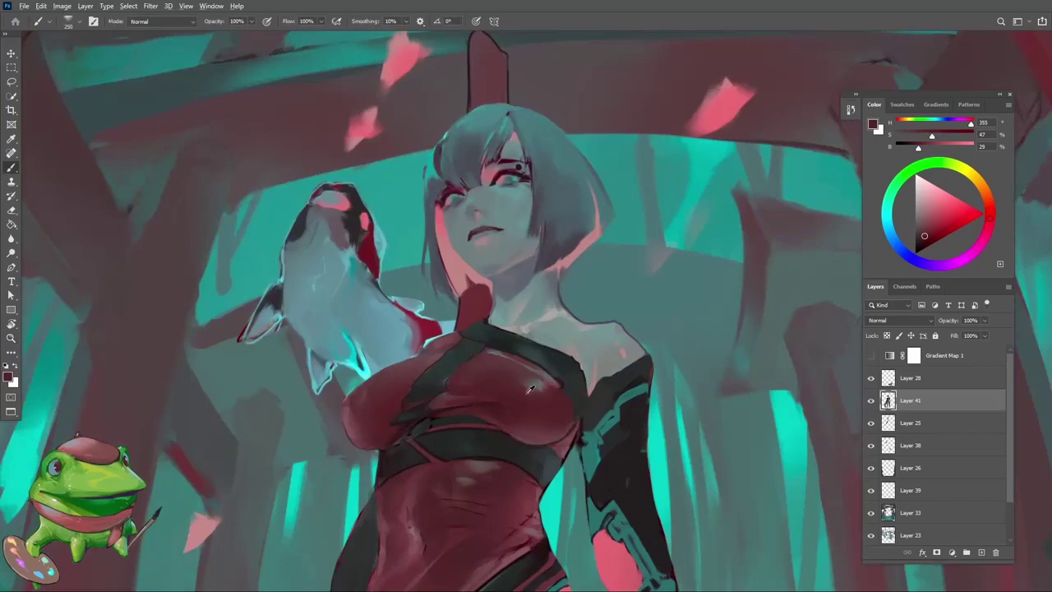
pyautogui.keyDown('alt'); pyautogui.click(529, 389); pyautogui.keyUp('alt')
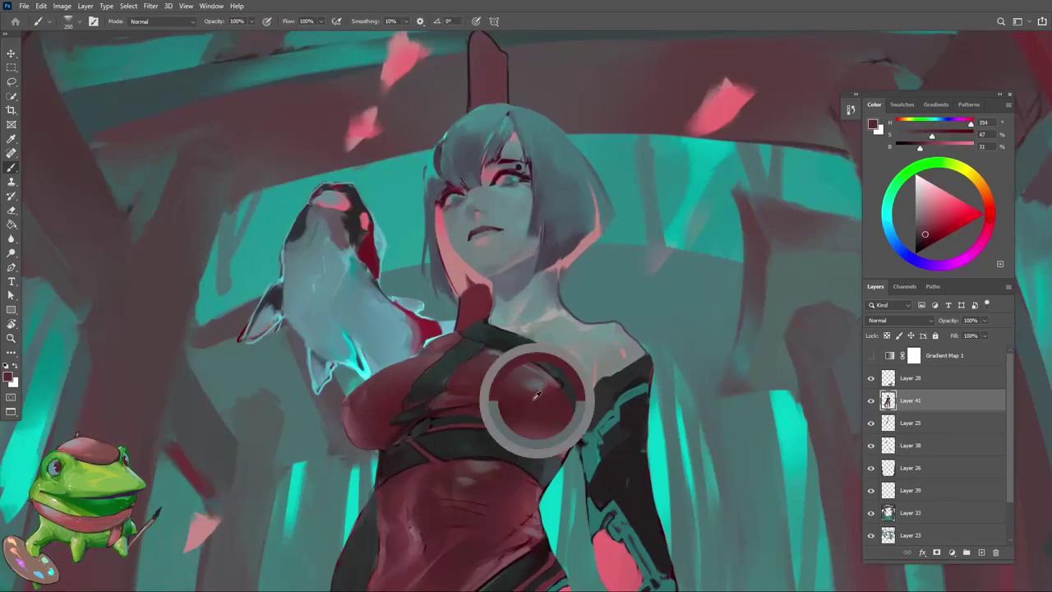
pyautogui.keyDown('alt'); pyautogui.click(508, 366); pyautogui.keyUp('alt')
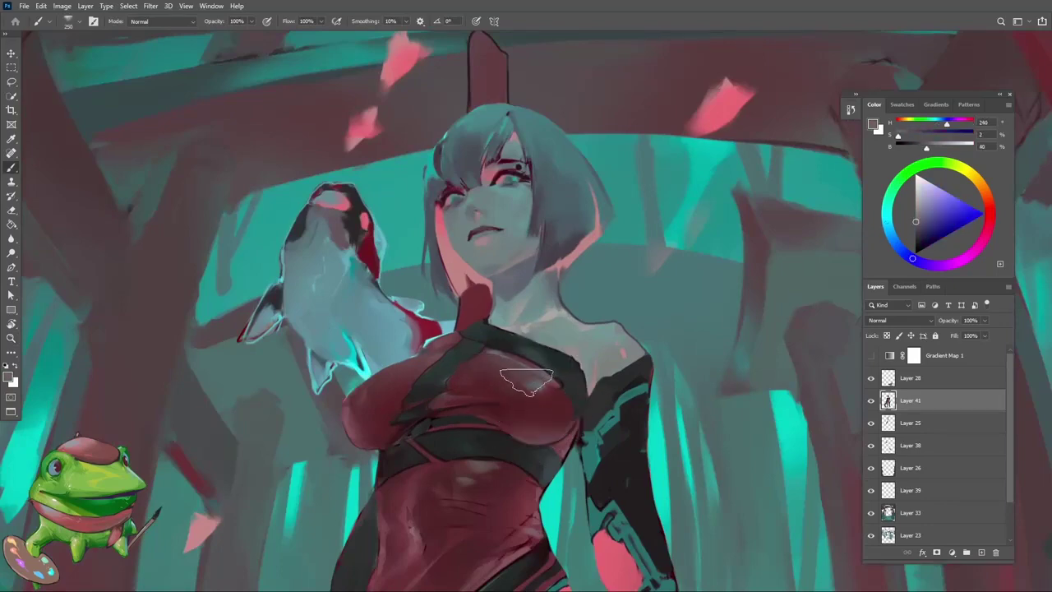
# Flip the view back and add a small highlight beside the crossing chest strap with sampled greyish red, hue 351, saturation 14%, brightness 36%
pyautogui.press('z')
pyautogui.moveTo(526, 383); pyautogui.dragTo(459, 458)
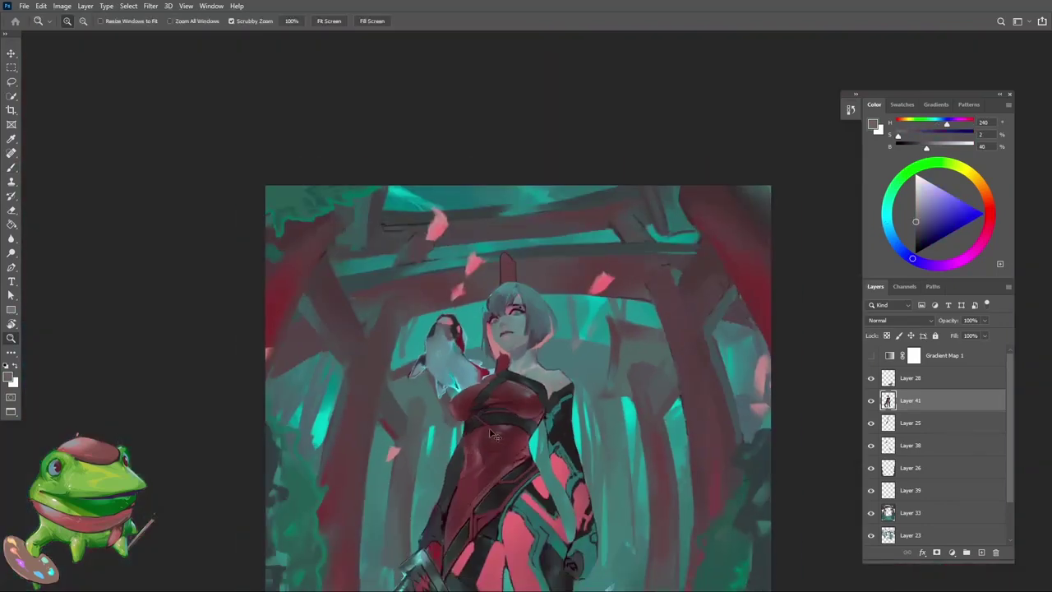
pyautogui.press('h')
pyautogui.press('b')
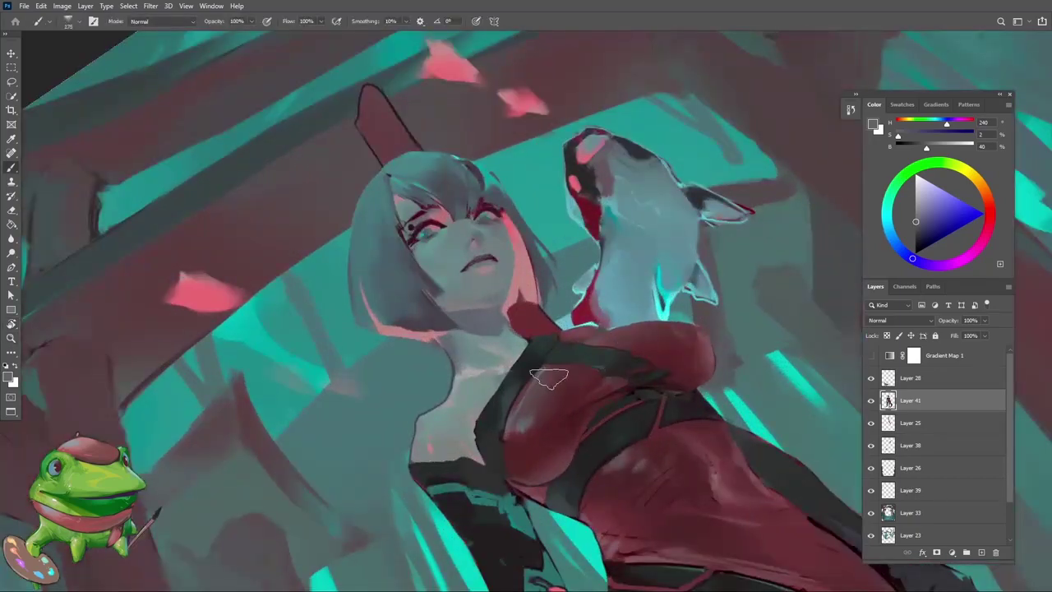
pyautogui.press('r')
pyautogui.moveTo(602, 376)
pyautogui.mouseDown()
pyautogui.moveTo(616, 305)
pyautogui.moveTo(487, 365)
pyautogui.mouseUp()
pyautogui.press('h')
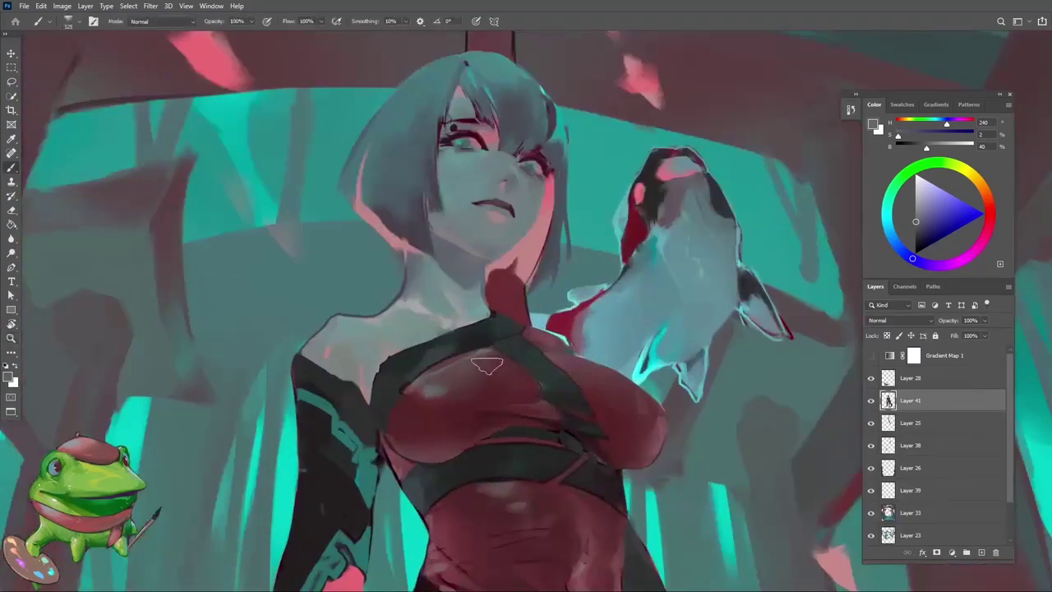
pyautogui.scroll(2, 524, 384)
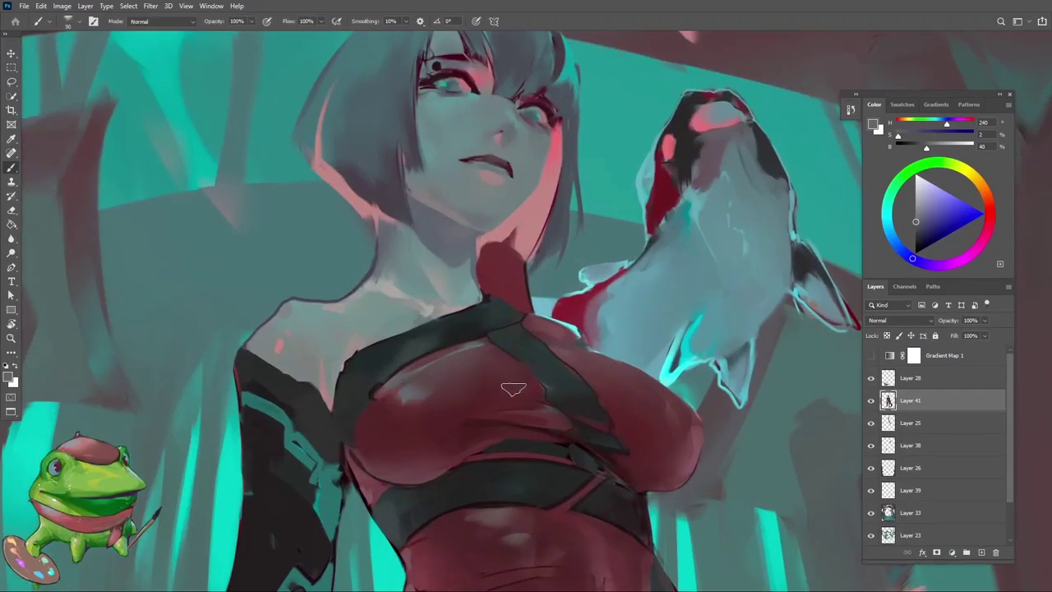
pyautogui.keyDown('alt'); pyautogui.click(509, 376); pyautogui.keyUp('alt')
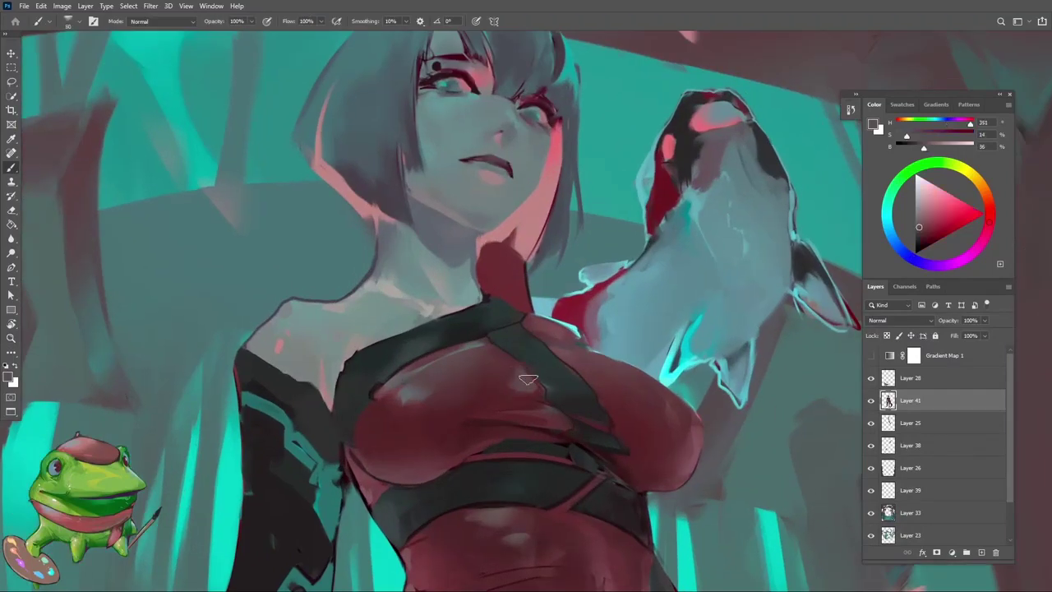
pyautogui.moveTo(528, 379); pyautogui.dragTo(503, 409)
# Shape the highlight beside the chest strap with sampled muted reds, hue 353, brightness 31%, and hue 353, saturation 32%, brightness 32%
pyautogui.keyDown('alt'); pyautogui.click(503, 408); pyautogui.keyUp('alt')
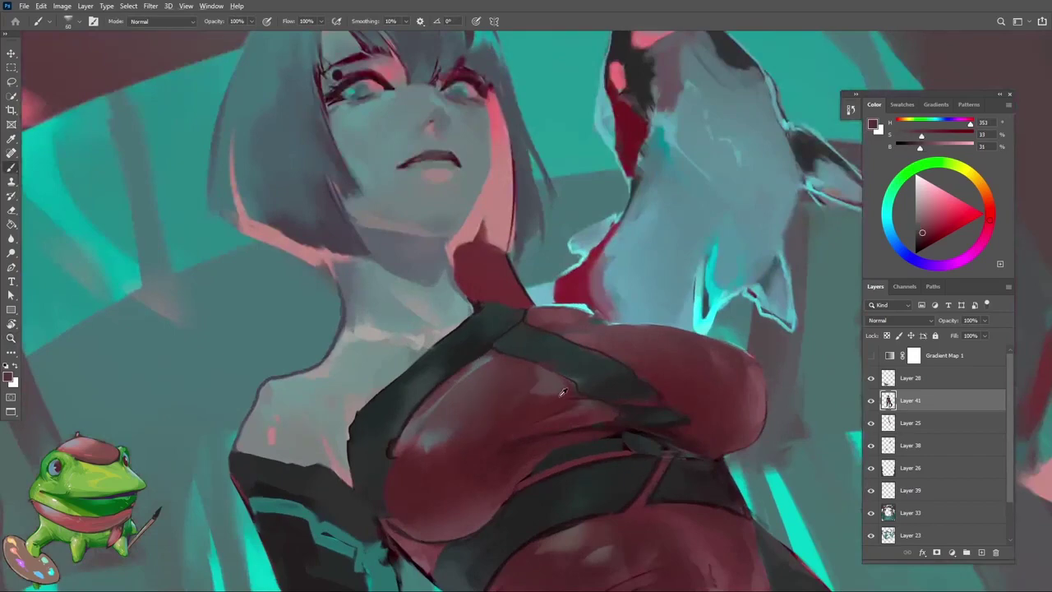
pyautogui.keyDown('alt'); pyautogui.click(555, 392); pyautogui.keyUp('alt')
pyautogui.press('z')
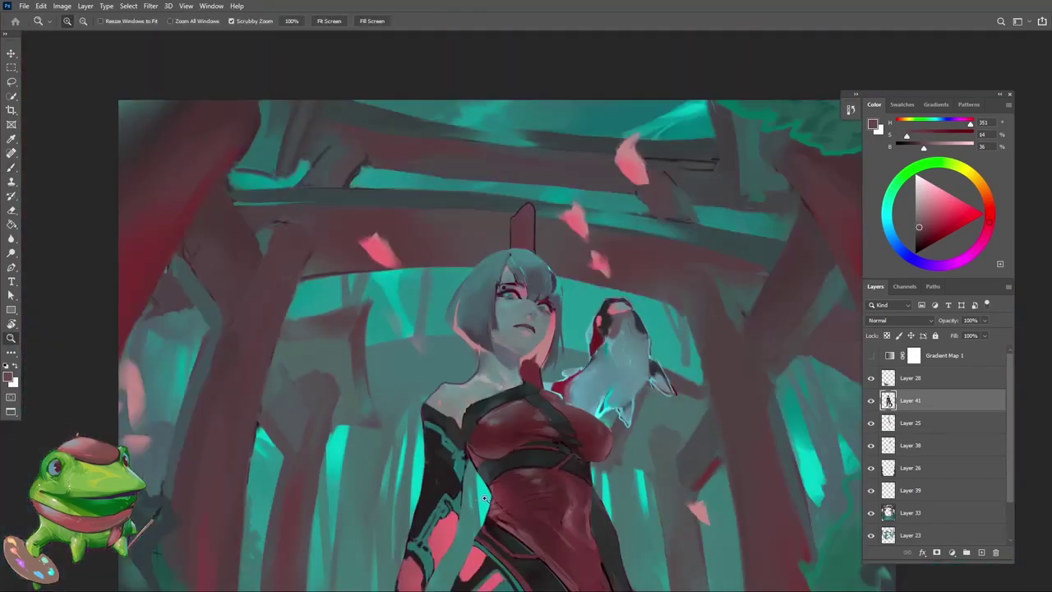
pyautogui.moveTo(542, 465); pyautogui.dragTo(481, 484)
pyautogui.moveTo(543, 422); pyautogui.dragTo(592, 424)
pyautogui.press('b')
pyautogui.keyDown('alt'); pyautogui.click(500, 446); pyautogui.keyUp('alt')
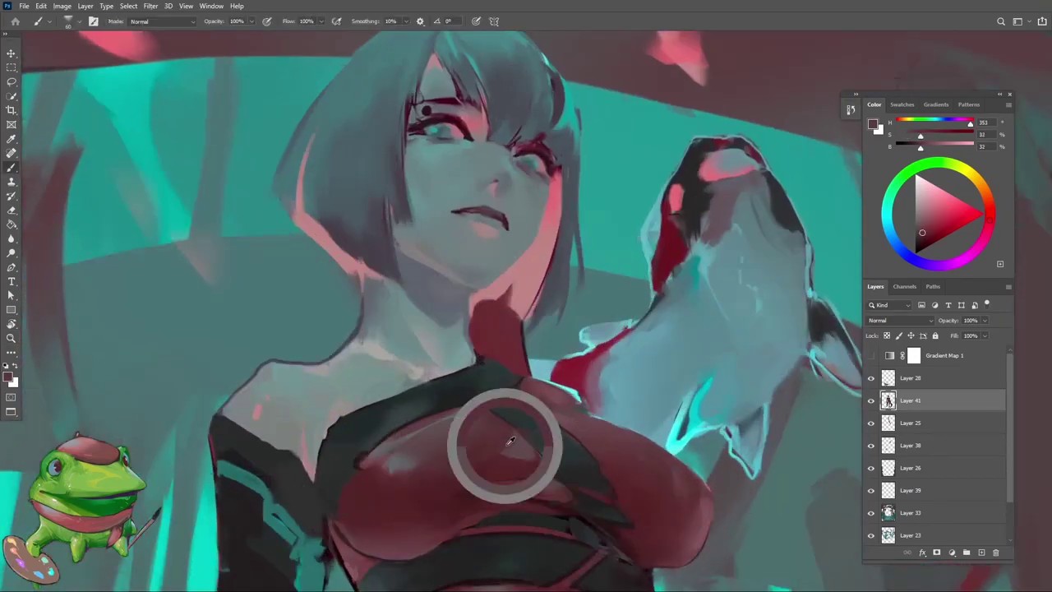
# Deepen the fold shadows under the chest with sampled dark reds, hue 355, brightness 22%, and hue 356, saturation 42%, brightness 26%
pyautogui.press('z')
pyautogui.moveTo(526, 417)
pyautogui.mouseDown()
pyautogui.moveTo(512, 479)
pyautogui.moveTo(466, 462)
pyautogui.moveTo(575, 419)
pyautogui.mouseUp()
pyautogui.press('b')
pyautogui.keyDown('alt'); pyautogui.click(585, 413); pyautogui.keyUp('alt')
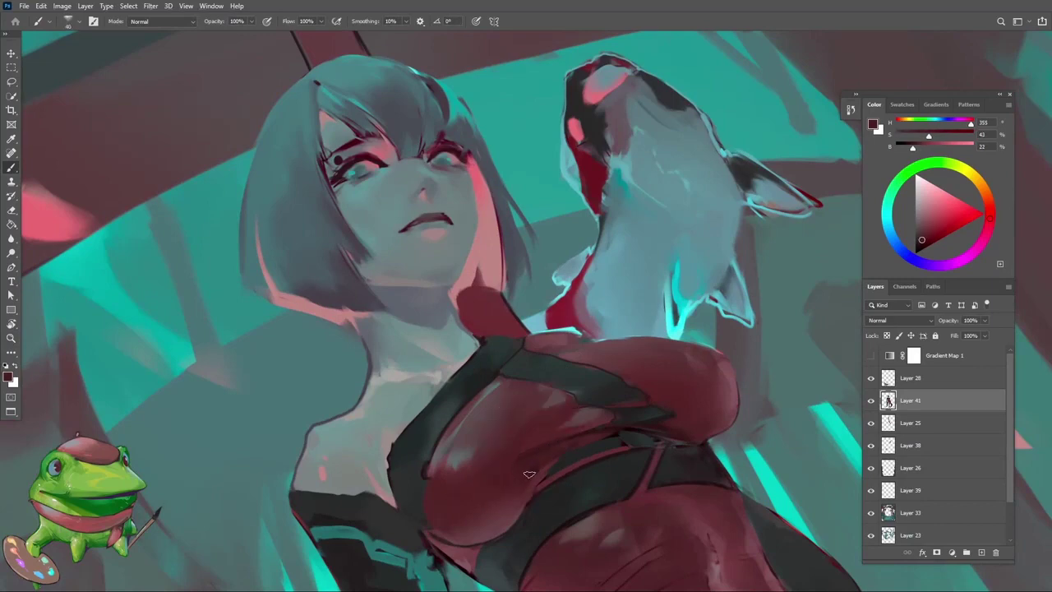
pyautogui.press('z')
pyautogui.moveTo(608, 431)
pyautogui.mouseDown()
pyautogui.moveTo(556, 438)
pyautogui.moveTo(575, 419)
pyautogui.moveTo(553, 427)
pyautogui.moveTo(625, 426)
pyautogui.mouseUp()
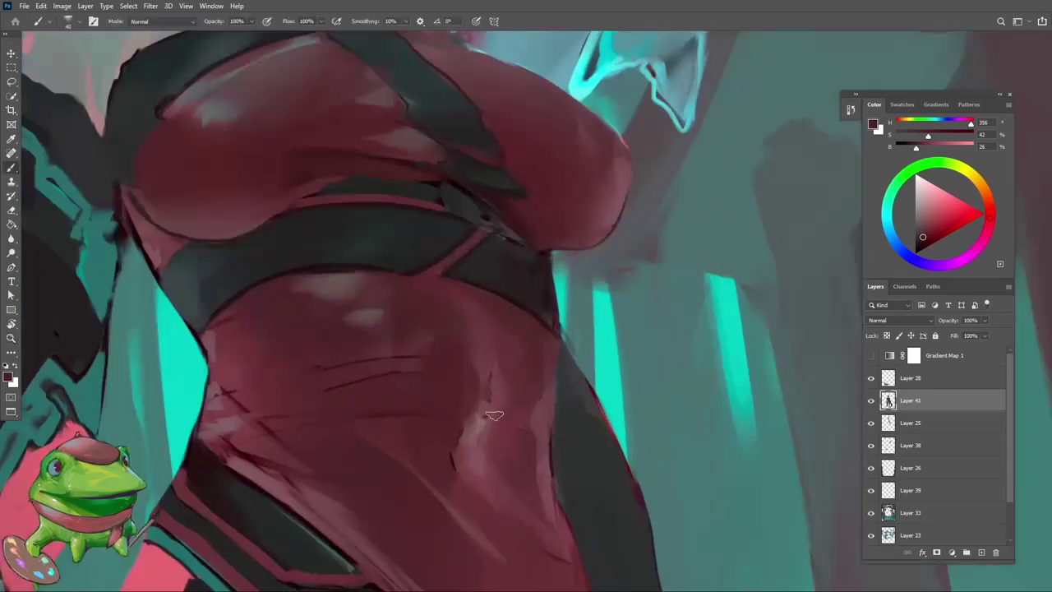
# Extend the bright fold highlight on the waist downward with sampled pale pinkish red, hue 347, saturation 18%, brightness 51%
pyautogui.press('b')
pyautogui.keyDown('alt'); pyautogui.click(476, 433); pyautogui.keyUp('alt')
pyautogui.keyDown('alt'); pyautogui.click(458, 462); pyautogui.keyUp('alt')
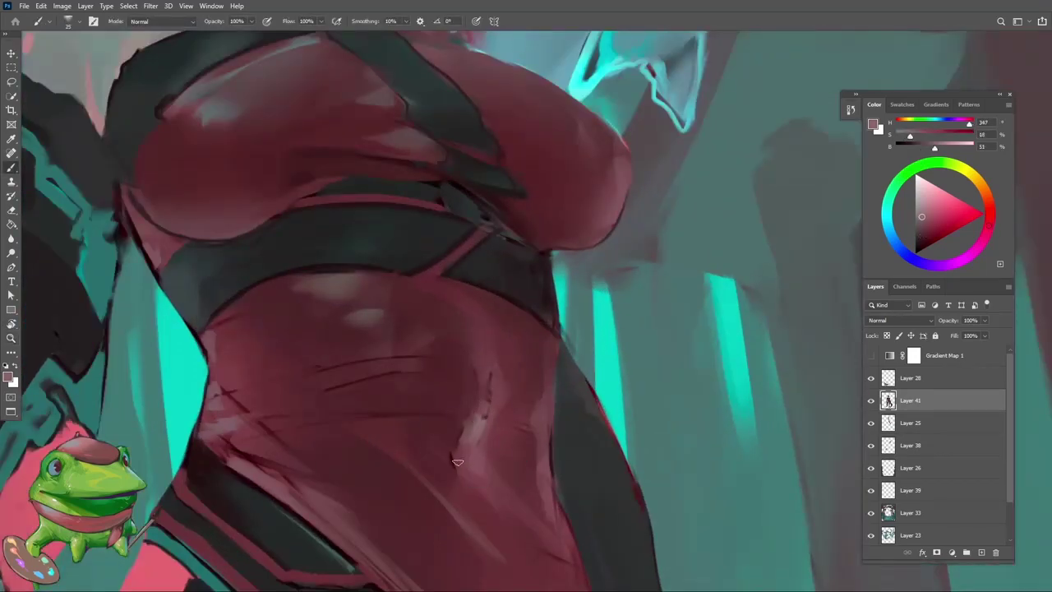
pyautogui.press('z')
pyautogui.moveTo(459, 468); pyautogui.dragTo(389, 545)
pyautogui.moveTo(478, 488); pyautogui.dragTo(454, 434)
pyautogui.press('b')
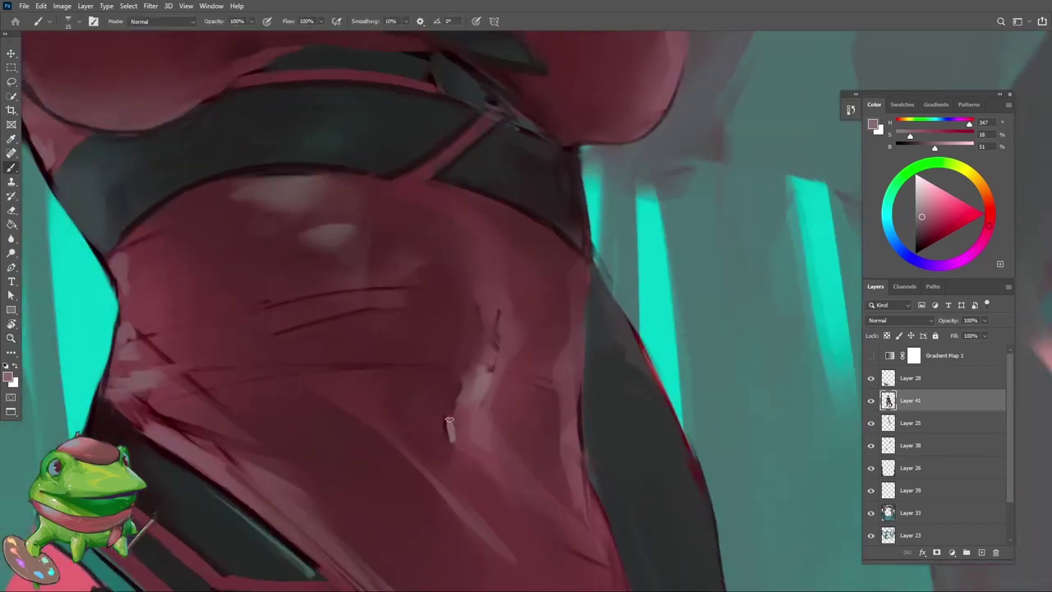
# Rotate the view and paint thin highlights on the upper abdomen fold and along the underbust band with pale pinkish red, hue 347, brightness 50%
pyautogui.press('r')
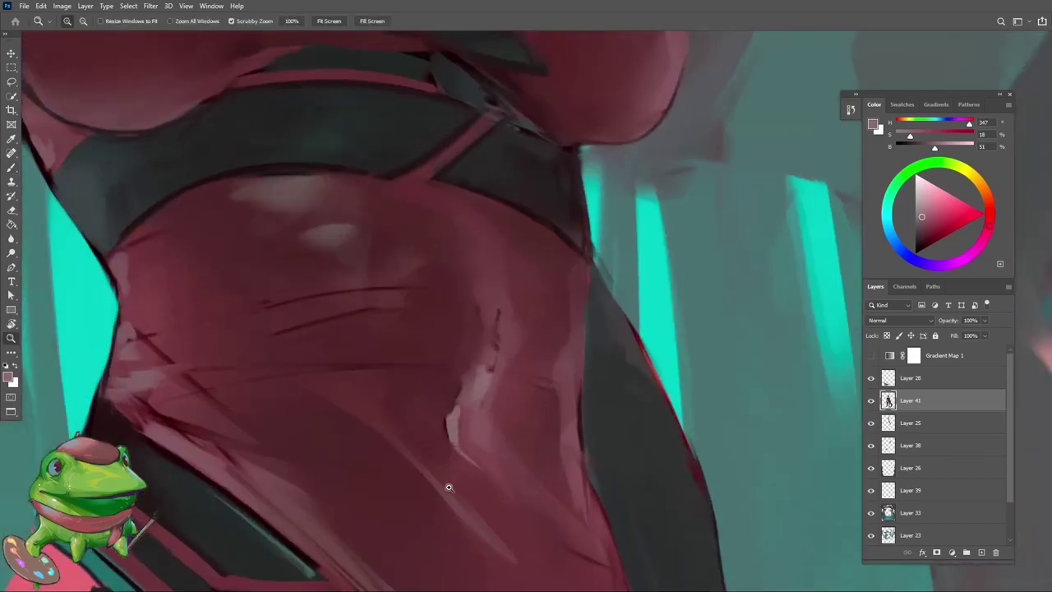
pyautogui.moveTo(411, 498)
pyautogui.mouseDown()
pyautogui.moveTo(535, 460)
pyautogui.moveTo(627, 302)
pyautogui.mouseUp()
pyautogui.press('b')
pyautogui.scroll(3, 579, 406)
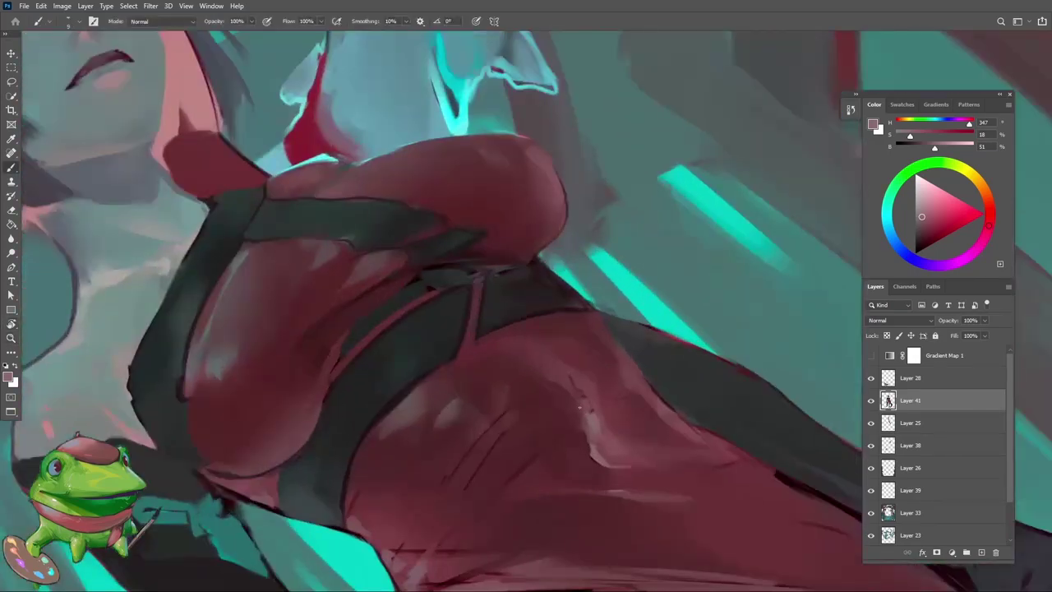
pyautogui.moveTo(547, 377); pyautogui.dragTo(460, 214)
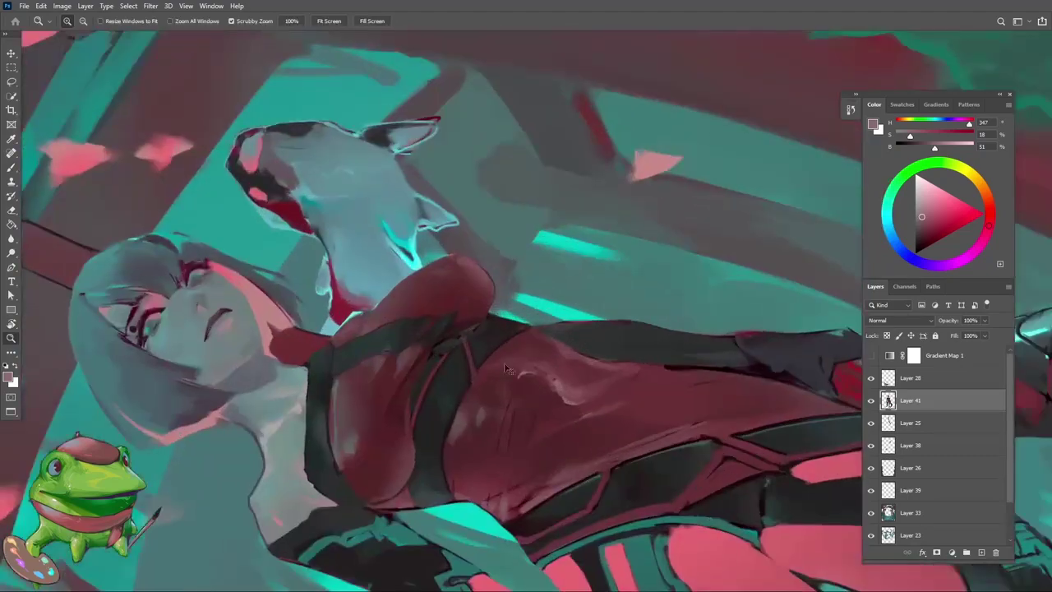
pyautogui.moveTo(460, 386); pyautogui.dragTo(459, 402)
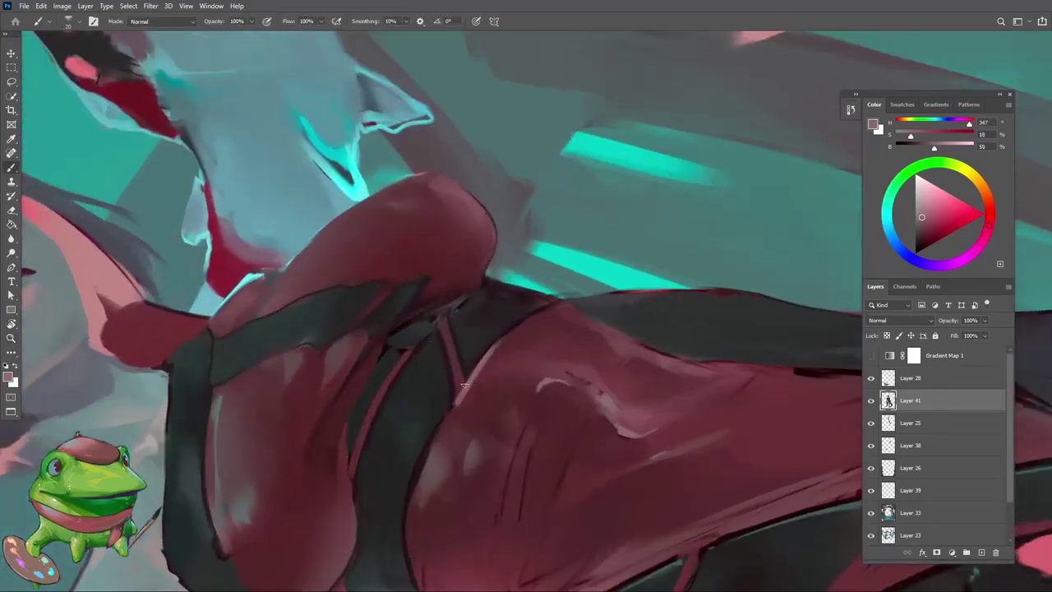
# Soften the thin abdomen highlights with sampled dark reds, hue 356, saturation 39%, brightness 29%, and hue 354, saturation 43%
pyautogui.keyDown('alt'); pyautogui.click(512, 336); pyautogui.keyUp('alt')
pyautogui.press('z')
pyautogui.moveTo(518, 337); pyautogui.dragTo(461, 328)
pyautogui.keyDown('alt'); pyautogui.click(517, 305); pyautogui.keyUp('alt')
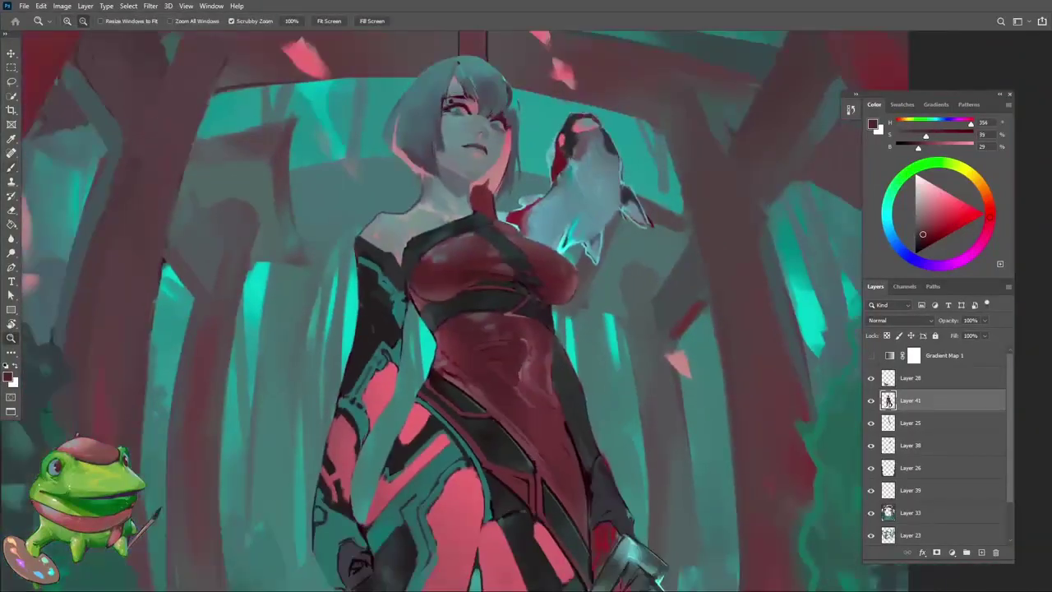
pyautogui.moveTo(512, 369)
pyautogui.mouseDown()
pyautogui.moveTo(498, 351)
pyautogui.moveTo(485, 359)
pyautogui.moveTo(526, 387)
pyautogui.moveTo(509, 363)
pyautogui.mouseUp()
pyautogui.press('b')
pyautogui.press('z')
pyautogui.press('r')
pyautogui.press('z')
pyautogui.press('b')
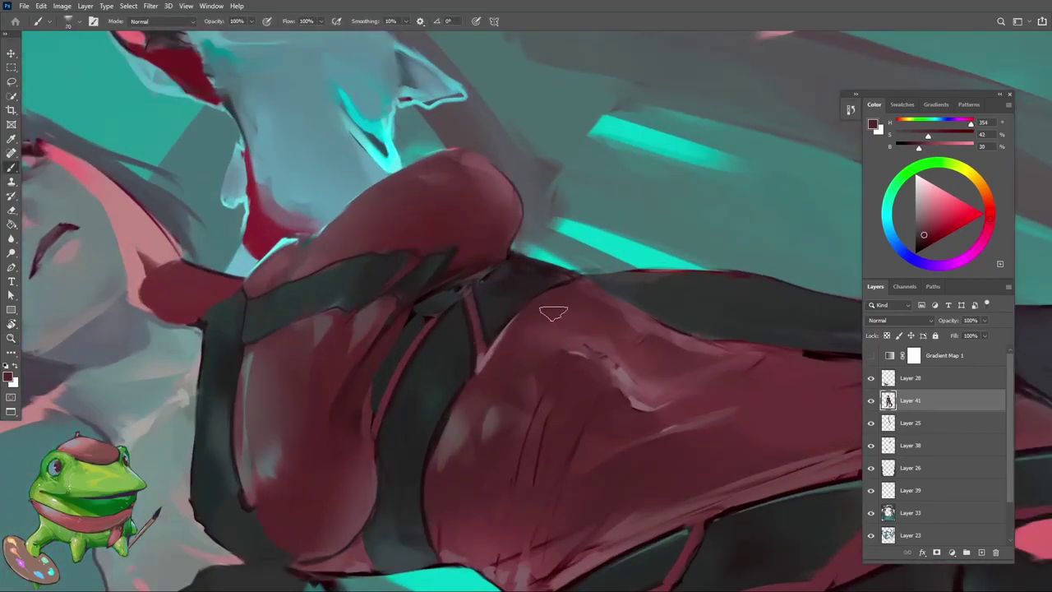
# Blend the upper abdomen below the underbust band with sampled dark red, hue 354, saturation 41%, brightness 29%
pyautogui.keyDown('alt'); pyautogui.click(517, 347); pyautogui.keyUp('alt')
pyautogui.press('r')
pyautogui.moveTo(518, 347)
pyautogui.mouseDown()
pyautogui.moveTo(534, 373)
pyautogui.moveTo(526, 362)
pyautogui.moveTo(491, 430)
pyautogui.moveTo(497, 386)
pyautogui.mouseUp()
pyautogui.press('z')
pyautogui.click(534, 373)
pyautogui.press('b')
pyautogui.press('r')
pyautogui.press('z')
pyautogui.press('r')
pyautogui.press('z')
pyautogui.click(502, 345)
pyautogui.press('b')
pyautogui.hotkey('ctrl', '0')
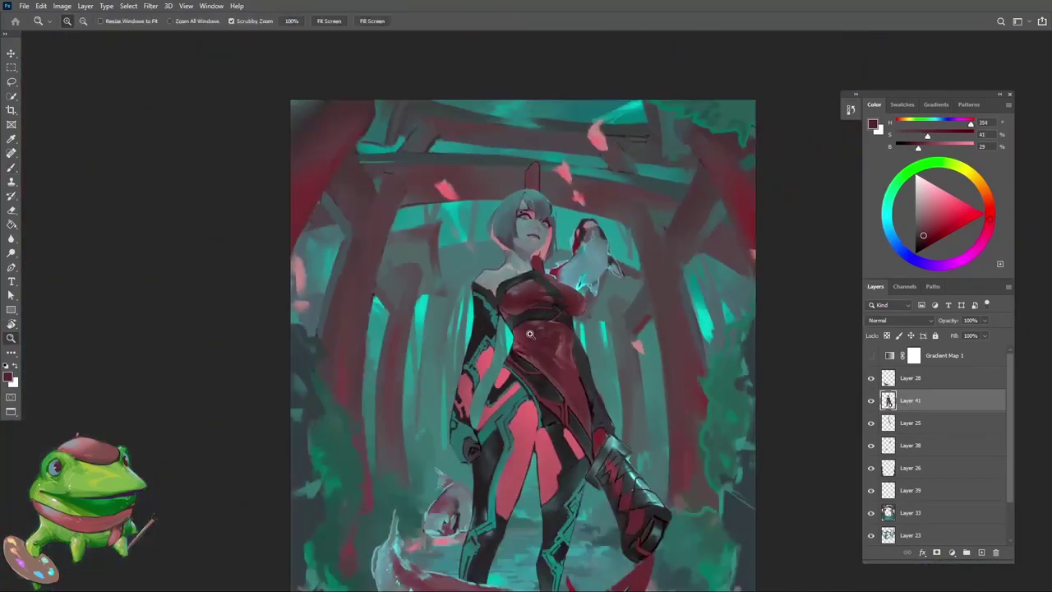
# Rotate the view and merge the two highlight spots below the underbust band with sampled dark red, hue 354, brightness 29%
pyautogui.press('r')
pyautogui.moveTo(545, 329); pyautogui.dragTo(608, 222)
pyautogui.press('z')
pyautogui.click(563, 318)
pyautogui.press('b')
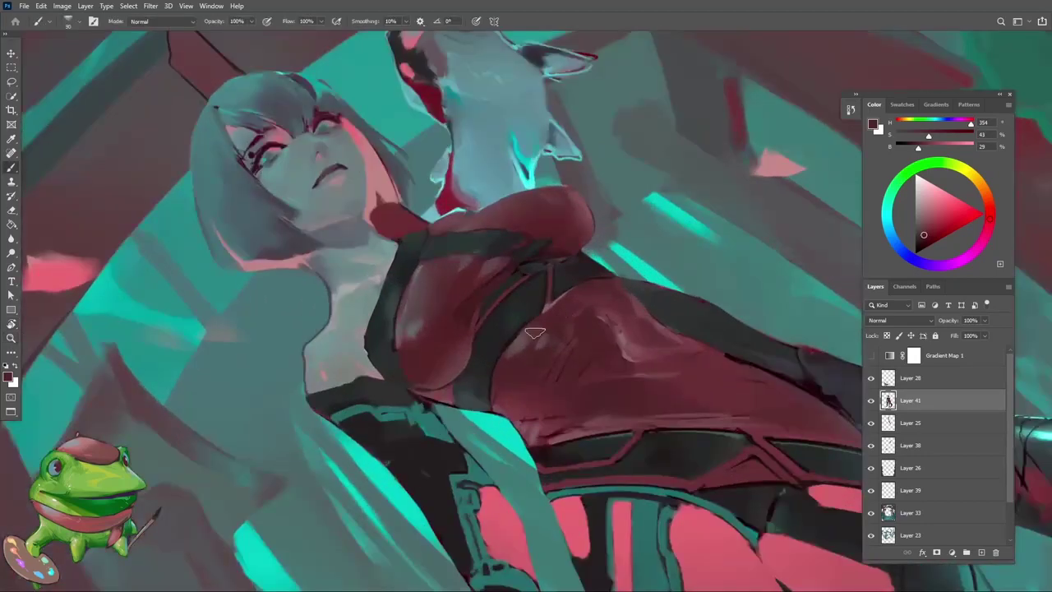
pyautogui.keyDown('alt'); pyautogui.click(508, 348); pyautogui.keyUp('alt')
pyautogui.keyDown('alt'); pyautogui.click(527, 345); pyautogui.keyUp('alt')
pyautogui.keyDown('alt'); pyautogui.click(555, 345); pyautogui.keyUp('alt')
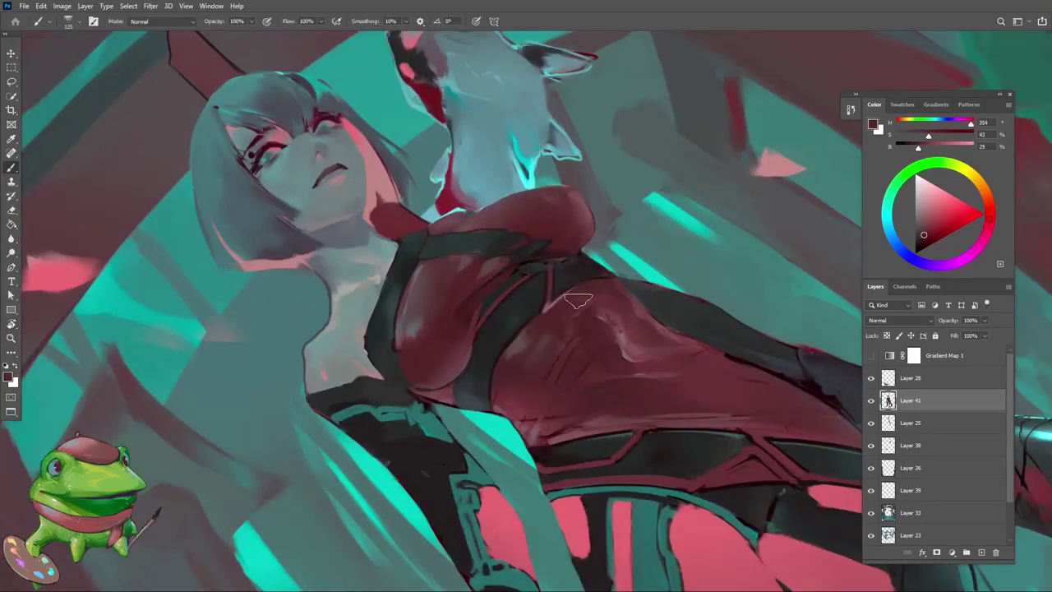
# Soften the dark wrinkle lines across the abdomen with sampled muted red, hue 355, saturation 32%
pyautogui.press('r')
pyautogui.moveTo(545, 319)
pyautogui.mouseDown()
pyautogui.moveTo(576, 288)
pyautogui.moveTo(563, 309)
pyautogui.moveTo(575, 309)
pyautogui.moveTo(566, 346)
pyautogui.moveTo(542, 353)
pyautogui.mouseUp()
pyautogui.press('b')
pyautogui.press('r')
pyautogui.press('Escape')
pyautogui.hotkey('ctrl', '0')
pyautogui.moveTo(493, 412)
pyautogui.mouseDown()
pyautogui.moveTo(527, 412)
pyautogui.moveTo(543, 386)
pyautogui.moveTo(523, 411)
pyautogui.mouseUp()
pyautogui.press('r')
pyautogui.press('b')
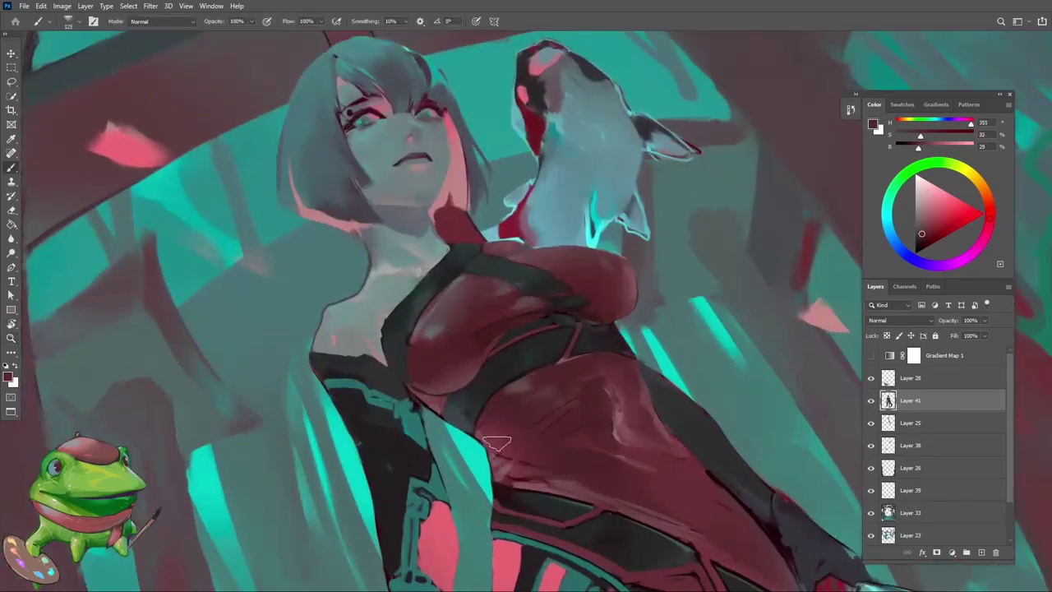
# Paint the side of the waist with sampled red, hue 350, saturation 44%, brightness 31%, and flip the view
pyautogui.keyDown('alt'); pyautogui.click(502, 427); pyautogui.keyUp('alt')
pyautogui.press('r')
pyautogui.press('Escape')
pyautogui.press('z')
pyautogui.moveTo(533, 407); pyautogui.dragTo(464, 467)
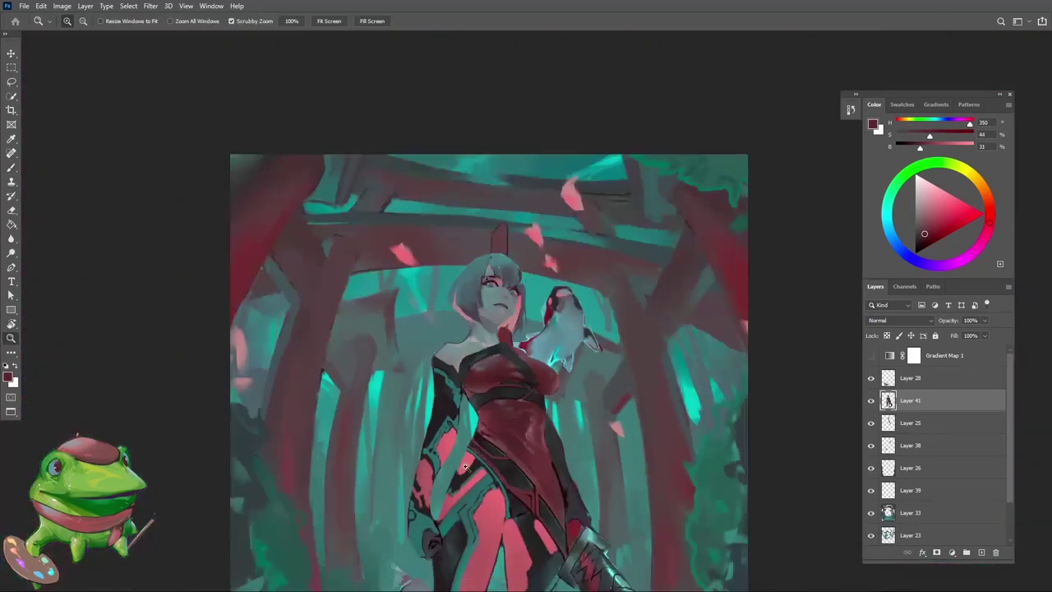
pyautogui.hotkey('ctrl', 'shift', 'h')
pyautogui.moveTo(519, 436)
pyautogui.mouseDown()
pyautogui.moveTo(477, 436)
pyautogui.moveTo(506, 397)
pyautogui.mouseUp()
pyautogui.press('b')
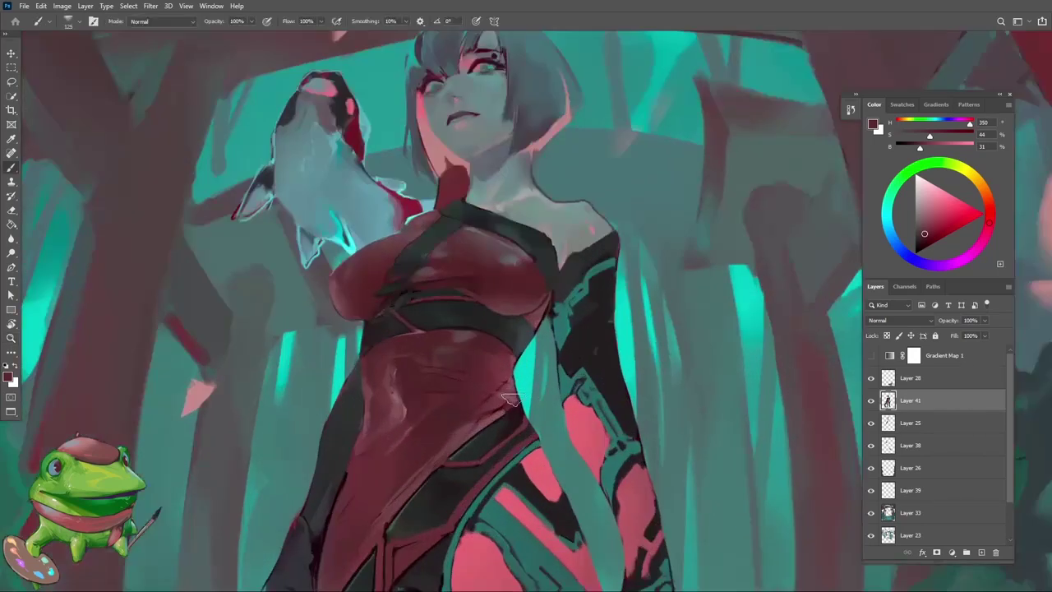
# Broaden the soft highlight above the hip trim with sampled reds, hue 352, saturation 42%, brightness 30%, and hue 350, saturation 44%, brightness 32%
pyautogui.keyDown('alt'); pyautogui.click(506, 397); pyautogui.keyUp('alt')
pyautogui.keyDown('alt'); pyautogui.click(486, 421); pyautogui.keyUp('alt')
pyautogui.moveTo(445, 453); pyautogui.dragTo(489, 400)
pyautogui.keyDown('alt'); pyautogui.click(490, 400); pyautogui.keyUp('alt')
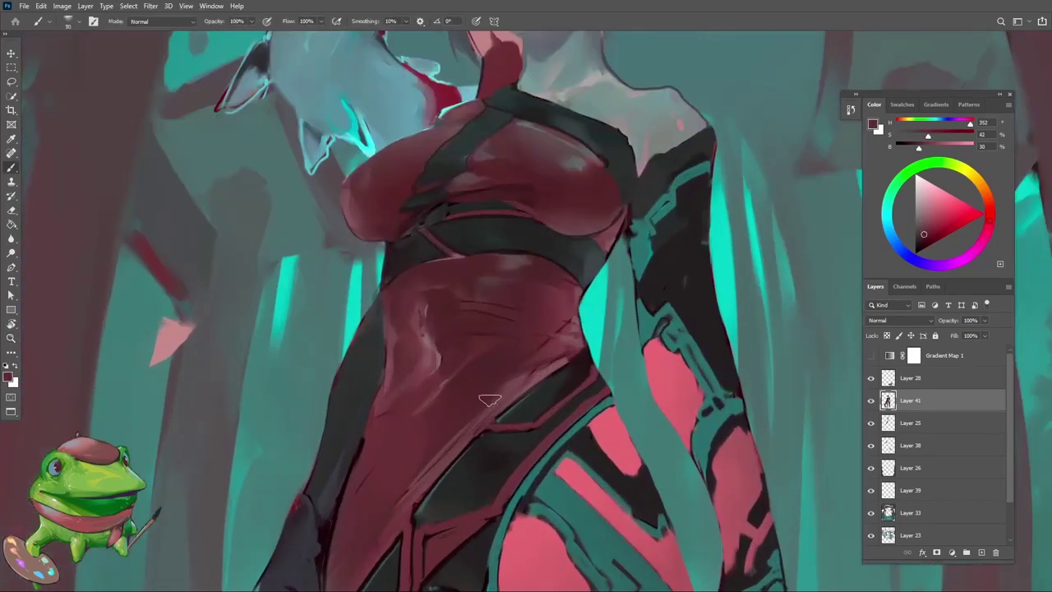
pyautogui.keyDown('alt'); pyautogui.click(545, 369); pyautogui.keyUp('alt')
pyautogui.keyDown('alt'); pyautogui.click(484, 414); pyautogui.keyUp('alt')
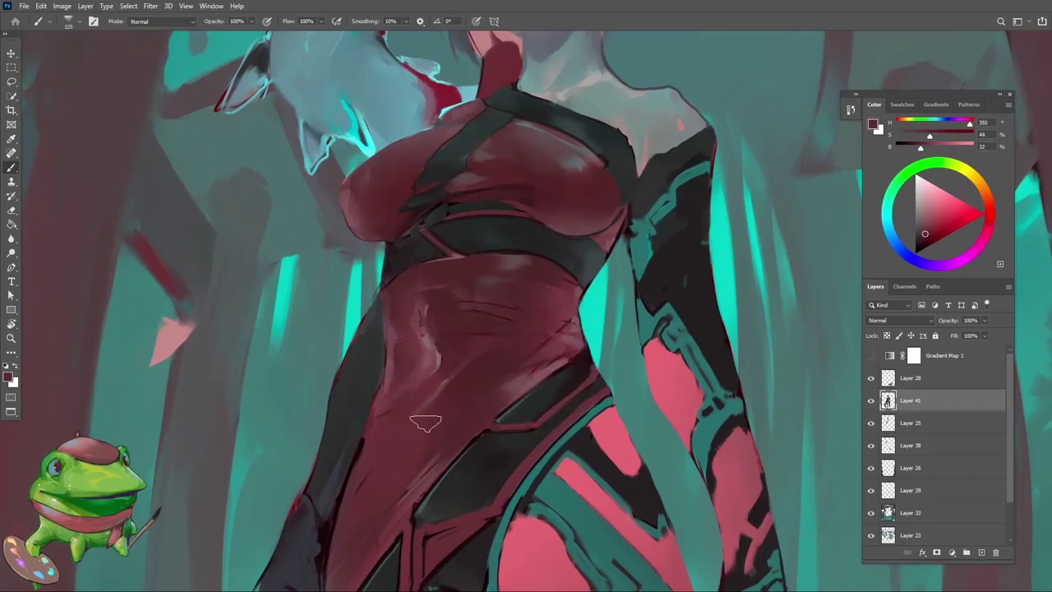
pyautogui.scroll(-5, 510, 360)
pyautogui.scroll(3, 455, 408)
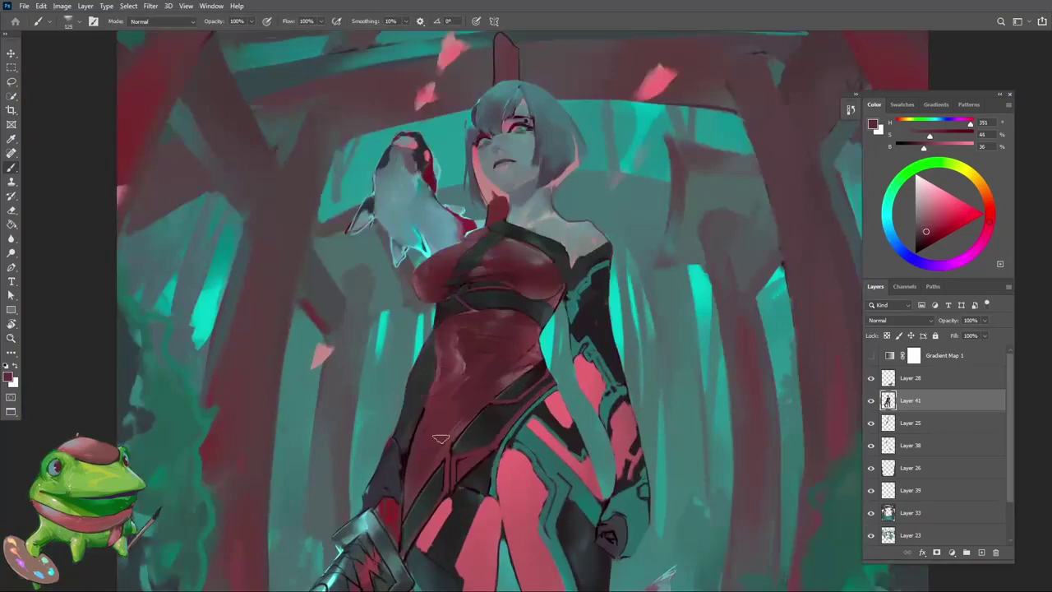